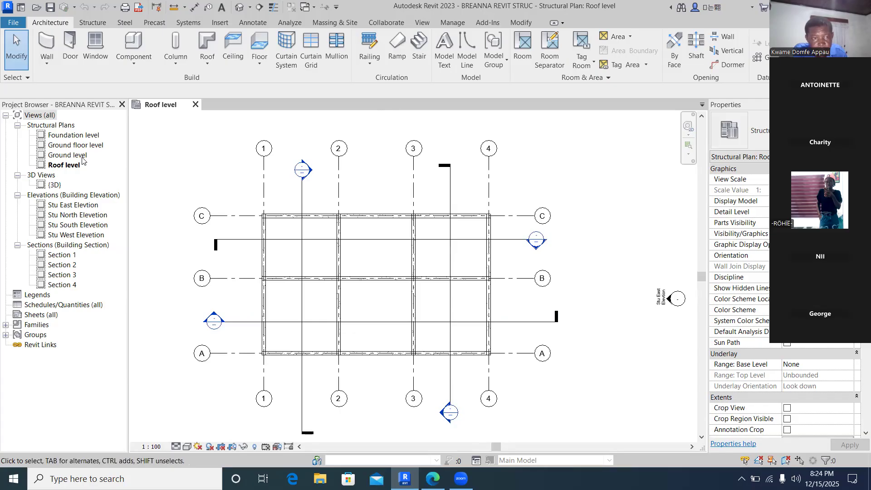
- Open the foundation, ground floor and roof plans and the 3D view to inspect the structural frame
double_click(73, 135)
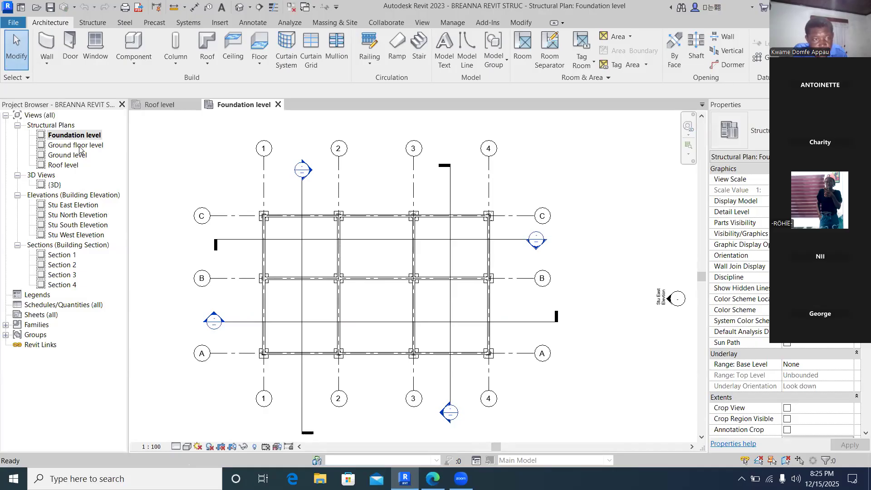
double_click(80, 145)
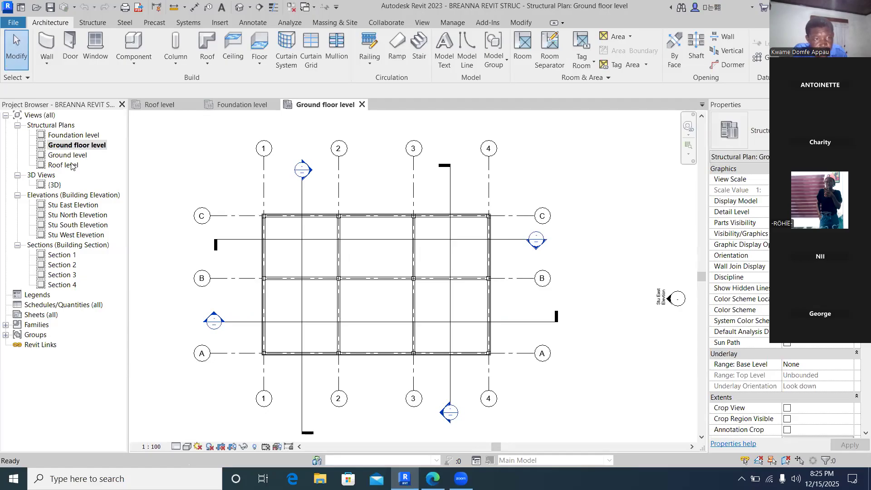
double_click(71, 165)
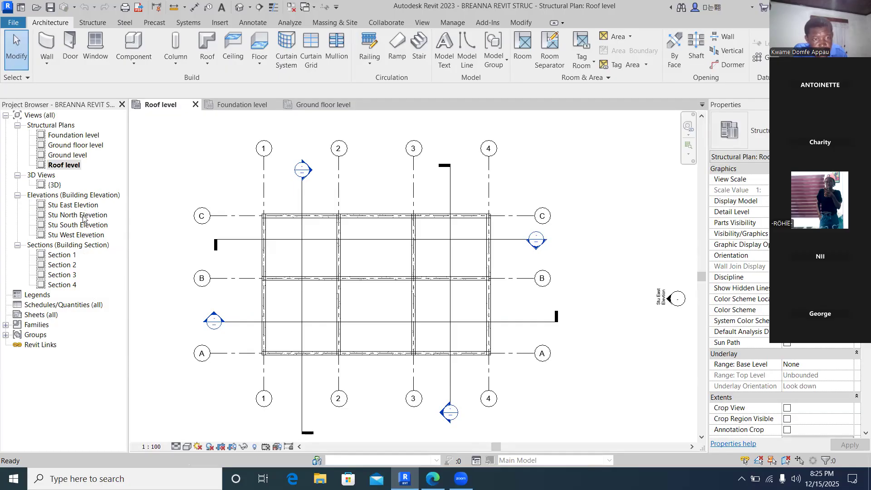
double_click(53, 185)
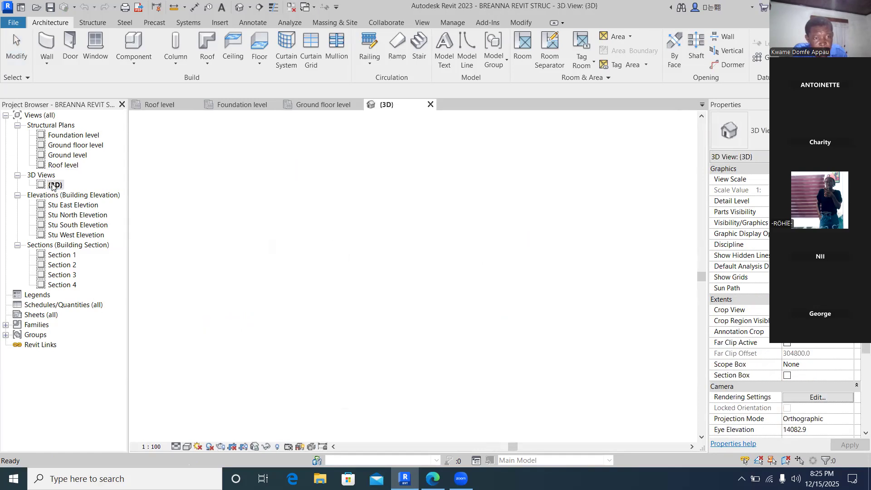
scroll(232, 297, up, 5)
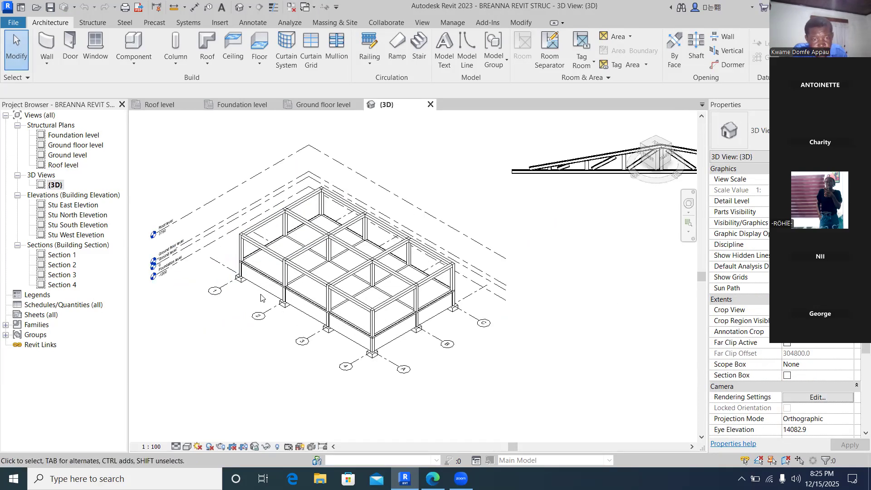
scroll(295, 292, up, 2)
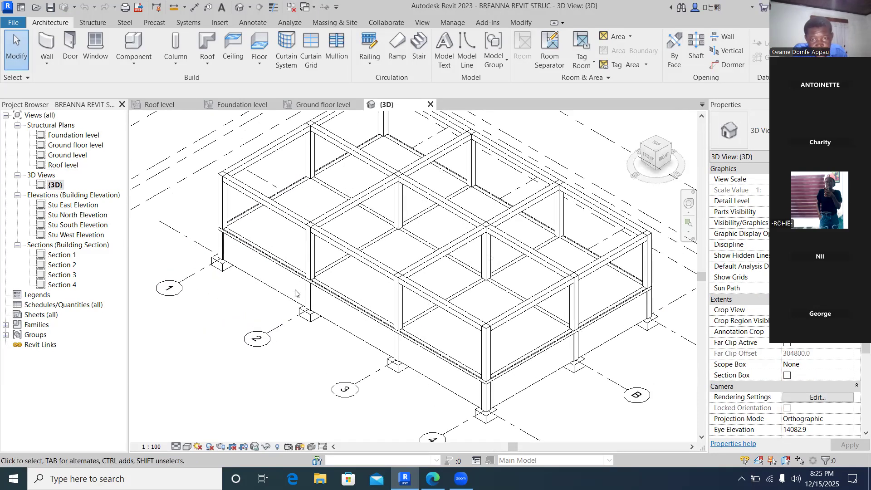
scroll(303, 292, up, 2)
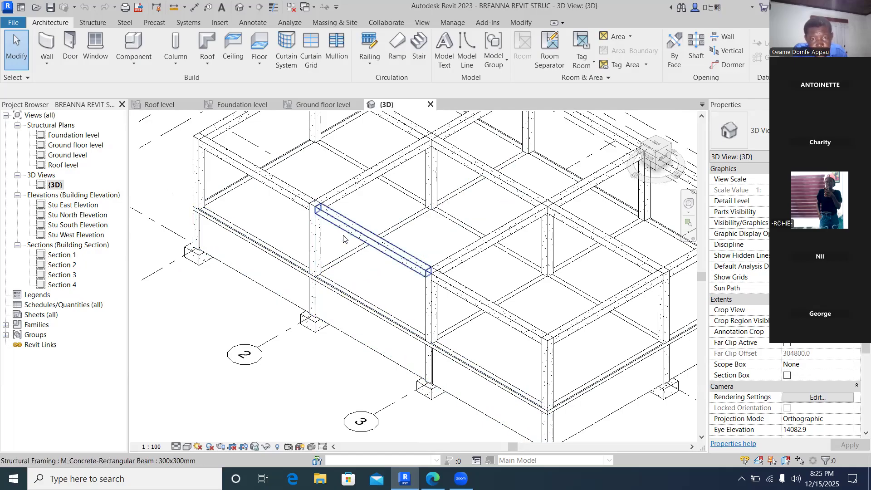
scroll(329, 272, down, 3)
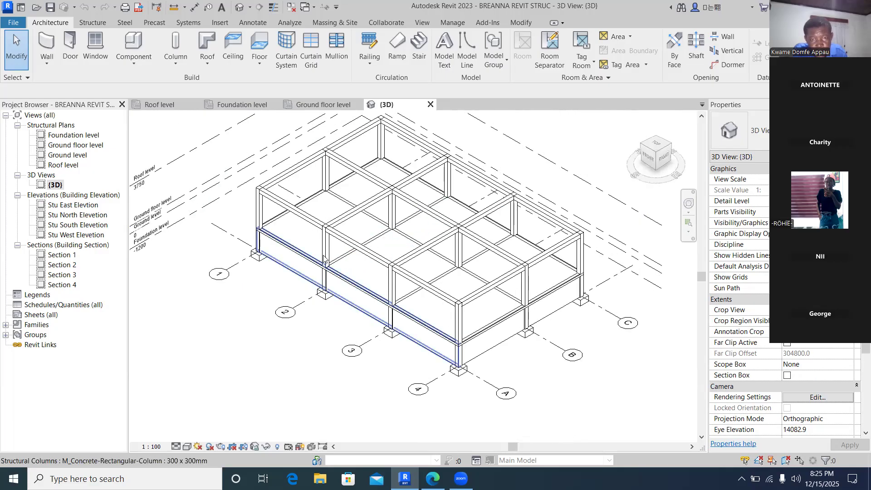
scroll(324, 258, down, 4)
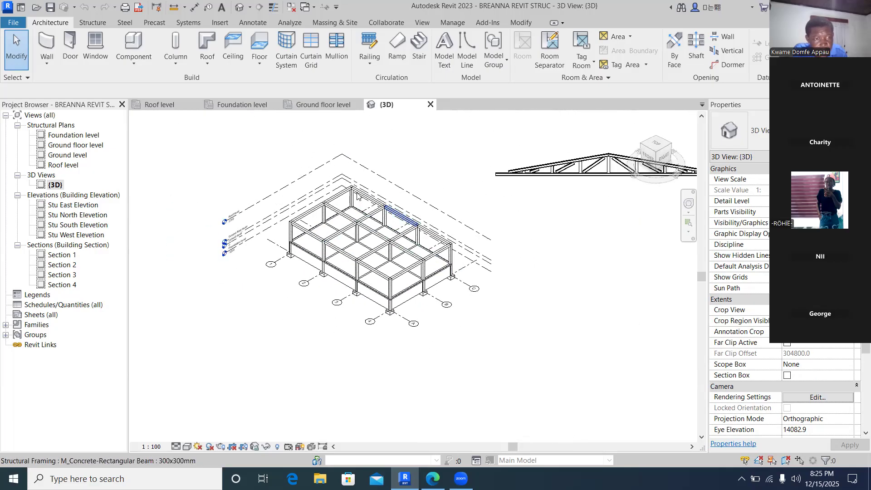
scroll(358, 196, up, 3)
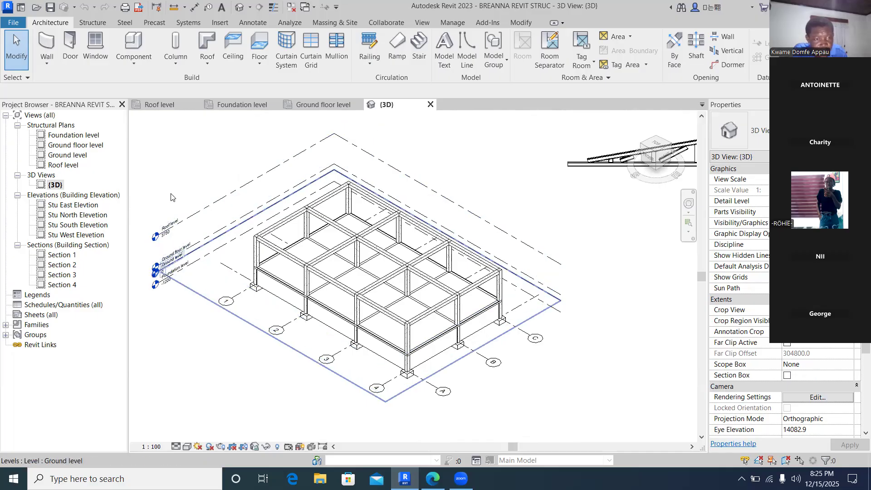
- On the roof level, try to place a gabled truss along grid line 1 between its corner beam endpoints
double_click(62, 166)
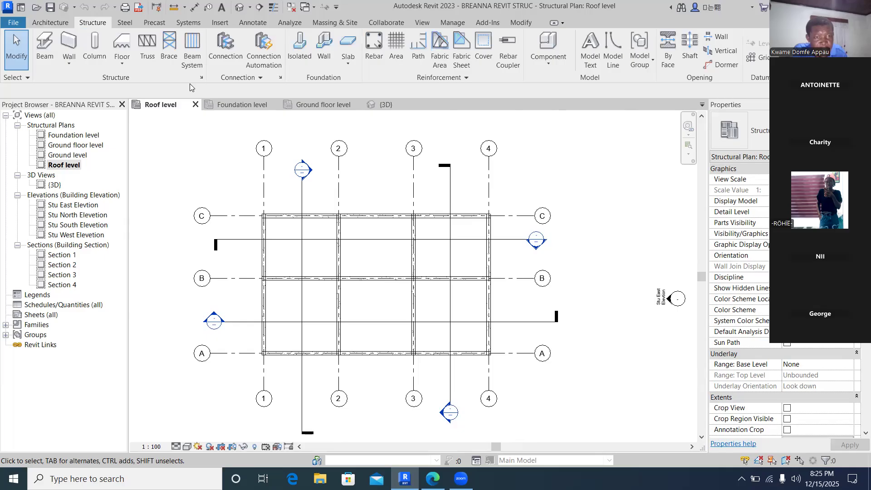
click(148, 53)
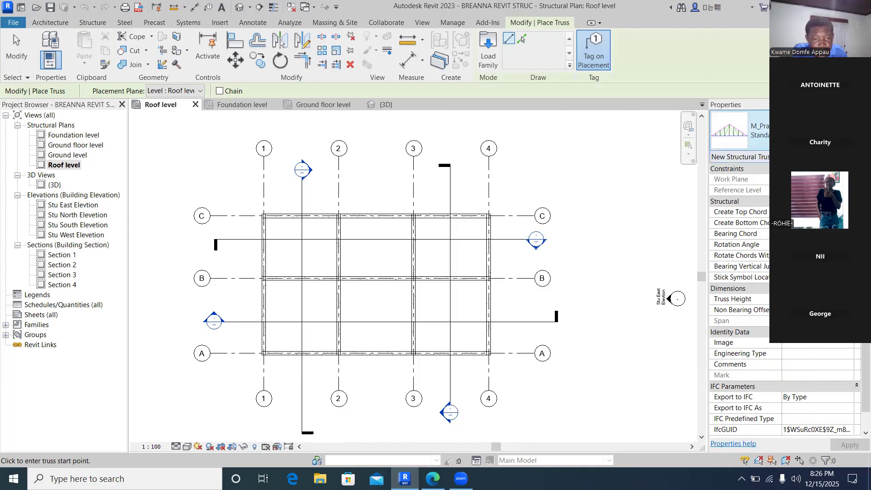
click(731, 139)
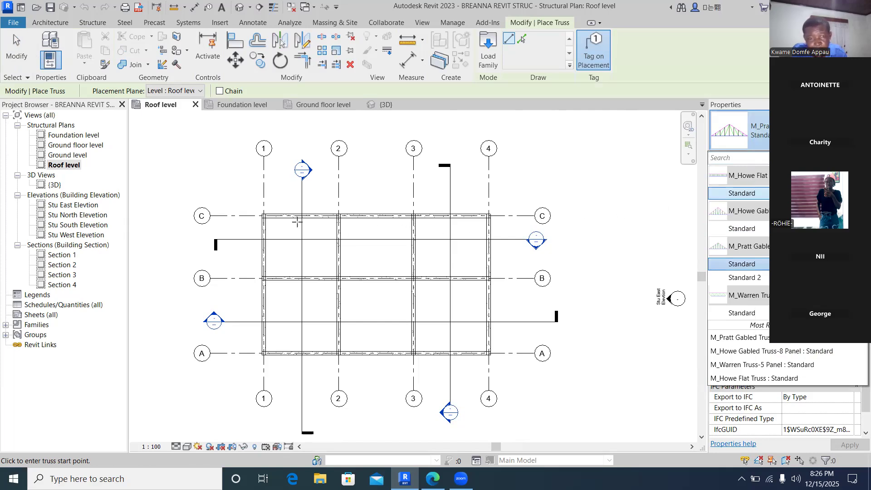
scroll(263, 222, up, 4)
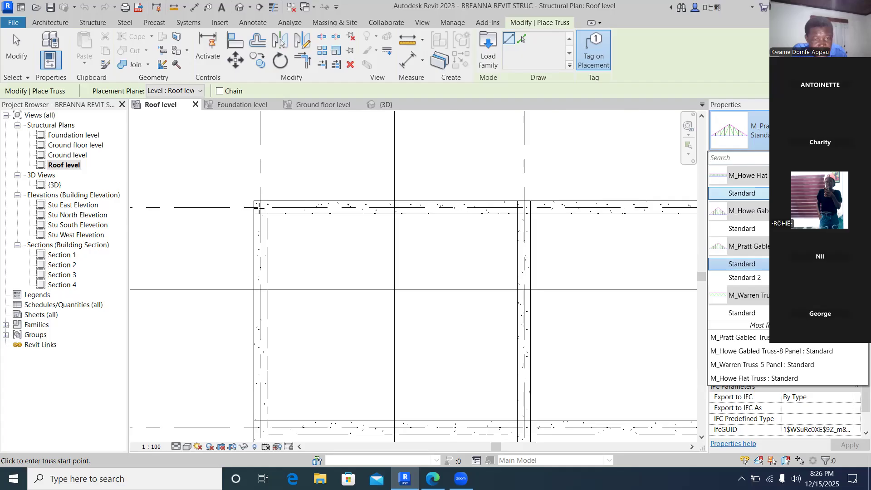
click(260, 207)
click(259, 208)
scroll(257, 266, down, 2)
scroll(257, 267, down, 5)
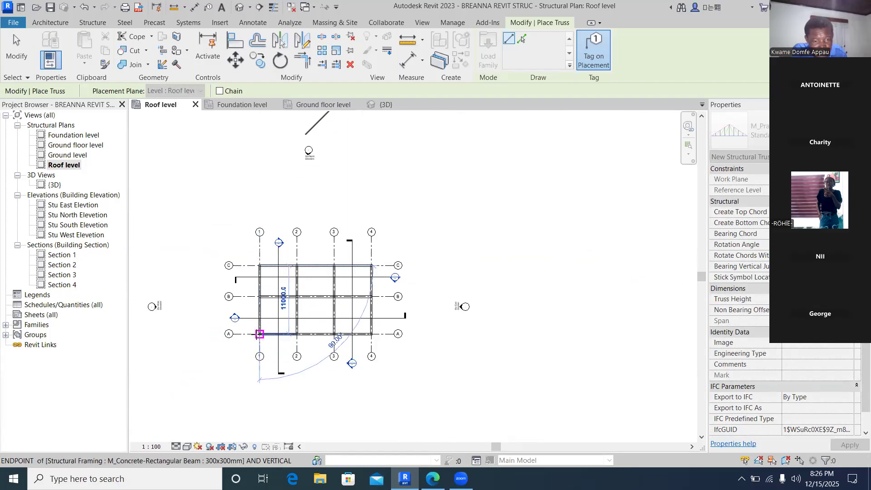
scroll(259, 333, up, 2)
scroll(263, 334, up, 4)
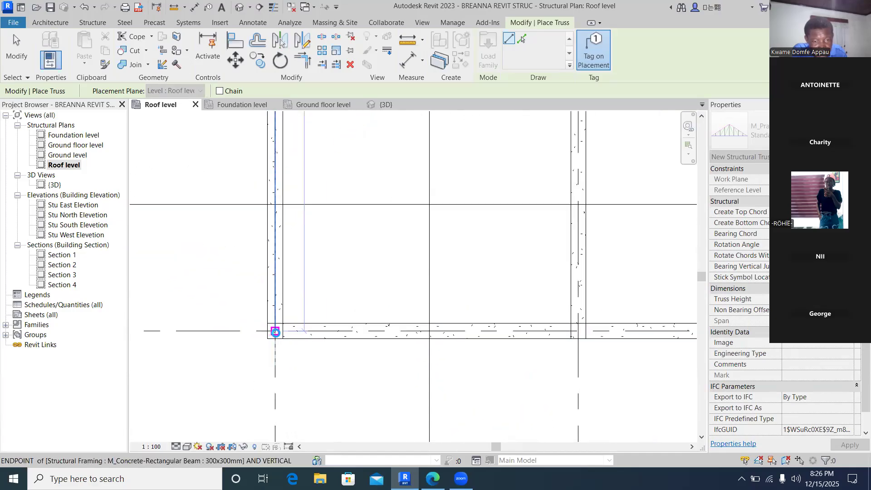
click(276, 332)
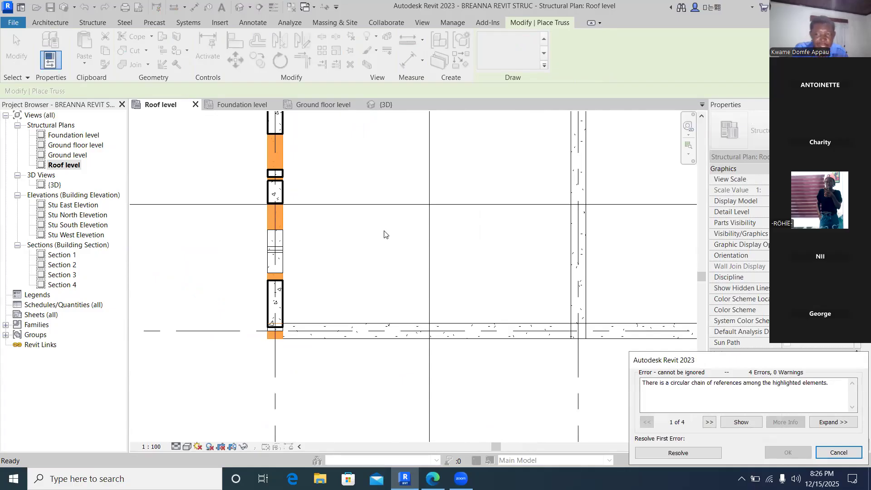
- Examine the conflicting truss and beams in the 3D view, then cancel the truss placement
scroll(382, 238, down, 3)
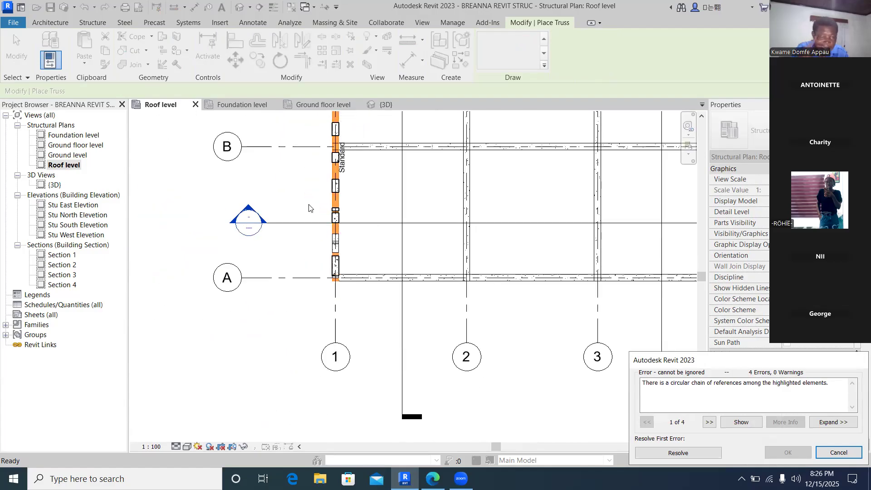
double_click(53, 186)
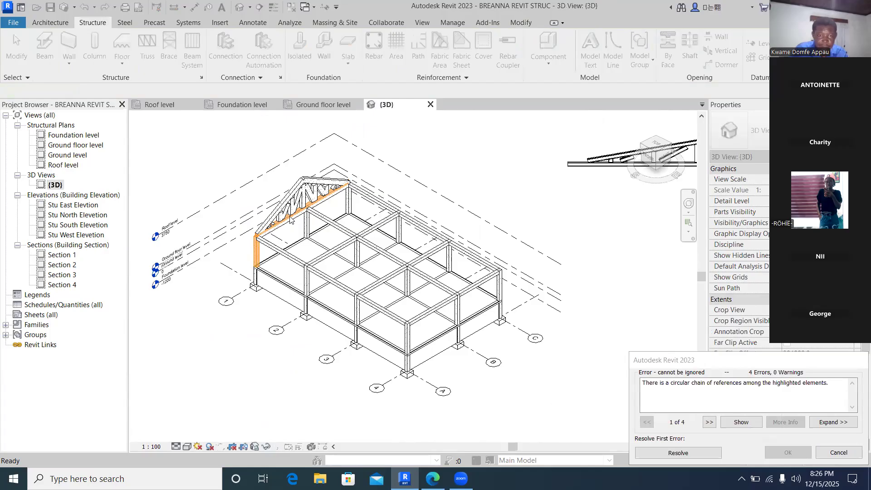
scroll(291, 220, up, 3)
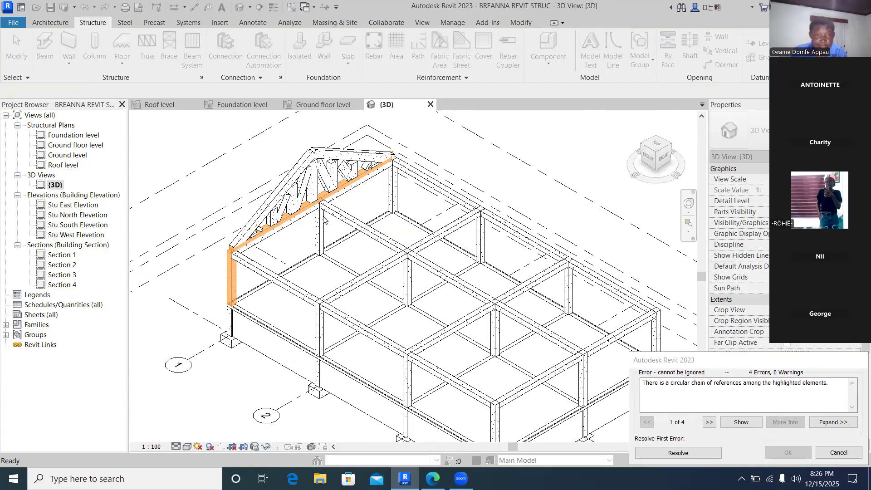
scroll(320, 213, up, 2)
scroll(317, 205, up, 2)
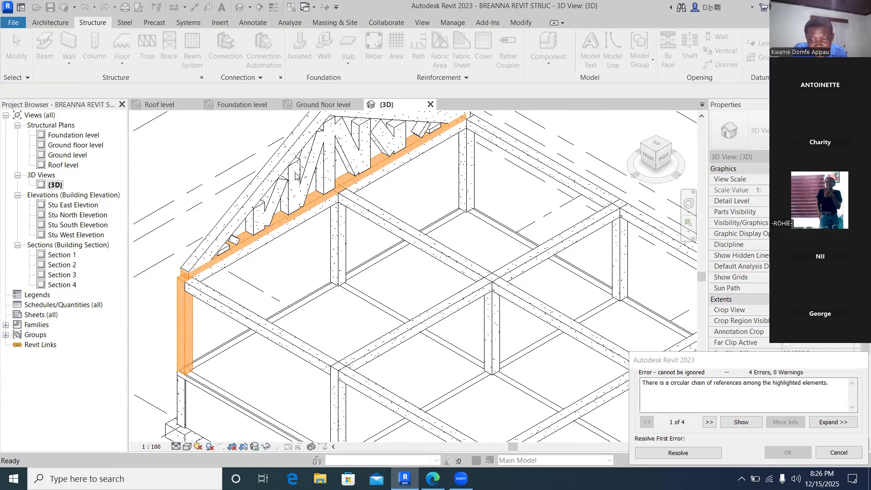
scroll(296, 176, down, 1)
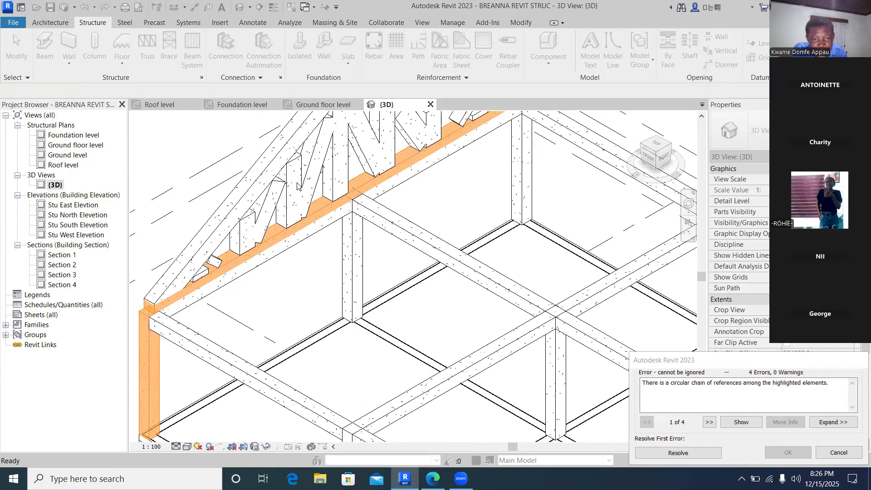
scroll(298, 186, down, 1)
scroll(298, 186, down, 2)
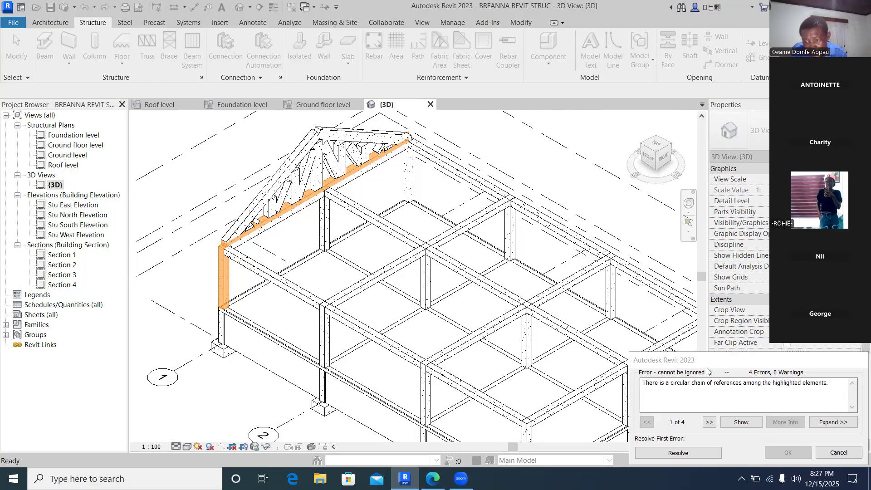
click(845, 452)
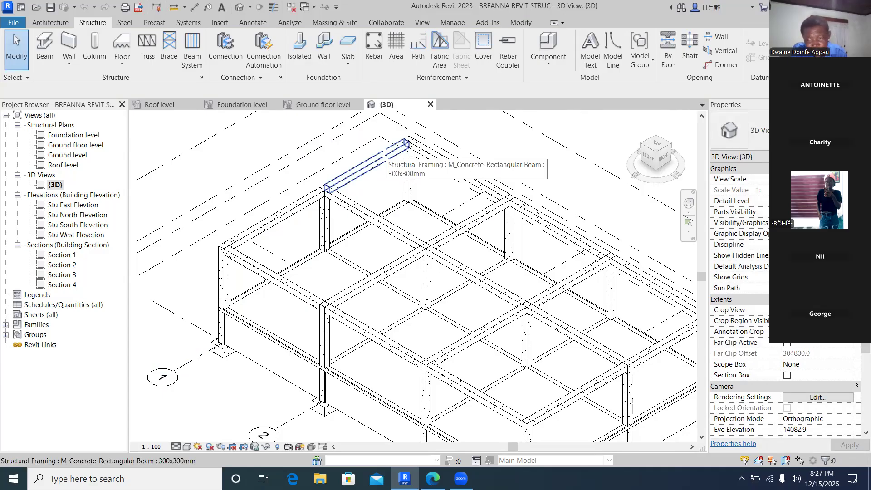
scroll(384, 153, down, 2)
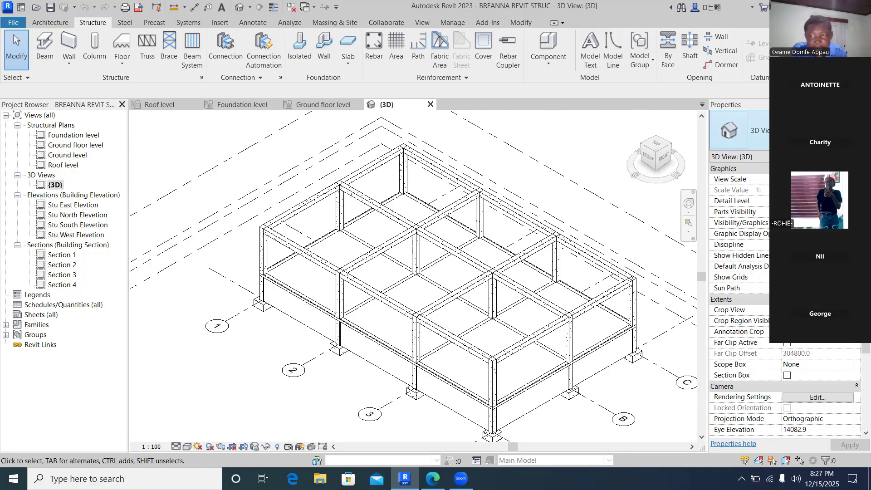
click(807, 130)
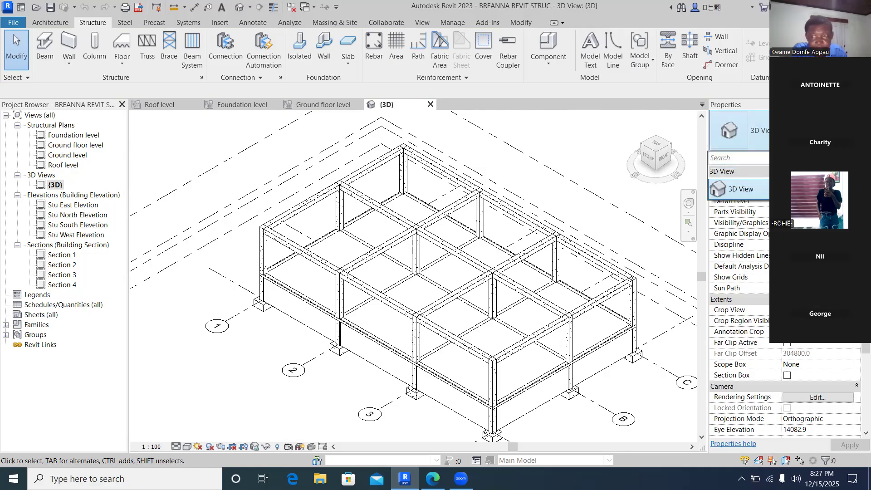
click(799, 188)
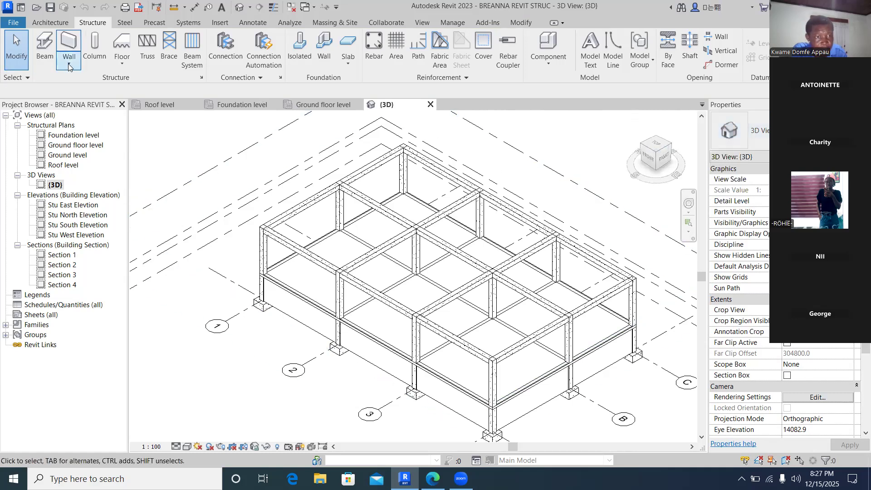
- Start the Beam tool and browse the beam types available in the type selector
click(44, 57)
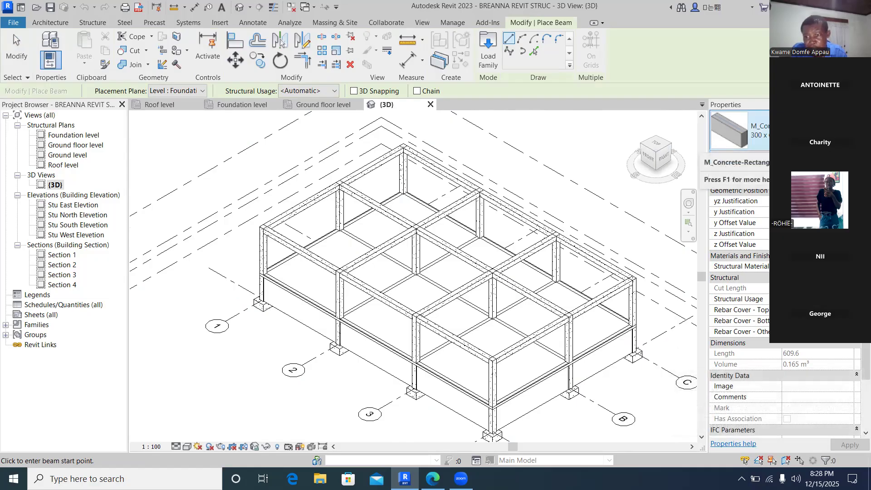
click(737, 131)
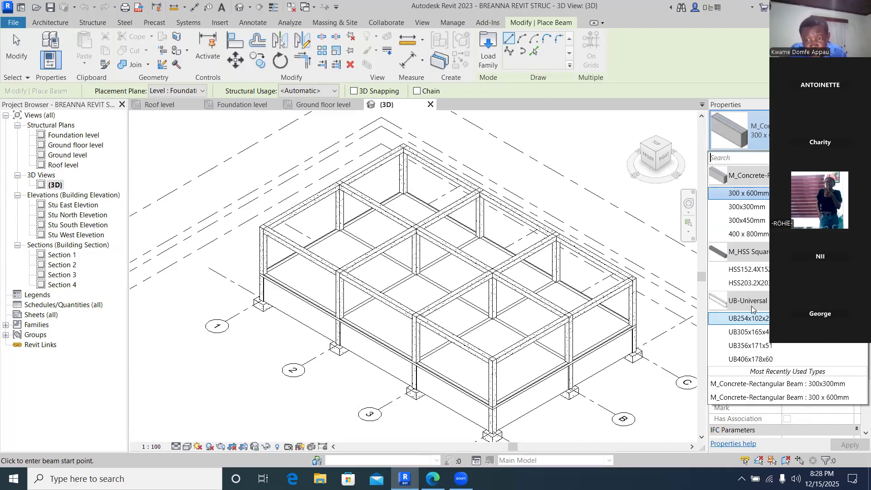
click(560, 156)
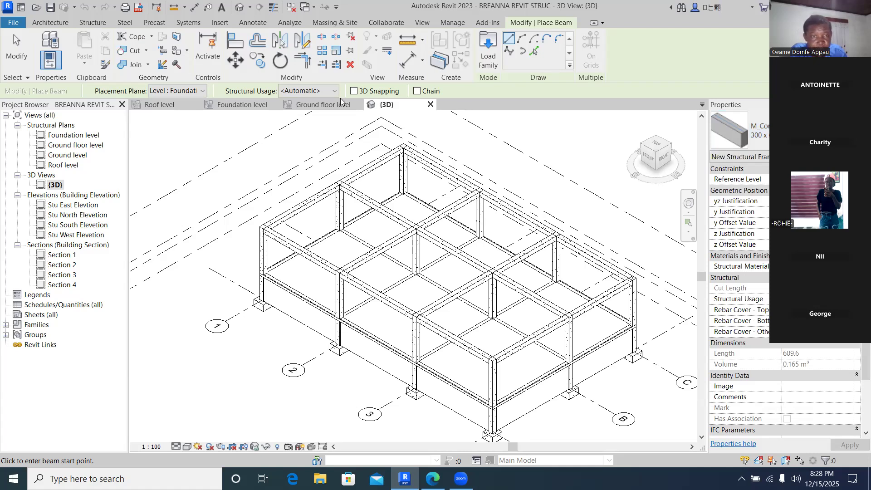
- Open the Load Family dialog and browse the RVT 2023 Libraries to the English folder
click(221, 23)
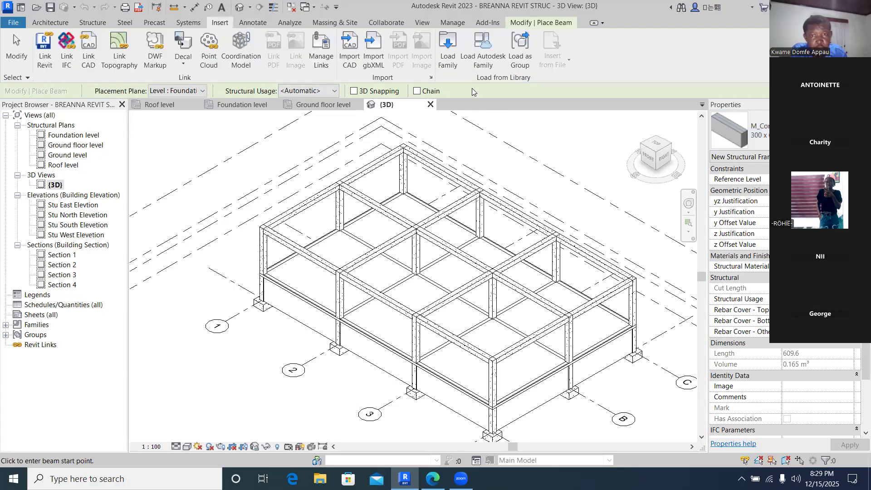
click(448, 67)
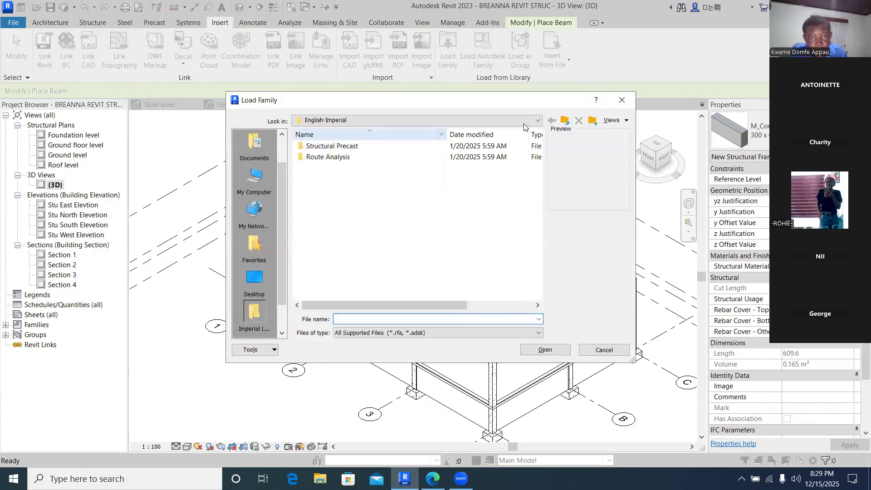
click(537, 122)
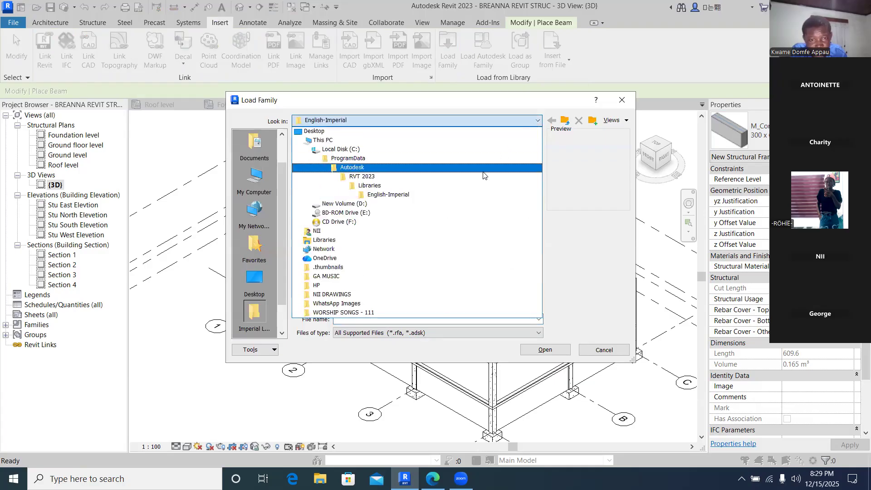
click(425, 186)
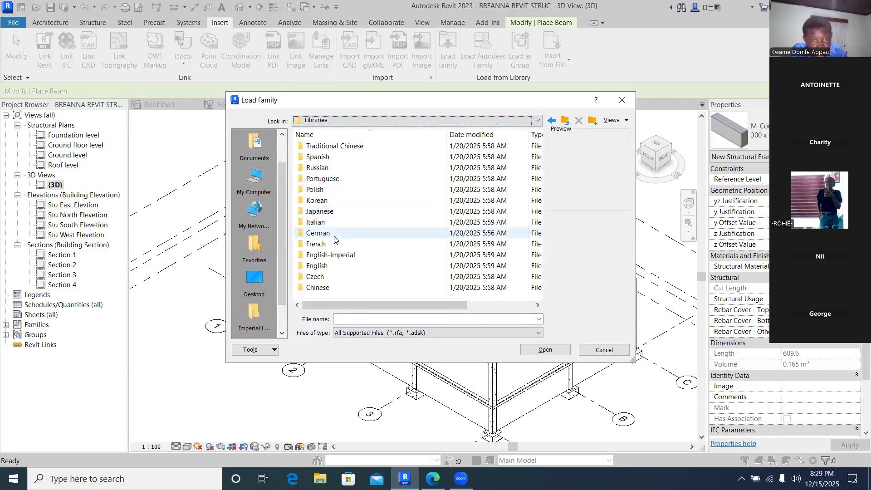
click(317, 266)
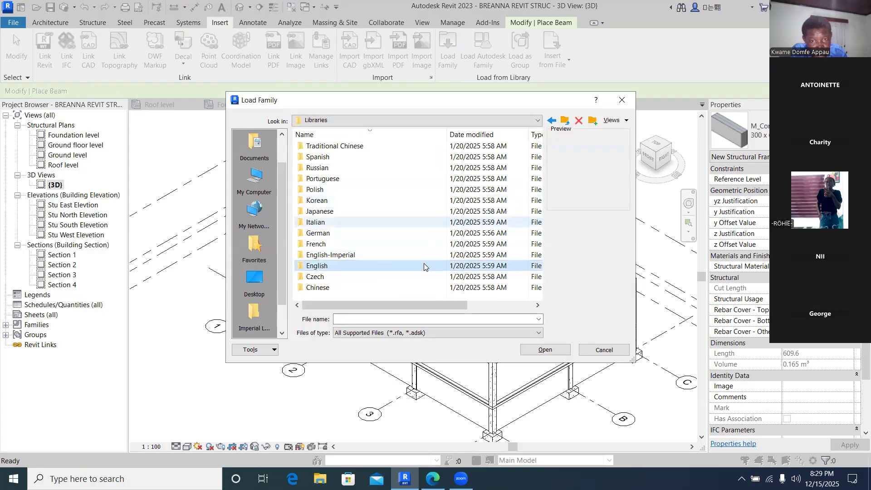
double_click(326, 267)
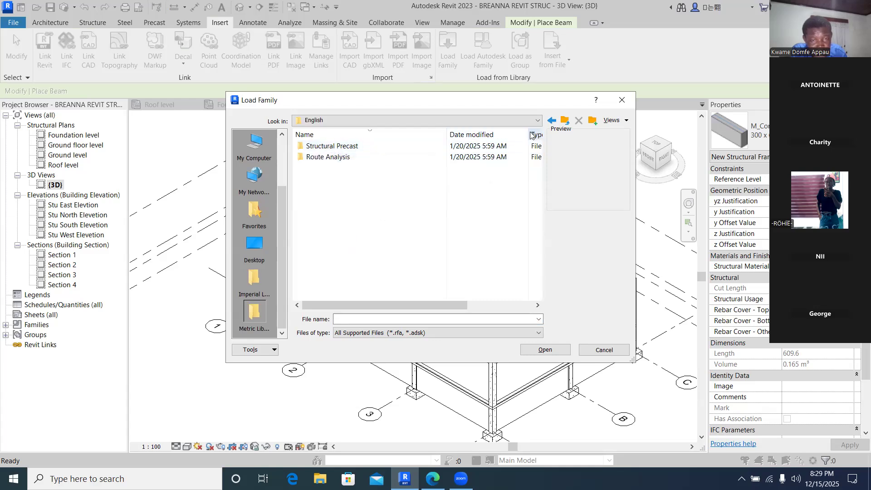
- Browse the Autodesk and RVT 2021 folders looking for the family libraries
click(538, 121)
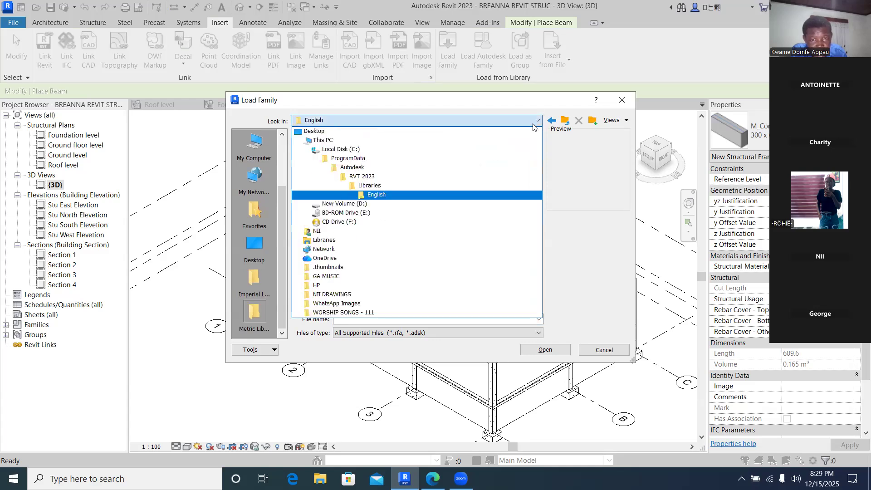
click(395, 167)
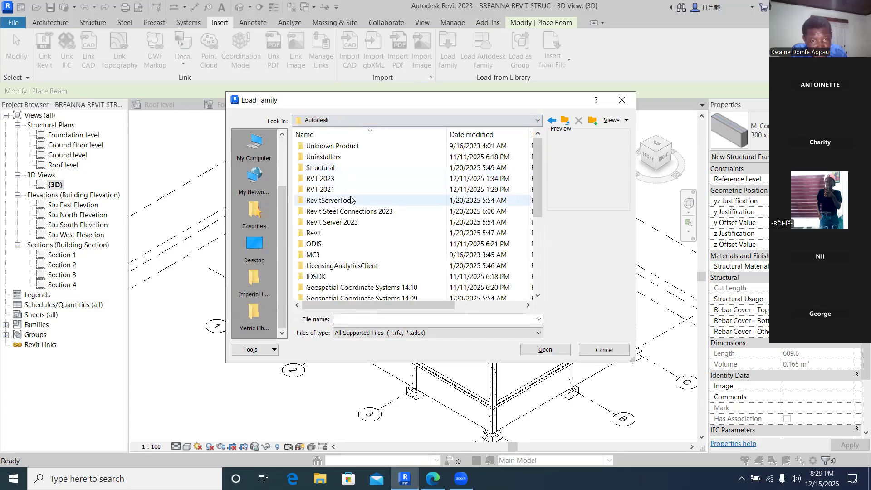
click(332, 189)
double_click(332, 189)
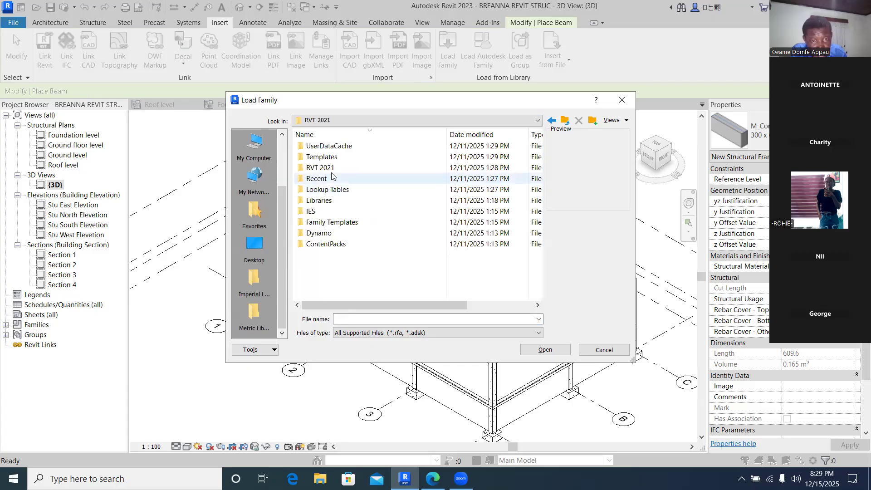
double_click(330, 168)
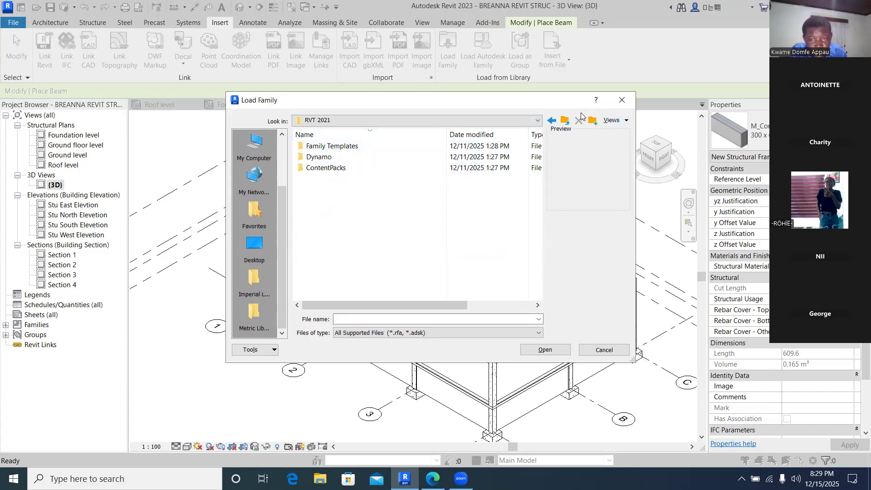
click(551, 120)
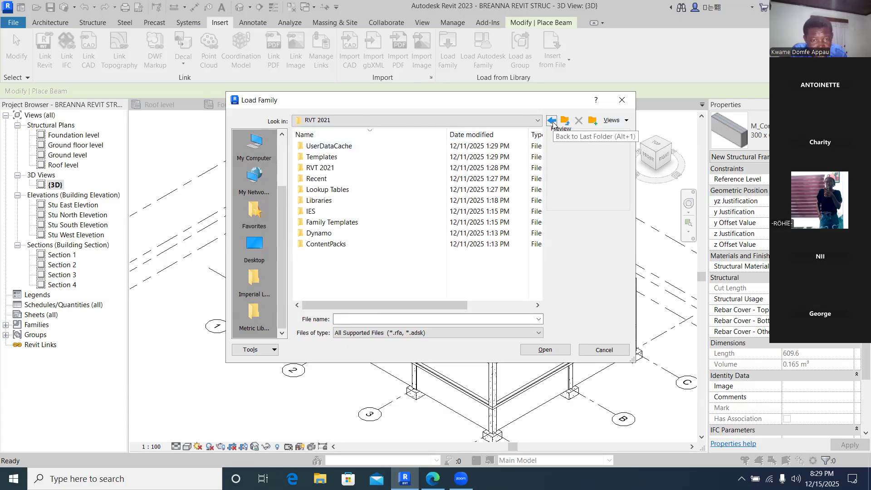
click(552, 120)
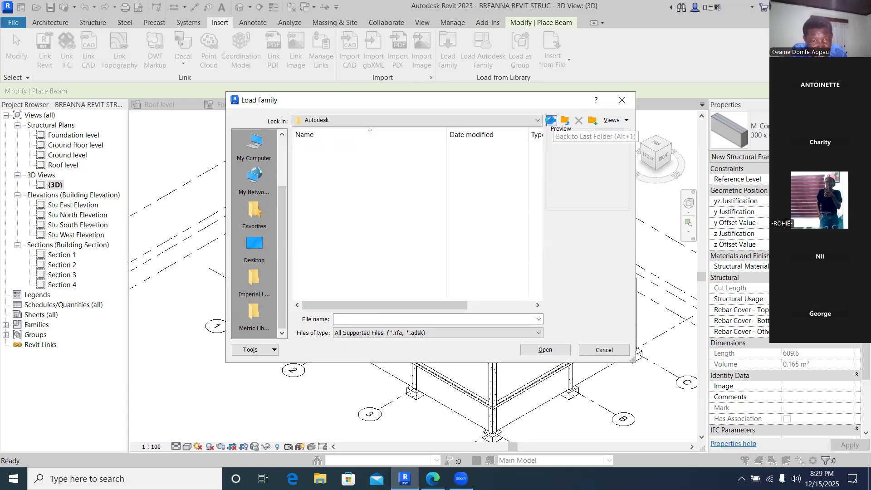
click(552, 121)
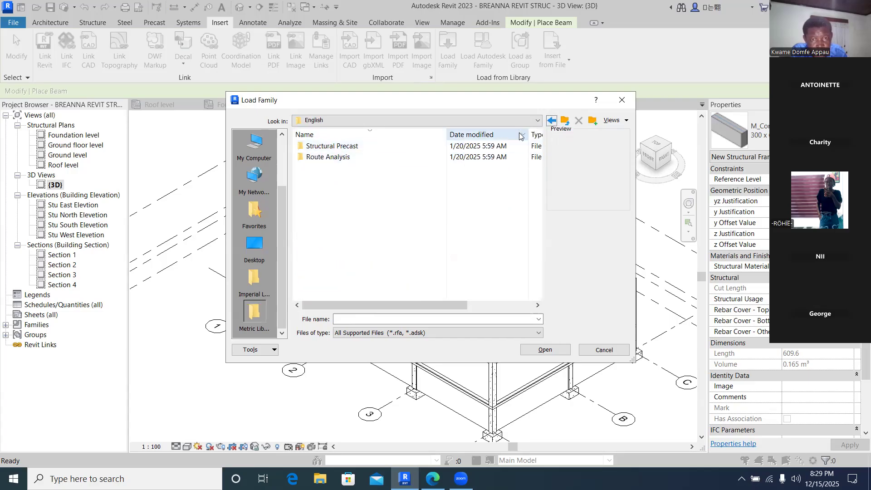
- Navigate through ProgramData, Autodesk, RVT 2021 and Libraries to the US Metric Structural Framing folder
click(538, 120)
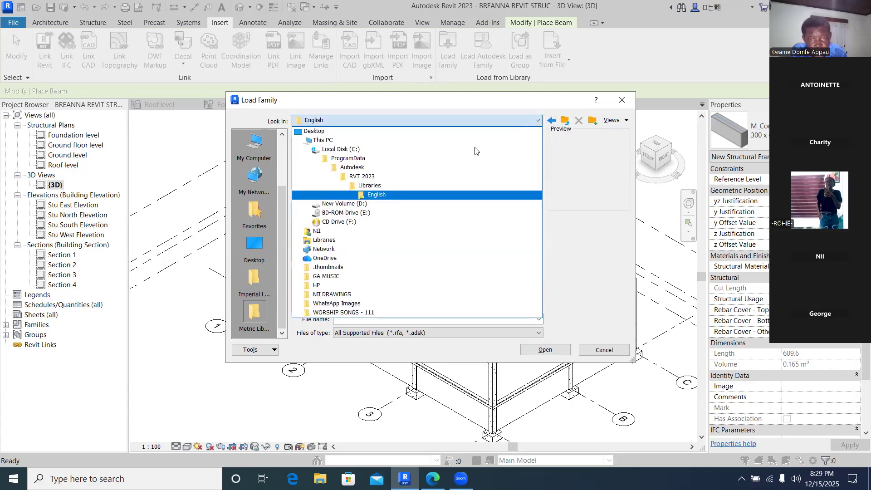
click(410, 160)
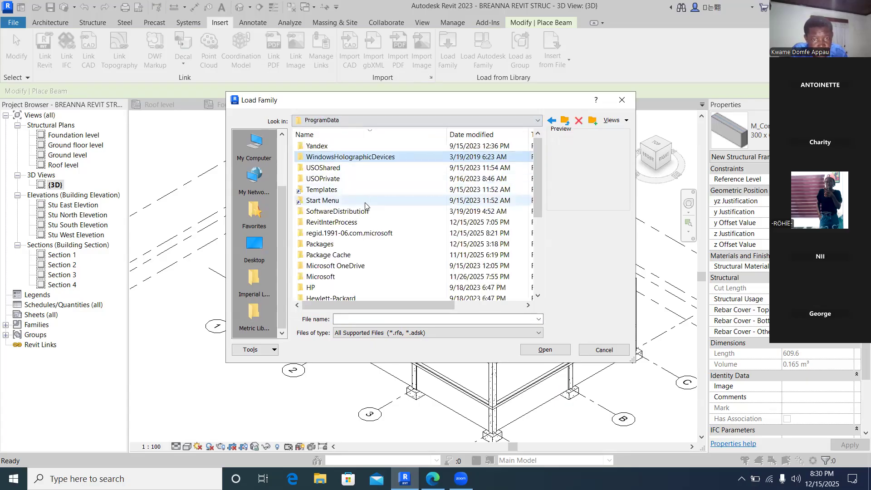
scroll(367, 183, down, 5)
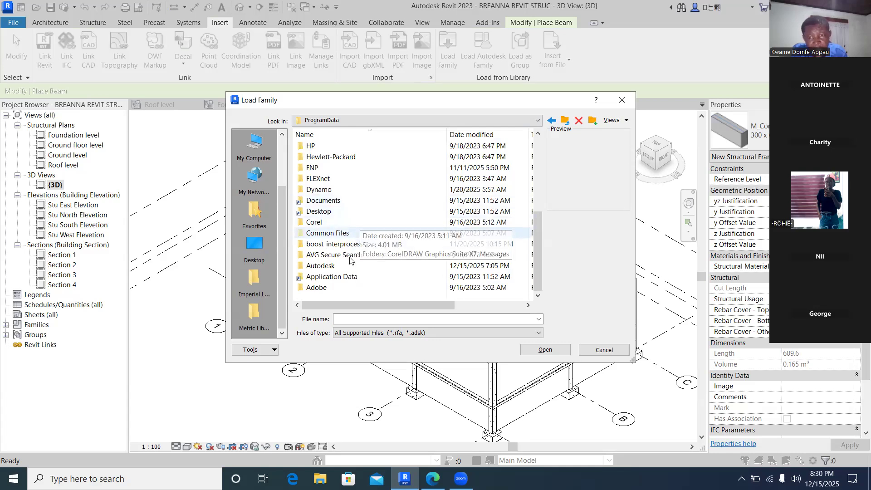
double_click(330, 266)
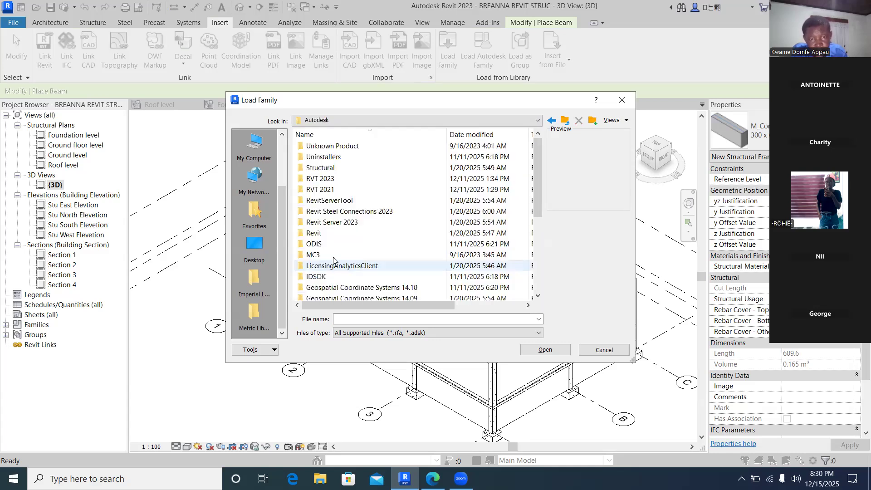
double_click(336, 191)
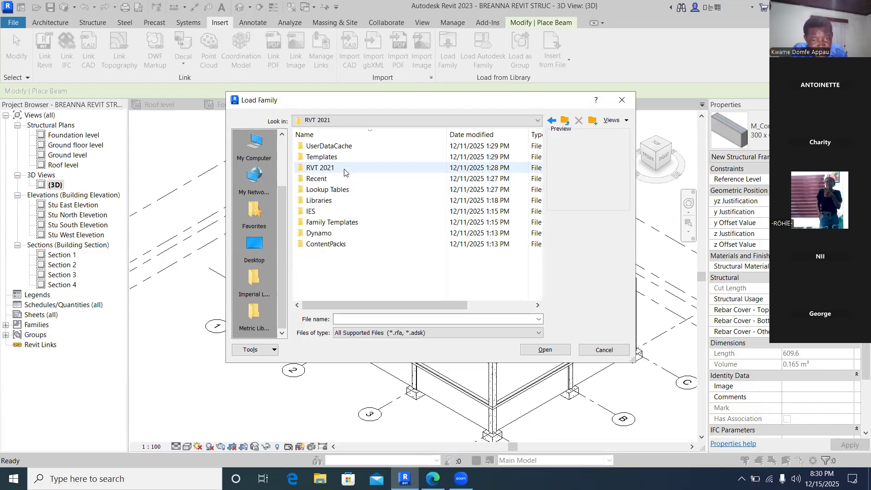
double_click(327, 200)
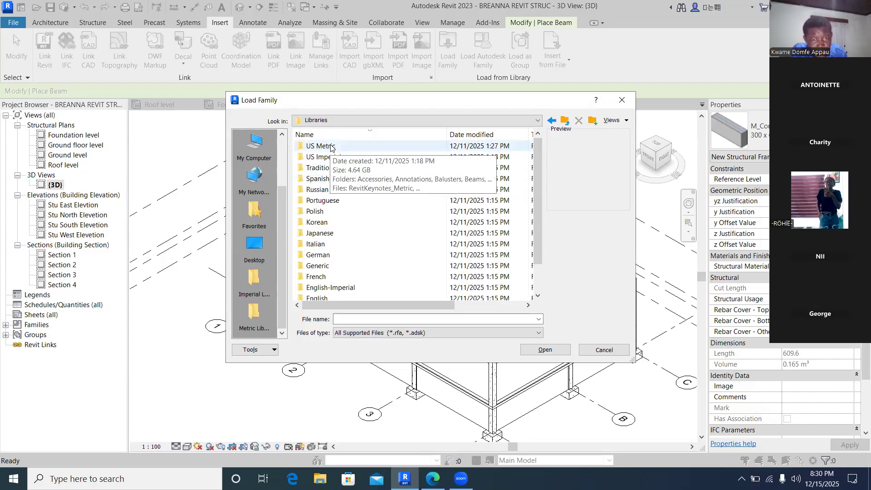
double_click(331, 147)
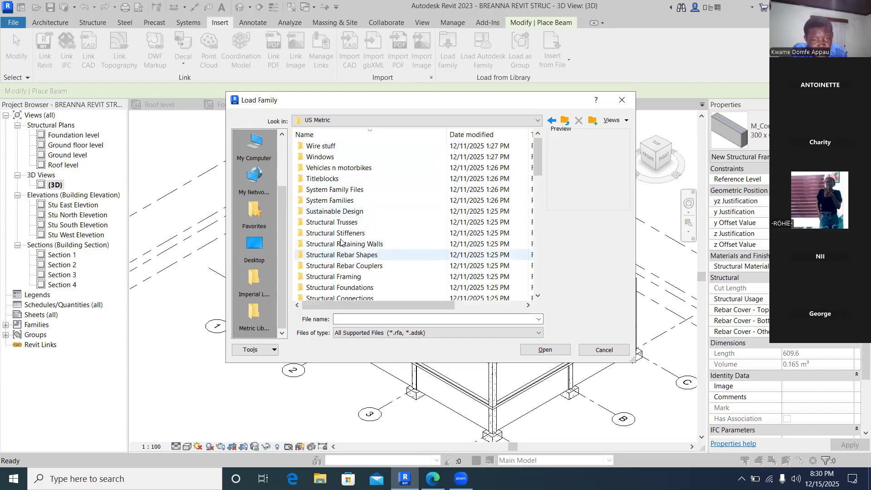
double_click(356, 276)
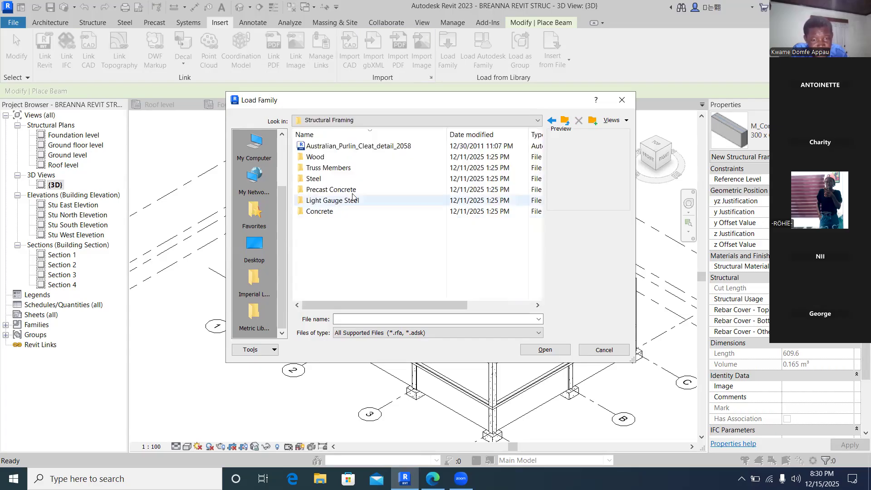
- Load the Timber family from the Wood folder, then exit the Beam tool
double_click(326, 158)
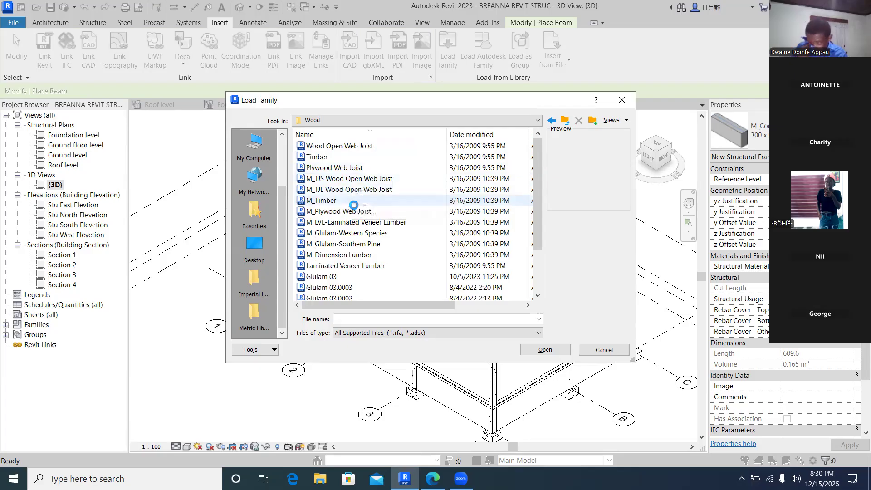
click(322, 157)
double_click(323, 157)
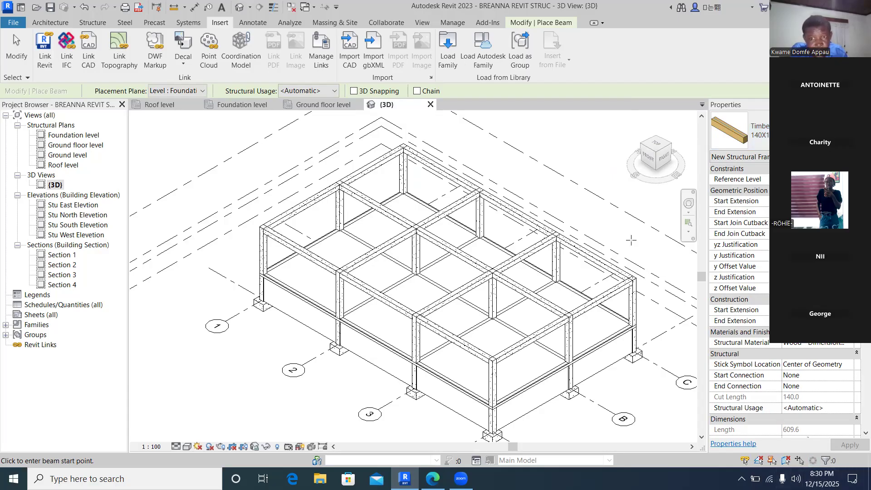
right_click(587, 171)
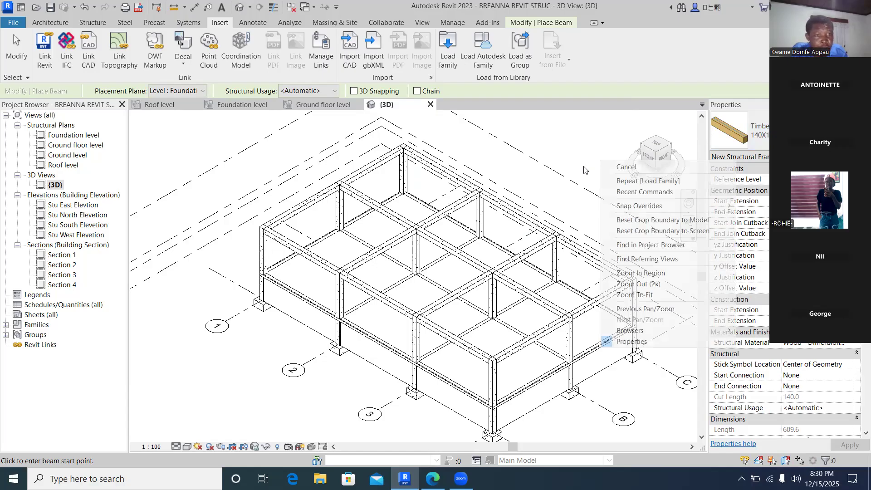
key(Escape)
key(Escape)
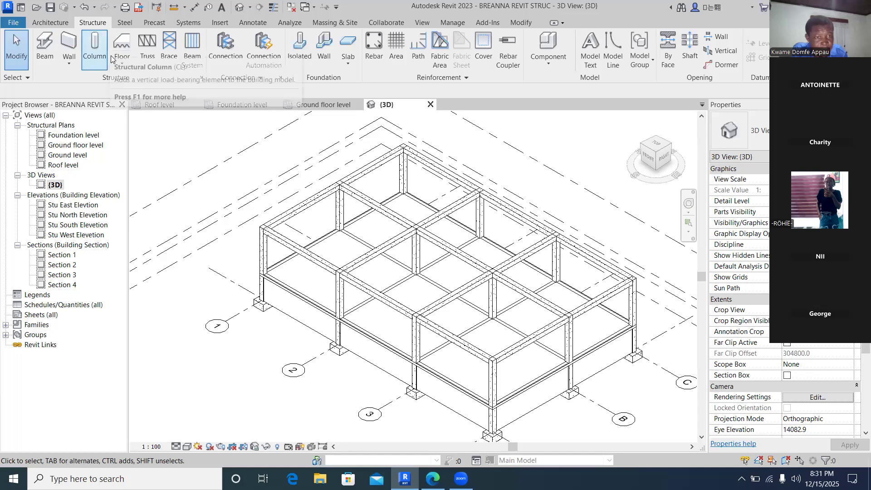
- Start the Truss tool, open its type properties and switch the type to Standard 2
click(149, 52)
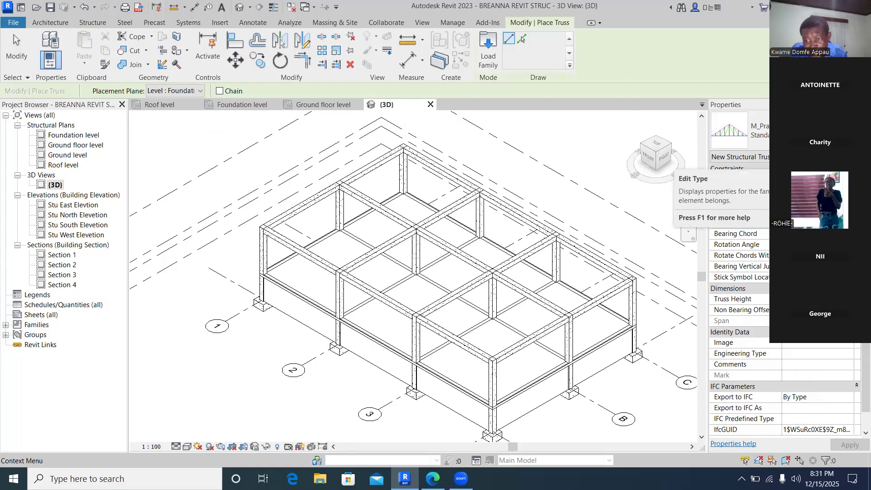
click(840, 157)
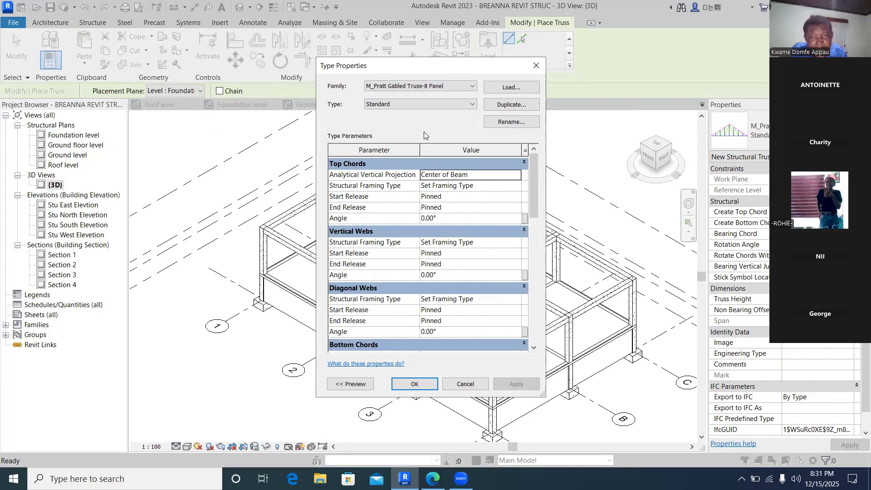
click(472, 105)
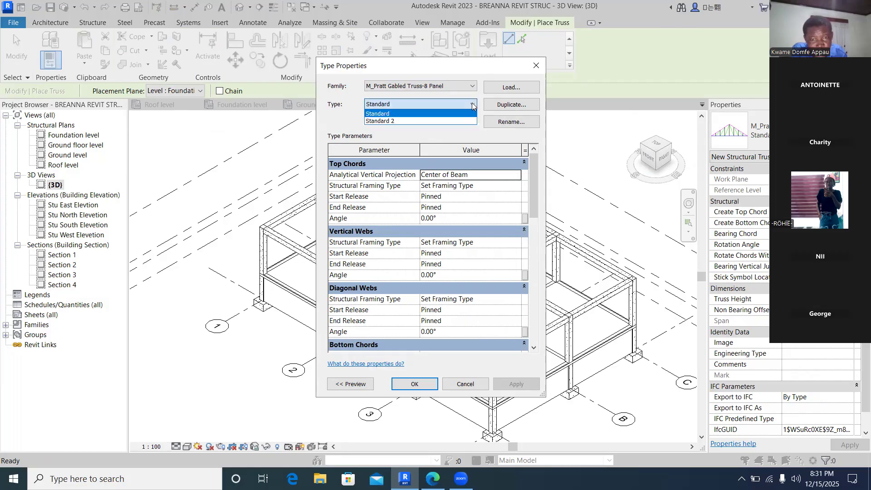
click(428, 120)
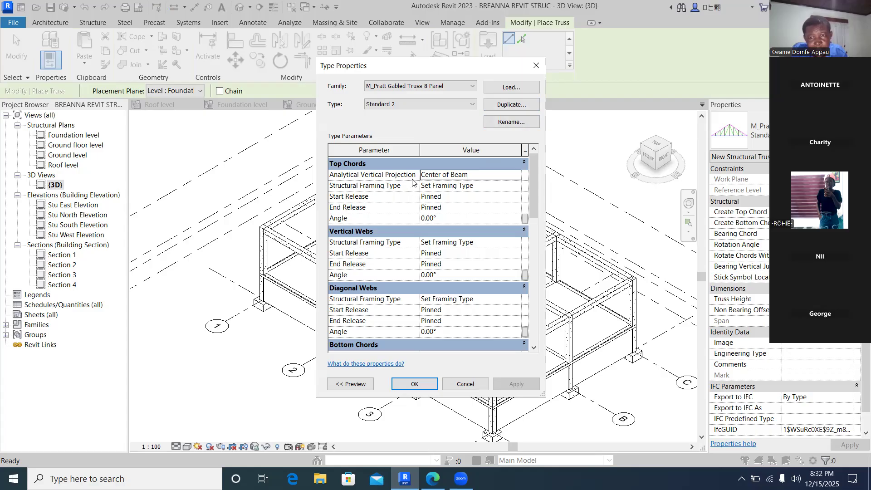
- Rename the Standard 2 truss type to NII TRUSS
click(511, 122)
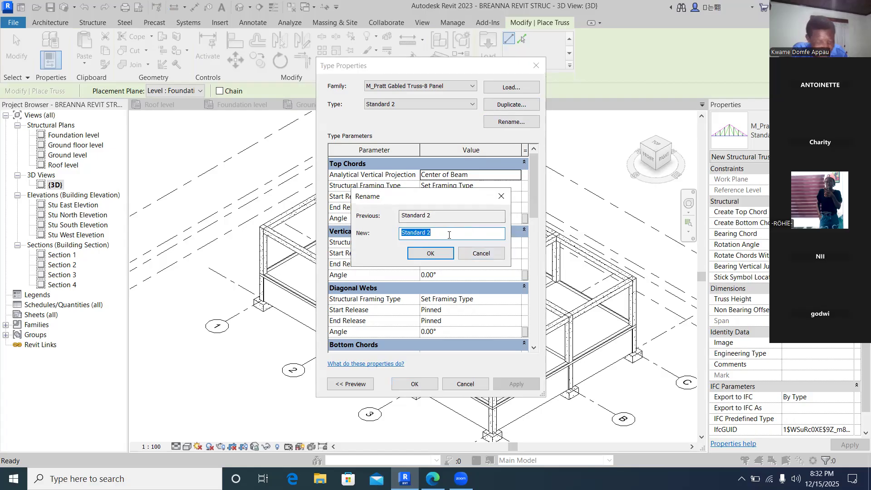
click(441, 234)
key(BackSpace)
key(BackSpace)
key(BackSpace)
key(BackSpace)
key(BackSpace)
key(BackSpace)
key(BackSpace)
key(BackSpace)
key(BackSpace)
key(BackSpace)
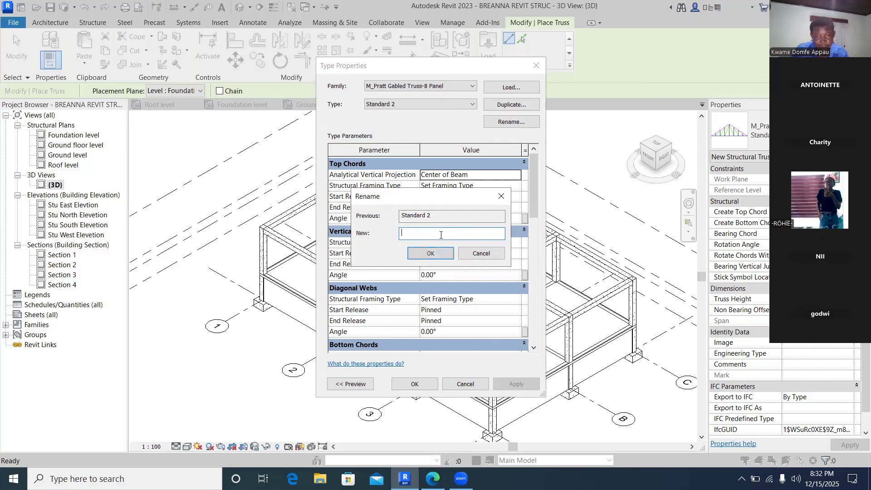
text(N)
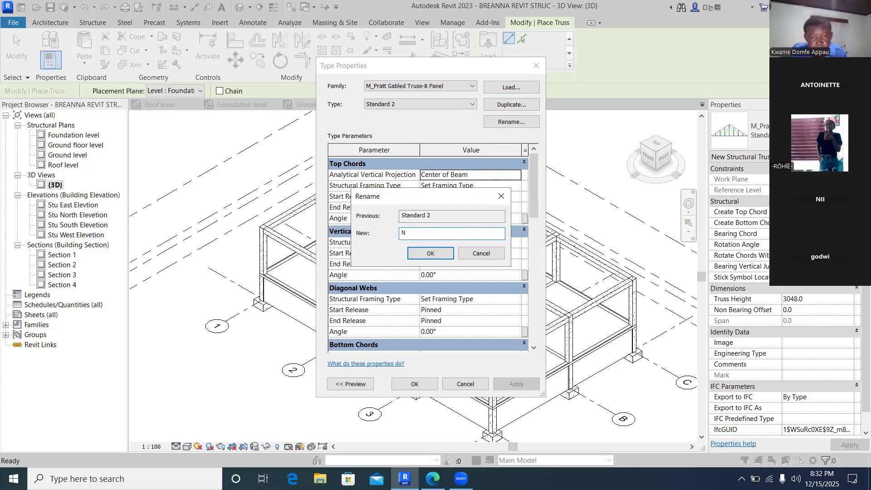
text(II)
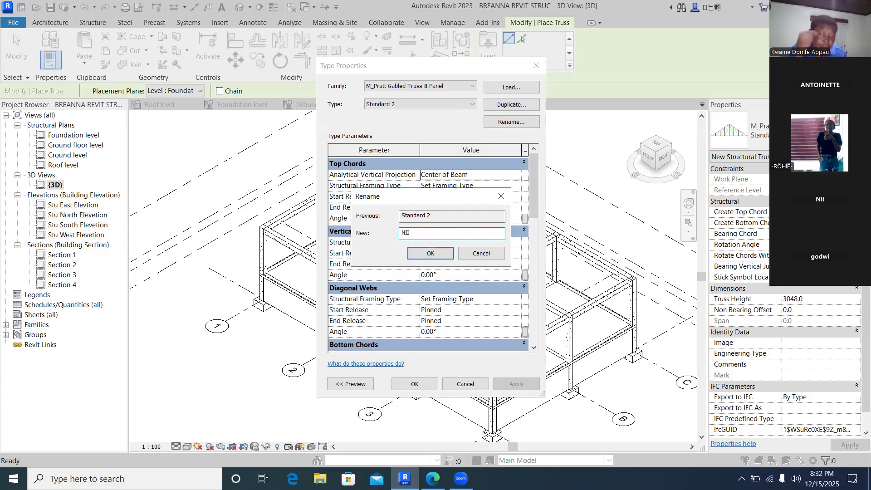
text( TRESS)
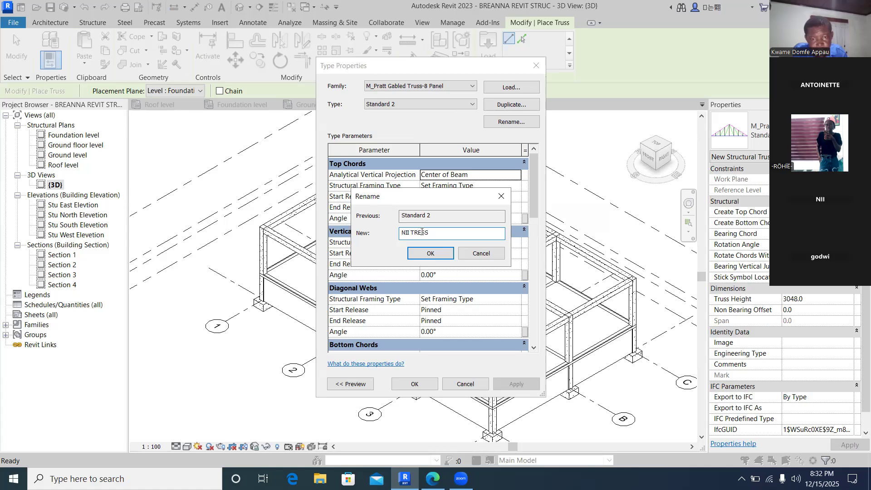
text(U)
click(431, 254)
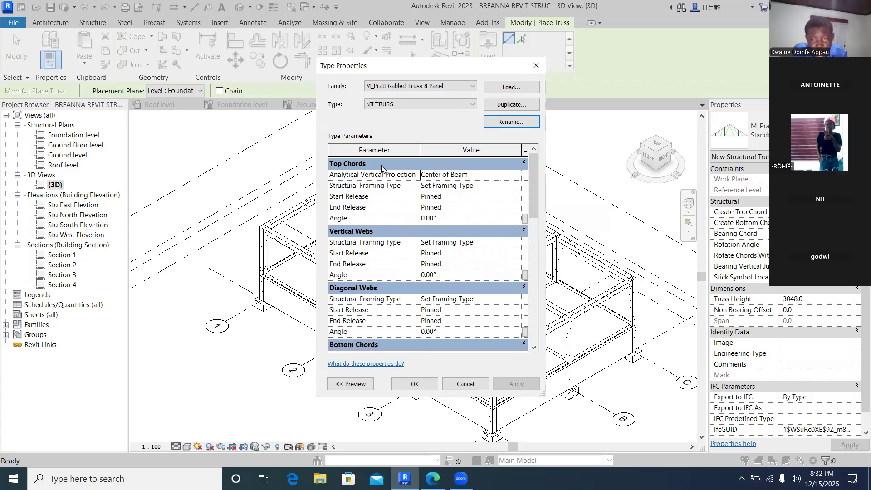
- Set the top chords' structural framing type to Timber:140X140
click(524, 163)
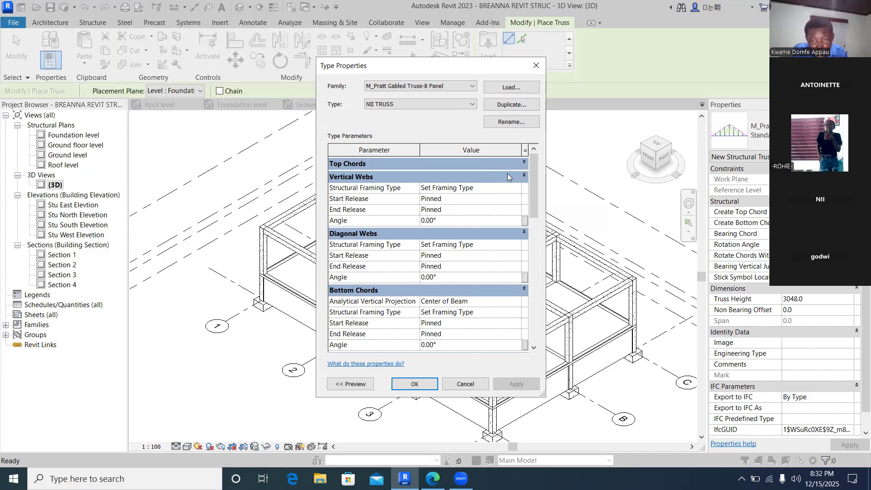
click(524, 176)
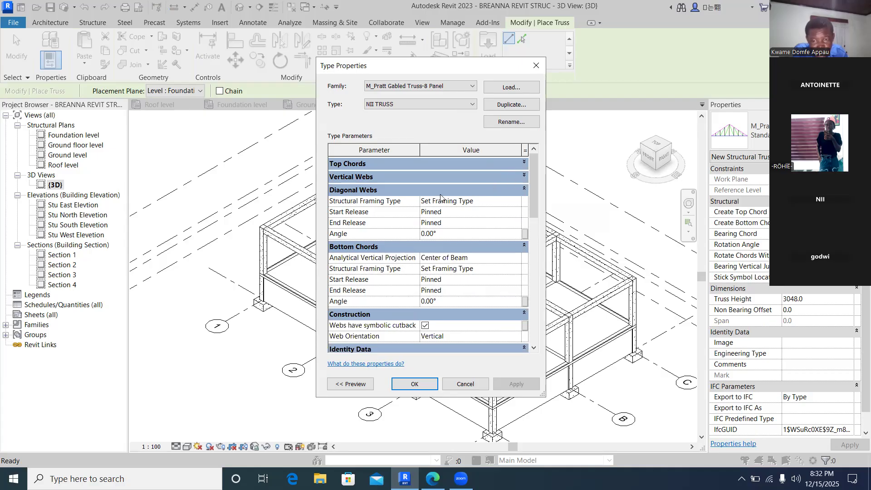
click(524, 189)
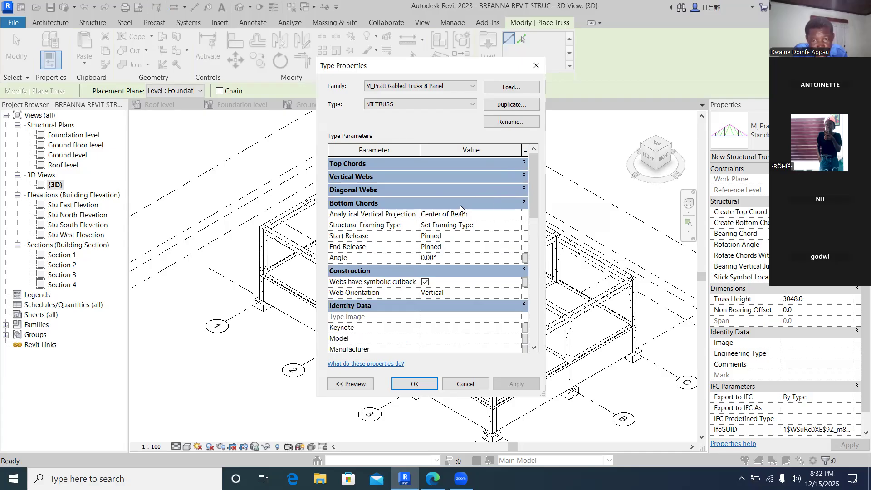
click(524, 202)
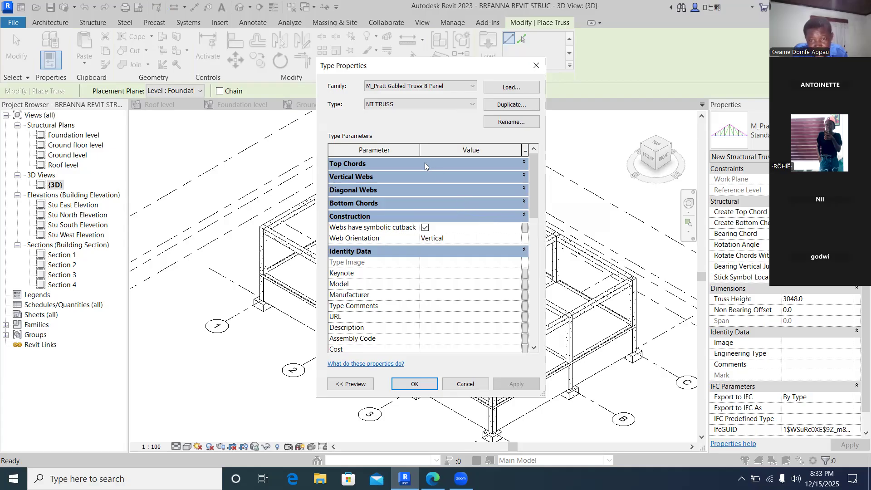
click(523, 163)
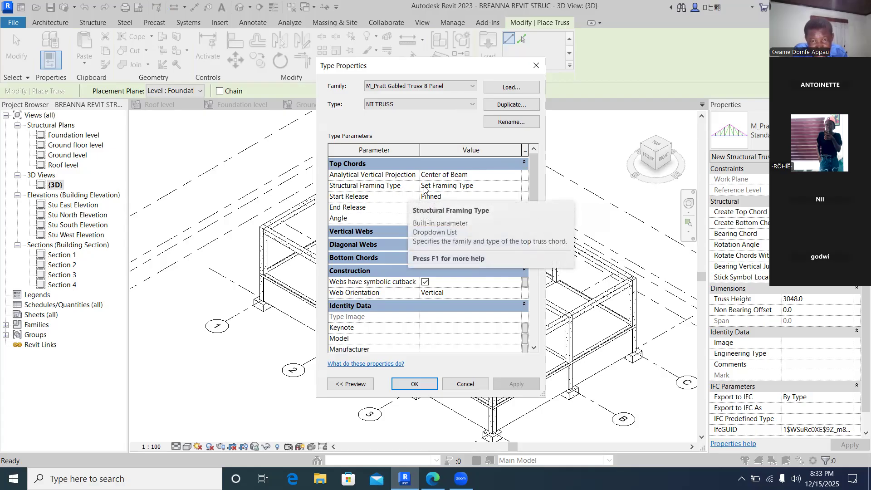
click(447, 186)
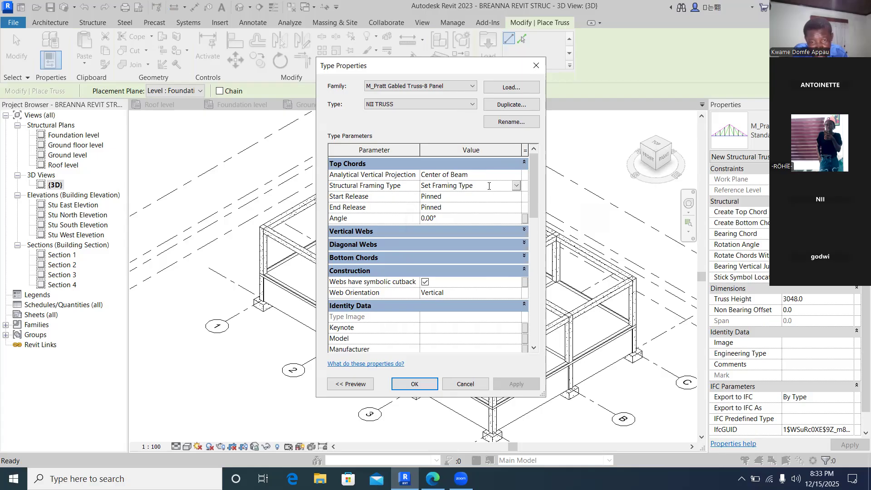
click(516, 186)
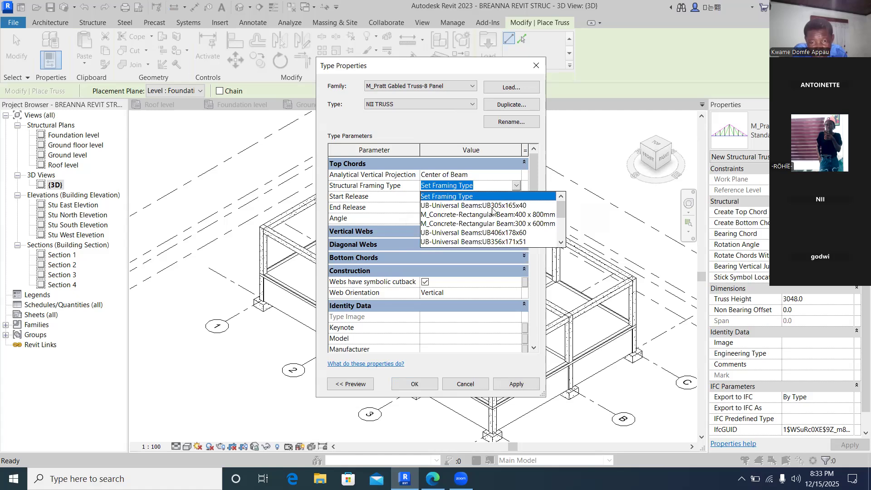
scroll(501, 223, down, 3)
scroll(495, 228, down, 1)
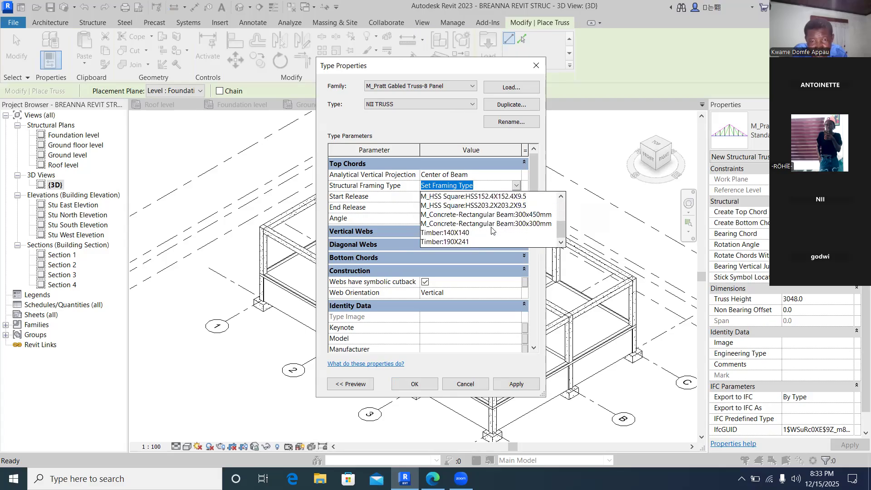
click(467, 234)
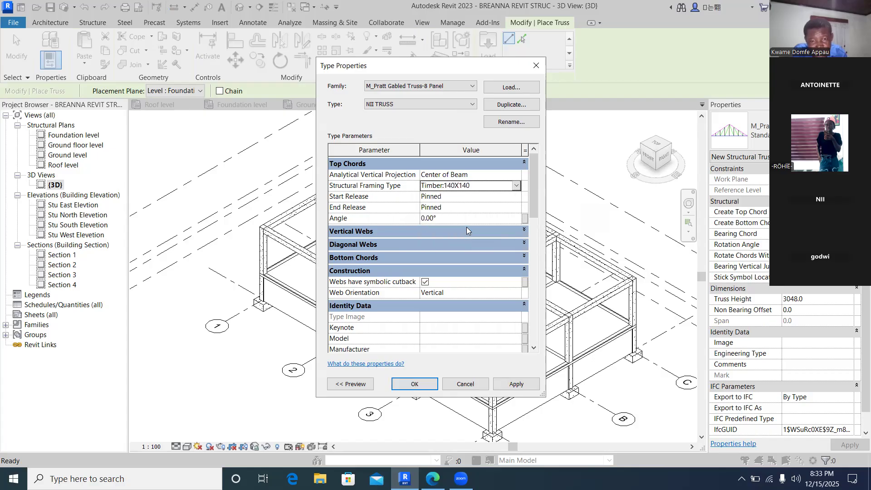
- Set the vertical webs' structural framing type to Timber:140X140
click(524, 231)
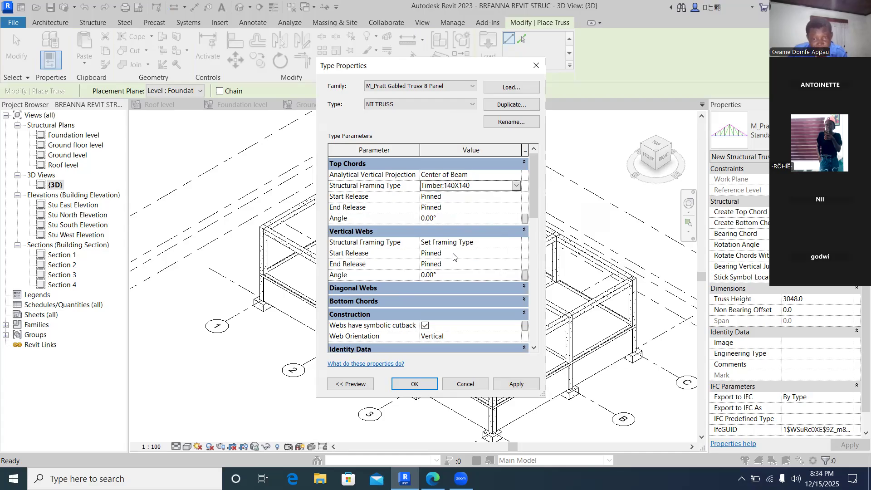
click(472, 242)
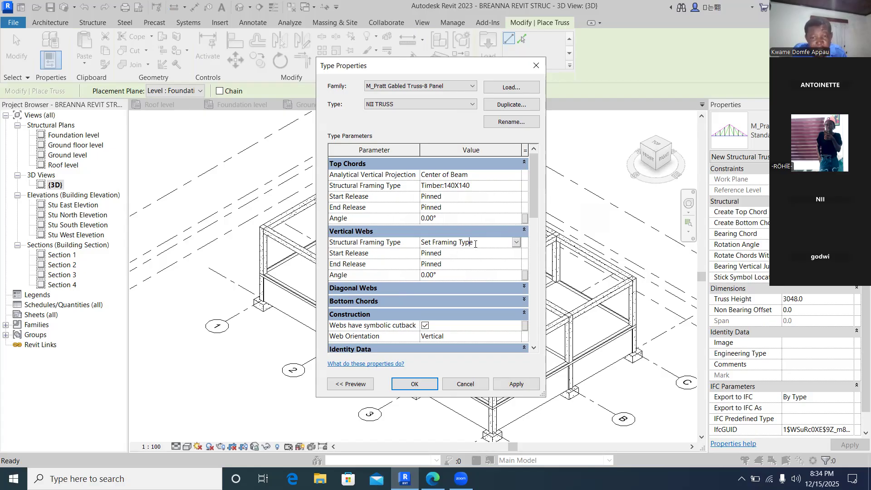
click(516, 242)
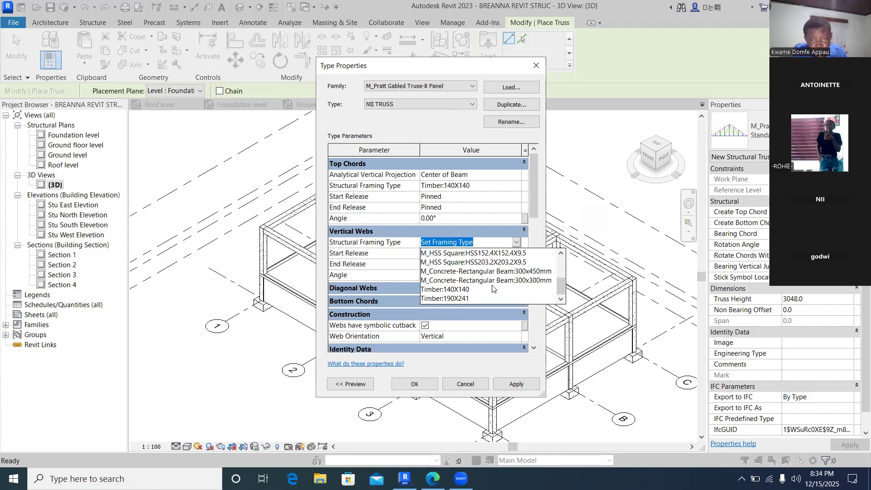
click(468, 291)
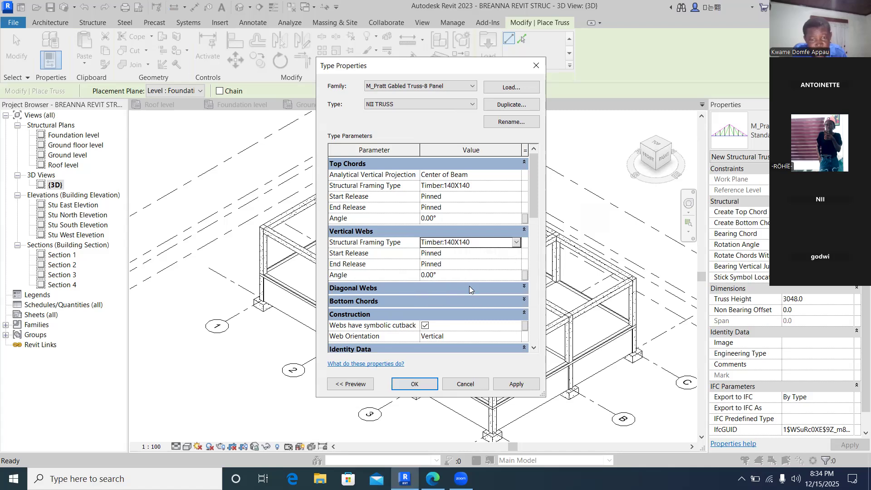
- Set the diagonal webs' structural framing type to Timber:140X140
click(525, 288)
click(507, 300)
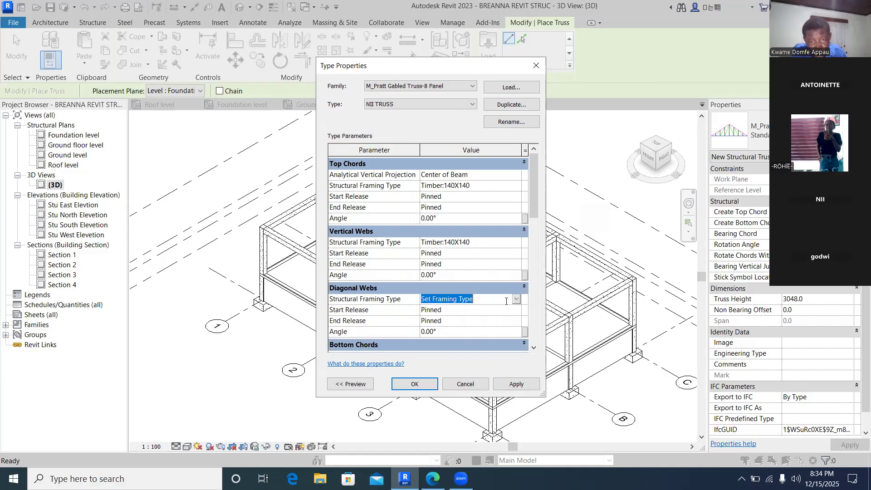
click(516, 299)
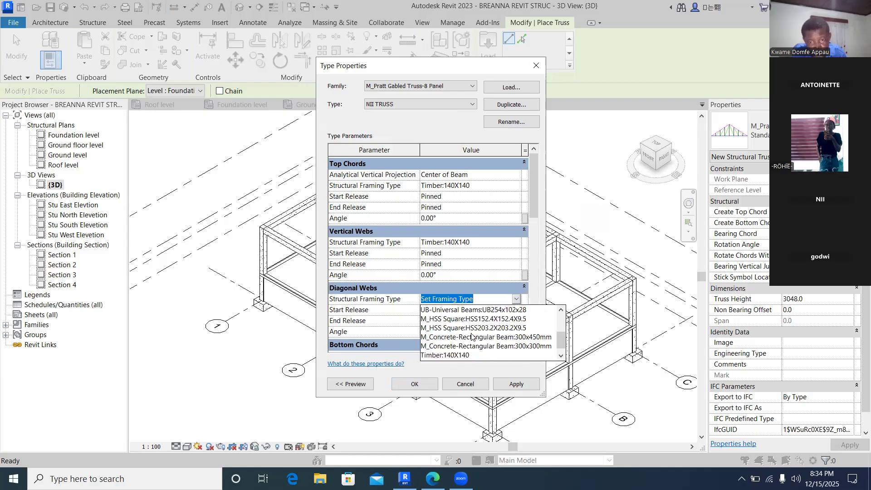
click(472, 355)
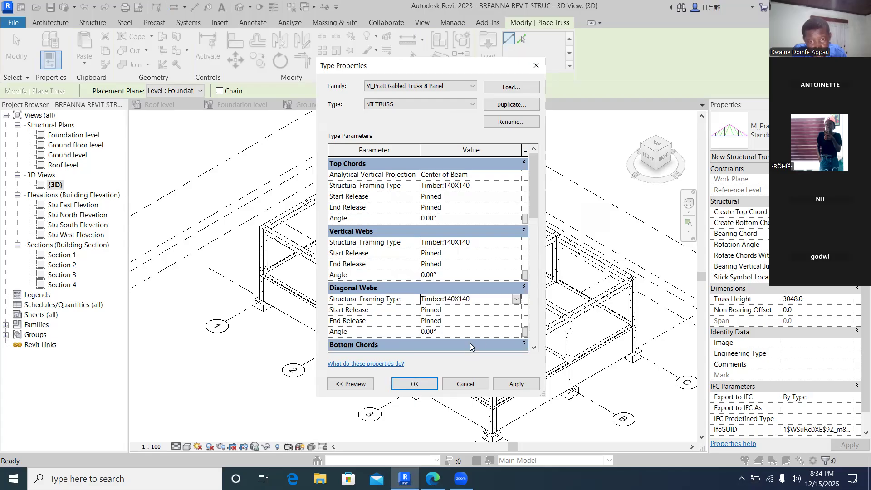
- Set the bottom chords' structural framing type to Timber:140X140 and accept the type properties
scroll(456, 272, down, 3)
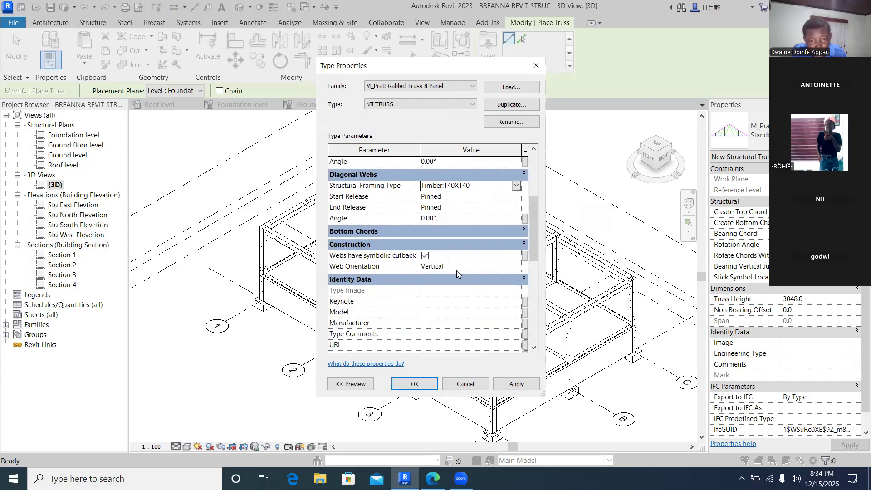
scroll(438, 274, up, 1)
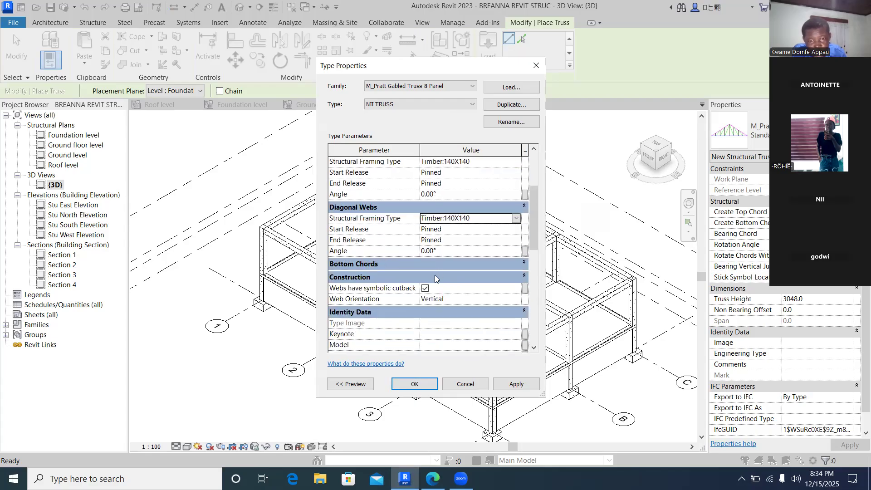
click(500, 264)
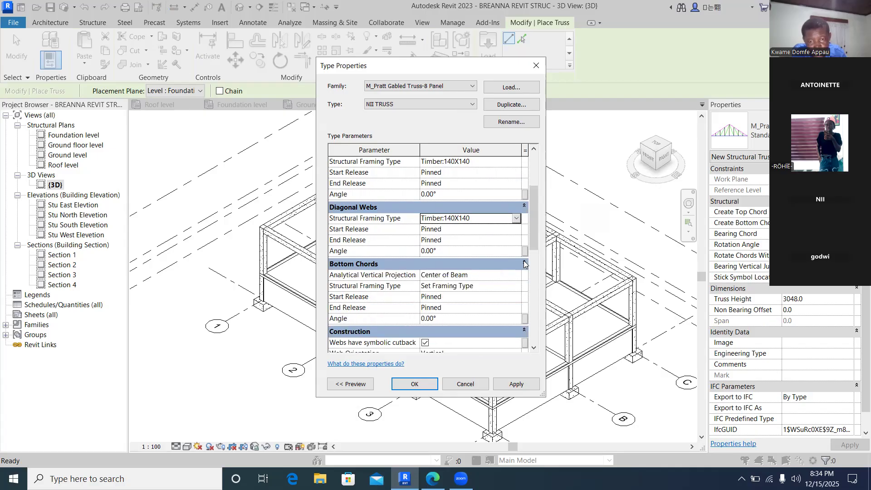
click(515, 265)
click(524, 263)
click(485, 286)
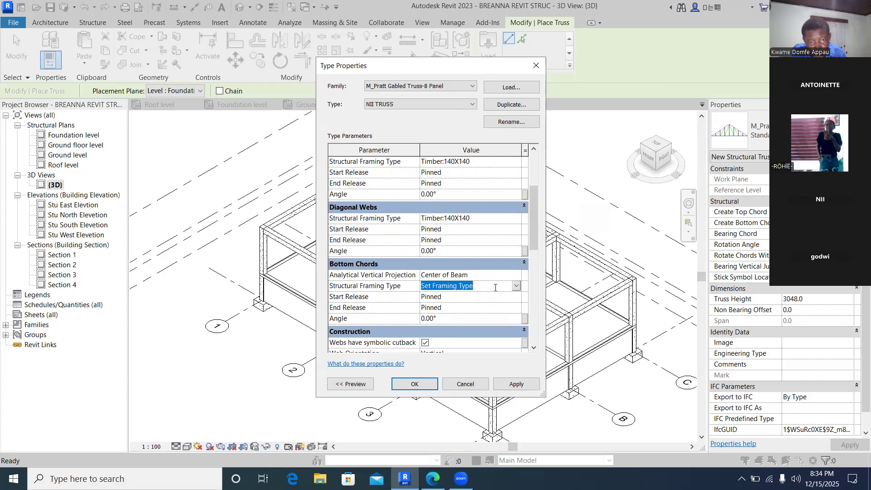
click(515, 286)
scroll(465, 340, down, 5)
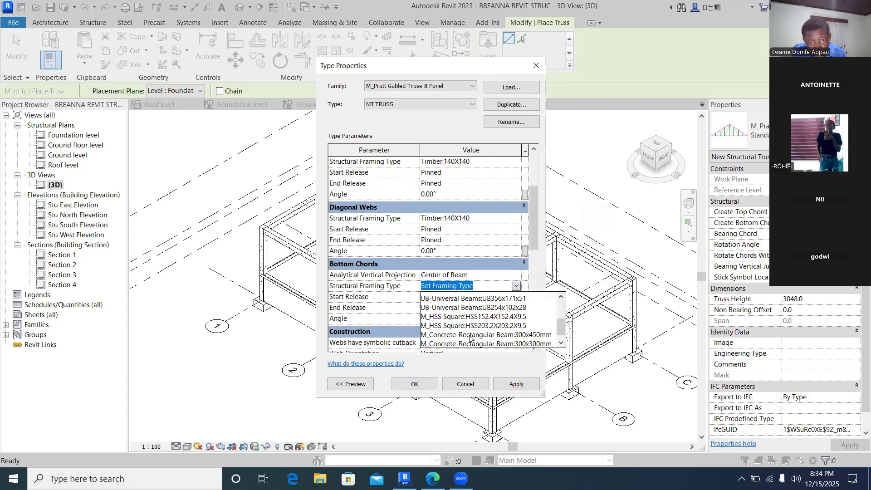
click(463, 333)
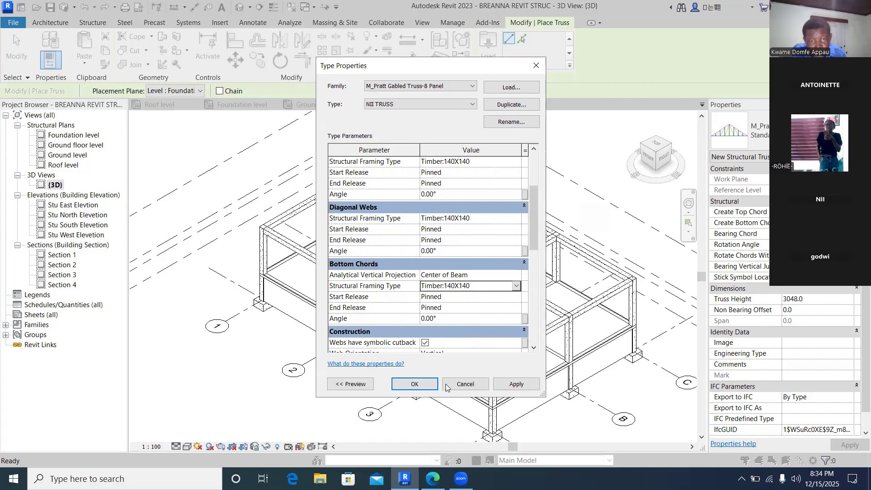
click(420, 384)
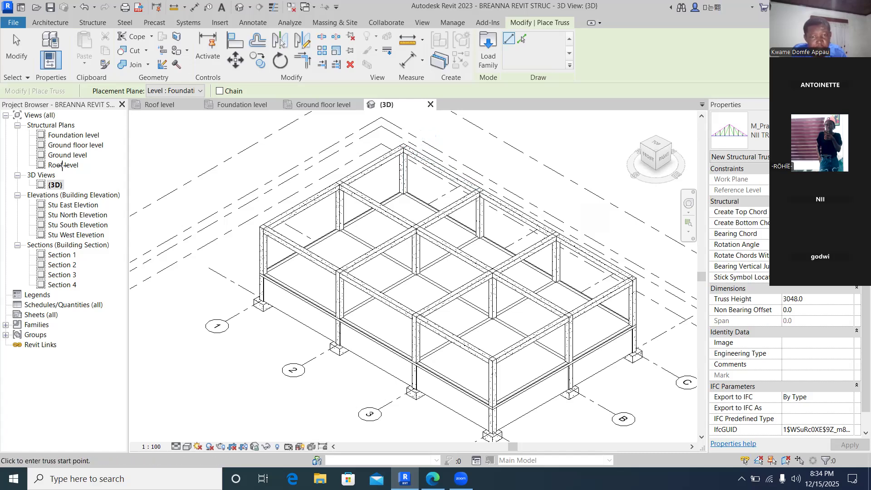
- Exit the Truss tool and open the Roof level structural plan
double_click(62, 165)
key(Escape)
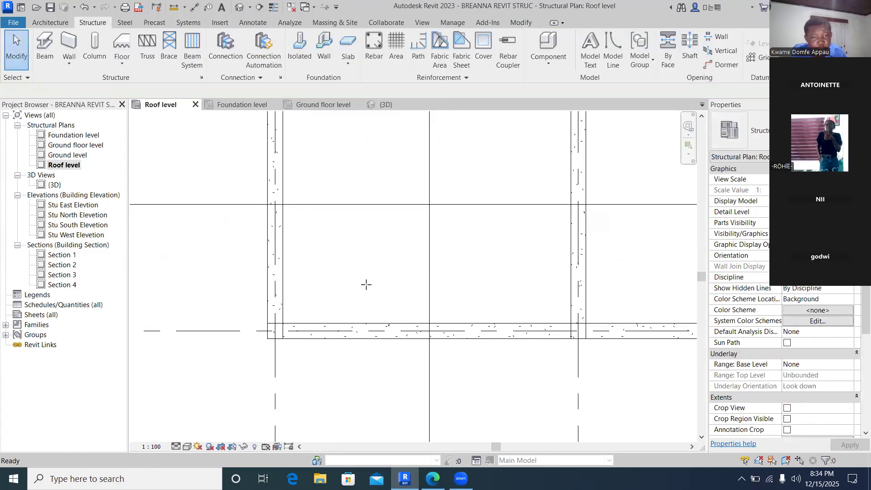
scroll(300, 216, down, 5)
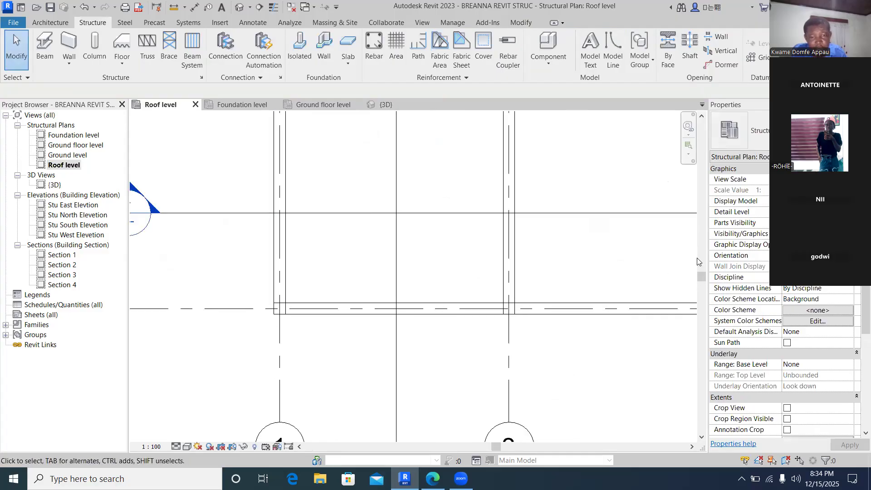
scroll(299, 216, down, 1)
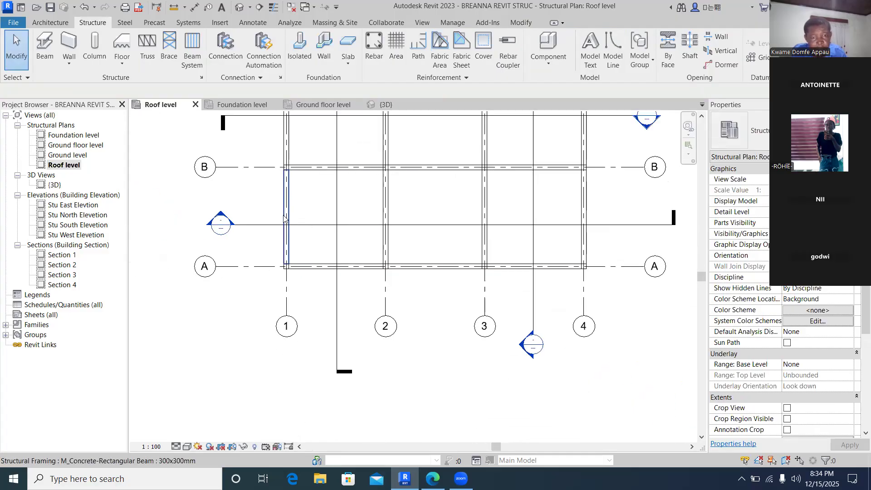
scroll(285, 219, down, 2)
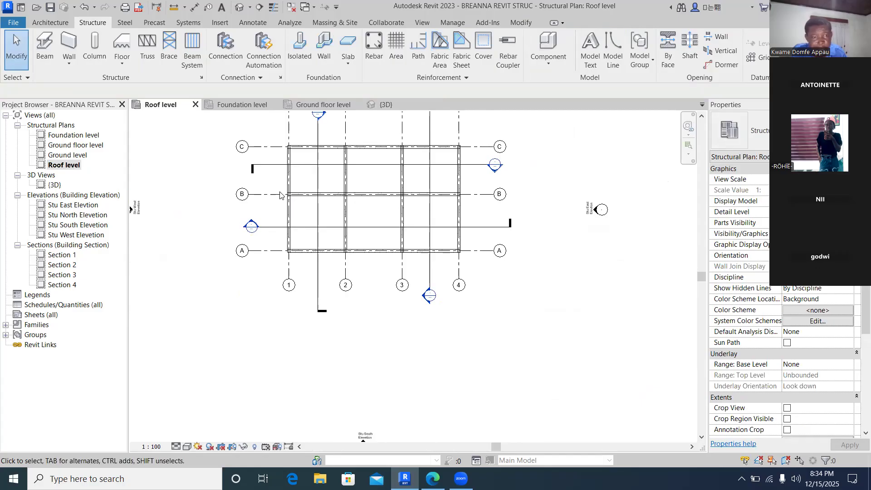
middle_drag(280, 190, 281, 255)
scroll(295, 212, up, 5)
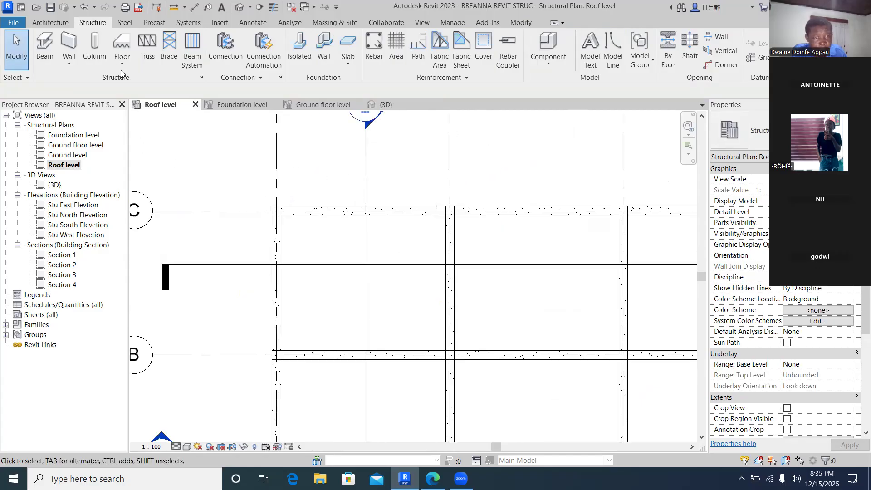
- Place an NII TRUSS on the roof level along grid line 1, spanning from grid C to grid A
click(146, 51)
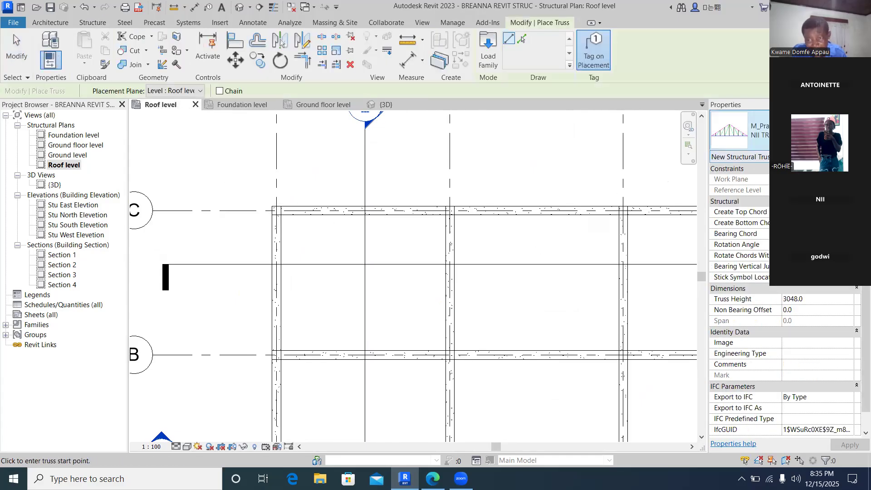
click(794, 131)
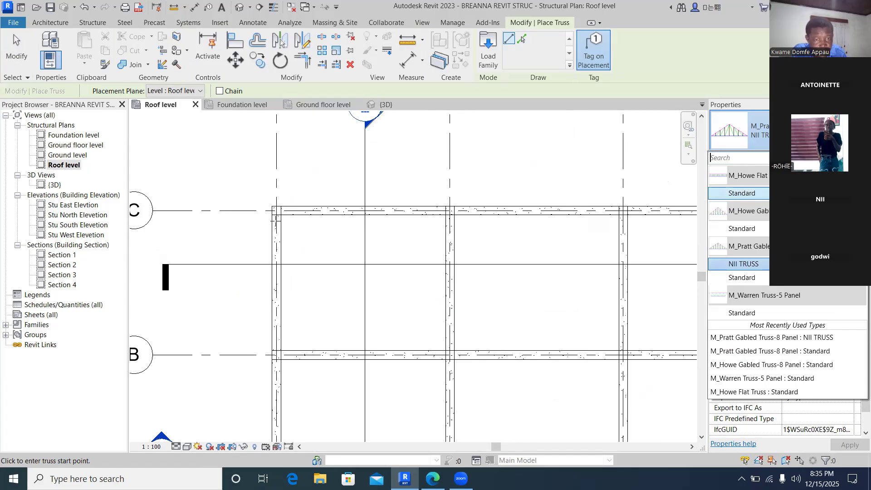
click(275, 218)
click(277, 210)
scroll(282, 247, down, 3)
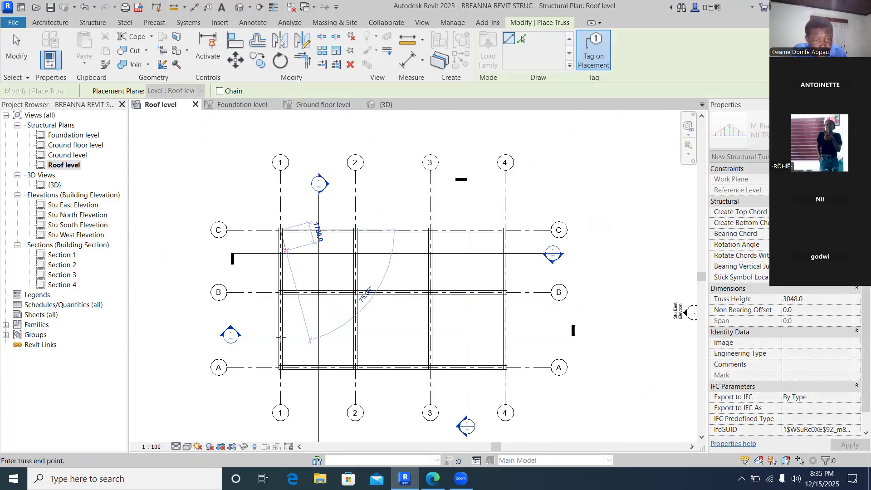
scroll(284, 254, down, 2)
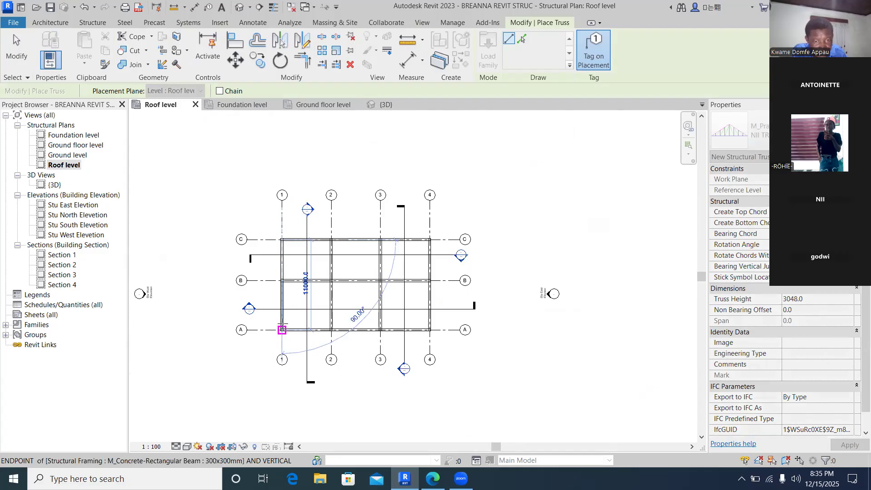
scroll(282, 330, up, 5)
click(284, 322)
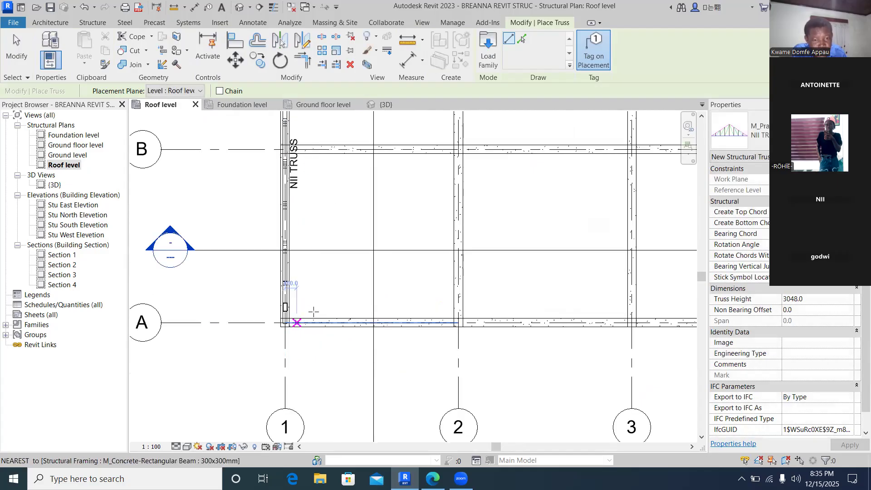
- Open the 3D view and inspect the newly placed truss
double_click(55, 185)
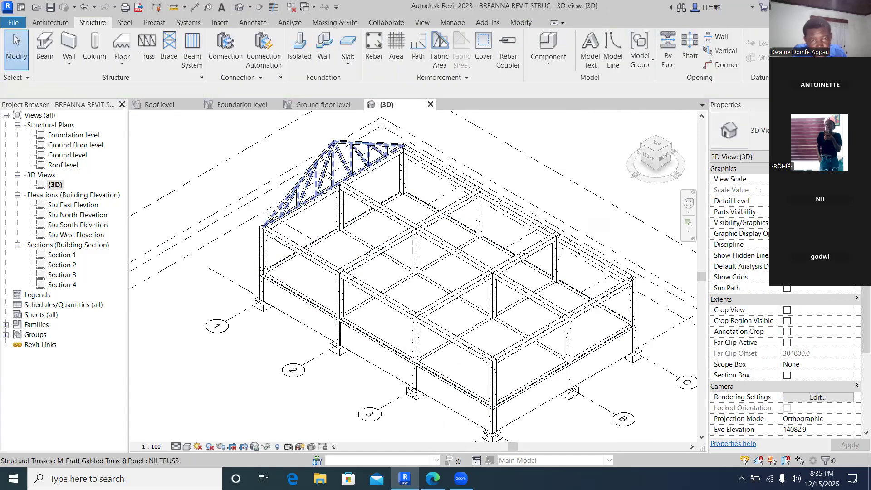
scroll(329, 173, up, 2)
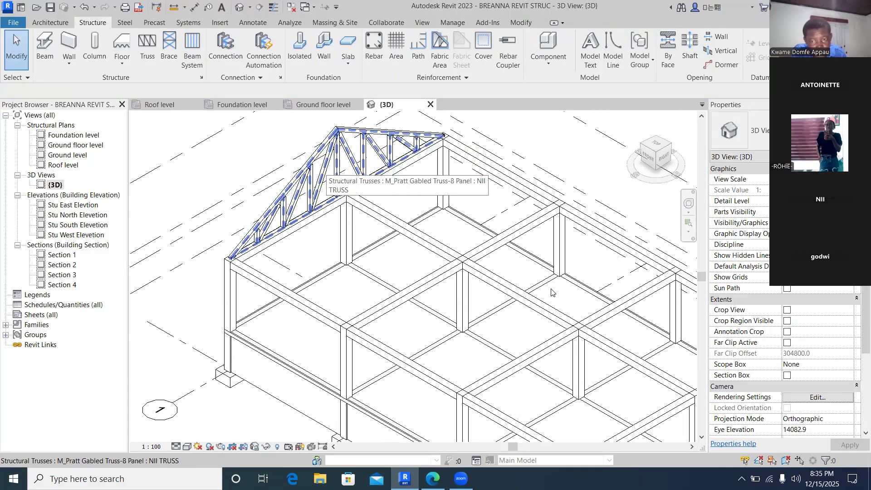
scroll(281, 209, up, 4)
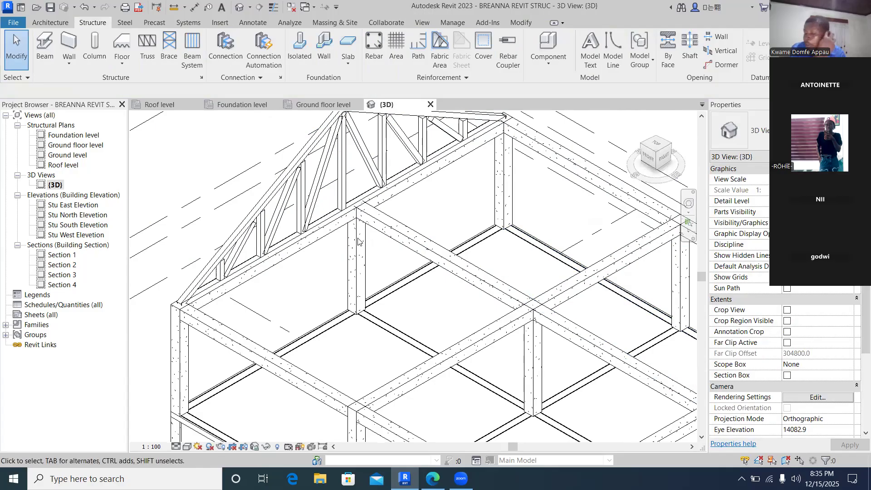
scroll(331, 237, down, 3)
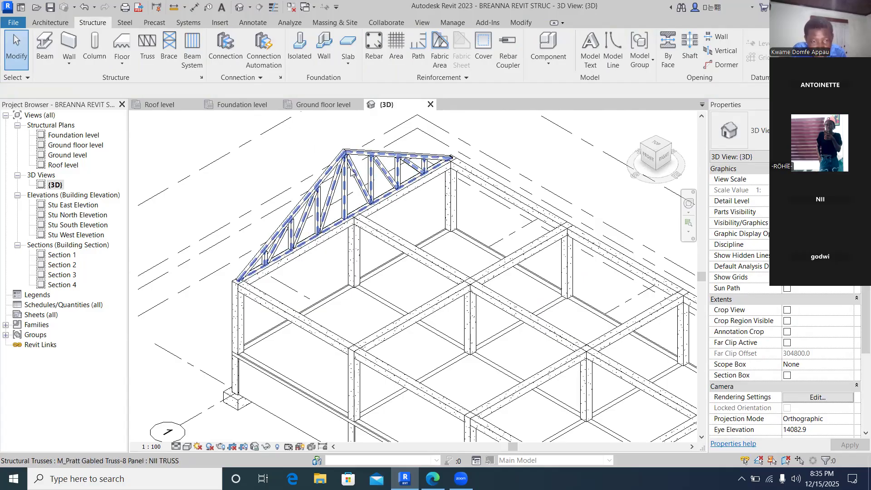
- Try to copy the selected truss in the 3D view
click(386, 170)
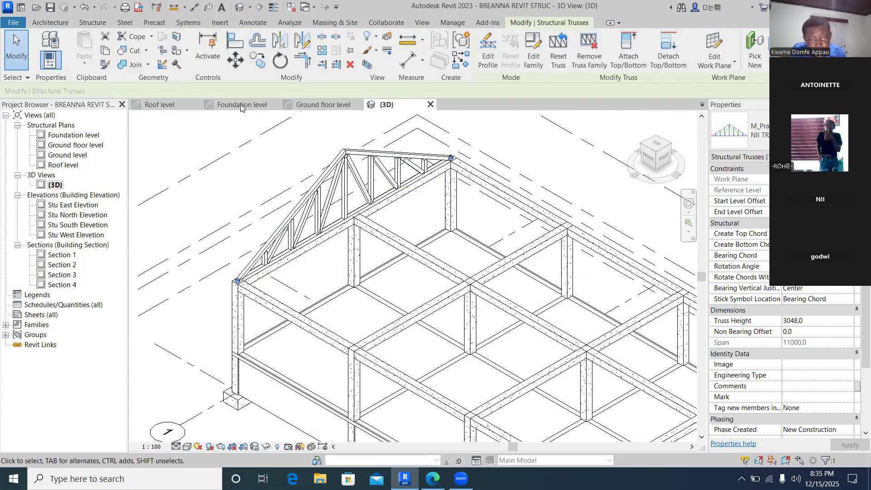
click(257, 59)
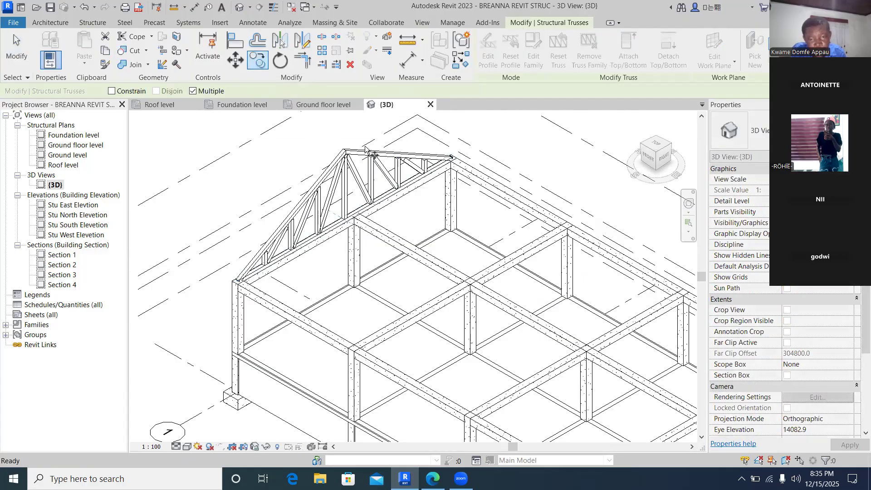
click(446, 159)
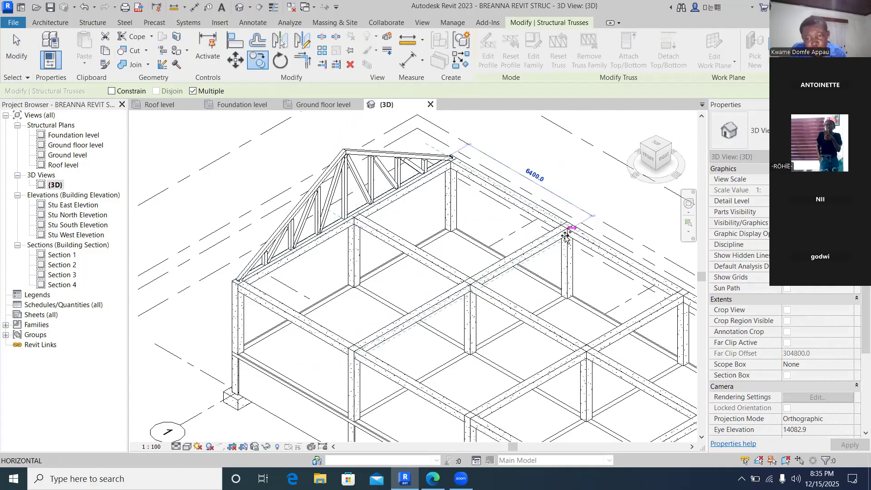
scroll(568, 231, up, 4)
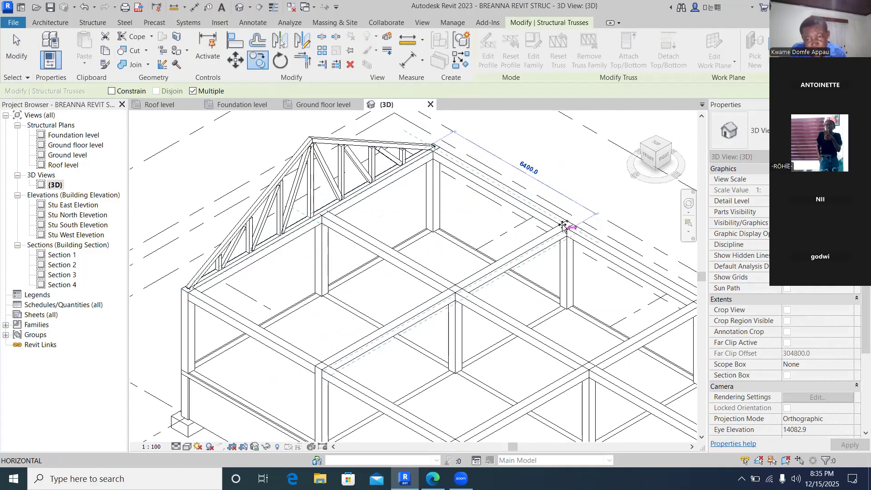
click(68, 165)
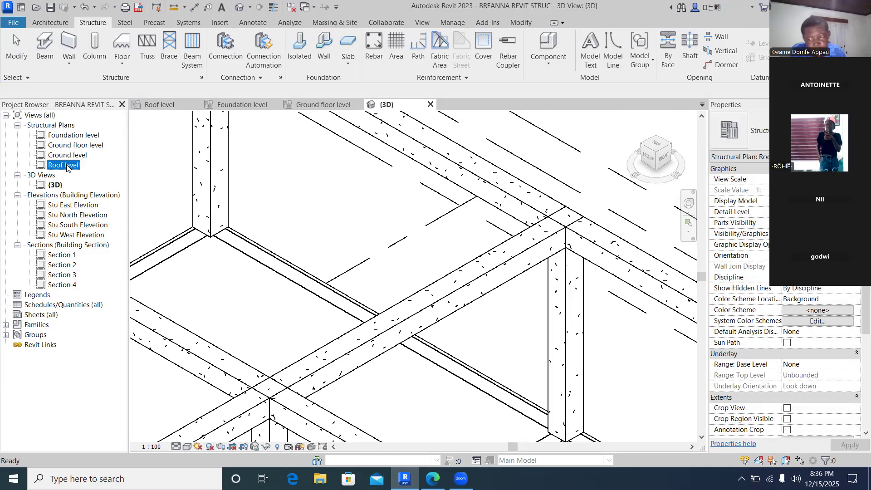
- In the Roof level plan, copy the truss from its grid A/1 corner to grid line 2
double_click(66, 165)
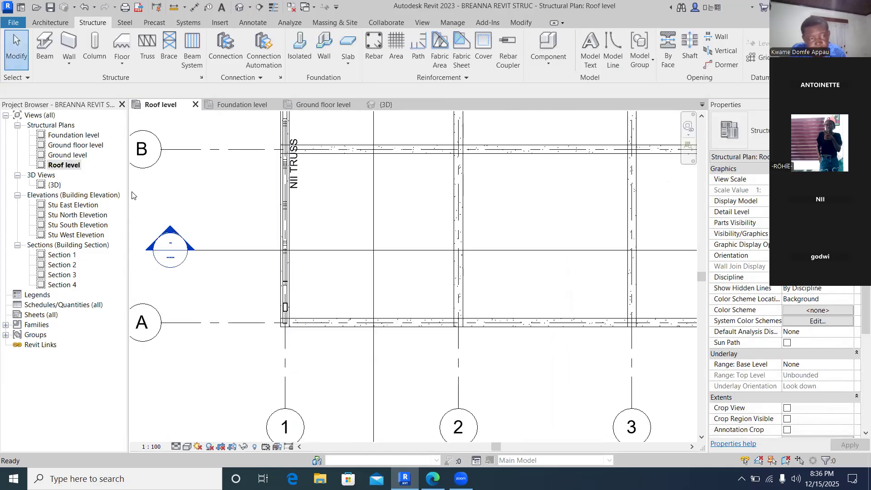
click(285, 209)
click(257, 59)
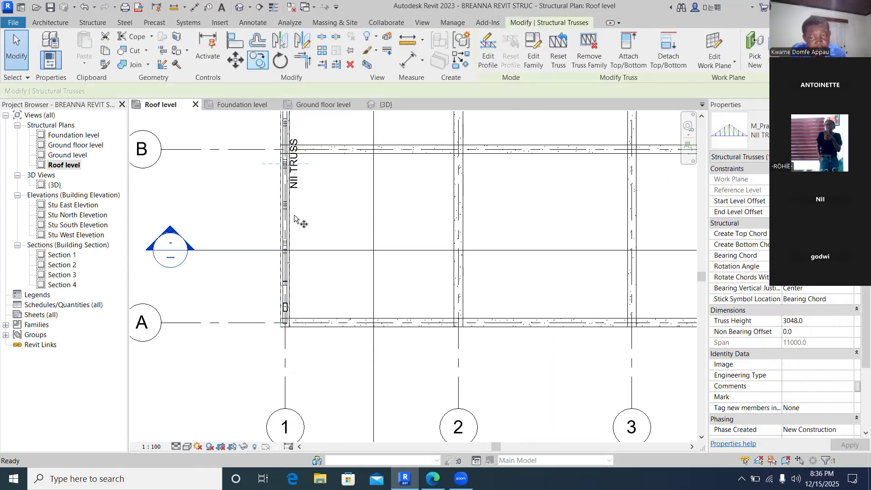
scroll(281, 327, up, 3)
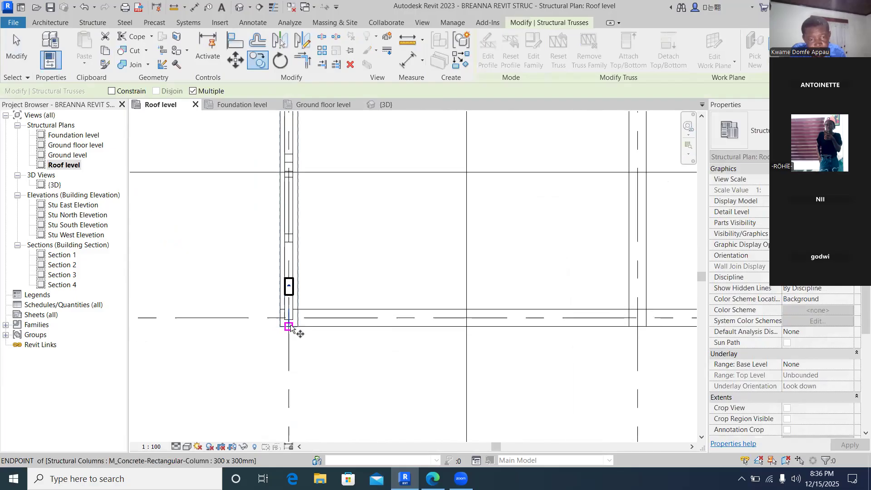
click(293, 319)
scroll(453, 325, down, 2)
scroll(467, 330, down, 1)
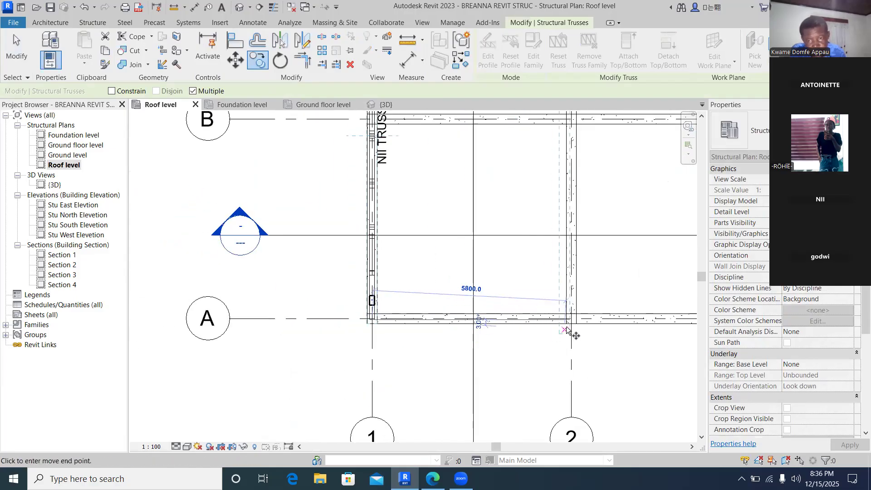
scroll(572, 322, up, 2)
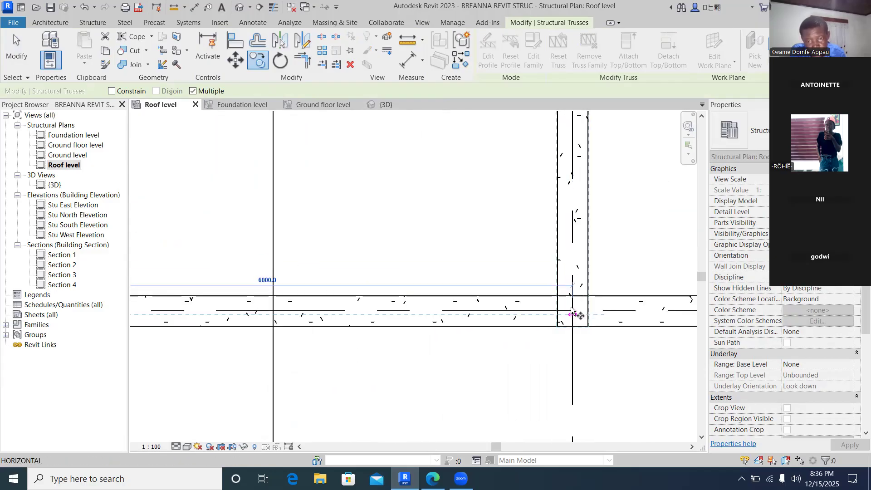
scroll(572, 311, down, 4)
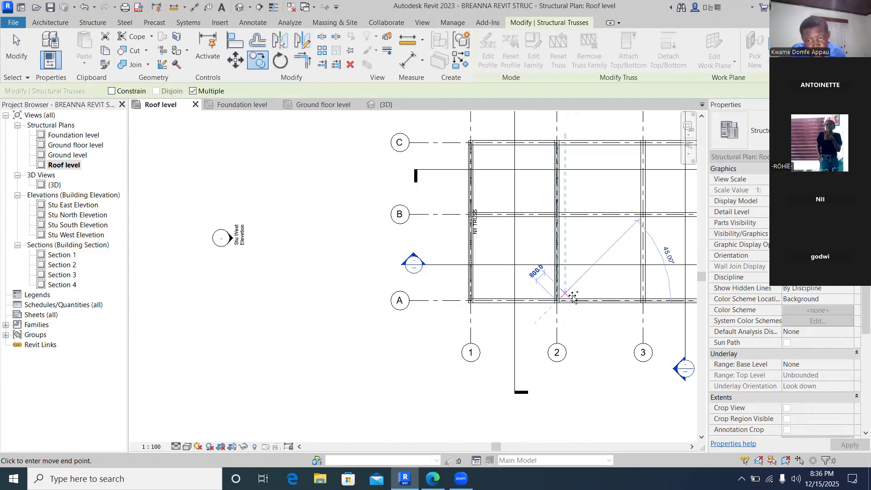
scroll(635, 301, down, 1)
scroll(626, 305, up, 5)
scroll(626, 305, up, 3)
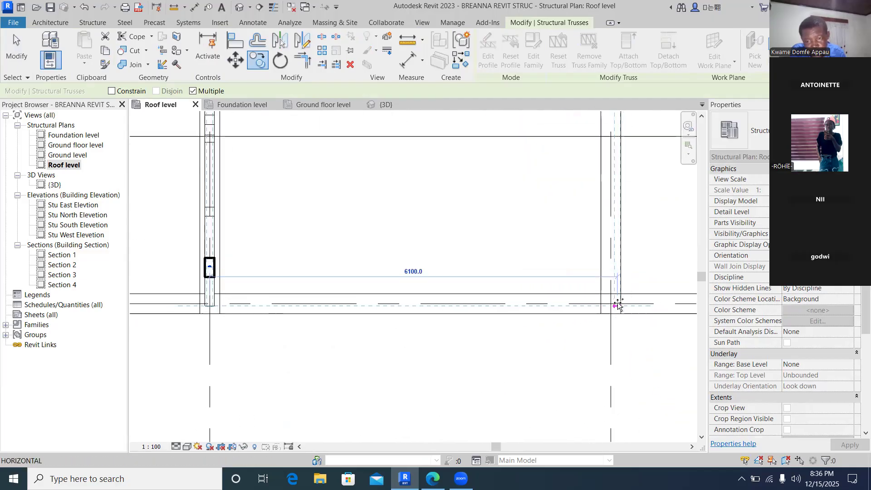
click(609, 303)
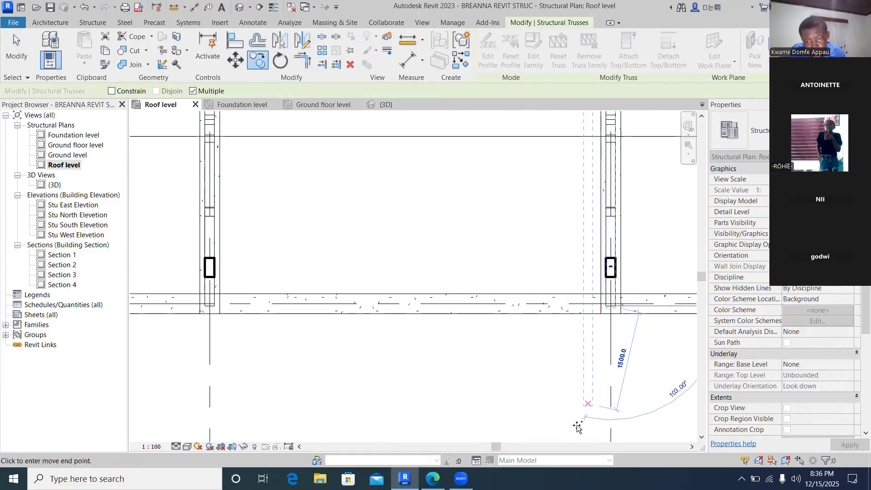
- Place further copies of the truss on the remaining grid lines at about 6000 mm spacing
drag(499, 443, 531, 444)
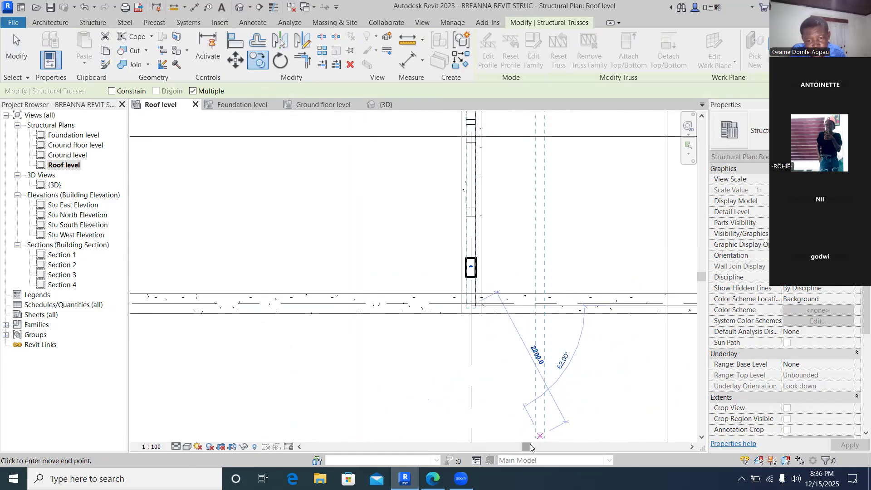
drag(528, 448, 578, 448)
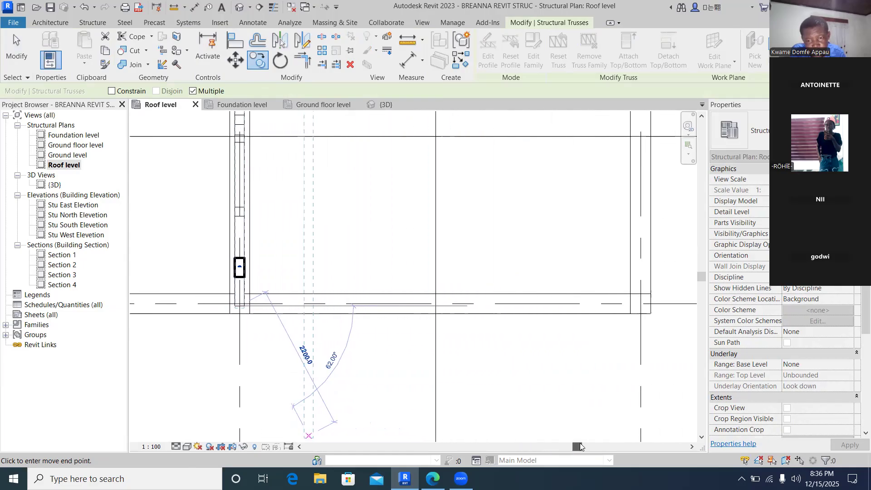
scroll(582, 367, down, 3)
scroll(626, 323, up, 3)
scroll(626, 324, up, 1)
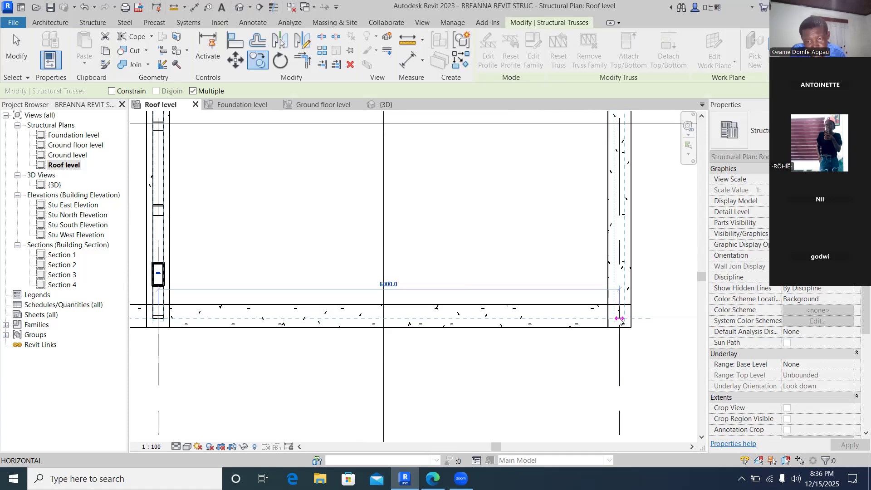
click(618, 320)
scroll(589, 317, down, 4)
scroll(526, 312, down, 6)
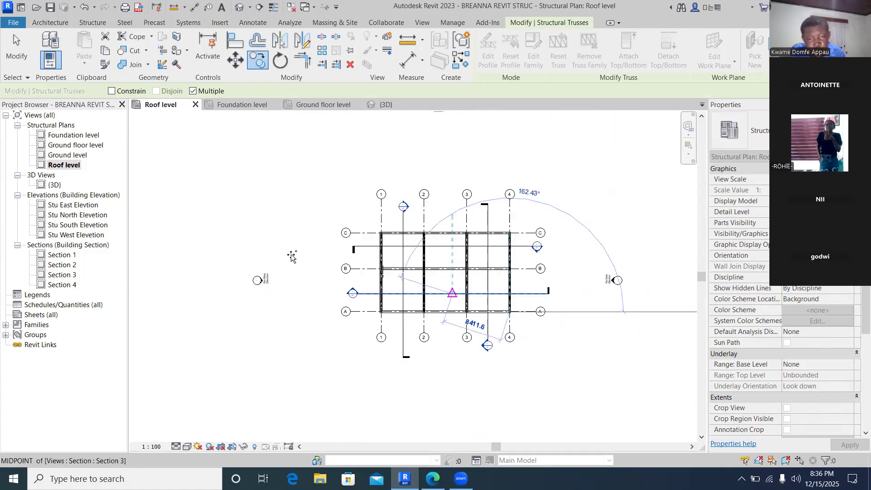
- Open the 3D view and inspect the row of trusses over the frame
double_click(53, 185)
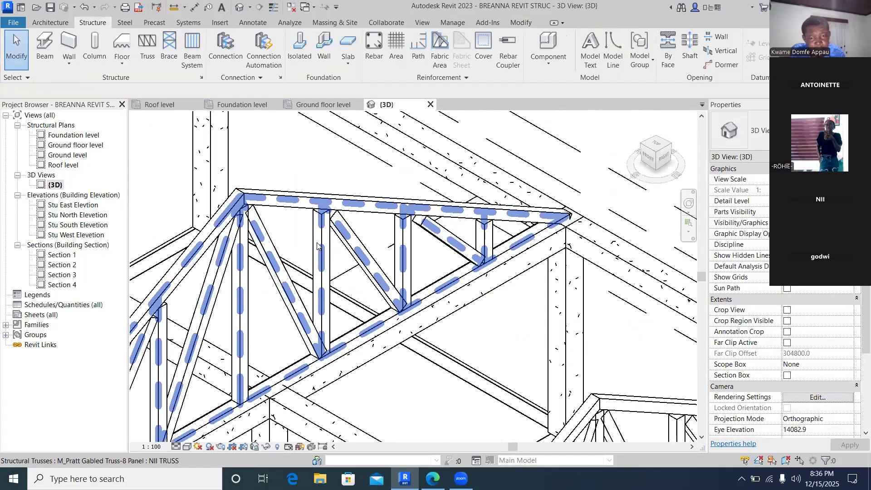
scroll(317, 245, down, 6)
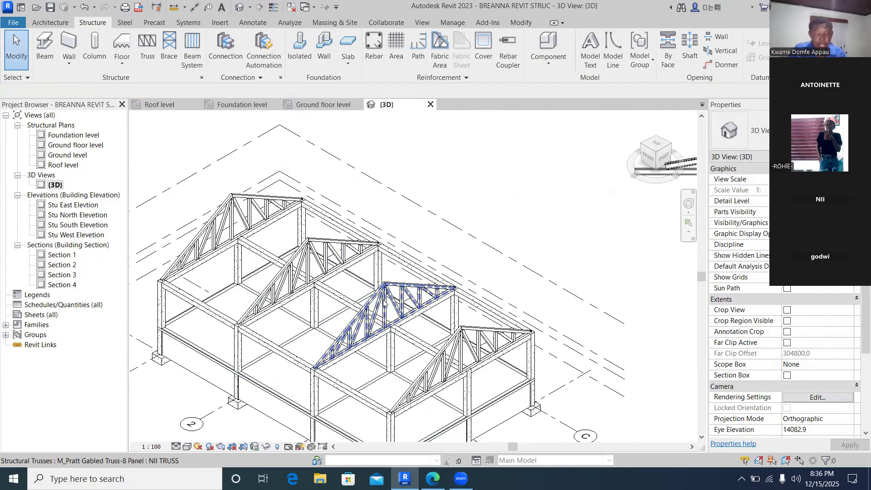
scroll(383, 300, down, 3)
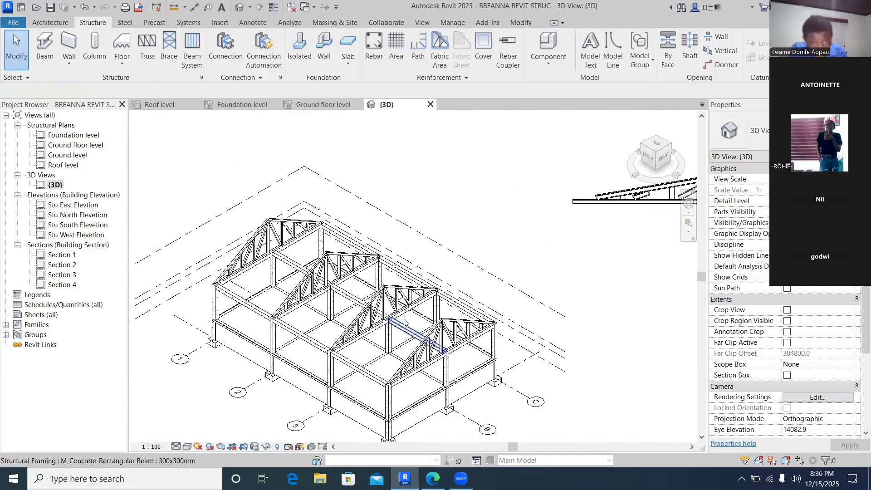
scroll(406, 321, down, 2)
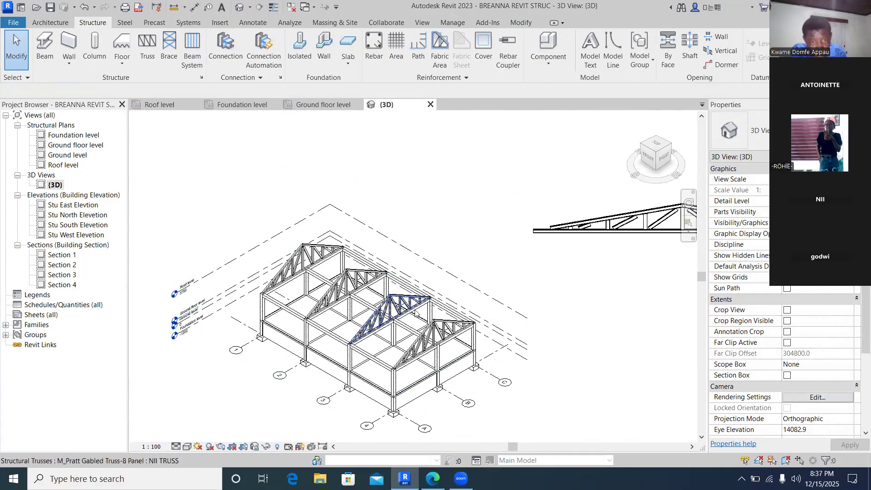
scroll(393, 309, up, 5)
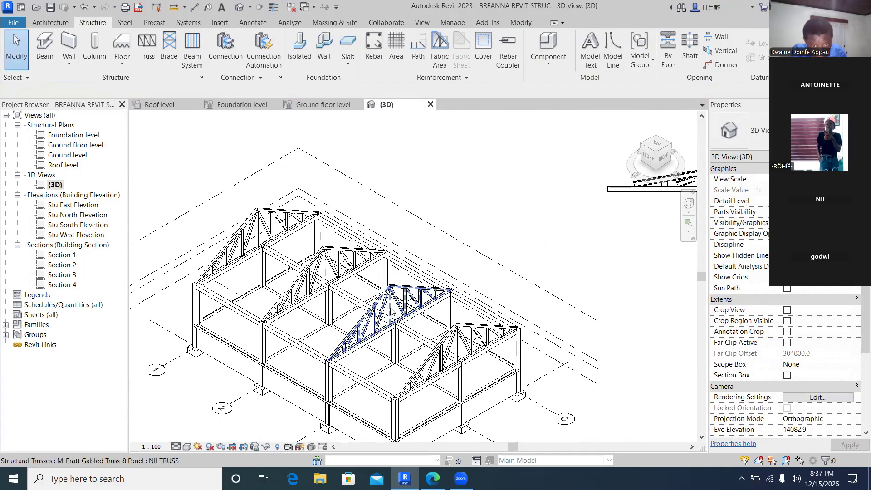
scroll(397, 299, down, 4)
scroll(402, 295, down, 3)
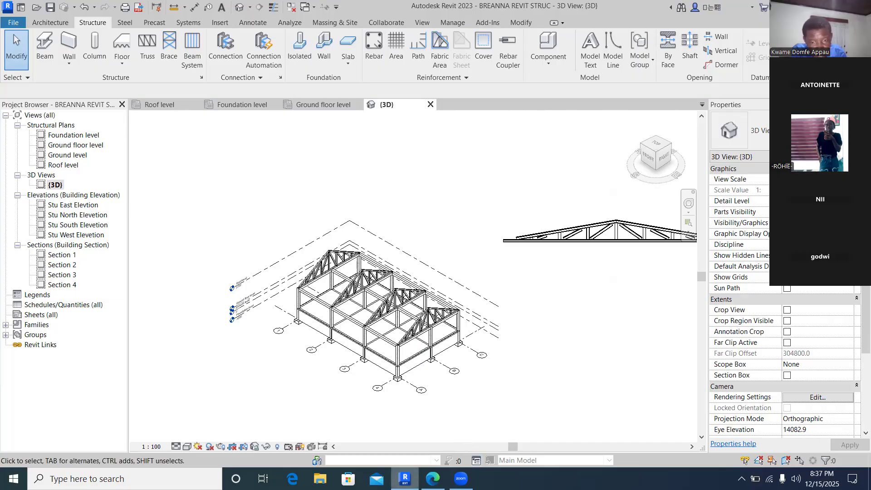
mouse_move(405, 478)
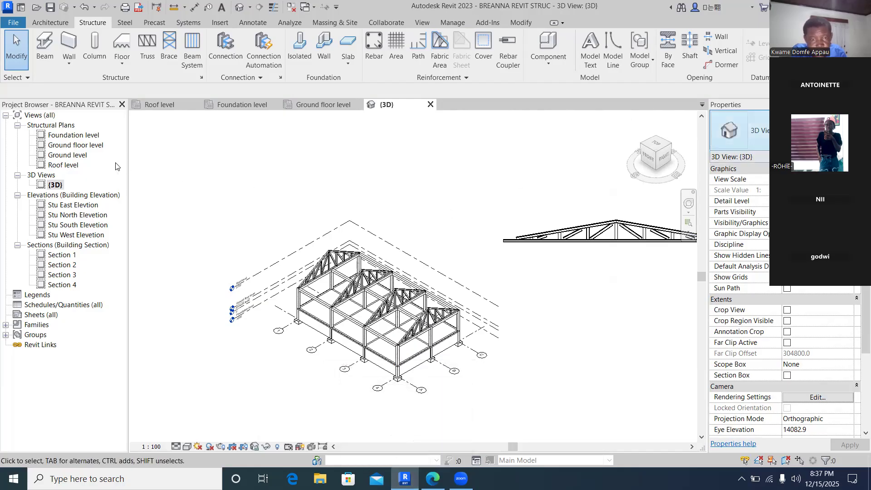
key(super+d)
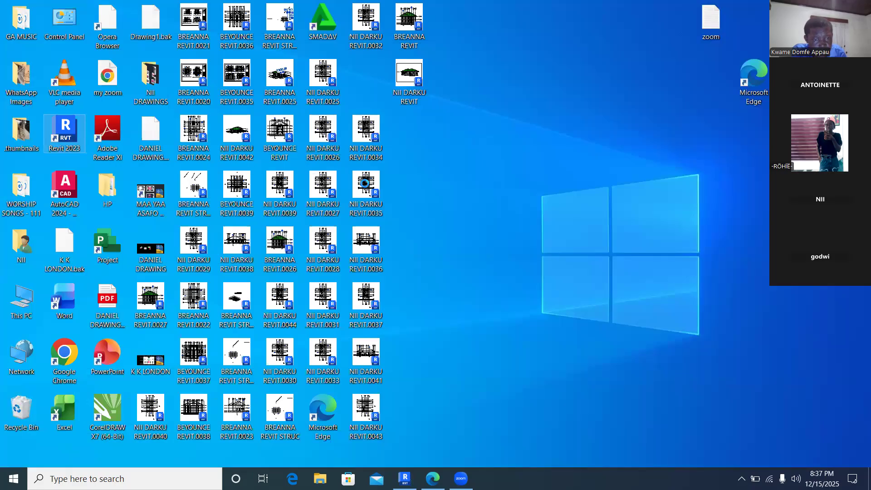
double_click(370, 182)
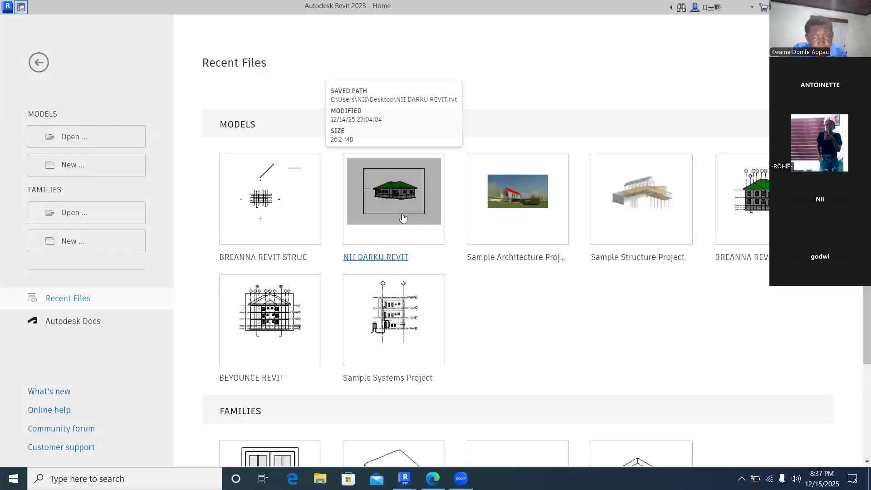
click(404, 211)
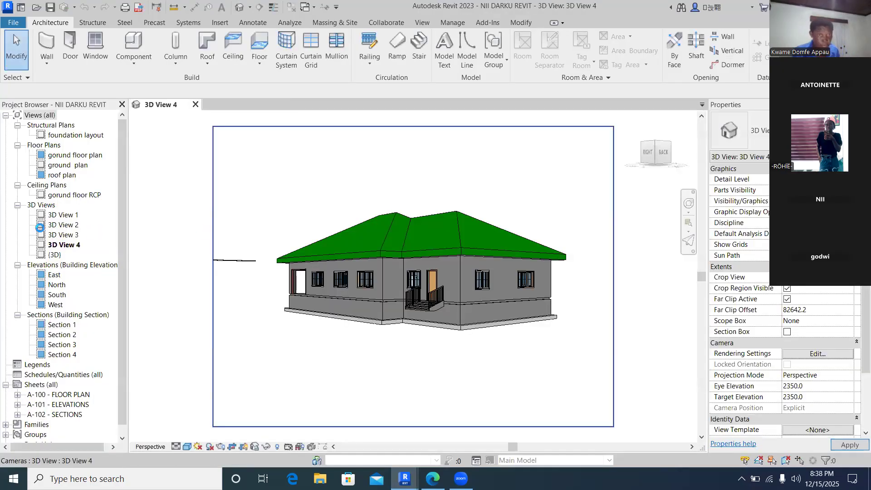
- In the gorund floor RCP view, select all structural framing tags in the entire project and delete them
double_click(79, 195)
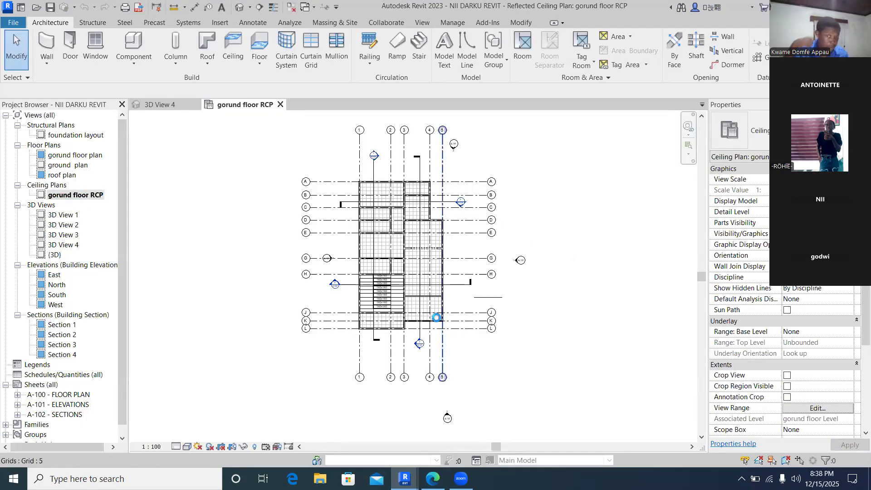
scroll(399, 301, up, 7)
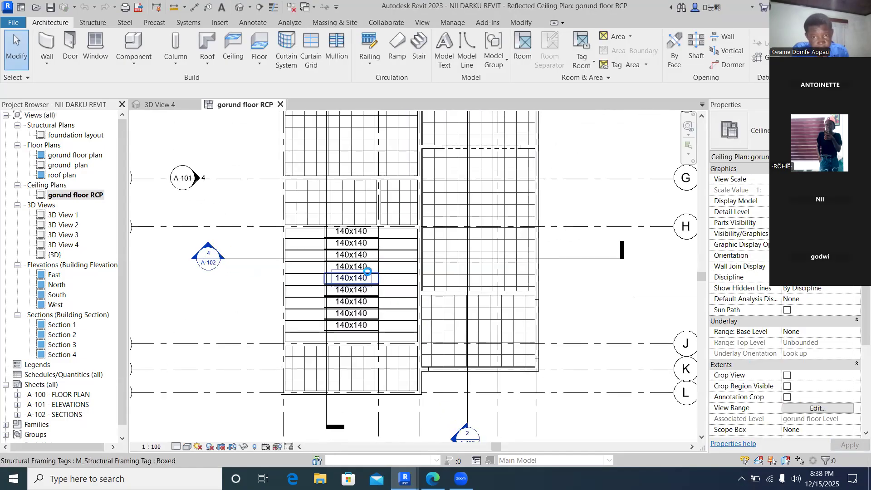
scroll(371, 272, up, 2)
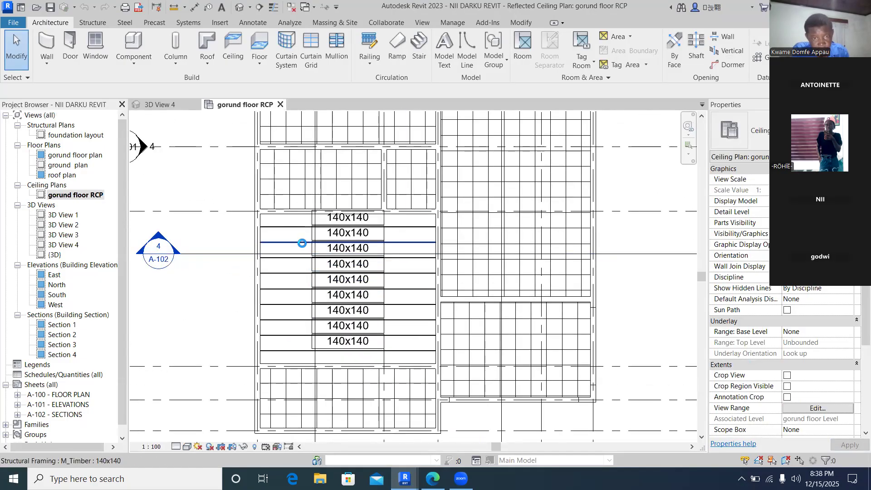
scroll(305, 239, up, 1)
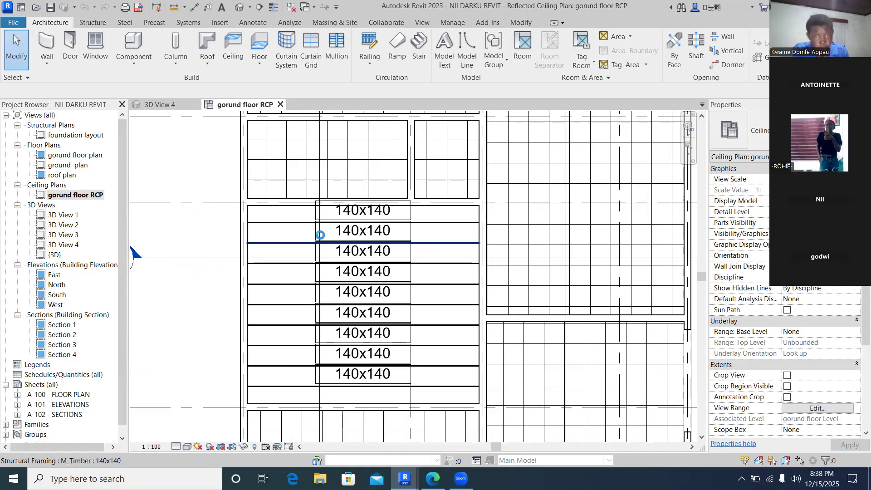
click(344, 230)
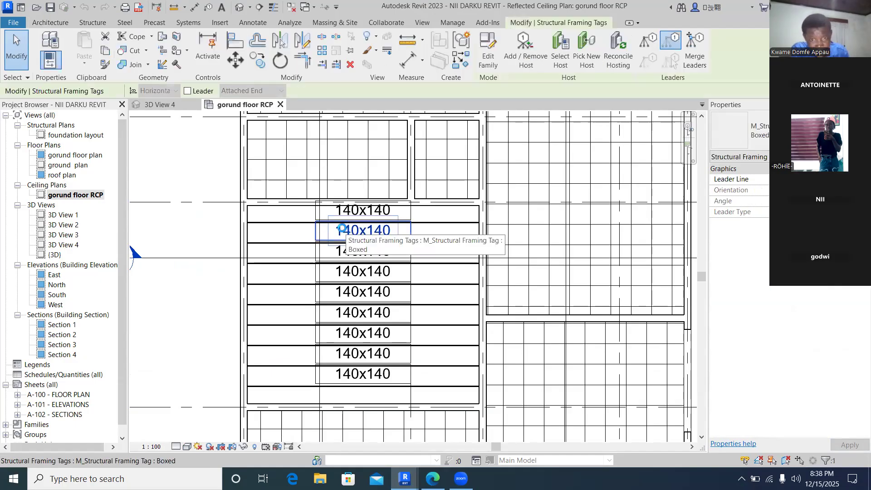
right_click(343, 227)
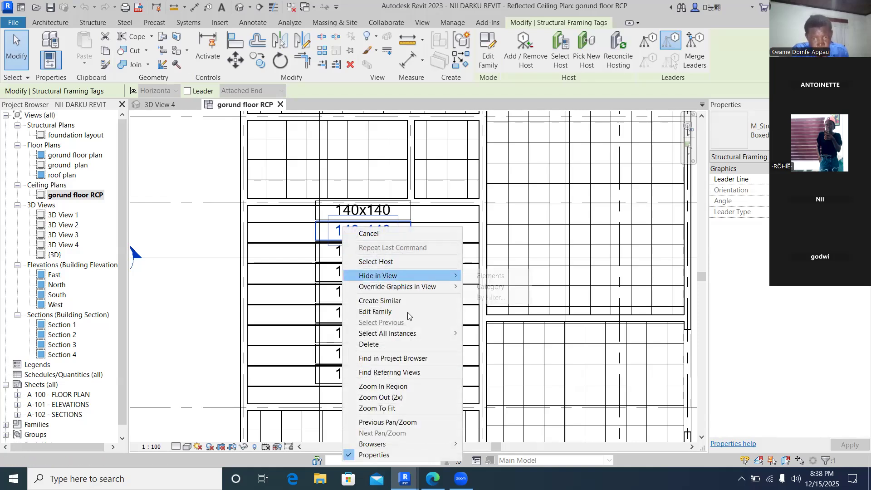
mouse_move(420, 333)
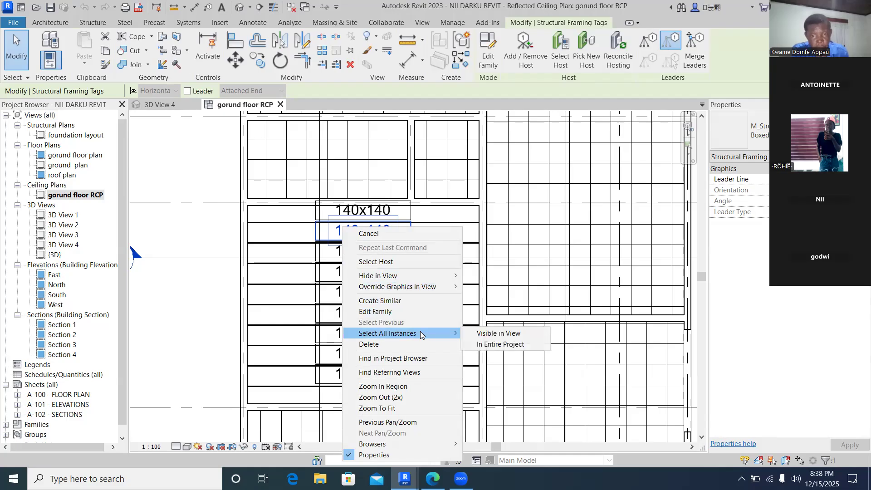
click(495, 346)
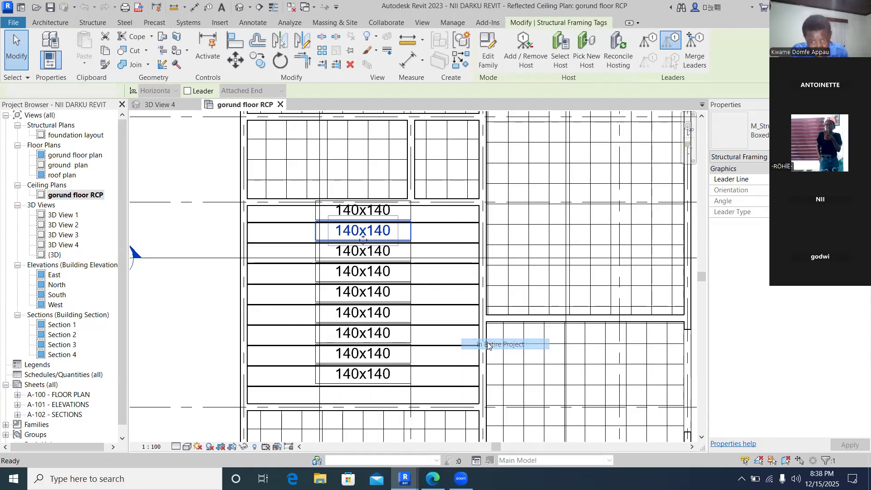
right_click(428, 278)
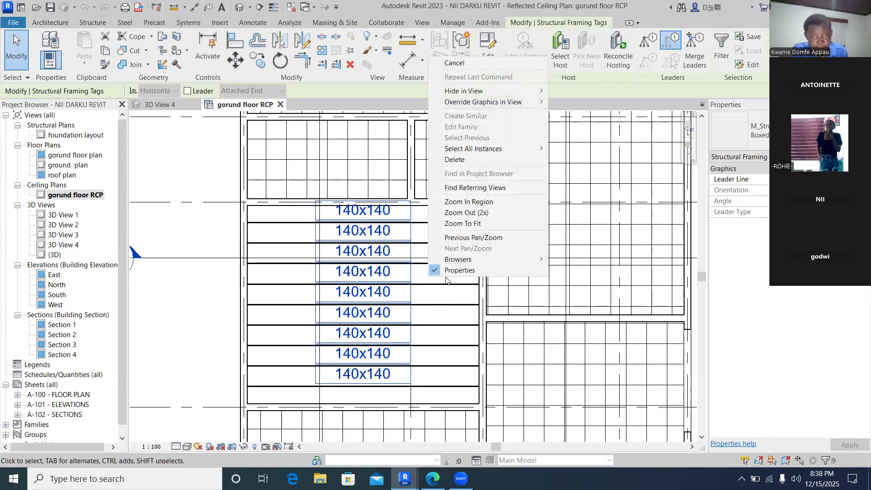
click(452, 160)
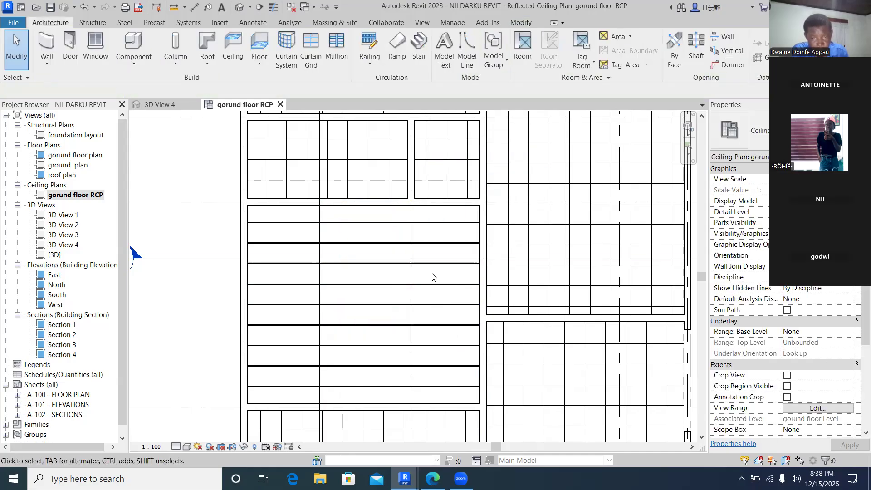
click(387, 243)
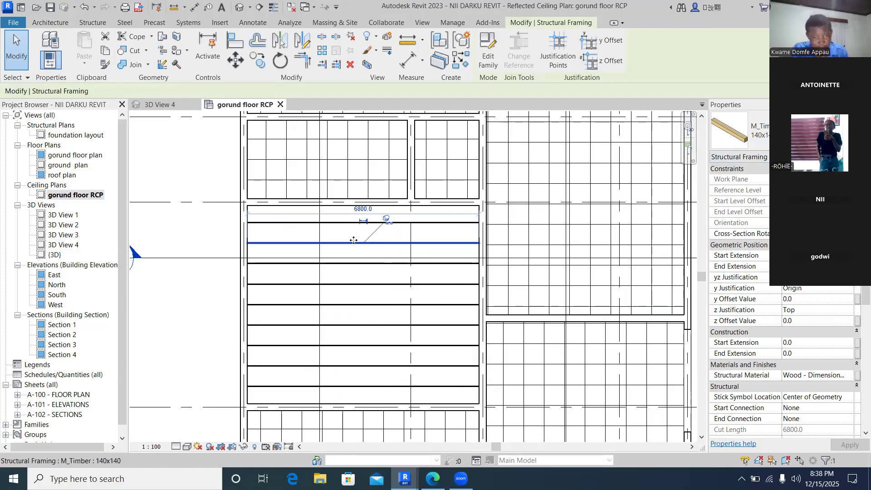
click(220, 244)
scroll(325, 291, down, 4)
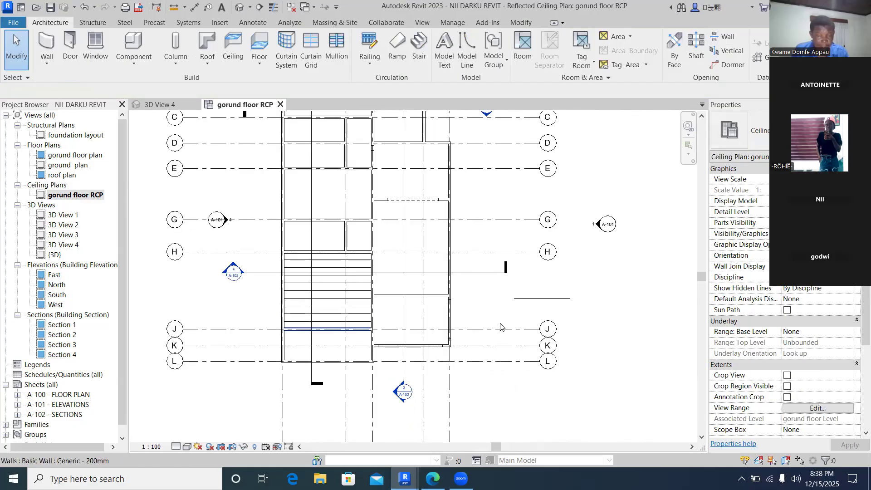
scroll(345, 299, up, 2)
scroll(345, 298, up, 2)
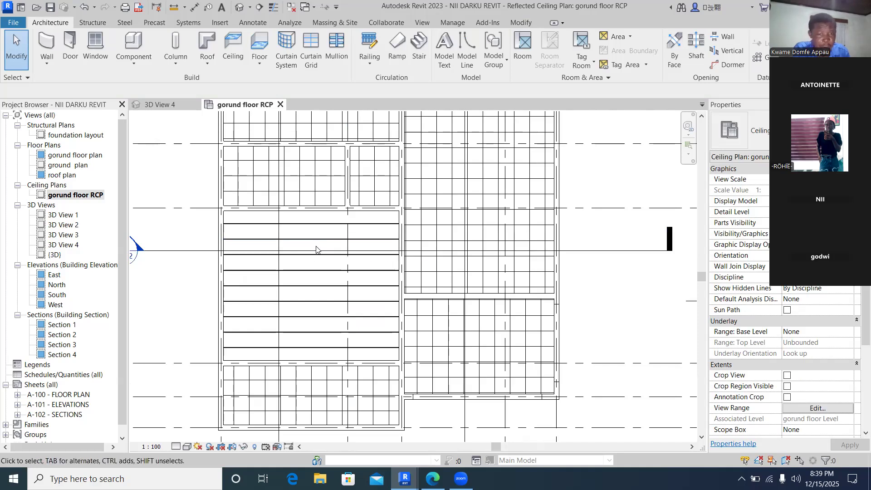
scroll(316, 254, down, 5)
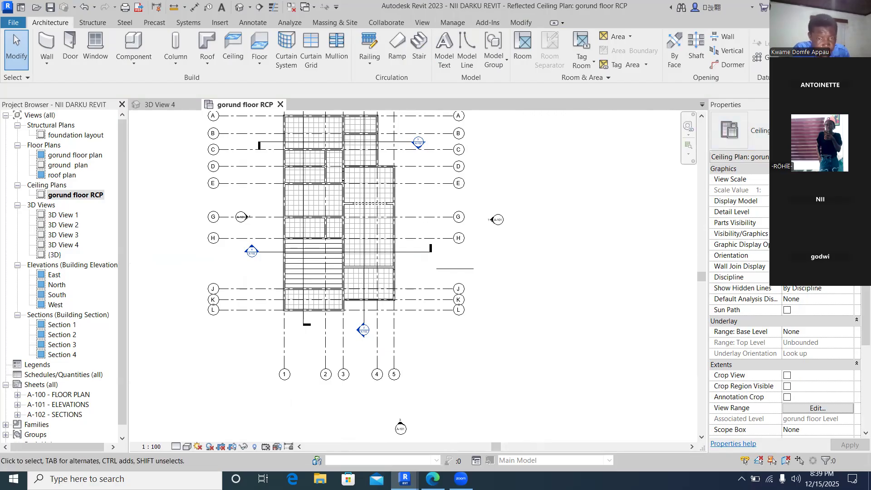
click(806, 7)
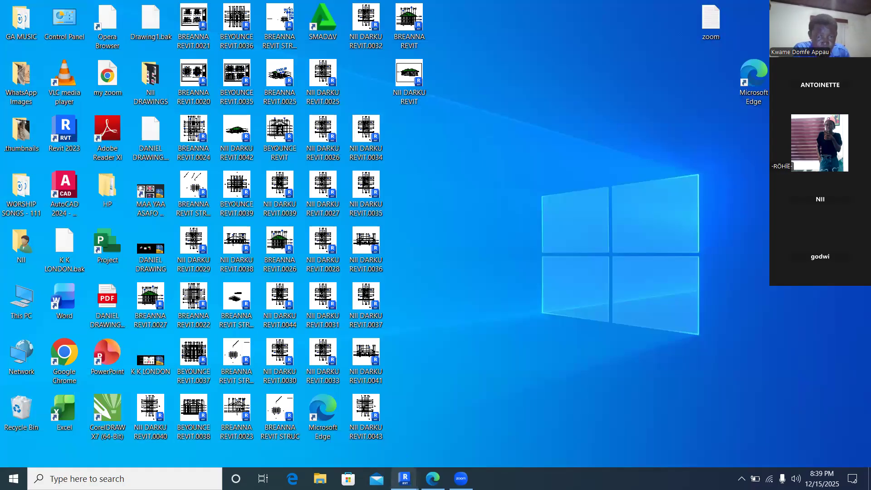
mouse_move(404, 478)
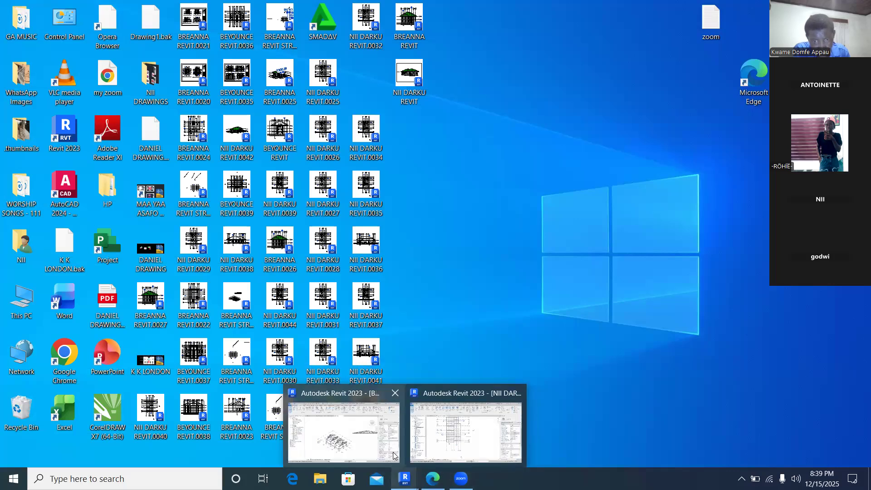
click(437, 450)
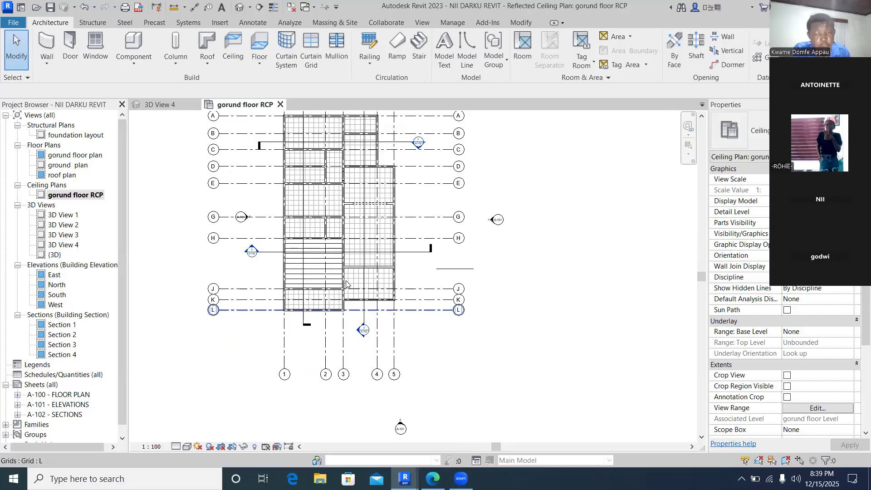
click(481, 189)
scroll(482, 190, down, 2)
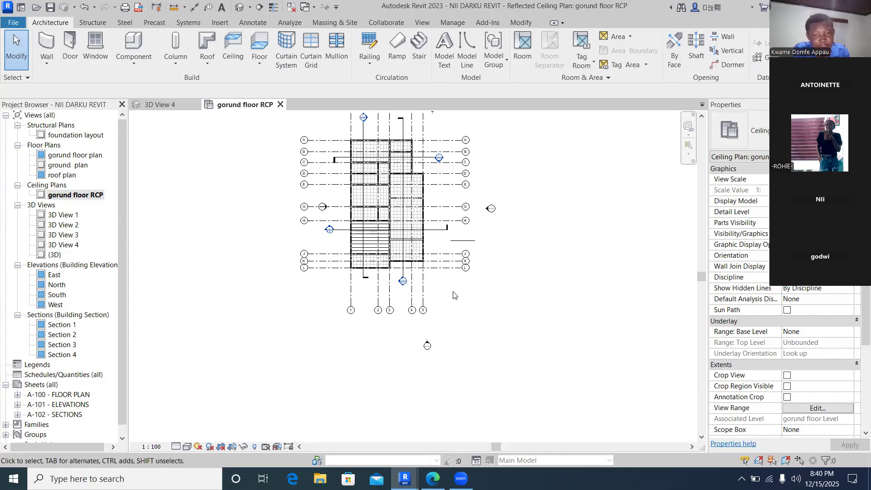
scroll(499, 190, up, 2)
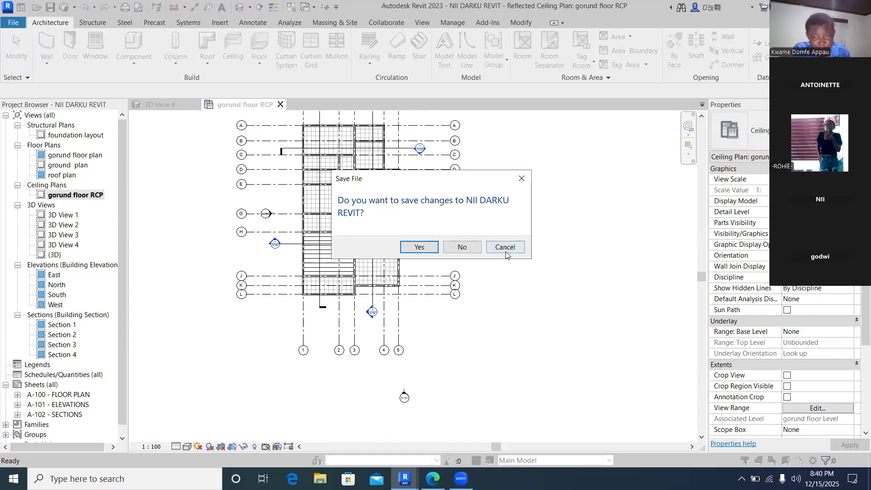
click(500, 249)
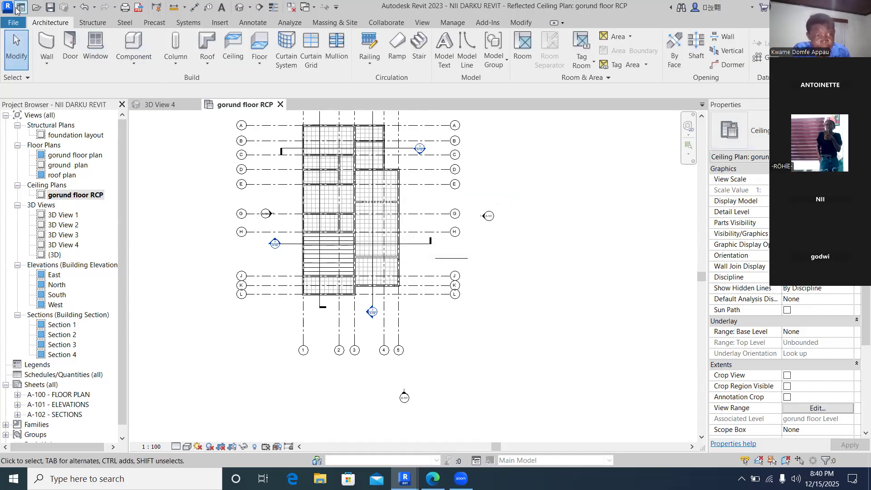
click(50, 8)
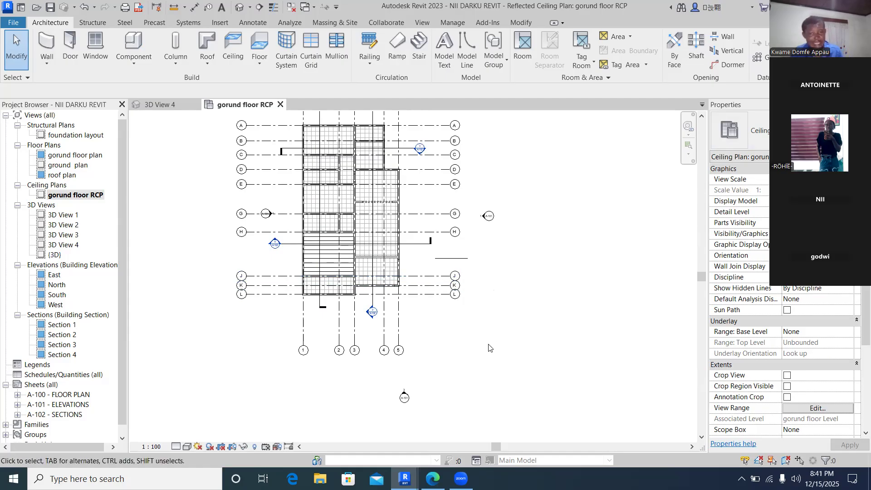
- Switch to the BREANNA REVIT STRUC project window and save it
mouse_move(405, 478)
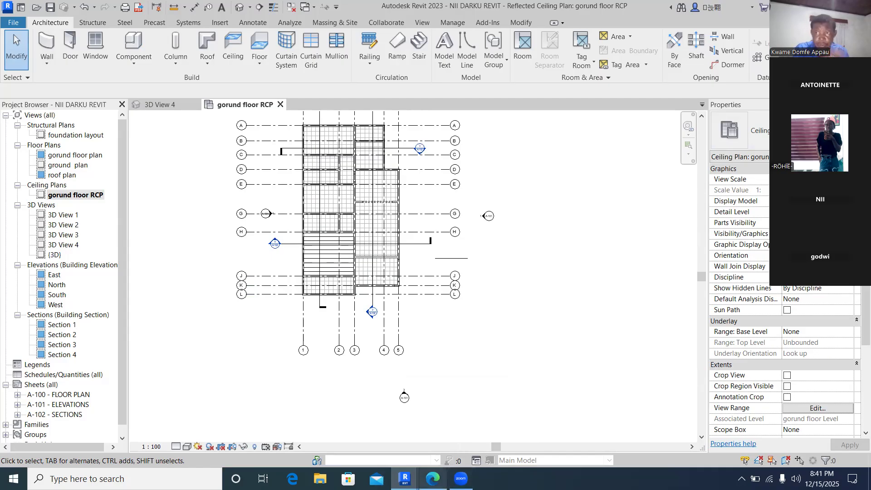
mouse_move(432, 479)
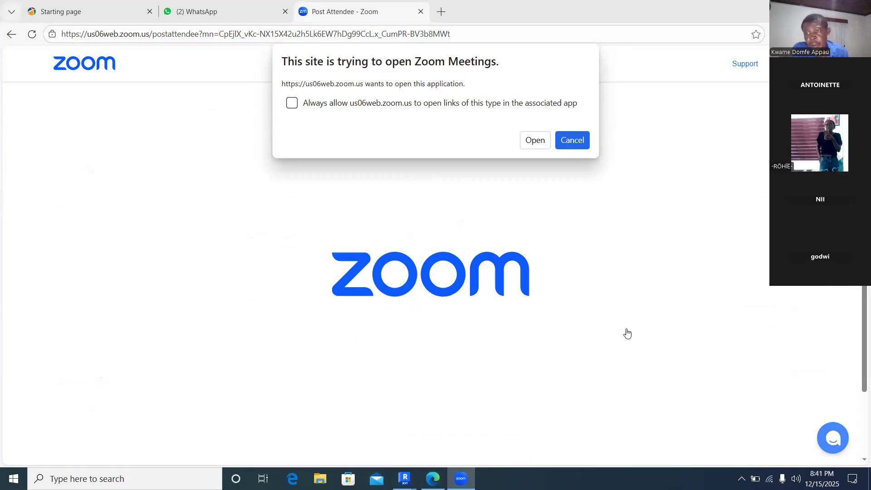
mouse_move(405, 478)
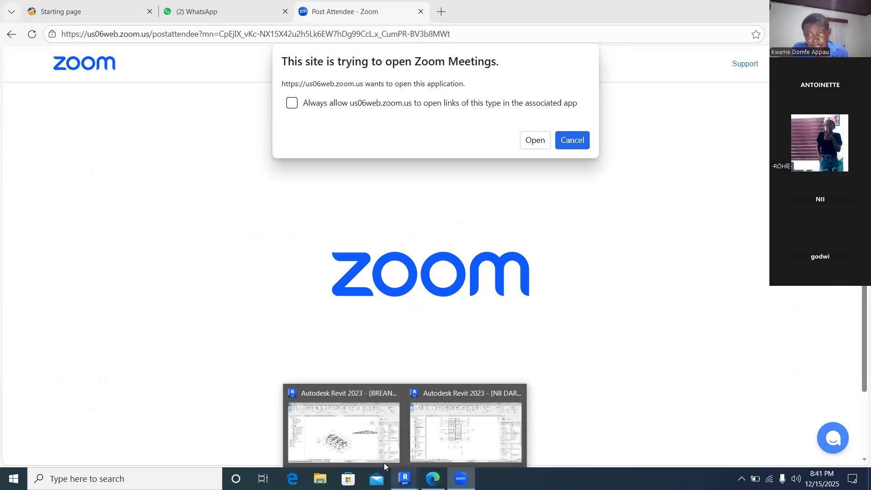
click(367, 447)
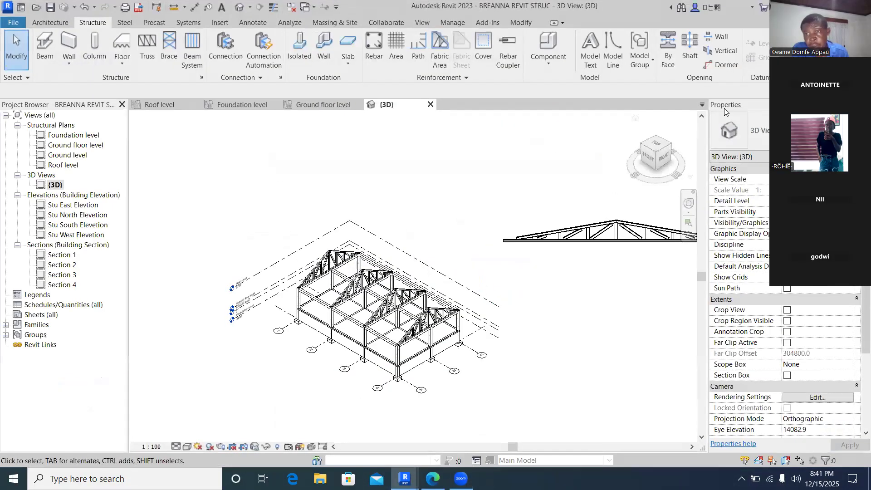
click(50, 6)
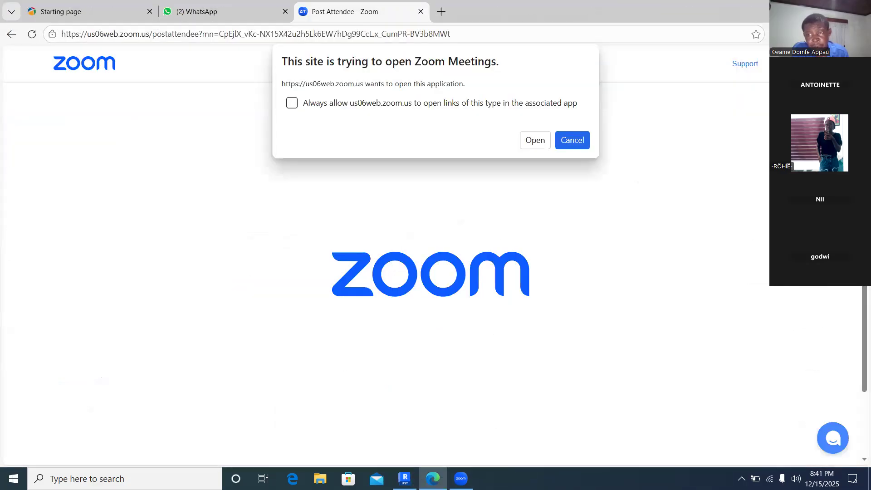
mouse_move(408, 464)
click(426, 417)
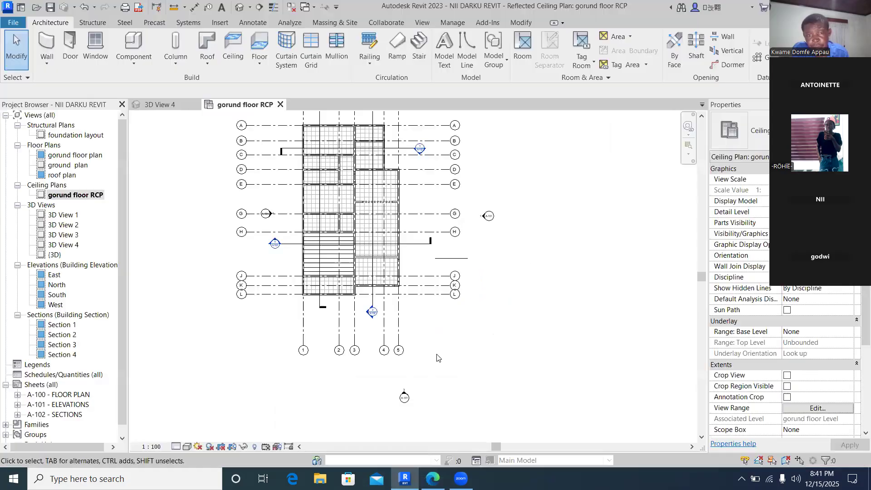
scroll(560, 254, down, 3)
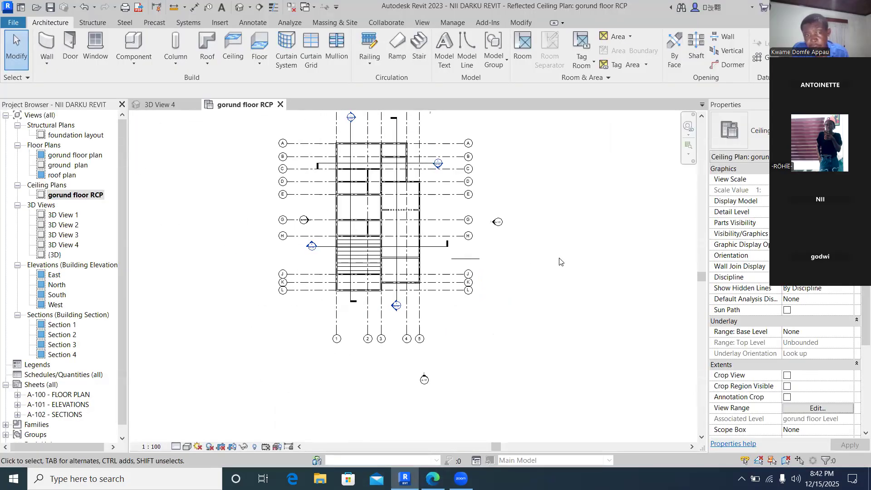
drag(700, 279, 700, 276)
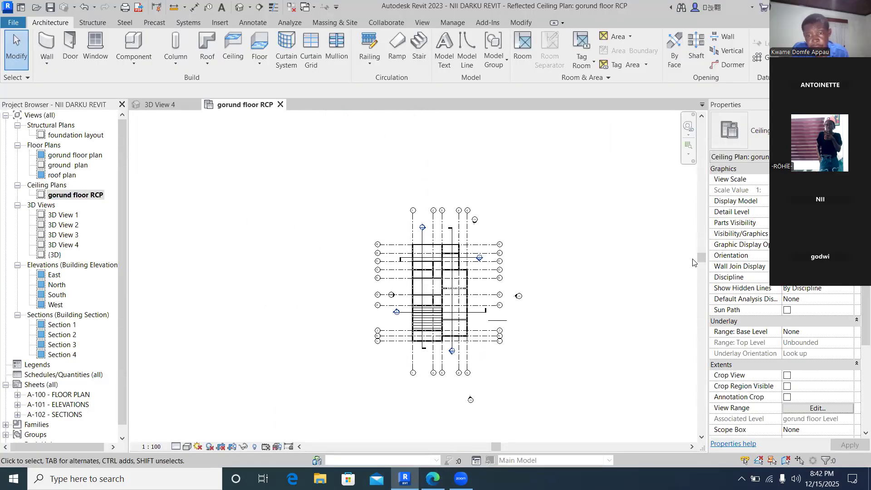
scroll(595, 280, up, 2)
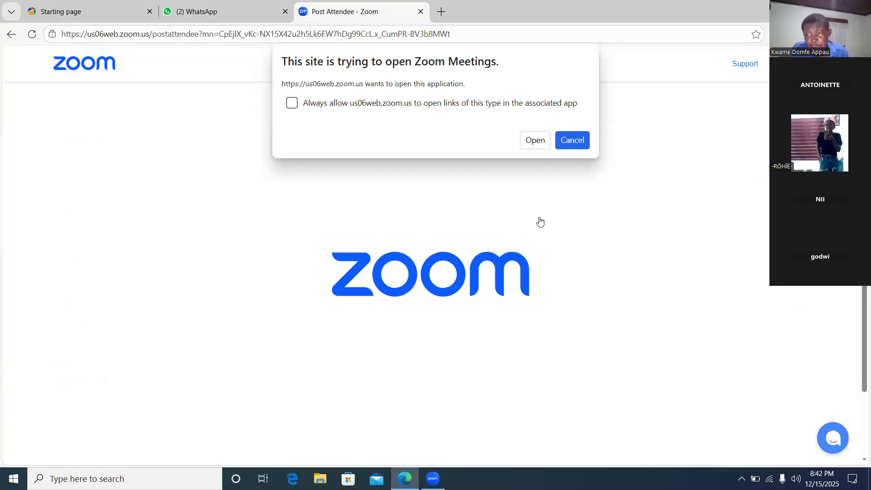
mouse_move(405, 478)
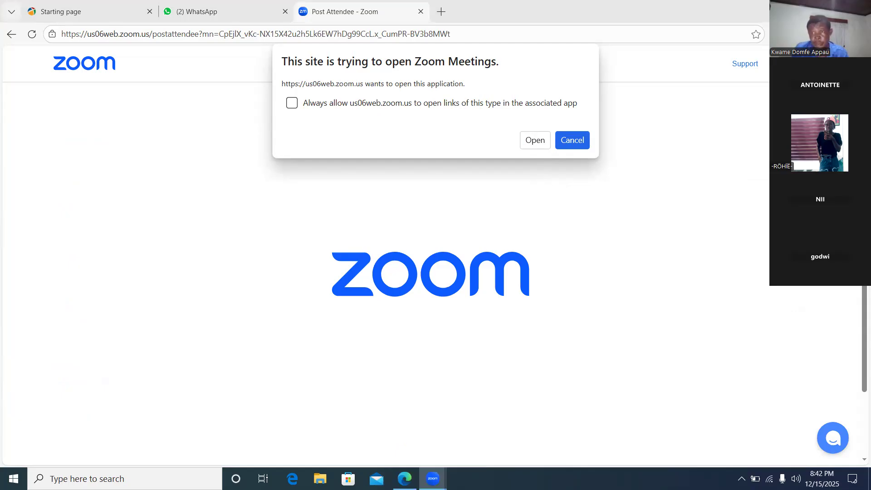
mouse_move(432, 479)
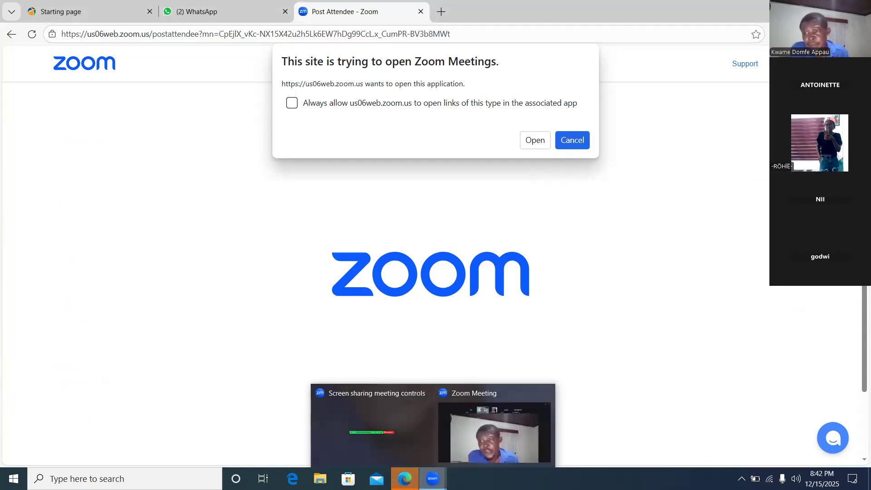
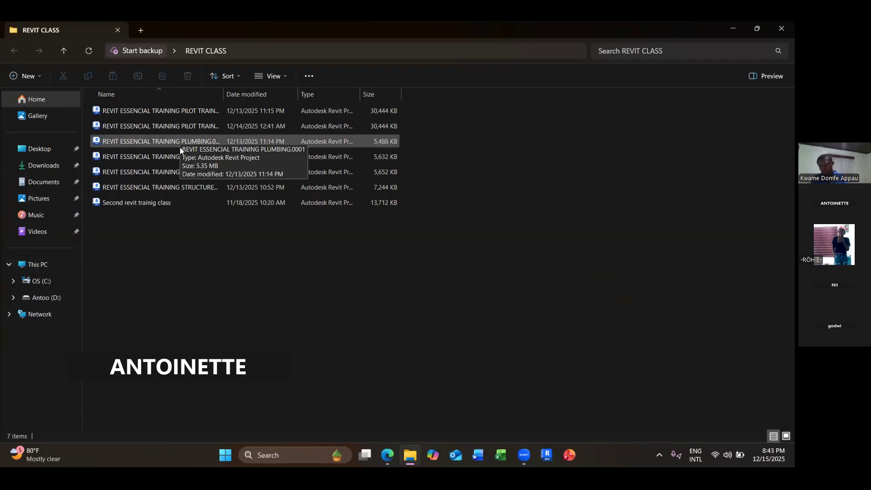
click(169, 174)
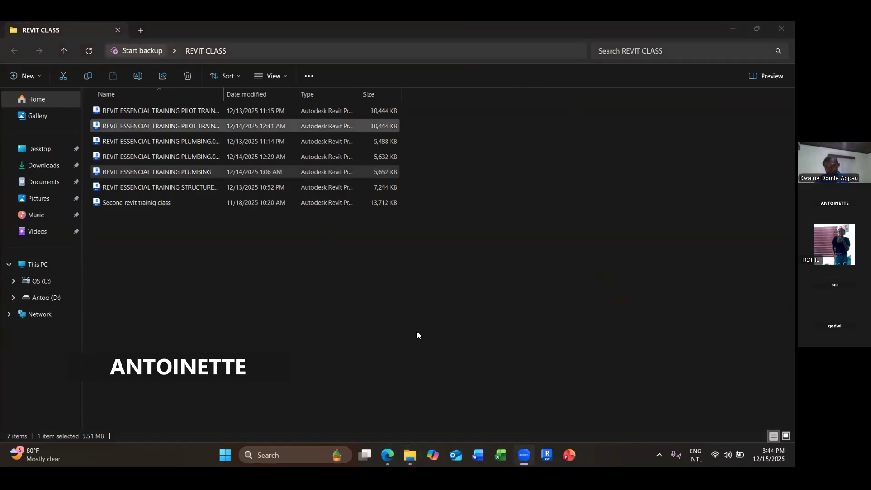
click(304, 172)
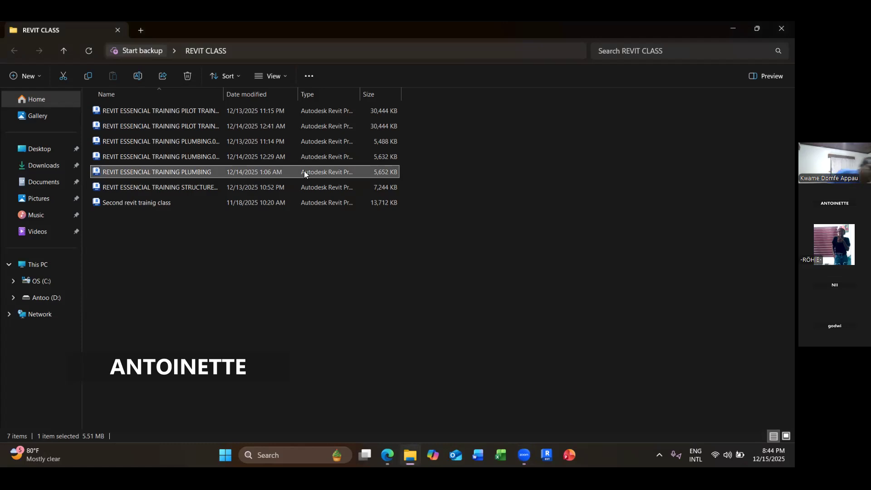
double_click(304, 172)
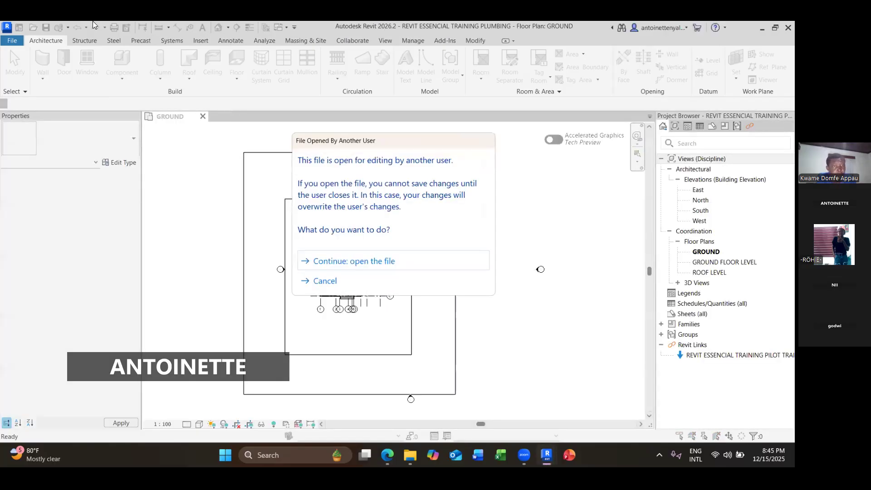
click(352, 284)
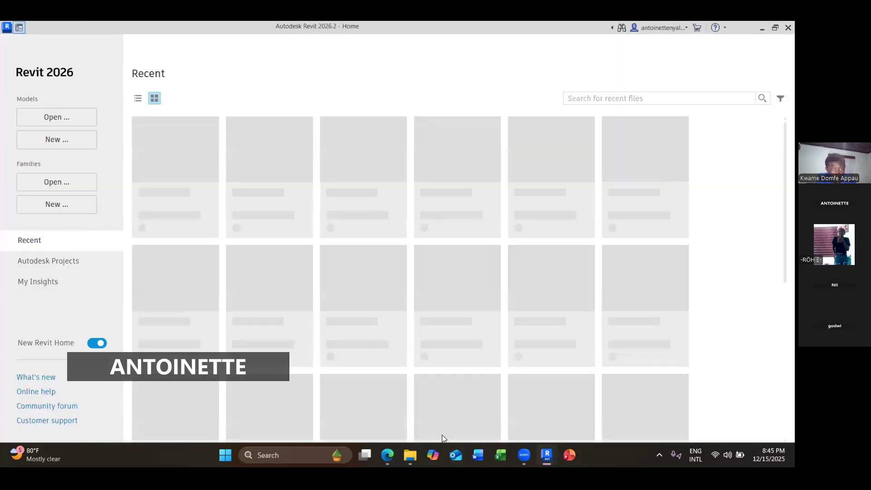
mouse_move(546, 455)
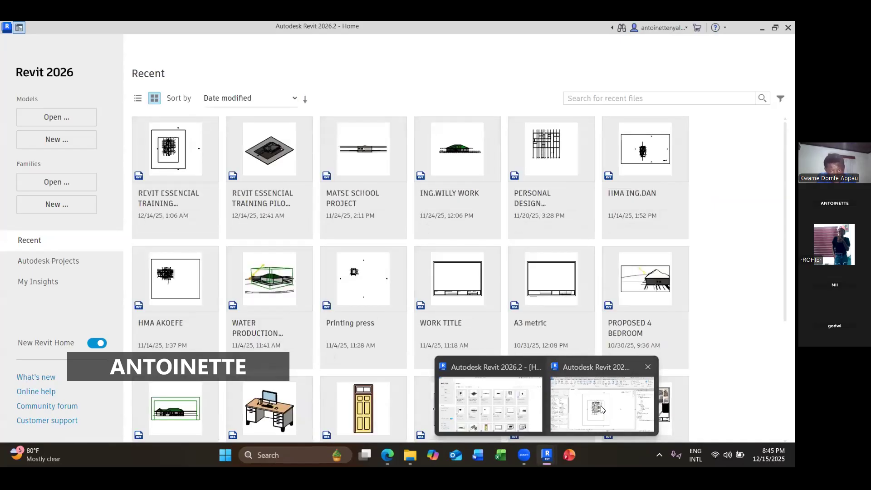
click(599, 425)
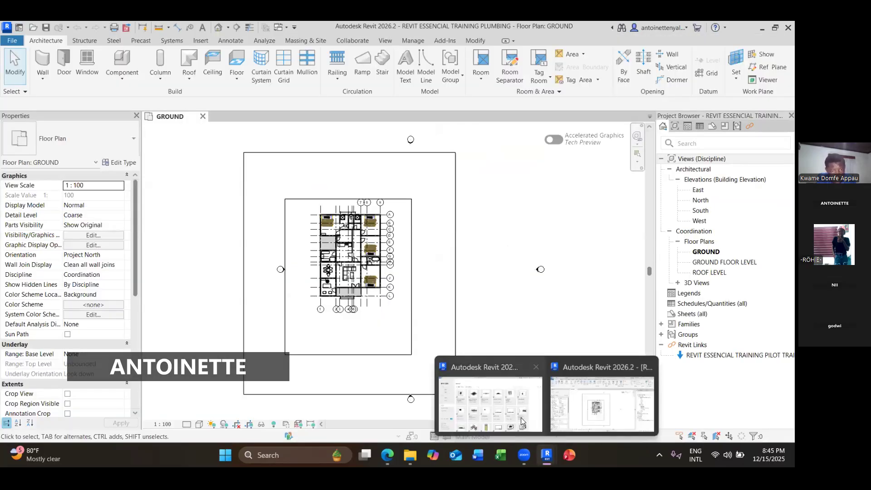
click(778, 422)
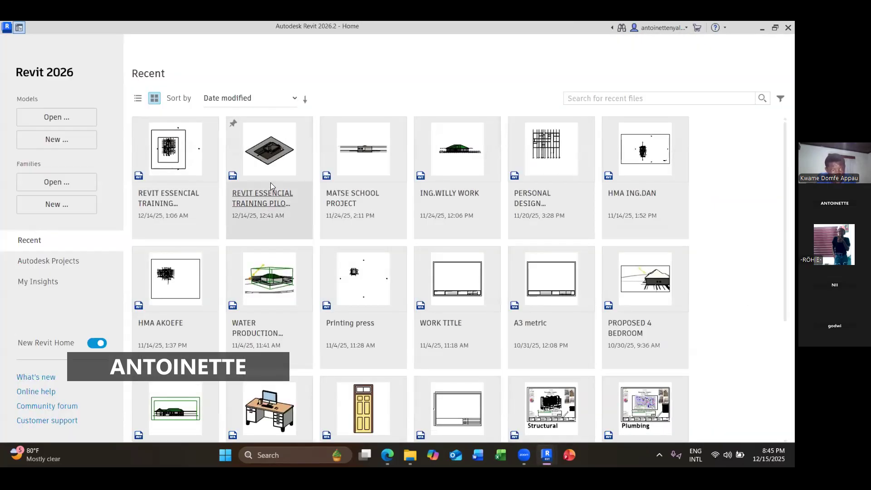
click(73, 141)
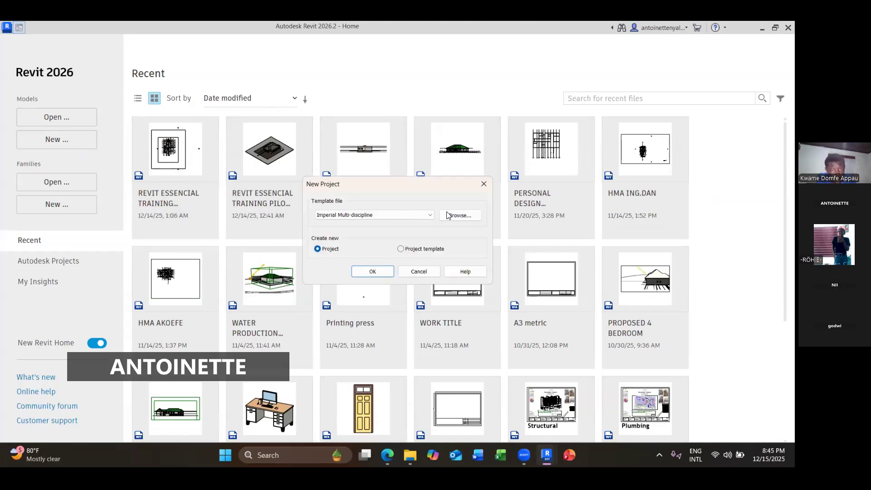
click(484, 184)
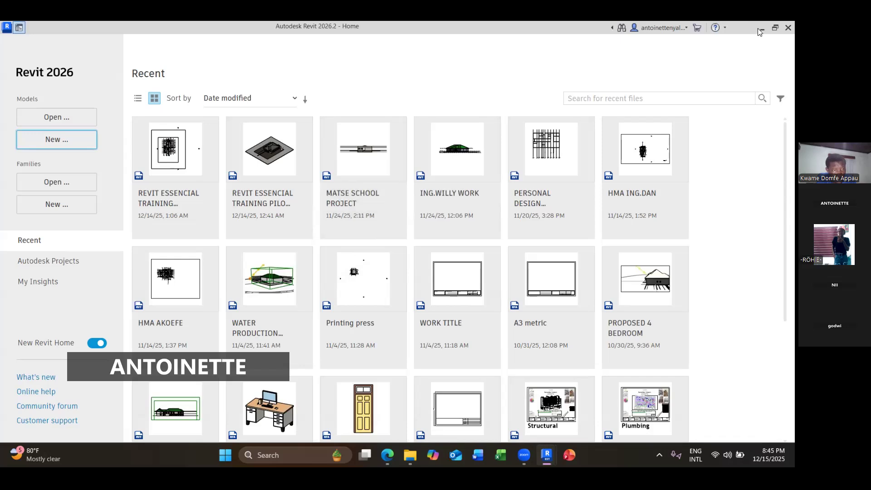
click(774, 28)
click(784, 80)
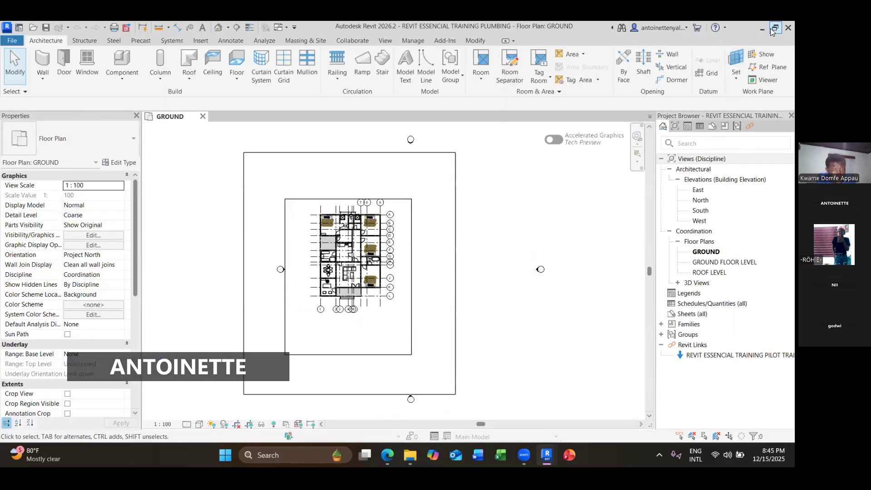
key(alt+Tab)
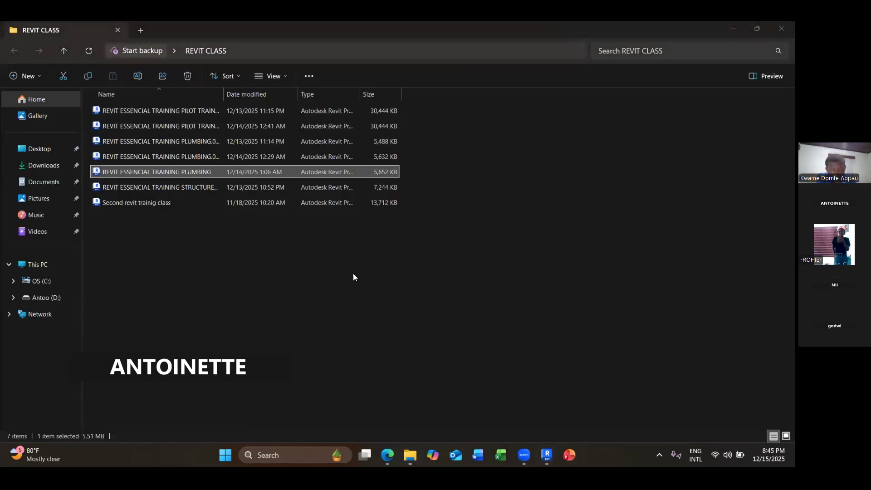
click(354, 262)
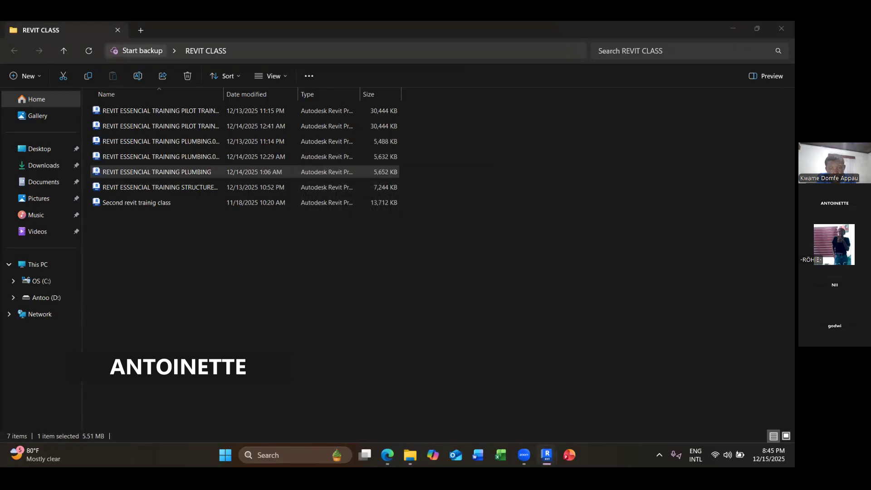
mouse_move(545, 453)
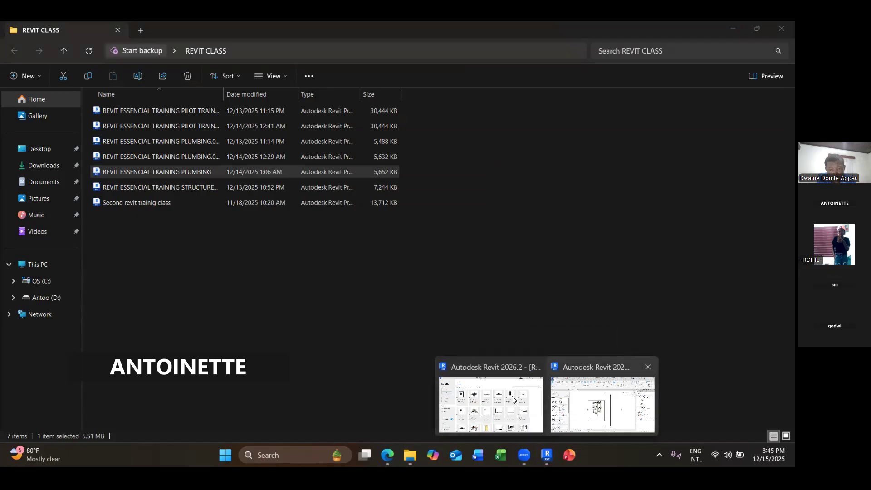
click(534, 399)
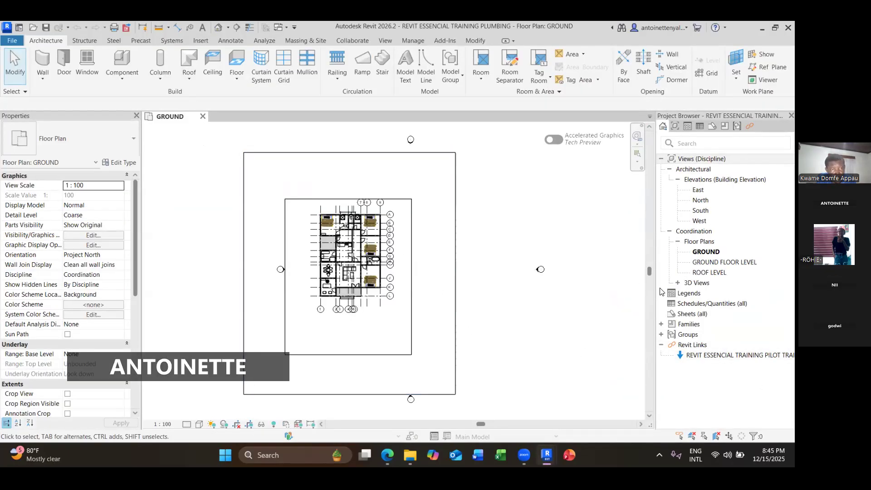
- Open the West elevation and the GROUND FLOOR LEVEL floor plan of the plumbing project
click(707, 221)
double_click(708, 220)
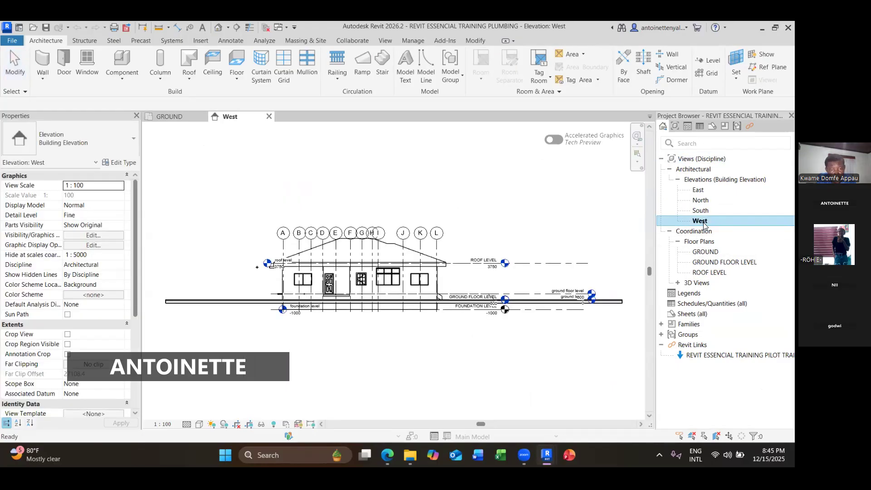
double_click(721, 262)
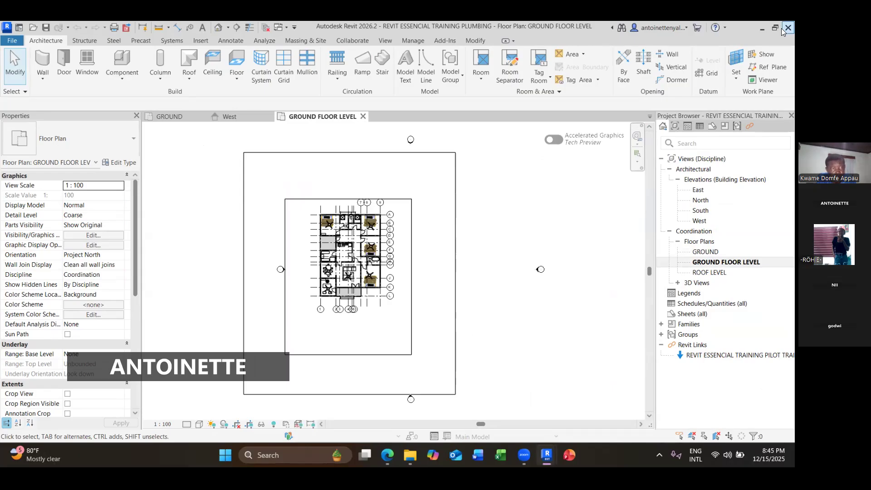
click(556, 450)
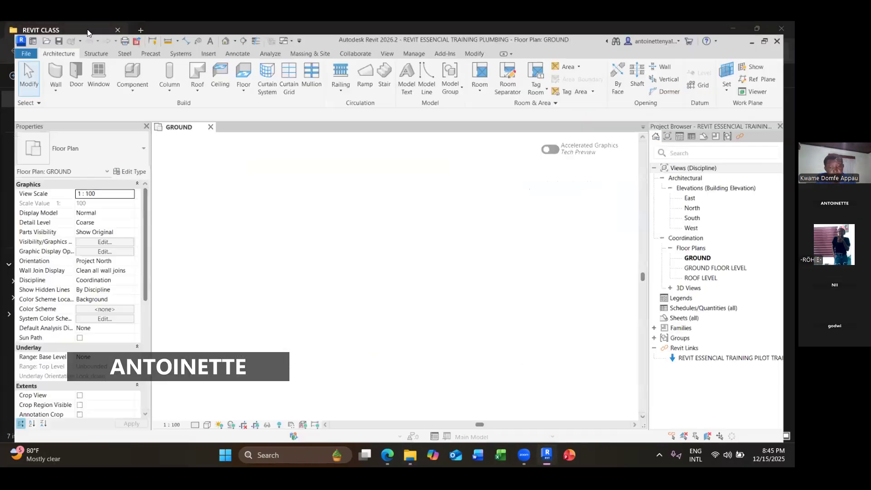
- Open the REVIT ESSENCIAL TRAINING PLUMBING project from the REVIT CLASS folder on the Desktop
click(32, 28)
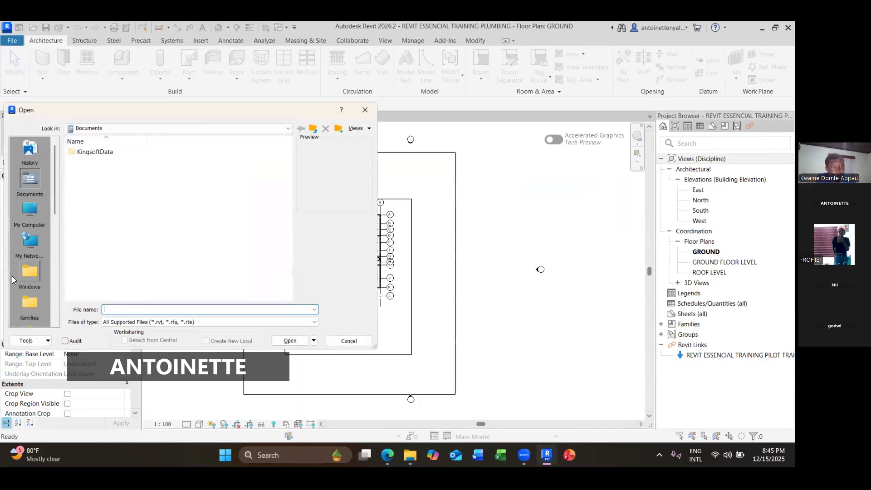
scroll(34, 268, down, 3)
scroll(34, 237, up, 3)
scroll(30, 257, down, 3)
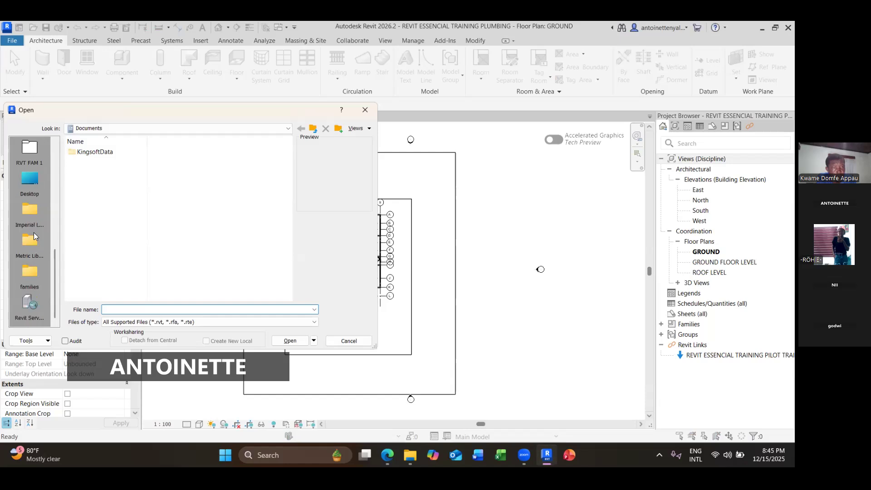
click(39, 182)
double_click(113, 261)
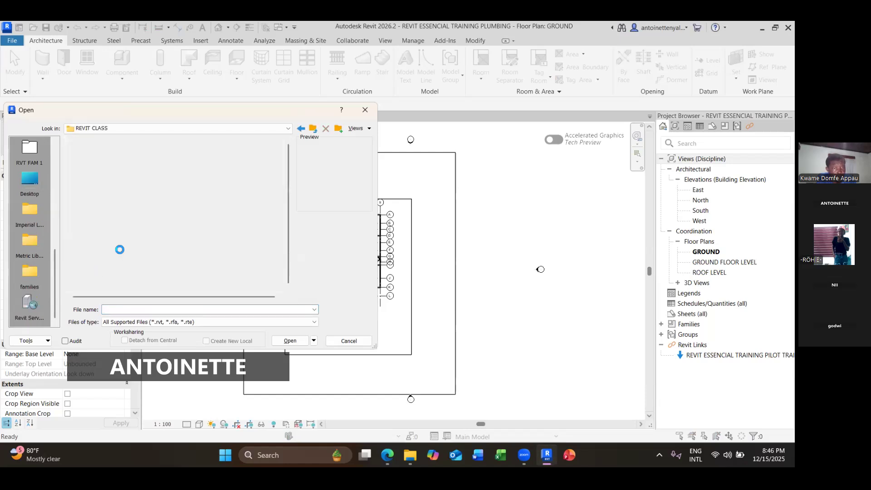
click(149, 191)
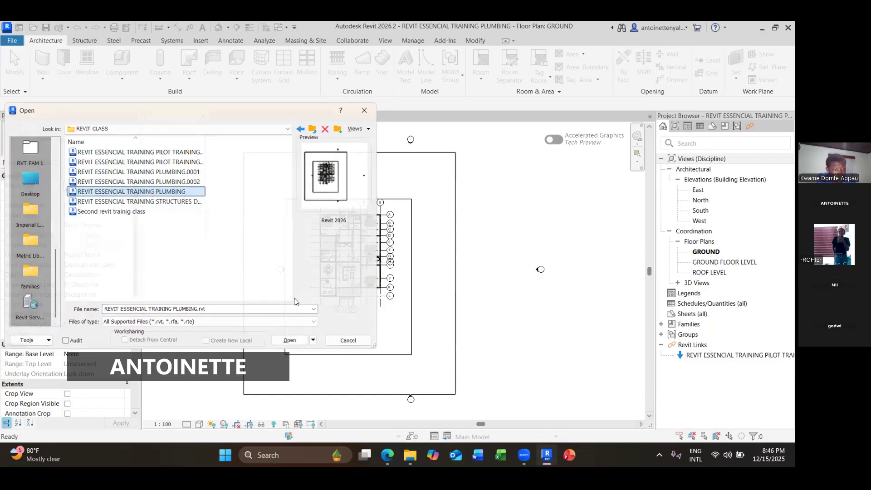
key(Return)
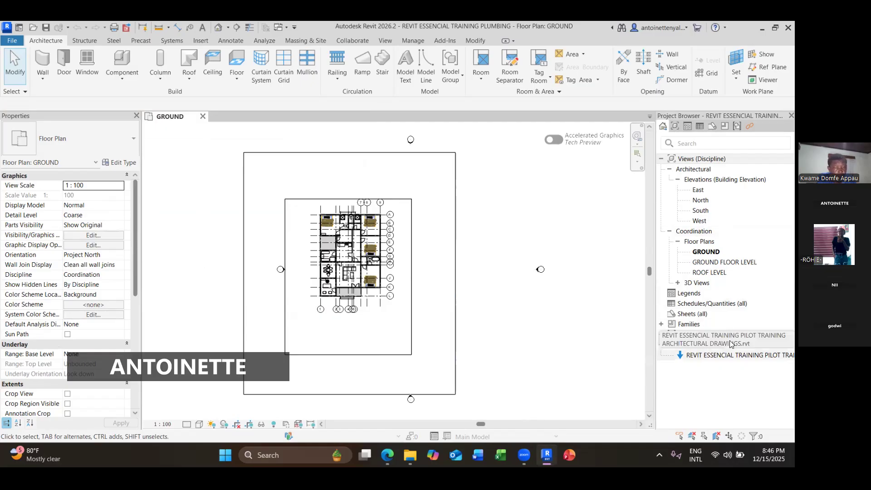
- Unload the linked REVIT ESSENCIAL TRAINING PILOT TRAINING architectural model from the plumbing project
right_click(714, 355)
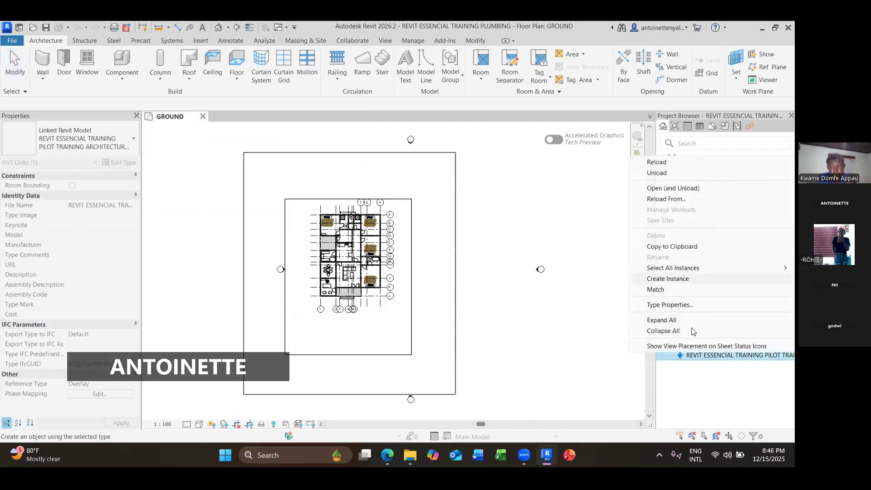
click(702, 353)
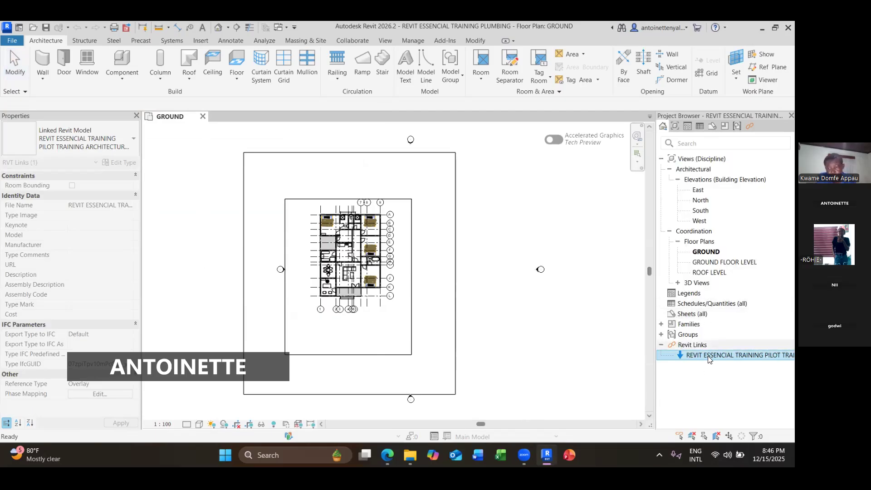
right_click(708, 358)
click(660, 176)
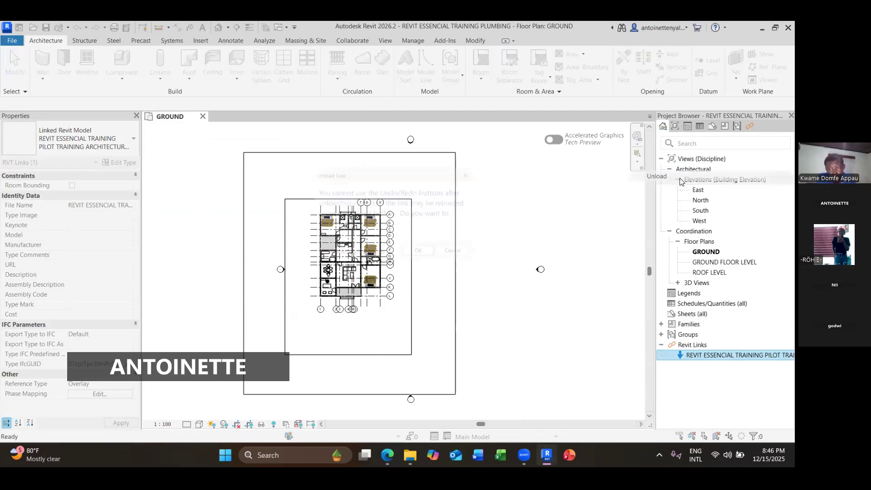
click(421, 256)
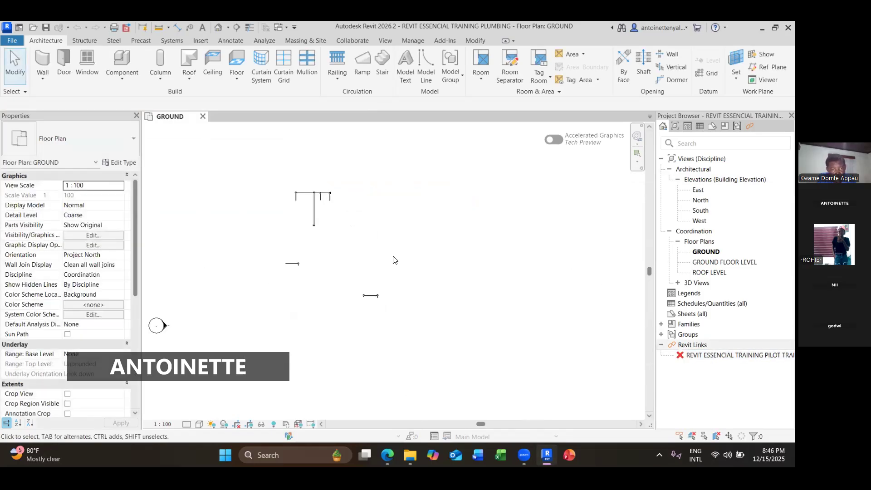
- Set the GROUND floor plan's detail level to Fine
scroll(434, 278, down, 4)
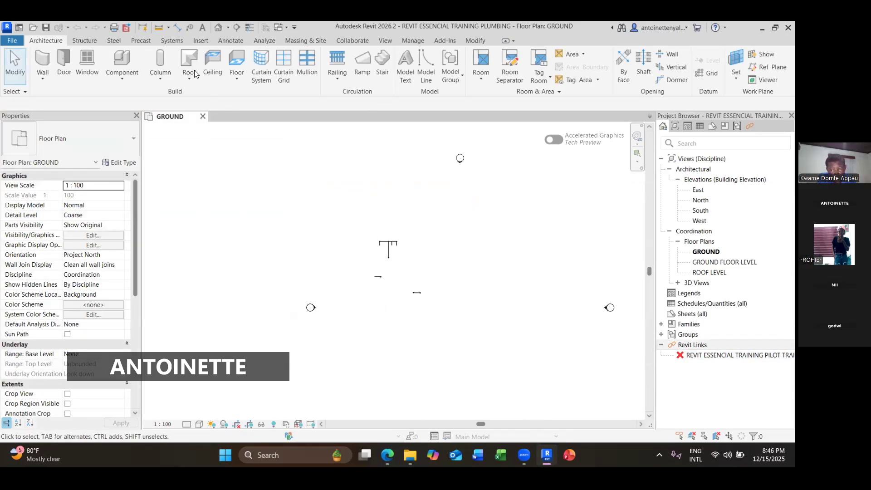
scroll(409, 272, up, 2)
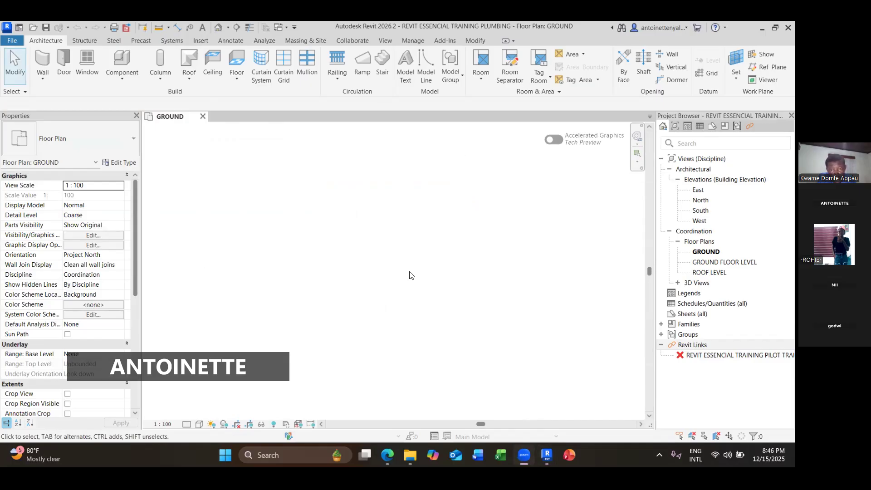
right_click(408, 276)
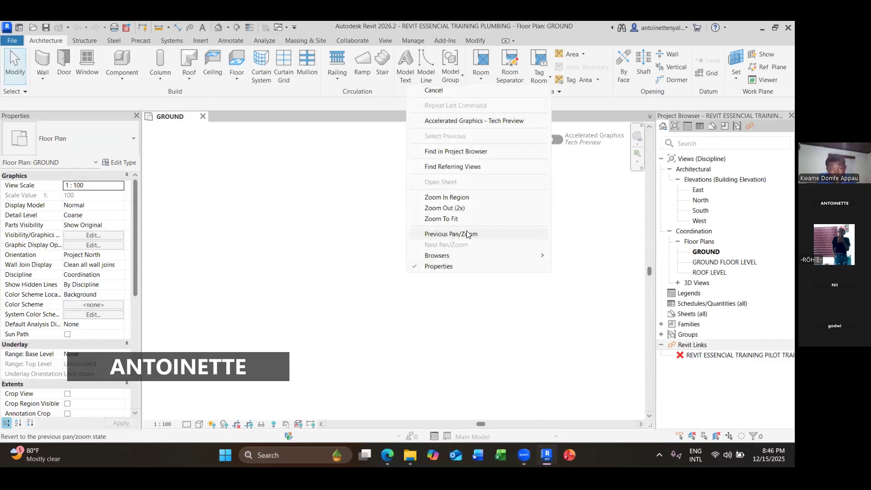
click(463, 222)
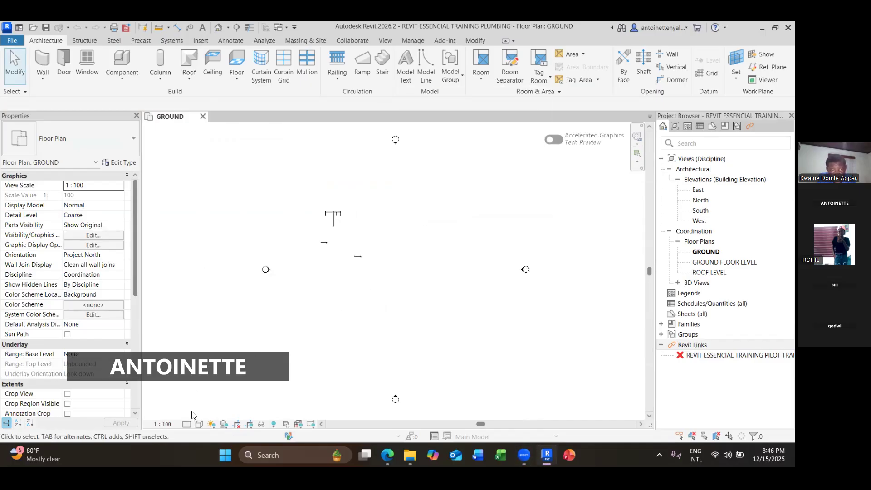
click(210, 429)
click(187, 425)
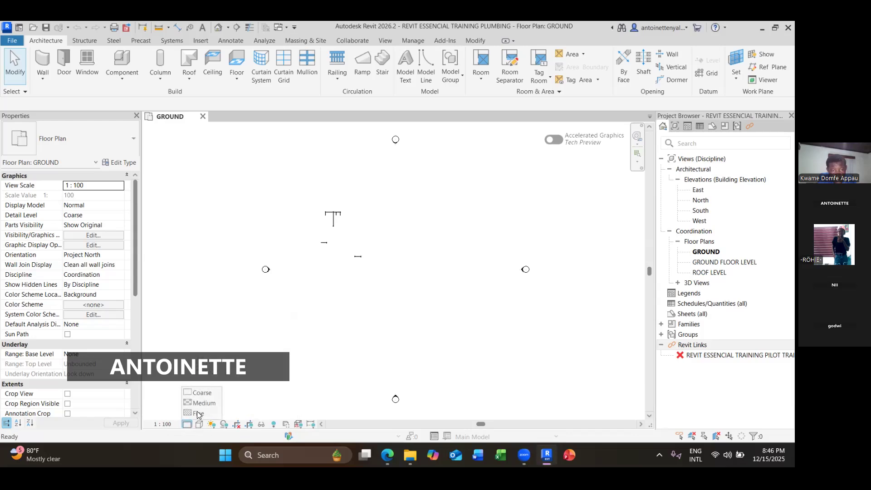
click(199, 414)
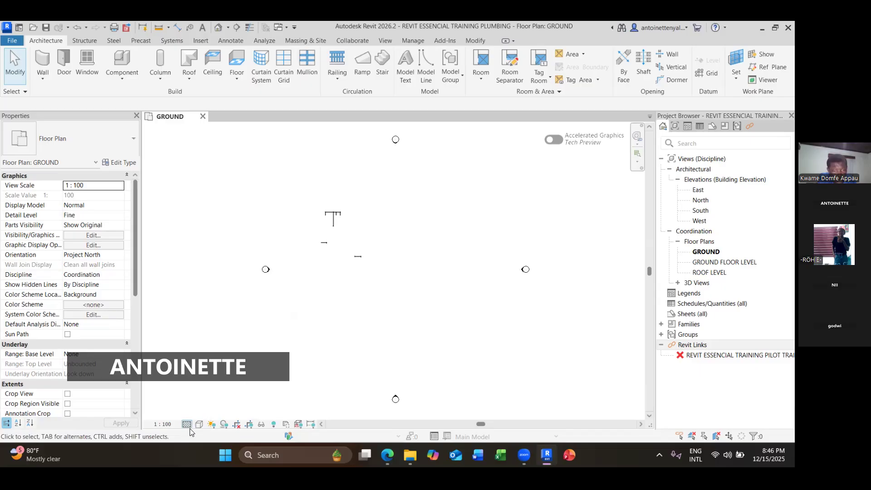
- Zoom in to examine the remaining framing elements in the GROUND floor plan
right_click(351, 232)
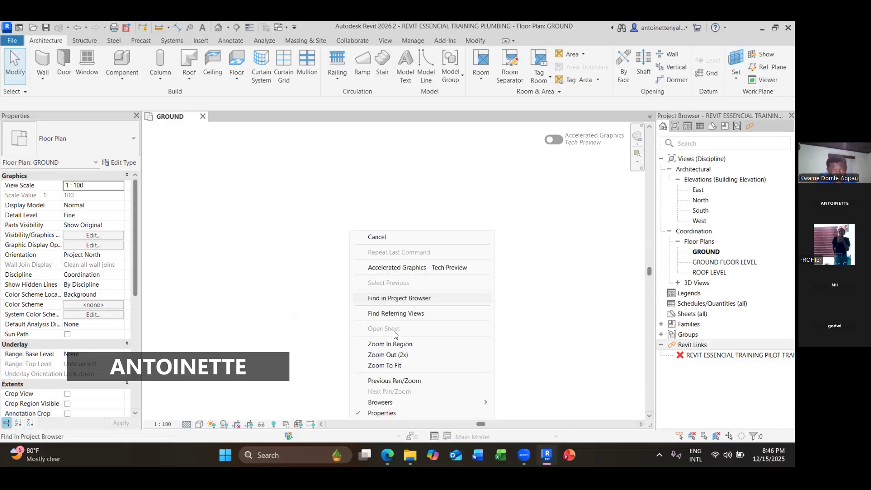
click(388, 366)
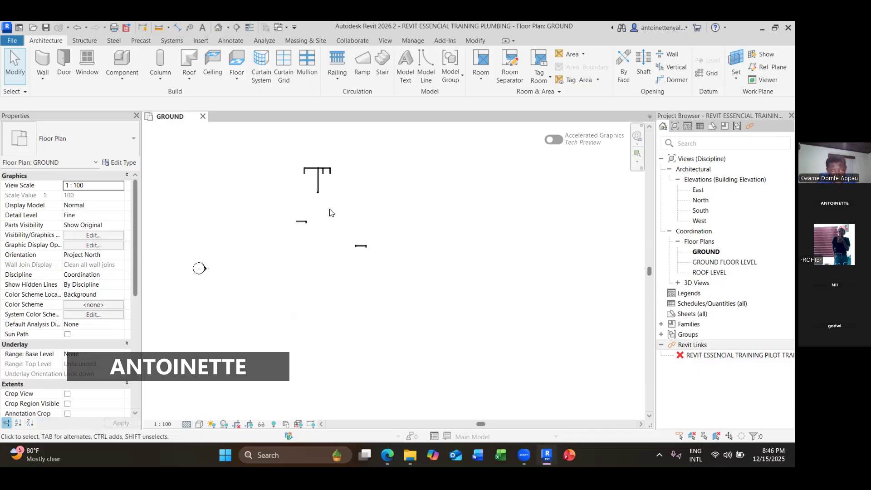
right_click(353, 272)
click(398, 219)
scroll(380, 236, up, 5)
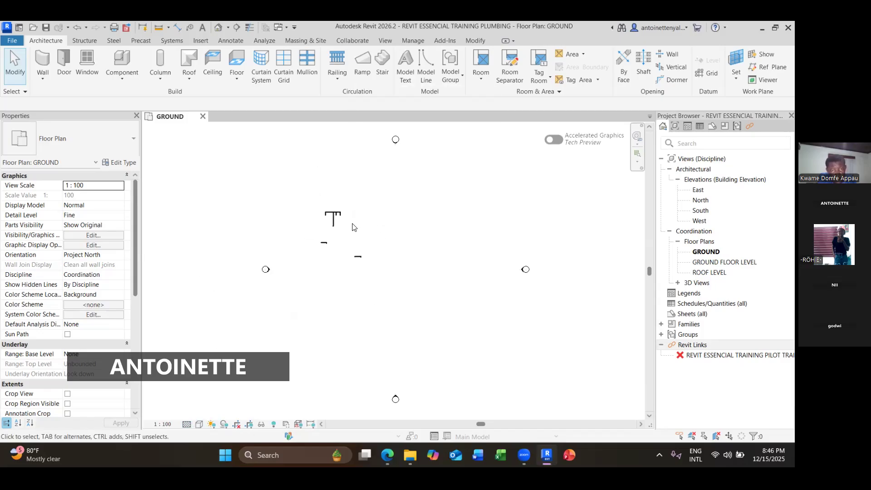
middle_drag(344, 226, 367, 244)
scroll(367, 244, up, 3)
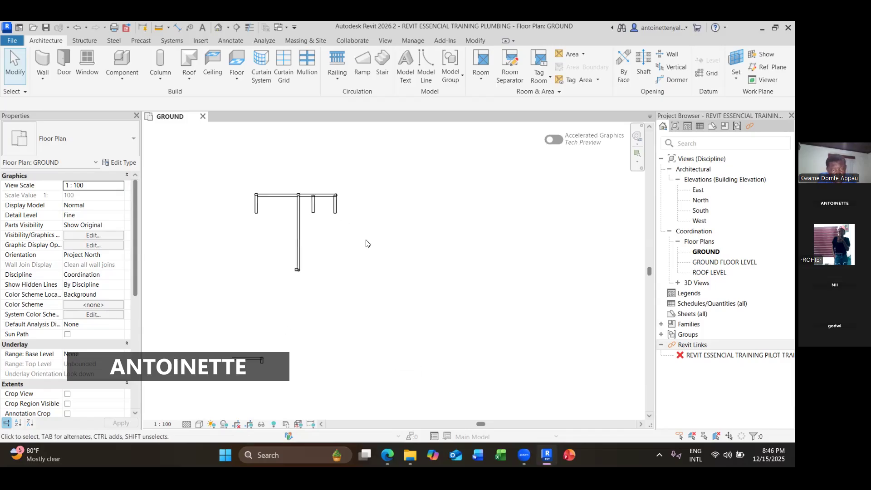
- Open the default 3D view of the plumbing project and orbit around the model to examine it
scroll(362, 244, down, 5)
scroll(356, 224, up, 3)
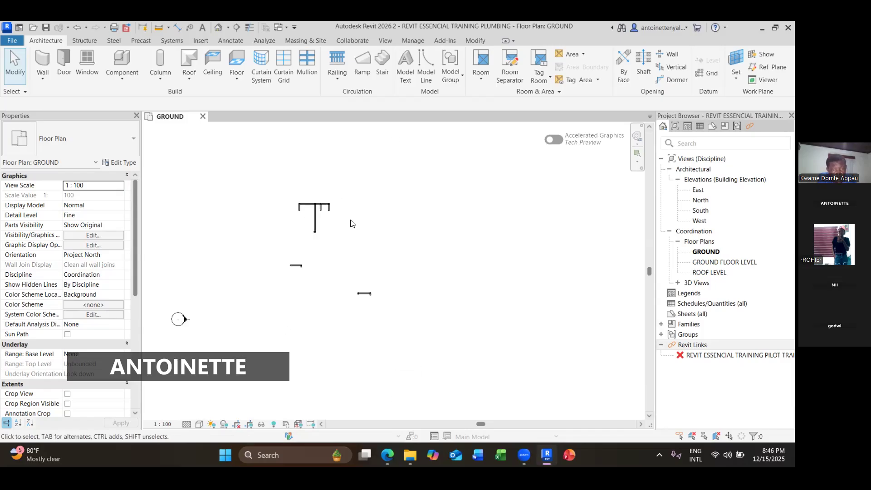
middle_drag(344, 229, 384, 259)
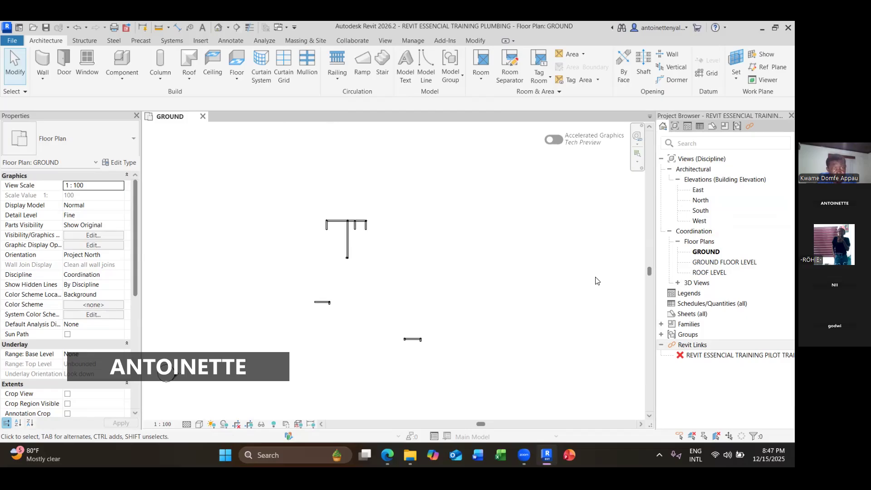
click(218, 27)
scroll(462, 308, up, 5)
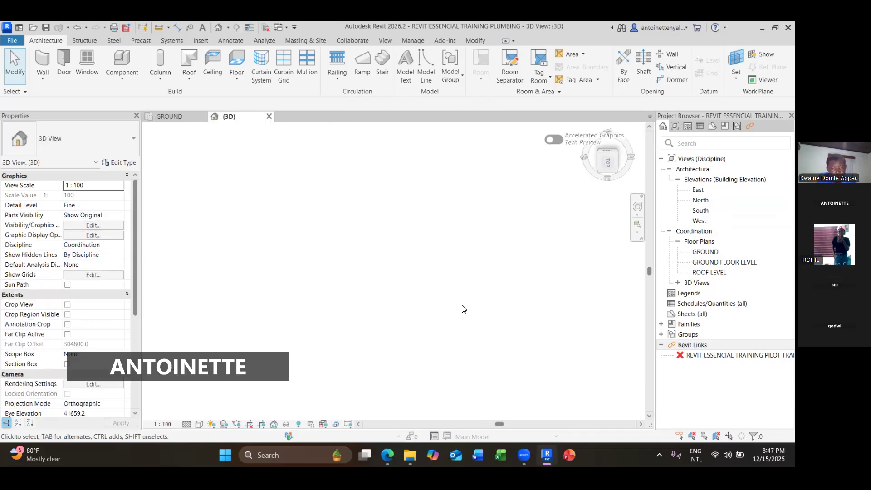
shift+middle_drag(462, 309, 549, 272)
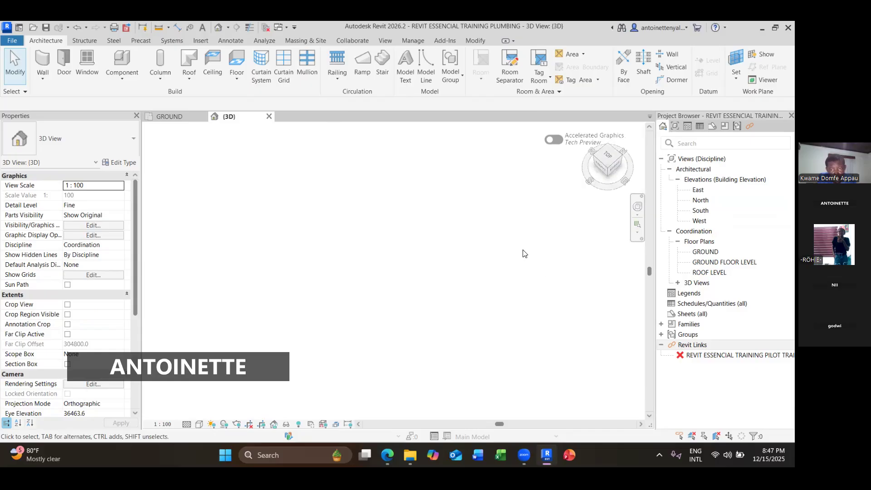
scroll(556, 289, down, 3)
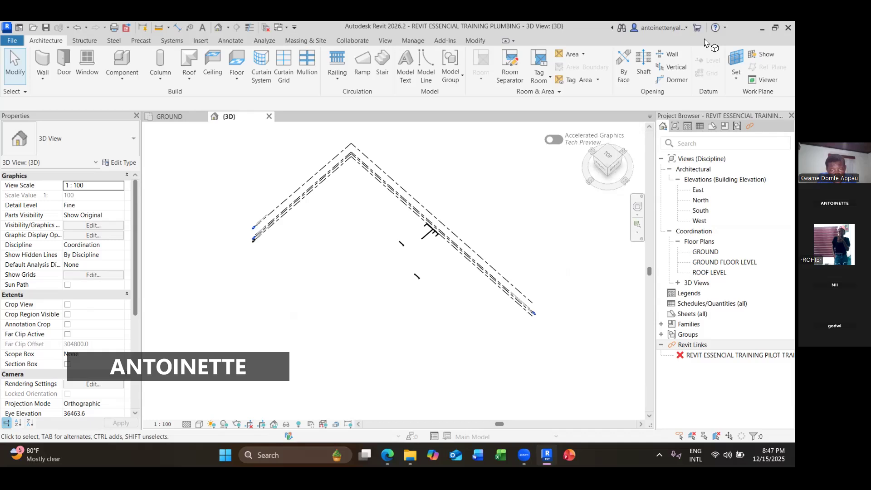
click(592, 162)
drag(589, 158, 601, 170)
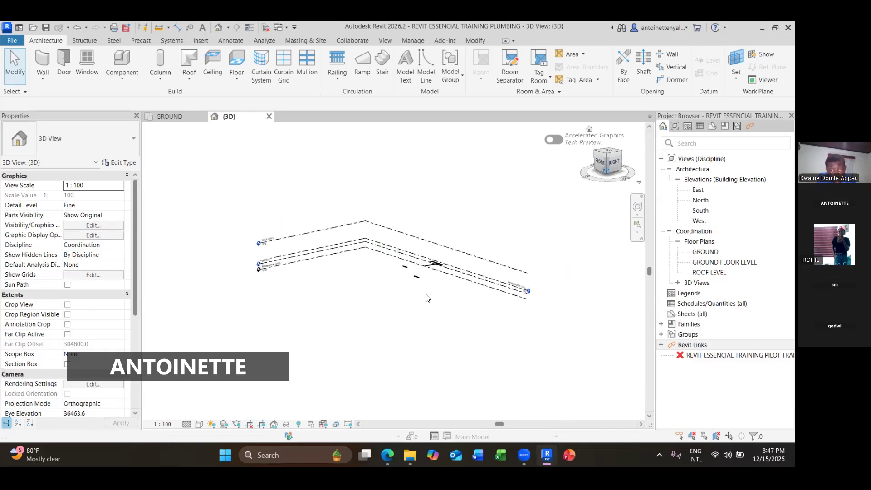
scroll(455, 274, down, 5)
scroll(418, 268, down, 3)
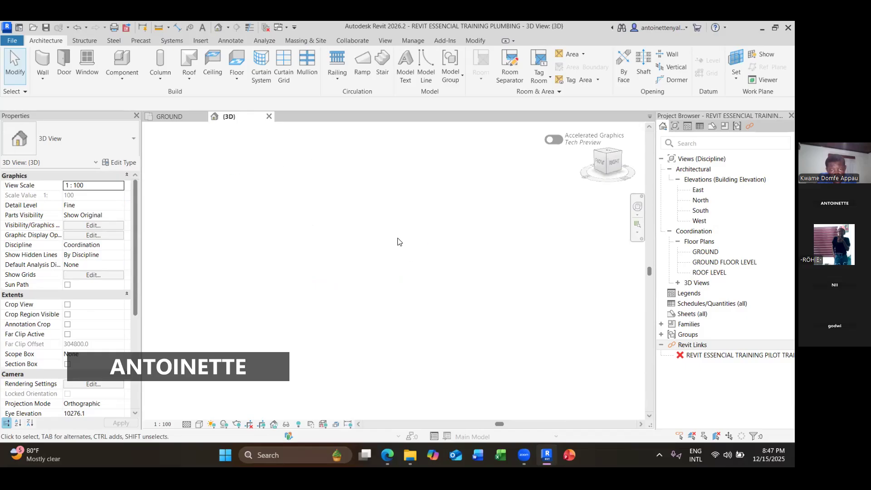
- Zoom the 3D view to fit and orient it to the Right side to inspect the pipe runs
right_click(397, 241)
click(456, 187)
scroll(467, 299, up, 5)
middle_drag(473, 333, 422, 259)
scroll(506, 316, down, 1)
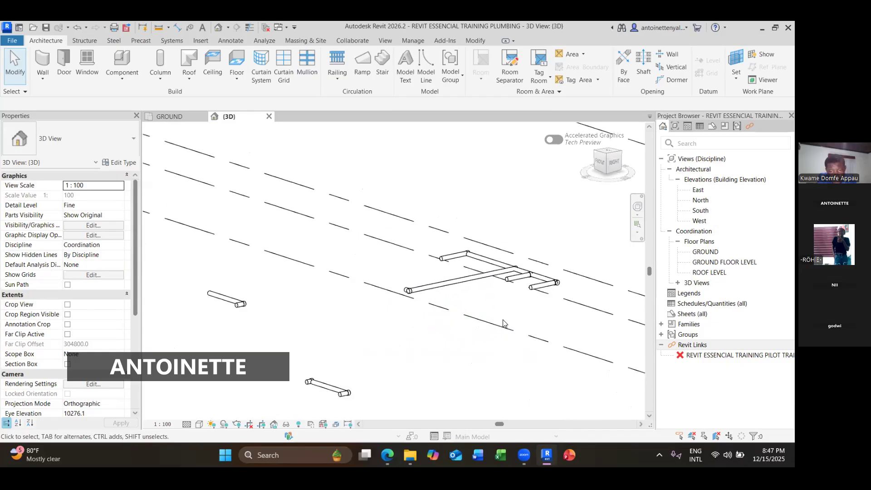
drag(605, 166, 573, 157)
middle_drag(523, 274, 433, 249)
click(586, 165)
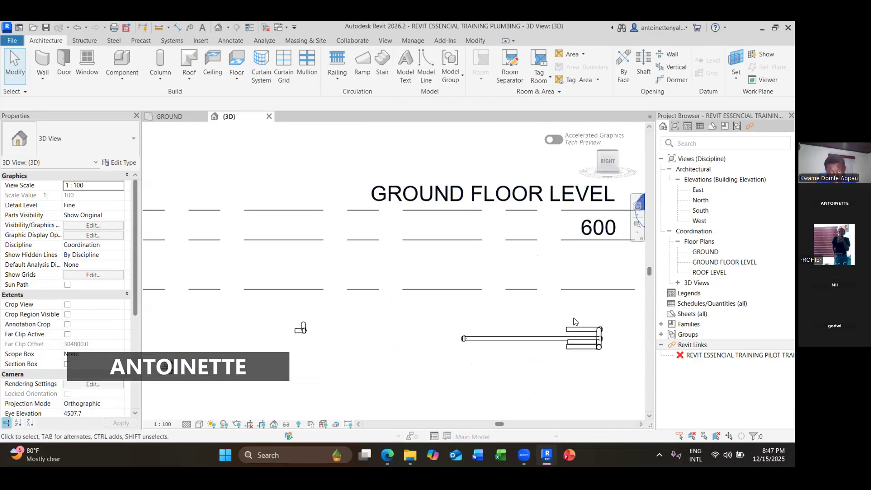
- Select a short pipe and its end cap to inspect their properties
scroll(596, 341, up, 3)
click(596, 350)
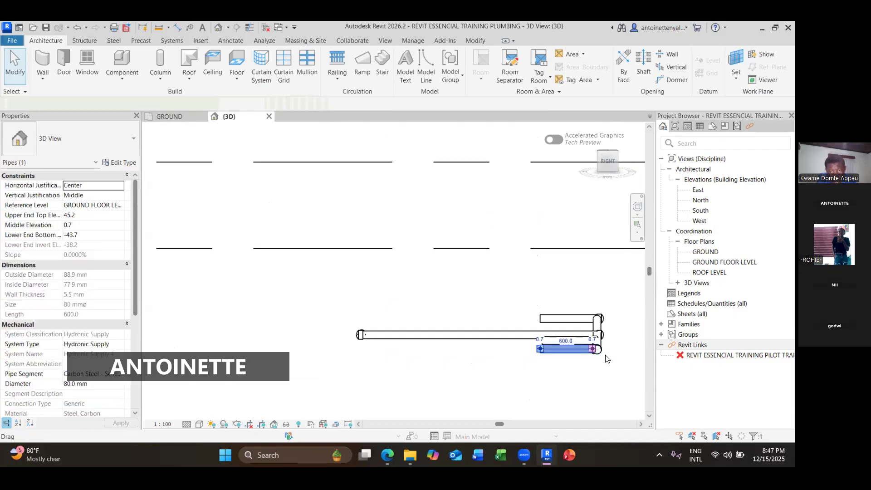
click(605, 355)
click(597, 349)
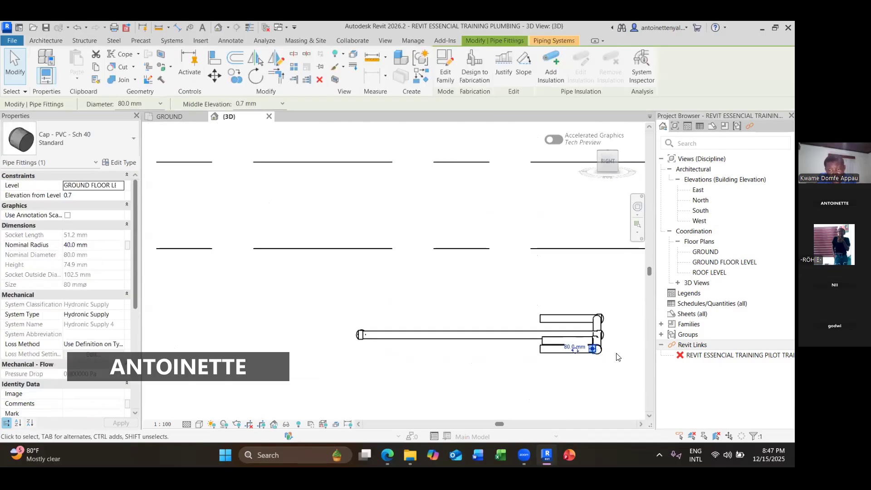
scroll(618, 355, up, 1)
click(615, 370)
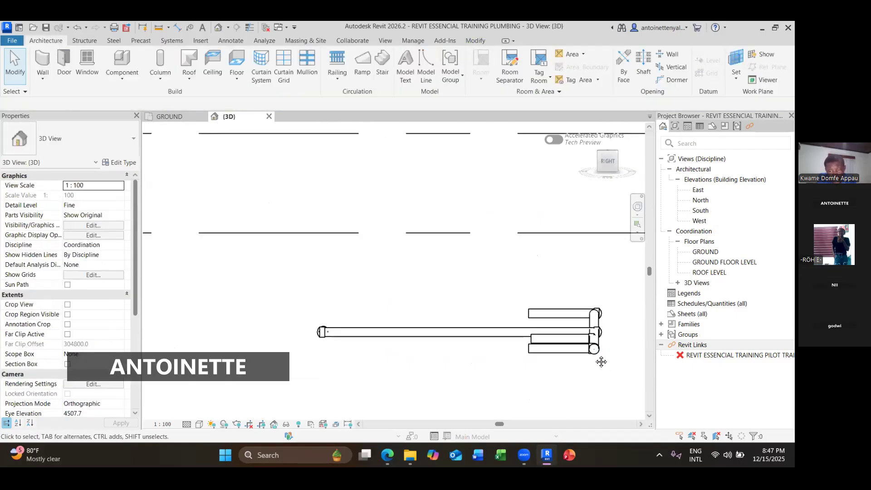
- Zoom out and switch the 3D view between Right, Back and home orientations to review the pipe levels
scroll(595, 355, down, 5)
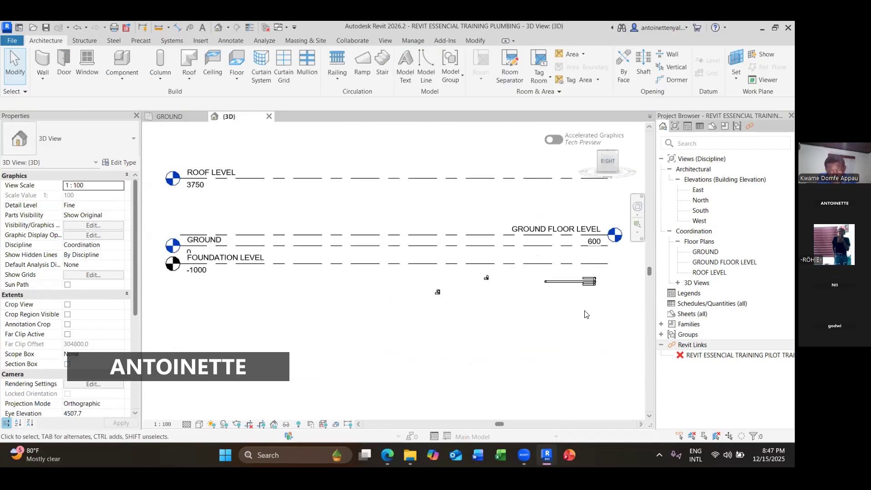
scroll(565, 303, down, 2)
scroll(612, 299, down, 2)
middle_drag(613, 307, 554, 314)
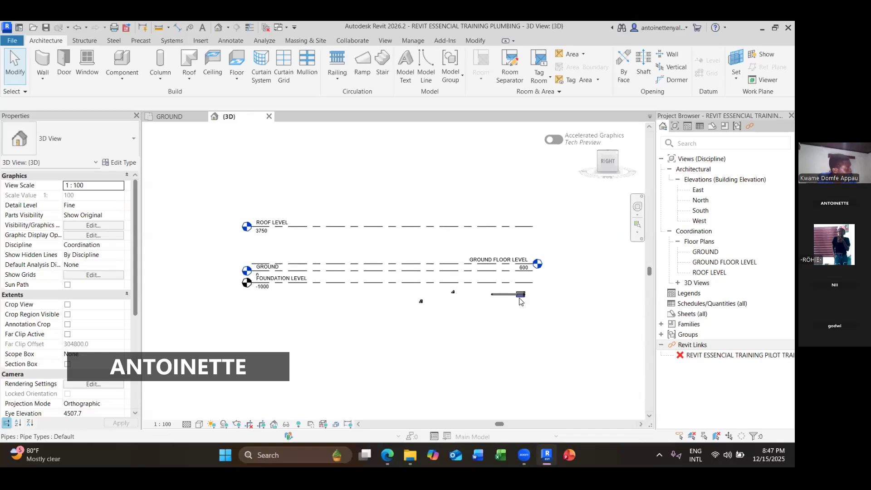
click(609, 163)
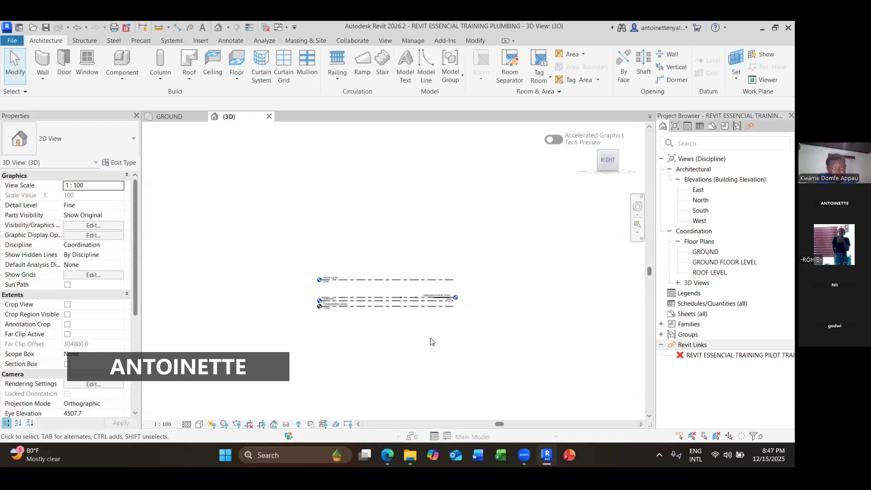
scroll(445, 304, up, 5)
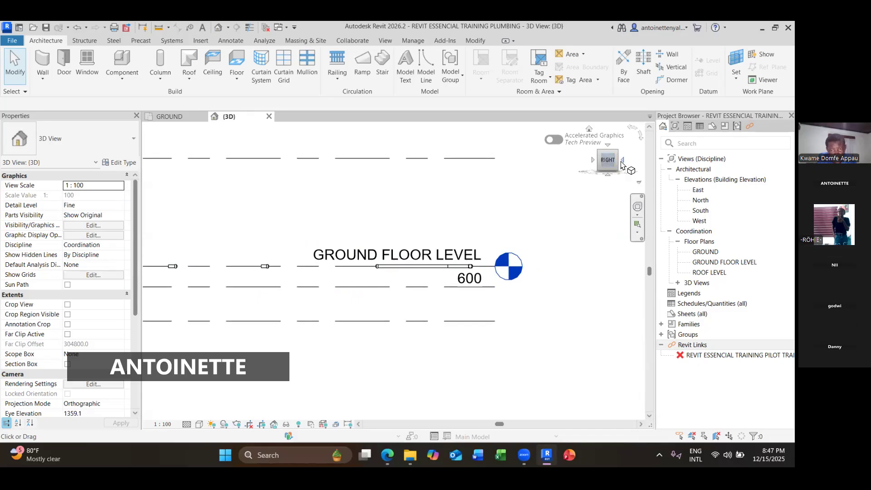
click(622, 161)
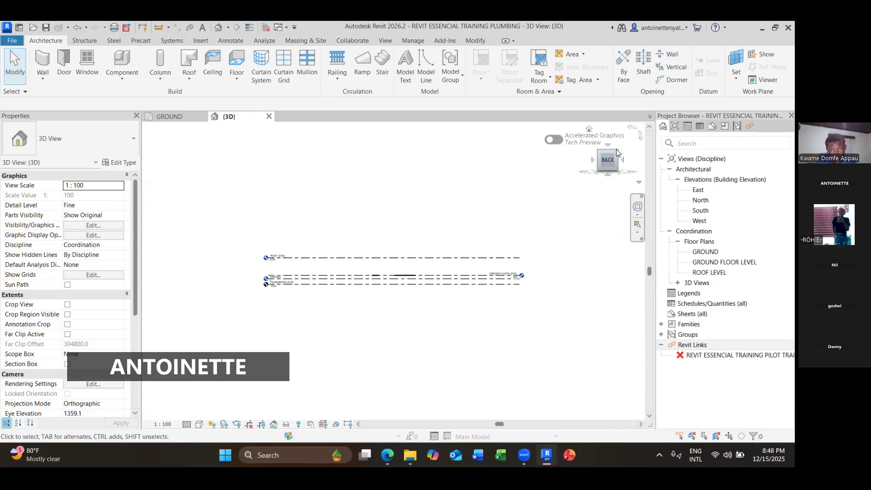
click(619, 154)
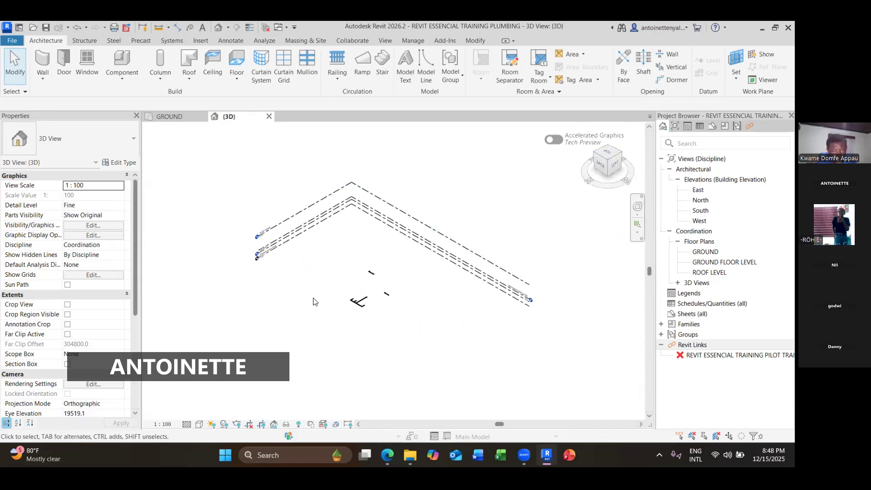
- Zoom in closely on the pipe ends and branch connections to examine the piping
scroll(356, 315, up, 5)
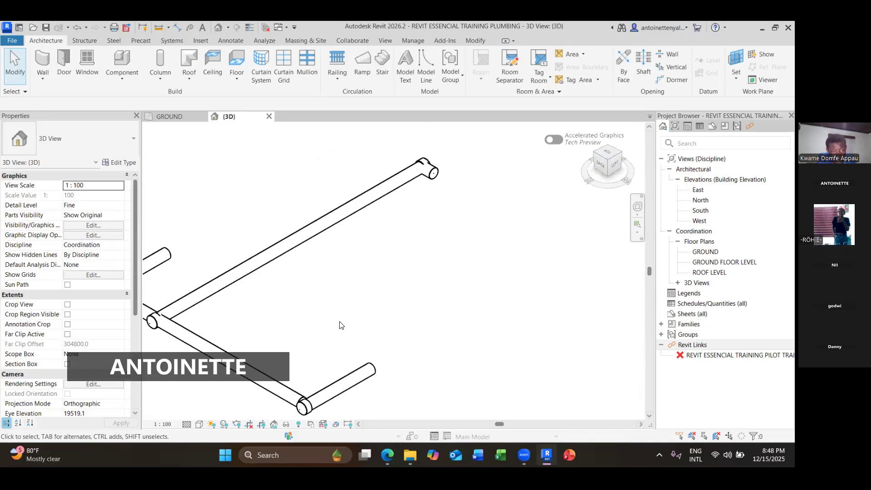
scroll(340, 325, up, 2)
middle_drag(341, 325, 529, 261)
scroll(248, 265, up, 5)
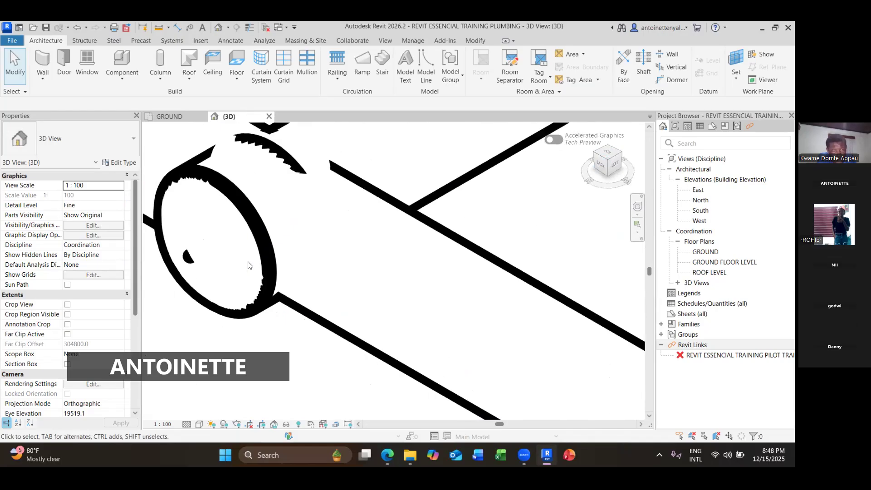
scroll(249, 266, down, 2)
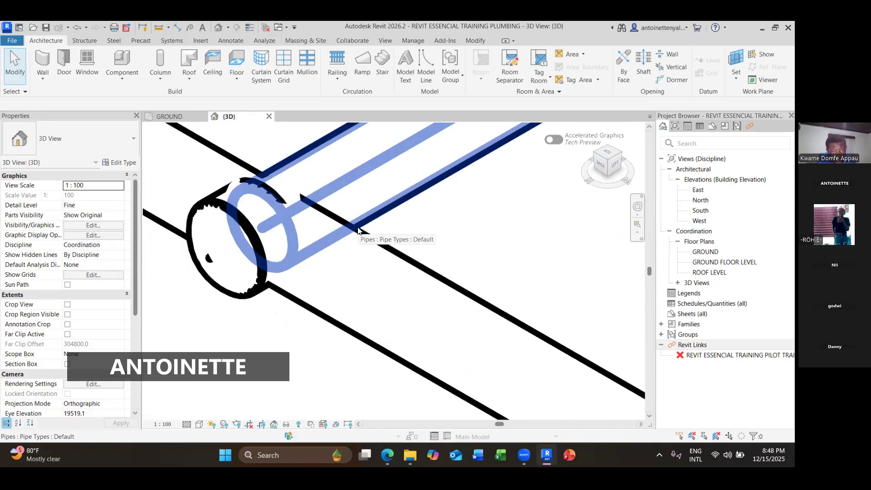
scroll(357, 230, down, 3)
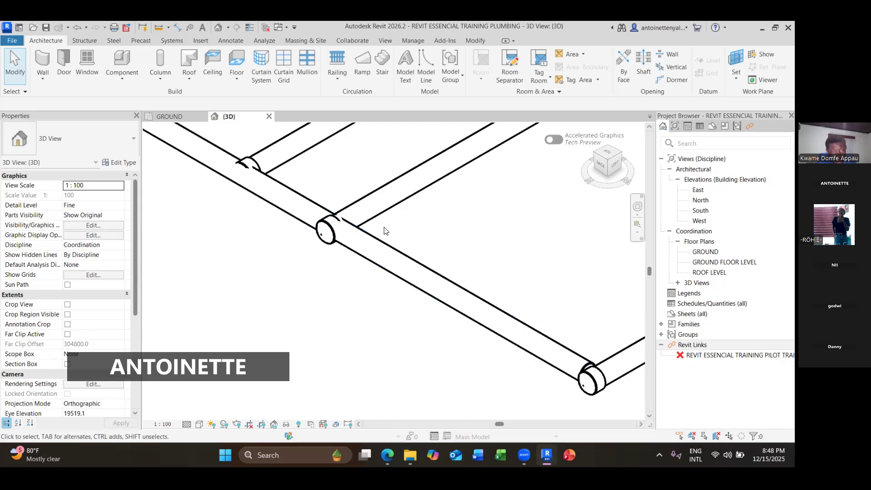
scroll(384, 231, down, 3)
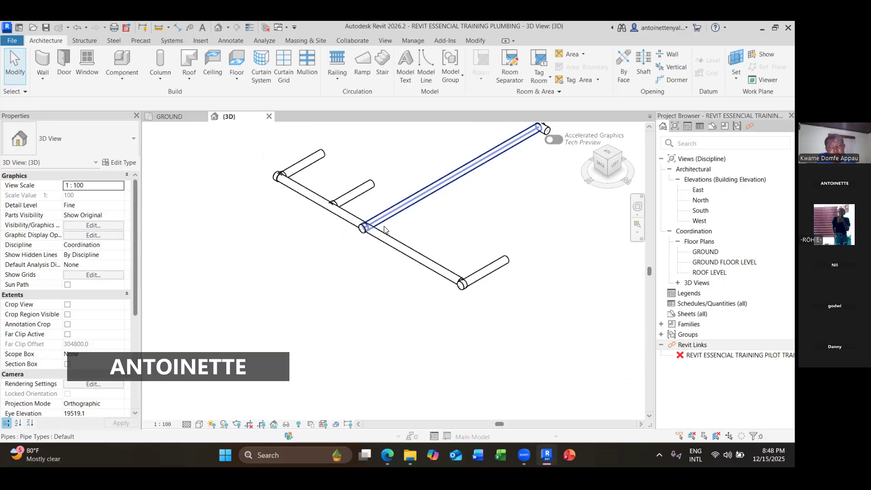
- Create a similar 80 mm pipe about 800 mm long at 600.7 mm middle elevation, beside the existing pipes
click(384, 228)
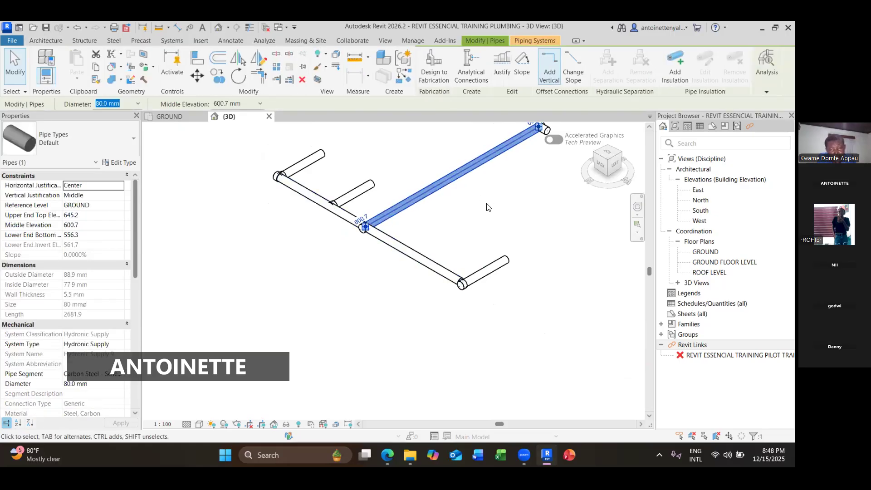
right_click(440, 209)
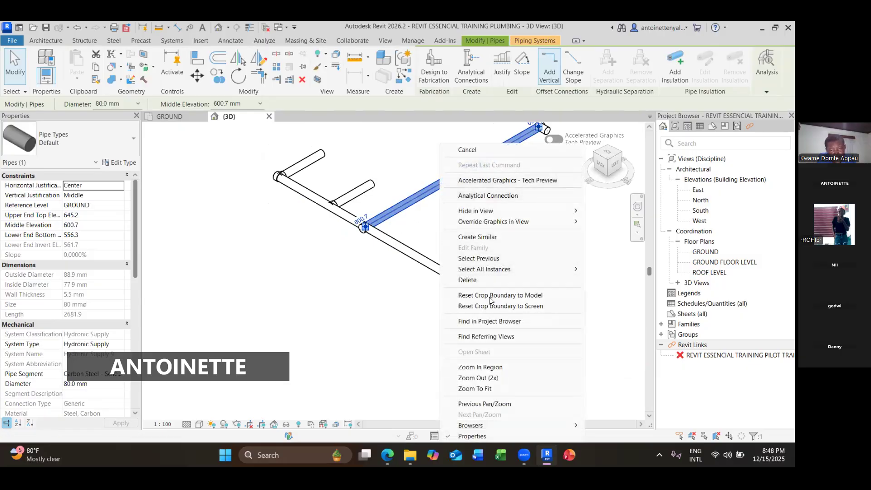
click(497, 238)
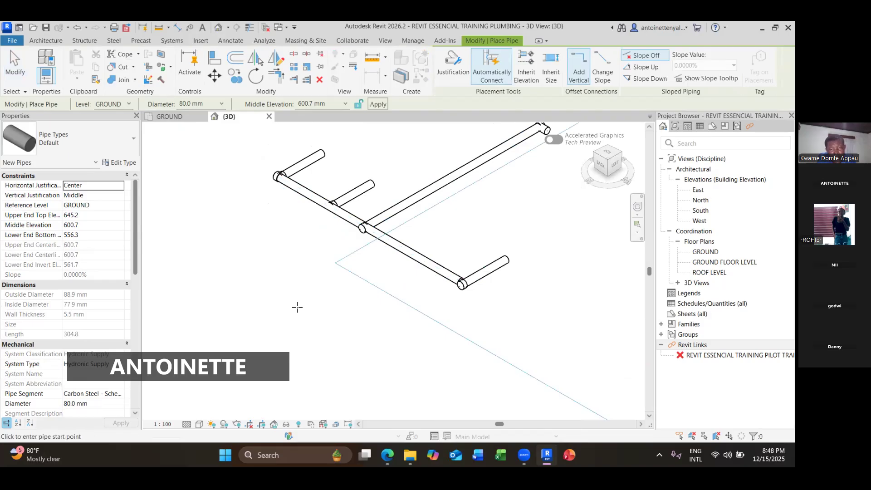
click(296, 306)
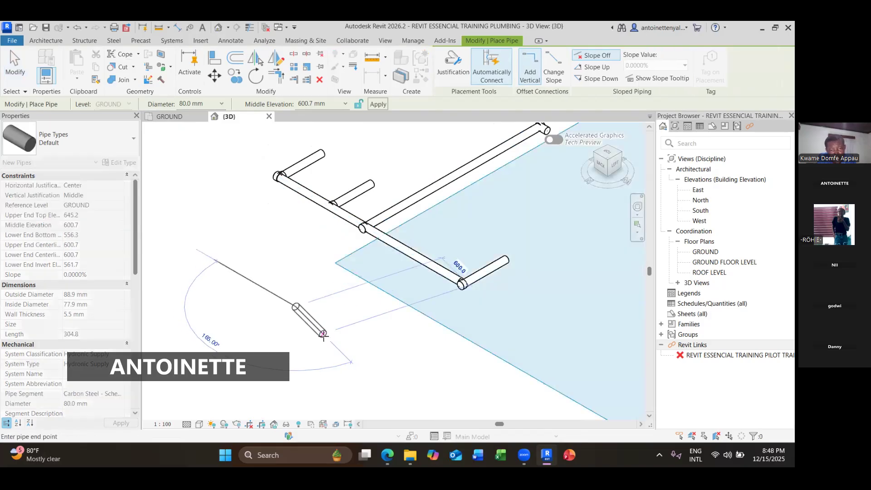
click(368, 299)
key(Escape)
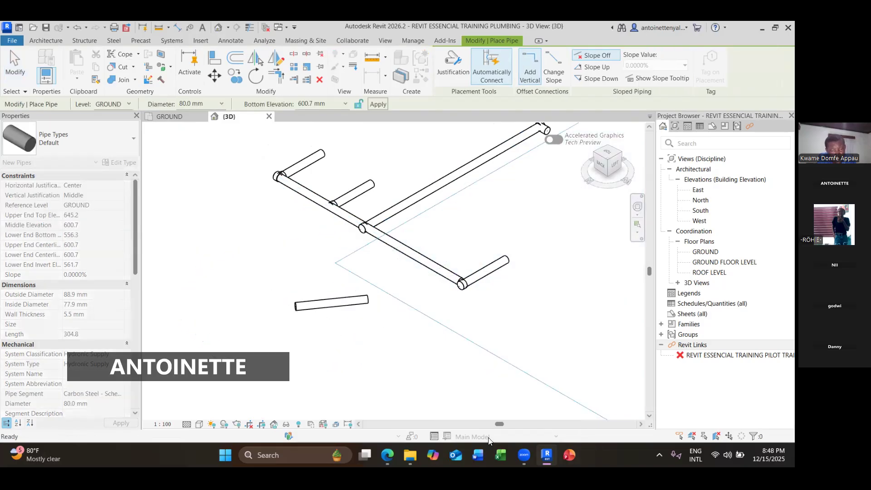
key(Escape)
click(363, 298)
right_click(363, 299)
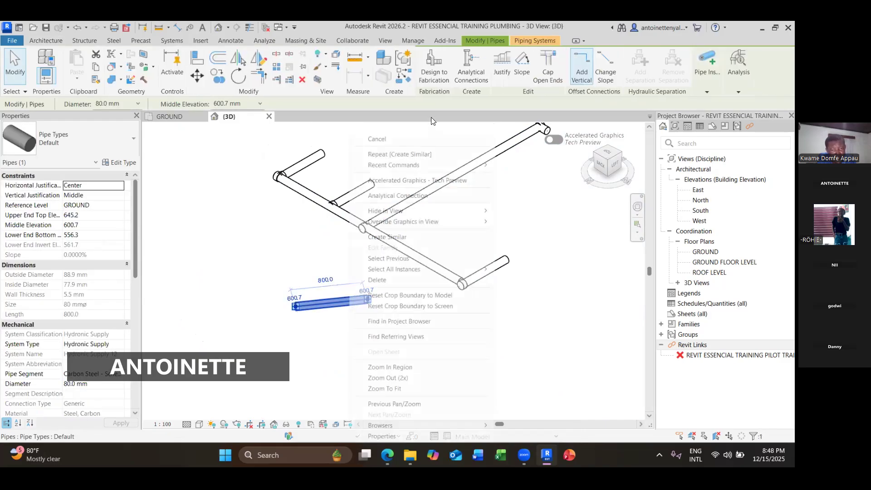
click(422, 135)
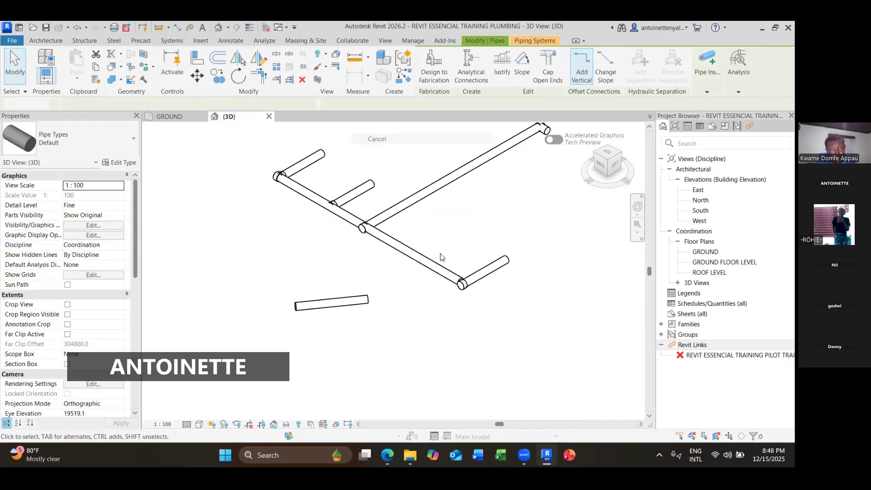
- Try to draw a similar 80 mm pipe branching from the long pipe's midpoint, then cancel it and leave the command
click(430, 204)
right_click(447, 193)
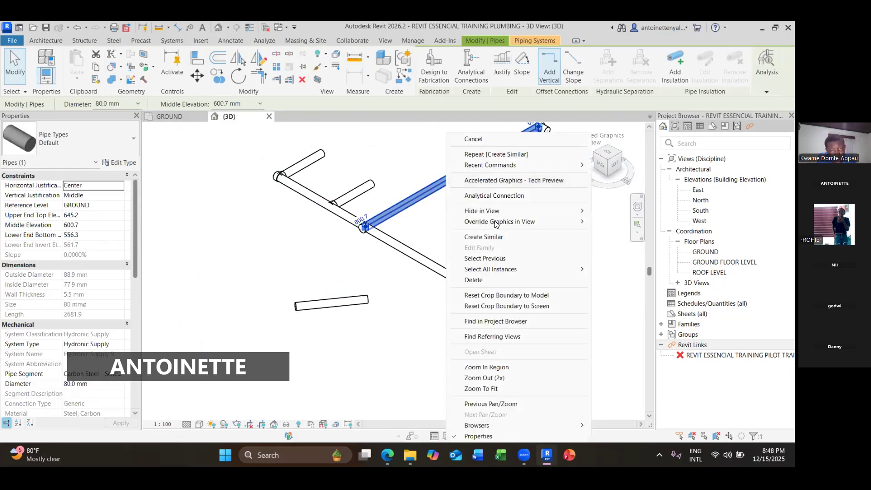
click(483, 237)
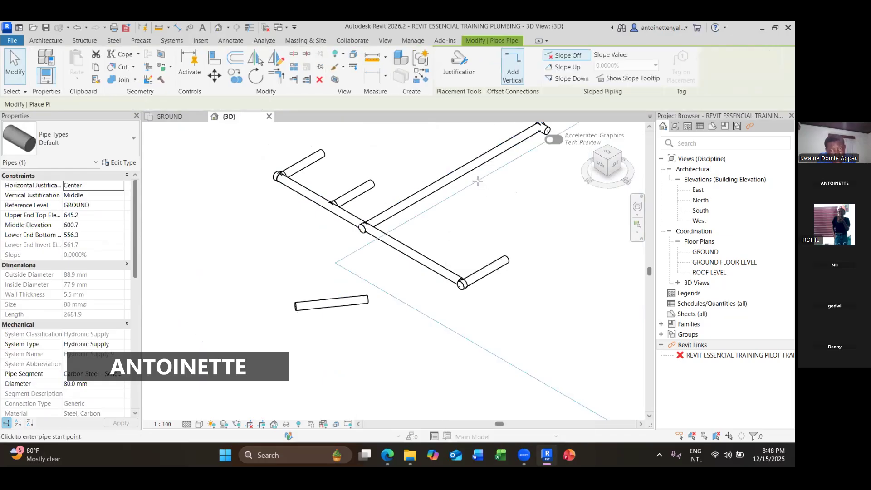
click(455, 176)
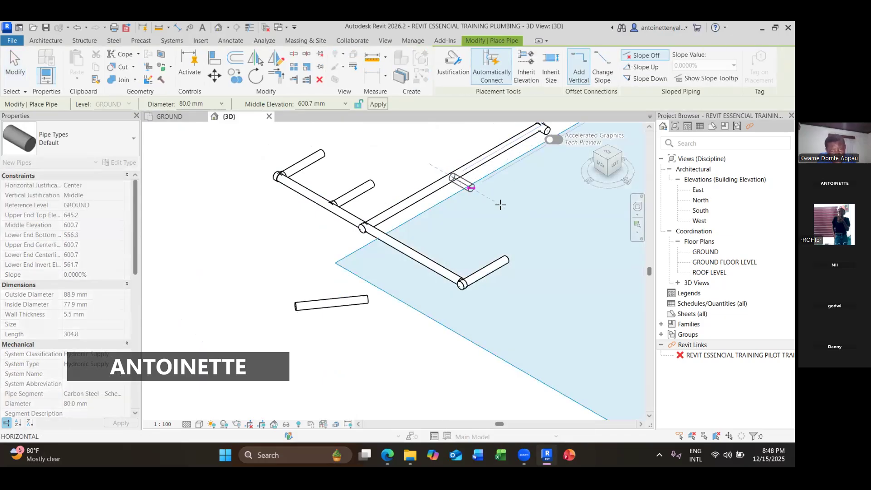
key(Escape)
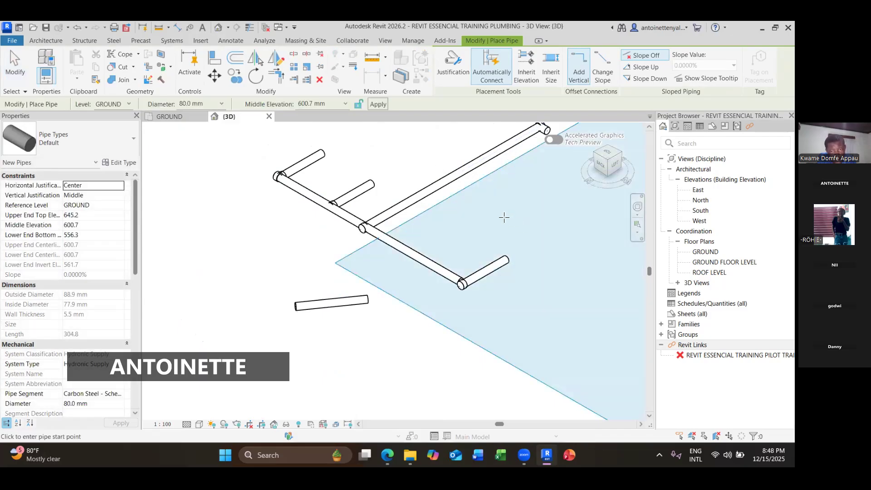
scroll(504, 217, down, 2)
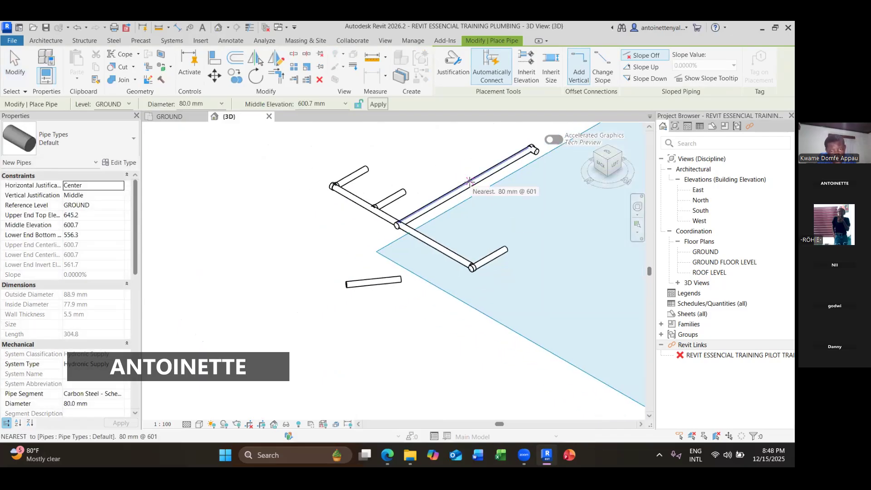
click(470, 182)
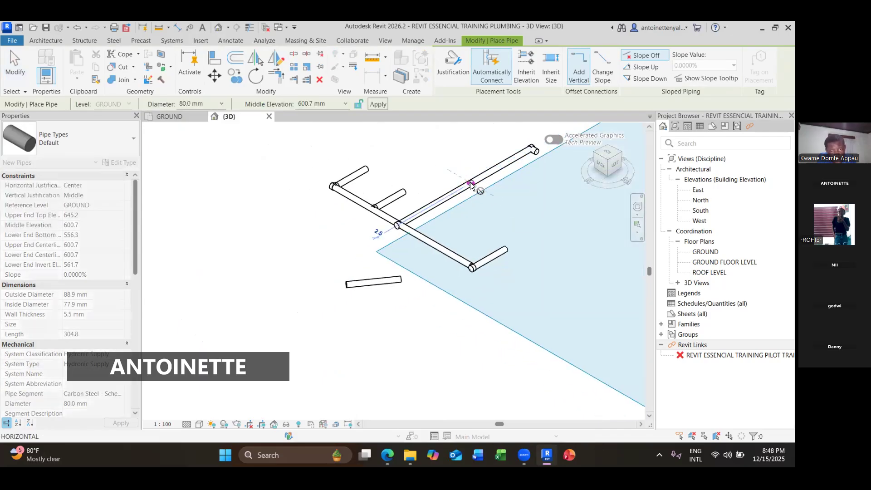
click(534, 224)
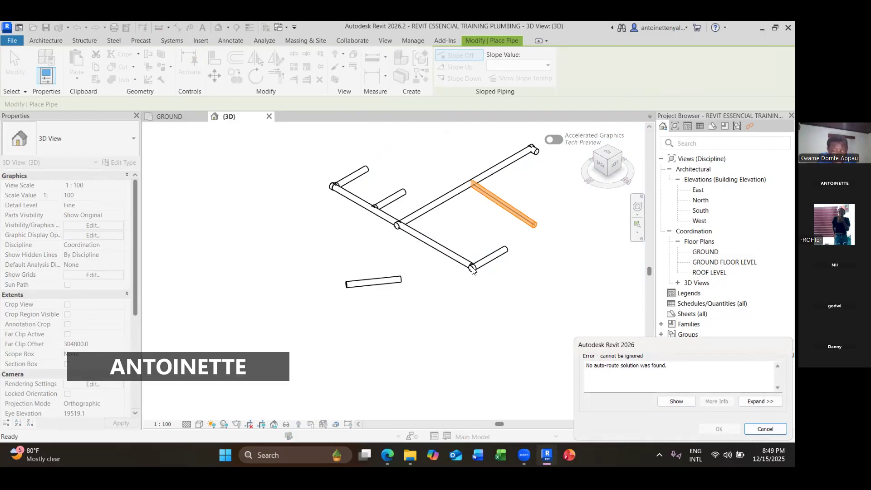
click(746, 431)
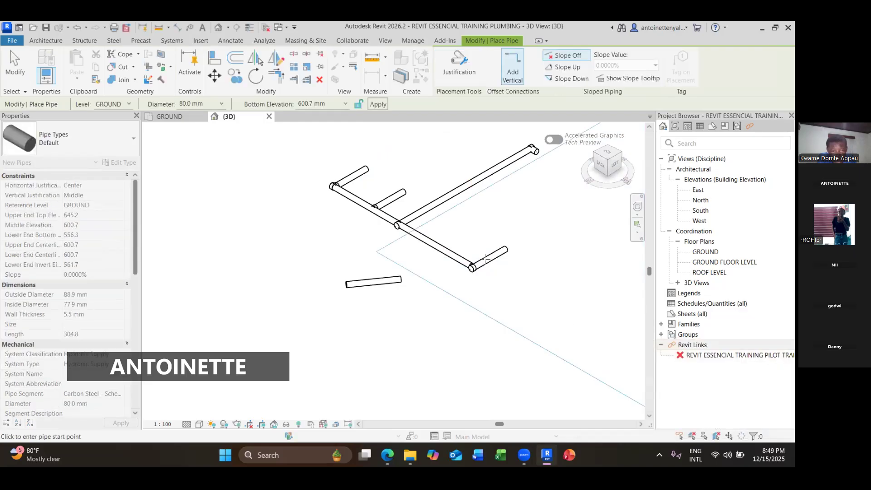
scroll(476, 267, up, 10)
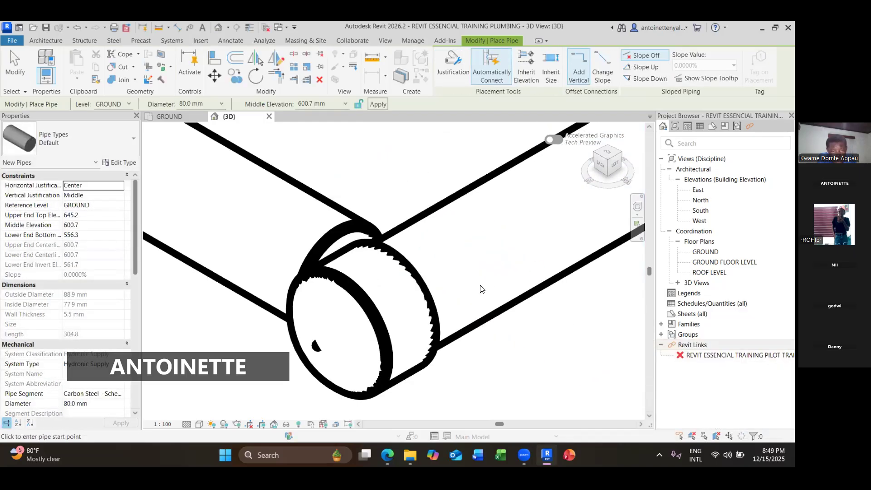
key(Escape)
key(Escape)
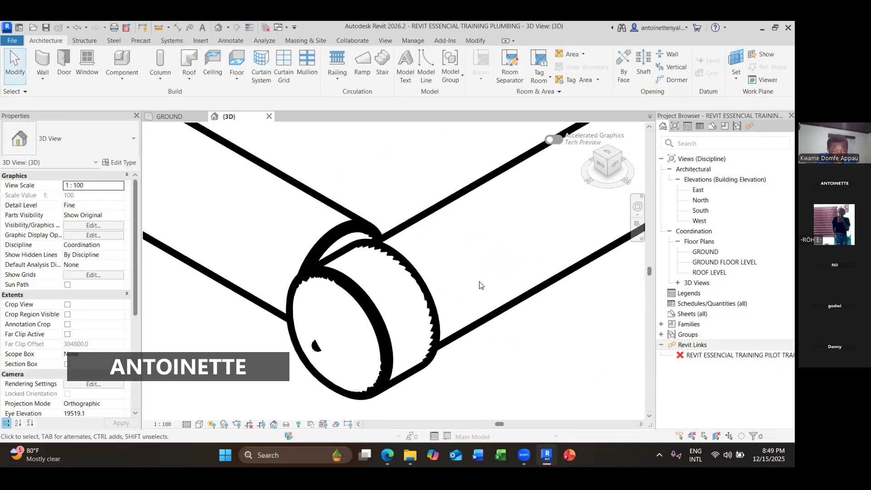
- Select the end cap and the short pipe beside it to check their properties
scroll(481, 284, down, 8)
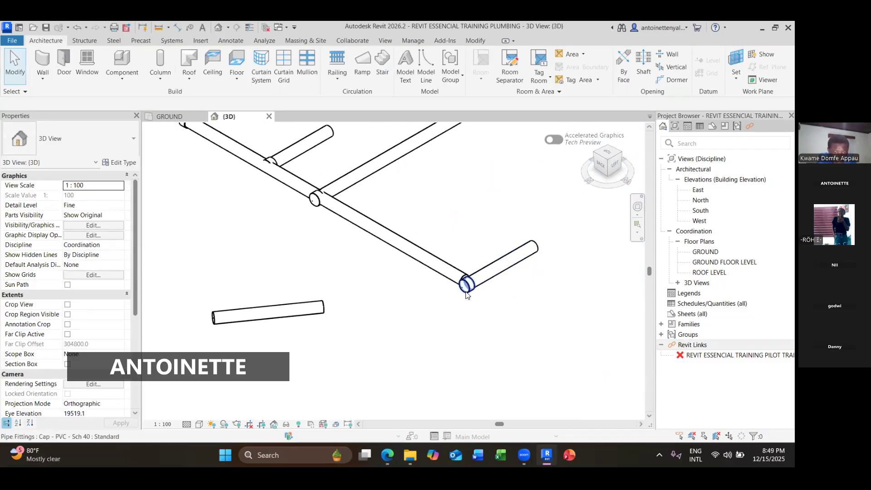
click(467, 290)
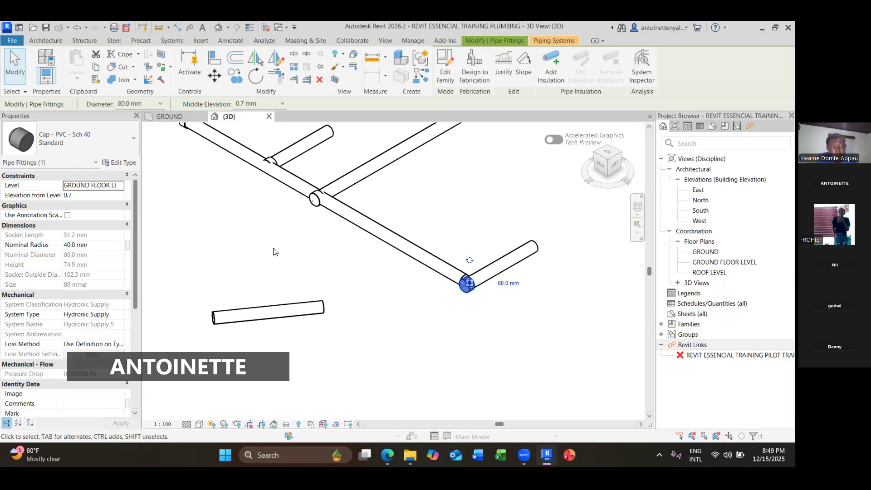
click(438, 195)
right_click(438, 194)
click(391, 196)
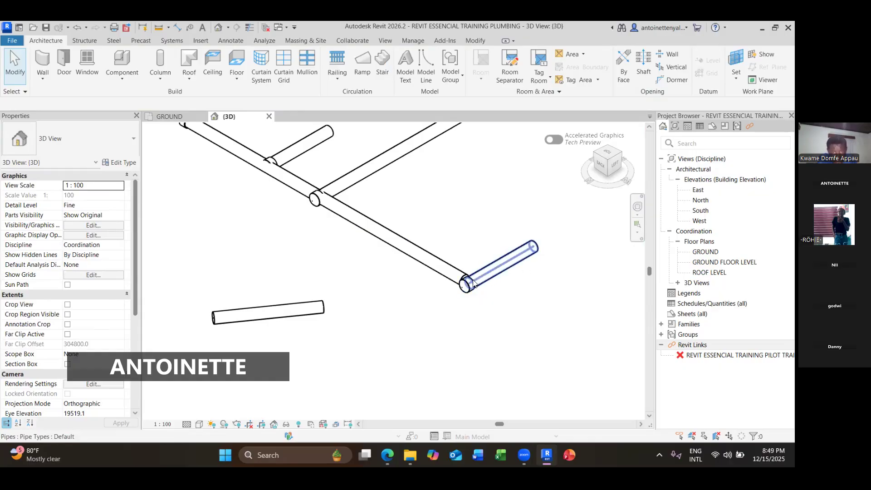
click(459, 288)
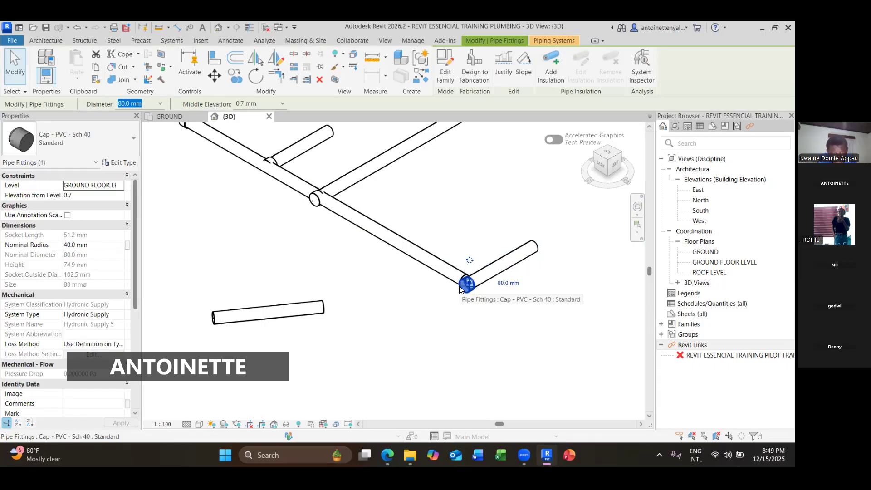
click(520, 221)
click(511, 264)
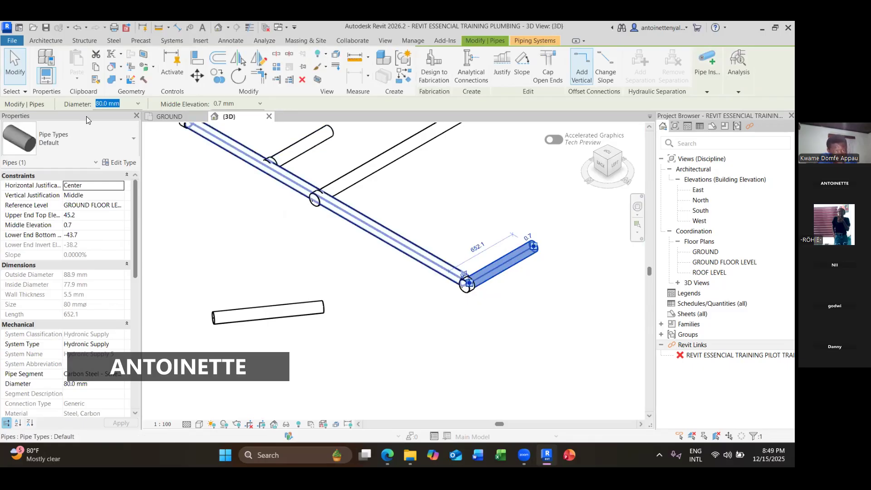
- Open the pipe type's properties and examine its routing preferences for elbows and junctions, then close the dialogs
click(120, 162)
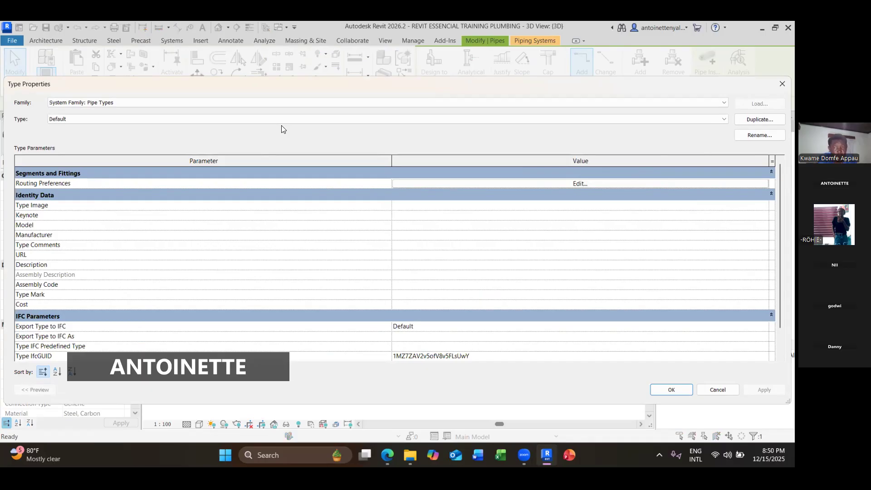
click(567, 183)
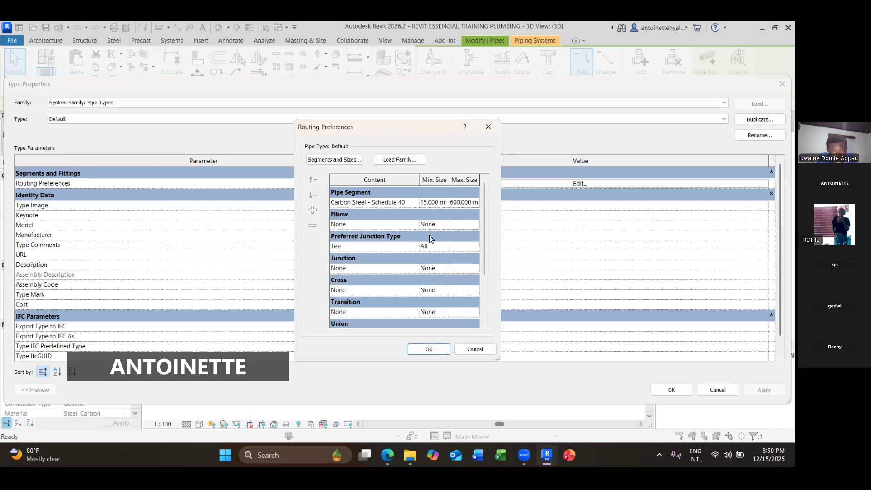
click(440, 224)
click(441, 224)
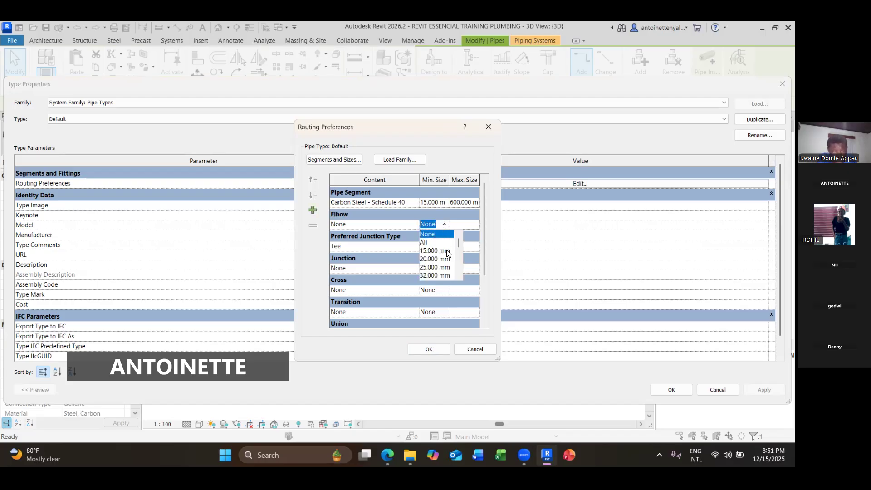
click(465, 220)
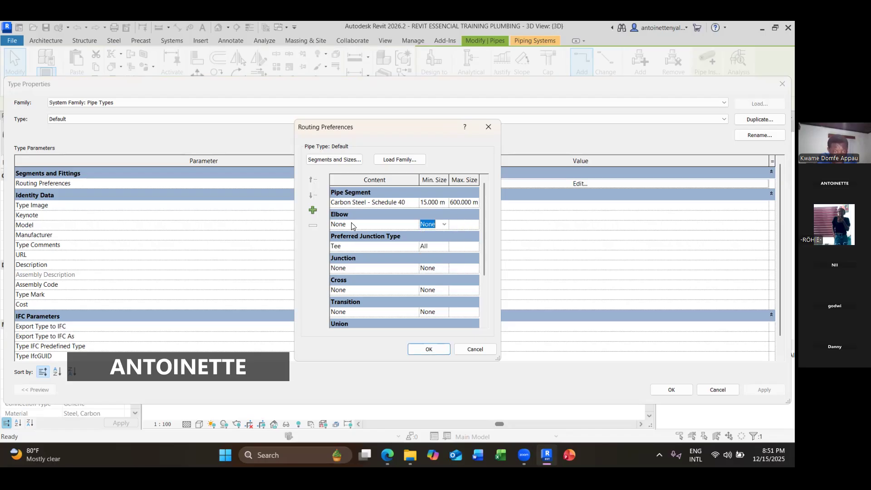
click(383, 223)
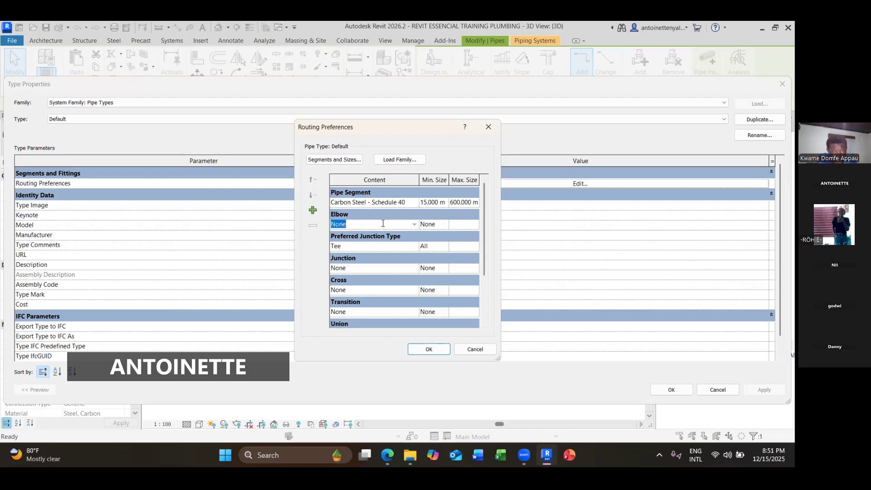
click(412, 228)
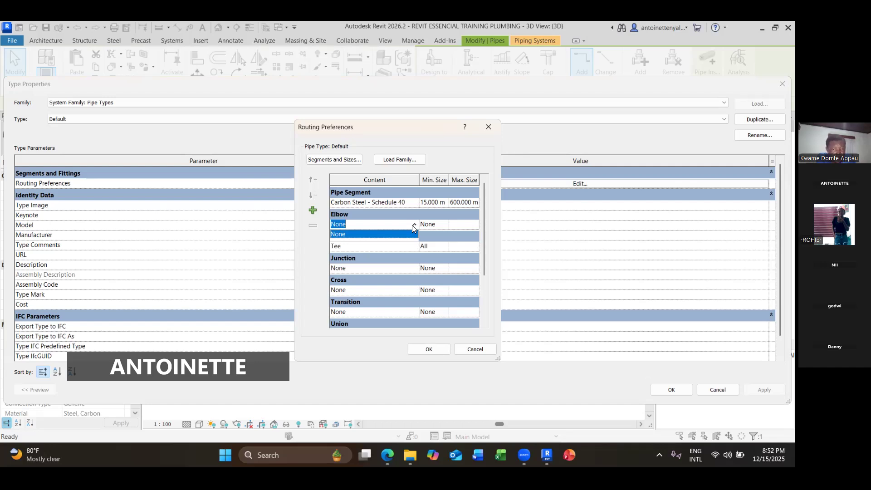
click(490, 127)
click(494, 127)
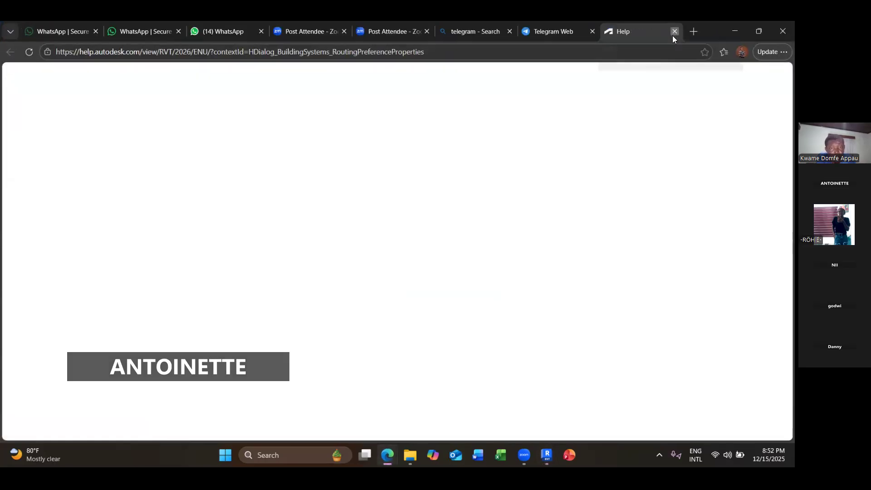
click(674, 32)
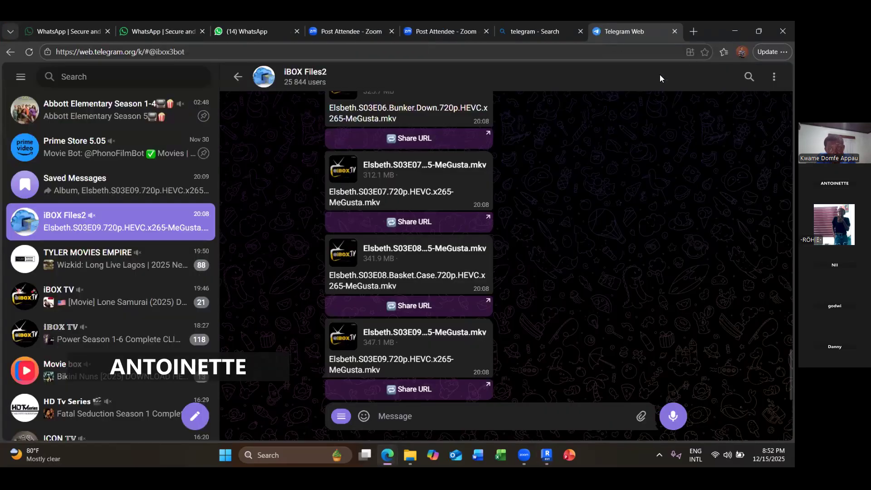
key(alt+Tab)
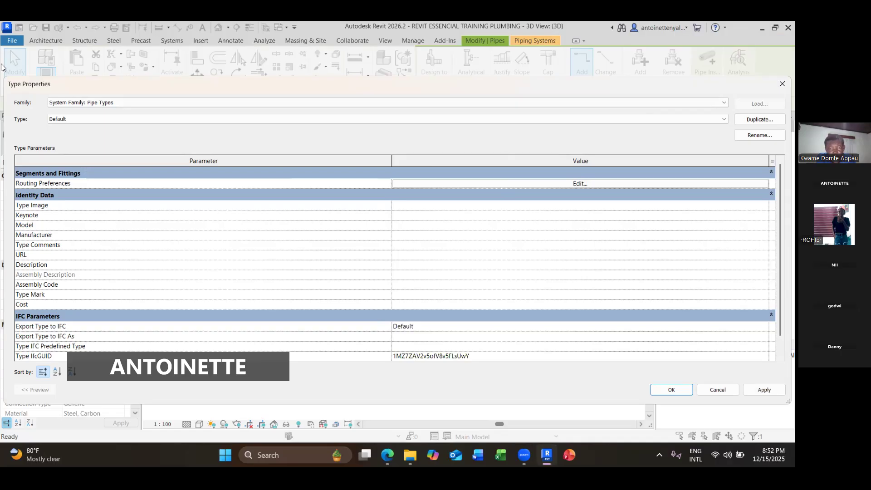
click(778, 85)
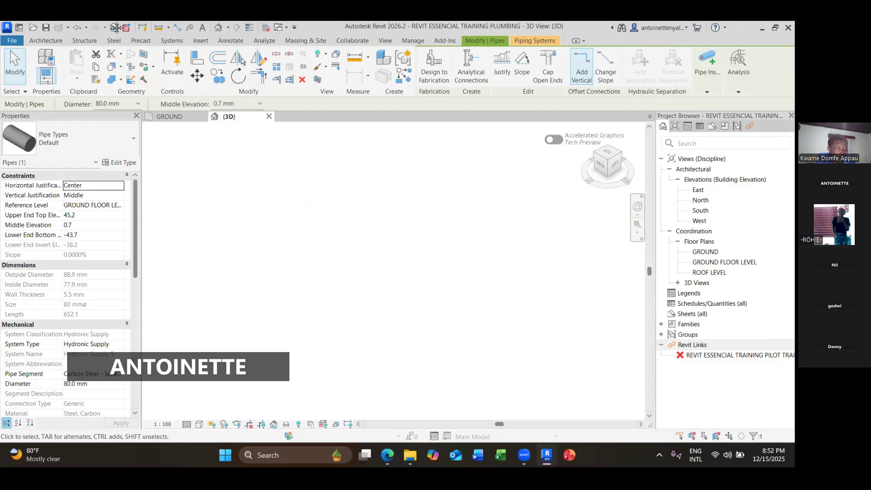
- Start a new project from the Home screen and browse the template folders to the Revit 2026 Templates folder
click(20, 28)
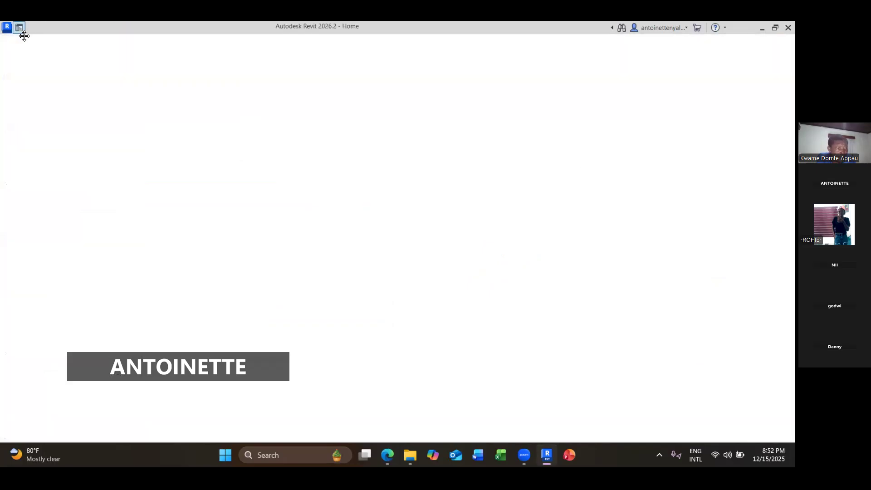
click(56, 140)
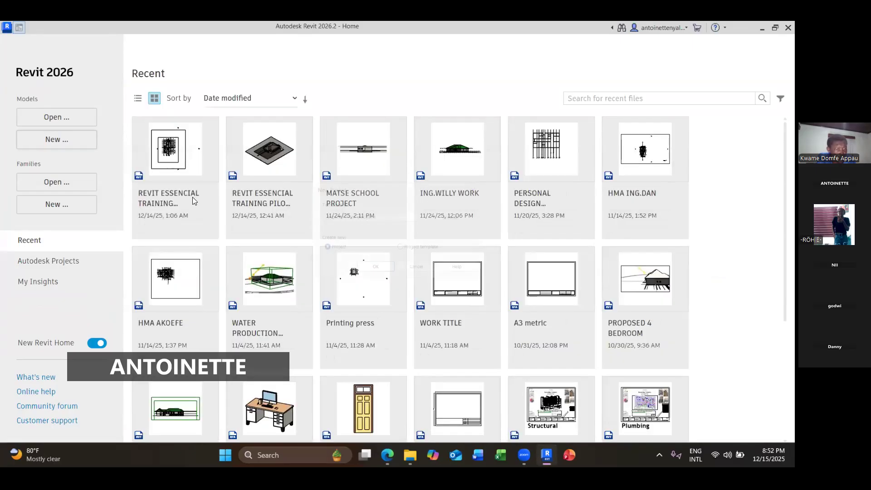
click(460, 215)
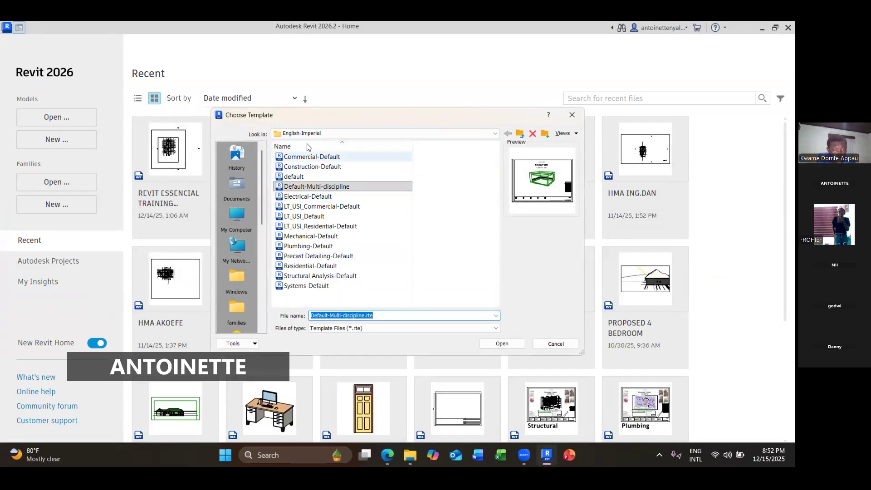
click(318, 134)
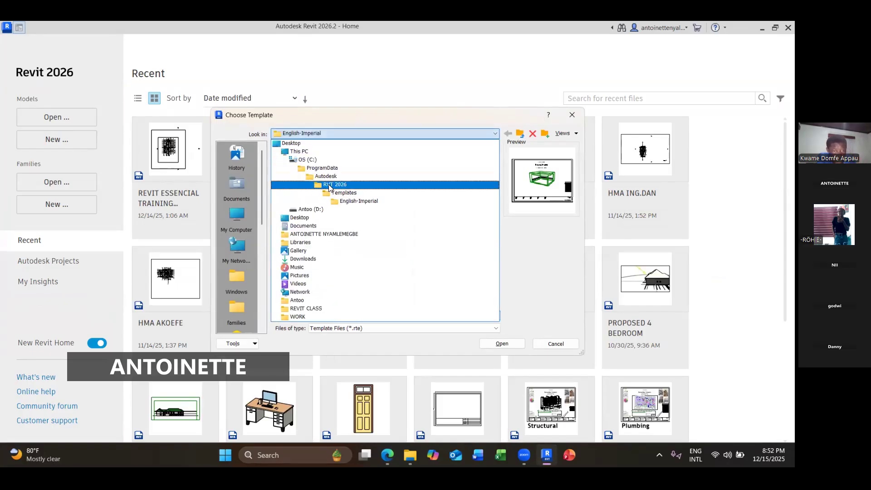
click(333, 193)
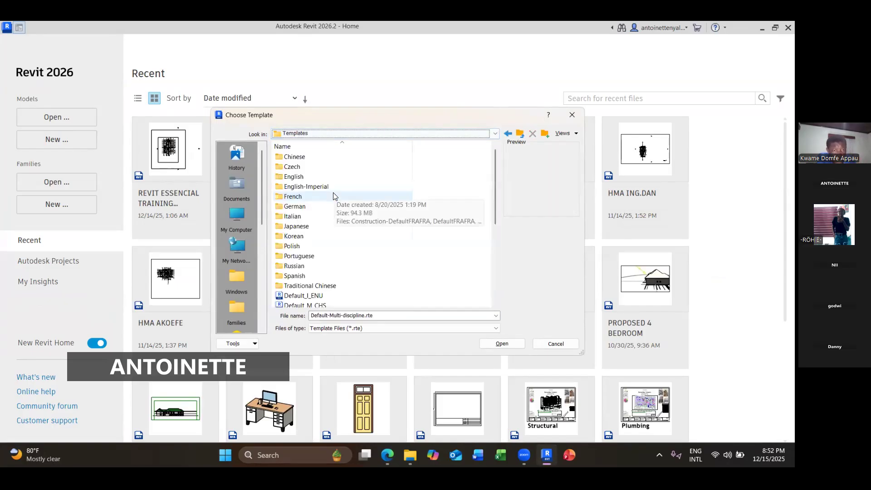
click(507, 134)
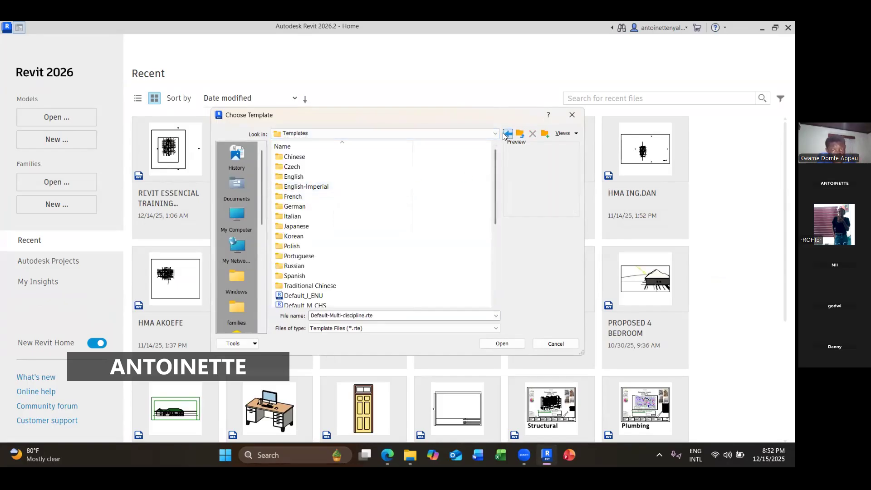
click(328, 285)
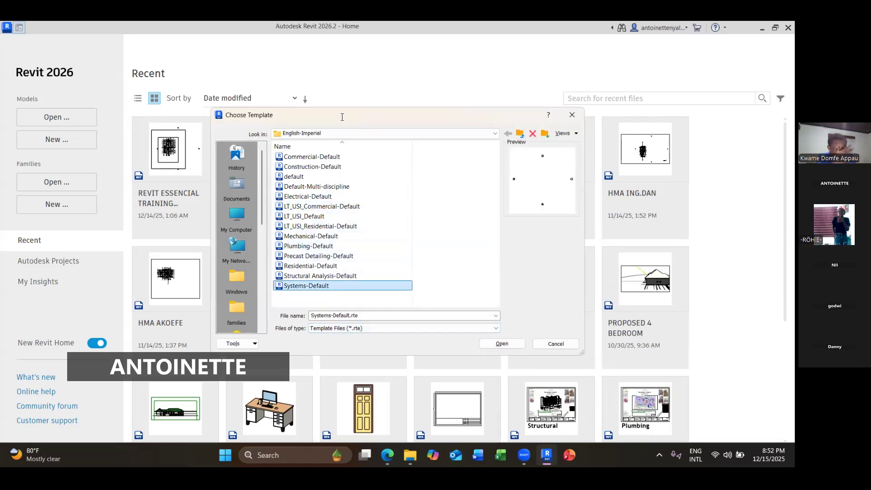
click(327, 134)
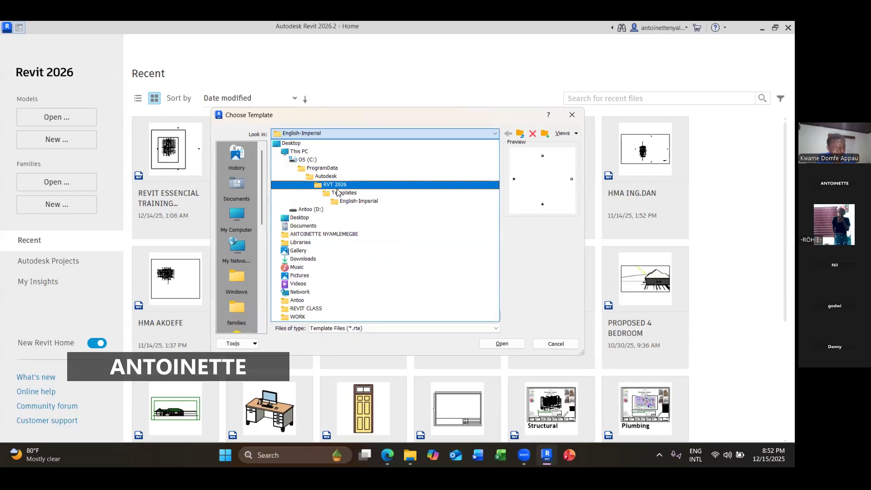
click(338, 192)
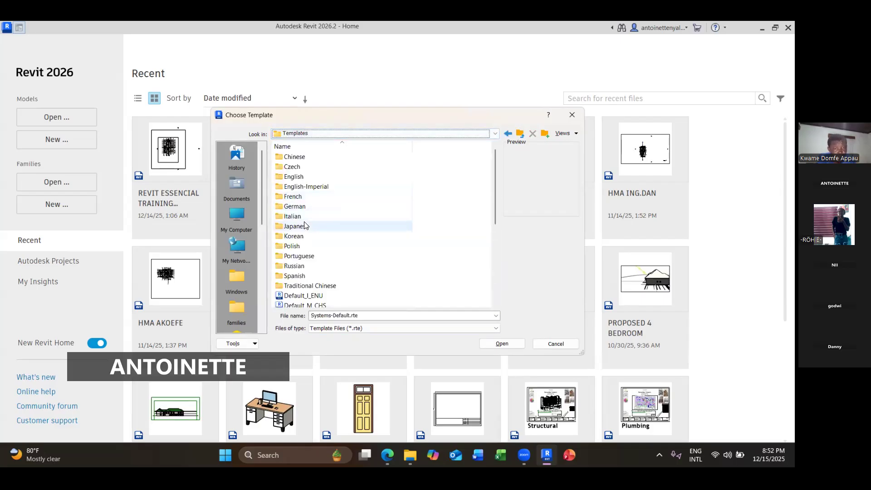
- Pick the English Systems-Default_Metric template and create a new project from it
double_click(299, 176)
scroll(310, 193, down, 4)
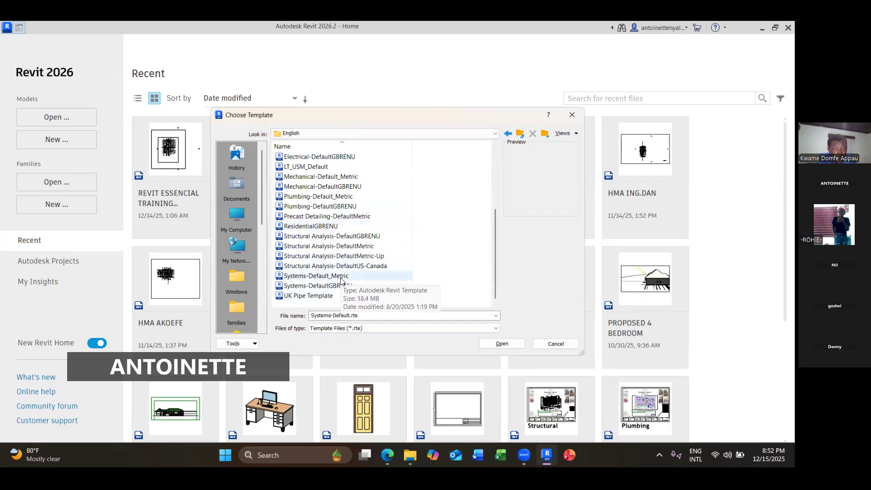
click(317, 276)
click(501, 344)
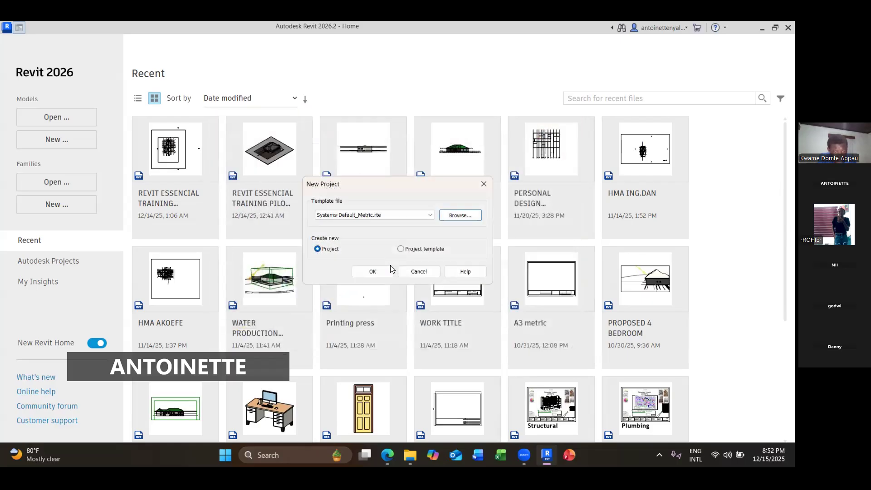
click(375, 270)
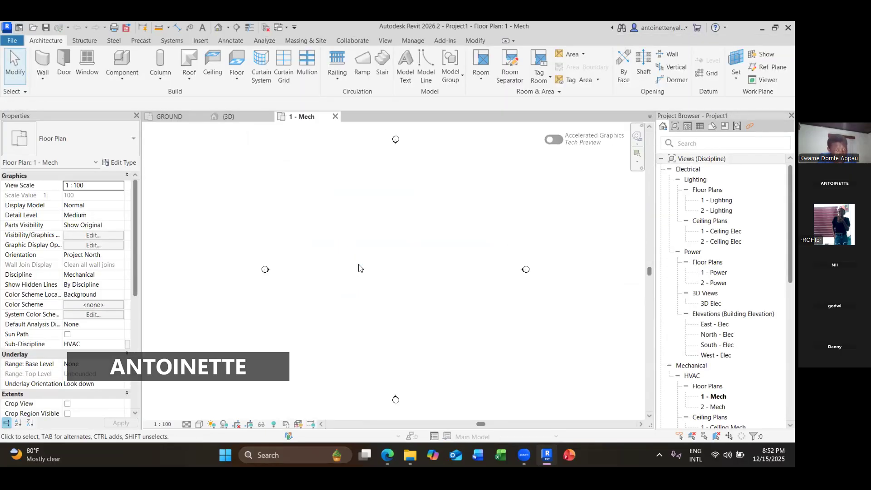
- Open the default 3D view and draw an 80 mm pipe at 2750 mm middle elevation
scroll(358, 267, down, 1)
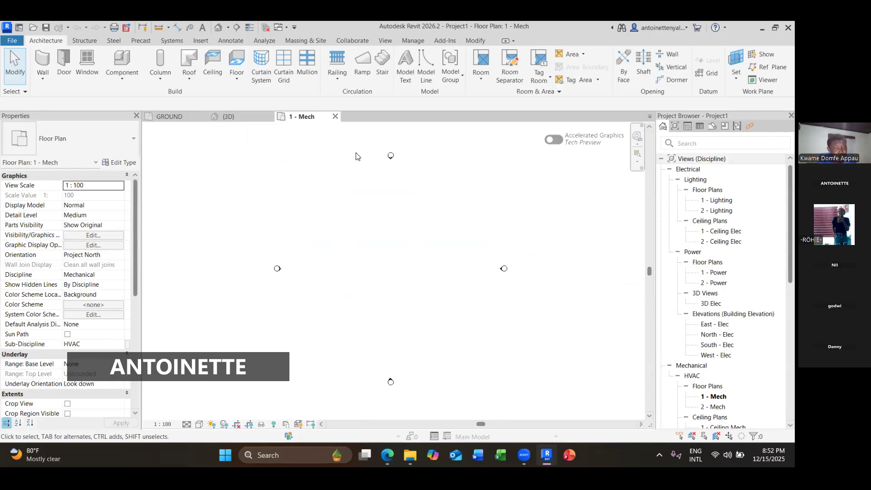
key(3)
key(d)
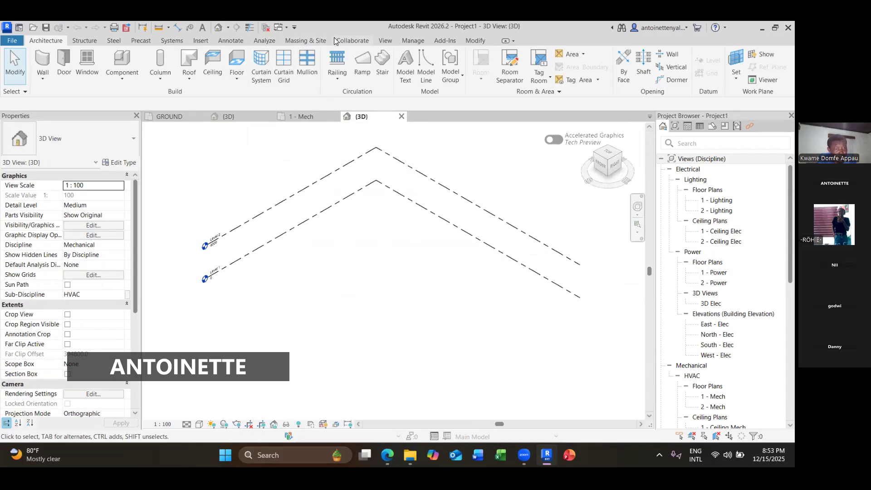
click(186, 41)
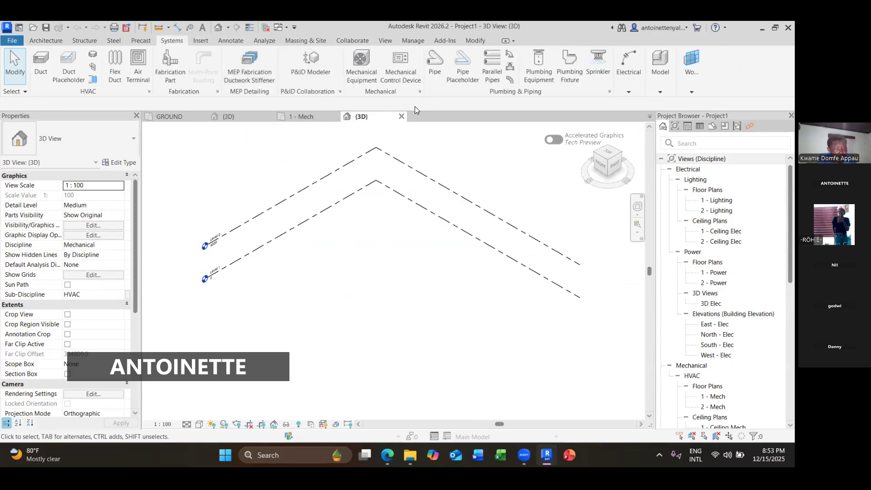
click(434, 63)
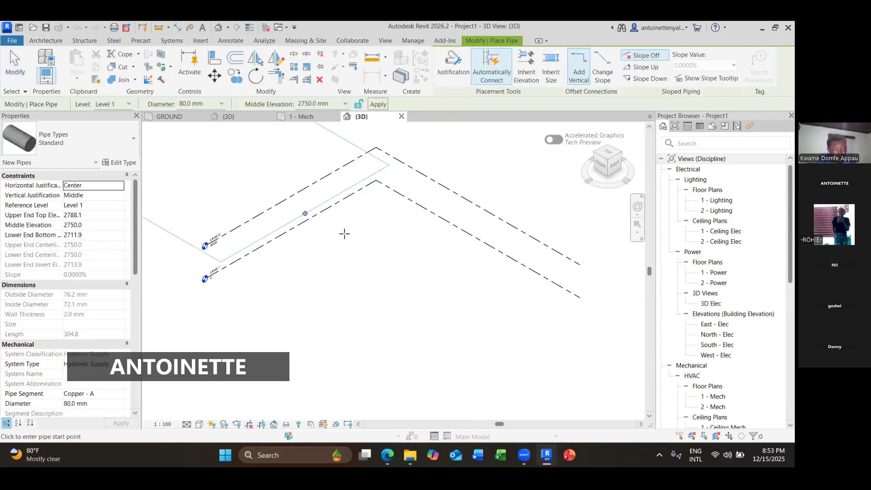
click(344, 234)
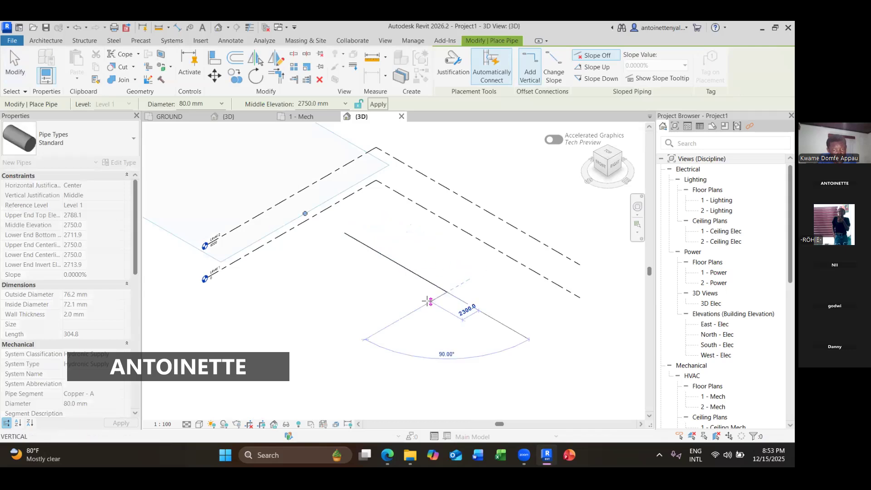
scroll(442, 293, up, 8)
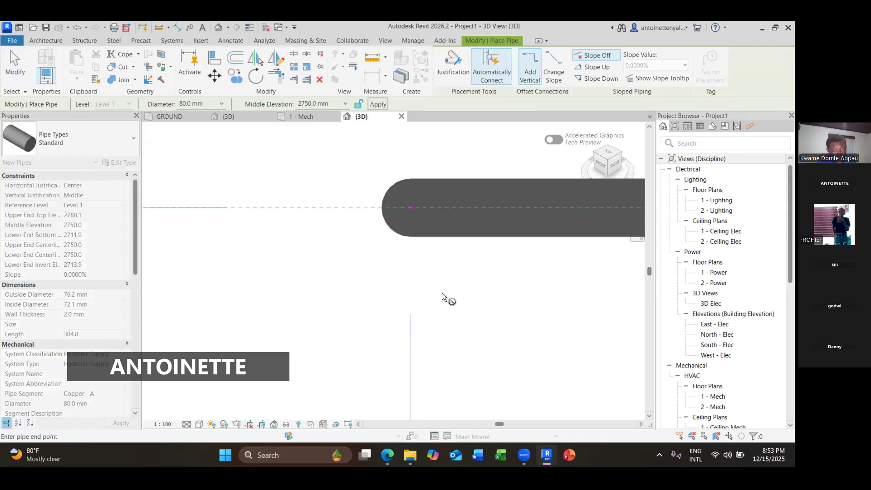
scroll(442, 292, down, 8)
click(426, 297)
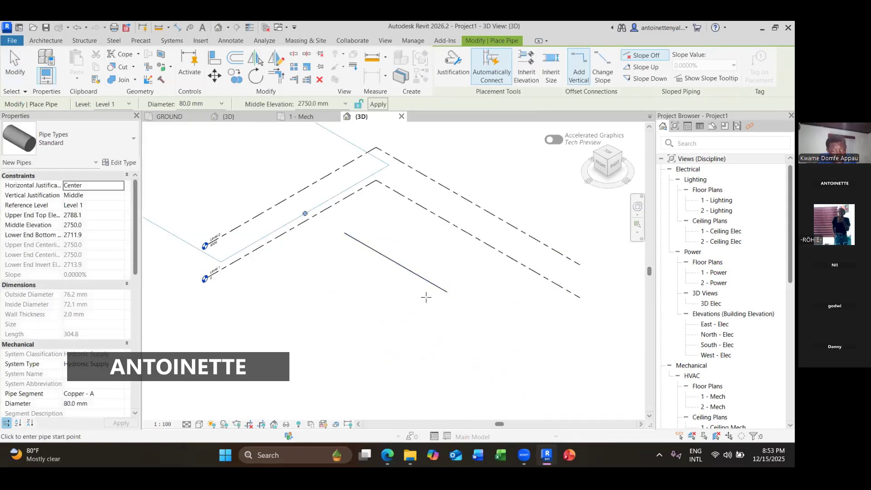
- Continue the pipe run with two more connected 80 mm segments at right angles, then leave the command
click(447, 292)
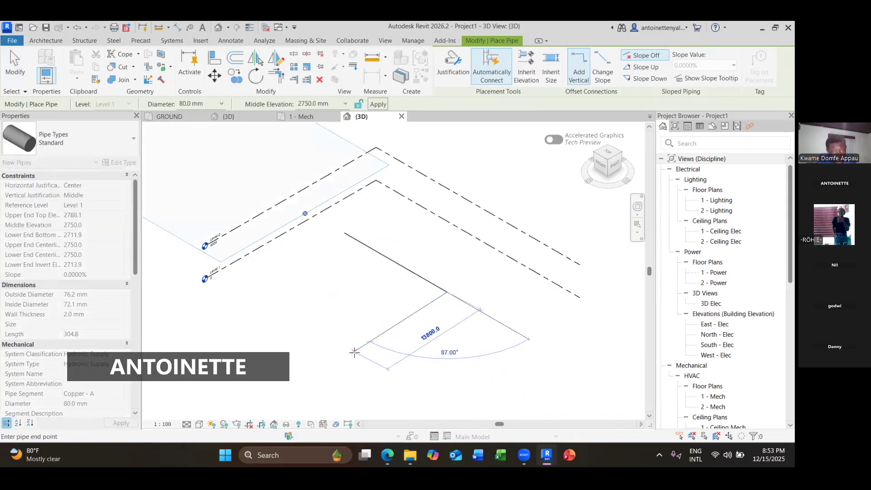
click(352, 346)
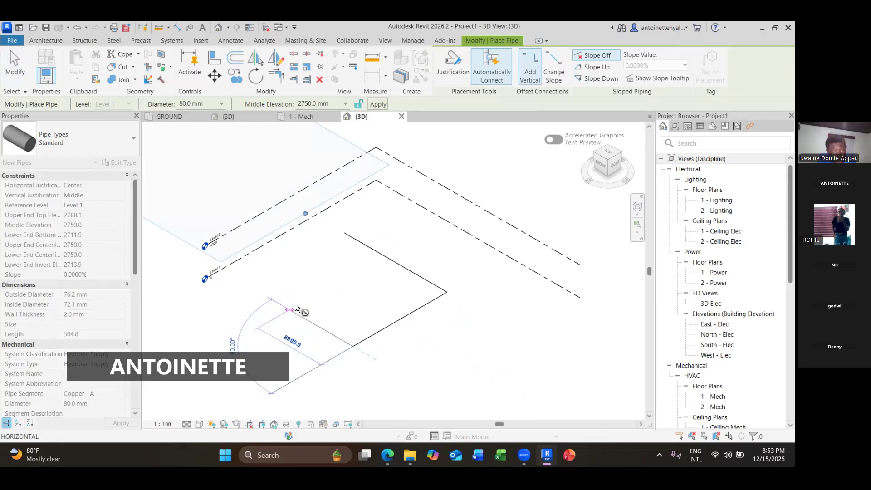
click(294, 308)
key(Escape)
key(Escape)
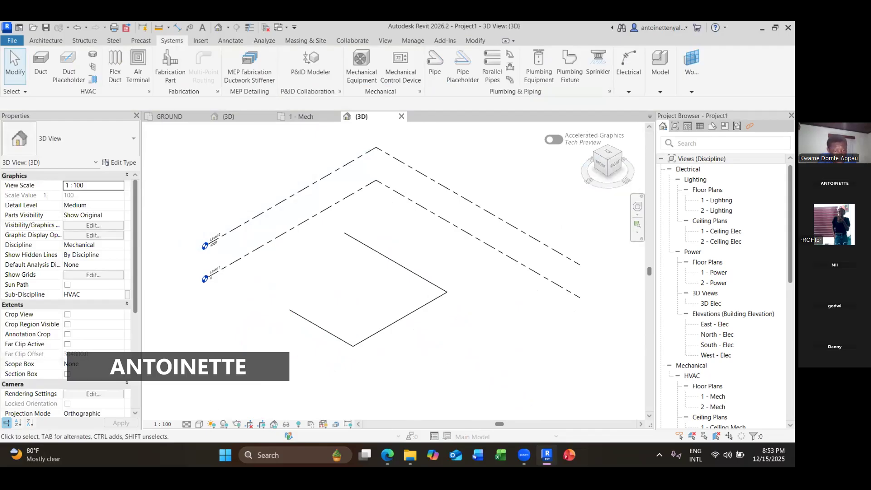
- Set the 3D view's detail level to Fine and inspect the pipe run's elbows
click(187, 424)
click(193, 417)
scroll(291, 350, up, 4)
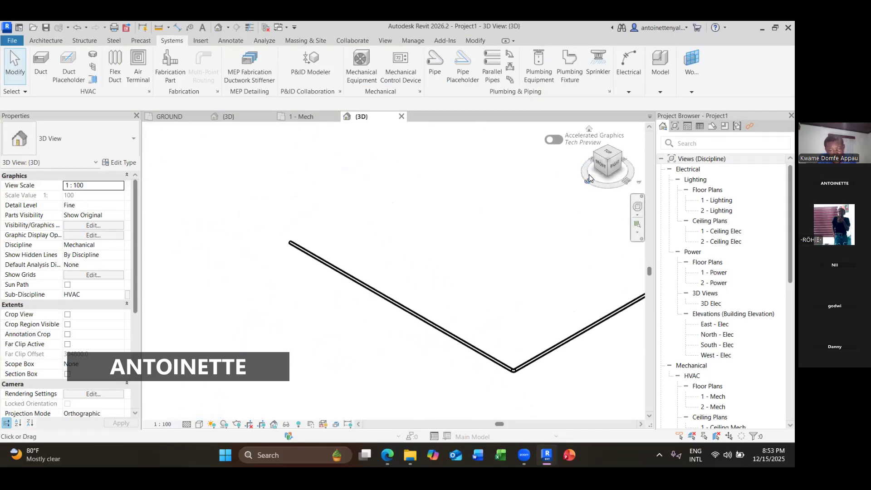
drag(595, 161, 623, 165)
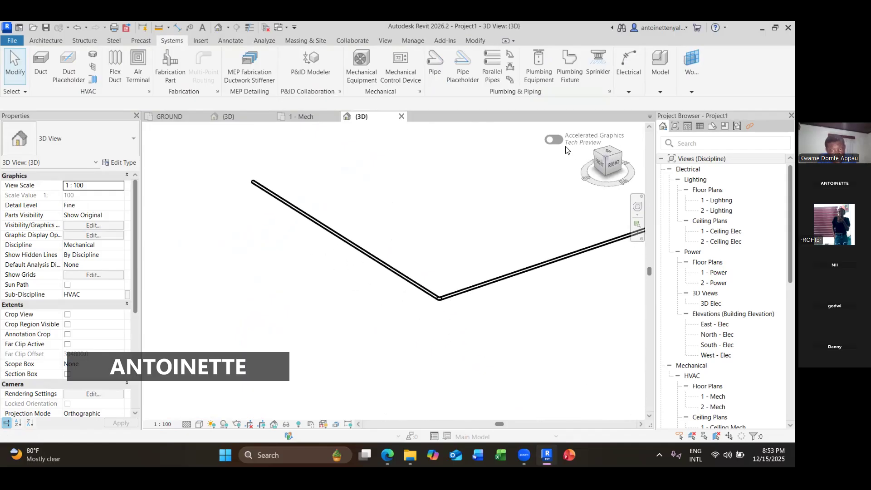
scroll(435, 304, up, 3)
scroll(476, 296, up, 2)
middle_drag(490, 293, 373, 328)
scroll(373, 329, down, 3)
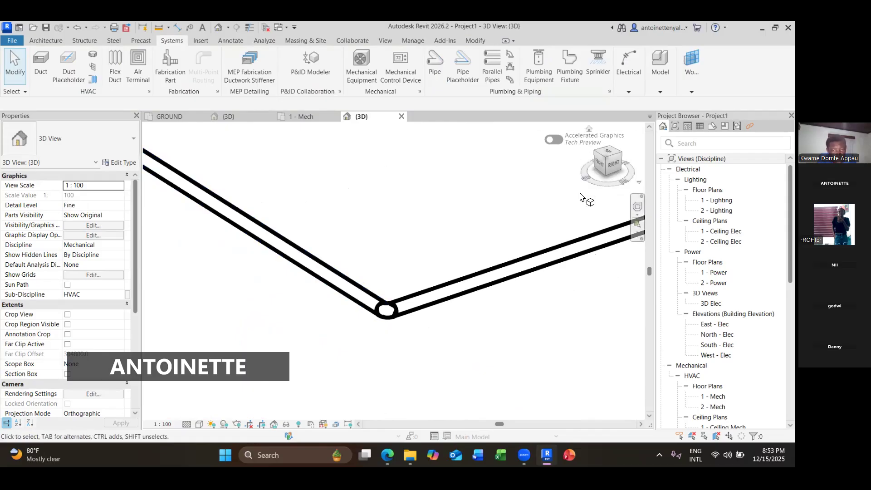
scroll(563, 213, down, 2)
middle_drag(527, 182, 388, 309)
scroll(371, 291, down, 4)
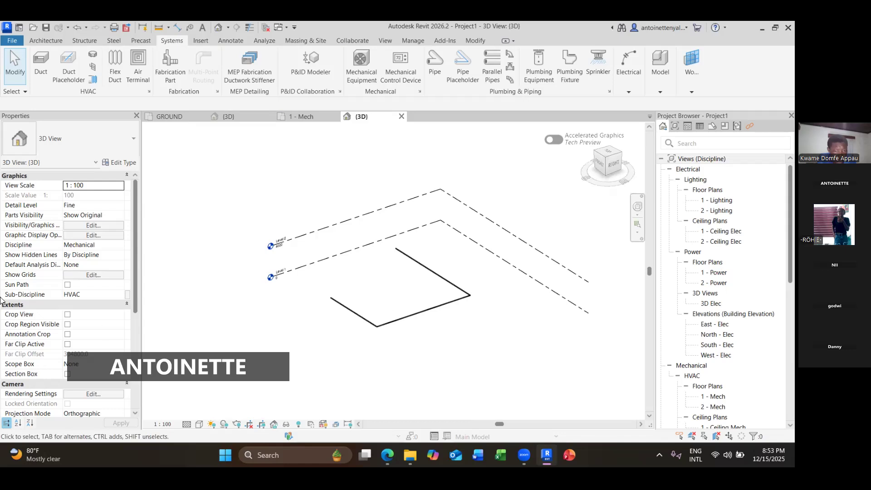
- Save the project as a new project file named Revit plumbing
click(12, 41)
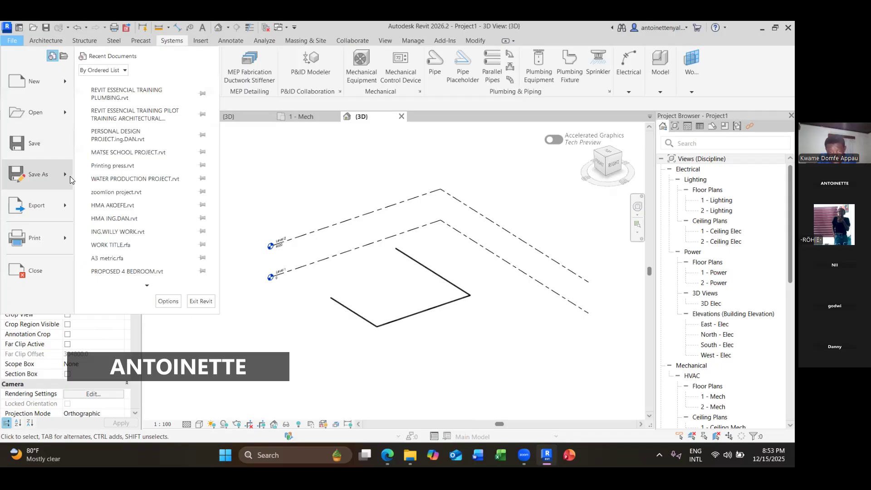
mouse_move(64, 185)
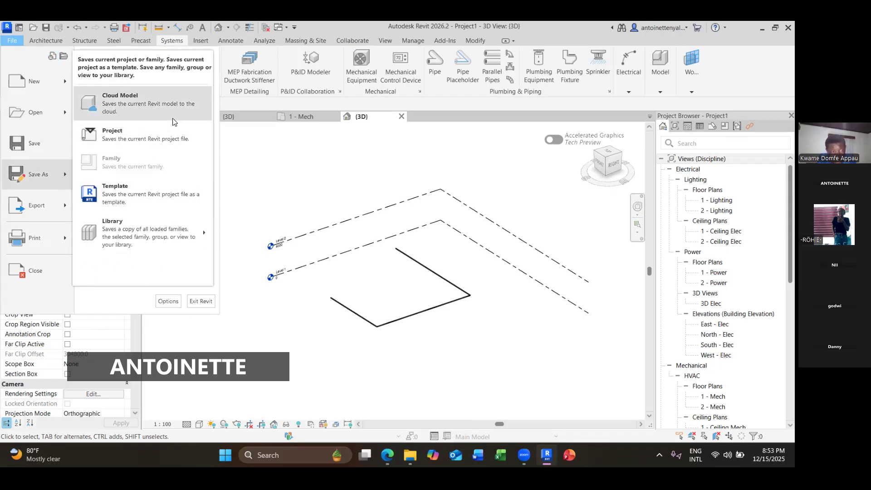
click(170, 144)
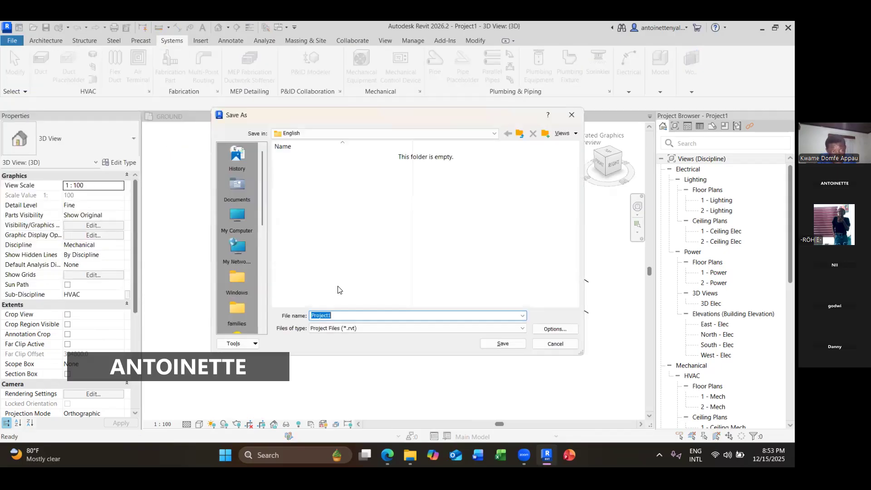
text(re)
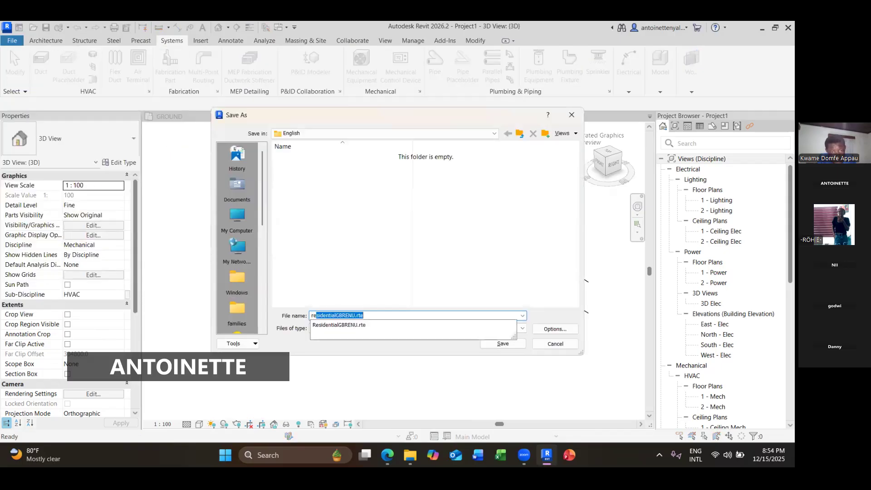
key(BackSpace)
key(BackSpace)
key(BackSpace)
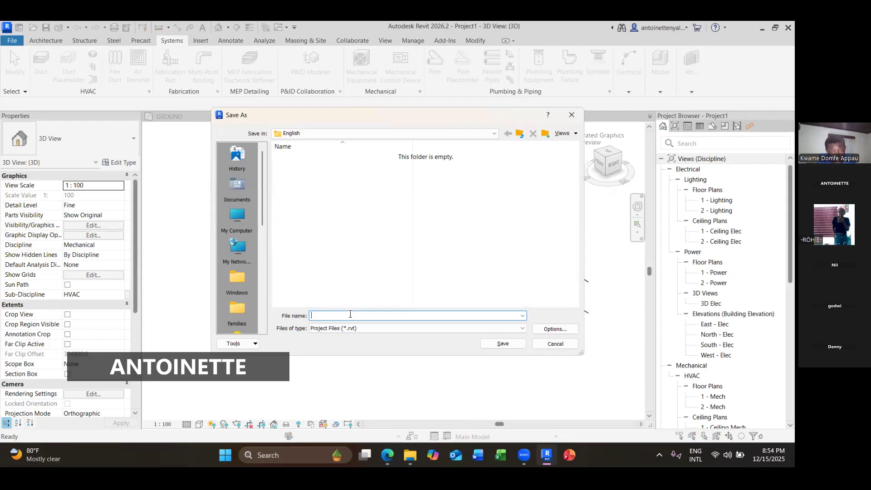
text(Revit plumbling)
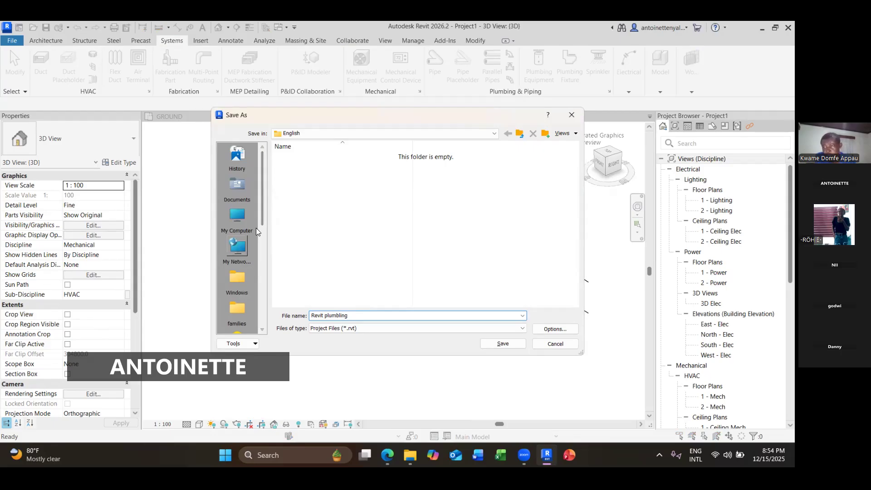
- Choose the REVIT CLASS folder as the save location and save the project there
scroll(256, 228, down, 5)
click(235, 213)
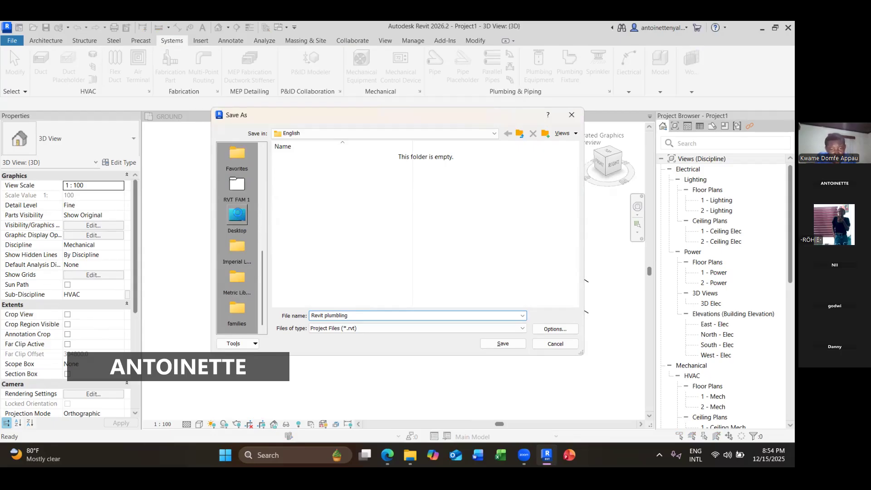
double_click(336, 276)
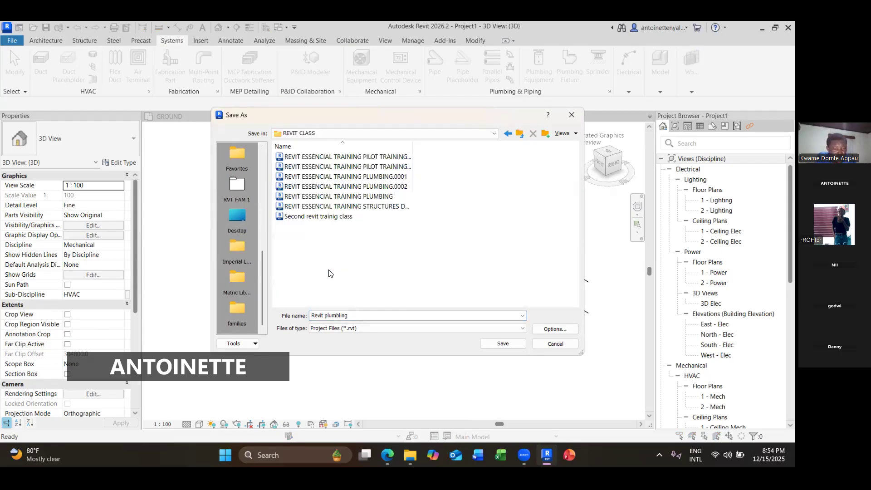
click(502, 344)
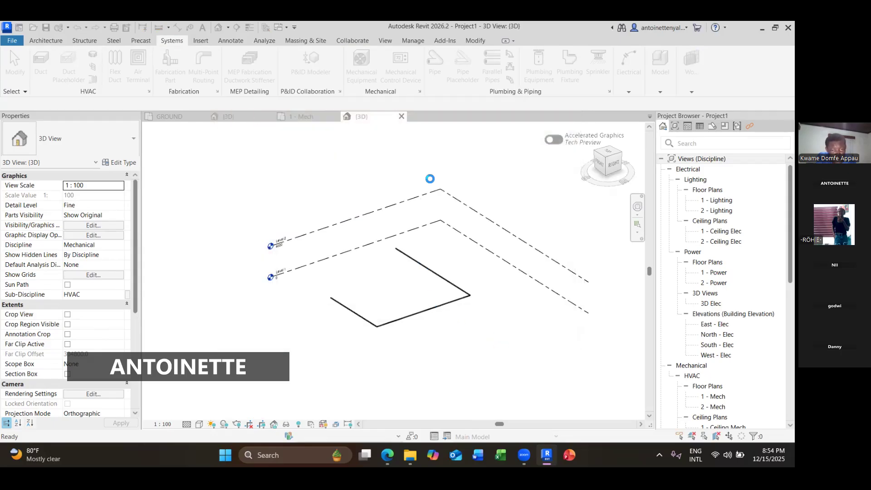
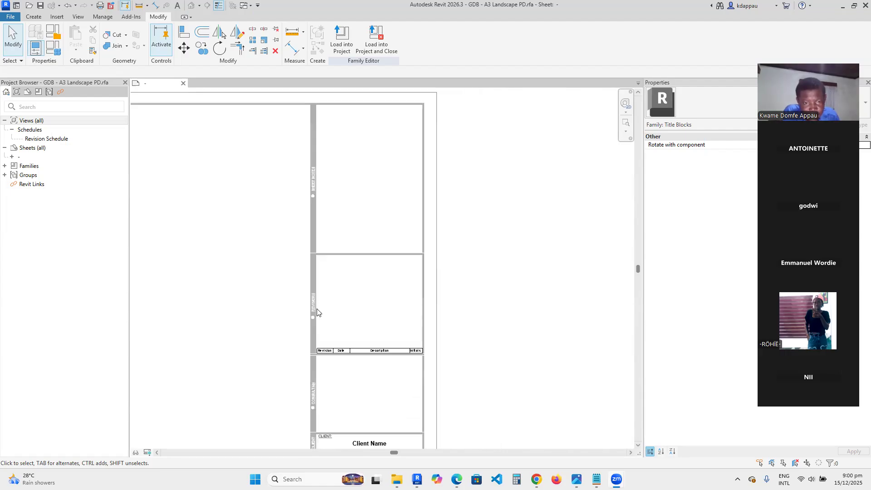
- Zoom around the A3 landscape title block sheet to examine its notes, revisions, client, project and sheet detail panels
scroll(325, 277, down, 5)
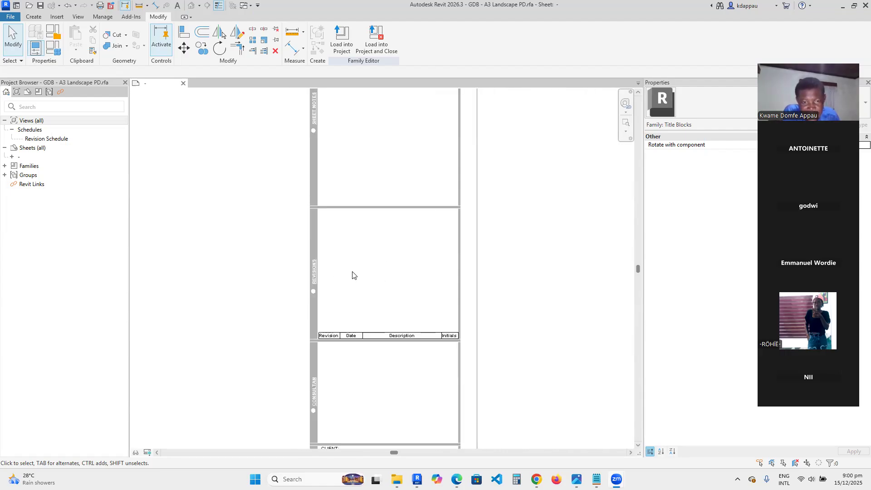
scroll(363, 299, down, 2)
scroll(376, 326, up, 4)
scroll(333, 273, down, 5)
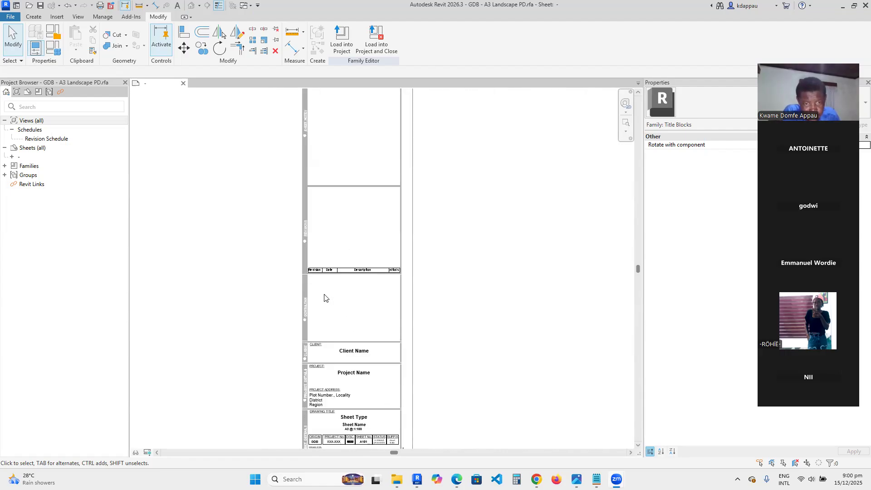
scroll(345, 291, up, 5)
scroll(418, 275, down, 3)
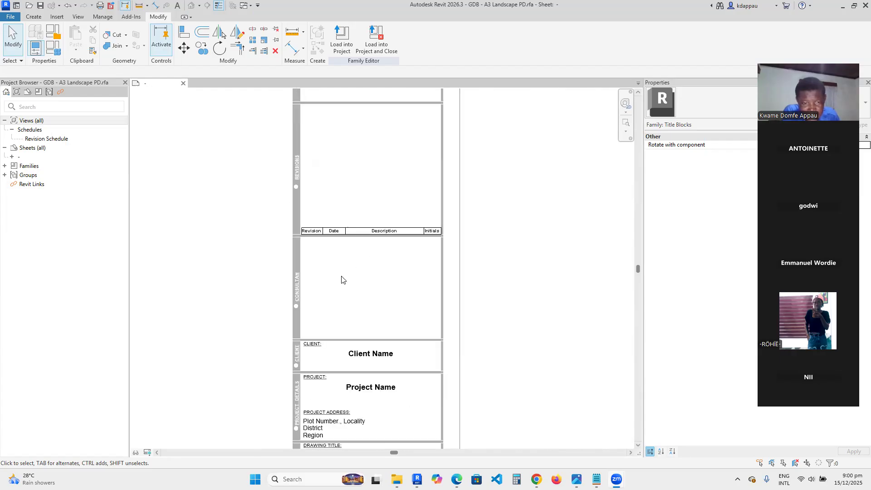
scroll(342, 279, down, 2)
scroll(276, 261, up, 5)
scroll(335, 279, down, 2)
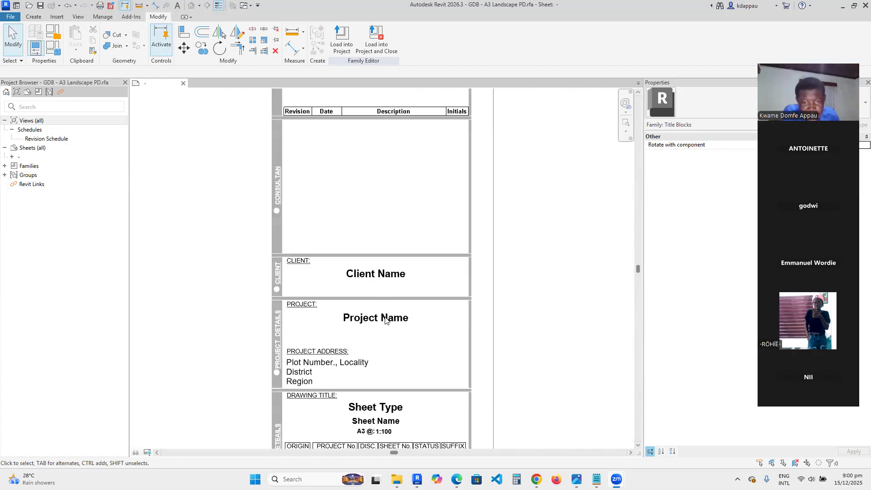
scroll(296, 315, down, 2)
scroll(311, 255, up, 3)
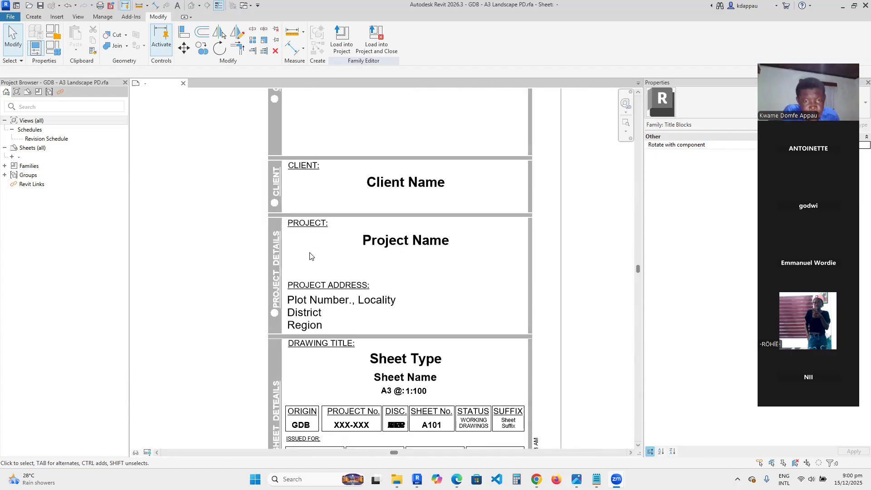
scroll(362, 256, down, 1)
scroll(320, 317, up, 2)
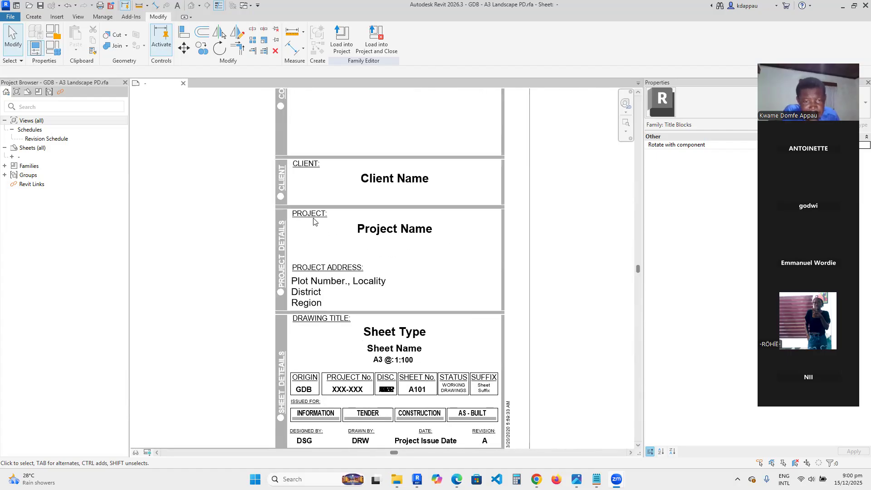
scroll(336, 272, down, 3)
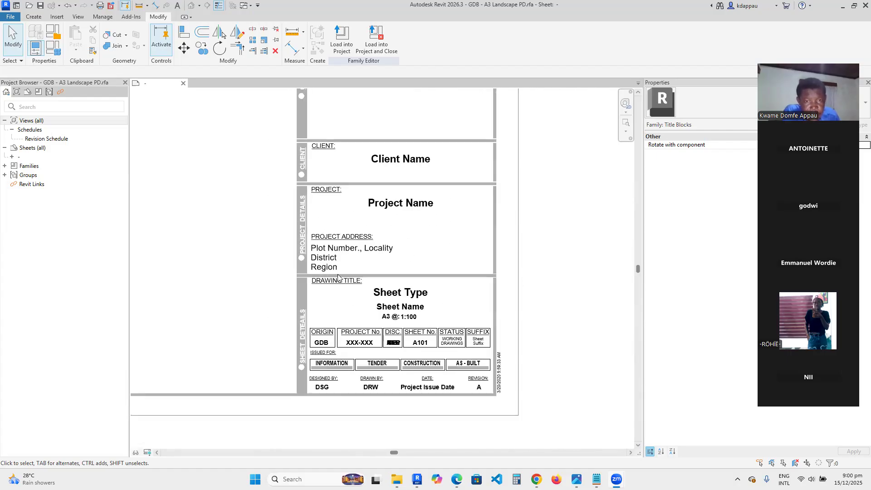
scroll(309, 293, up, 1)
scroll(337, 261, up, 1)
scroll(348, 265, down, 2)
scroll(358, 264, up, 3)
scroll(361, 264, up, 1)
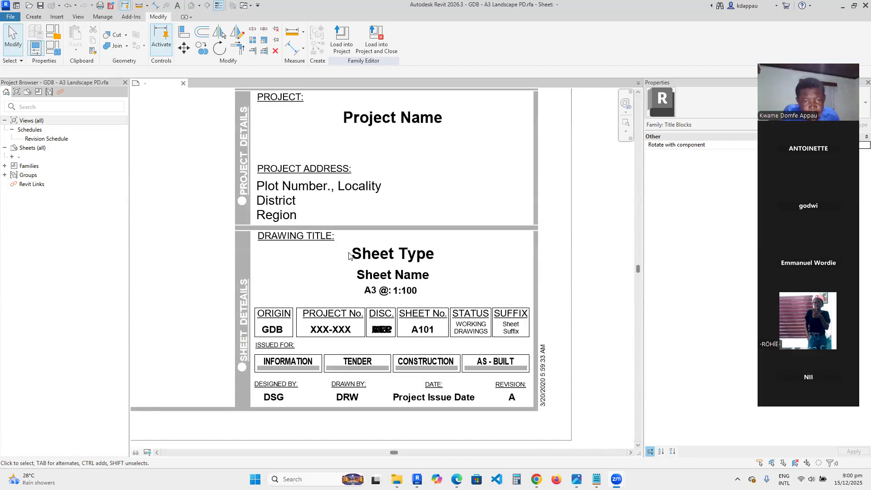
scroll(338, 335, down, 1)
scroll(310, 308, up, 2)
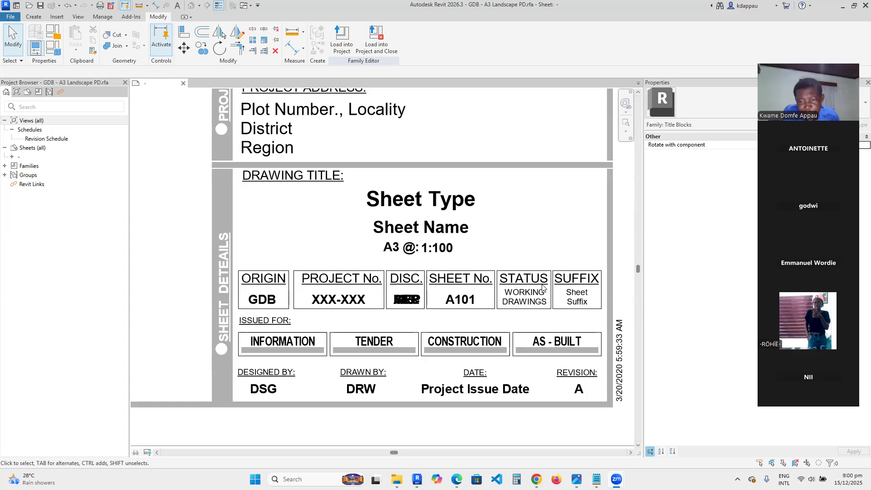
scroll(426, 257, down, 2)
scroll(328, 288, up, 2)
scroll(371, 327, up, 1)
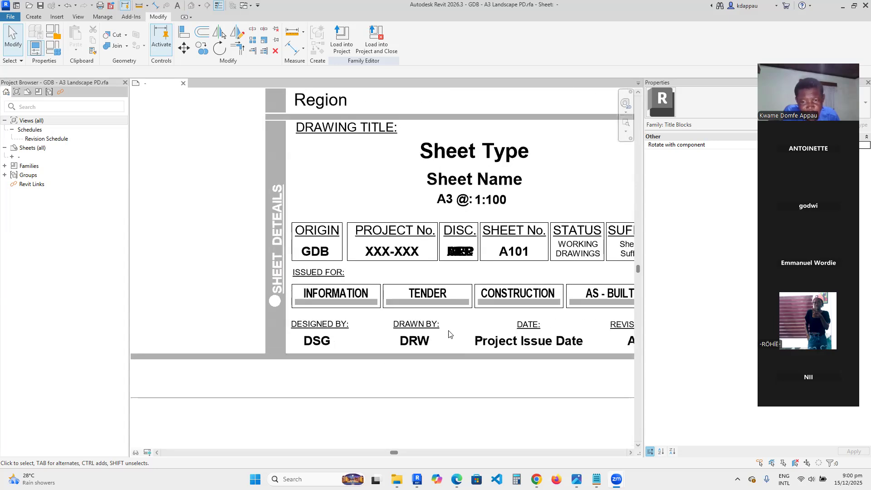
scroll(487, 305, down, 2)
scroll(389, 314, up, 2)
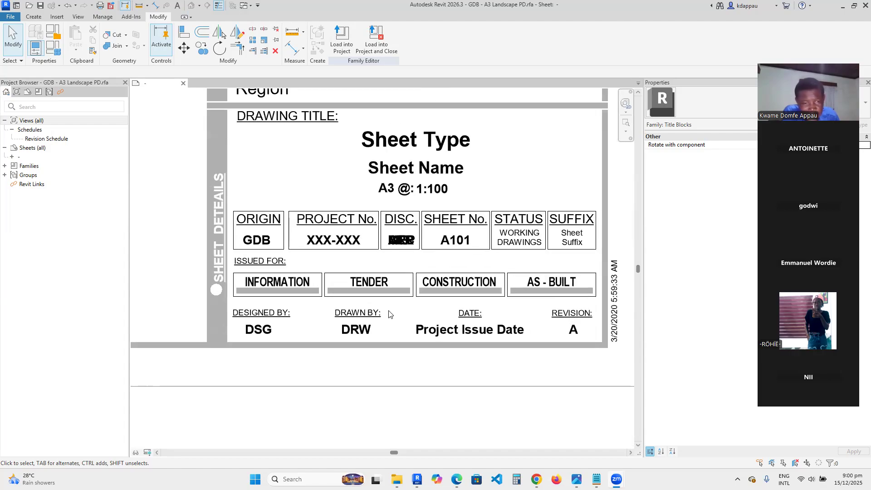
scroll(300, 309, down, 2)
scroll(422, 342, up, 3)
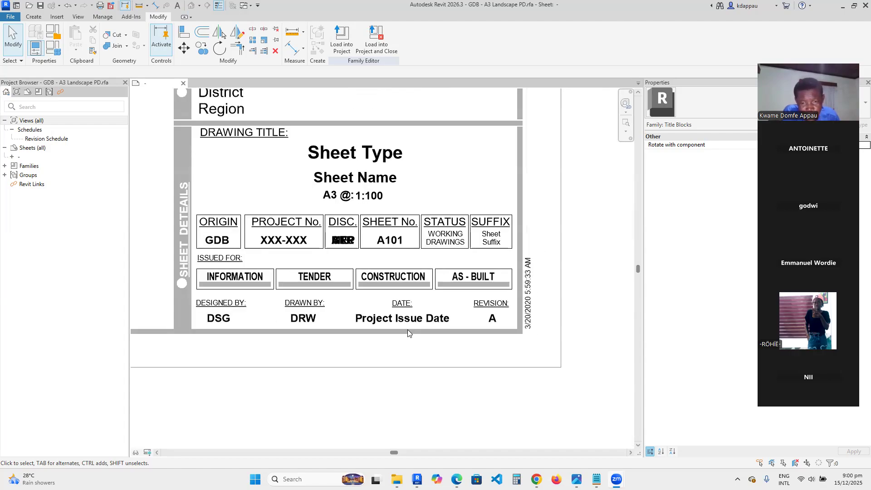
scroll(513, 329, down, 6)
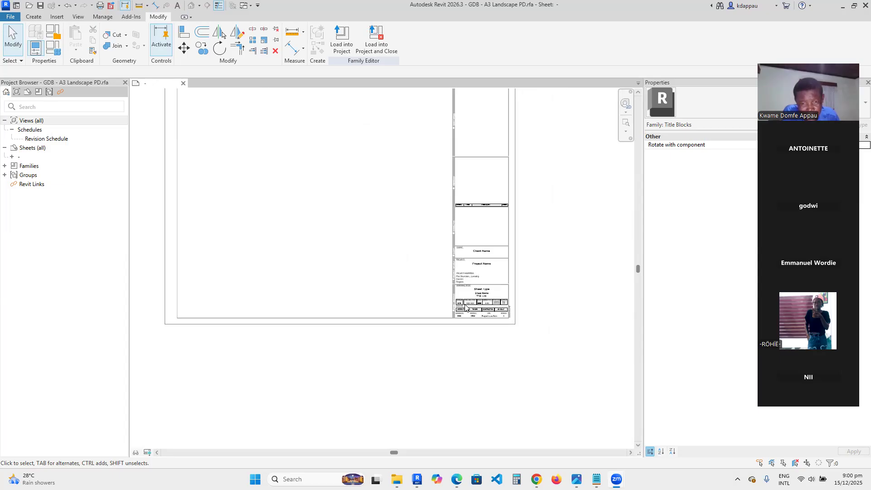
scroll(466, 292, up, 4)
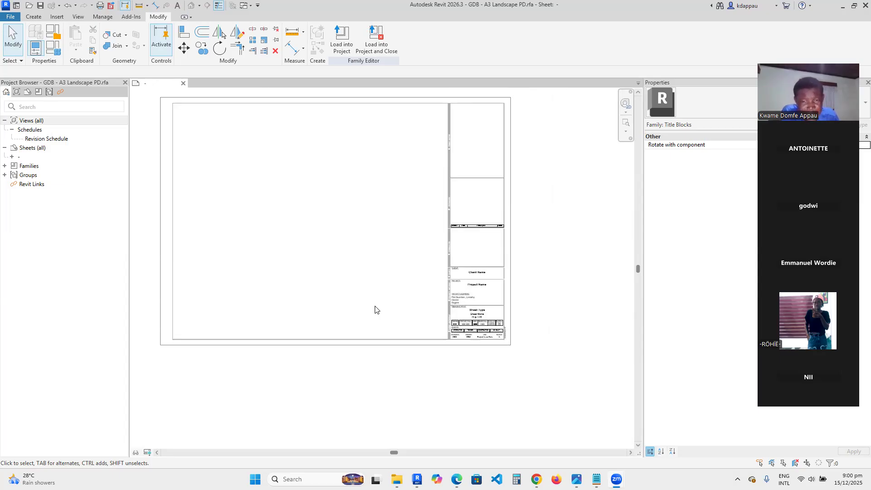
scroll(447, 171, down, 1)
scroll(466, 194, up, 6)
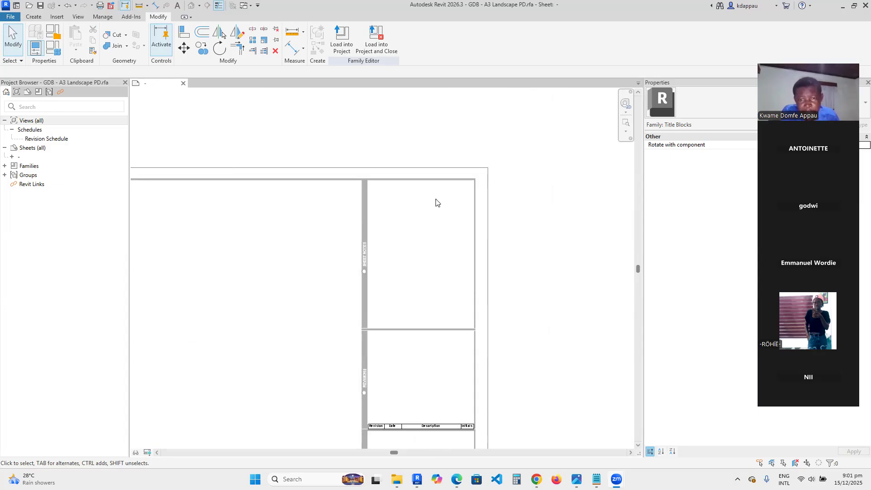
- Select the title block's filled regions and panel text notes to inspect how they are built
click(455, 170)
scroll(384, 217, down, 1)
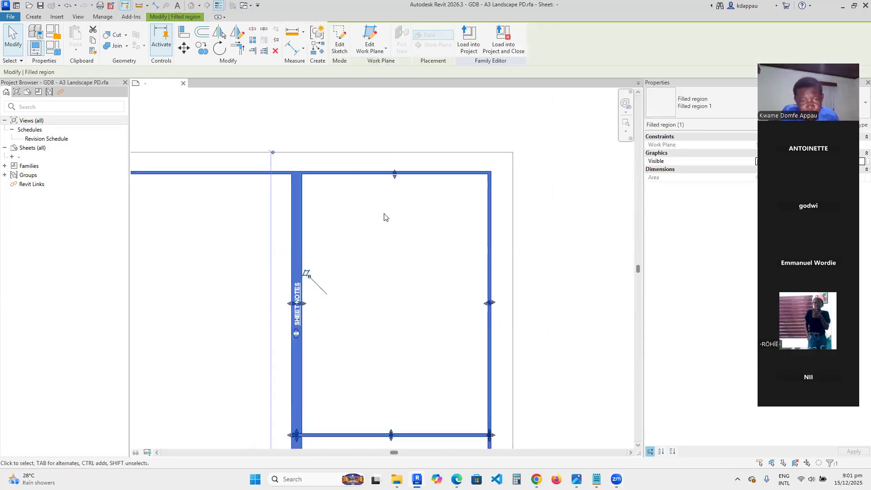
scroll(384, 217, down, 4)
scroll(239, 320, up, 5)
scroll(253, 316, down, 4)
scroll(441, 398, up, 5)
click(331, 281)
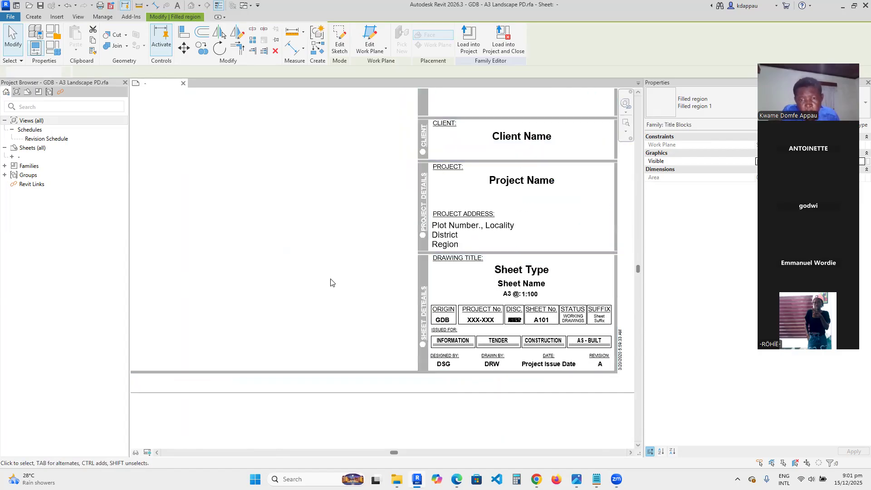
scroll(321, 353, down, 2)
scroll(432, 312, up, 3)
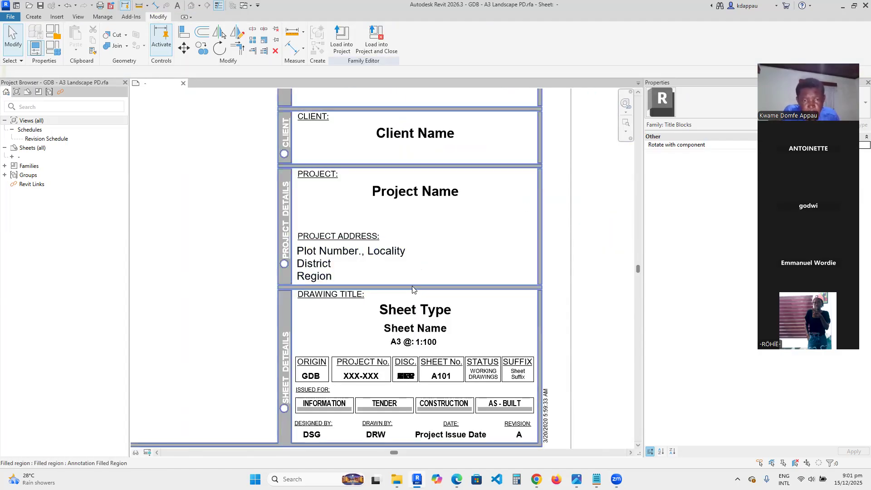
click(411, 288)
scroll(412, 288, down, 3)
scroll(341, 271, up, 3)
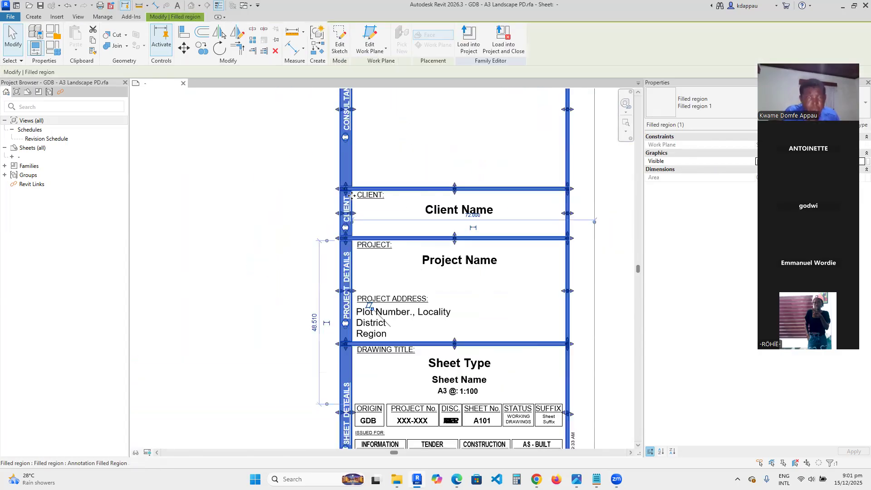
scroll(341, 271, down, 3)
scroll(331, 226, up, 3)
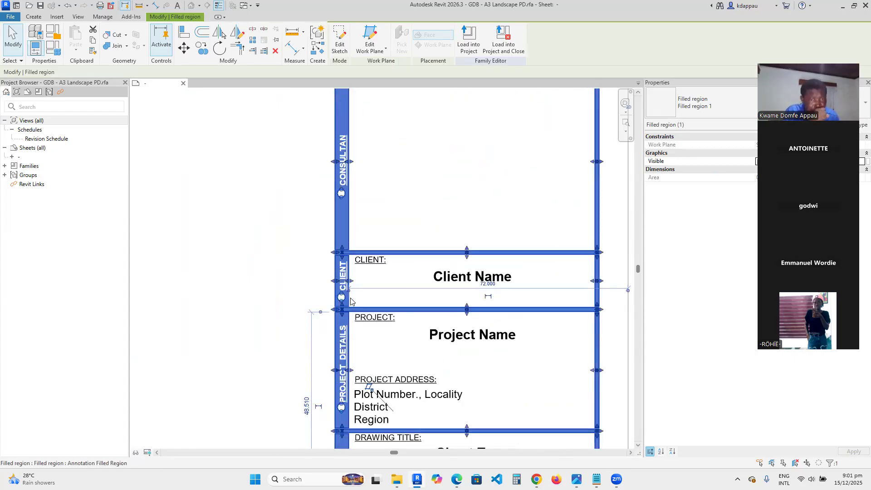
scroll(325, 217, down, 1)
scroll(324, 216, up, 5)
click(325, 217)
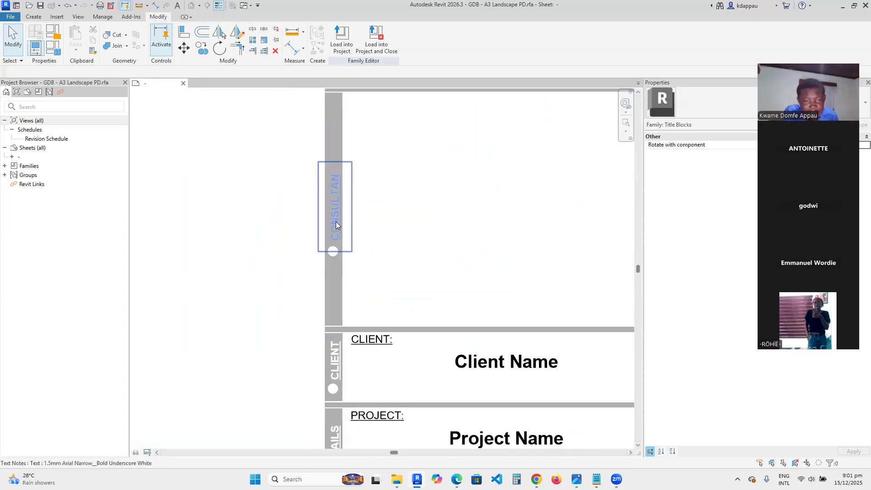
click(348, 243)
scroll(343, 245, down, 3)
scroll(338, 213, up, 1)
scroll(348, 196, down, 2)
scroll(345, 190, up, 2)
scroll(343, 188, up, 4)
click(344, 188)
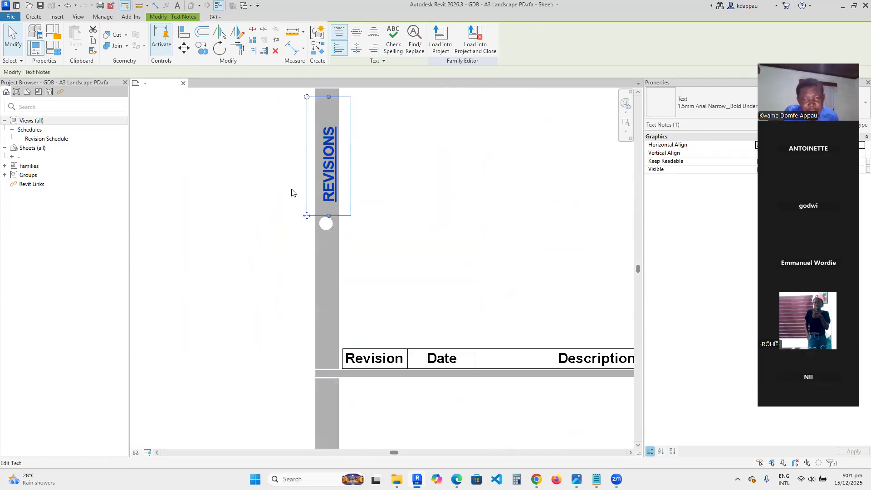
click(291, 189)
scroll(341, 161, down, 6)
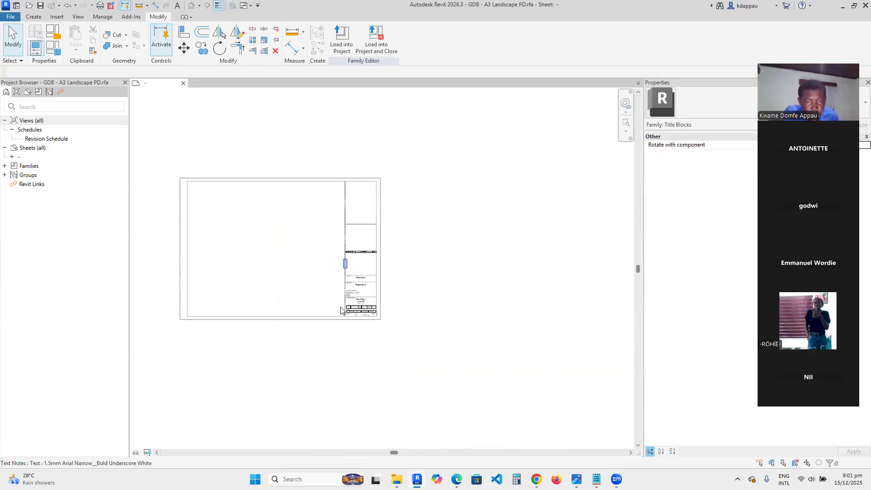
scroll(371, 314, up, 8)
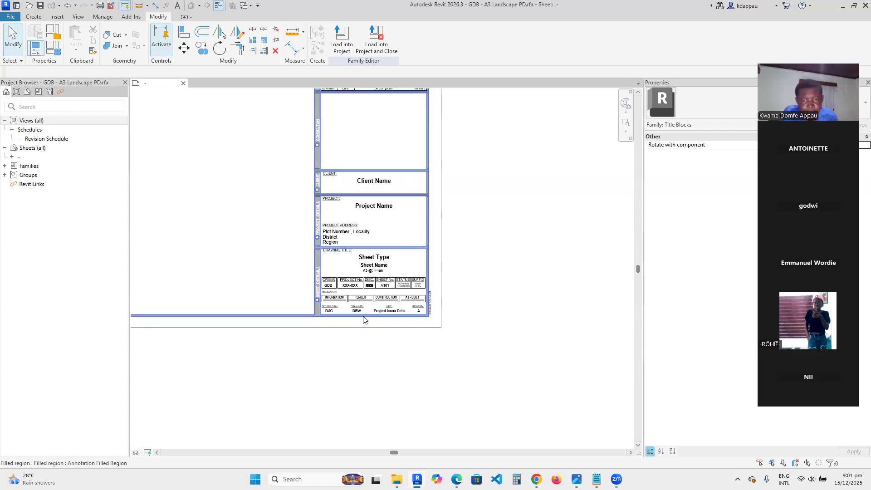
scroll(412, 352, down, 8)
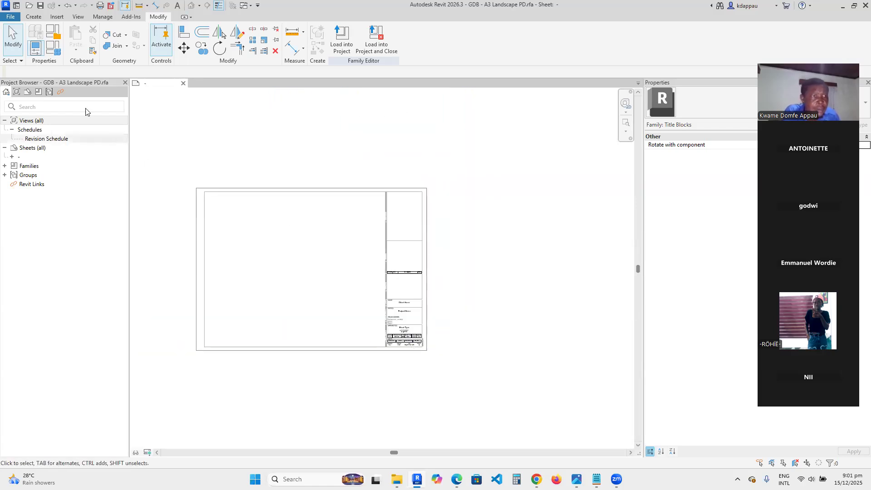
- Open the Plumbing.rvt project from the recent documents, cancelling the save of the title block family
click(10, 17)
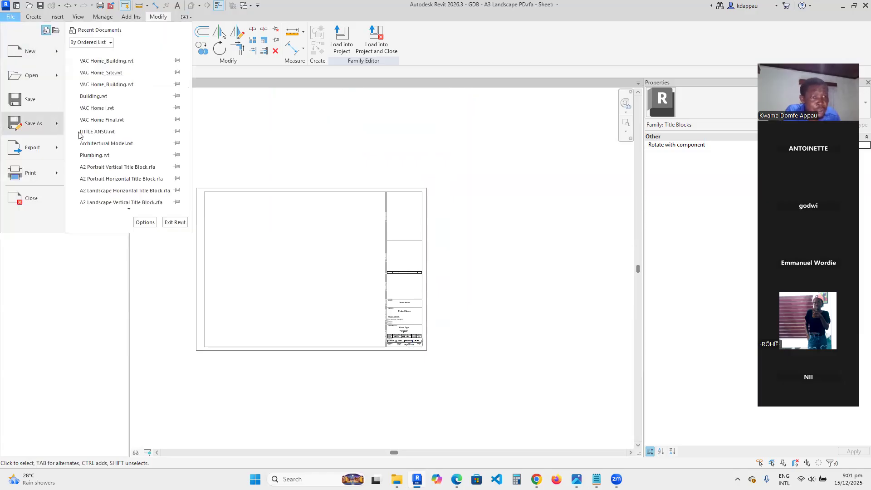
scroll(115, 218, down, 2)
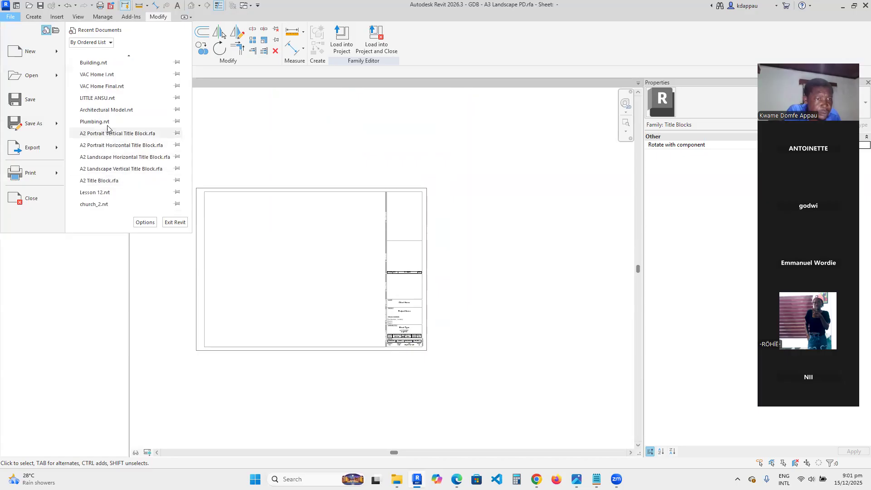
click(106, 120)
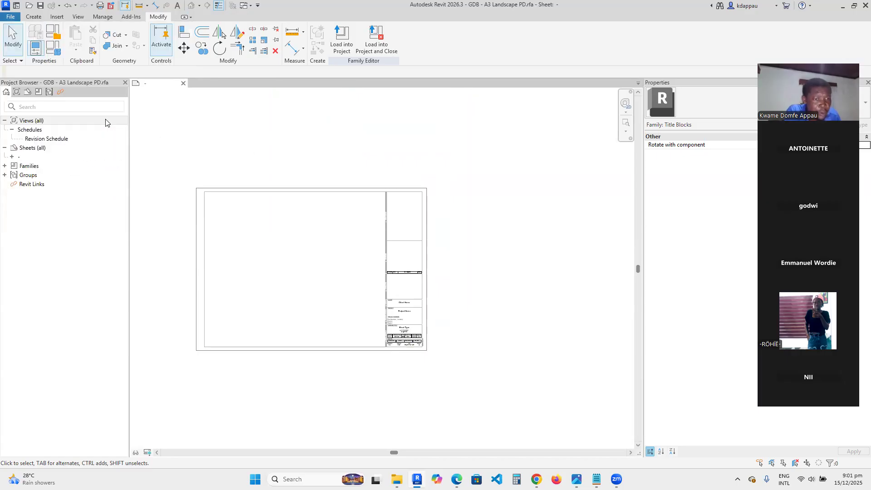
click(397, 213)
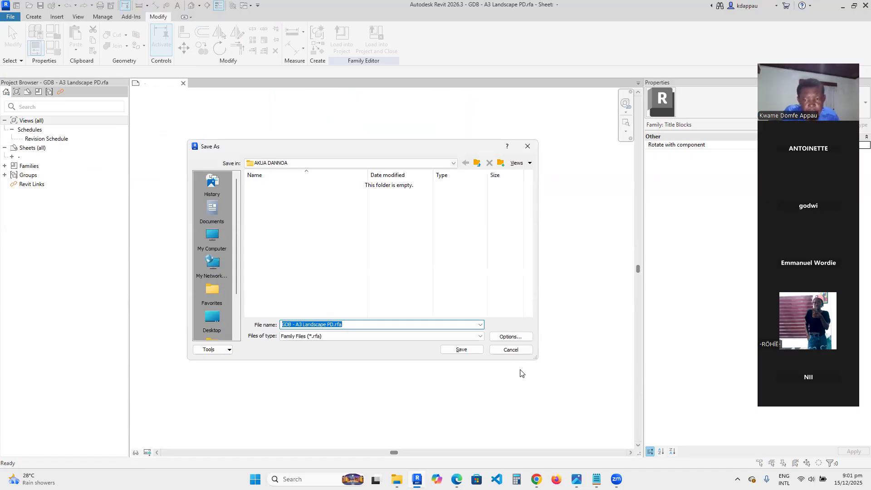
click(511, 349)
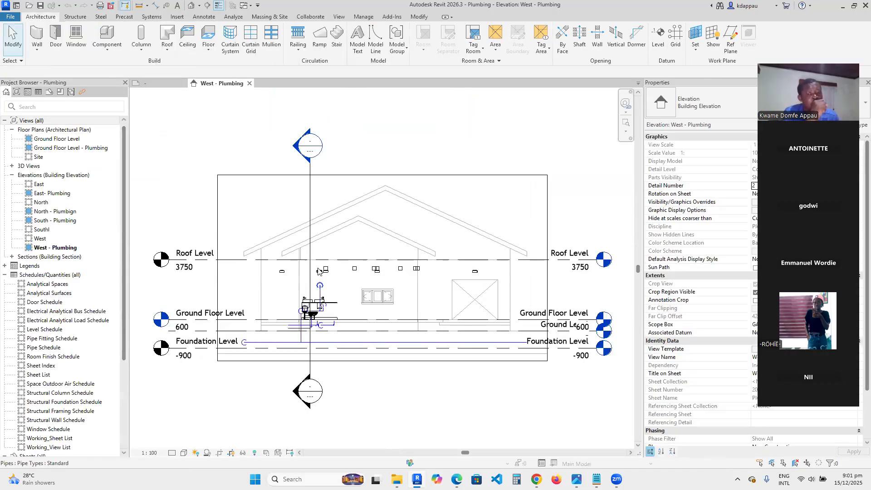
- Load the A3 Landscape title block family into the Plumbing project and open the 20-10.01 - Floor Plans sheet
scroll(319, 271, down, 2)
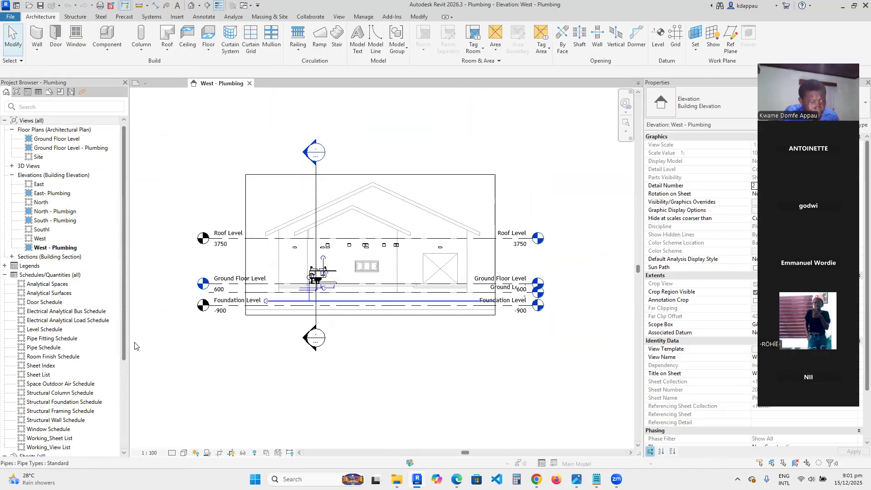
scroll(52, 286, down, 5)
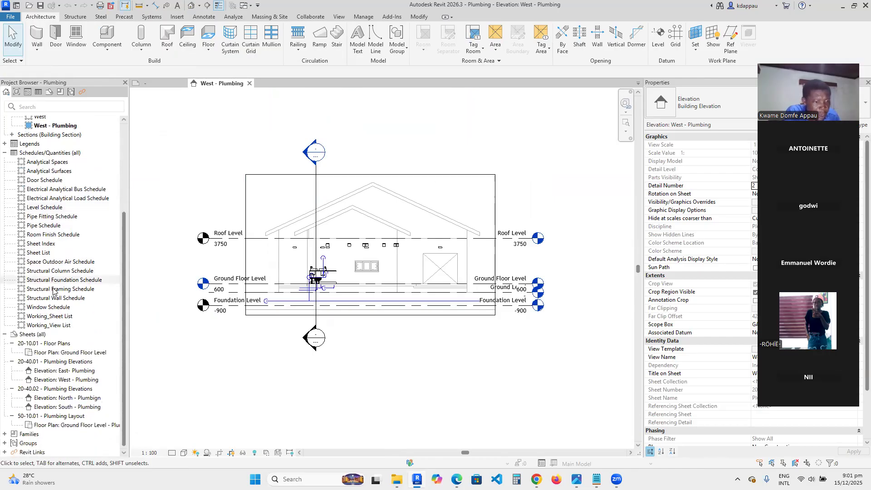
click(162, 86)
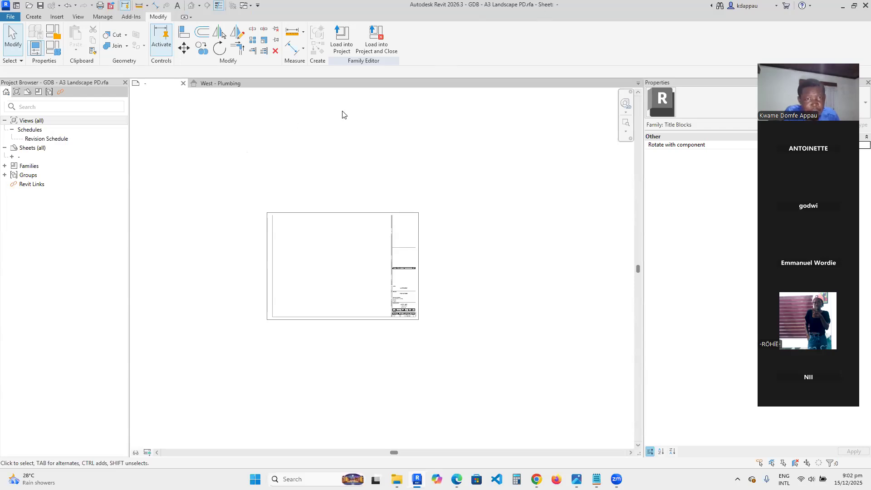
click(340, 36)
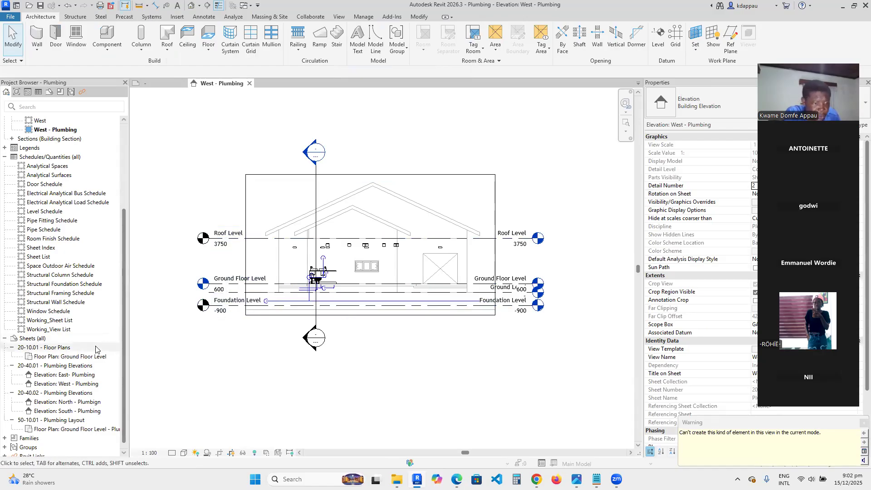
double_click(50, 348)
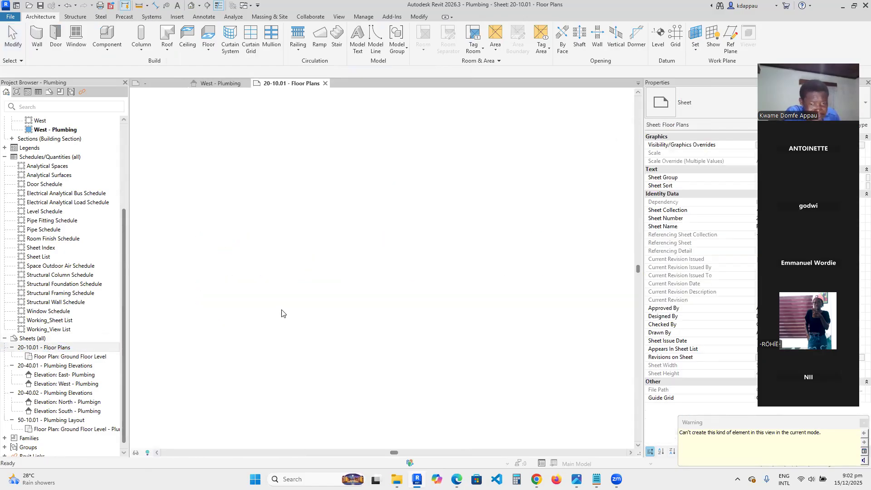
- Select the sheet's title block and change its type to GDB - A3 Landscape PD
scroll(492, 315, up, 5)
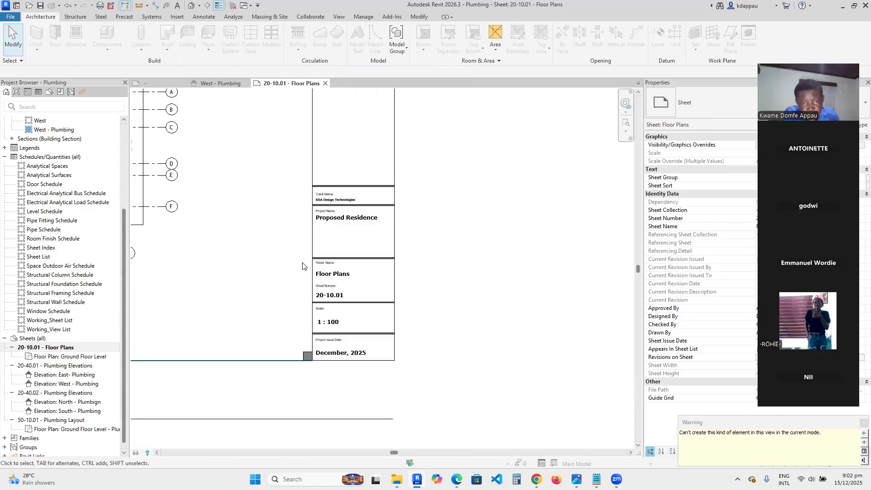
scroll(332, 265, up, 2)
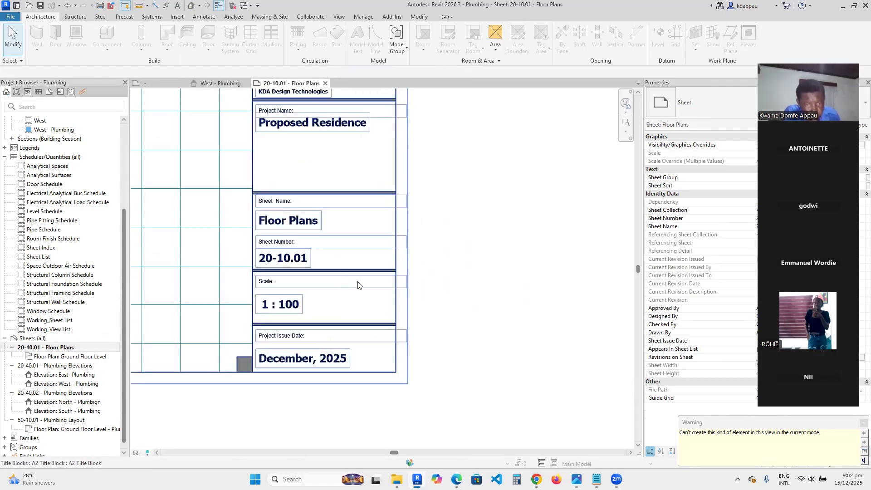
click(362, 301)
scroll(363, 303, down, 6)
scroll(521, 276, up, 3)
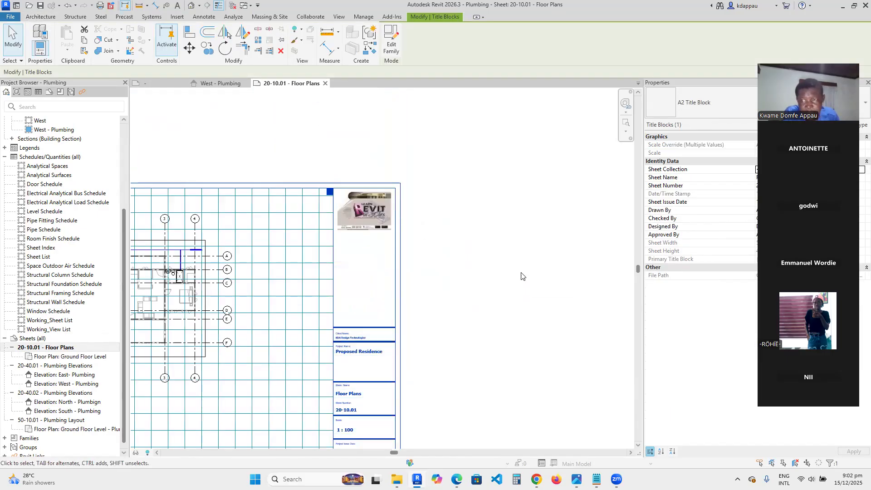
click(713, 104)
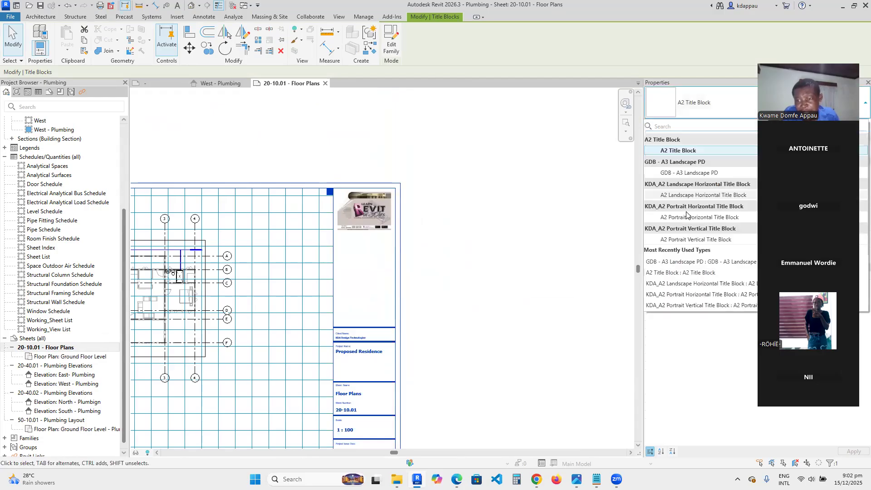
click(698, 173)
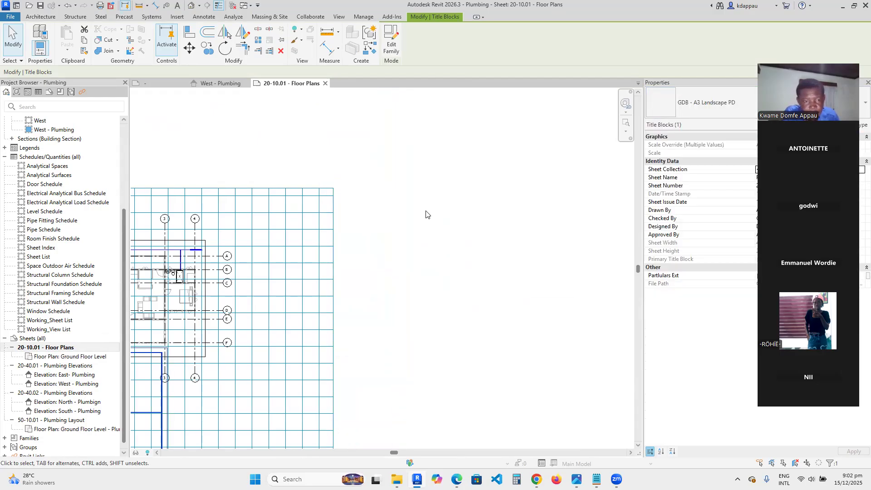
- Move the sheet's guide grid over the new A3 title block's drawing area
scroll(425, 211, down, 5)
click(283, 335)
scroll(352, 279, up, 6)
scroll(331, 300, up, 2)
scroll(453, 301, down, 8)
scroll(412, 273, up, 3)
drag(234, 203, 243, 184)
click(221, 206)
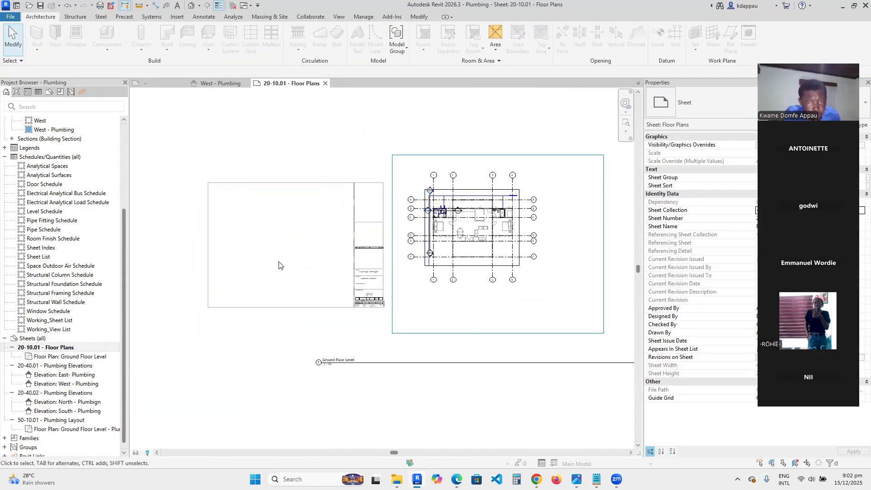
scroll(205, 211, up, 2)
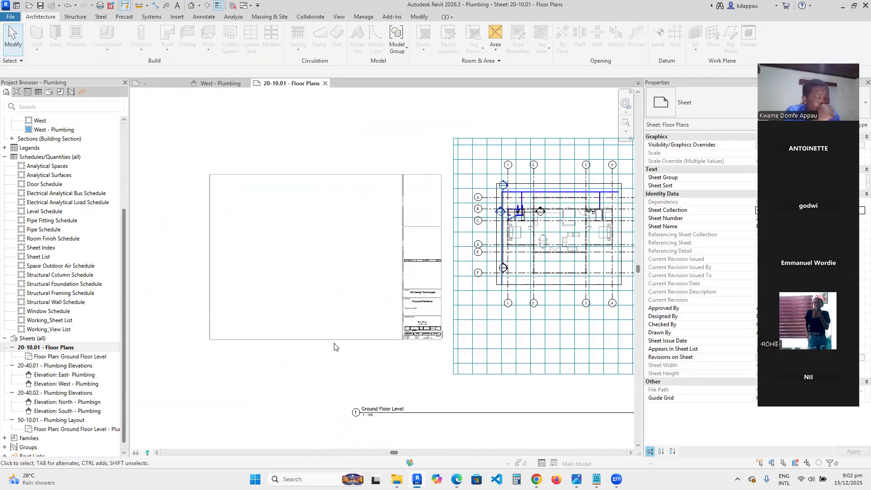
scroll(417, 348, down, 2)
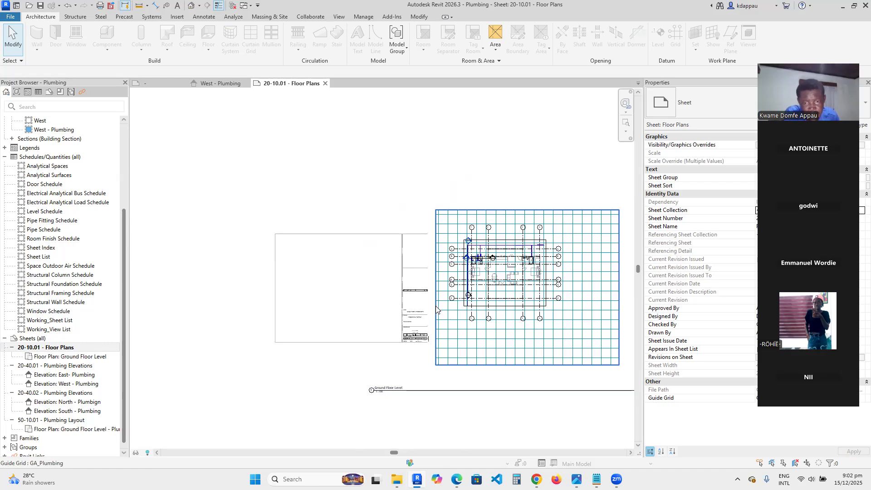
click(435, 286)
drag(434, 286, 202, 271)
scroll(260, 286, up, 5)
scroll(219, 284, down, 5)
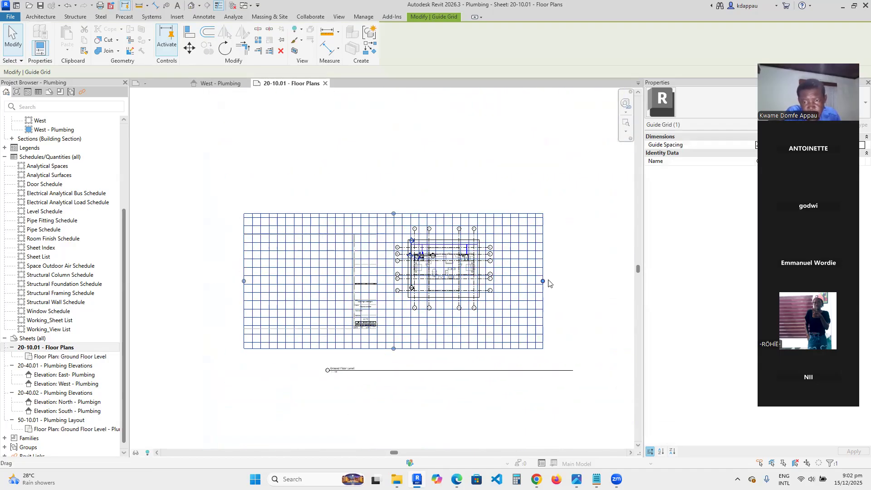
- Resize the guide grid by its edge handles to fit within the title block's drawing area
drag(549, 283, 505, 285)
drag(394, 281, 400, 313)
scroll(393, 282, up, 5)
scroll(326, 285, up, 5)
scroll(369, 298, up, 3)
scroll(365, 286, up, 5)
scroll(431, 312, down, 8)
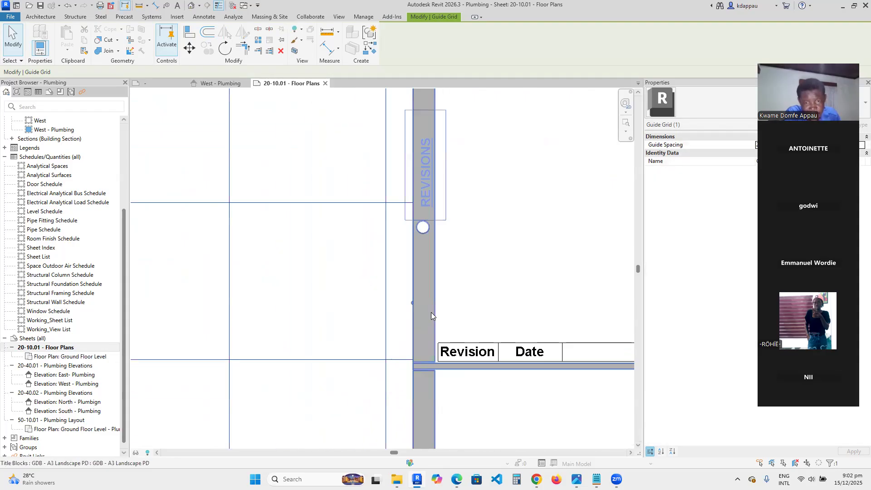
scroll(372, 226, up, 9)
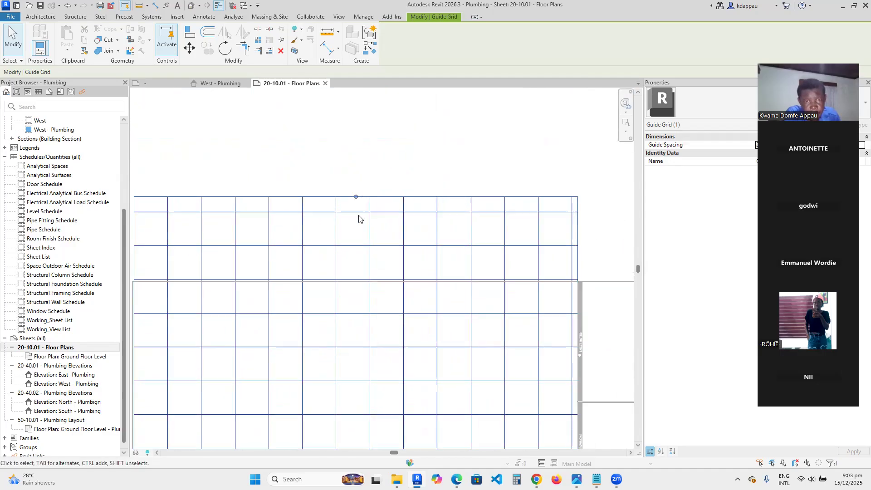
drag(355, 193, 356, 283)
scroll(356, 279, up, 5)
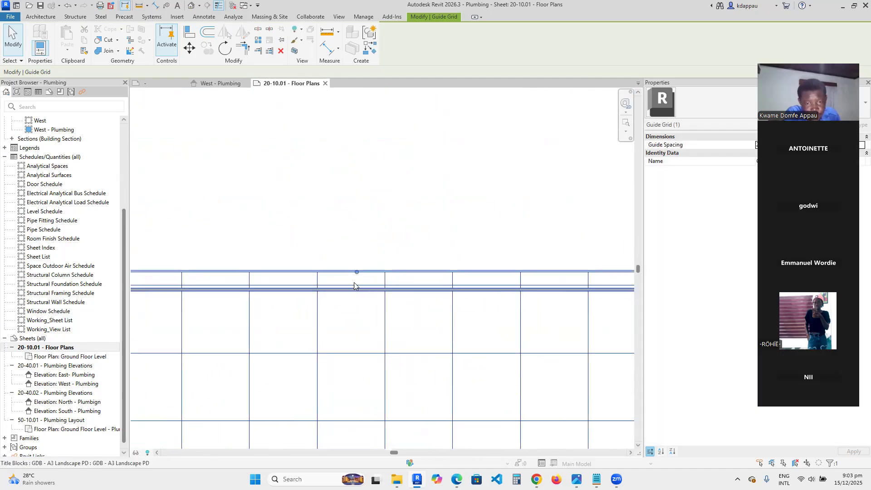
drag(359, 252, 356, 302)
scroll(388, 272, down, 6)
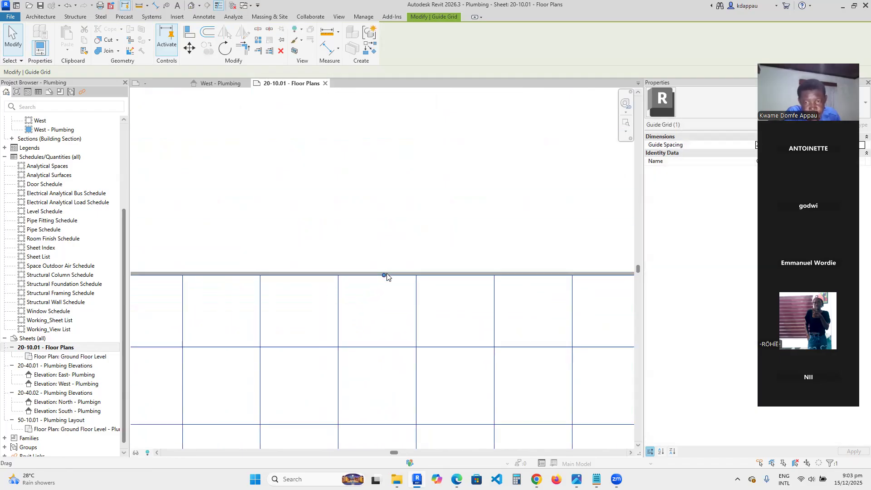
scroll(386, 409, up, 6)
drag(391, 407, 363, 306)
scroll(415, 321, down, 8)
key(Escape)
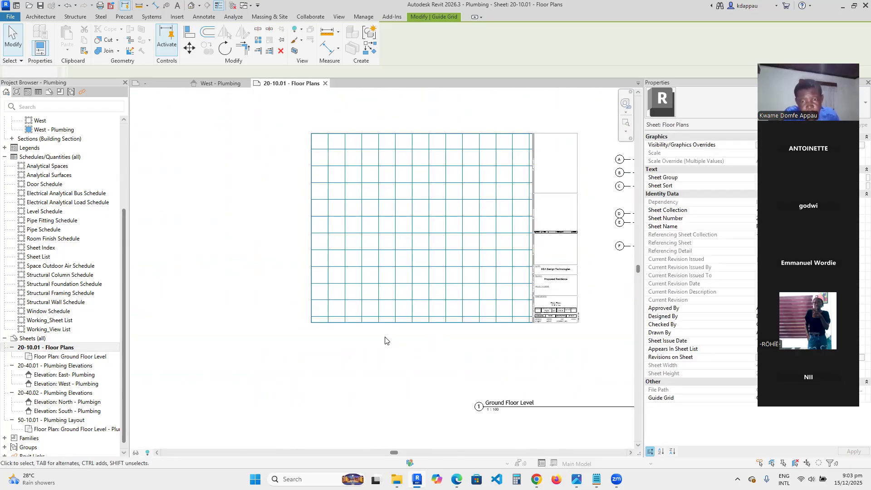
- Move the Ground Floor Level plan viewport into the title block's drawing area
scroll(438, 286, up, 4)
drag(480, 288, 360, 300)
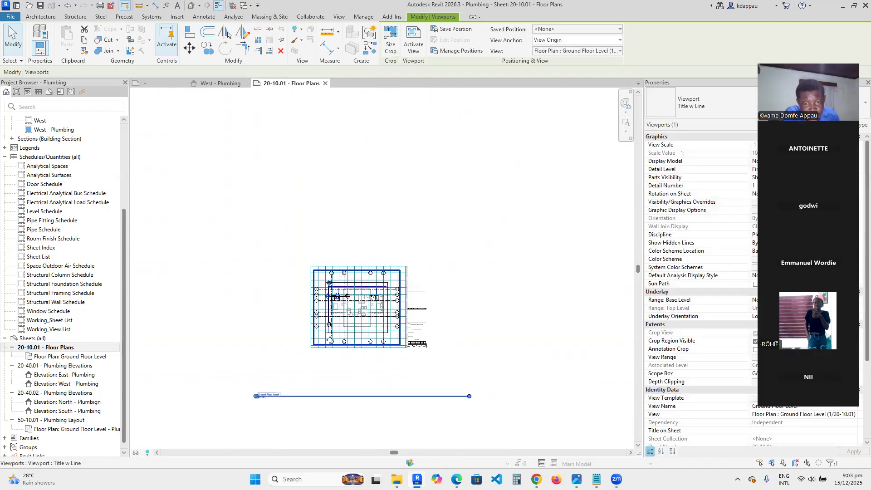
scroll(293, 397, up, 2)
click(229, 421)
click(334, 325)
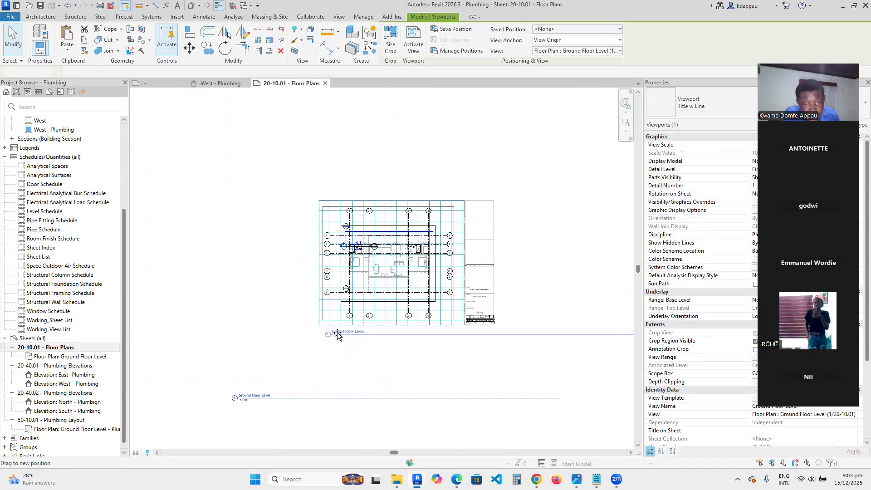
scroll(340, 331, up, 5)
scroll(345, 331, up, 3)
drag(341, 358, 429, 316)
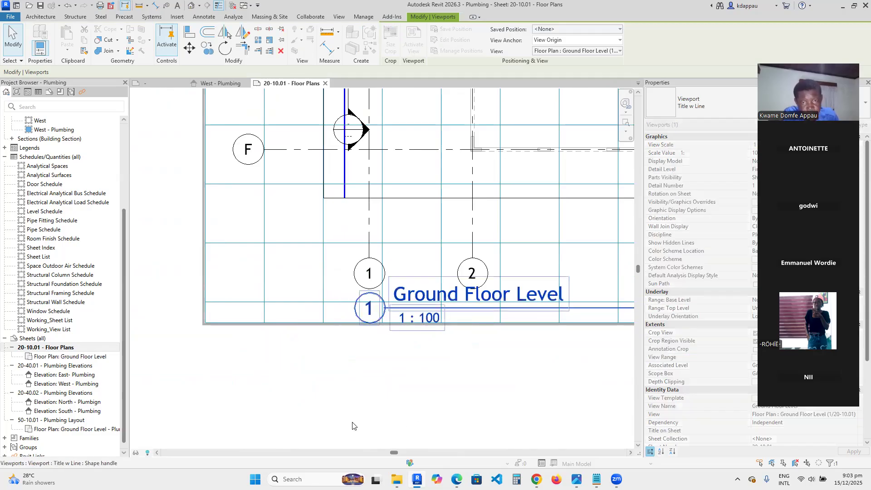
scroll(352, 426, down, 5)
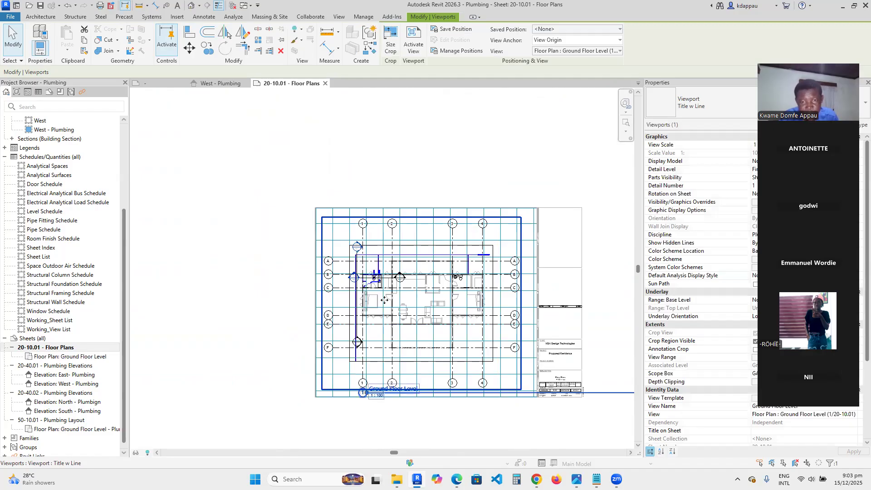
- Nudge the viewport up and to the right to centre it within the sheet border
key(Up)
key(Up)
key(Up)
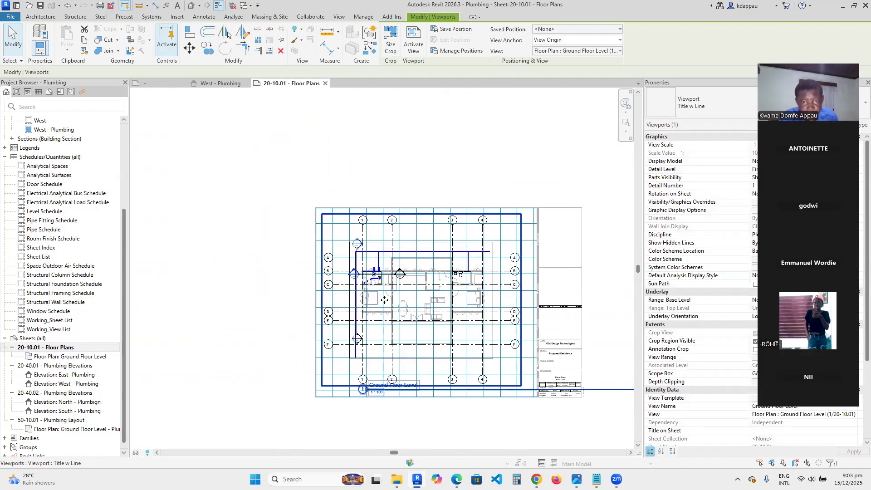
key(Right)
key(Right)
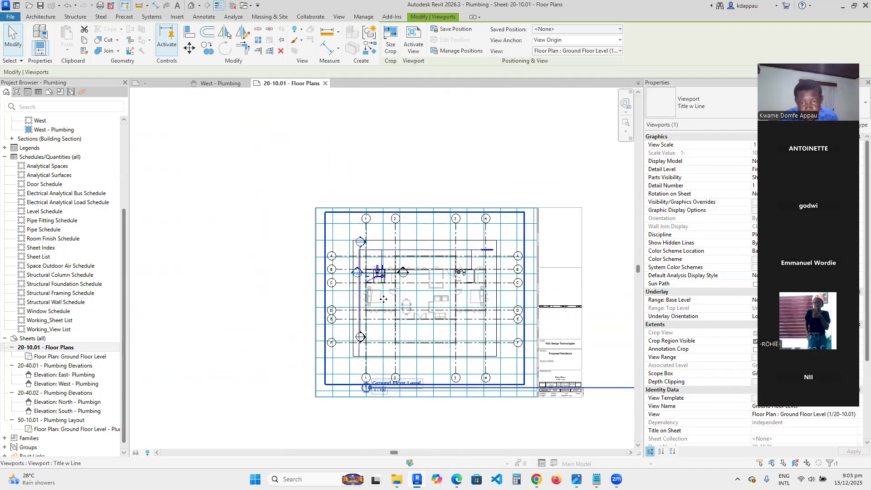
- Reposition the viewport's title label and shorten its title line to match the Ground Floor Level text
click(217, 239)
scroll(303, 301, up, 5)
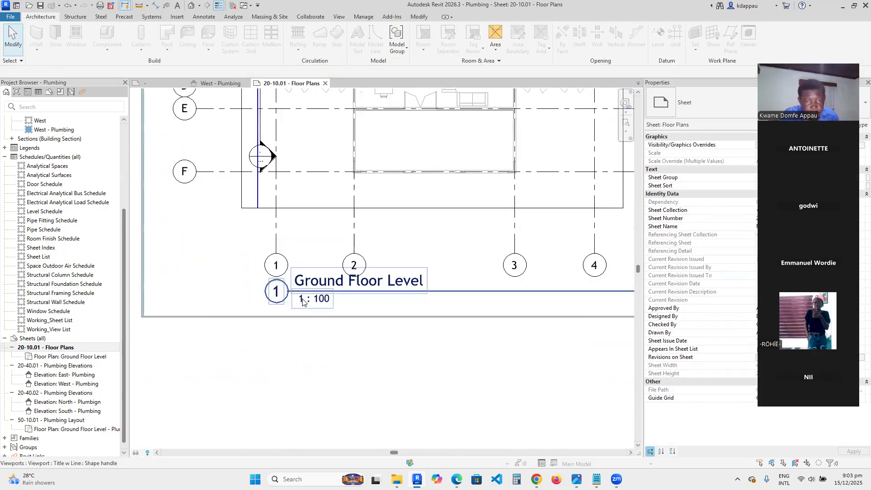
click(302, 301)
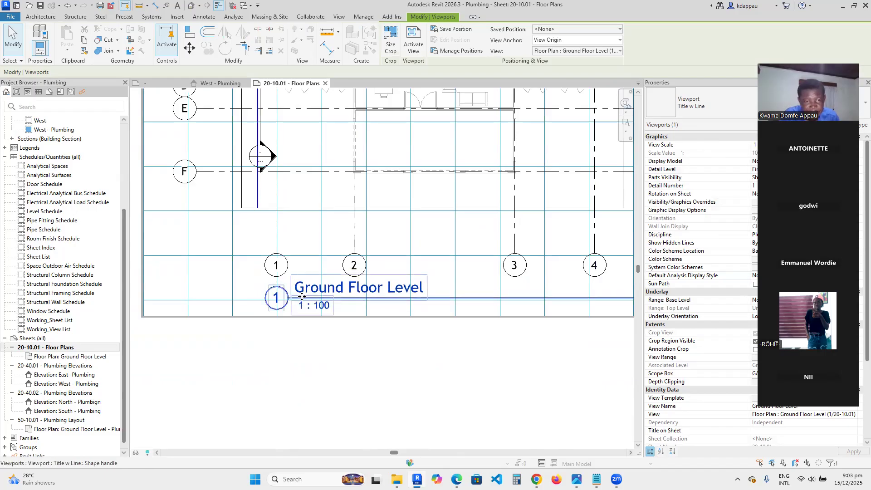
click(286, 413)
scroll(283, 352, down, 3)
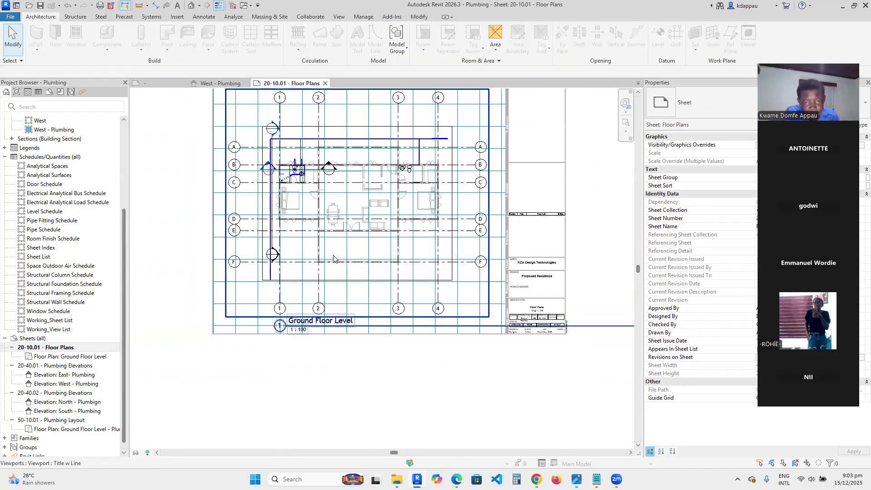
click(366, 263)
scroll(367, 262, down, 3)
scroll(472, 305, down, 2)
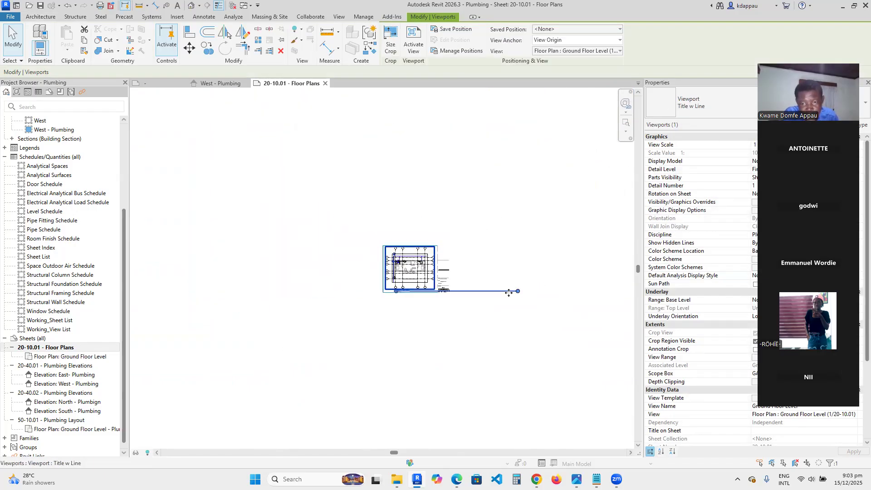
scroll(408, 298, up, 10)
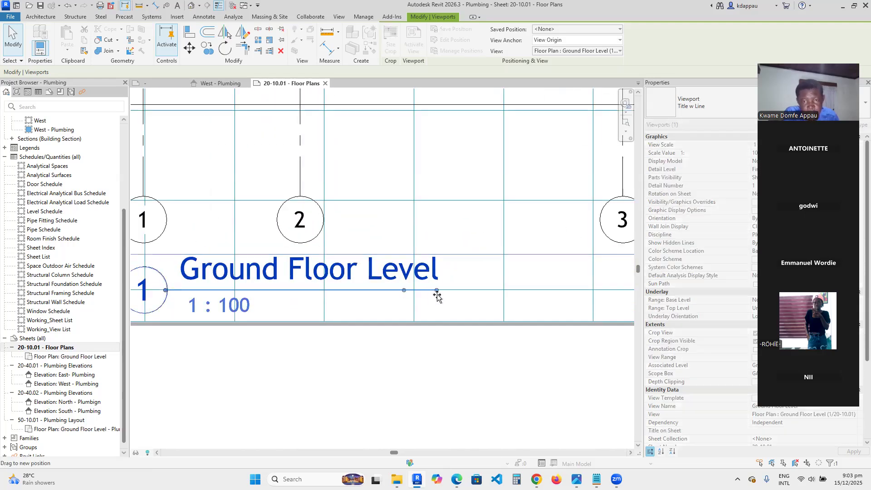
key(Escape)
scroll(340, 329, down, 3)
scroll(344, 326, down, 4)
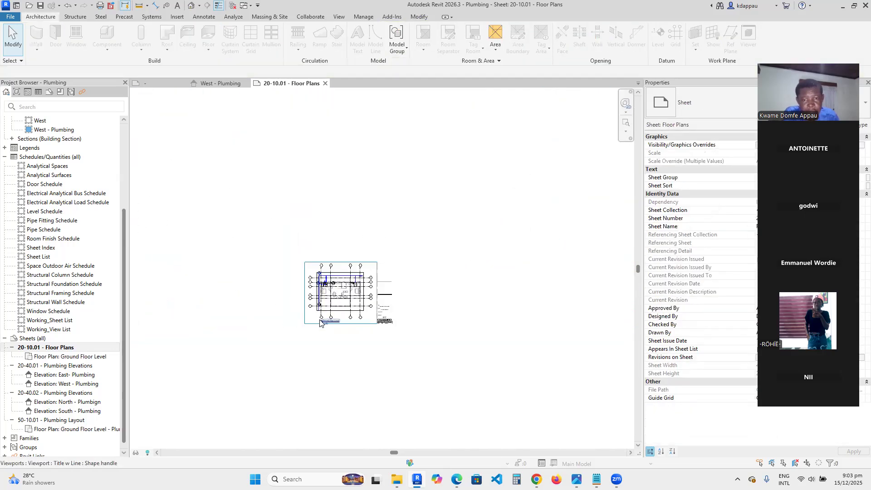
scroll(345, 326, up, 2)
scroll(290, 300, up, 2)
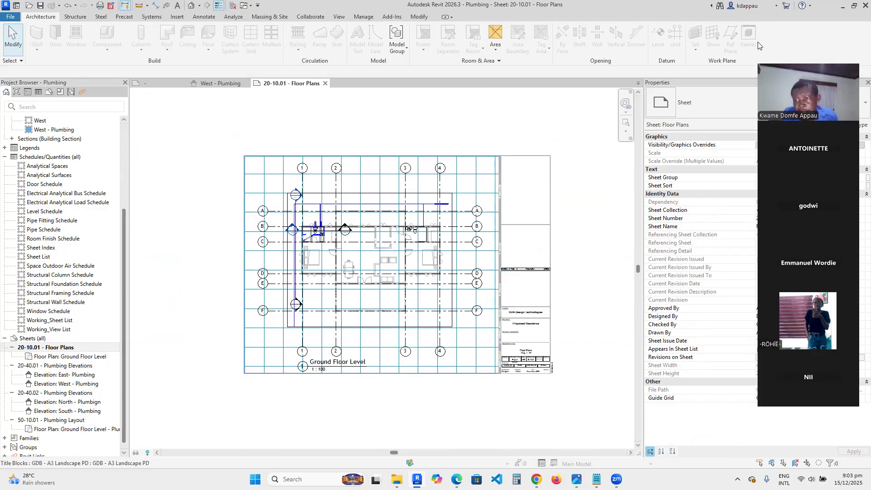
- Set the sheet's Guide Grid property to <None>
click(804, 401)
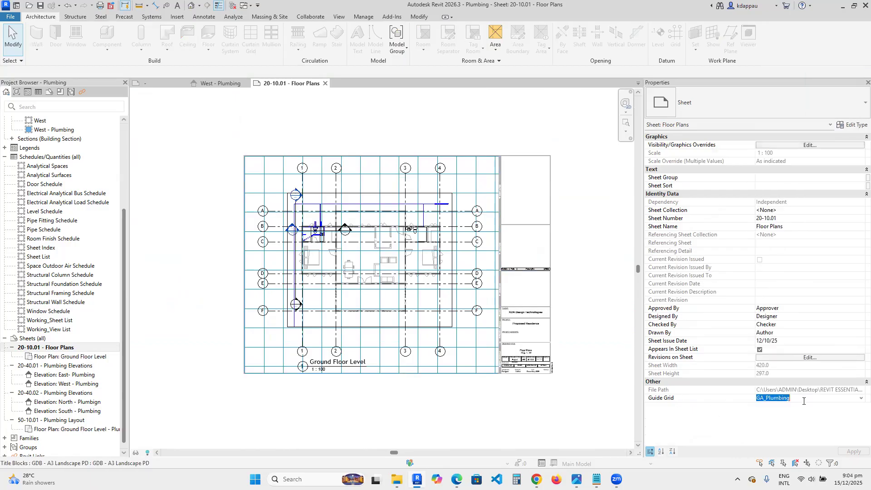
click(857, 399)
click(775, 405)
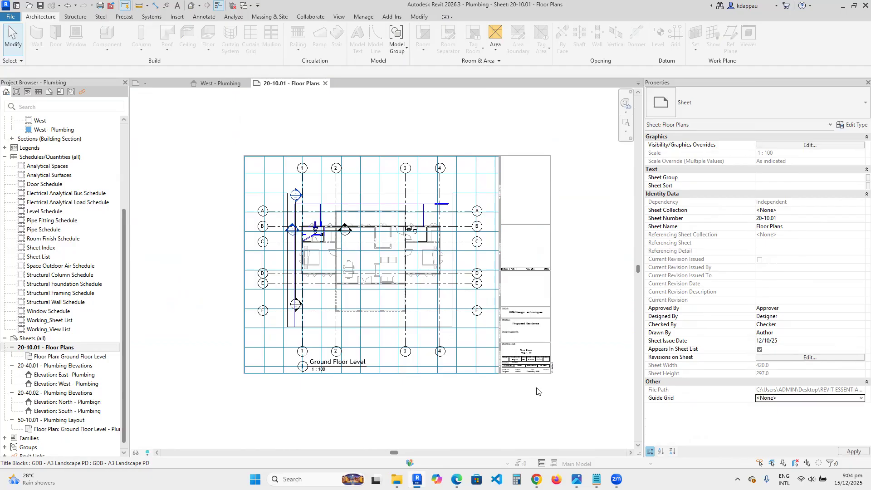
- Zoom around the sheet to review the plan viewport within the new title block
scroll(306, 227, up, 3)
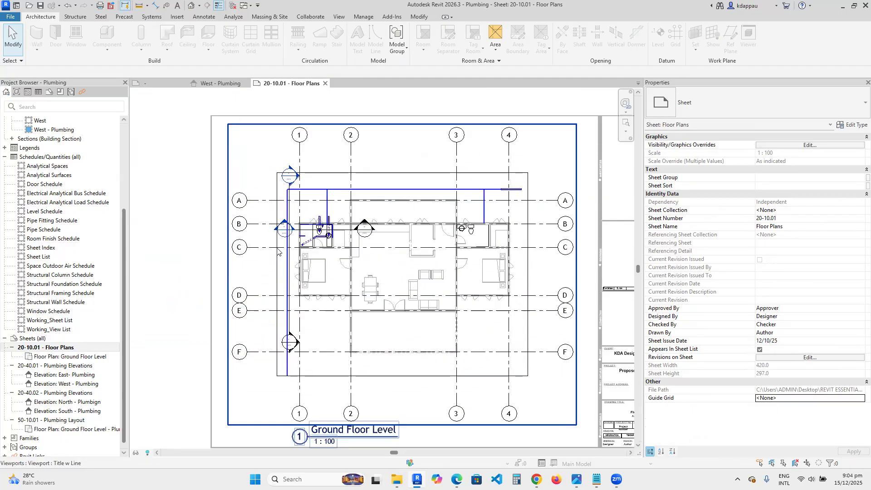
scroll(313, 255, down, 4)
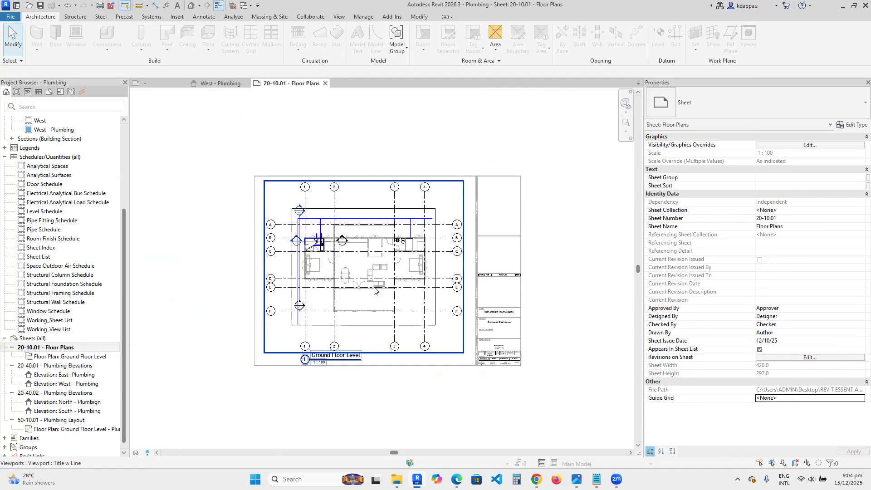
scroll(371, 305, down, 2)
scroll(335, 297, up, 2)
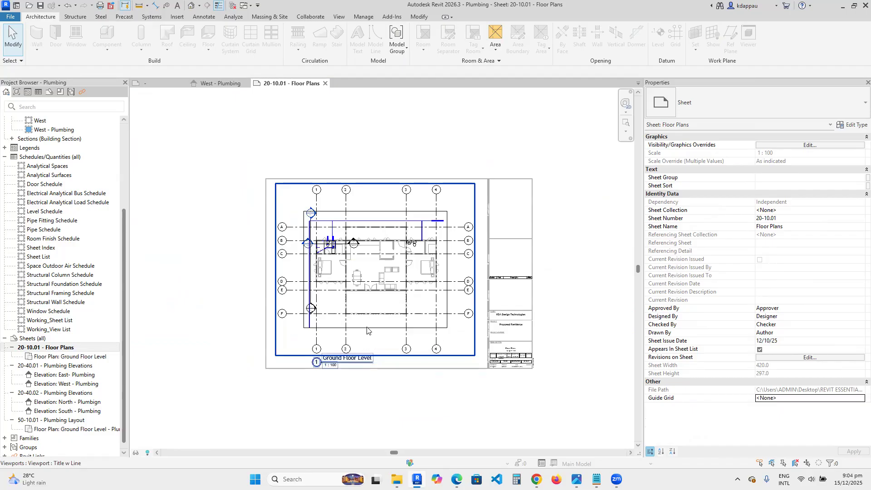
scroll(342, 340, up, 2)
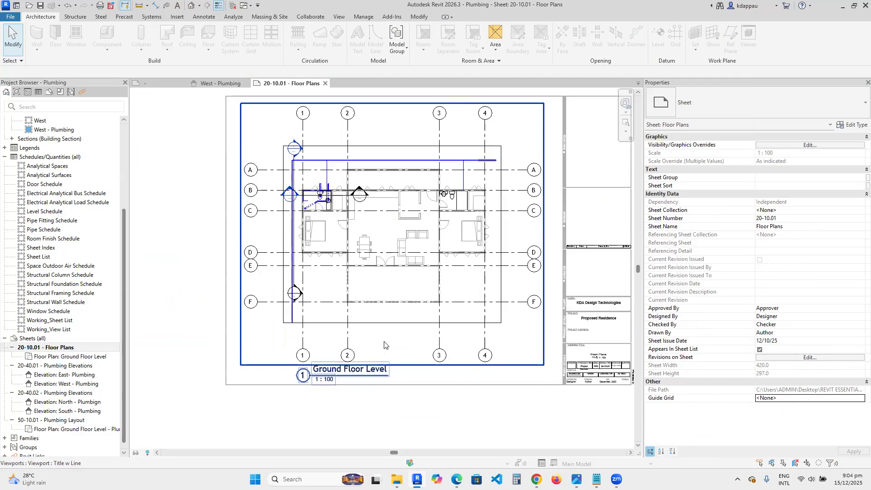
scroll(385, 345, down, 3)
scroll(397, 347, up, 2)
scroll(331, 320, down, 3)
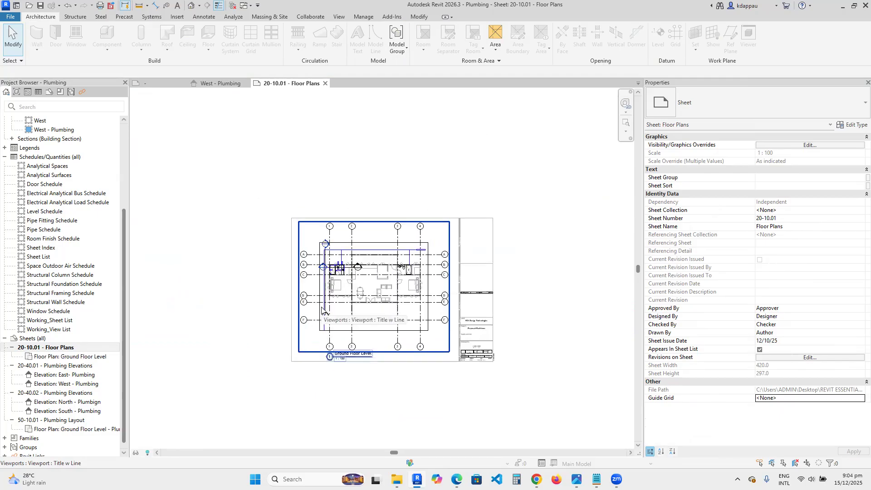
scroll(313, 307, up, 3)
scroll(311, 305, down, 3)
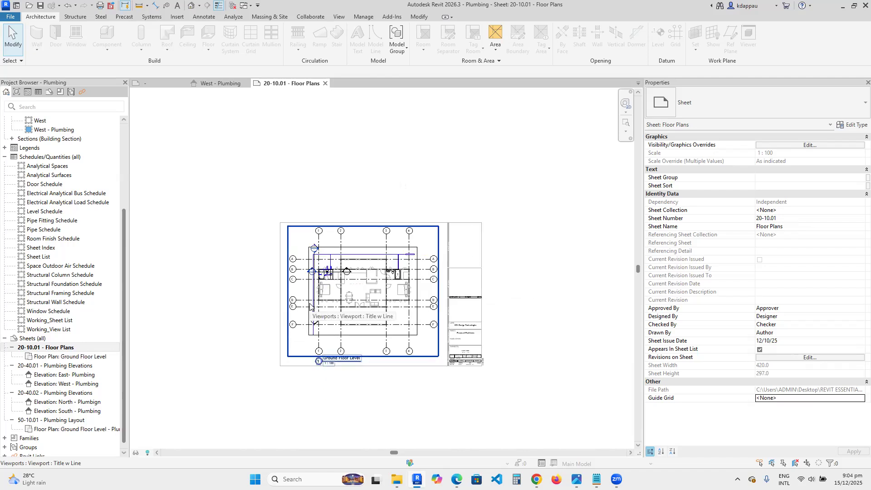
- Close the open views of the Plumbing project and save its changes
scroll(350, 299, up, 2)
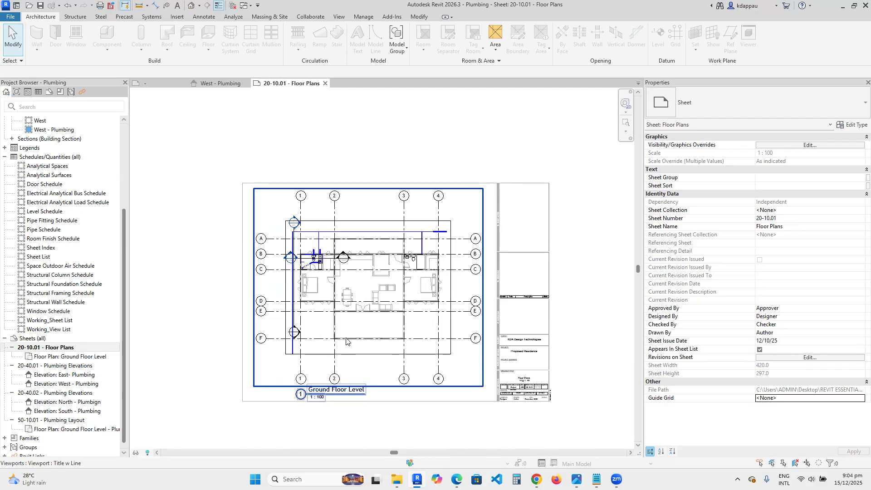
scroll(357, 322, down, 2)
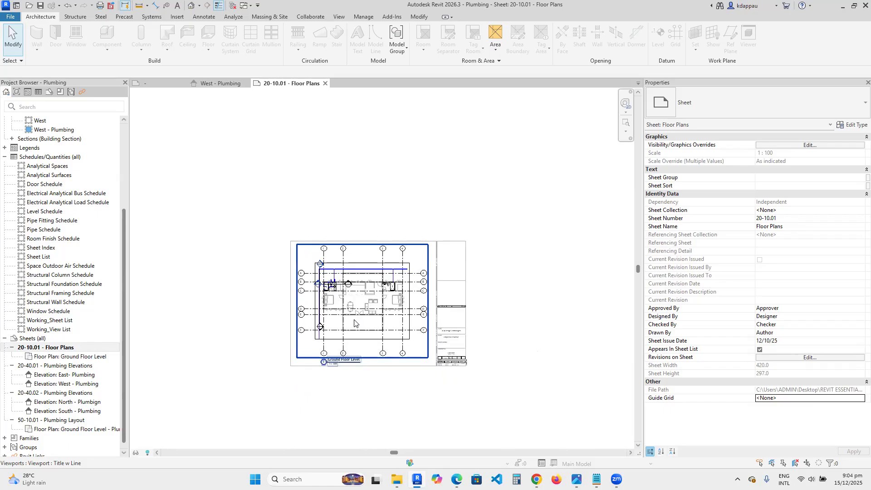
scroll(371, 337, up, 1)
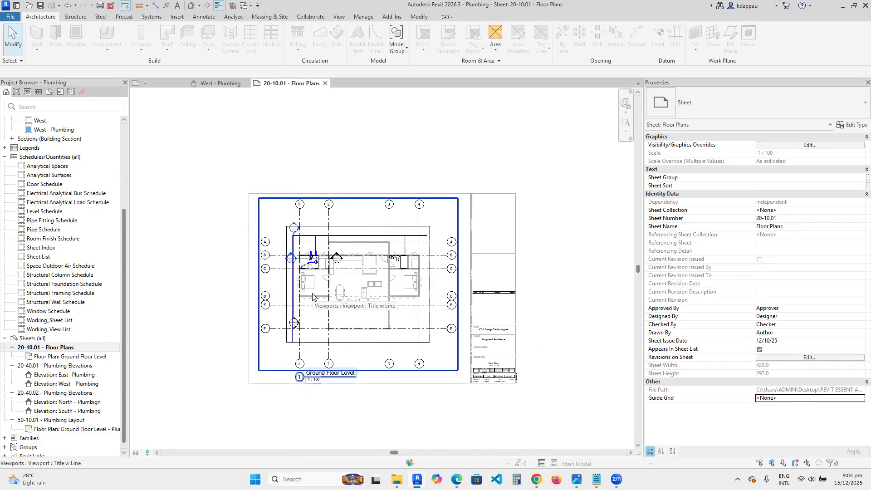
scroll(313, 294, up, 1)
scroll(338, 320, down, 3)
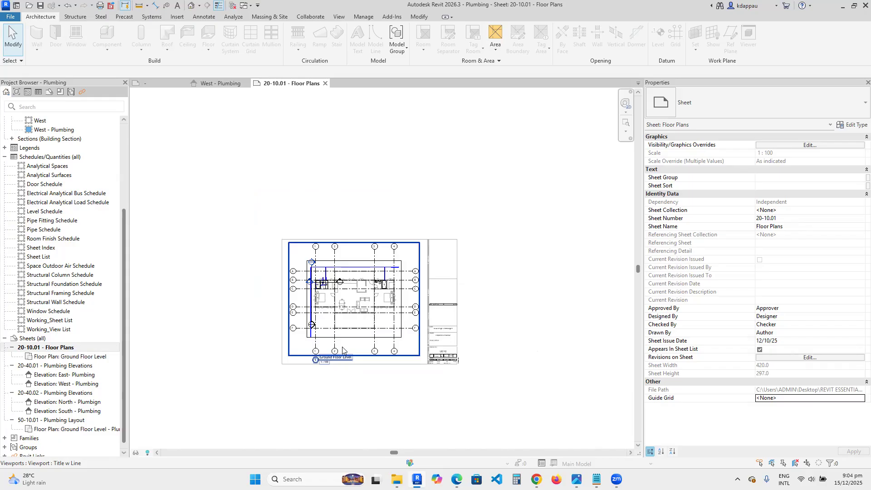
scroll(345, 326, up, 2)
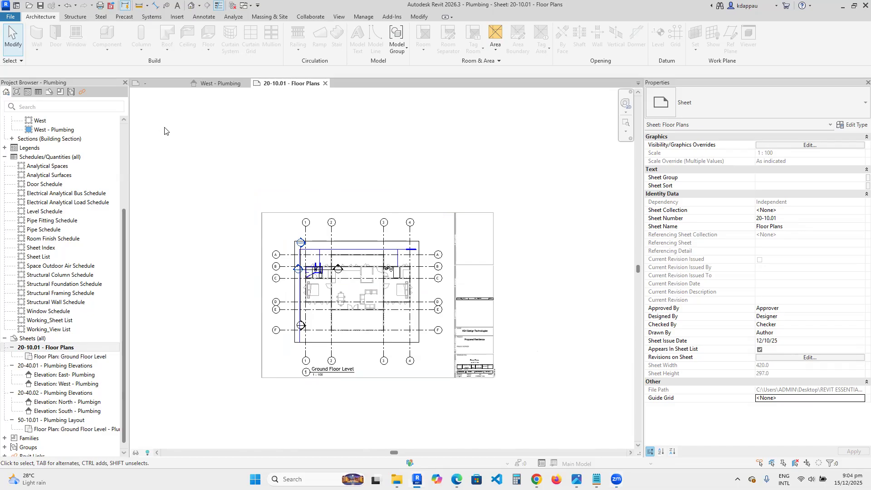
click(233, 5)
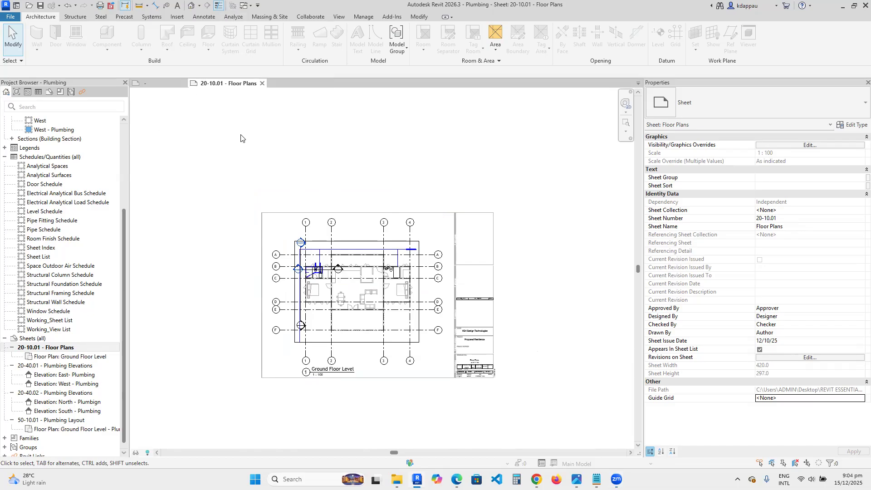
click(262, 84)
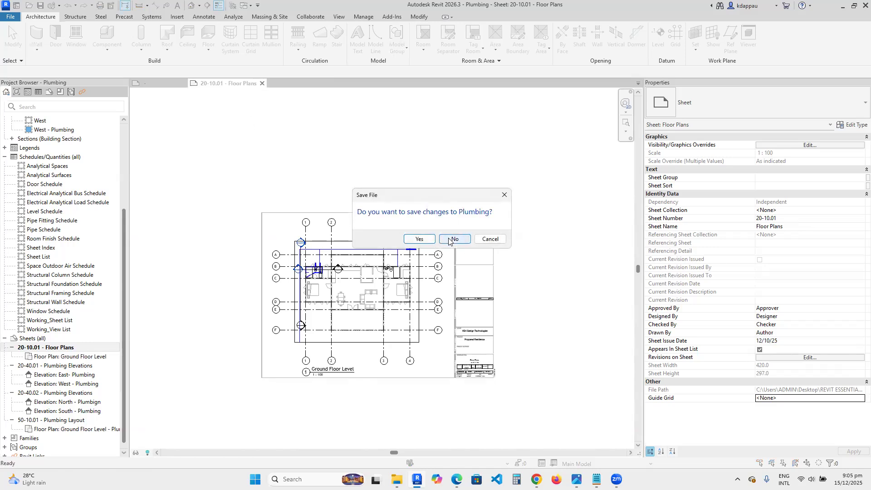
click(417, 240)
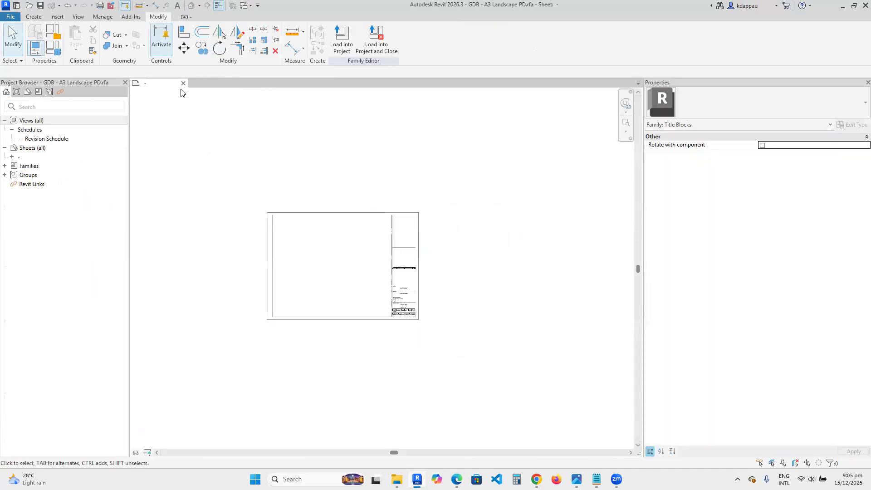
- Close the GDB - A3 Landscape PD family and save it into the KDA Library folder under REVIT ESSENTIALS TRAINING
click(183, 83)
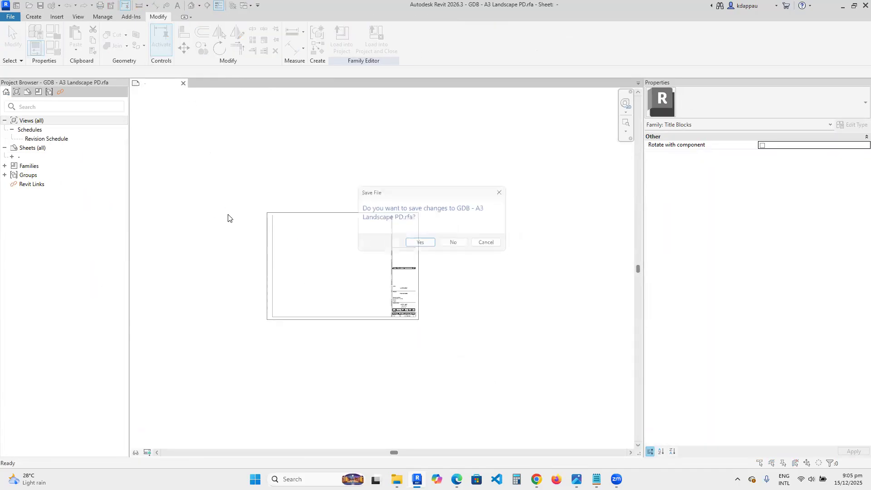
click(420, 244)
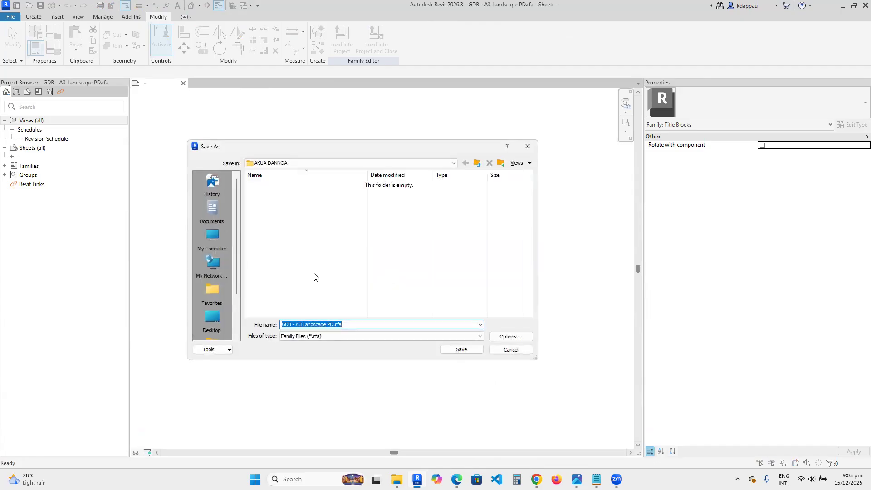
click(289, 163)
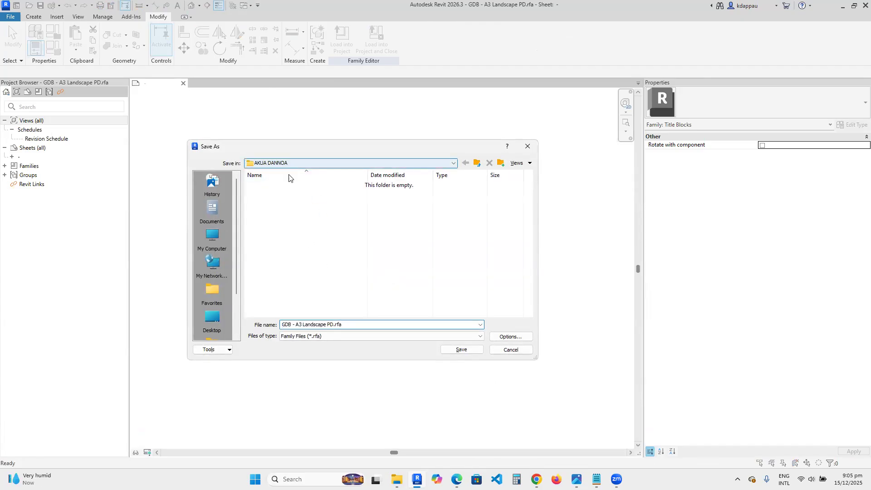
click(274, 176)
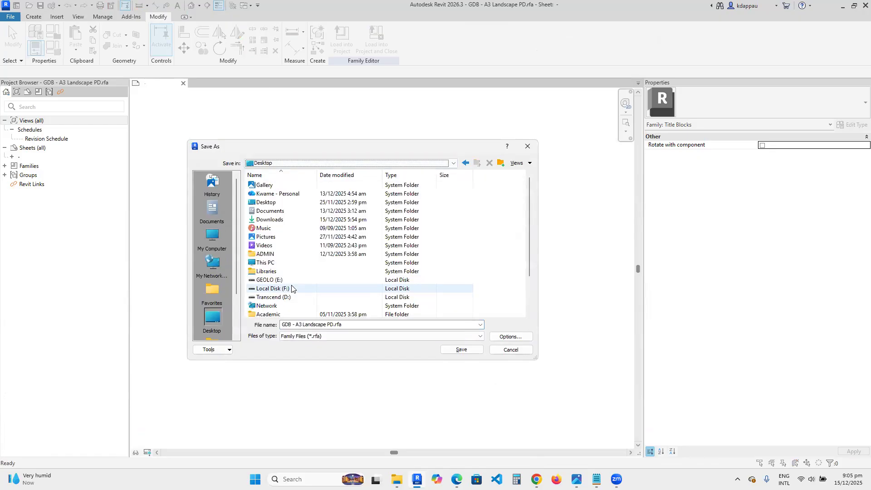
scroll(262, 277, down, 2)
double_click(272, 295)
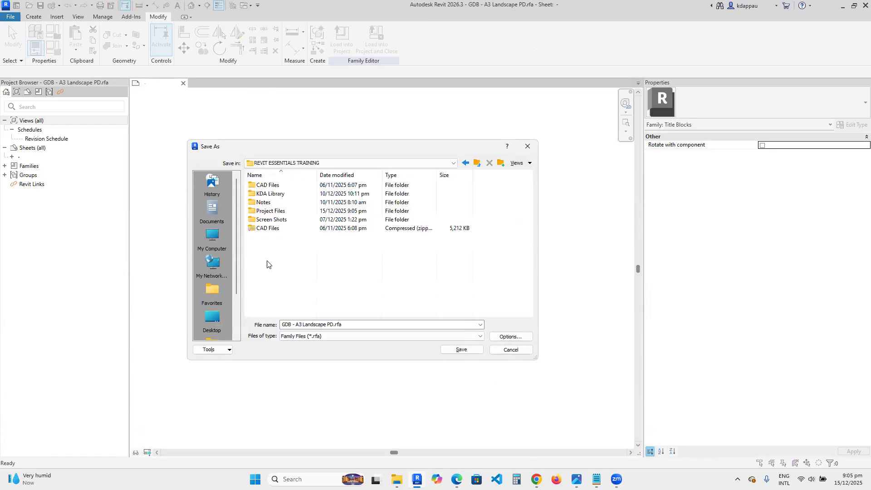
double_click(267, 194)
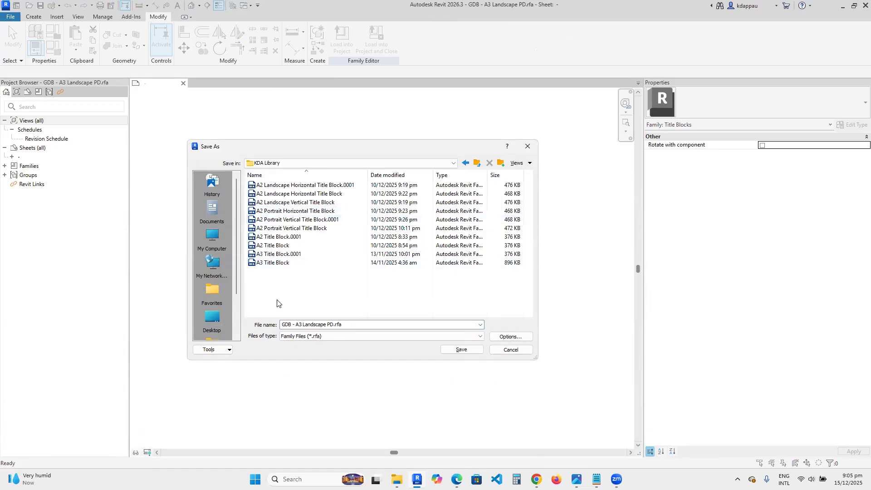
click(458, 347)
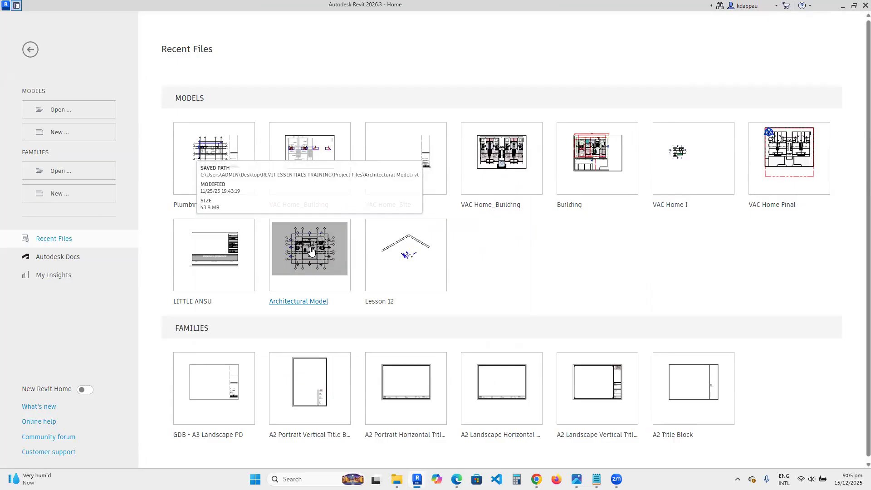
- Create a new project from the Metric Multi-discipline template
click(55, 132)
click(405, 221)
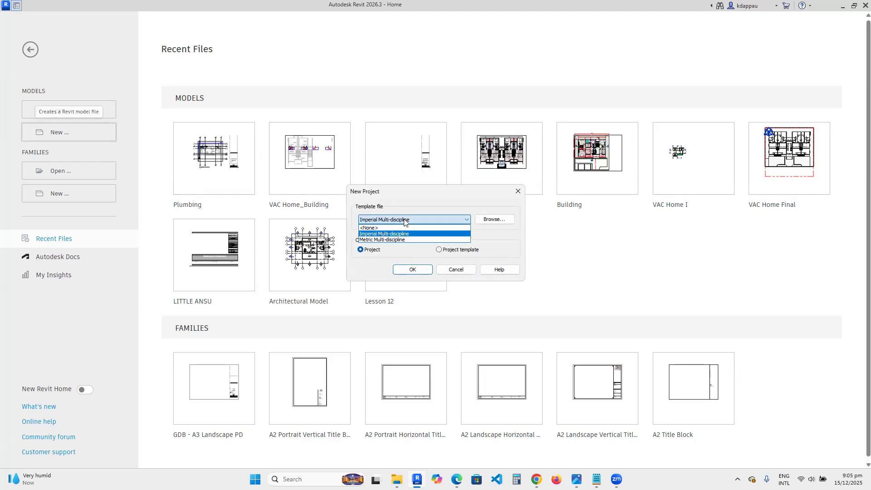
click(385, 240)
click(413, 270)
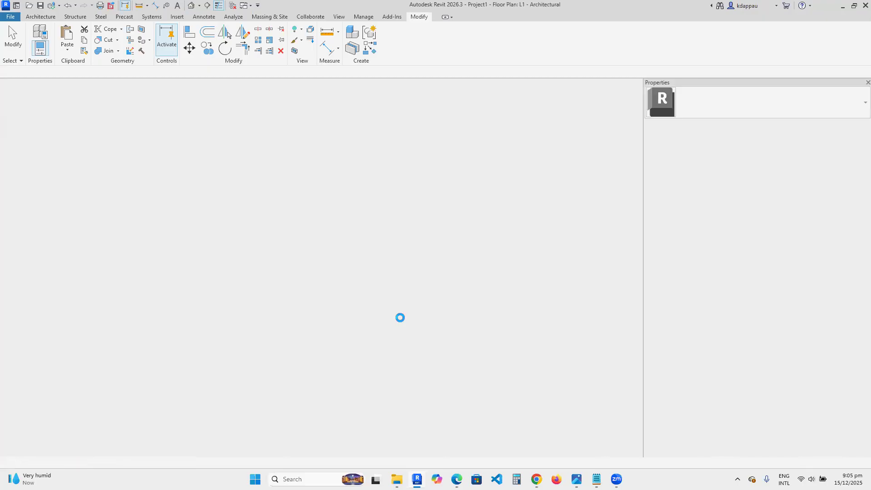
- Open the default 3D view and delete the elements enclosed by a selection window
scroll(392, 297, down, 4)
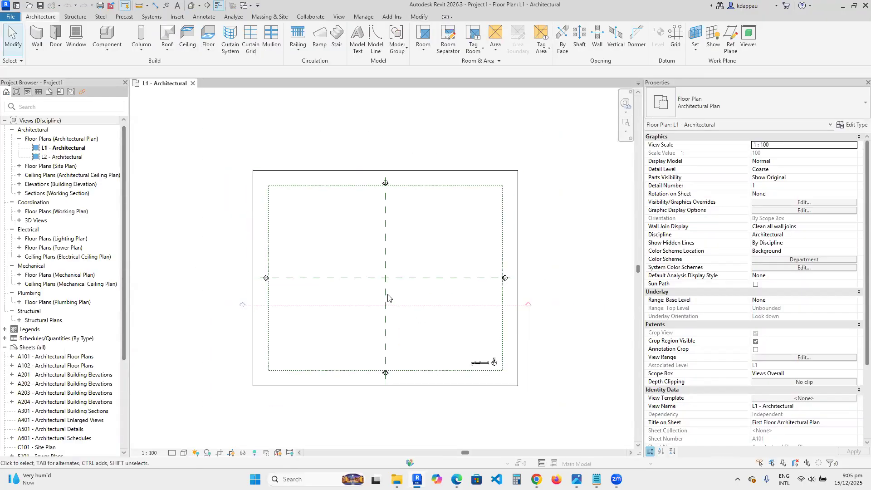
click(191, 5)
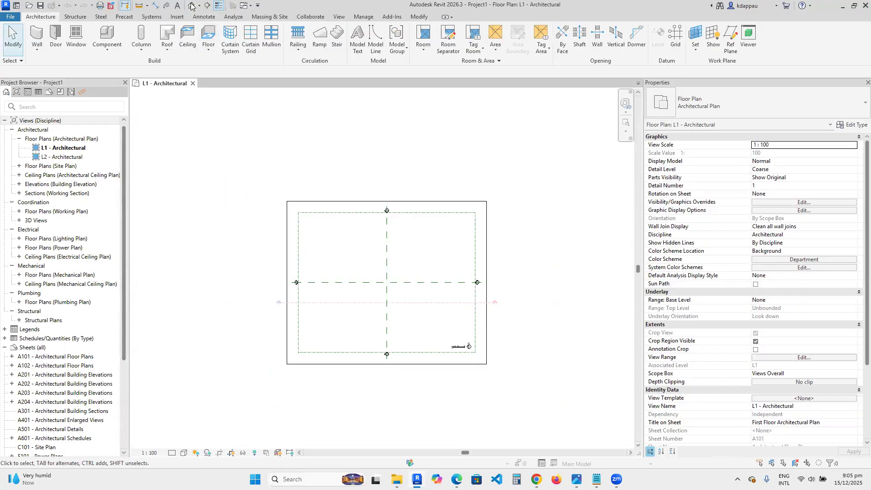
scroll(351, 241, down, 4)
scroll(325, 220, up, 5)
drag(333, 208, 282, 154)
key(Delete)
- Delete level L2 together with its dependent views
scroll(326, 208, down, 2)
scroll(291, 275, up, 5)
scroll(281, 254, up, 3)
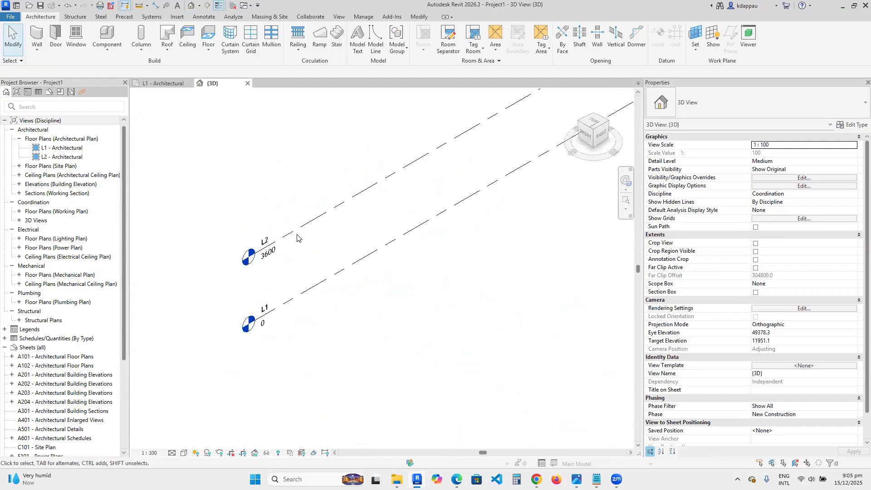
click(286, 253)
key(Delete)
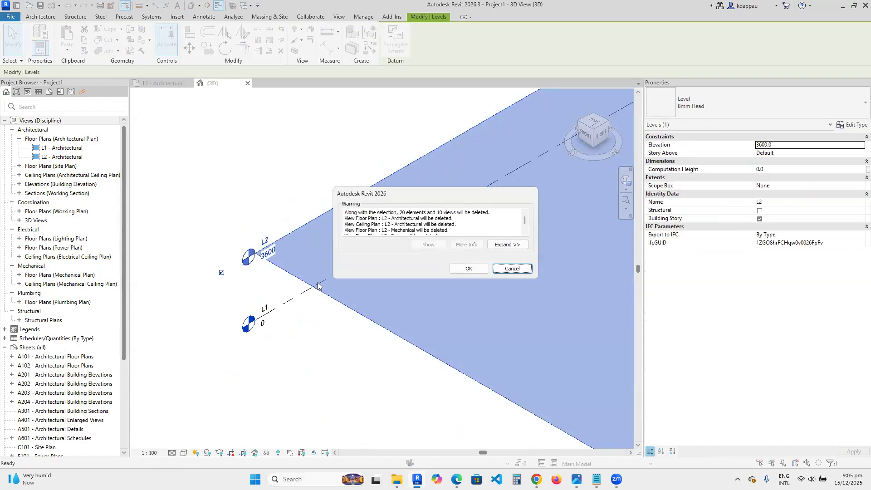
click(469, 268)
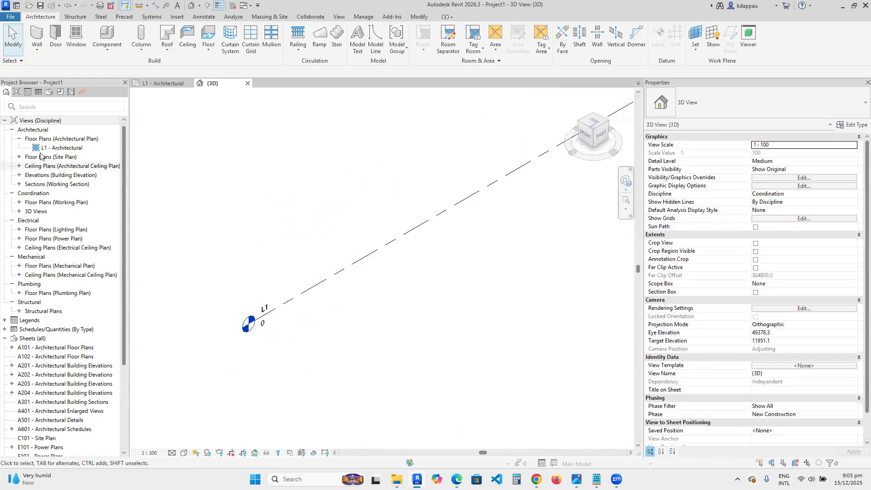
- Expand all view folders in the project browser
right_click(41, 121)
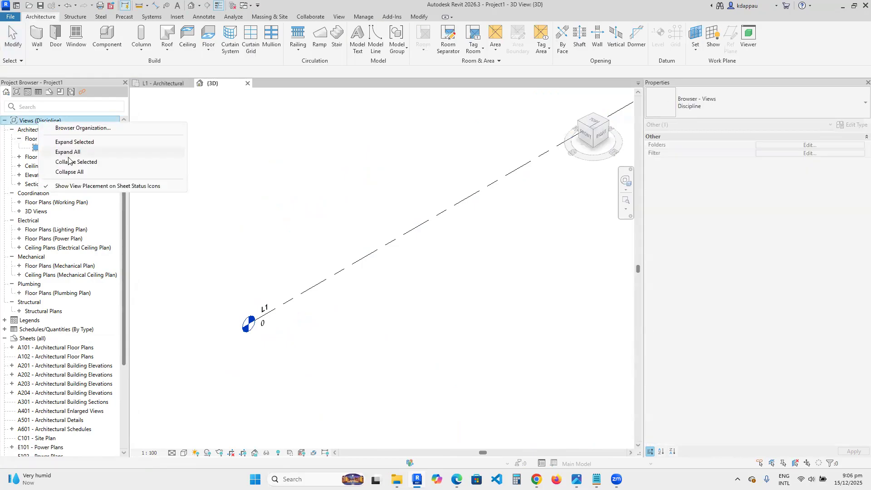
click(72, 152)
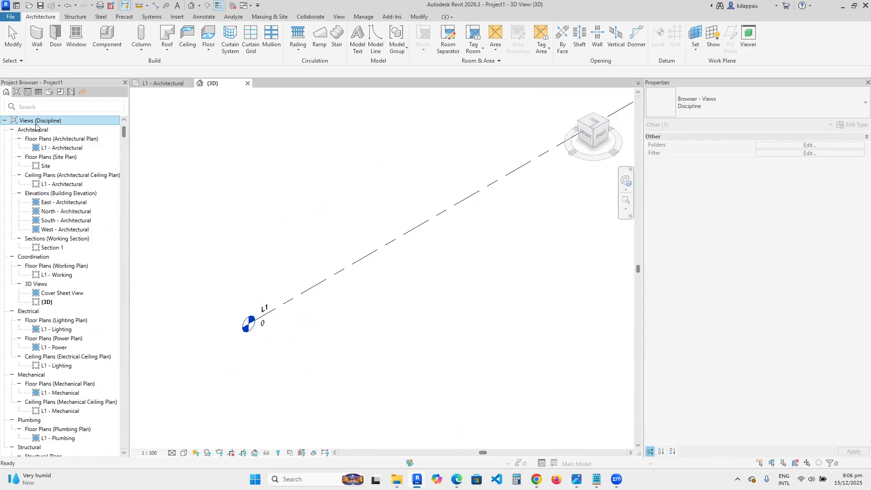
shift+middle_drag(276, 265, 269, 239)
scroll(269, 249, up, 1)
scroll(268, 333, down, 2)
scroll(266, 320, up, 3)
scroll(270, 298, up, 2)
scroll(274, 333, down, 2)
scroll(267, 327, up, 1)
scroll(269, 349, down, 3)
scroll(298, 345, down, 2)
scroll(358, 333, up, 1)
scroll(358, 333, up, 1)
scroll(339, 348, up, 2)
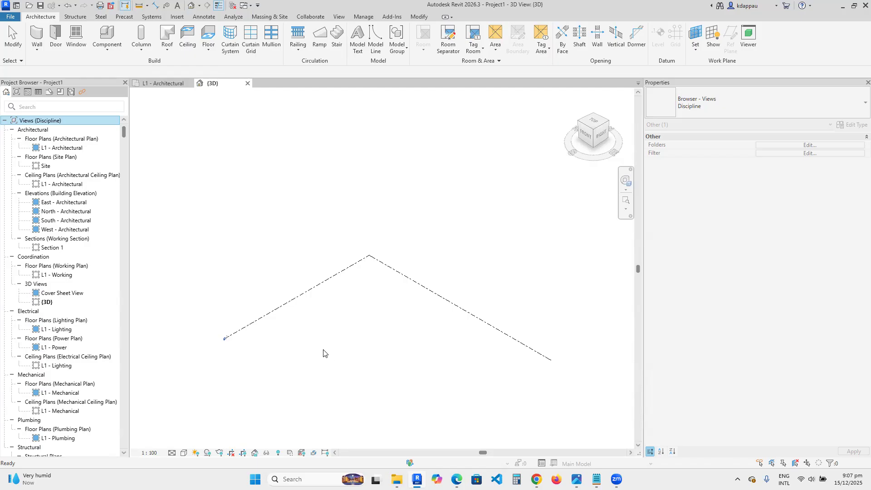
- Select level L1 in the 3D view and inspect its extents and properties
scroll(308, 348, down, 1)
scroll(311, 361, up, 1)
scroll(311, 362, down, 1)
click(293, 320)
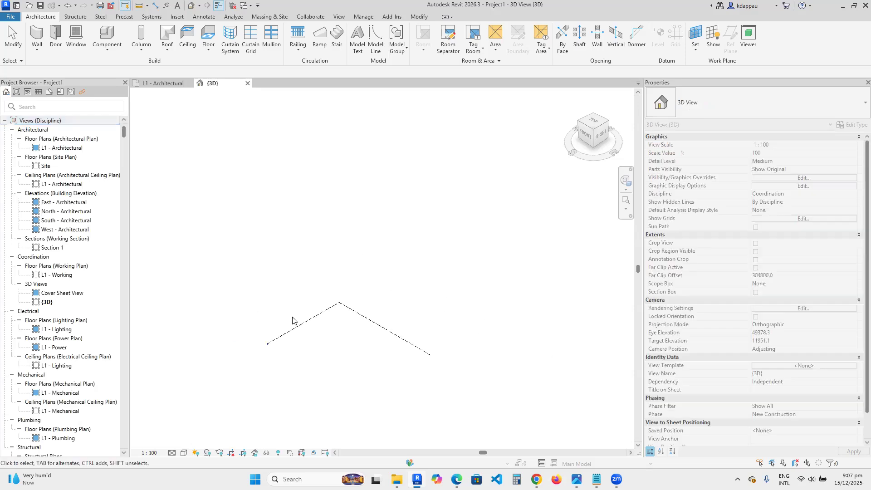
click(301, 326)
scroll(334, 386, up, 1)
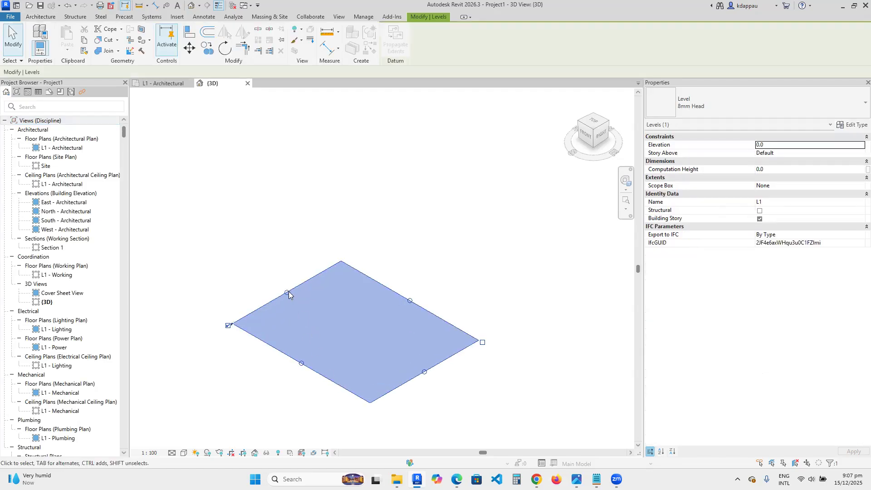
click(254, 237)
scroll(312, 325, down, 3)
scroll(313, 364, up, 2)
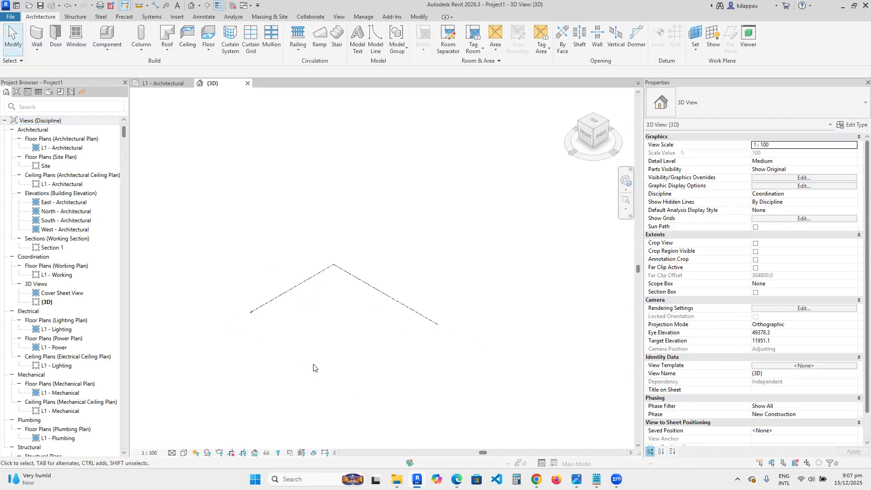
scroll(320, 362, up, 1)
click(310, 230)
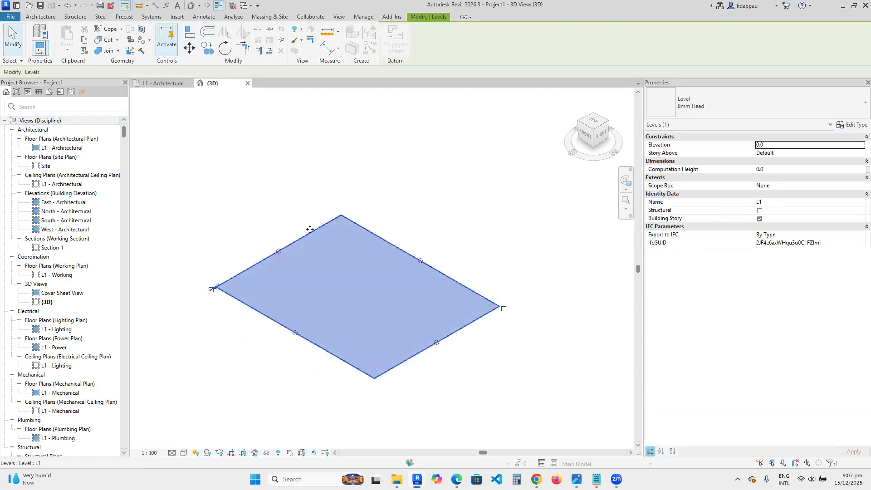
click(266, 219)
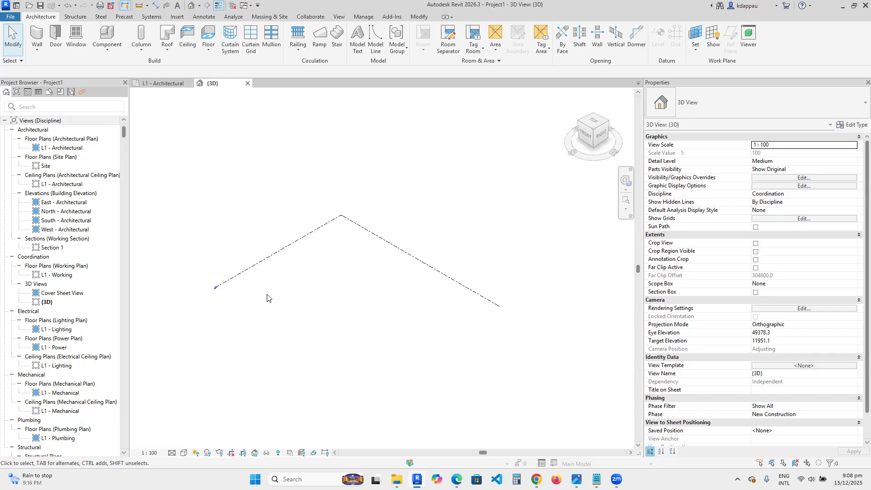
scroll(293, 271, down, 2)
scroll(334, 275, up, 3)
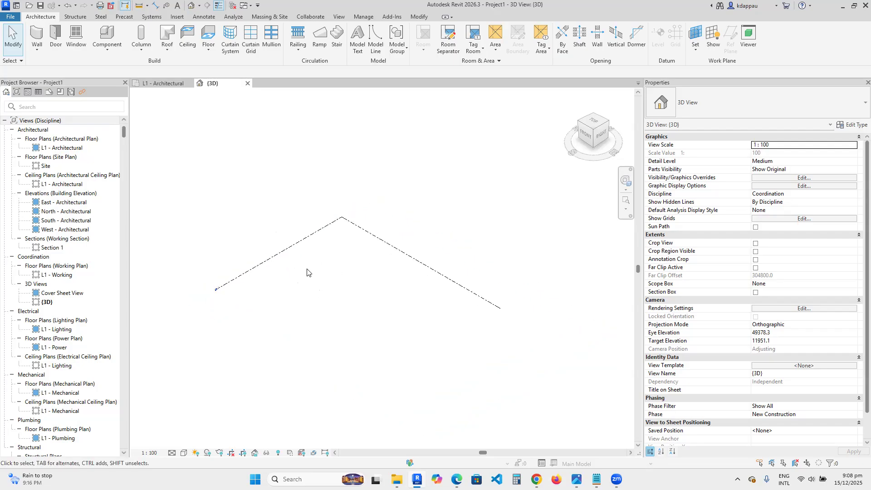
scroll(314, 282, down, 1)
scroll(313, 281, down, 2)
scroll(313, 282, up, 1)
scroll(285, 281, up, 1)
scroll(331, 281, up, 1)
scroll(305, 287, down, 2)
scroll(290, 290, up, 1)
scroll(290, 290, down, 4)
scroll(313, 287, up, 3)
scroll(256, 291, up, 1)
scroll(308, 293, down, 1)
click(268, 307)
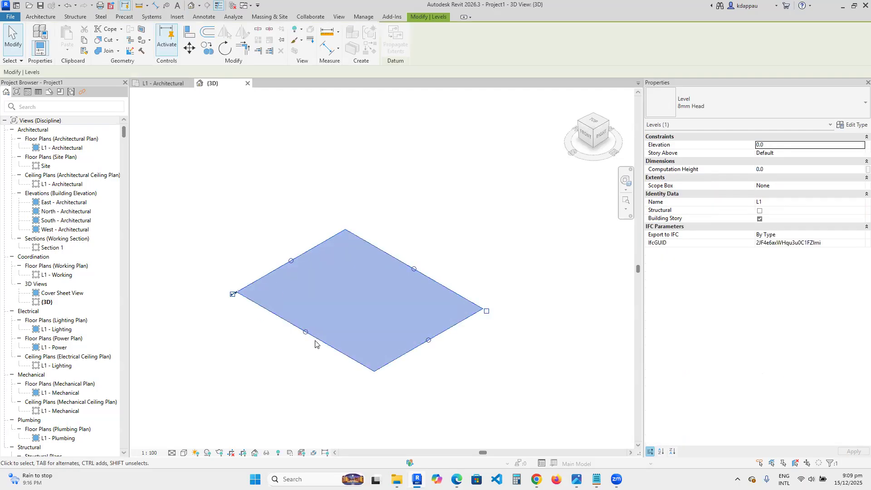
drag(306, 333, 280, 354)
click(252, 218)
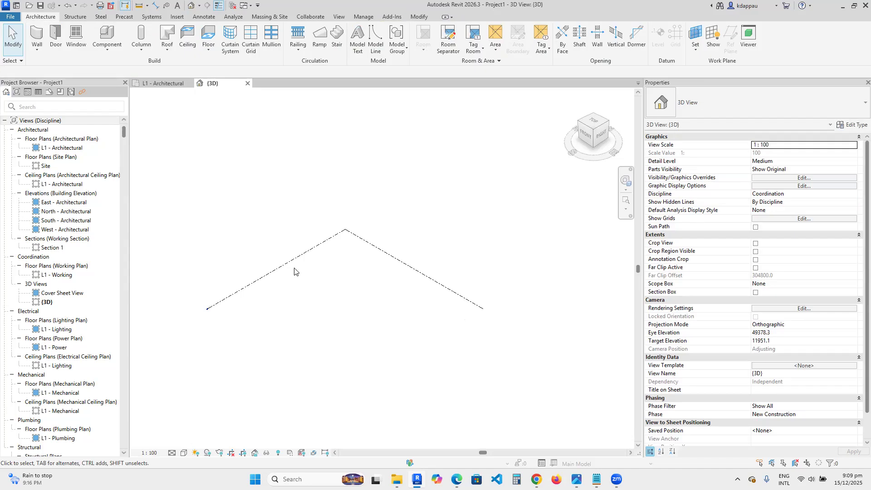
click(400, 263)
scroll(415, 286, down, 2)
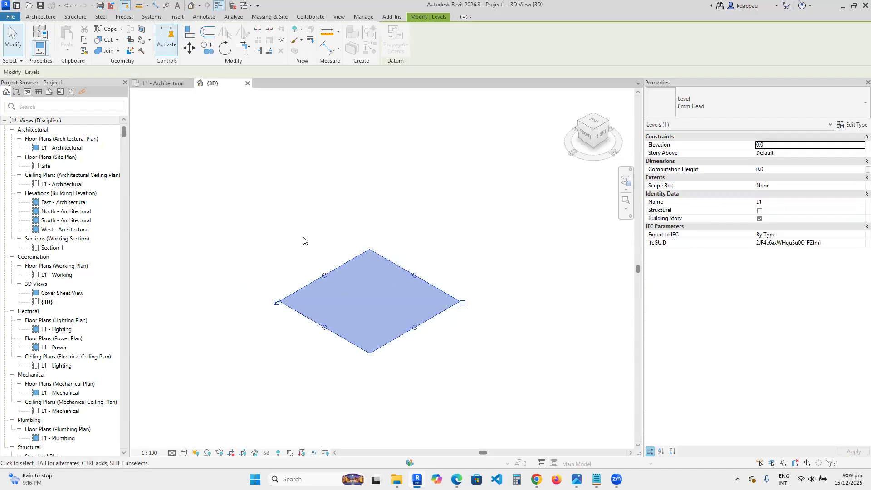
click(296, 249)
scroll(294, 271, up, 2)
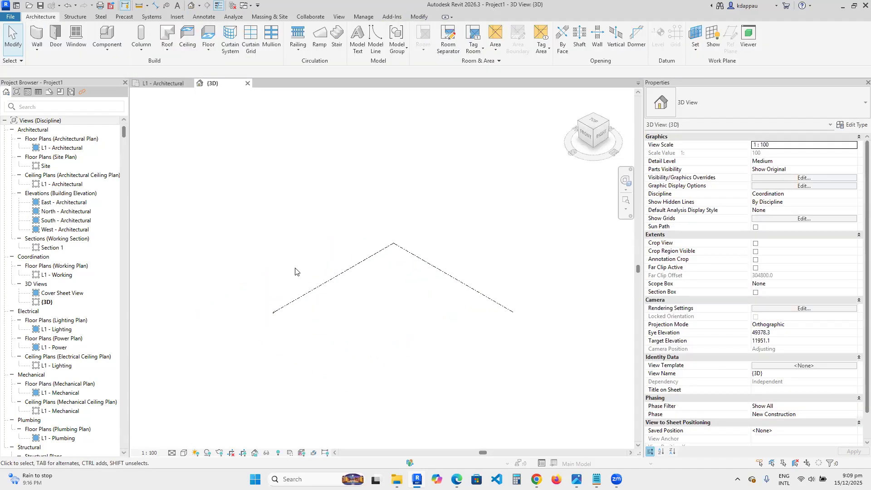
- Resize level L1's extents by dragging its edge handles in the 3D view
scroll(295, 271, down, 2)
scroll(367, 296, up, 1)
scroll(368, 295, up, 1)
click(356, 244)
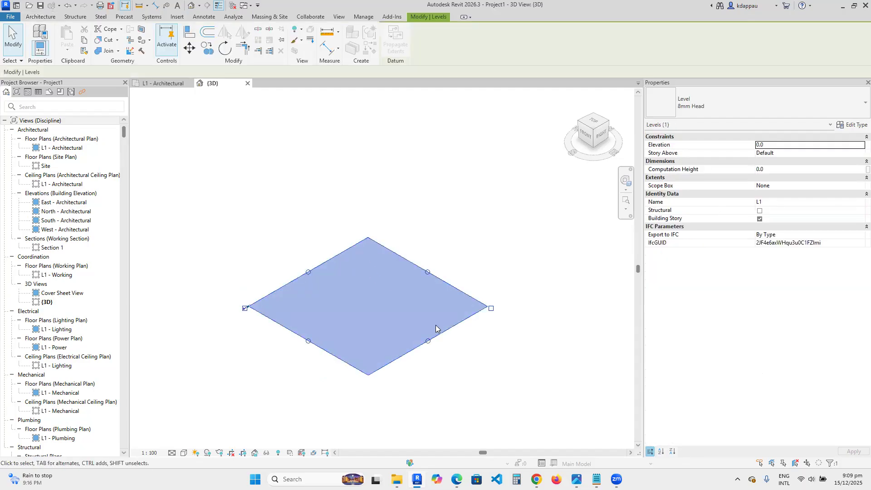
drag(426, 341, 443, 349)
drag(316, 345, 309, 349)
click(281, 252)
scroll(349, 293, down, 2)
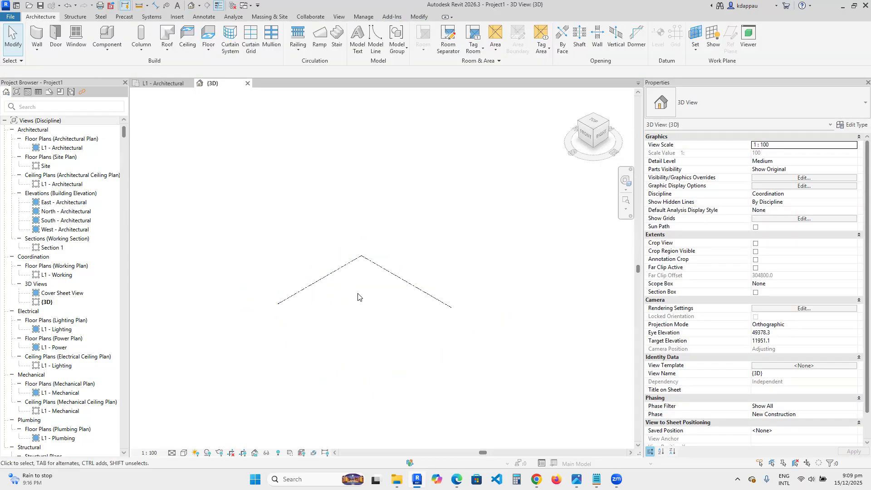
scroll(358, 297, up, 2)
scroll(332, 297, up, 2)
scroll(332, 298, down, 2)
scroll(353, 310, up, 1)
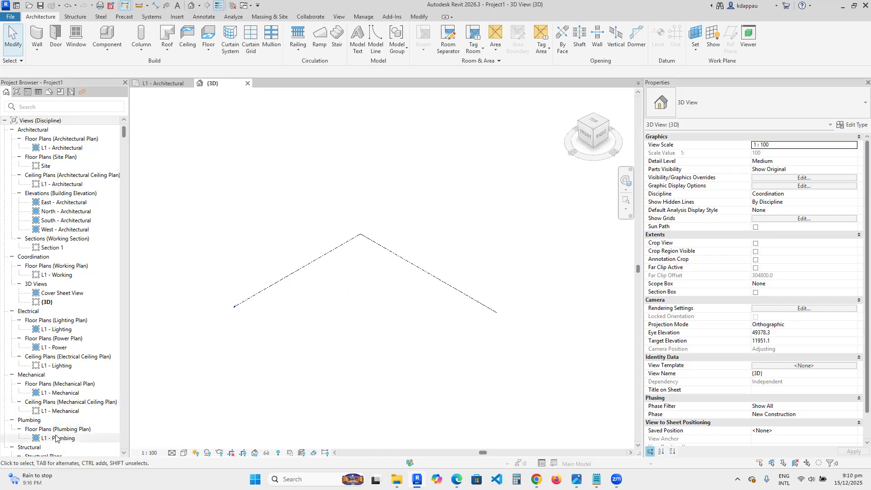
scroll(57, 418, down, 3)
- Delete the Plumbing, Structural, Mechanical and Electrical plan views from the project browser
click(53, 420)
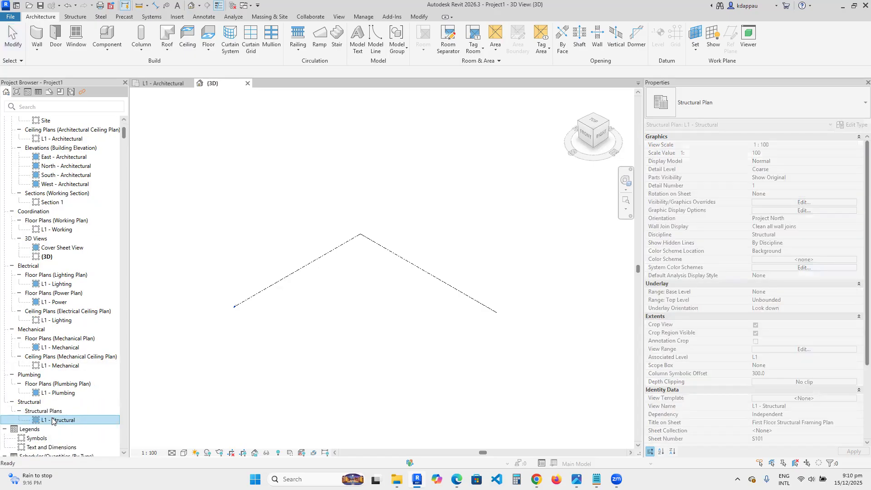
key(Home)
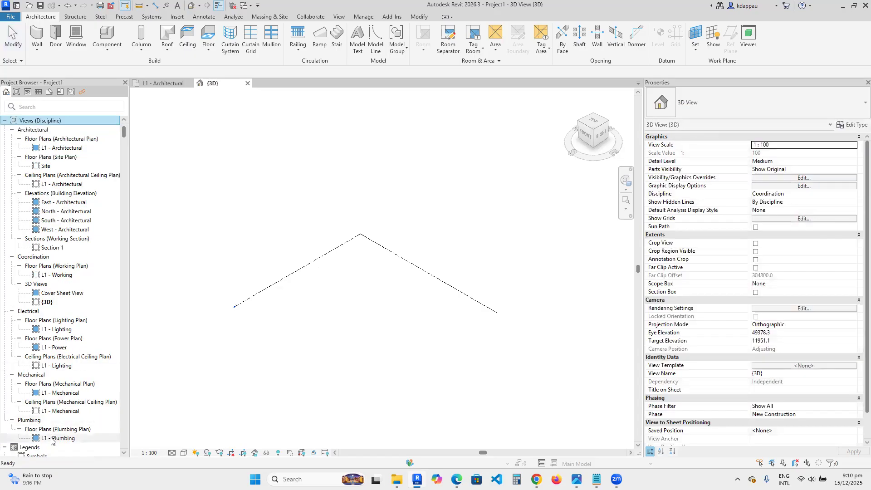
scroll(51, 440, down, 3)
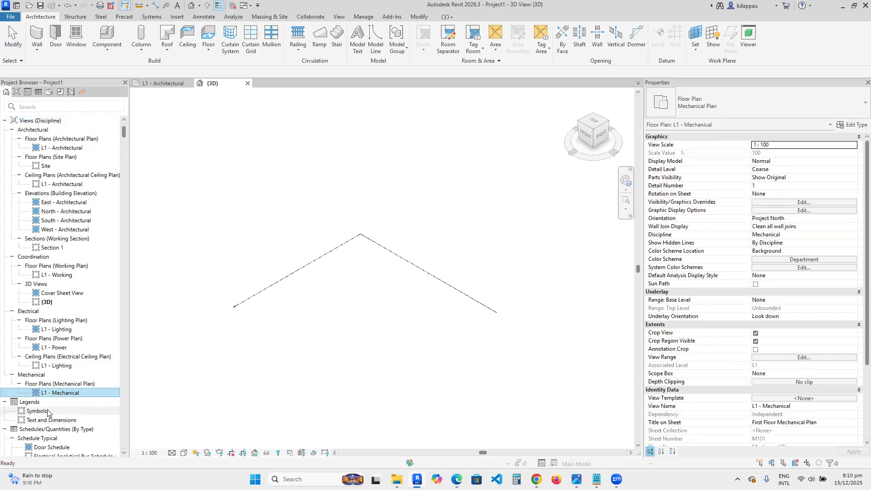
click(48, 366)
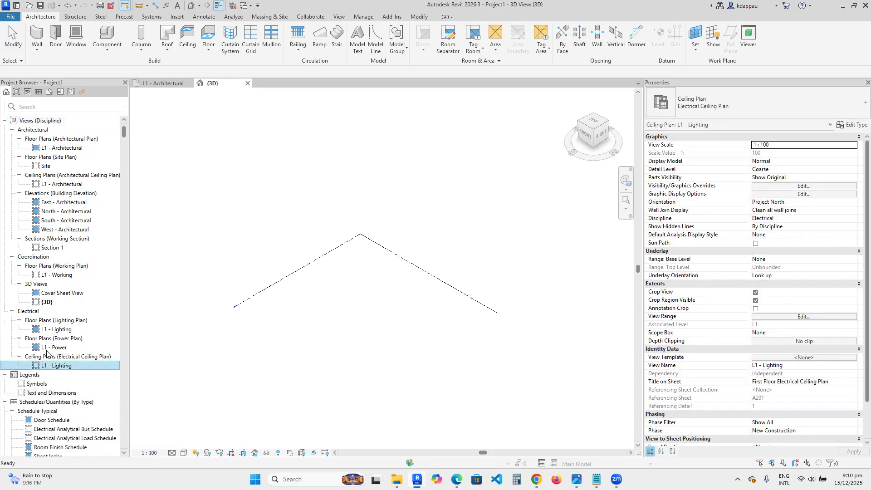
key(Delete)
key(Delete)
key(Delete)
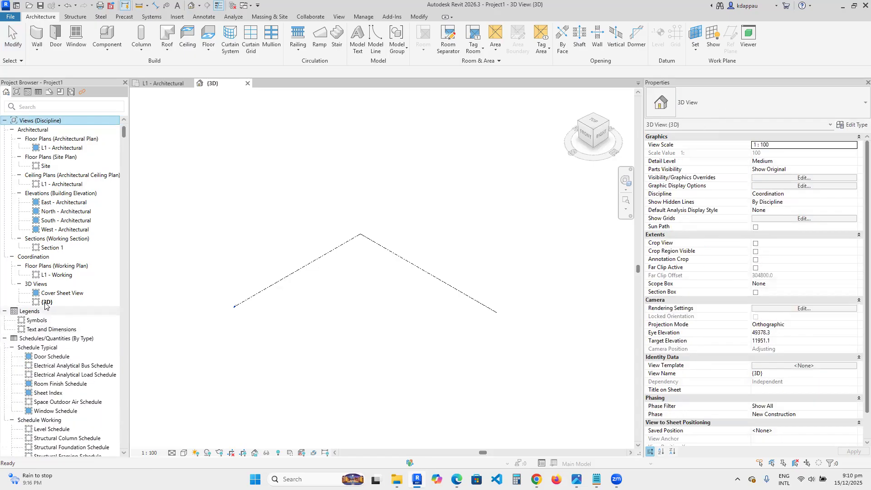
- Delete the Cover Sheet View, L1 - Working plan, Section 1, and the L1 - Architectural ceiling and floor plans
click(44, 303)
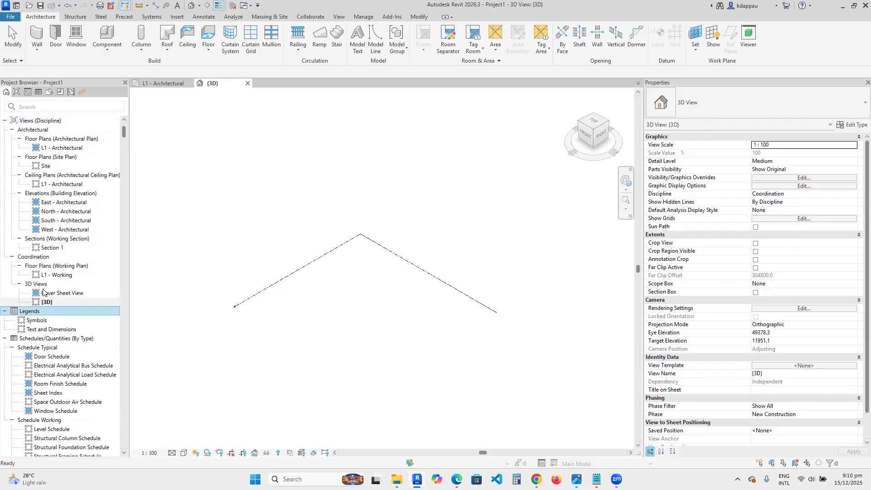
click(44, 294)
key(Delete)
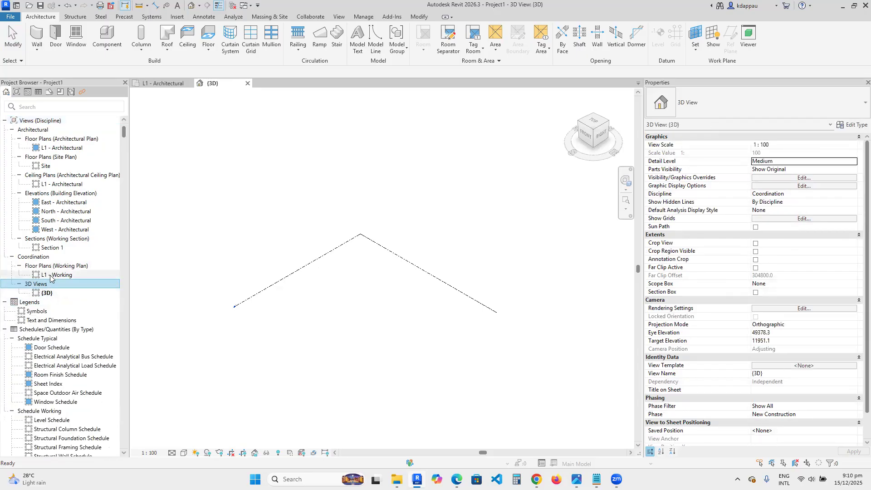
key(Delete)
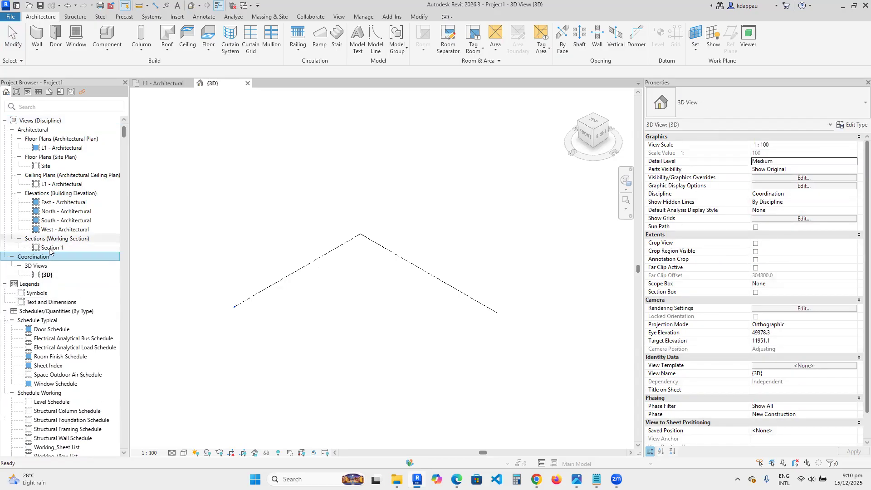
key(Delete)
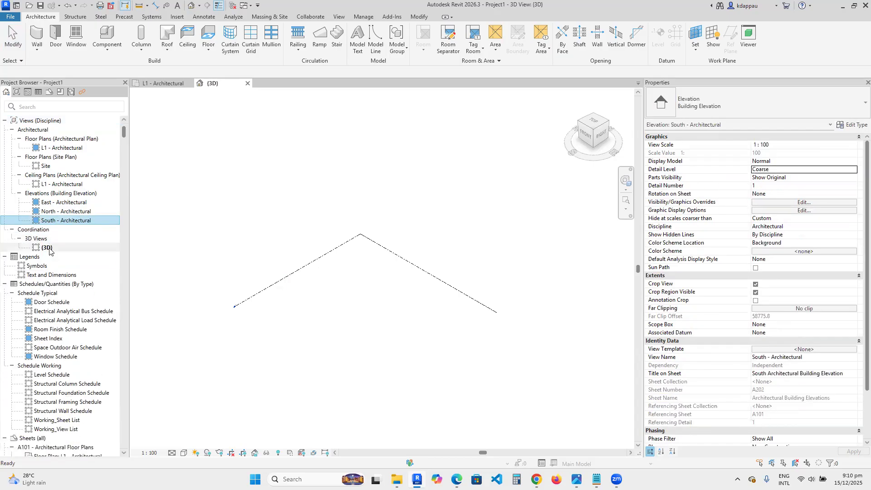
click(61, 185)
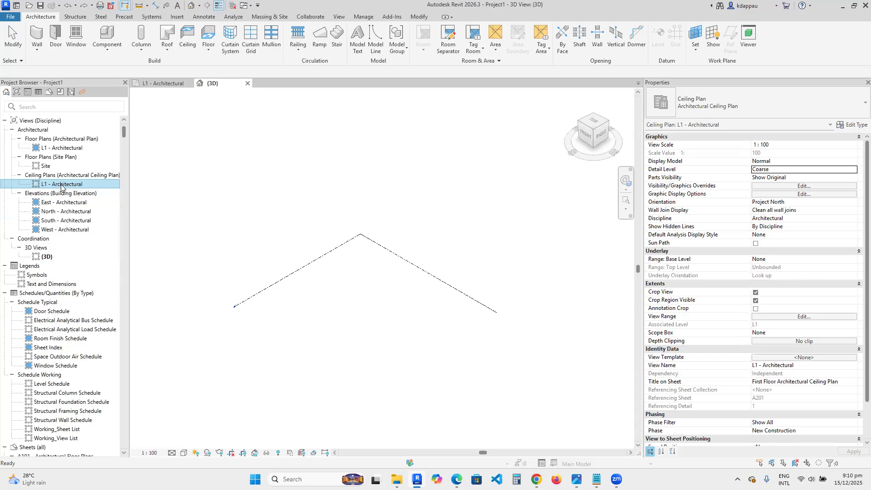
key(Delete)
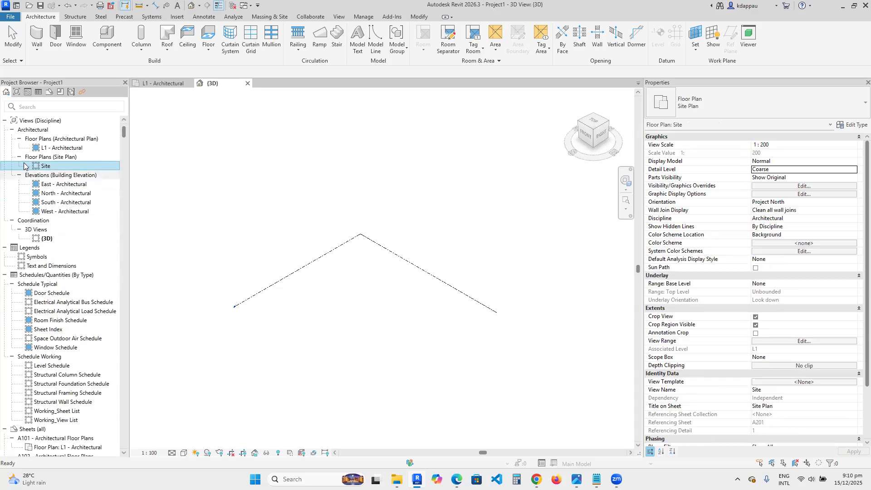
click(59, 148)
key(Delete)
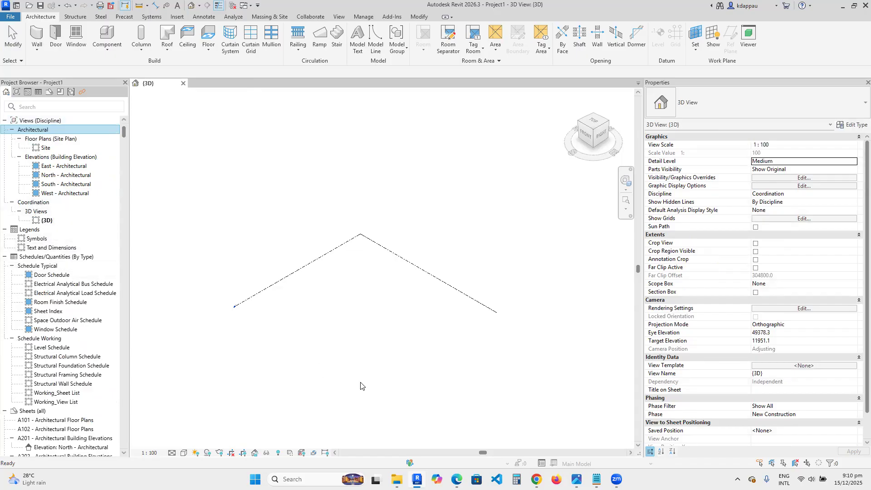
- Open the Site plan and delete the dashed lines crossing through the project centre
click(339, 334)
scroll(338, 332, down, 2)
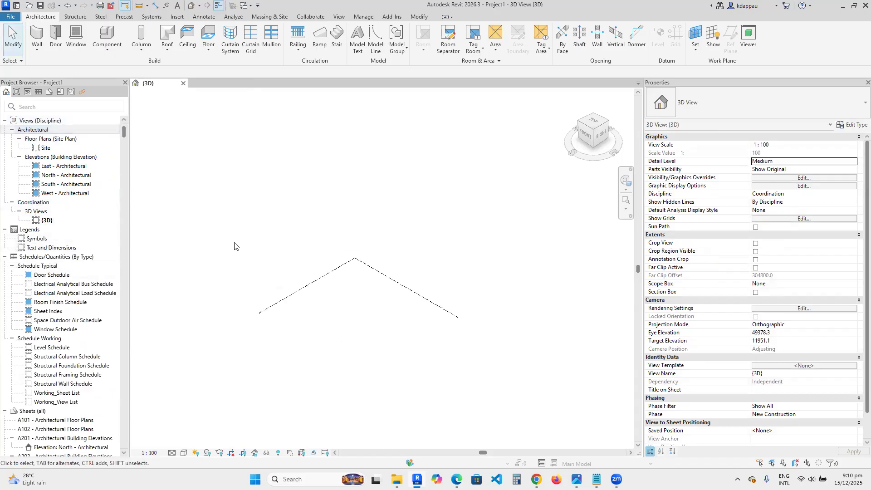
click(46, 148)
scroll(342, 296, down, 3)
scroll(365, 286, up, 5)
scroll(348, 292, down, 1)
scroll(346, 290, up, 1)
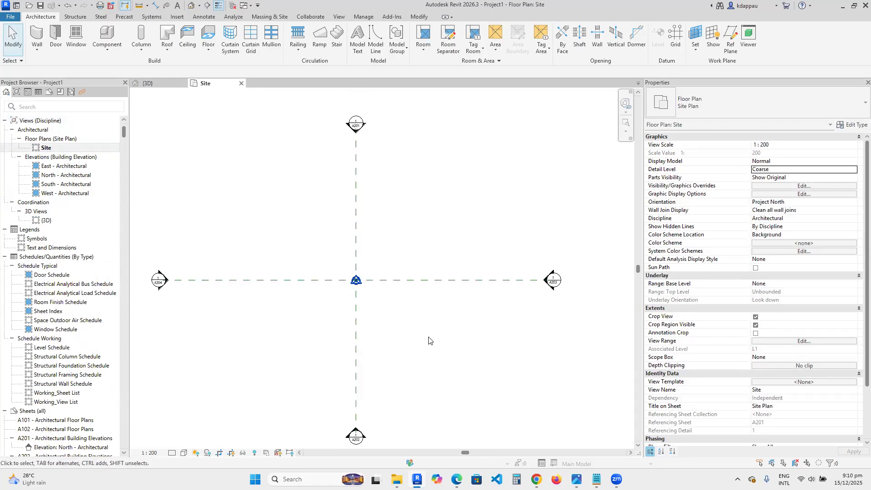
click(381, 280)
key(Delete)
drag(356, 230, 304, 196)
key(Delete)
scroll(346, 264, down, 5)
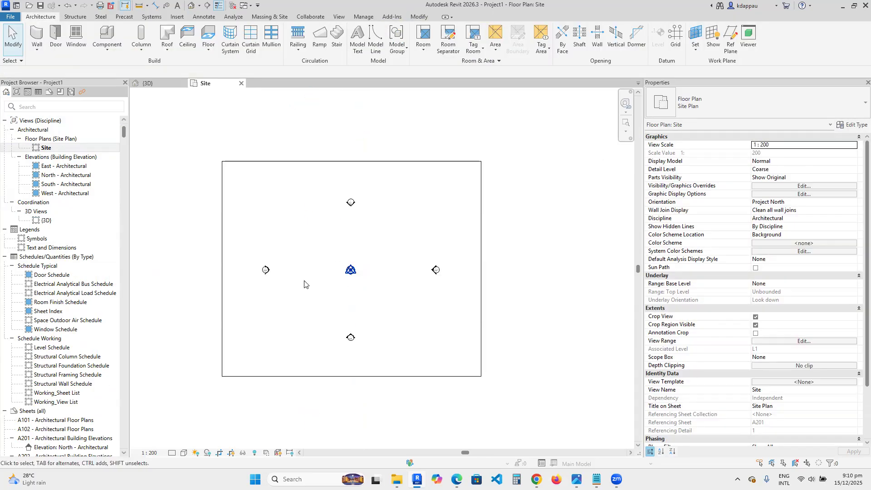
scroll(312, 270, up, 1)
scroll(312, 270, up, 1)
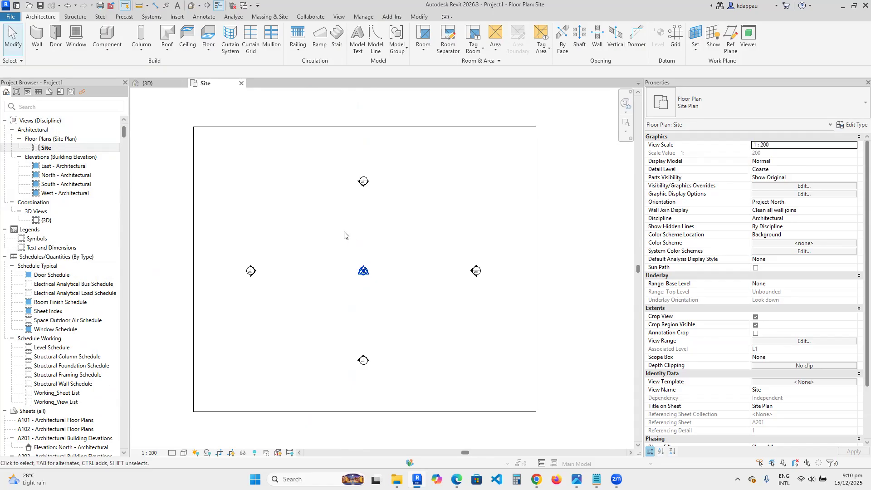
click(270, 16)
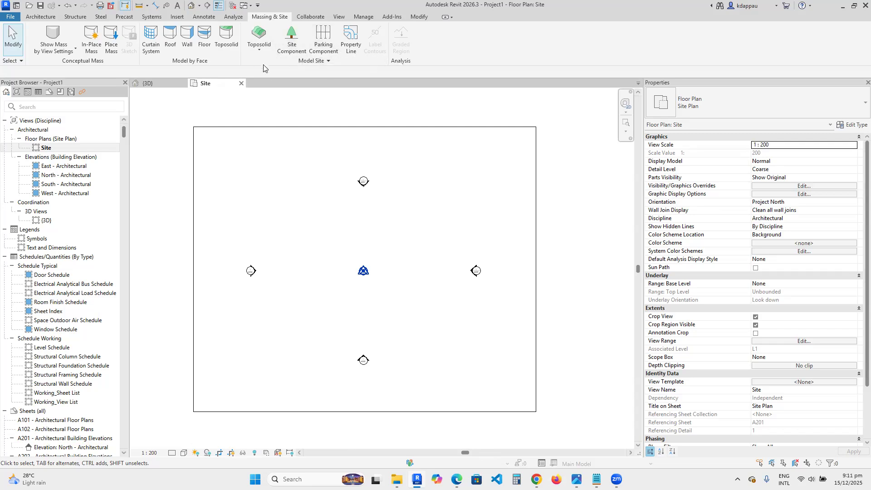
click(258, 53)
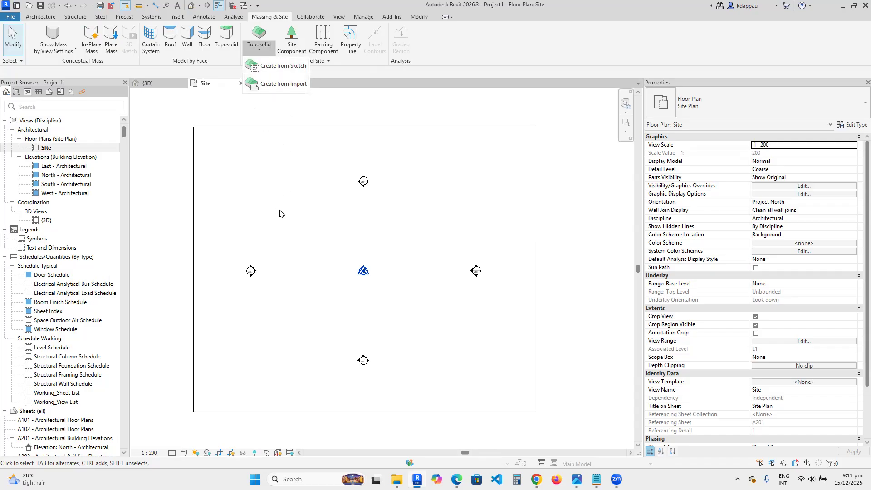
click(306, 252)
scroll(308, 259, down, 2)
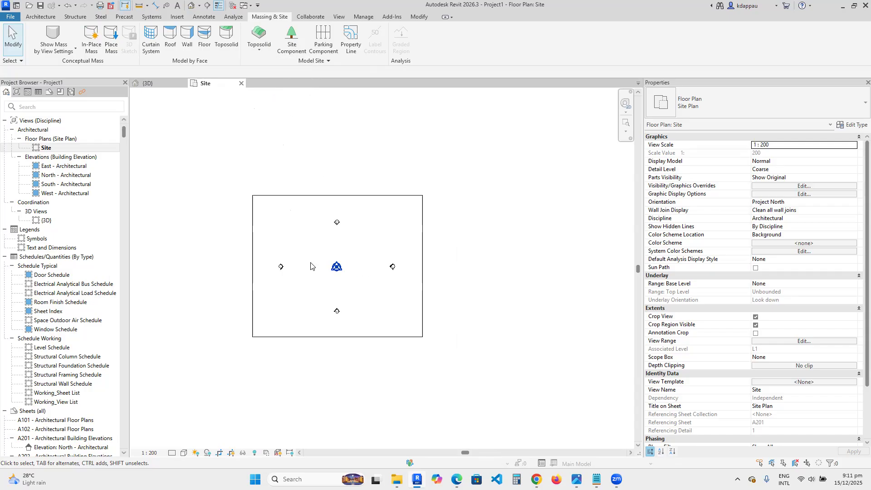
scroll(324, 287, up, 2)
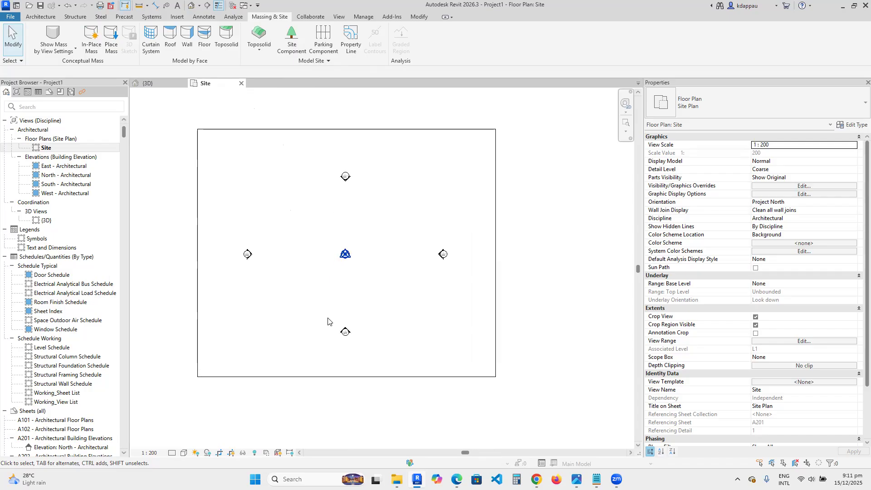
scroll(328, 320, down, 1)
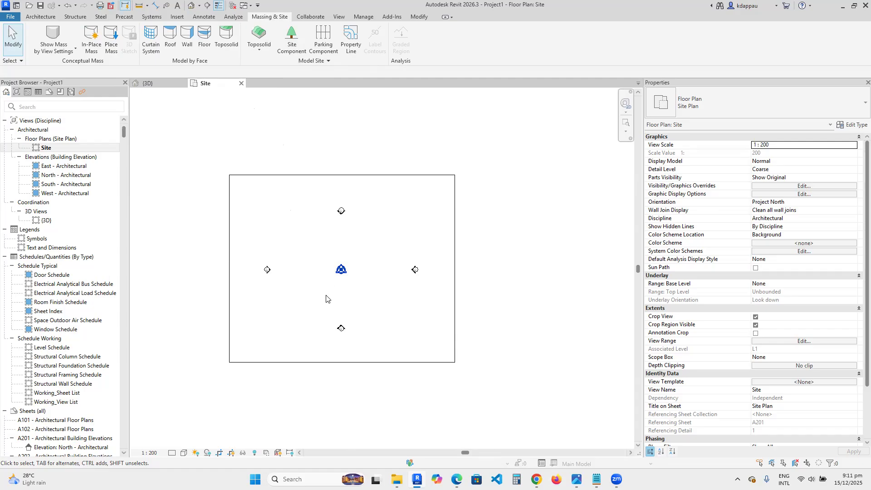
scroll(327, 289, up, 1)
scroll(307, 245, up, 1)
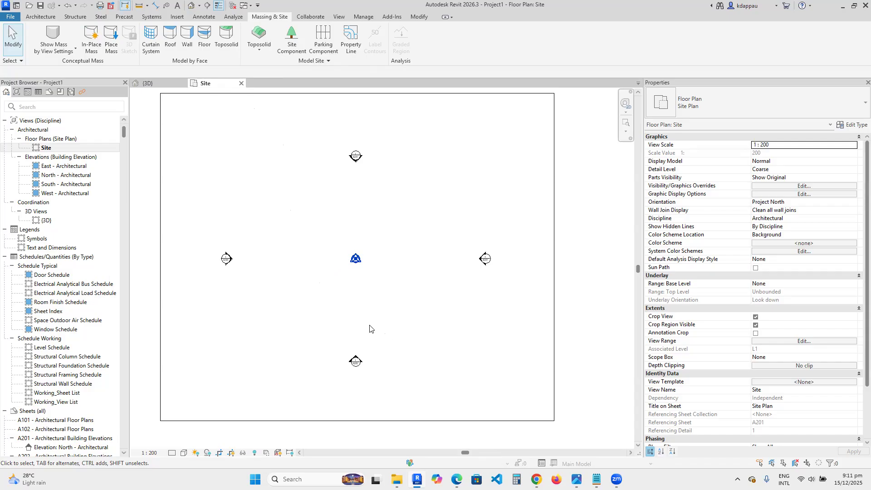
scroll(372, 317, down, 3)
scroll(335, 308, up, 1)
scroll(351, 274, up, 1)
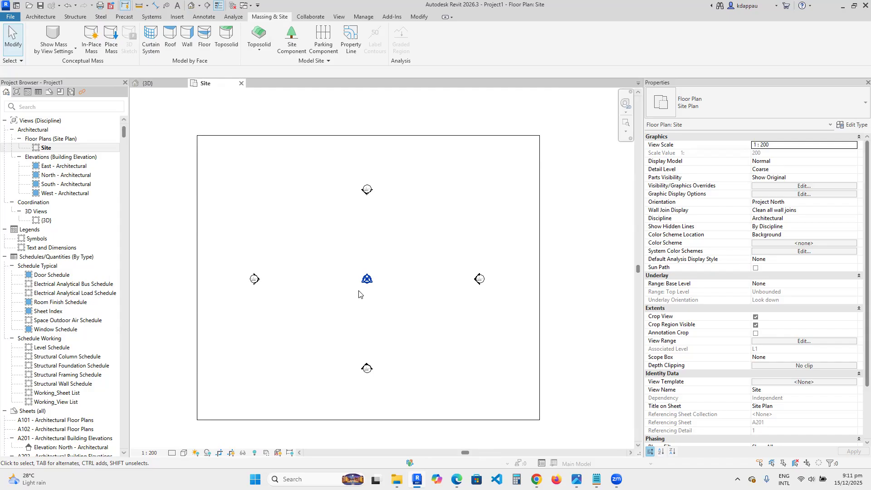
scroll(379, 292, down, 3)
scroll(390, 311, up, 2)
scroll(391, 312, up, 1)
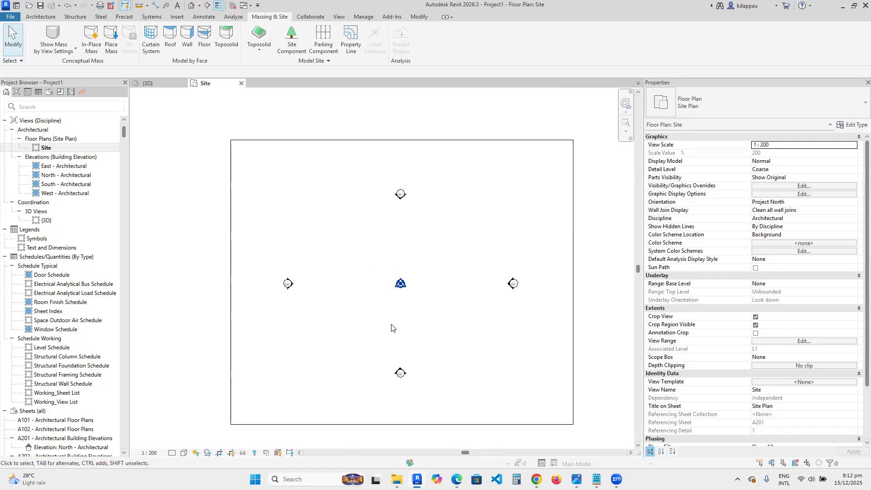
scroll(392, 327, down, 1)
scroll(391, 328, down, 1)
scroll(411, 327, up, 2)
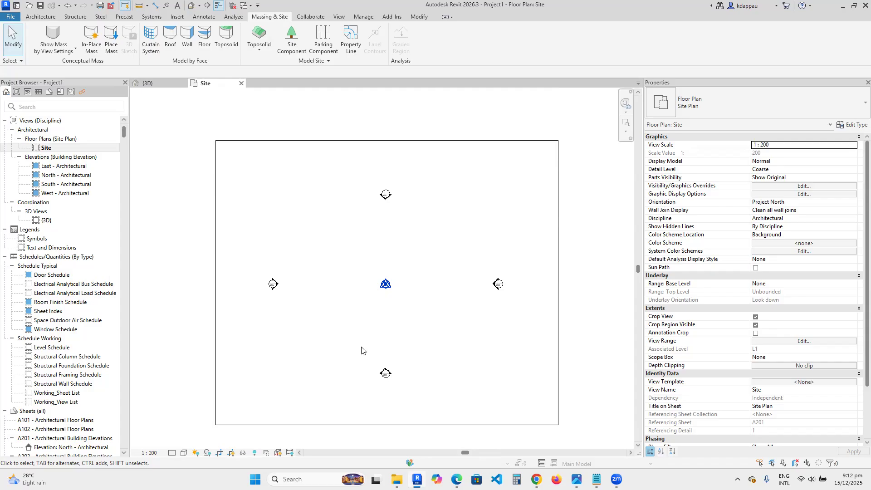
scroll(362, 348, down, 2)
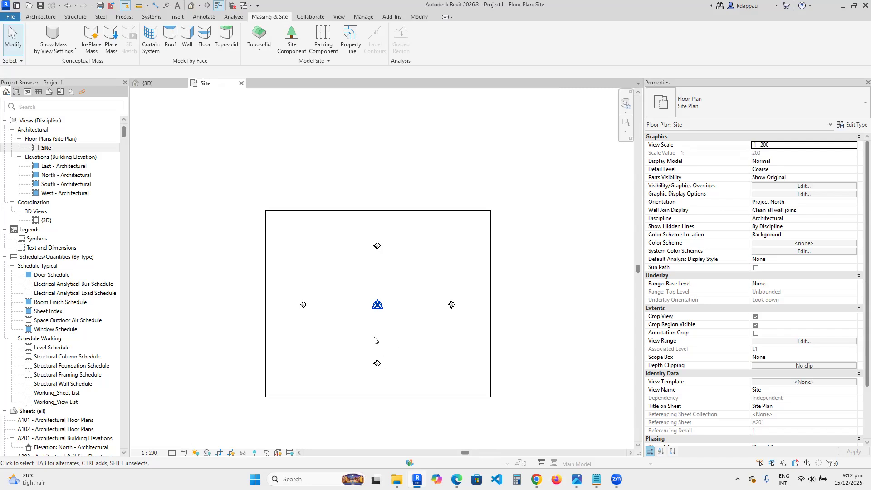
scroll(373, 341, up, 2)
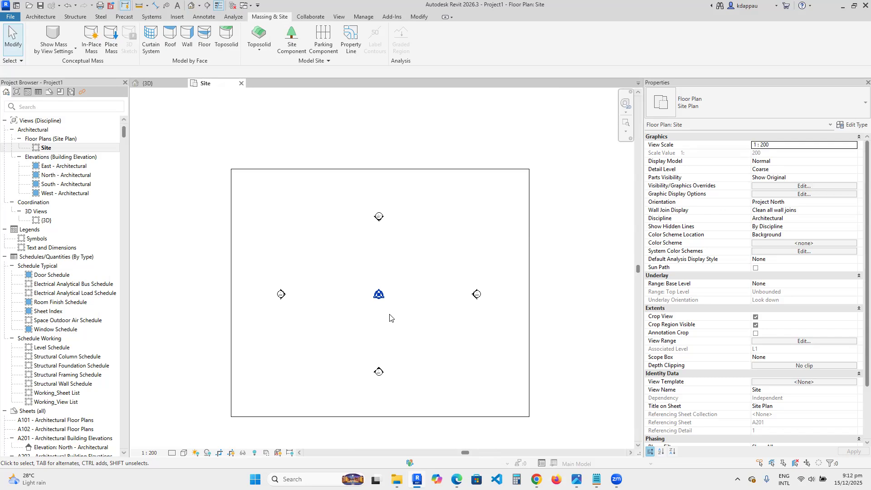
scroll(385, 303, up, 1)
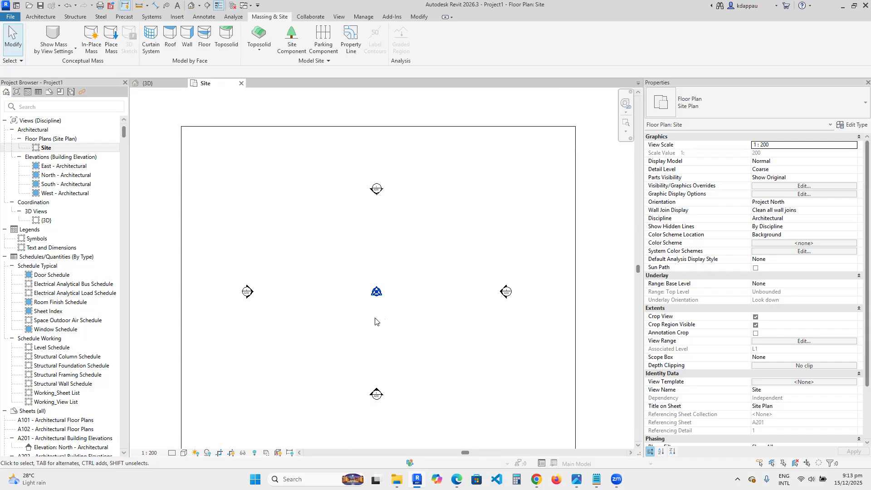
scroll(375, 322, down, 2)
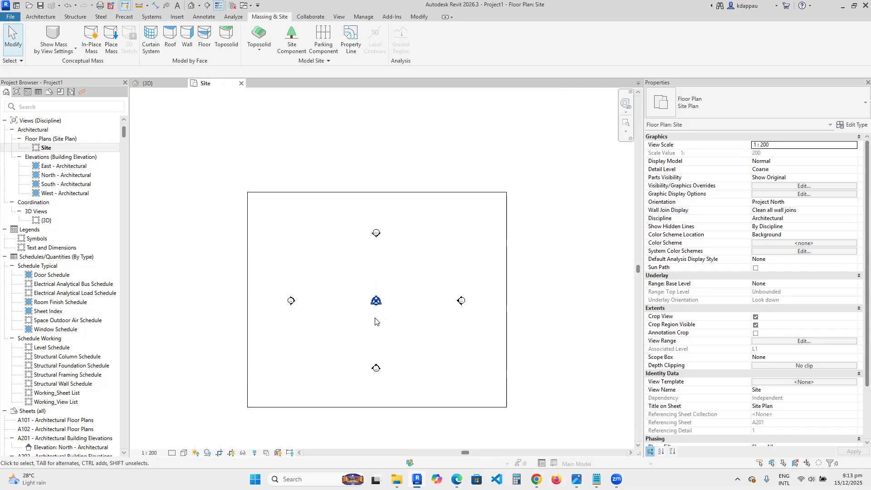
scroll(374, 321, up, 1)
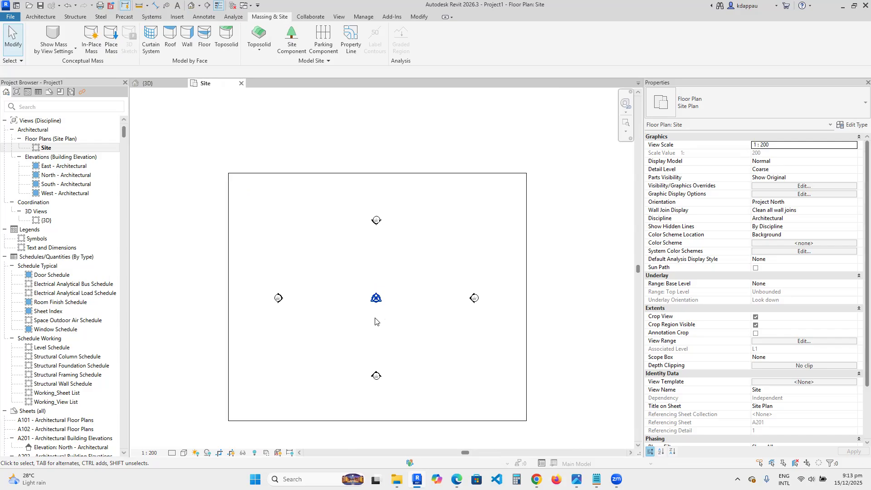
scroll(375, 321, up, 2)
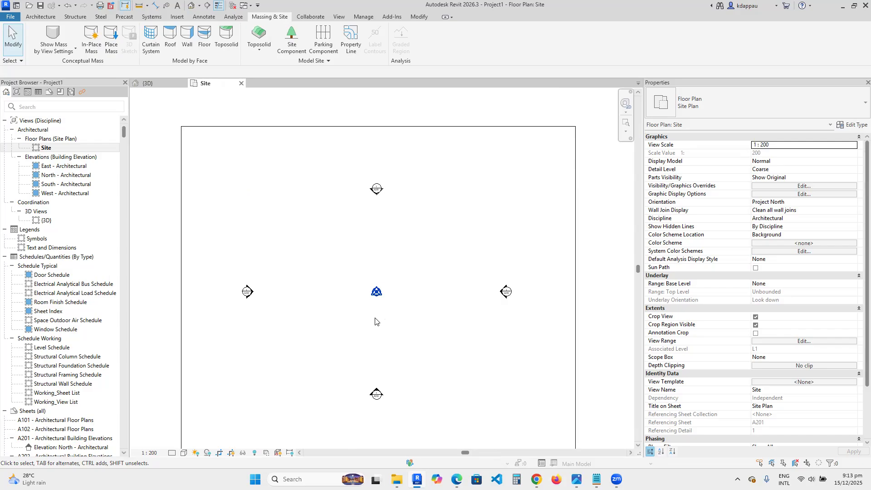
scroll(375, 322, down, 2)
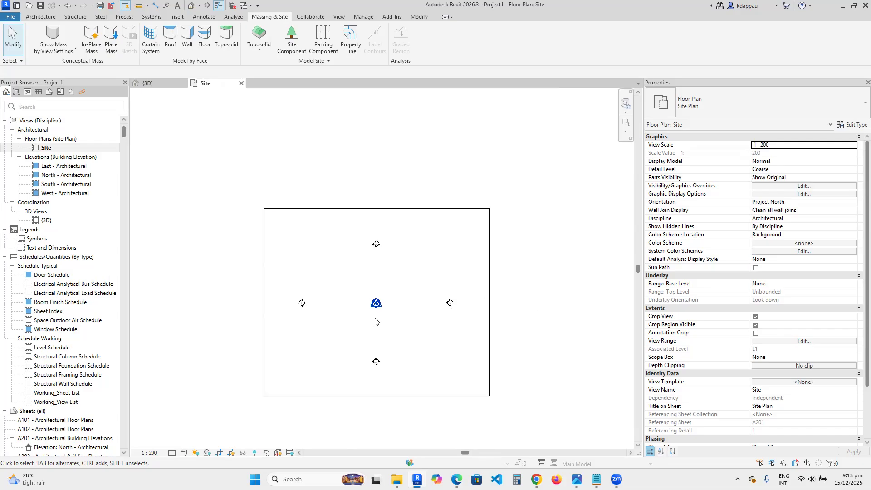
- Zoom in and out around the site plan to examine the elevation markers and project base point
scroll(392, 350, up, 1)
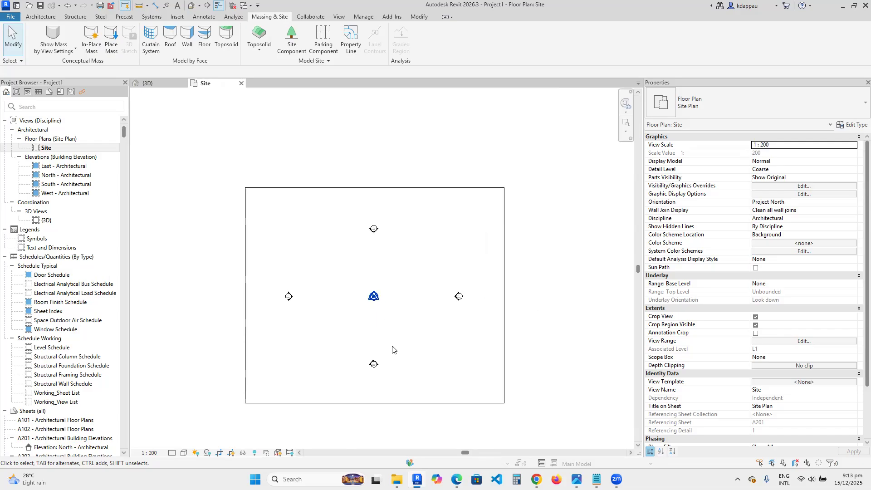
scroll(389, 336, up, 2)
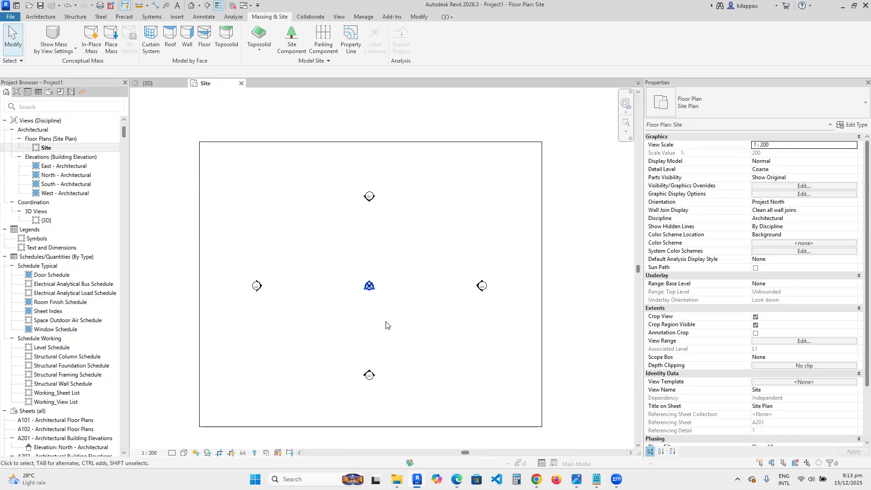
scroll(386, 324, up, 1)
scroll(387, 336, up, 2)
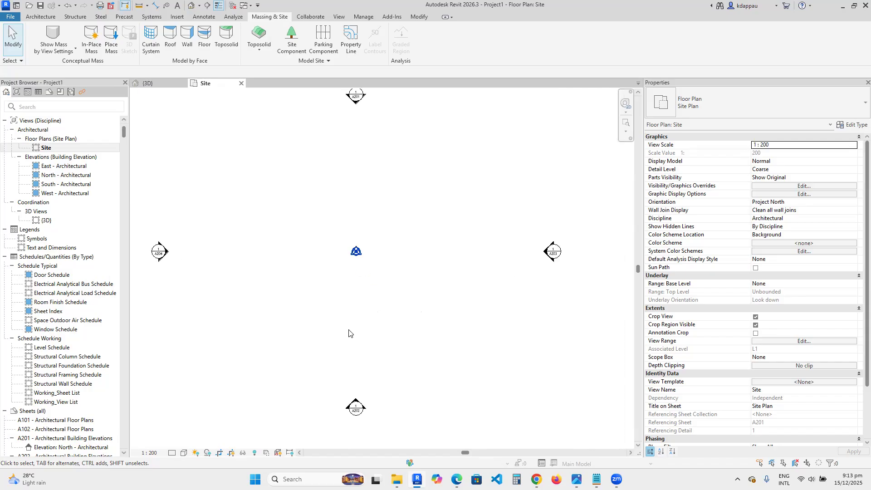
scroll(353, 331, down, 2)
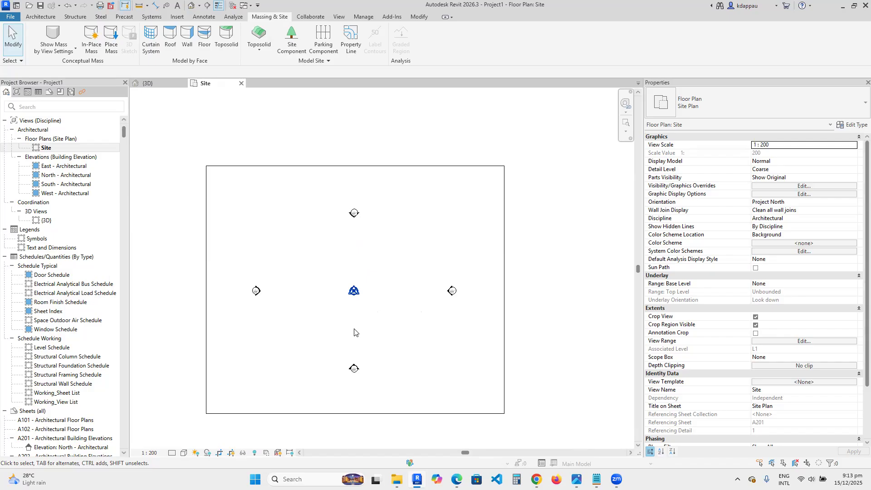
scroll(354, 331, up, 2)
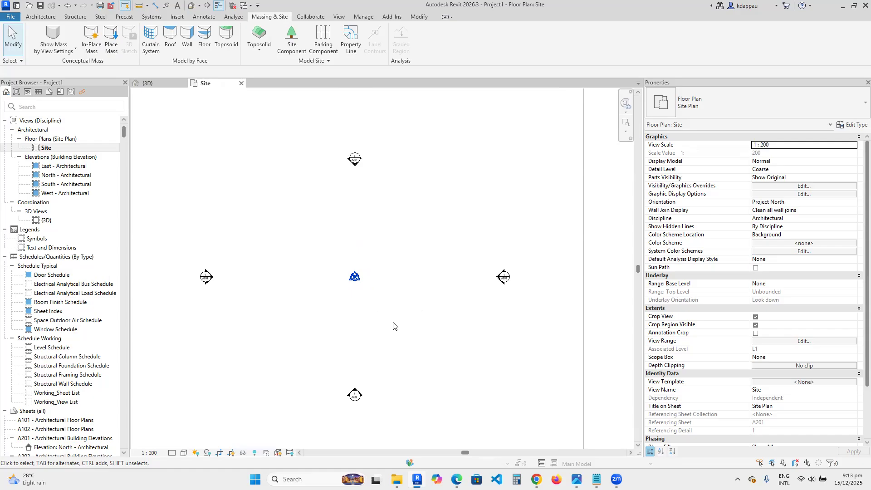
scroll(393, 326, down, 3)
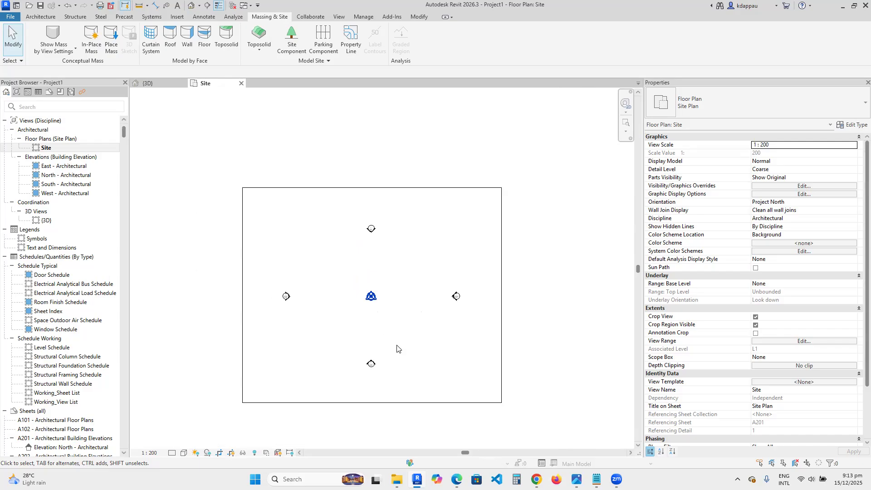
scroll(399, 350, up, 2)
scroll(325, 337, down, 2)
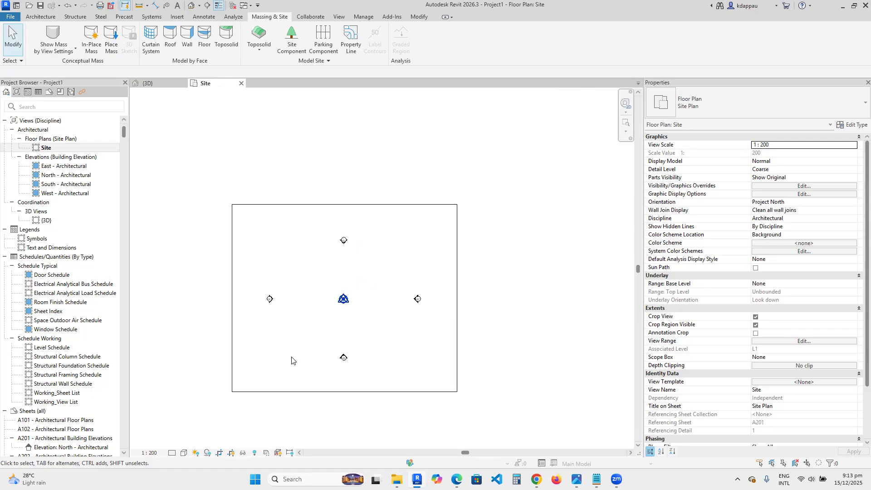
scroll(315, 354, up, 1)
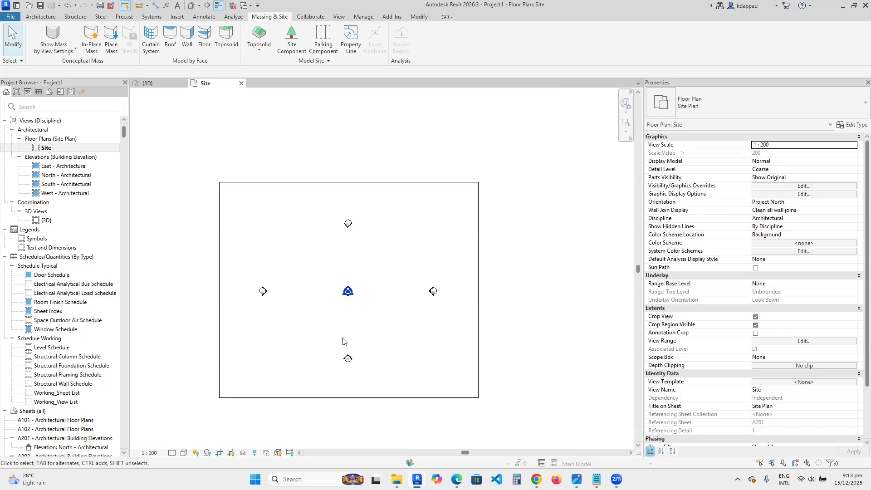
scroll(342, 341, up, 1)
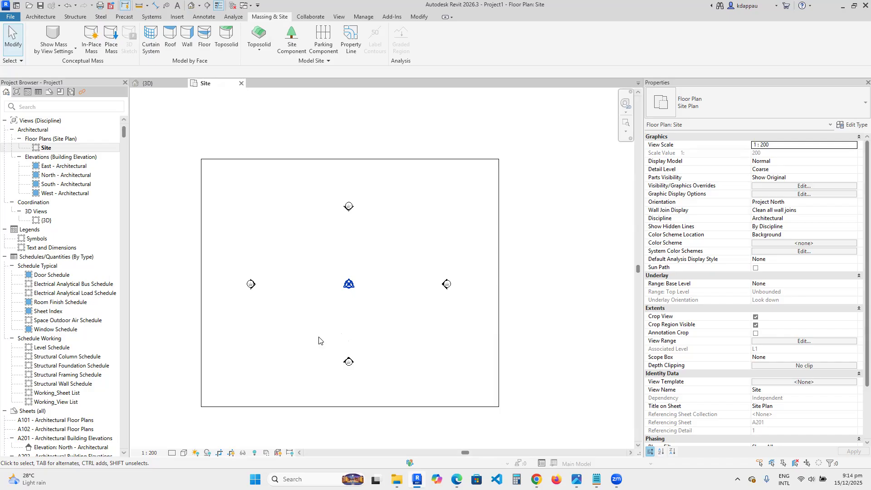
scroll(317, 334, up, 3)
scroll(381, 347, down, 1)
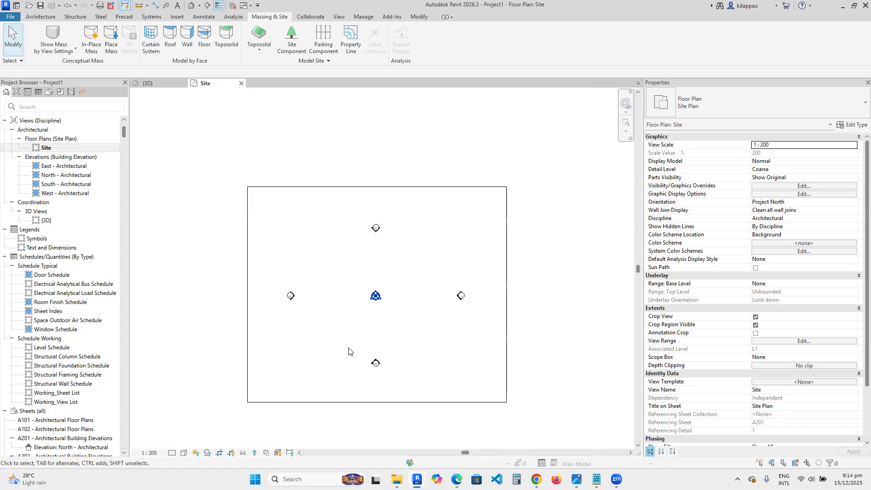
scroll(350, 349, up, 1)
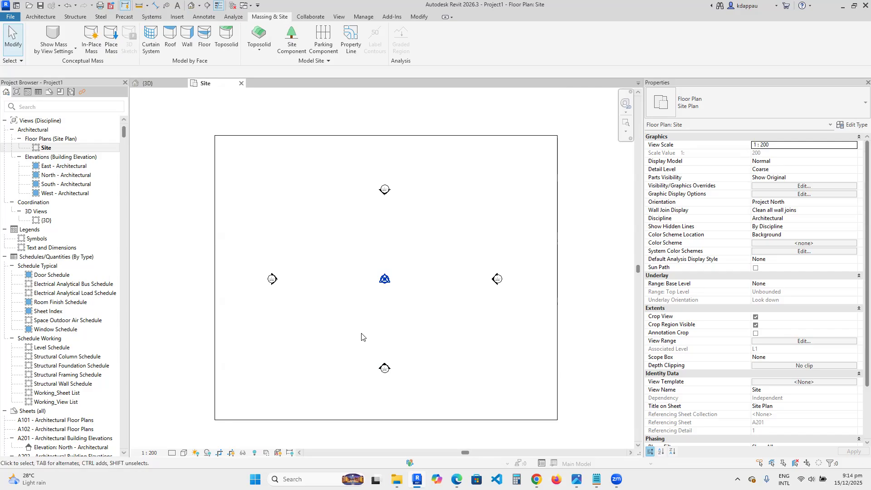
- Sketch a rectangular property line about 31000 by 21000 mm around the project base point and finish the sketch
click(350, 39)
click(389, 240)
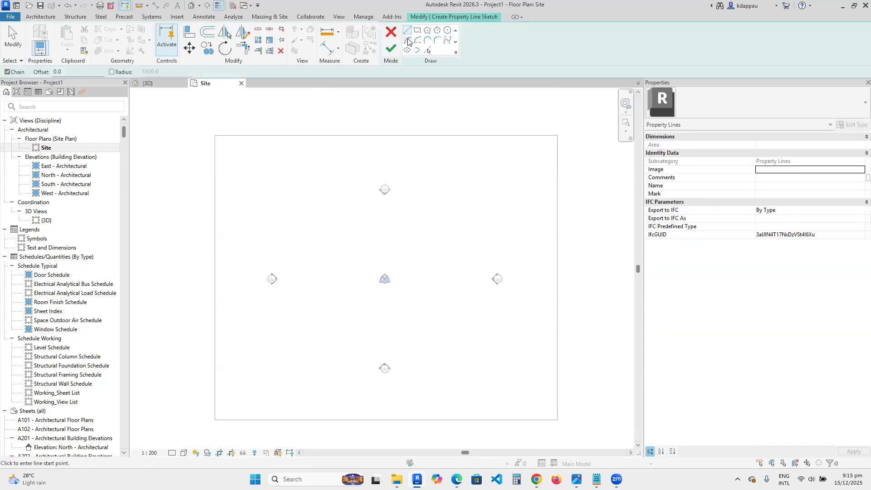
click(416, 30)
click(328, 247)
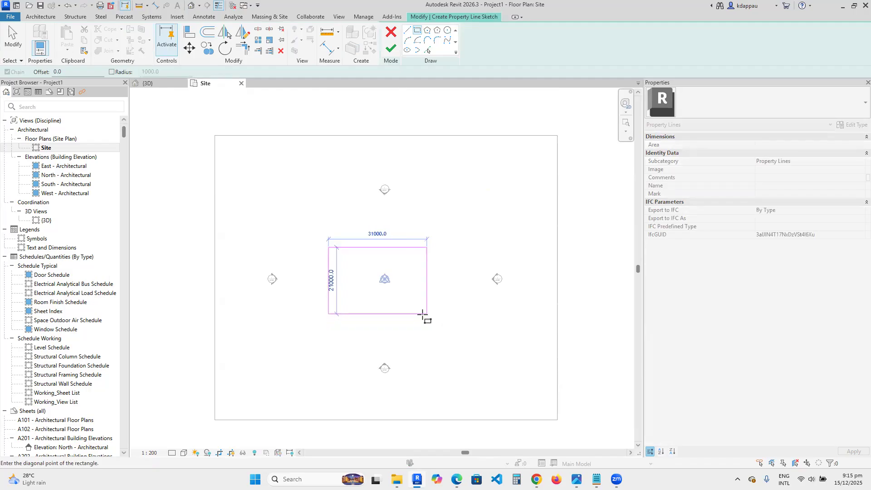
click(424, 314)
right_click(350, 207)
click(376, 213)
right_click(348, 202)
click(375, 210)
scroll(339, 262, up, 1)
scroll(323, 308, up, 2)
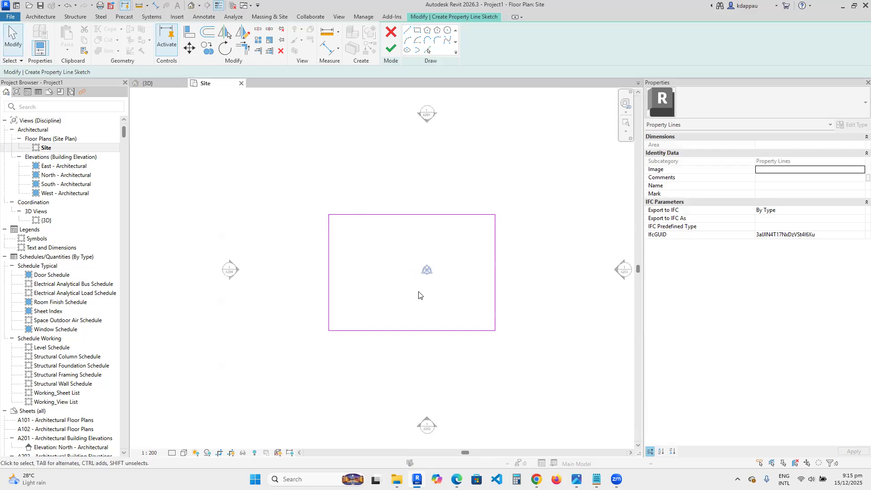
scroll(418, 293, down, 1)
click(391, 49)
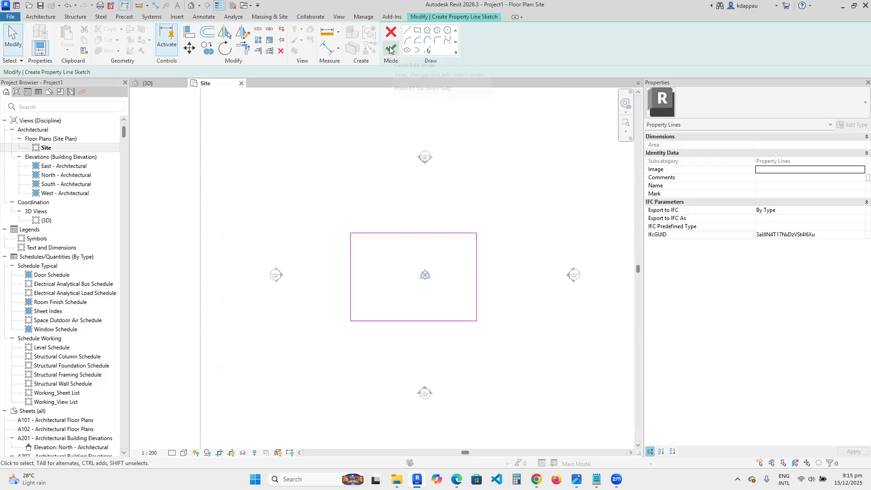
click(394, 206)
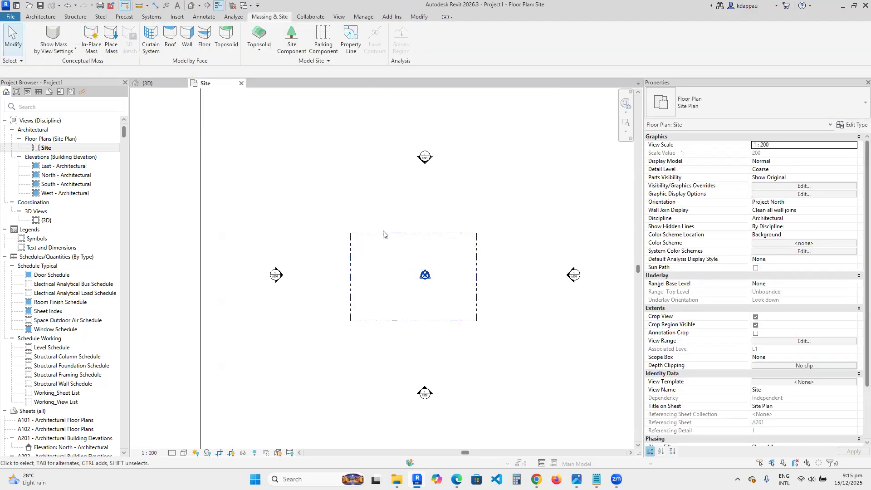
- Select the sketched property line and delete it
scroll(390, 263, down, 2)
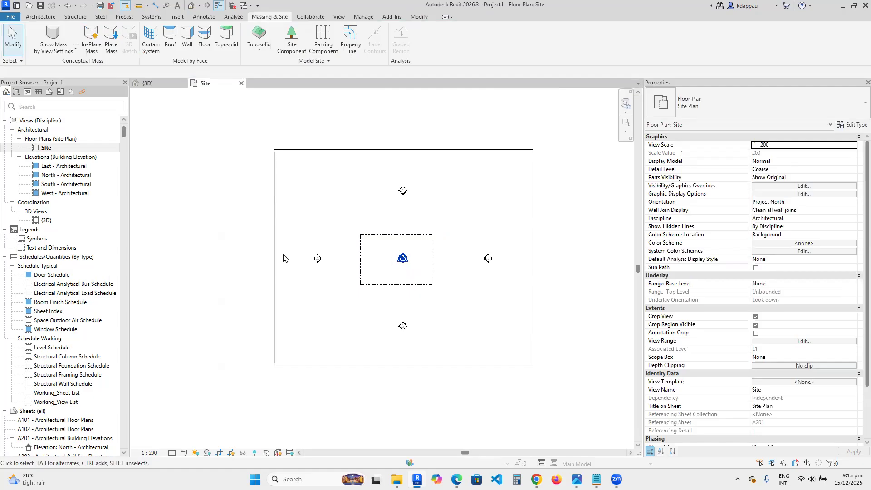
click(384, 235)
scroll(389, 247, up, 1)
scroll(395, 238, up, 1)
click(351, 186)
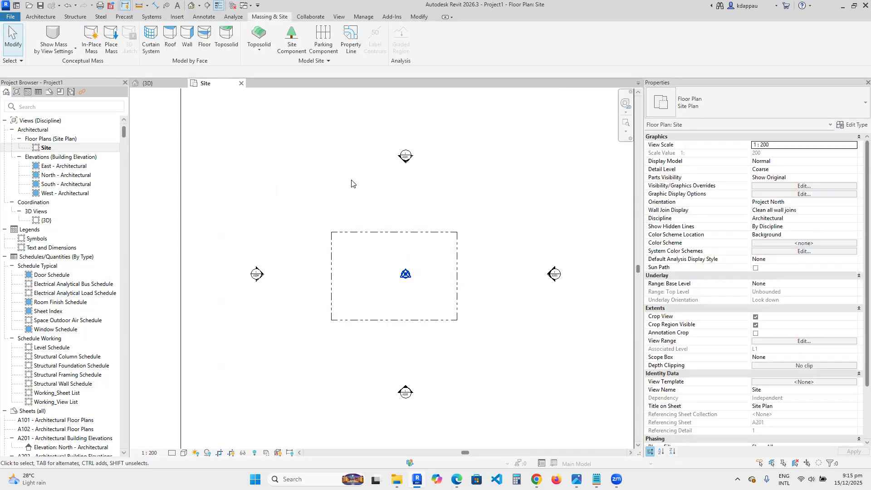
scroll(365, 266, up, 1)
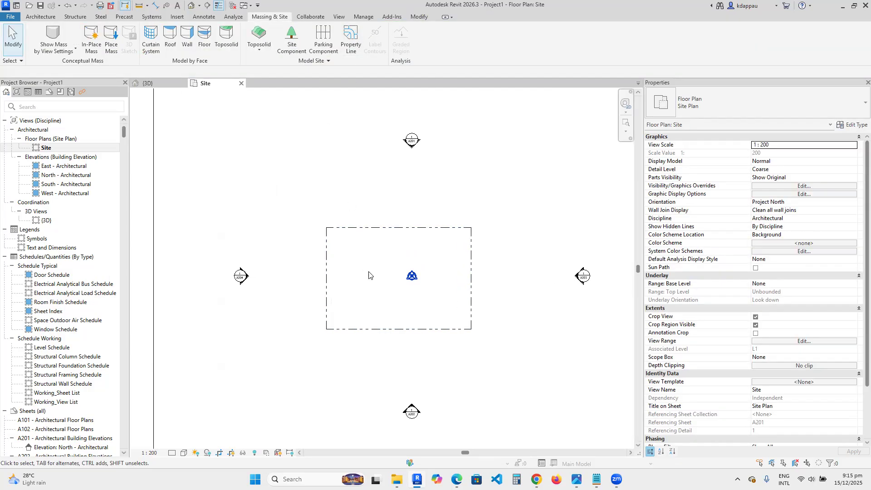
scroll(251, 206, down, 1)
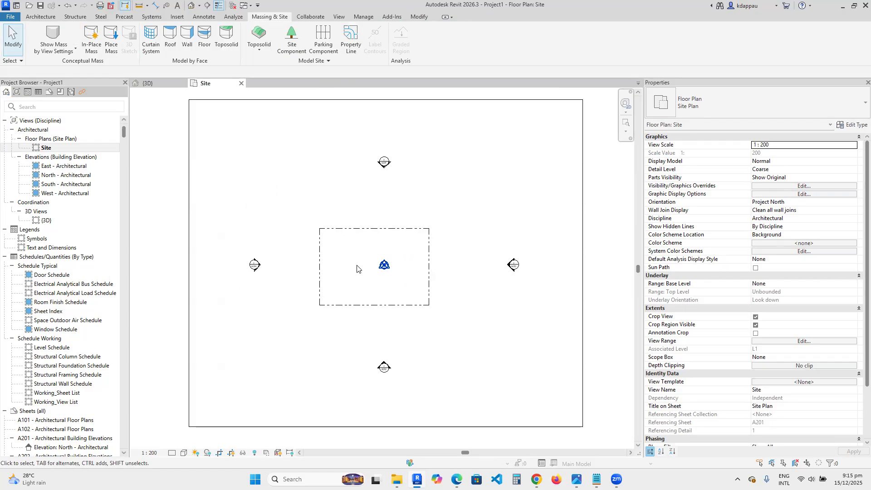
scroll(357, 262, up, 1)
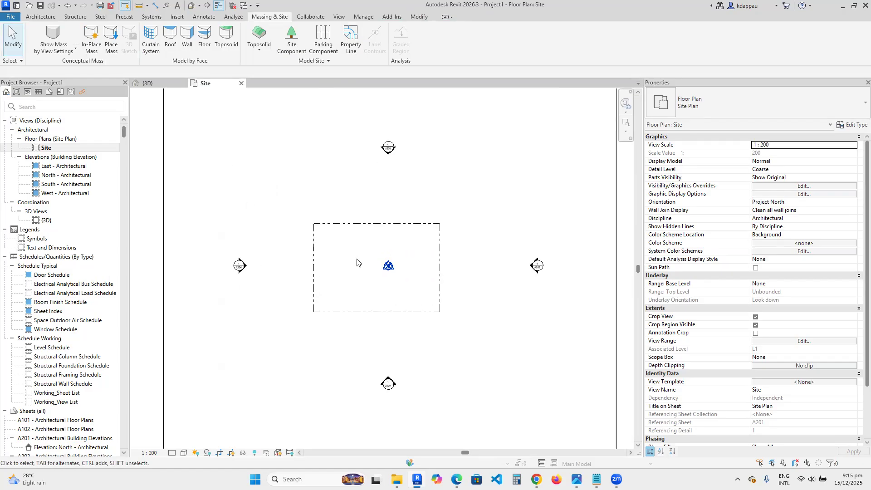
scroll(357, 263, down, 1)
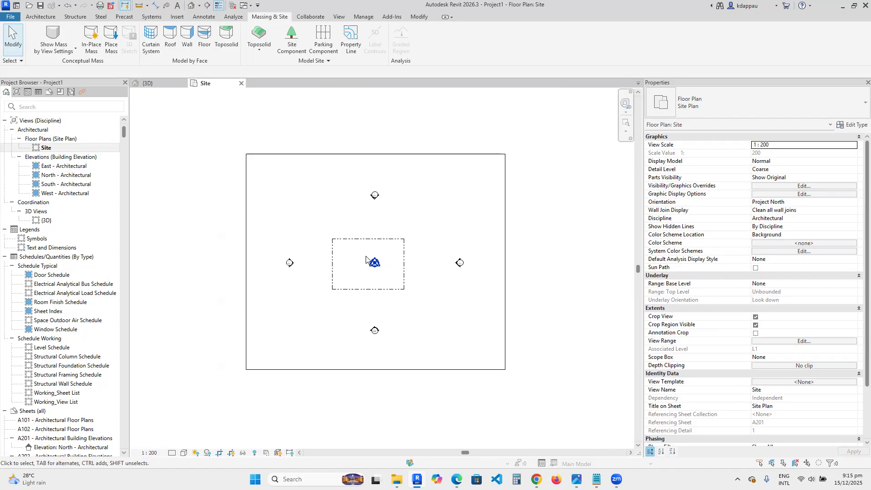
scroll(365, 256, up, 1)
click(357, 228)
key(Delete)
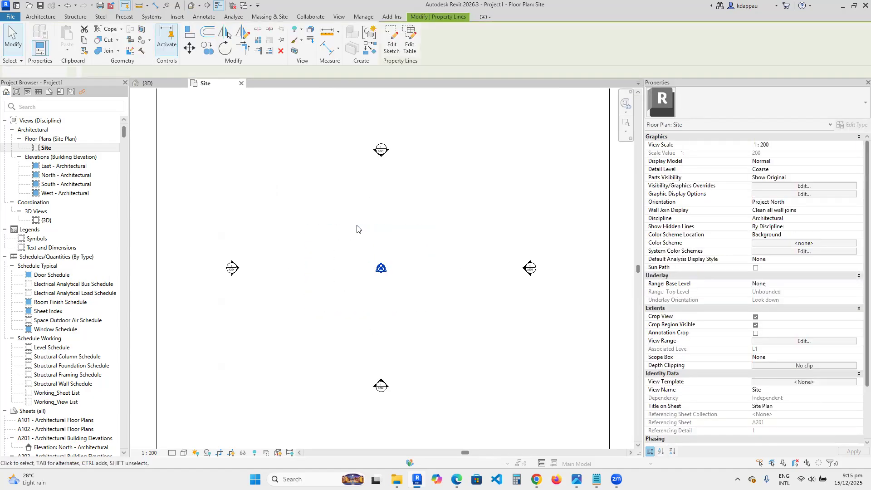
click(191, 5)
scroll(335, 292, down, 1)
scroll(313, 294, up, 7)
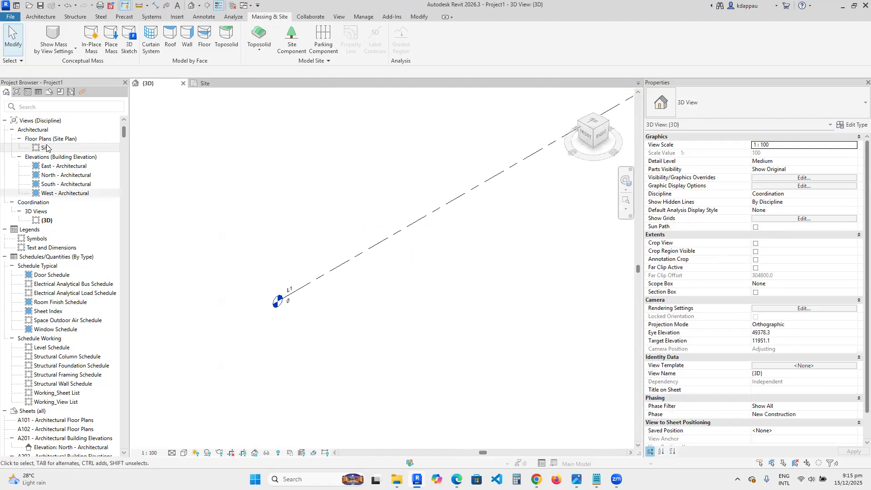
key(ctrl+Tab)
scroll(376, 286, down, 3)
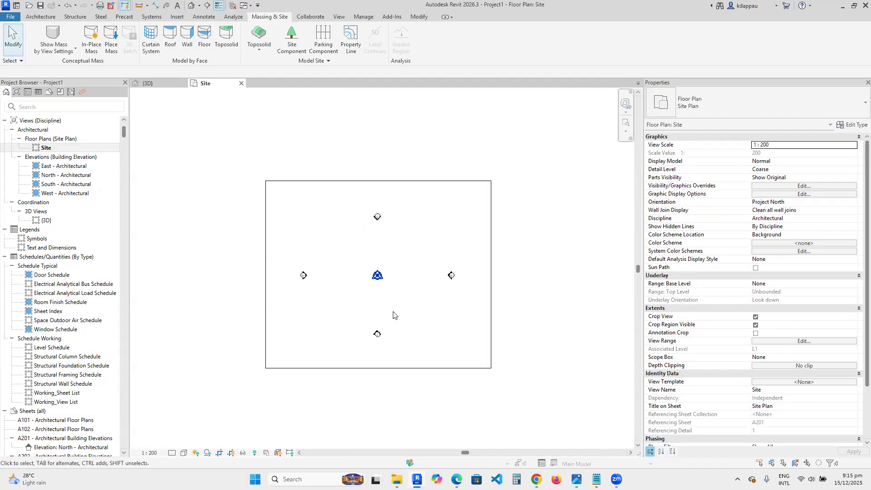
scroll(384, 317, up, 3)
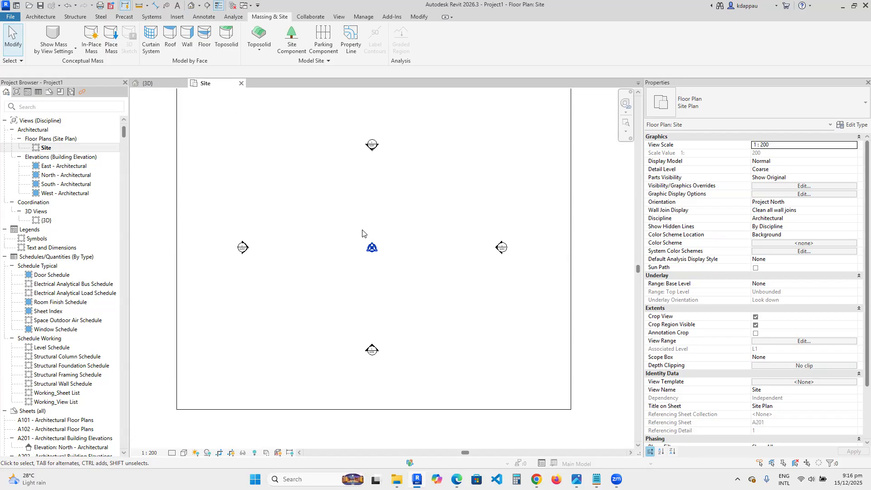
- Sketch a rectangular property line 30000 by 21000 mm with its lower-left corner at the project base point and finish it
click(350, 40)
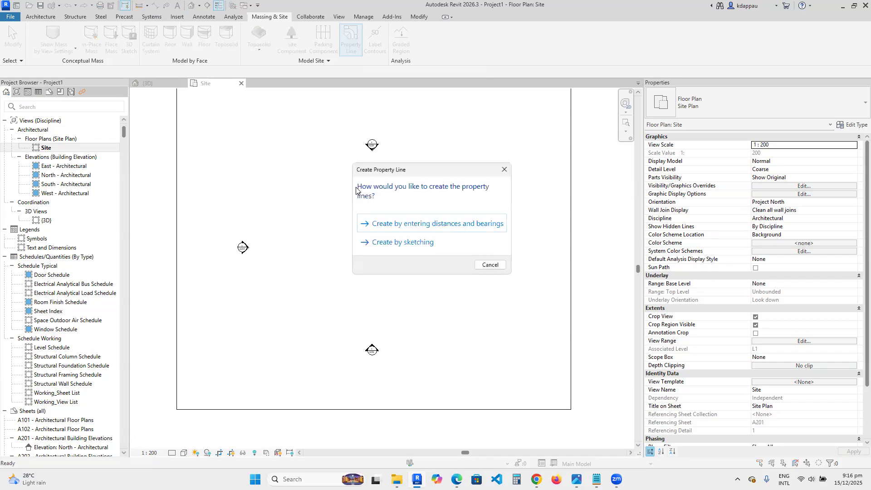
click(403, 242)
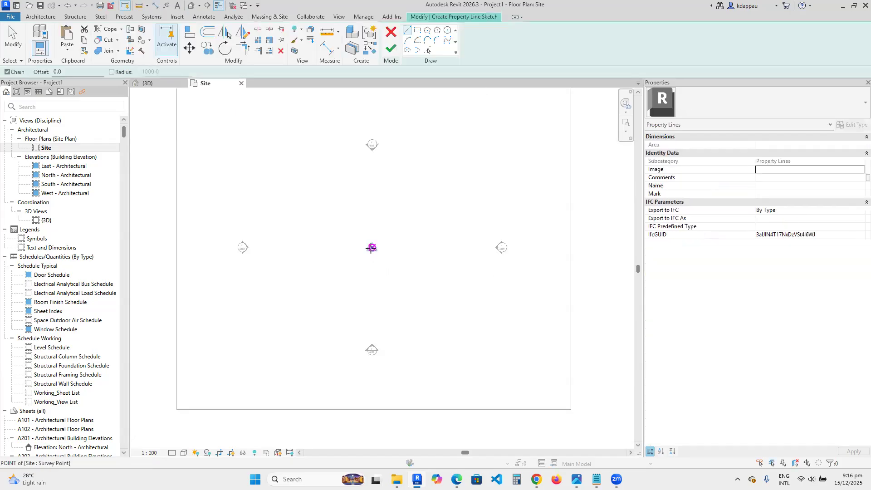
click(371, 247)
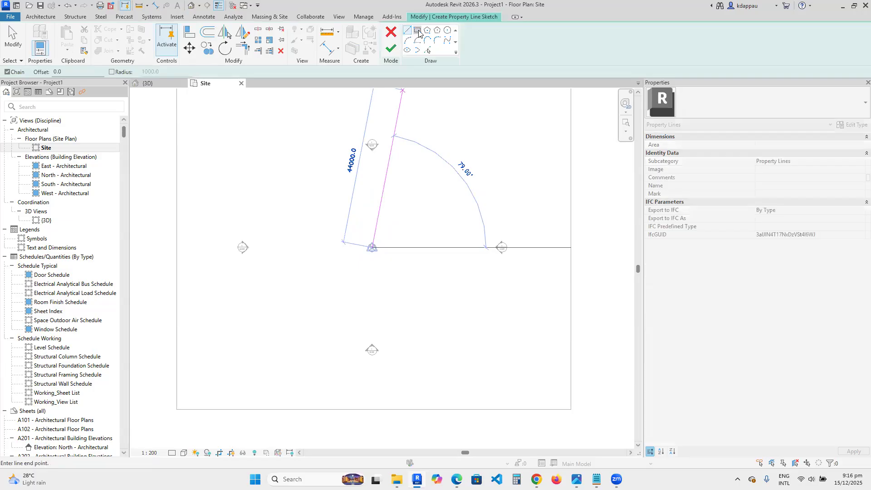
click(417, 30)
click(372, 248)
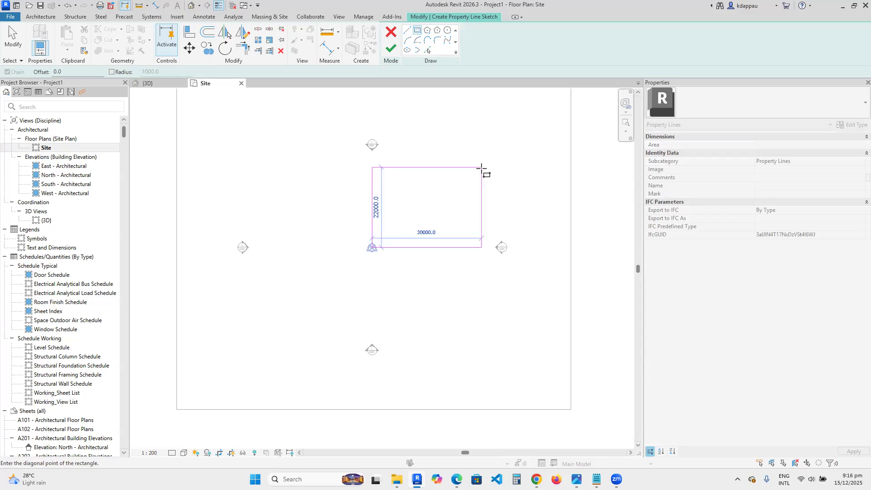
click(482, 171)
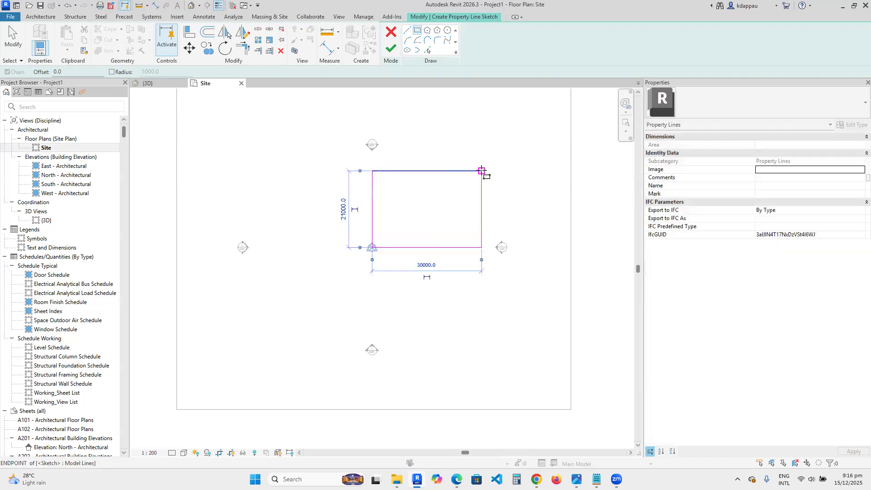
right_click(457, 128)
click(486, 132)
right_click(465, 127)
click(488, 129)
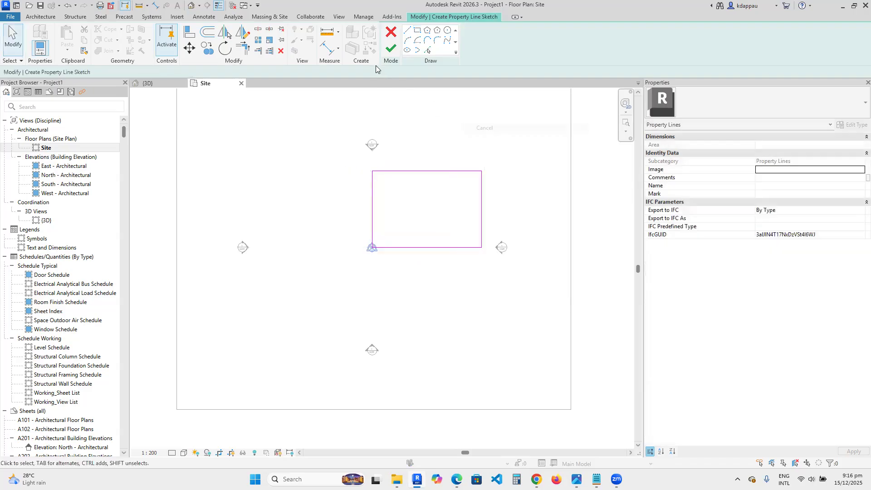
click(391, 48)
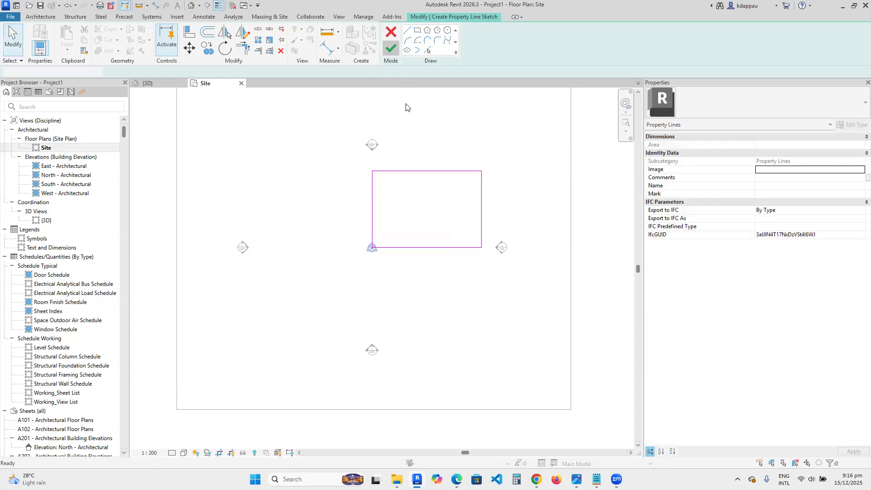
scroll(478, 185, up, 4)
scroll(314, 274, down, 4)
scroll(361, 243, up, 1)
scroll(286, 272, up, 2)
click(234, 278)
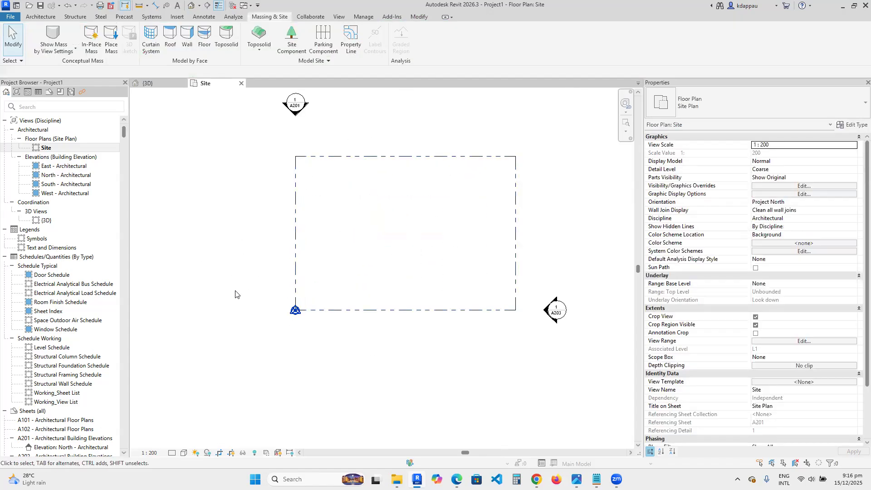
scroll(254, 281, down, 2)
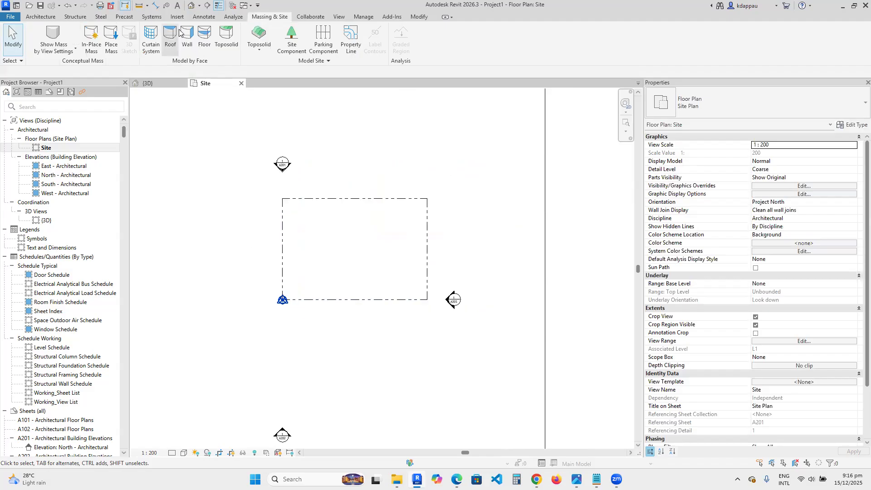
- Tag all four edges of the property line with bearing and length tags using Tag by Category
click(205, 17)
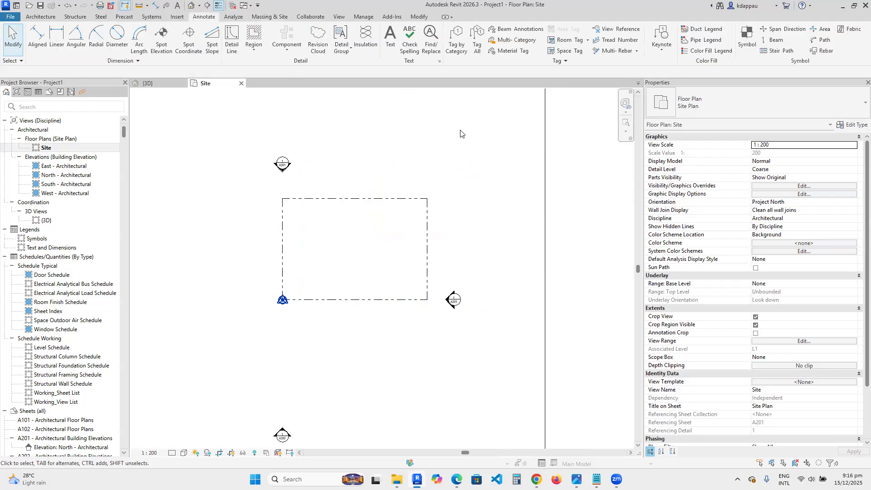
click(456, 39)
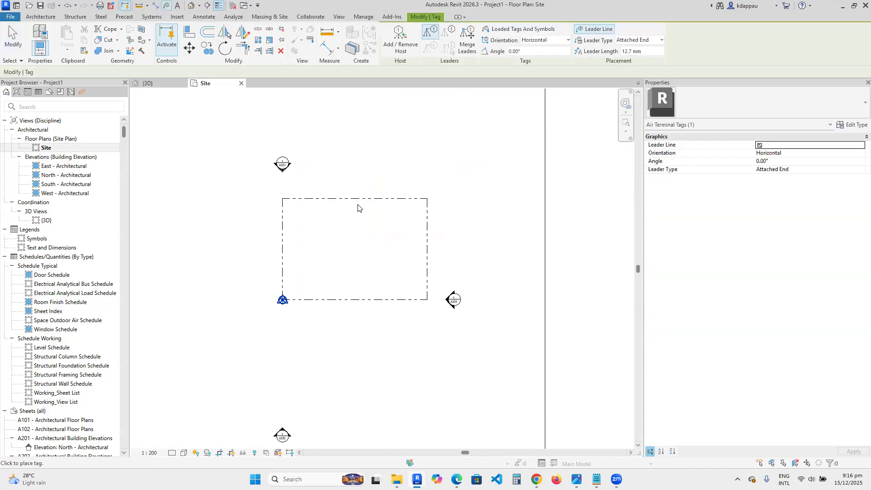
scroll(353, 204, up, 2)
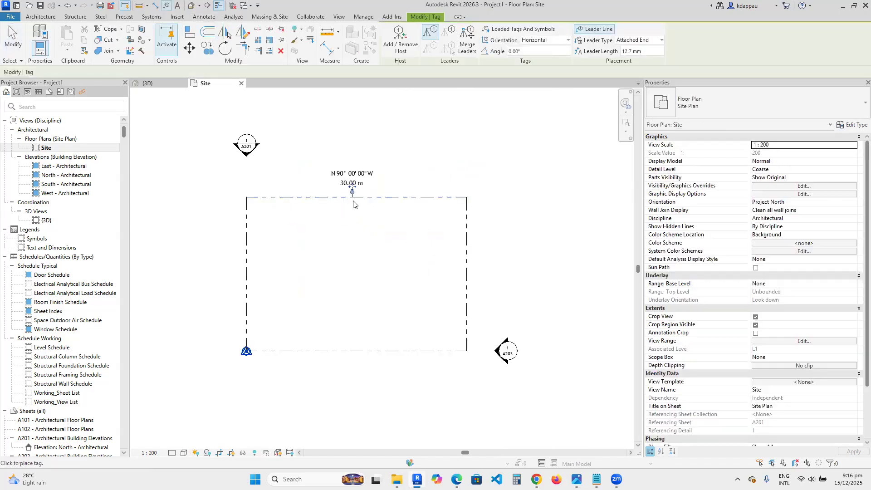
scroll(298, 197, up, 1)
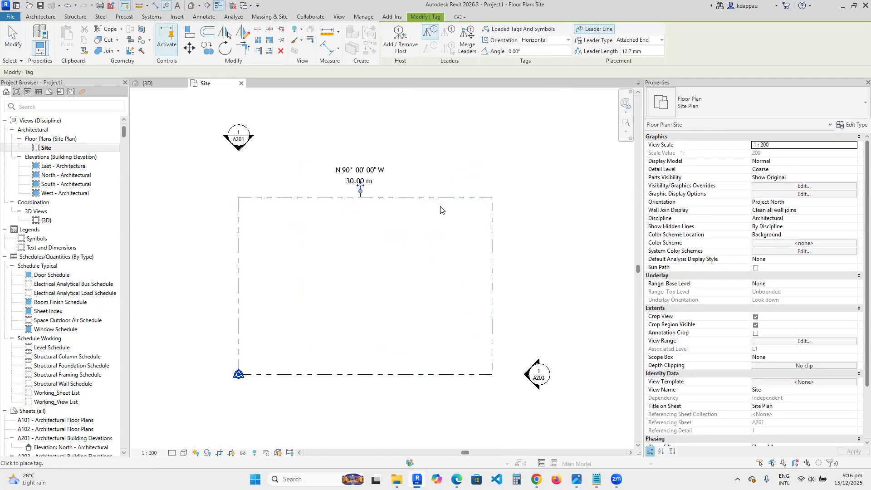
scroll(481, 294, up, 2)
click(497, 280)
scroll(399, 313, down, 3)
click(392, 321)
click(289, 253)
right_click(231, 189)
click(252, 195)
right_click(227, 177)
click(252, 178)
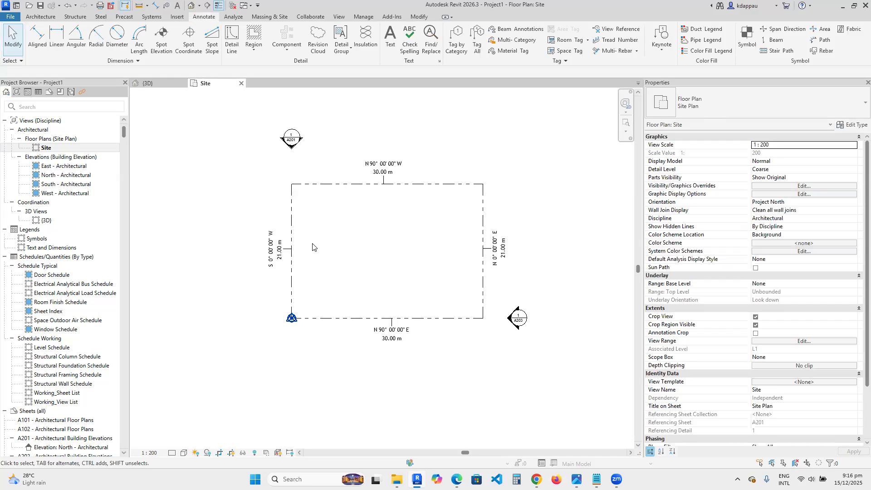
- Examine the tagged property line in the site plan and in the 3D view
scroll(386, 244, up, 3)
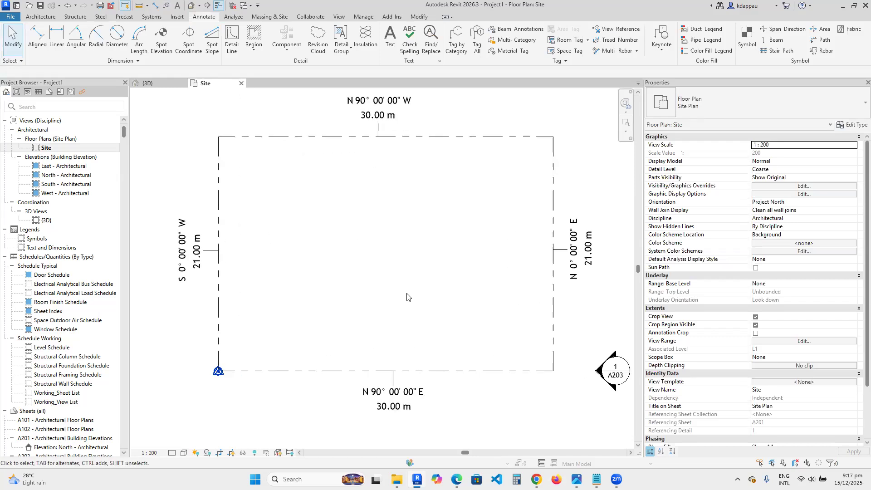
scroll(409, 295, down, 3)
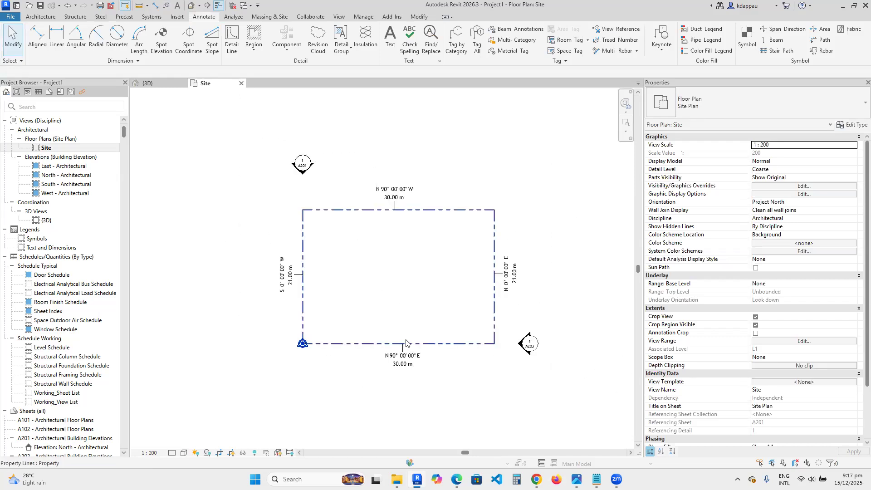
scroll(386, 316, up, 1)
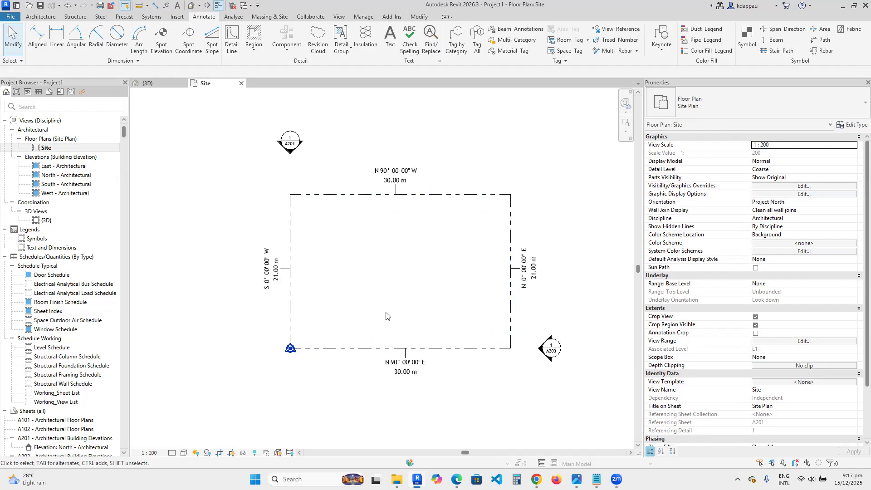
scroll(456, 321, up, 1)
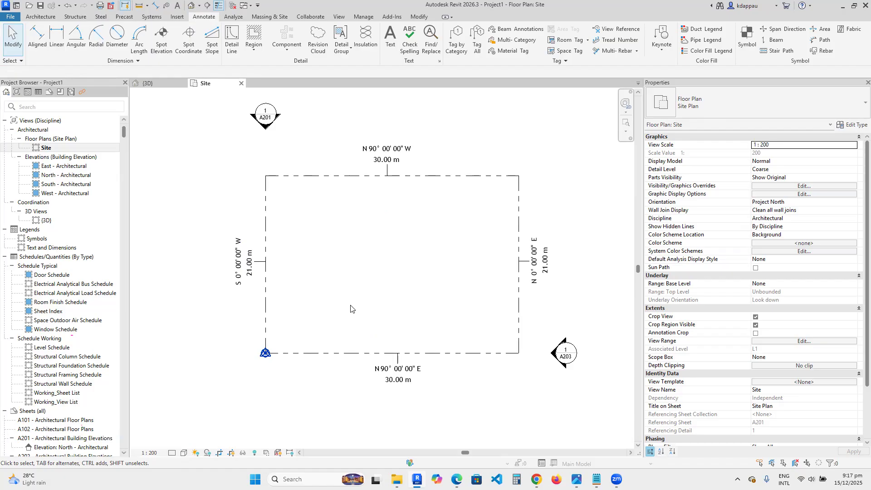
scroll(352, 309, down, 2)
scroll(411, 306, up, 1)
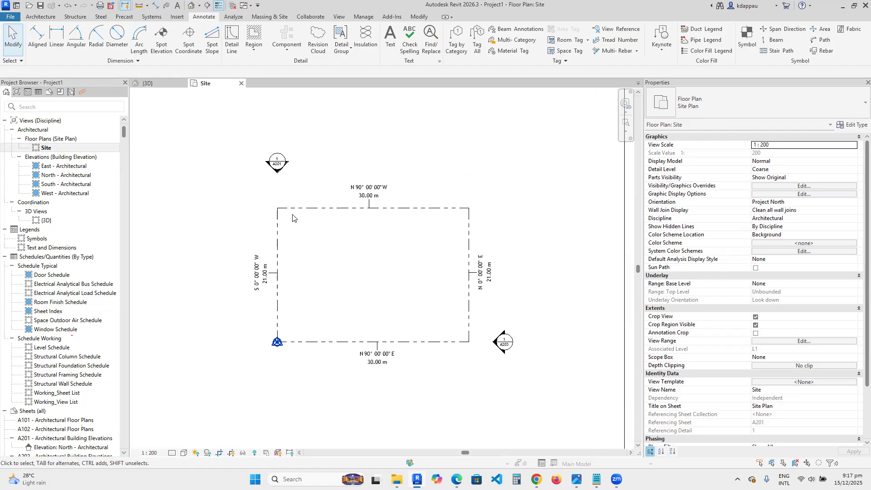
scroll(370, 274, down, 2)
click(191, 5)
scroll(336, 297, down, 2)
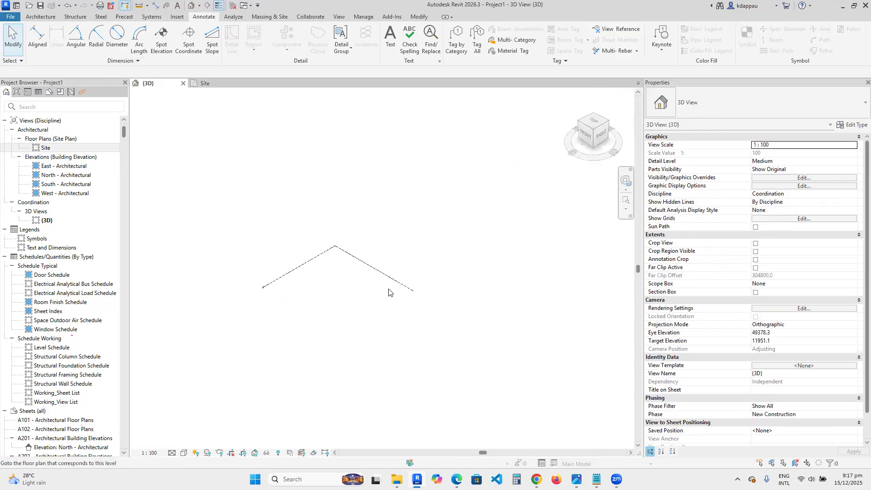
scroll(278, 289, up, 2)
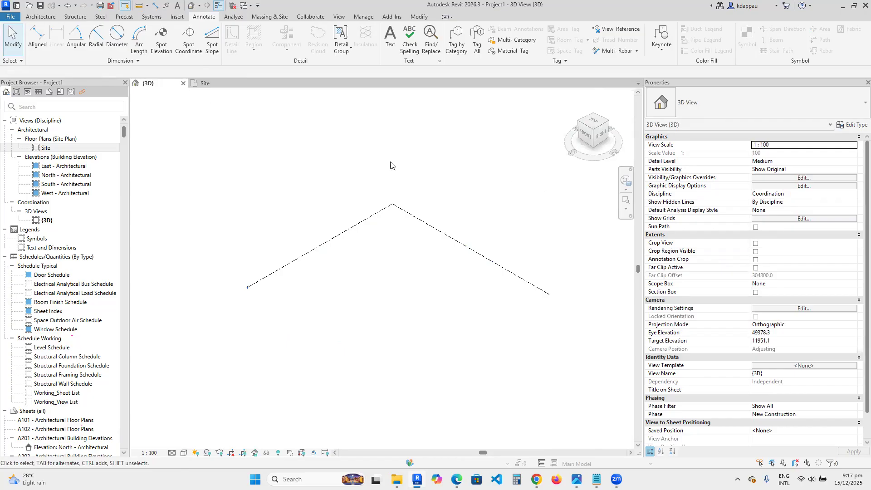
click(194, 83)
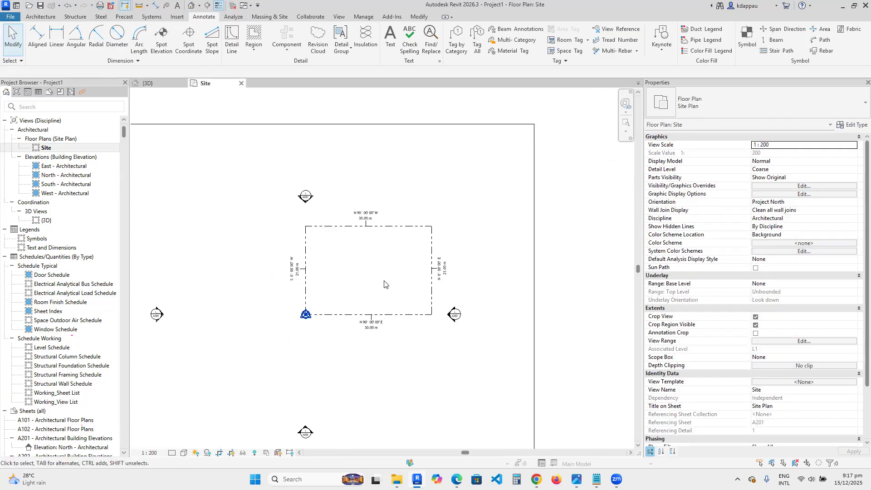
scroll(390, 279, up, 3)
scroll(352, 336, down, 2)
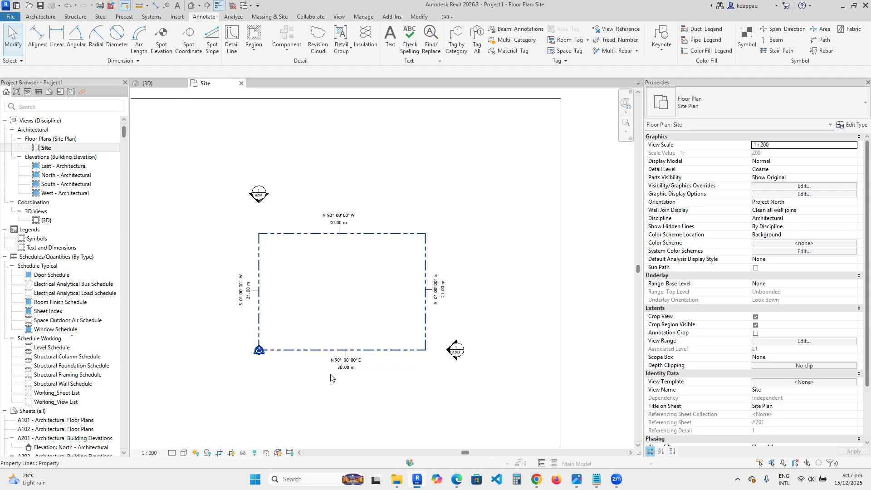
scroll(327, 317, up, 2)
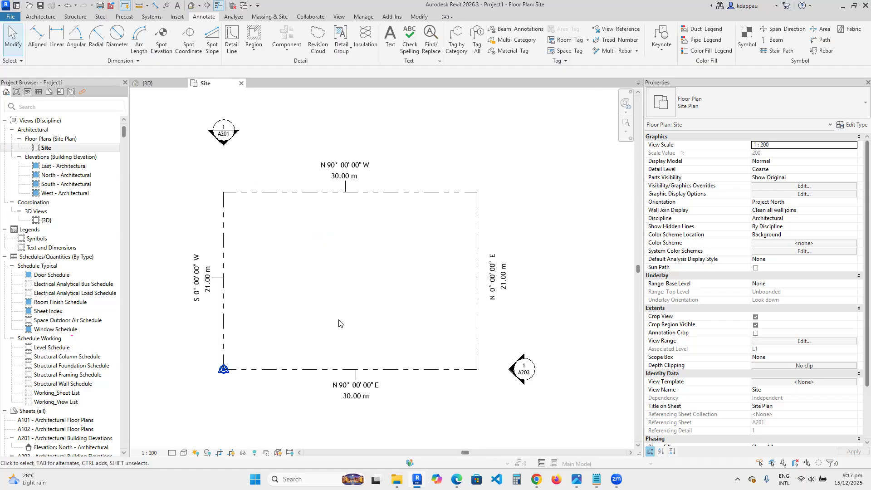
scroll(351, 319, down, 3)
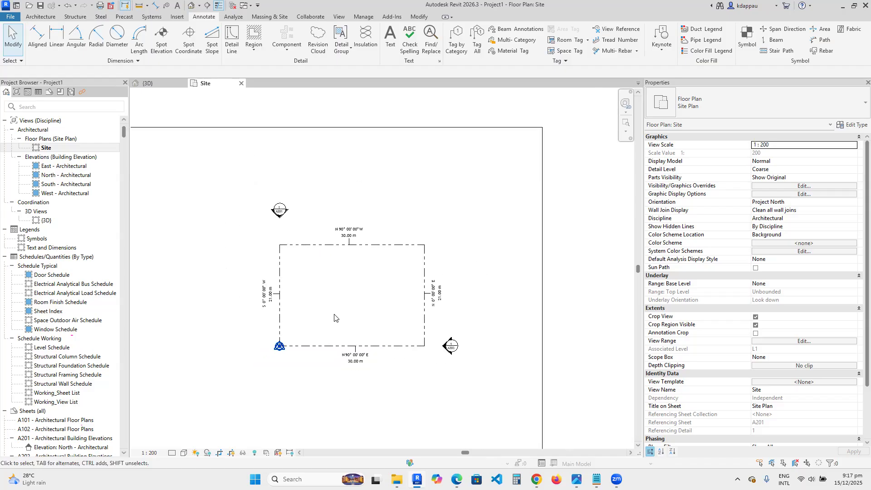
scroll(334, 318, up, 1)
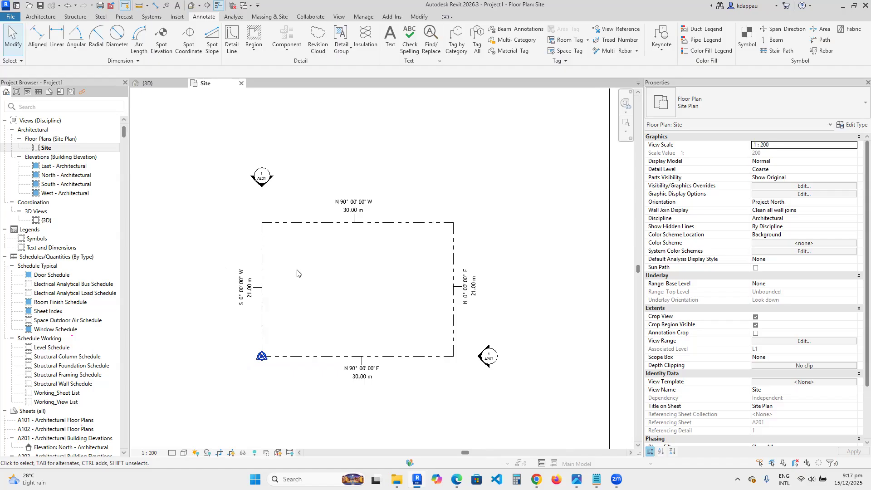
- Create a Grassland - 1200mm toposolid from sketch by picking the property line edges as its boundary, then finish
click(270, 17)
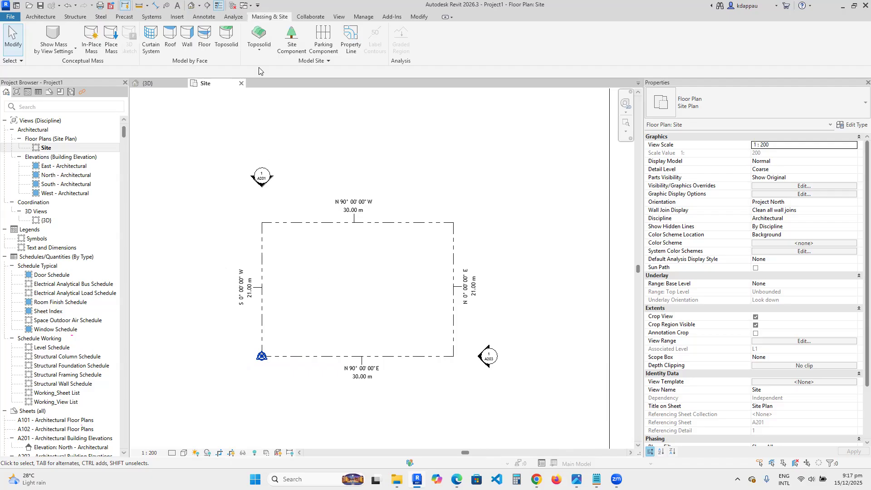
click(259, 55)
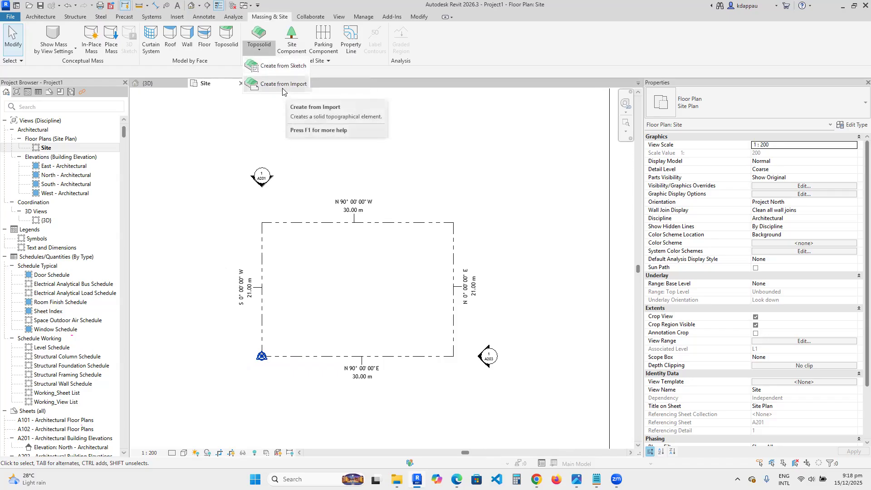
click(277, 68)
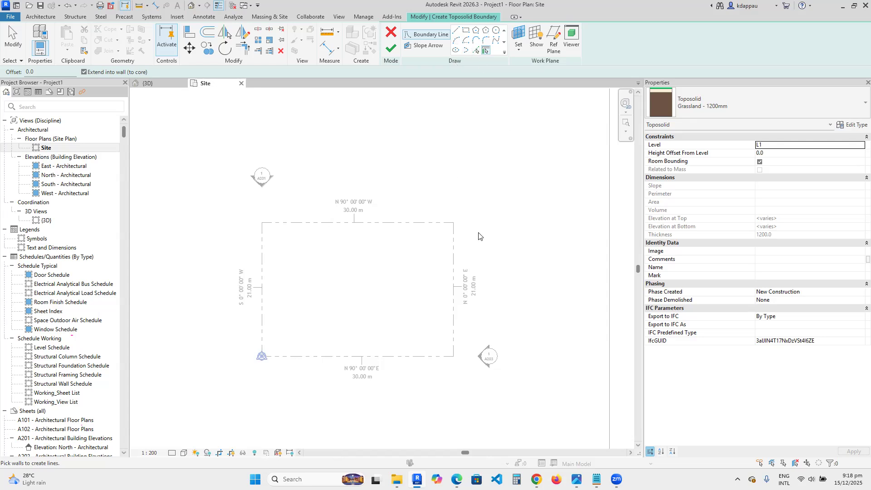
click(707, 98)
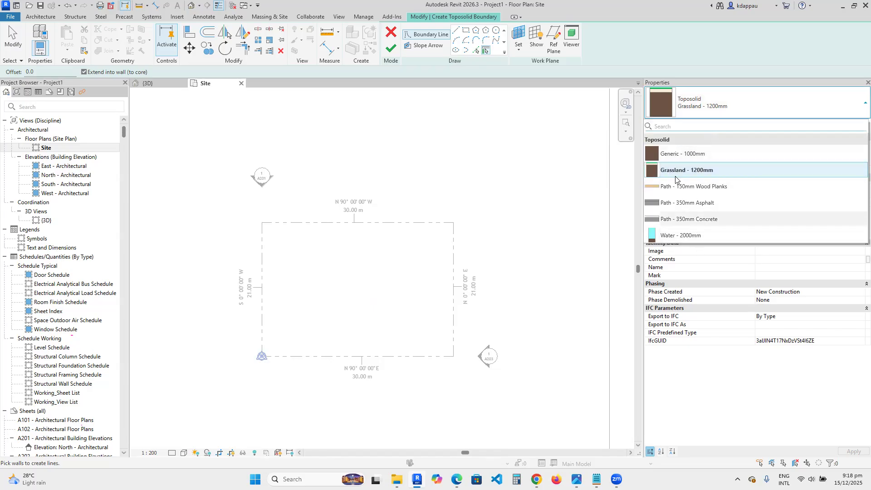
click(700, 107)
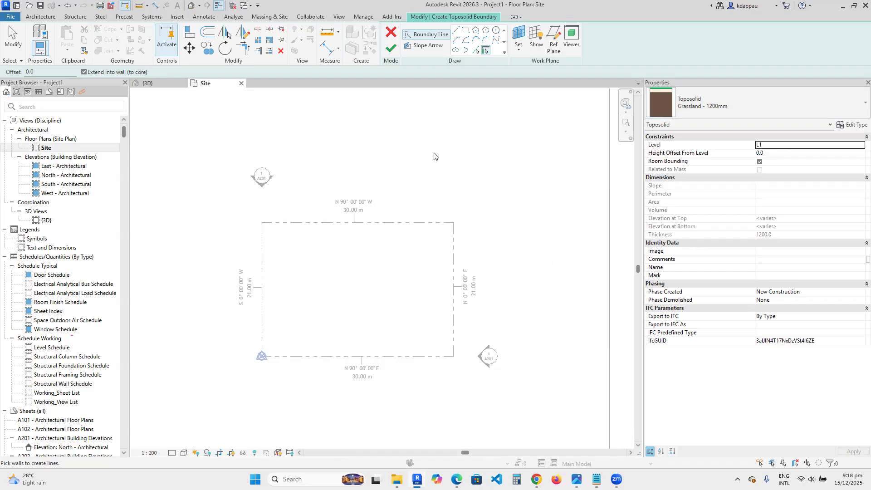
click(466, 30)
click(261, 356)
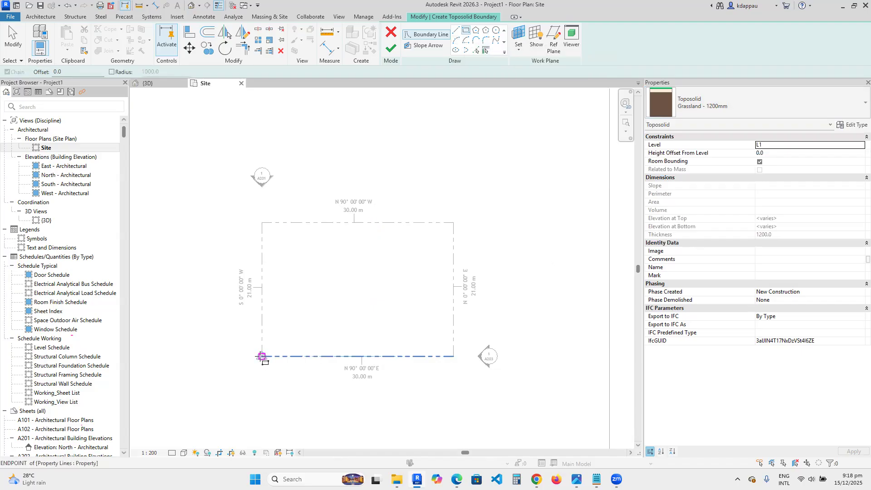
click(453, 222)
right_click(393, 133)
click(411, 142)
right_click(402, 122)
click(414, 132)
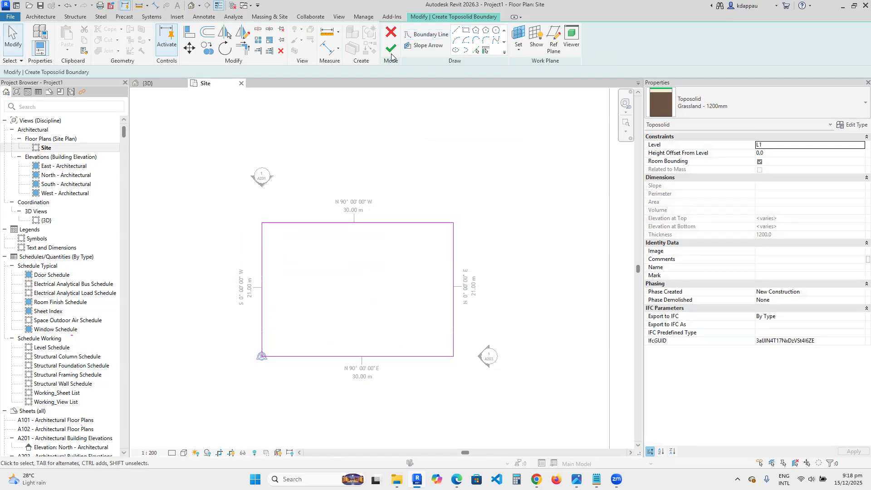
click(388, 53)
click(345, 325)
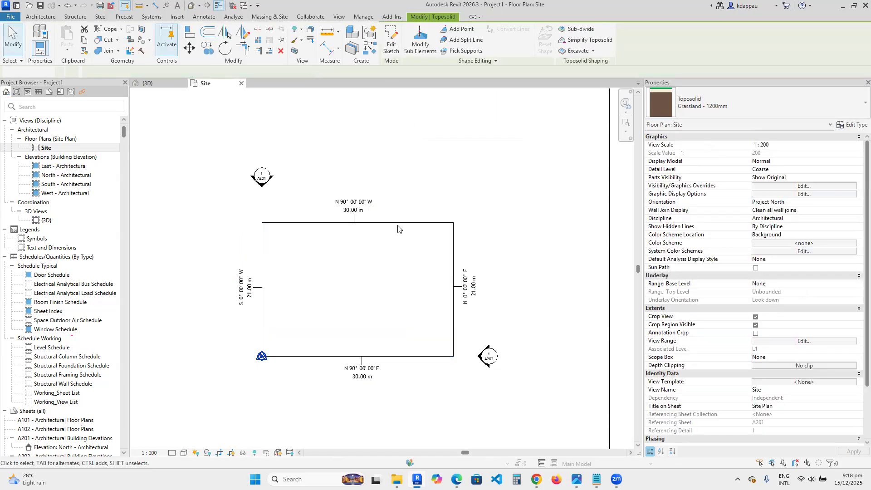
- Set the 3D view's visual style to Shaded to inspect the toposolid
click(191, 7)
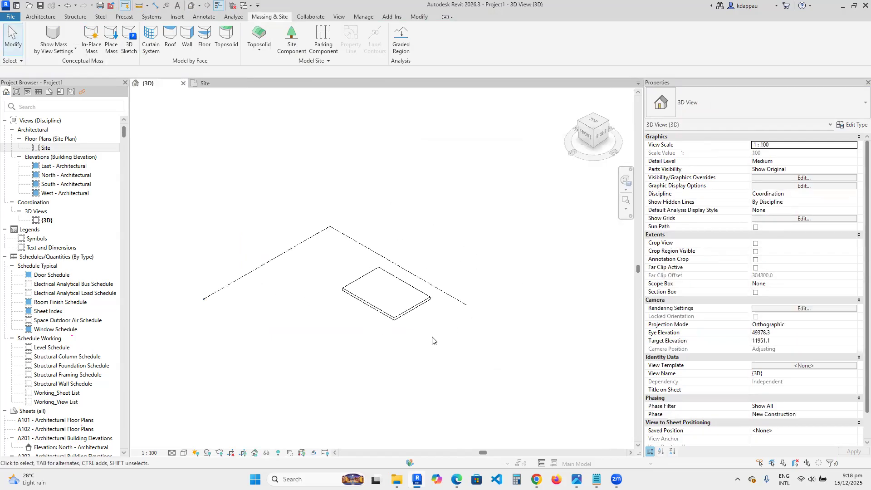
scroll(454, 314, up, 2)
click(417, 327)
click(246, 427)
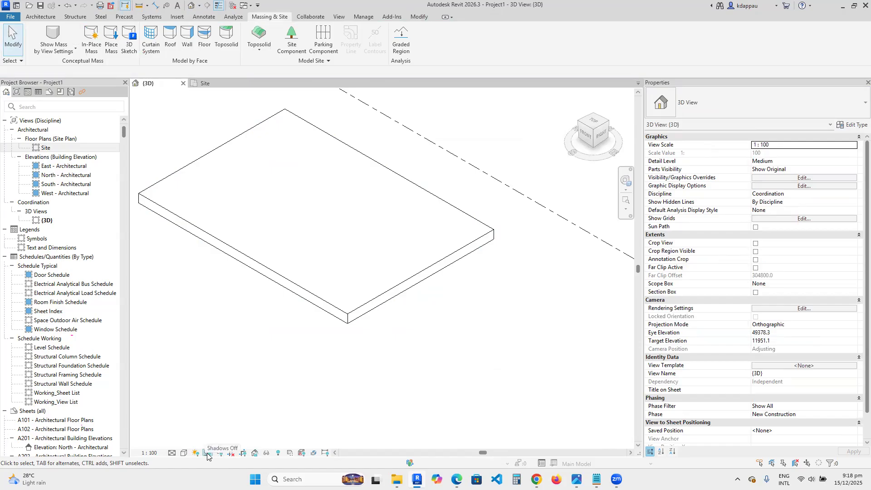
click(184, 453)
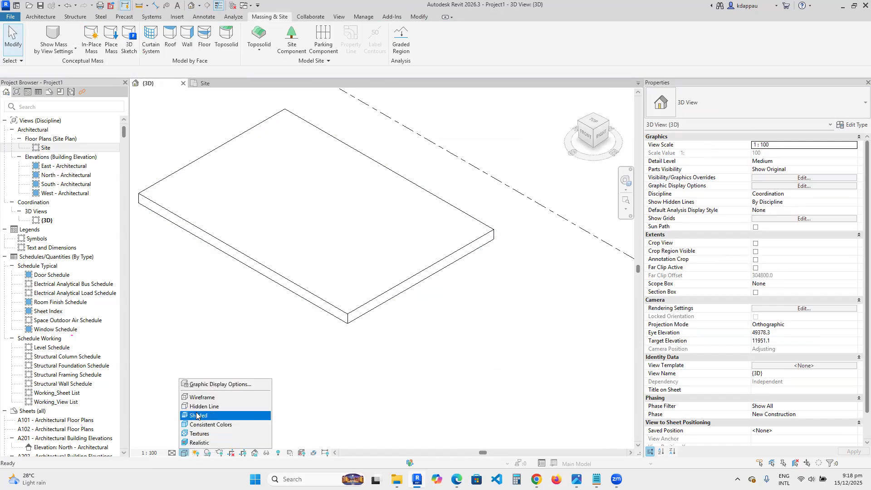
click(197, 416)
scroll(205, 184, up, 3)
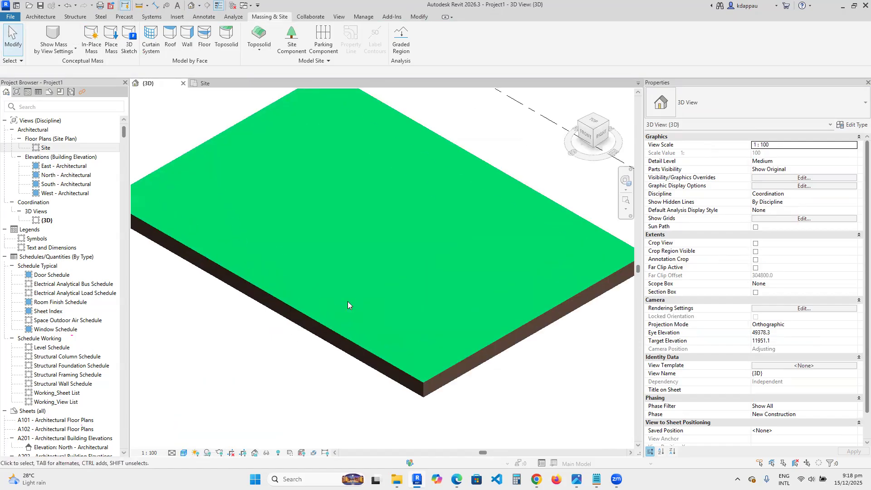
scroll(363, 348, down, 3)
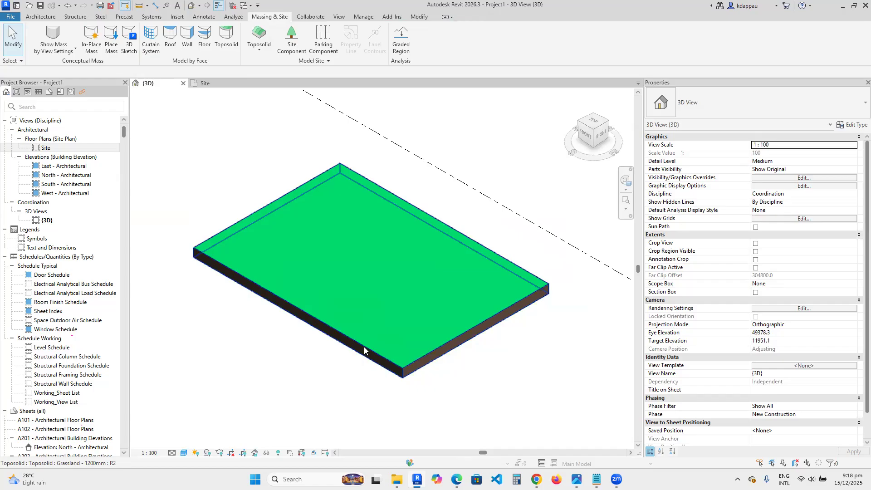
scroll(341, 334, down, 4)
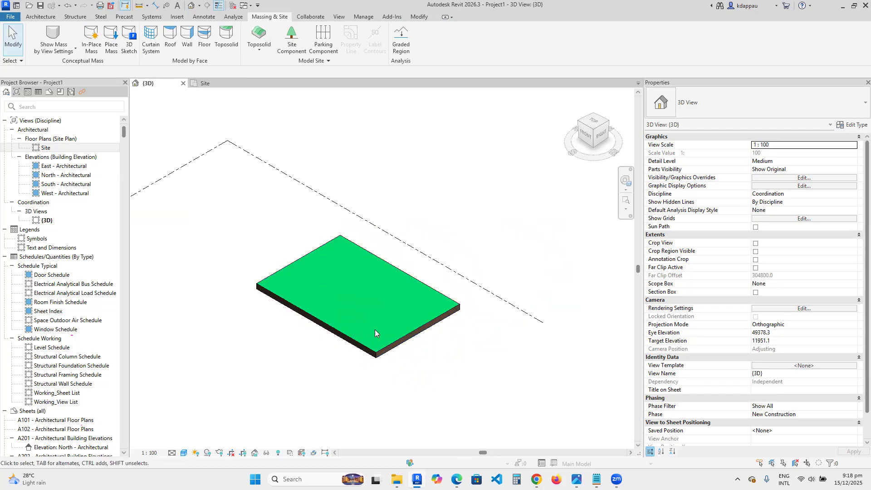
scroll(276, 278, down, 2)
scroll(336, 302, up, 3)
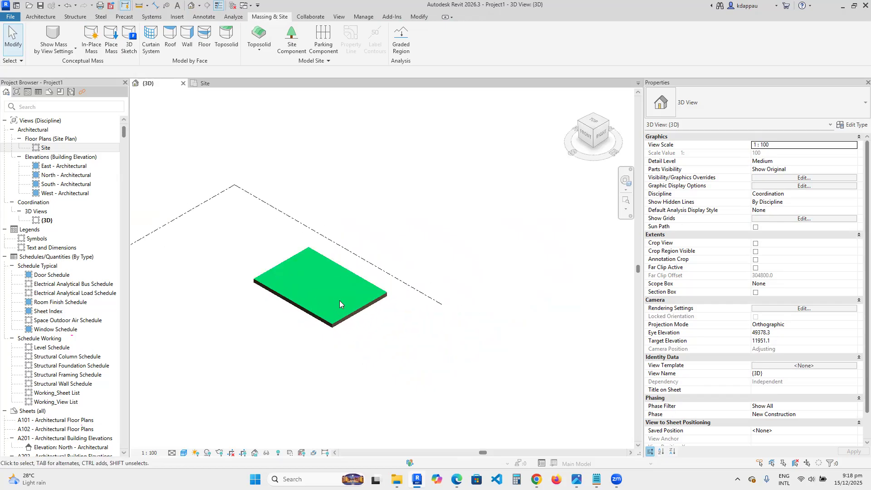
- Edit the toposolid's boundary sketch and set one side's length to 42000 mm
click(339, 267)
mouse_move(339, 267)
shift+middle_down()
mouse_move(292, 270)
mouse_move(307, 276)
mouse_move(350, 267)
mouse_move(338, 269)
shift+middle_up()
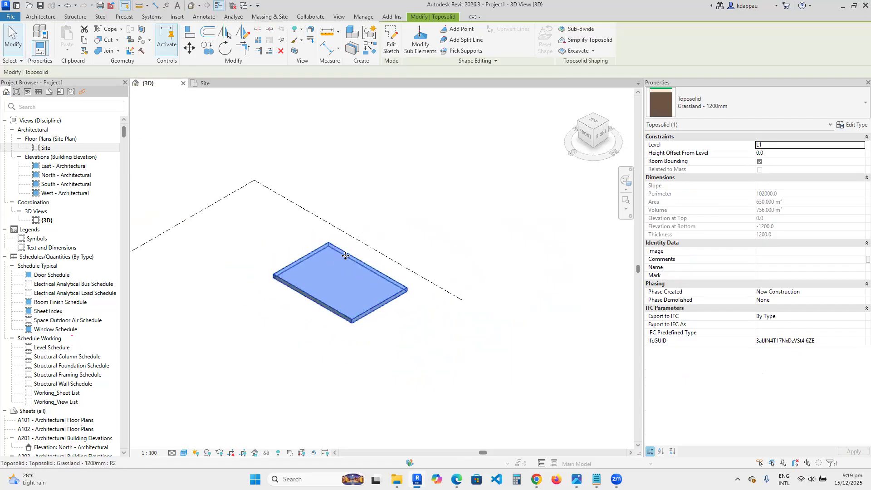
click(391, 40)
click(323, 306)
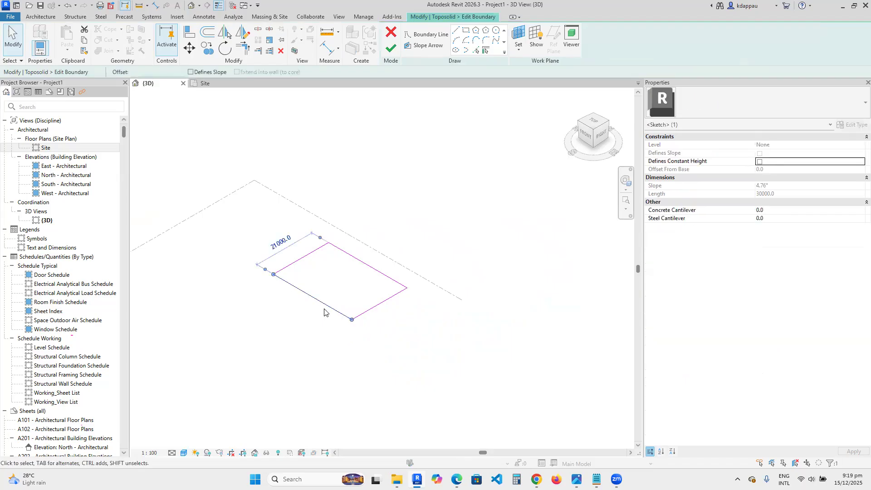
click(278, 244)
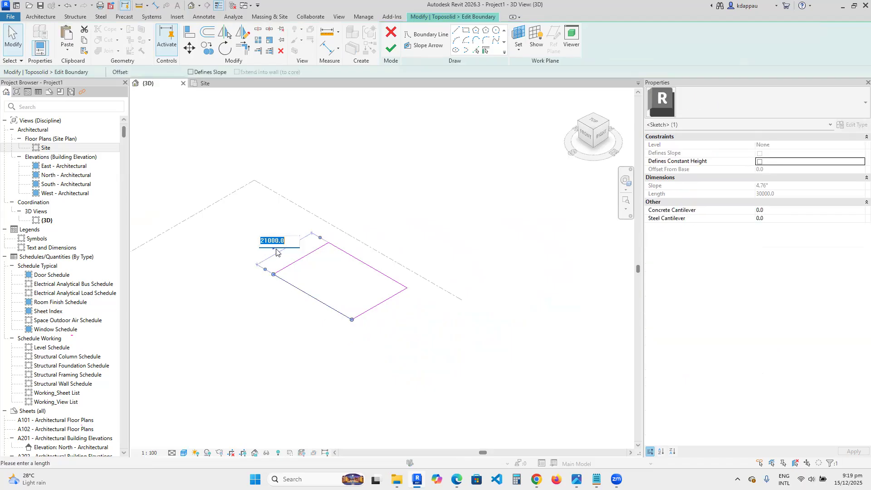
drag(270, 242, 252, 249)
text(42)
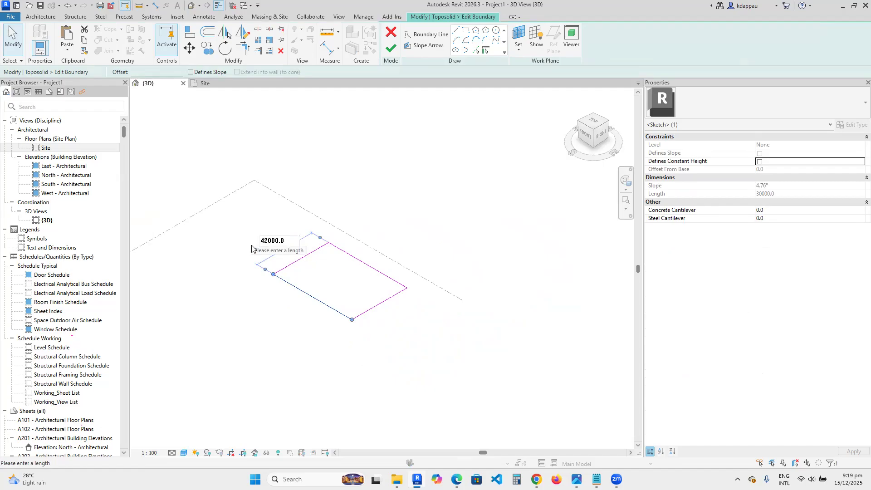
key(Return)
- Set the adjacent side of the toposolid boundary to 60000 mm and finish the sketch
click(380, 155)
scroll(378, 275, down, 5)
scroll(284, 298, up, 1)
click(312, 284)
scroll(395, 265, up, 3)
click(395, 239)
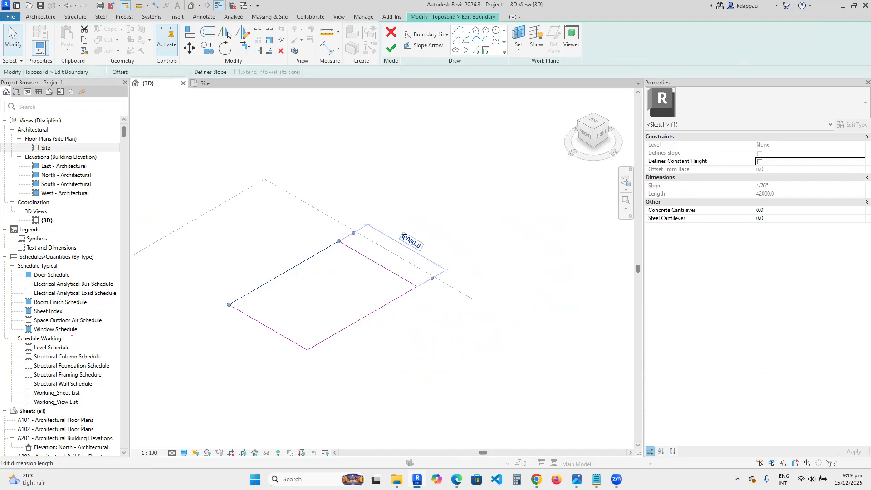
drag(394, 239, 390, 240)
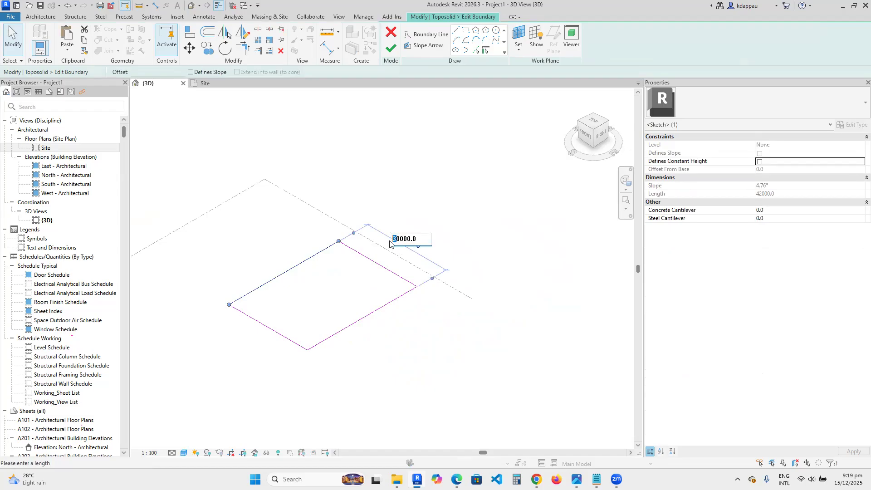
key(Return)
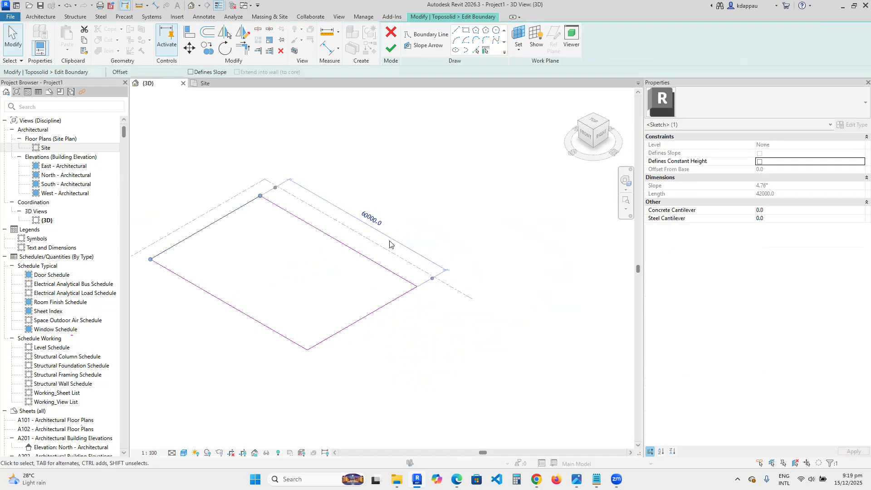
click(458, 223)
scroll(456, 231, down, 2)
click(391, 47)
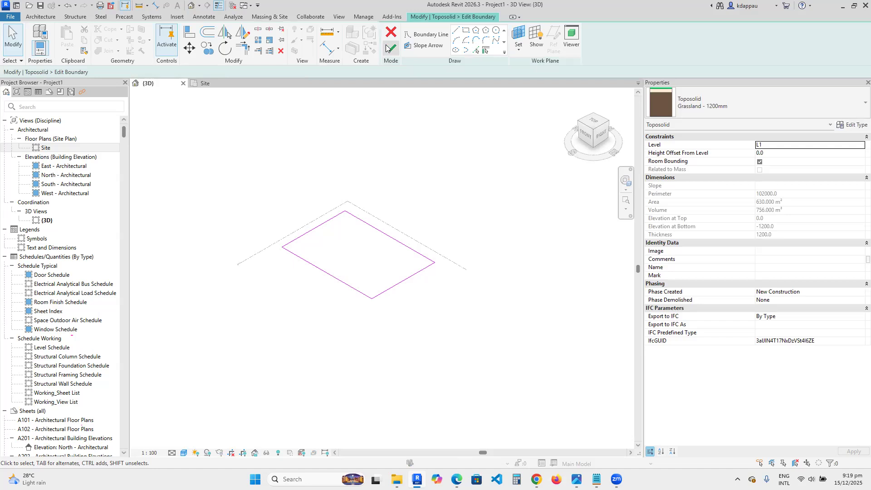
click(278, 181)
scroll(406, 290, up, 2)
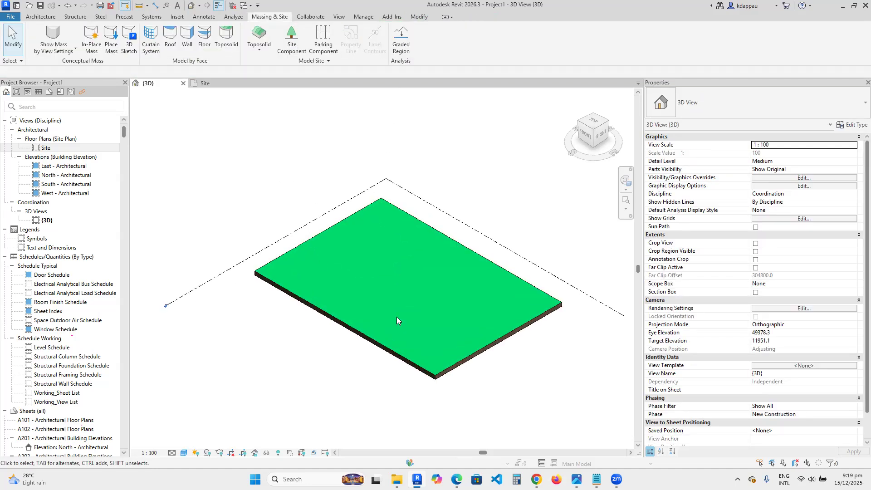
scroll(372, 299, down, 2)
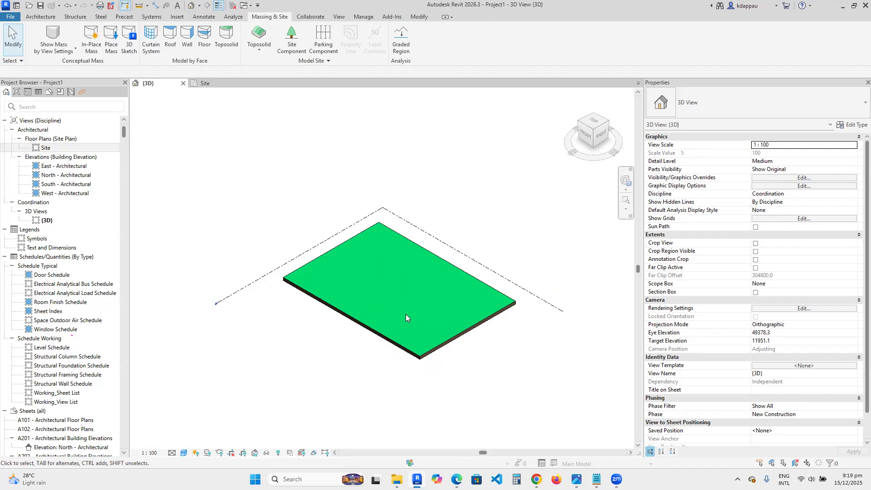
scroll(377, 307, up, 1)
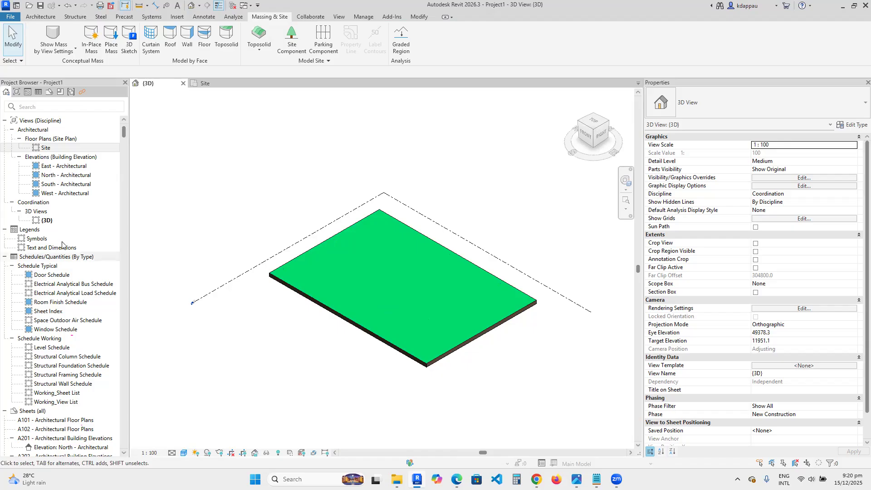
- Open the Site plan and collapse the Views, Schedules, Sheets and Families branches of the project browser
double_click(47, 148)
scroll(331, 286, down, 2)
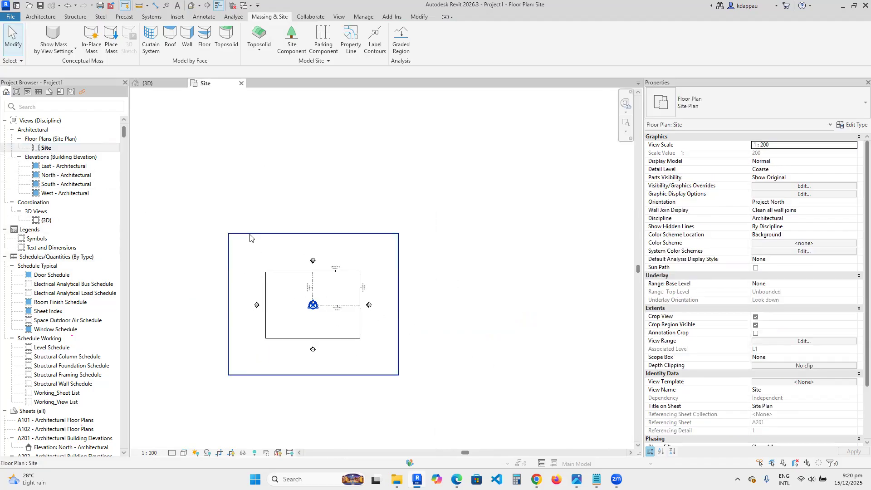
click(249, 234)
click(202, 166)
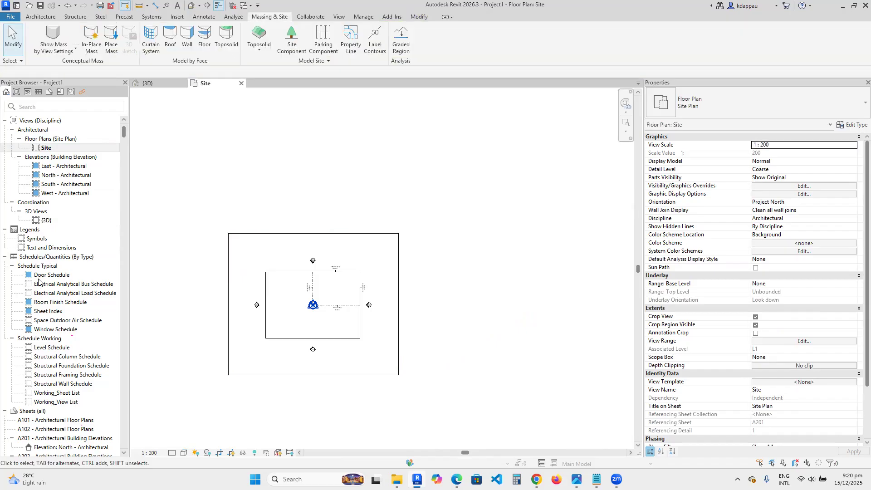
scroll(51, 380, down, 20)
scroll(52, 380, down, 8)
scroll(24, 172, up, 7)
scroll(23, 172, up, 9)
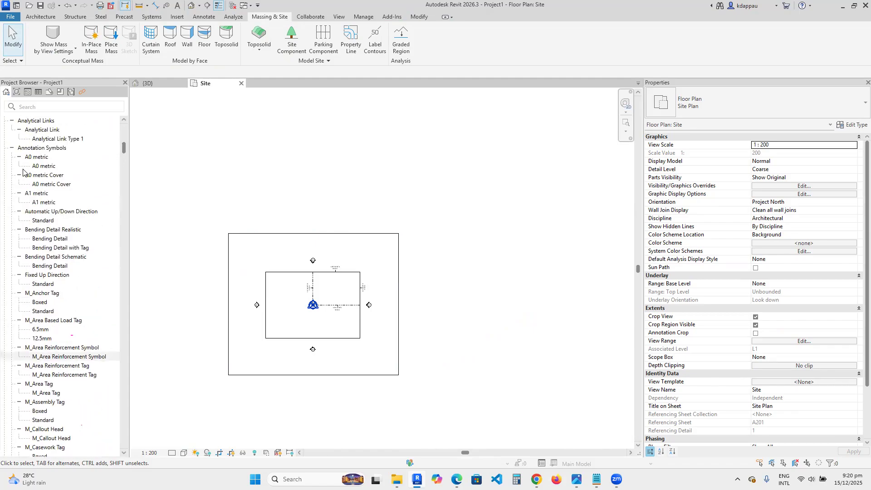
scroll(18, 167, up, 5)
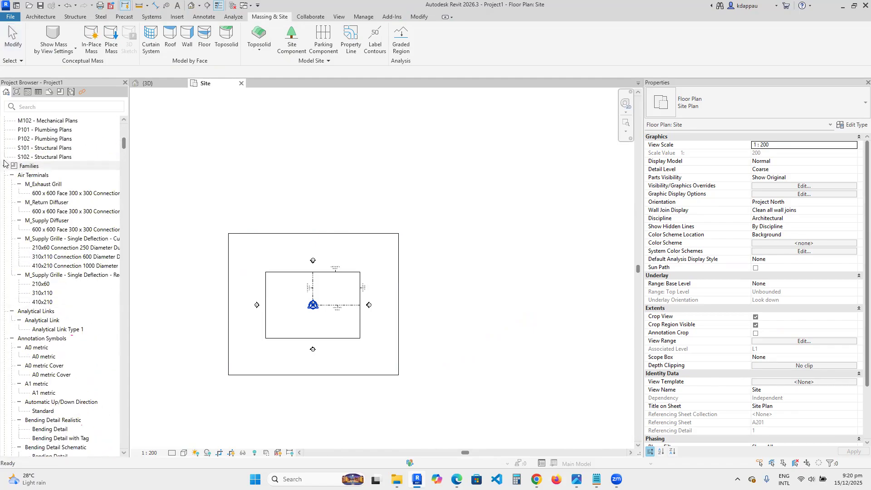
click(4, 166)
click(5, 134)
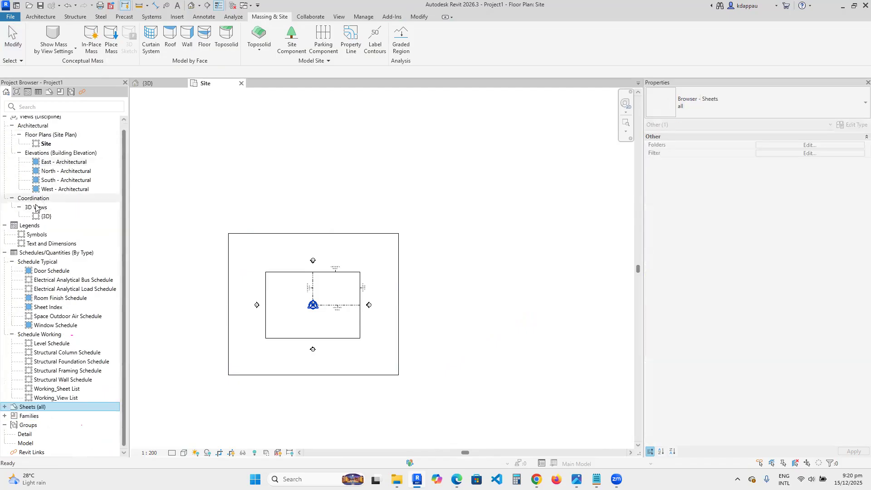
click(5, 253)
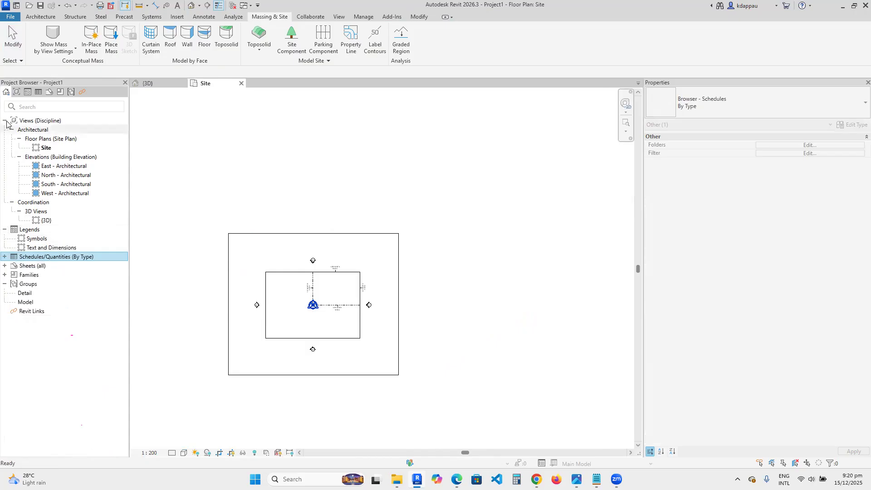
click(5, 122)
click(35, 211)
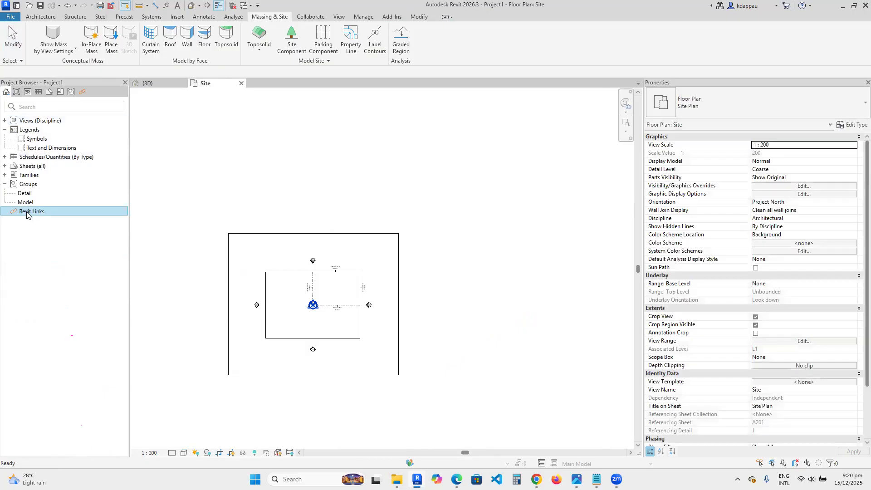
- Link Architectural Model.rvt from the Project Files folder with Auto - Internal Origin to Internal Origin positioning
right_click(27, 213)
click(42, 218)
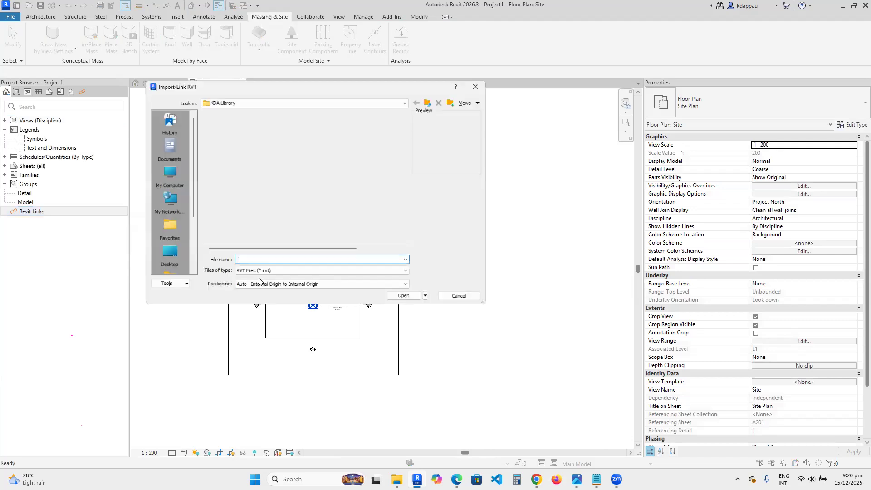
click(430, 100)
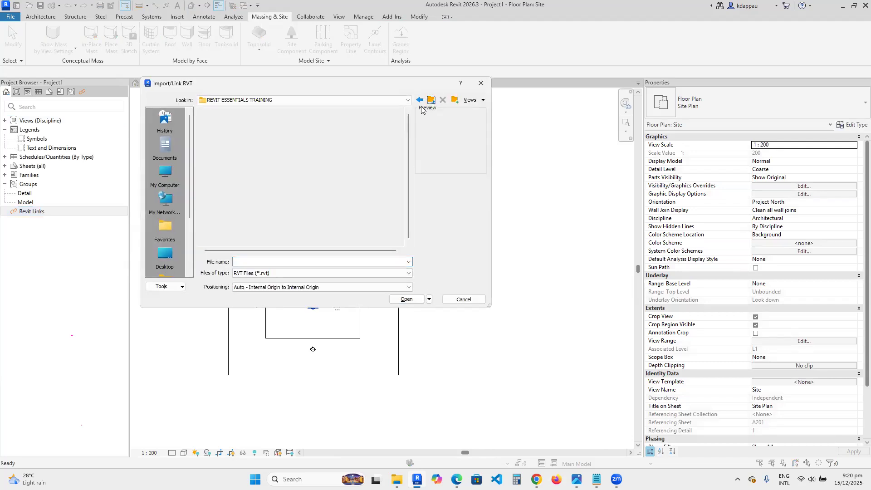
double_click(223, 149)
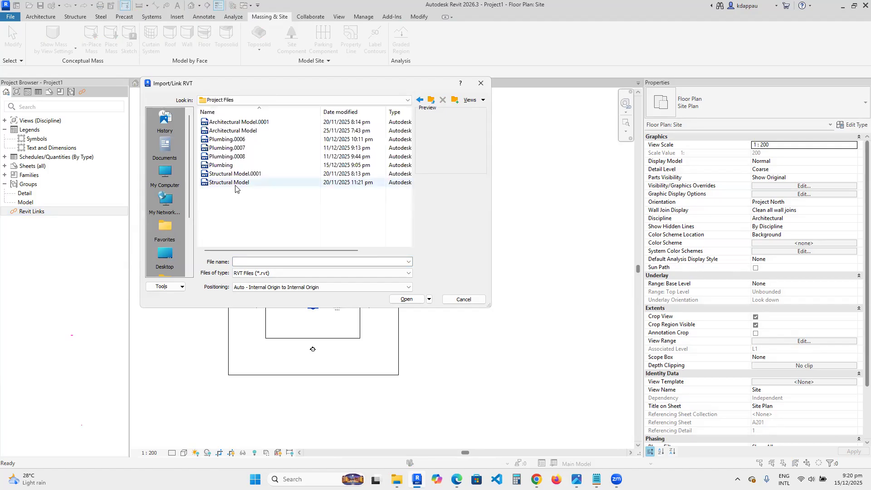
click(220, 131)
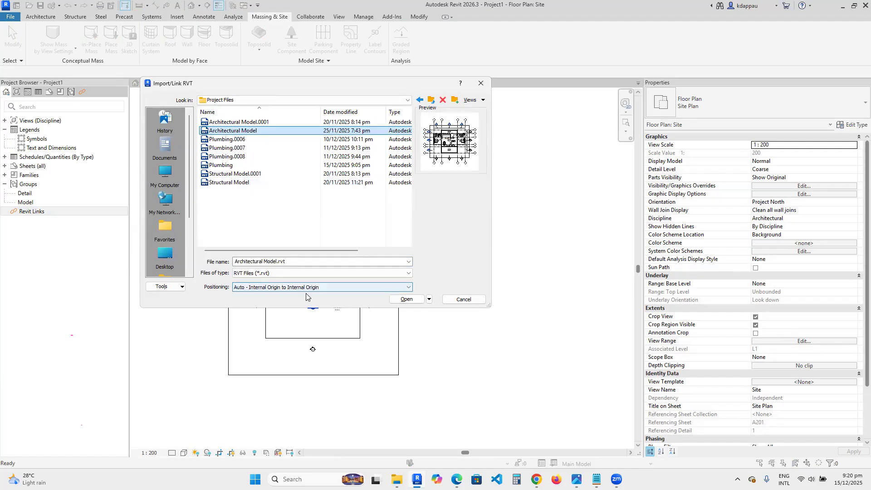
click(407, 300)
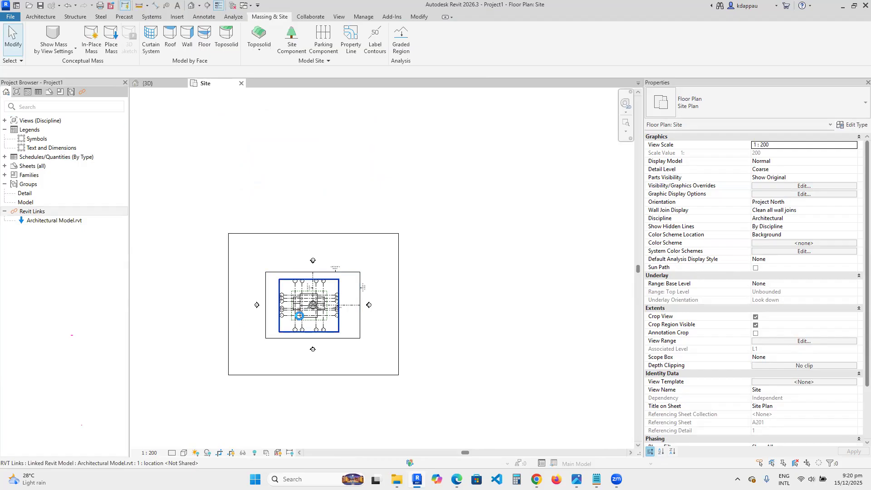
- Examine the linked architectural model on the toposolid in the site plan and the 3D view
scroll(300, 313, up, 2)
scroll(260, 357, up, 1)
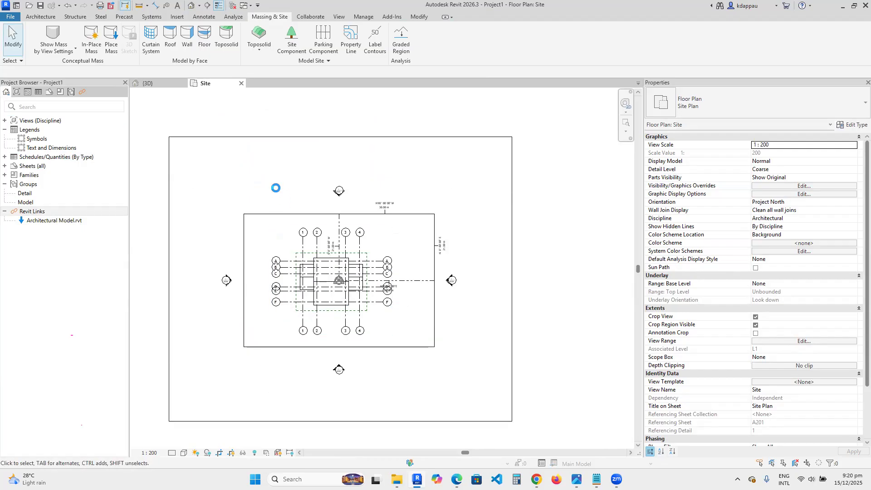
click(191, 5)
scroll(364, 233, up, 3)
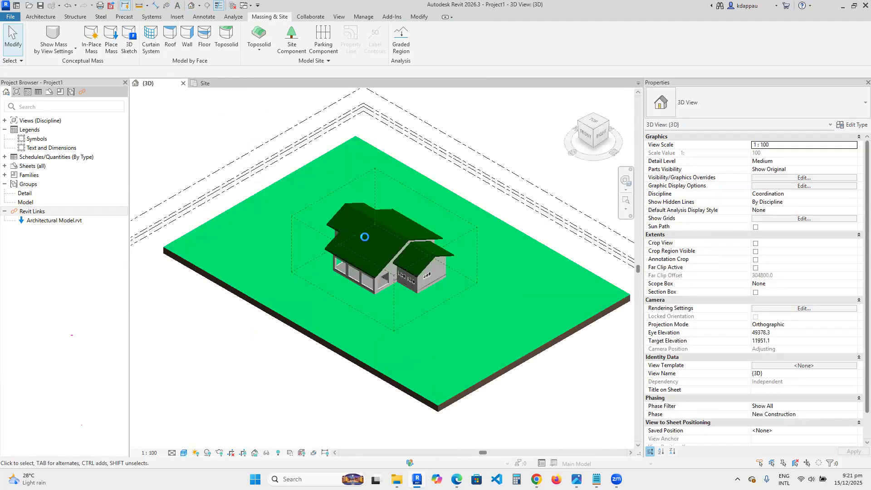
scroll(381, 268, up, 2)
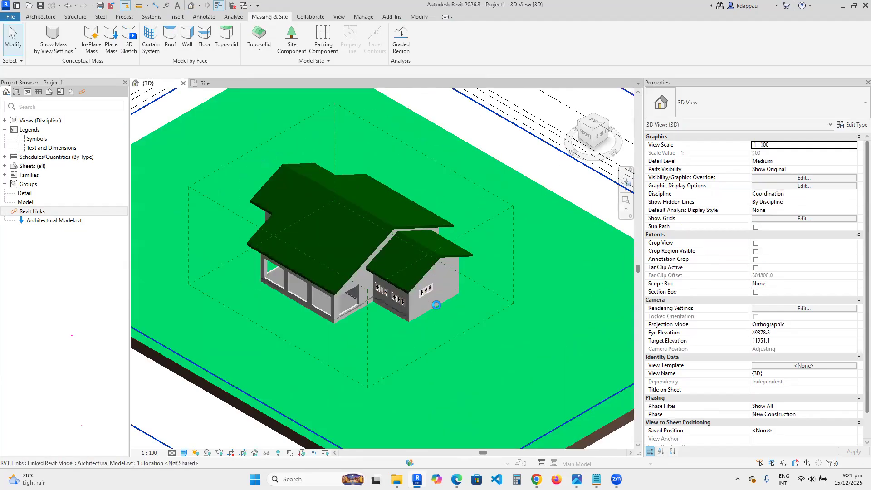
scroll(405, 297, up, 3)
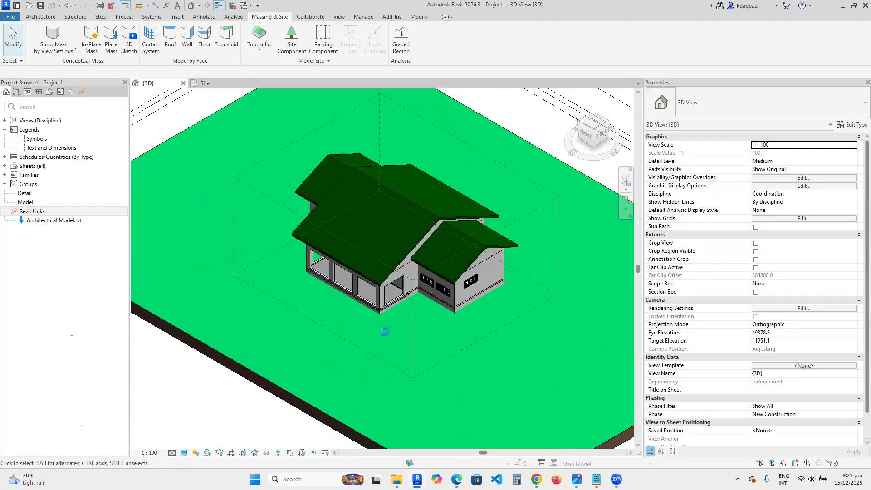
scroll(384, 331, down, 3)
scroll(442, 302, up, 1)
scroll(443, 301, up, 4)
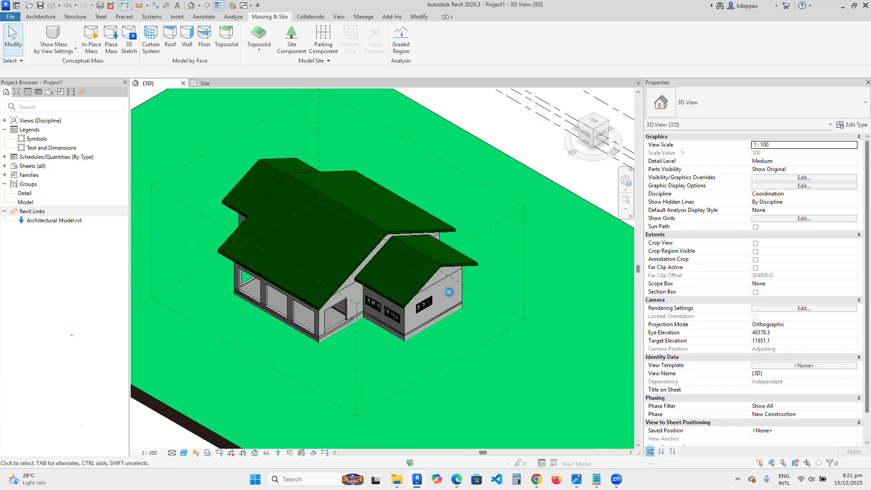
scroll(455, 277, down, 3)
scroll(373, 288, up, 2)
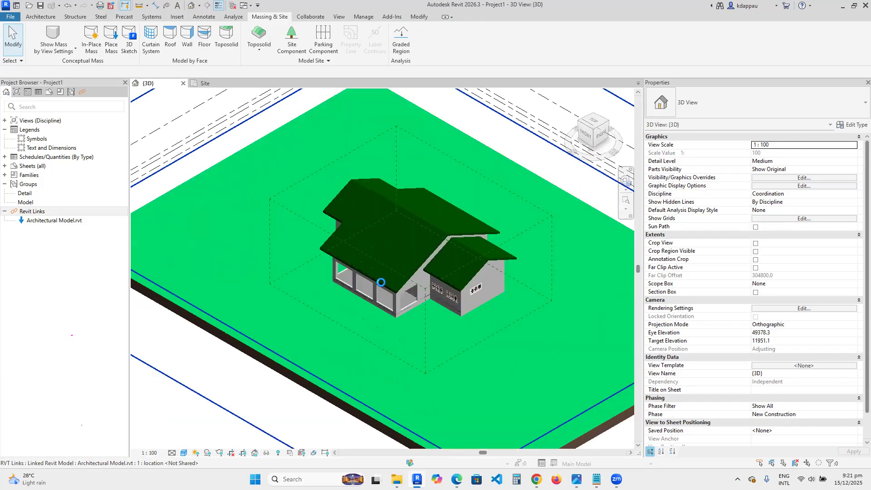
scroll(382, 281, down, 2)
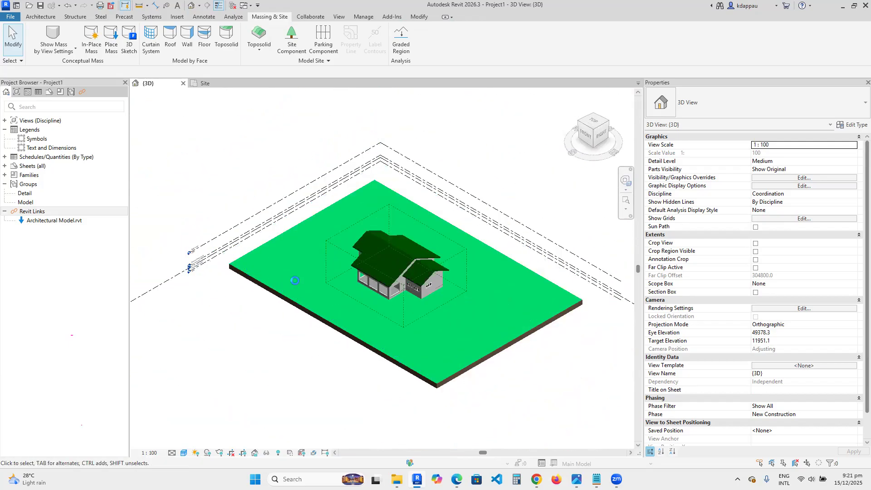
scroll(237, 254, up, 2)
scroll(222, 254, down, 3)
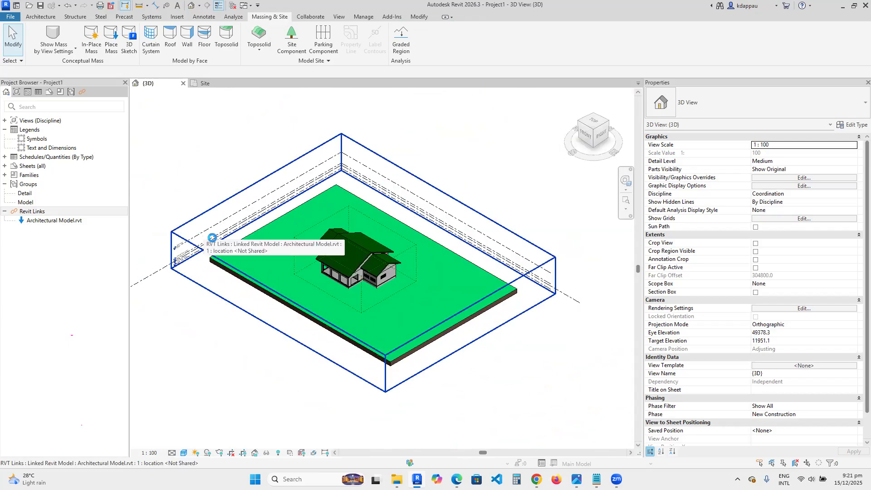
scroll(290, 263, up, 4)
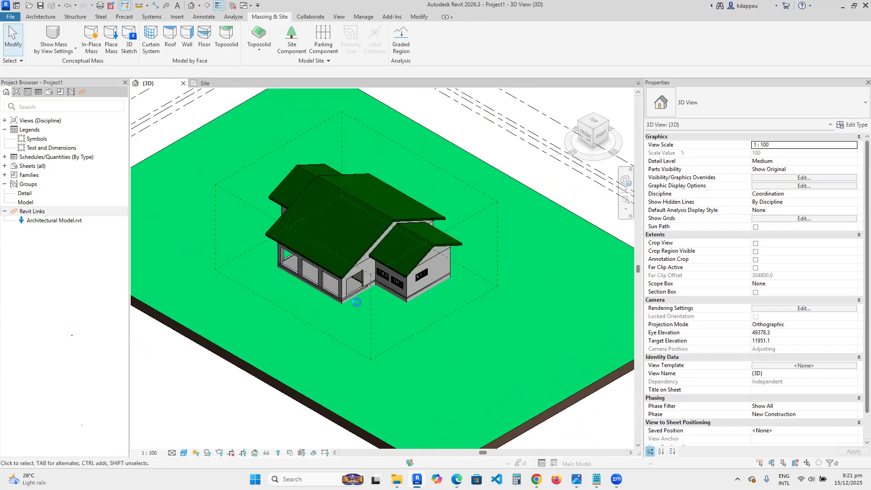
scroll(357, 300, down, 4)
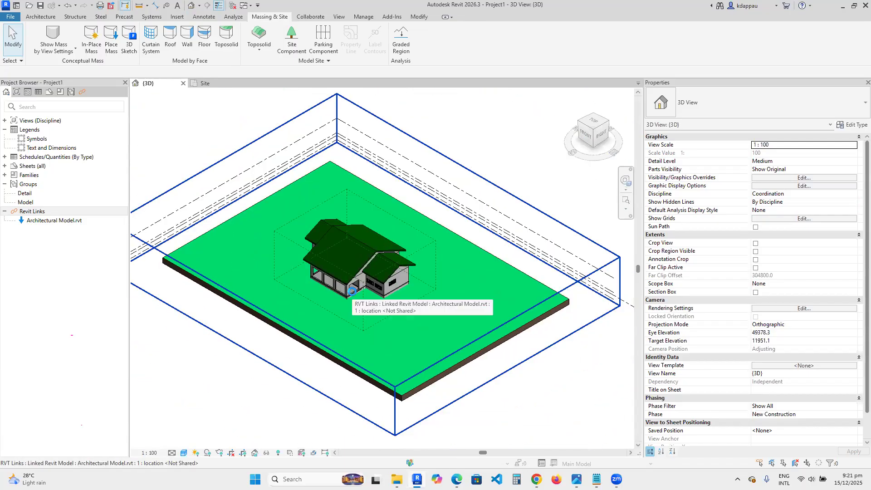
scroll(352, 291, up, 4)
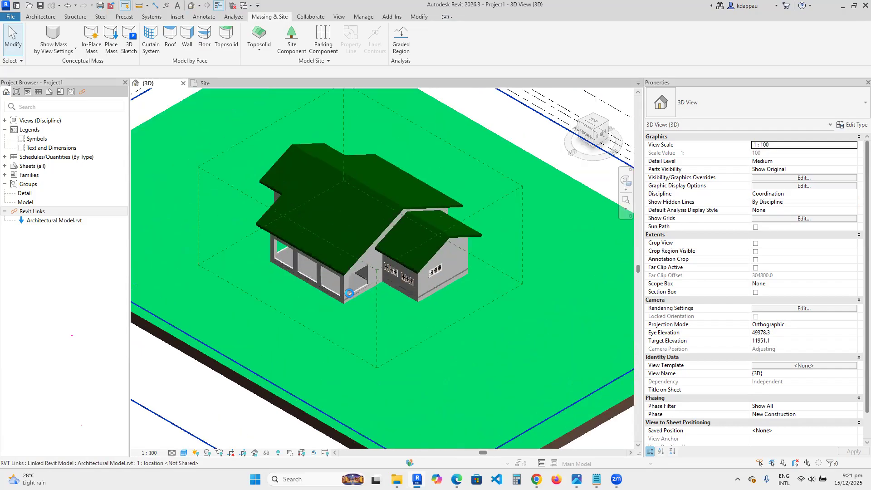
scroll(347, 295, up, 3)
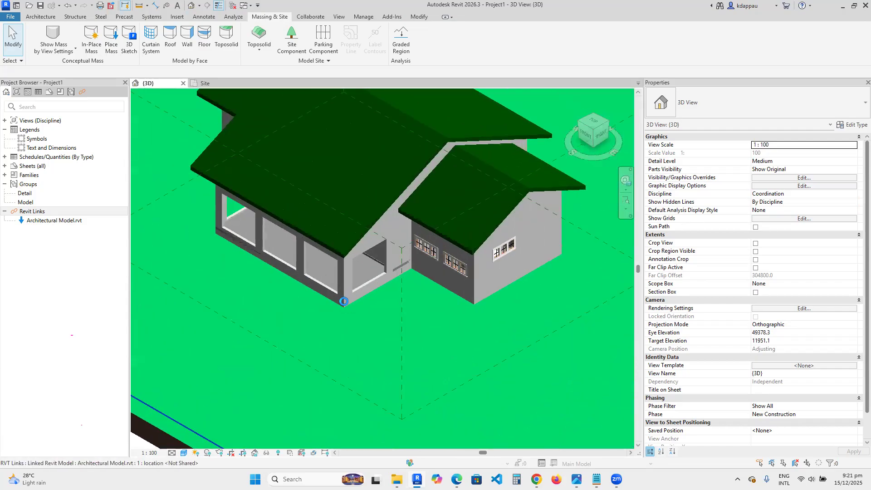
scroll(344, 301, down, 4)
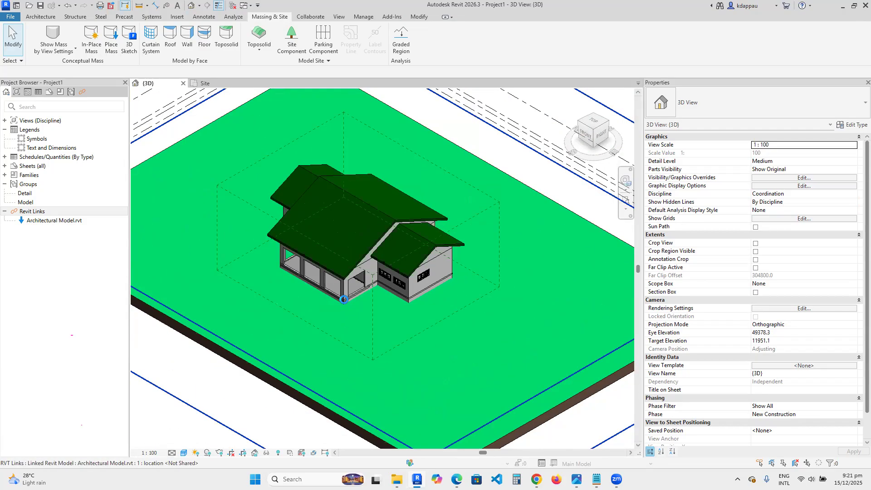
scroll(344, 299, down, 3)
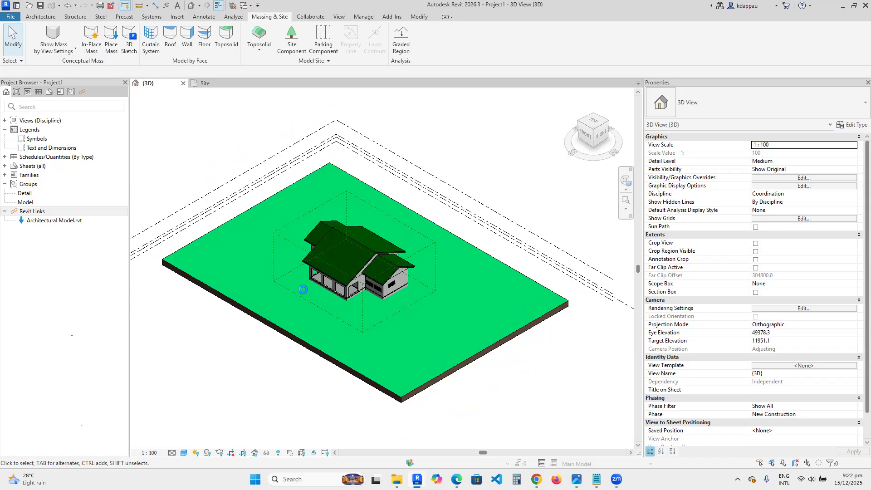
- Inspect the linked house and its bounding box on the toposolid at different zoom levels in the 3D view
scroll(342, 317, down, 2)
scroll(344, 313, up, 4)
scroll(345, 306, down, 2)
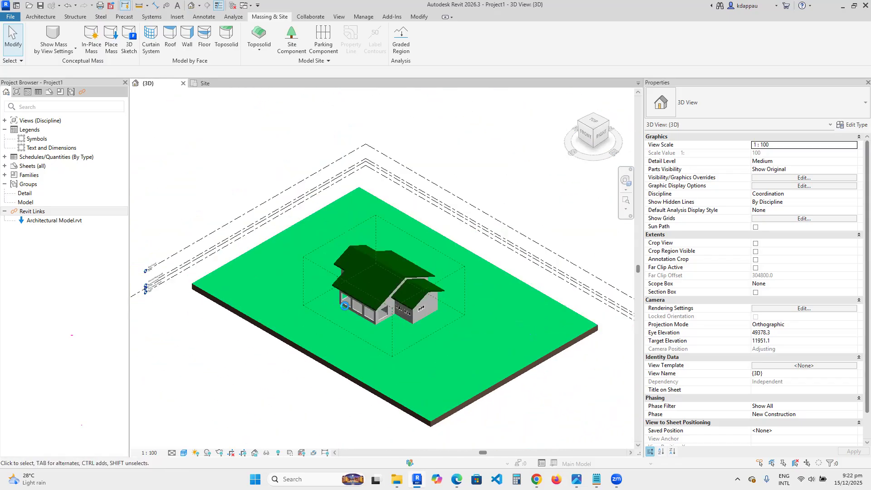
scroll(345, 305, down, 1)
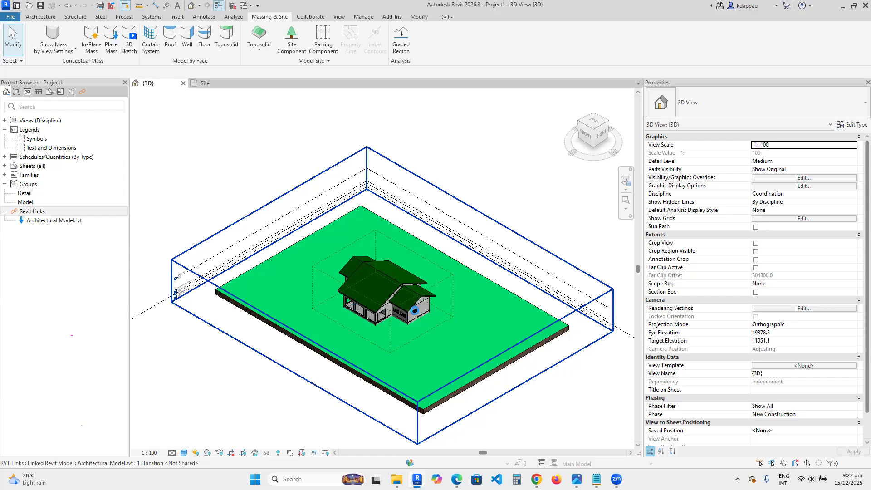
scroll(390, 313, up, 2)
scroll(371, 290, down, 2)
scroll(370, 279, up, 2)
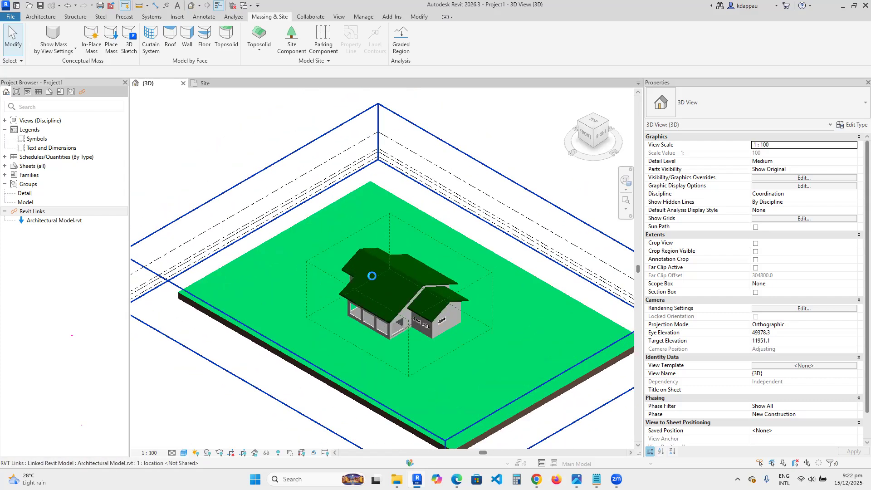
scroll(365, 267, down, 3)
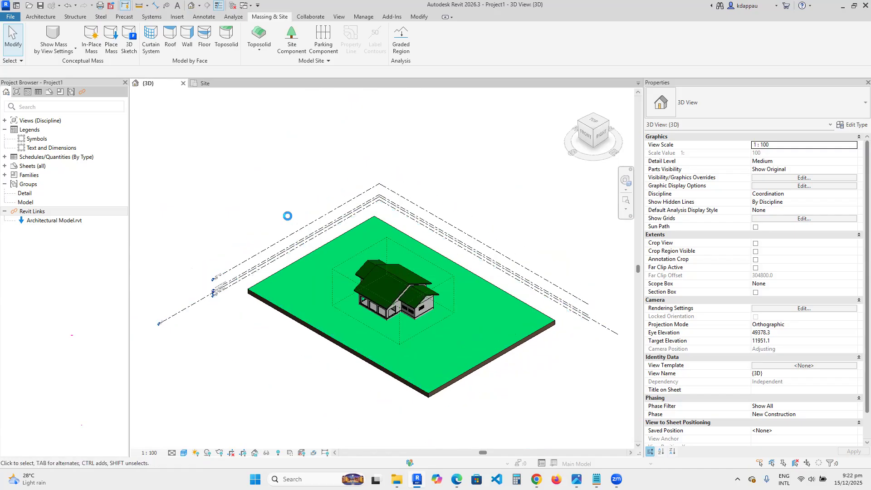
scroll(361, 286, up, 3)
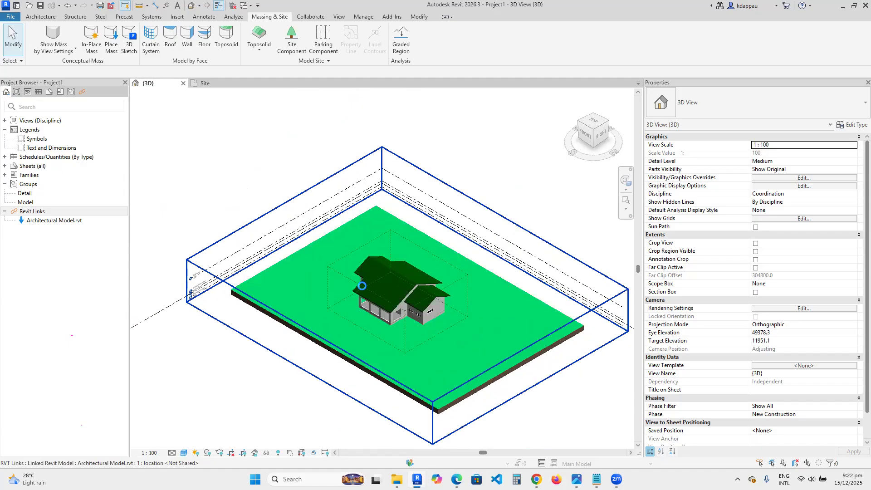
scroll(382, 301, down, 3)
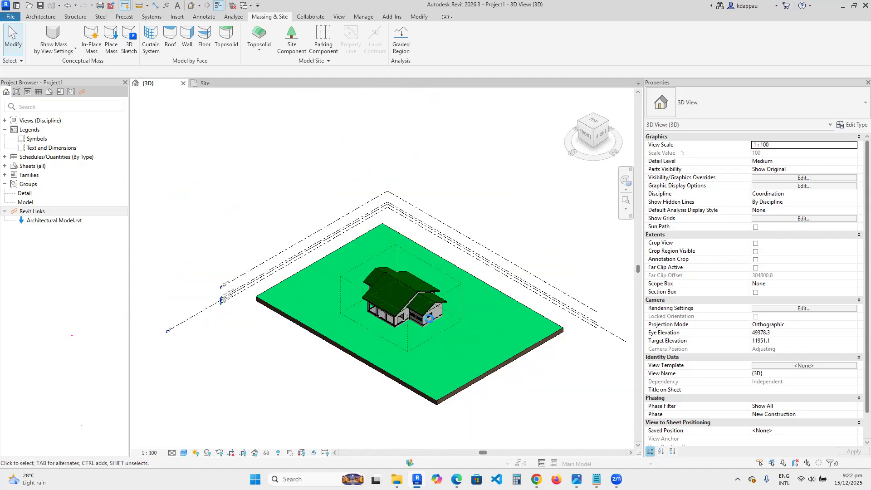
scroll(437, 313, up, 2)
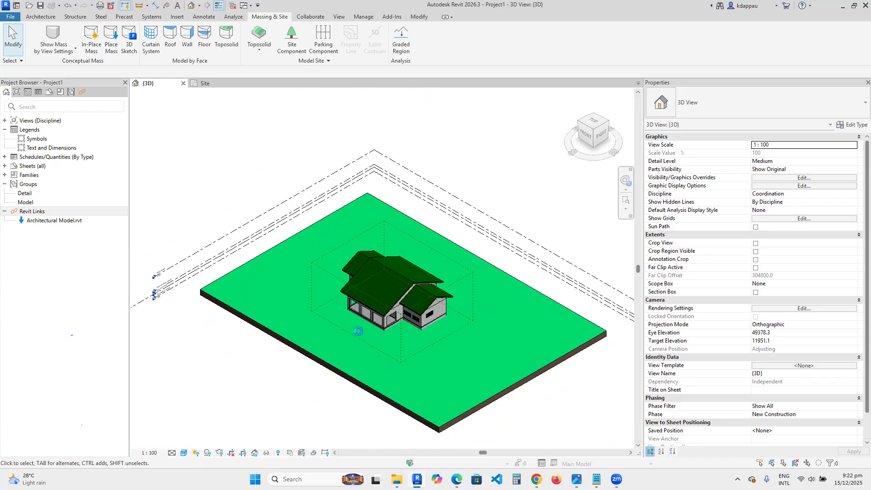
mouse_move(394, 474)
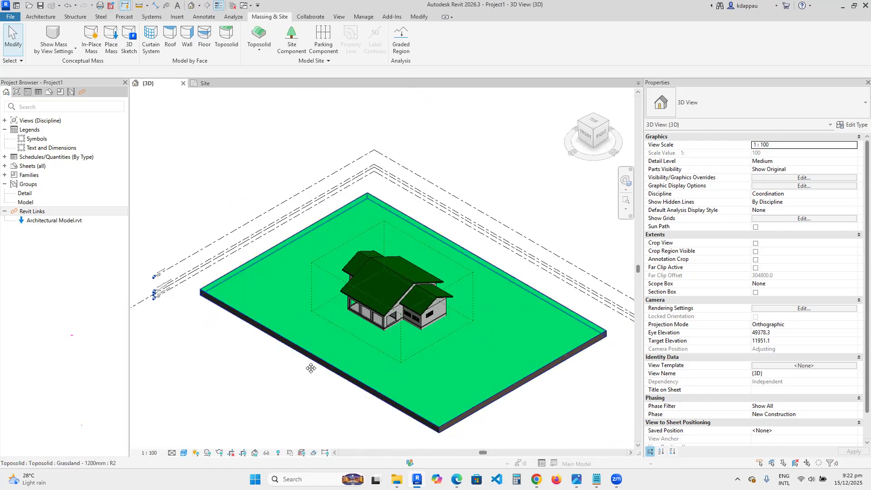
scroll(371, 261, down, 1)
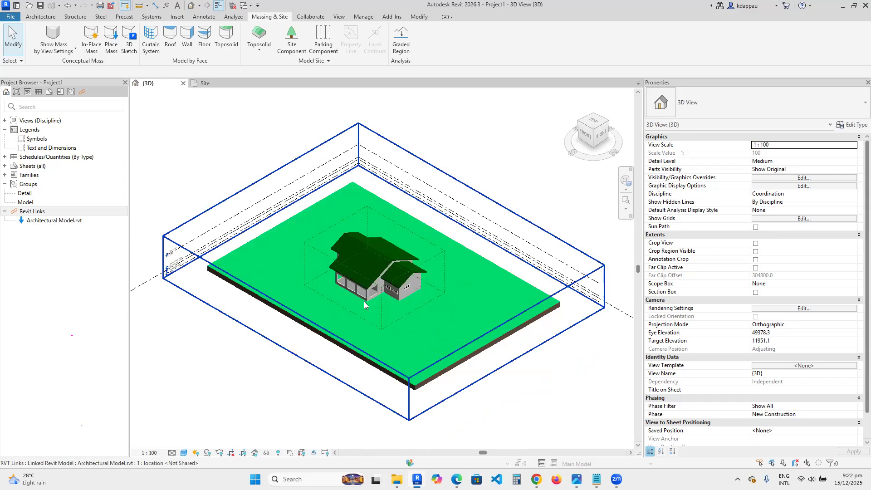
scroll(353, 260, up, 4)
scroll(262, 311, down, 8)
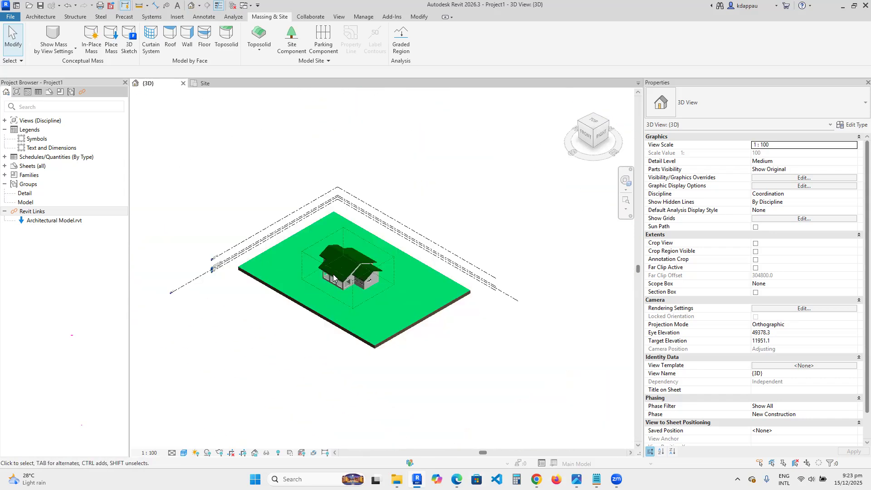
- Unload the Architectural Model.rvt link, accepting the warning about losing undo
right_click(54, 221)
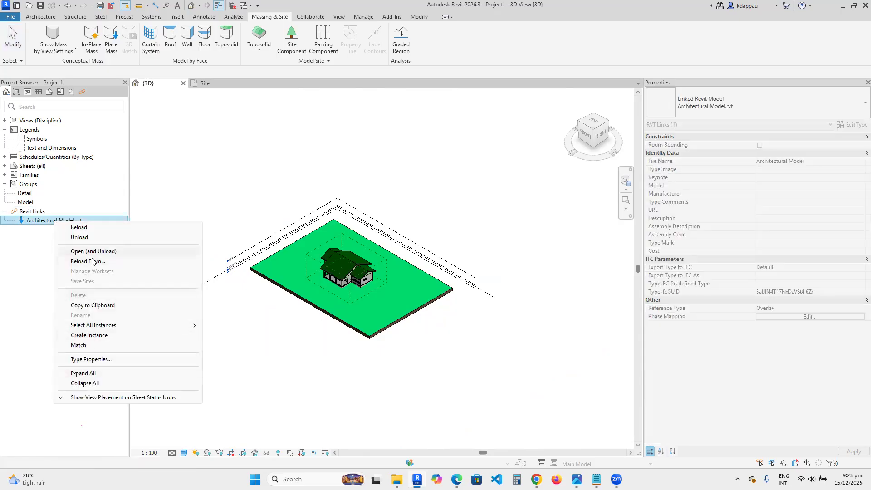
click(80, 238)
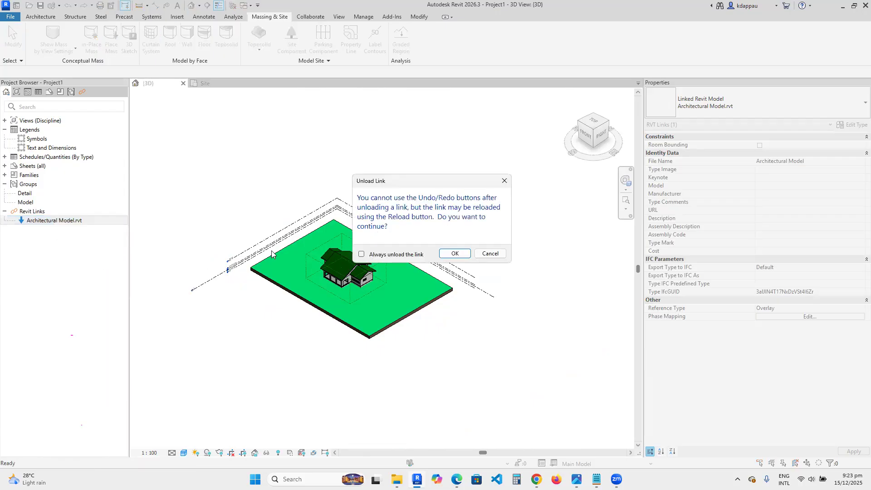
click(453, 254)
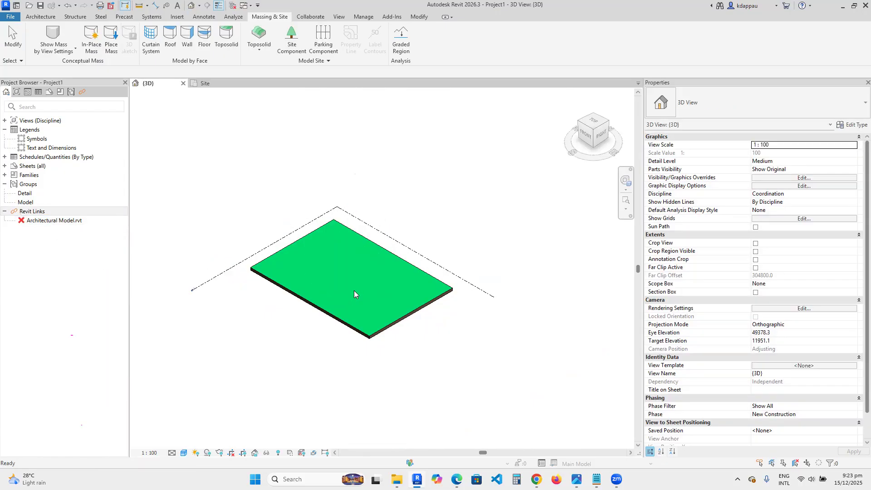
- Inspect the bare toposolid from several angles, including the front view, and return to the home 3D view
scroll(326, 296, up, 2)
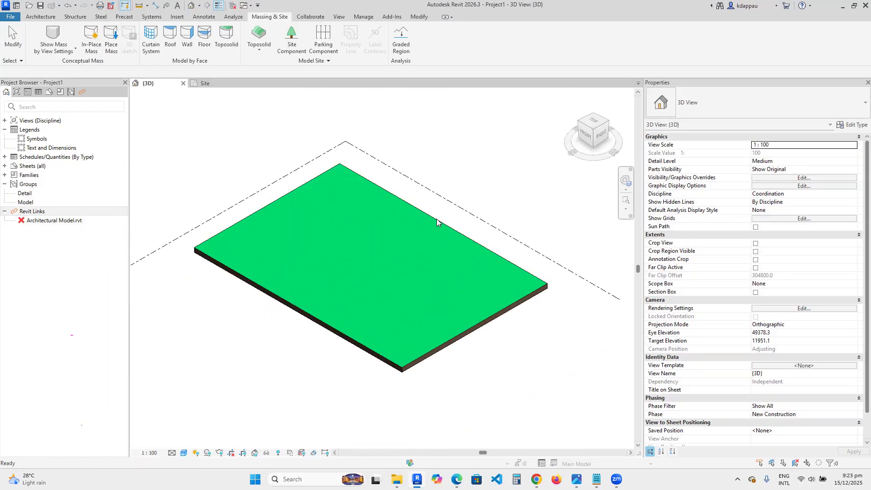
click(265, 211)
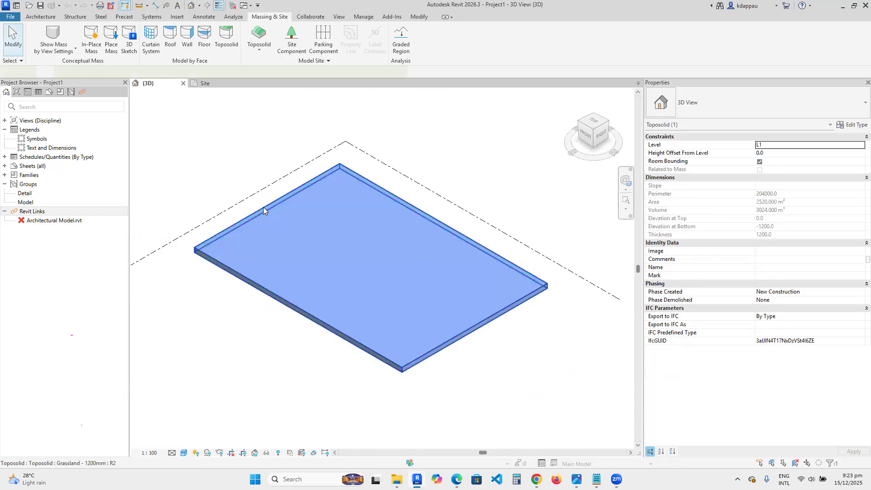
scroll(371, 314, down, 3)
click(307, 358)
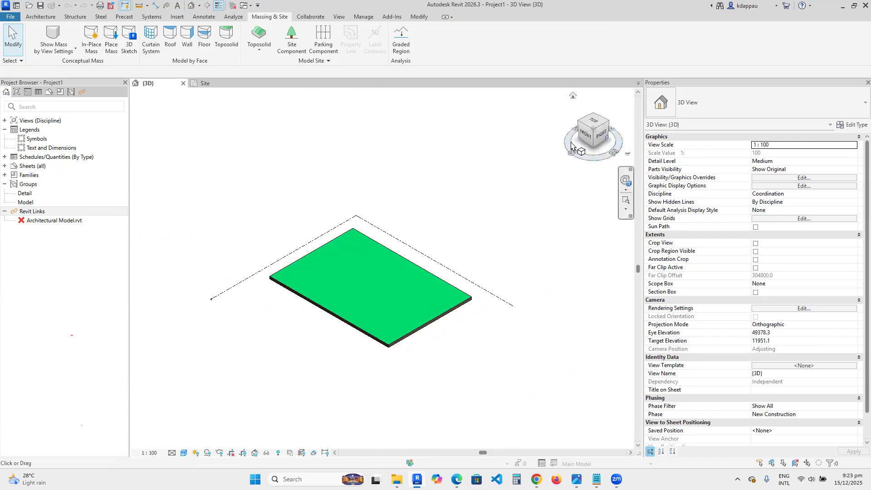
click(585, 136)
scroll(286, 276, up, 5)
scroll(452, 290, down, 2)
scroll(453, 289, down, 2)
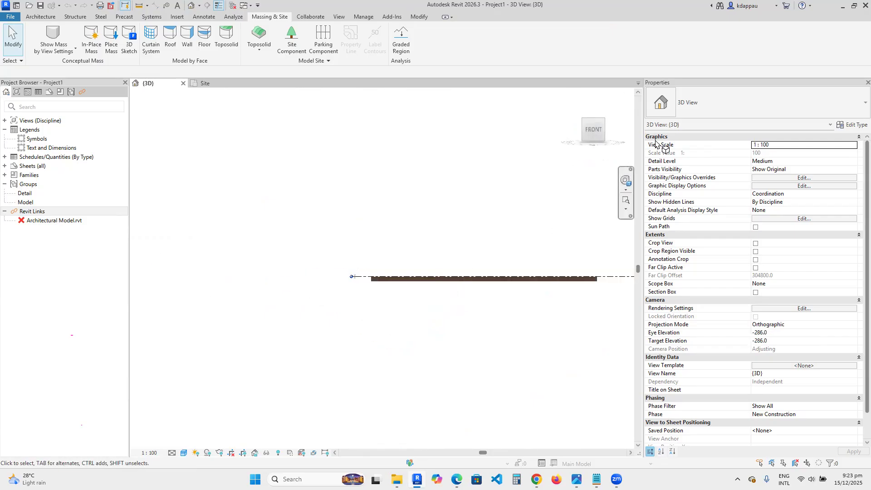
click(606, 121)
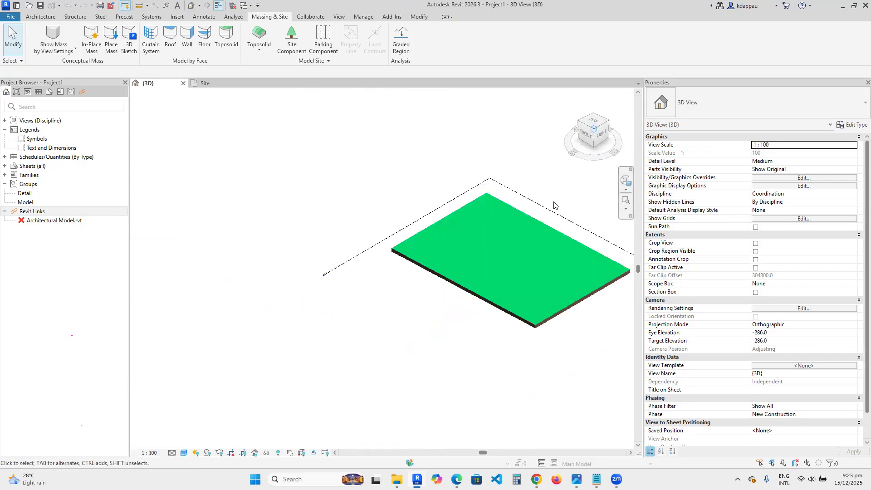
scroll(384, 258, up, 2)
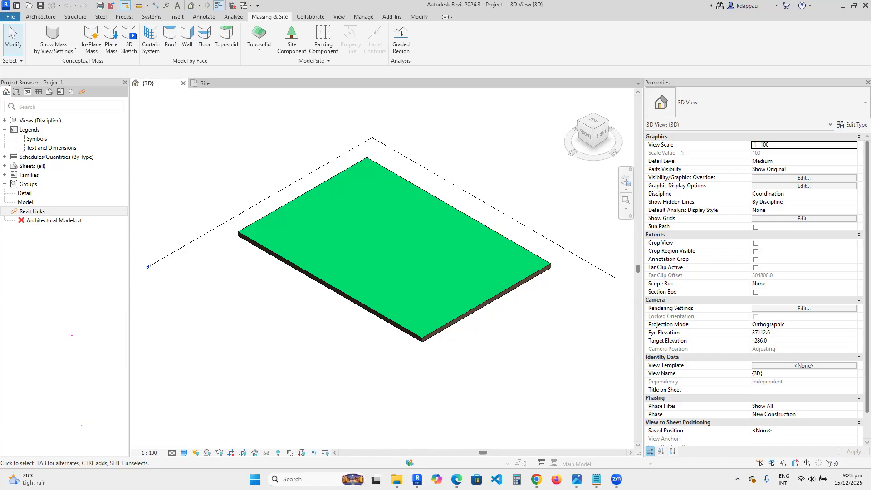
scroll(398, 232, up, 4)
scroll(491, 273, down, 5)
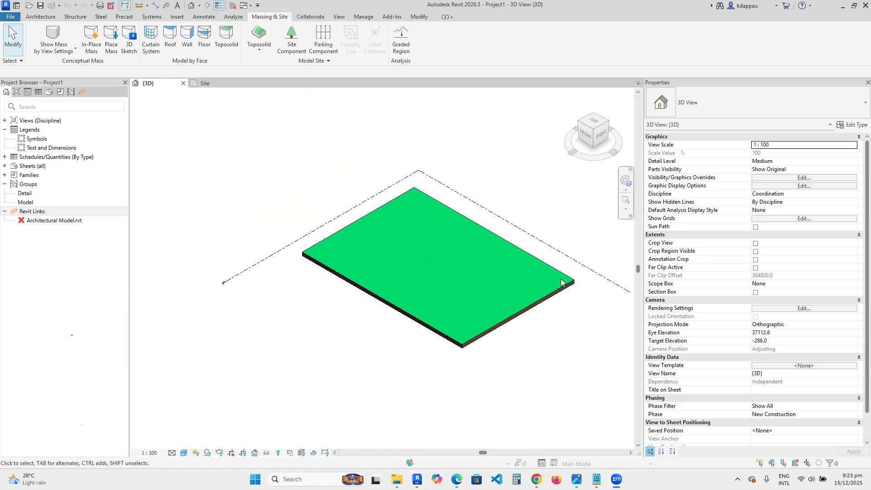
scroll(564, 282, up, 1)
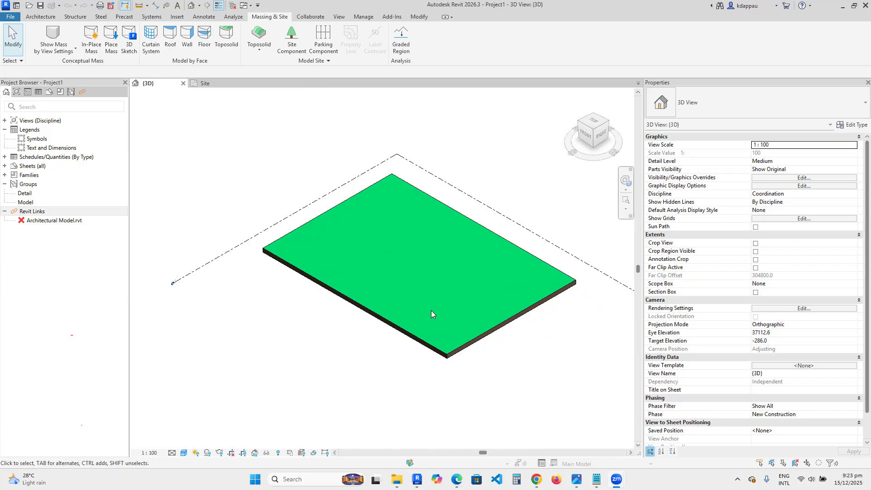
scroll(390, 316, down, 1)
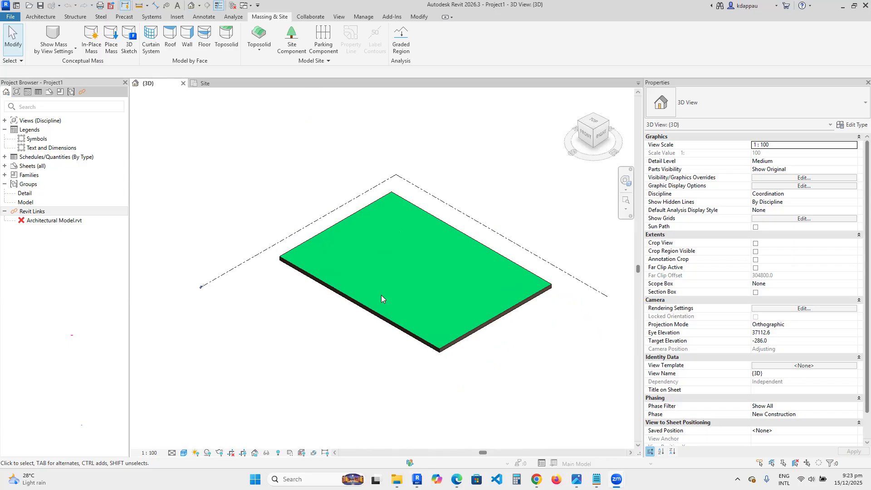
- Look at the Toposolid creation options without choosing one
click(260, 53)
click(261, 53)
scroll(471, 280, up, 1)
scroll(432, 295, down, 2)
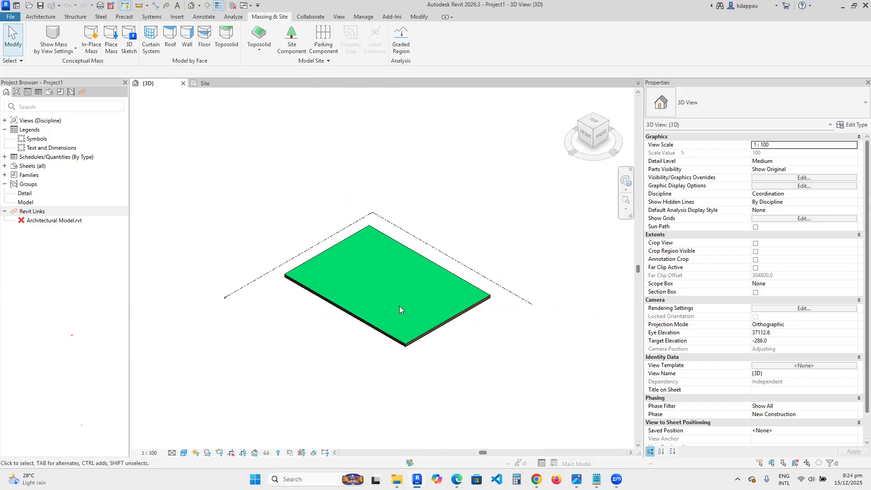
scroll(401, 295, up, 2)
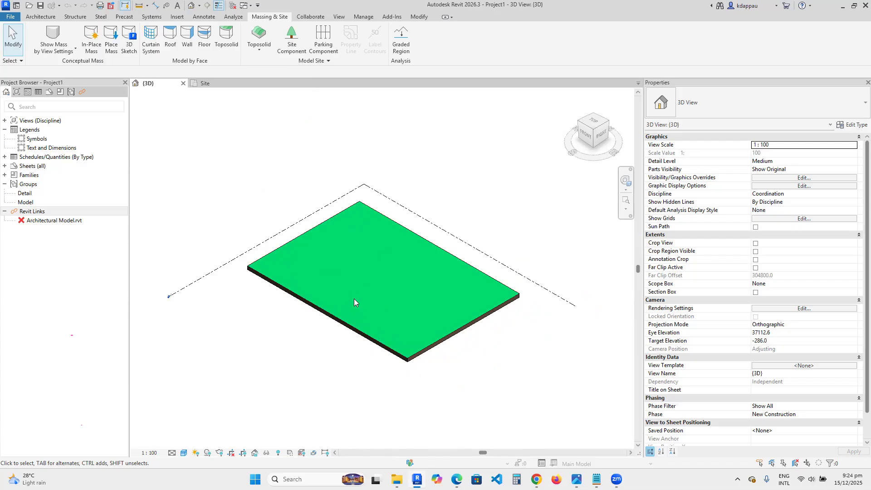
scroll(340, 302, up, 2)
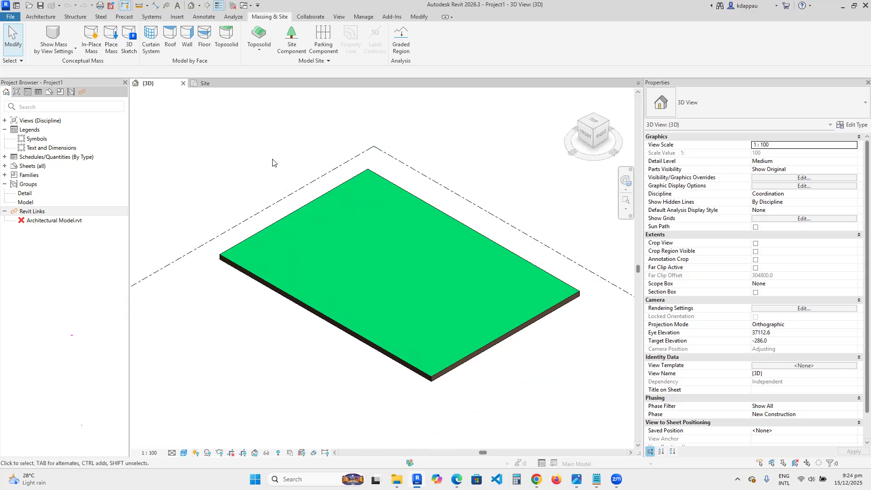
click(256, 51)
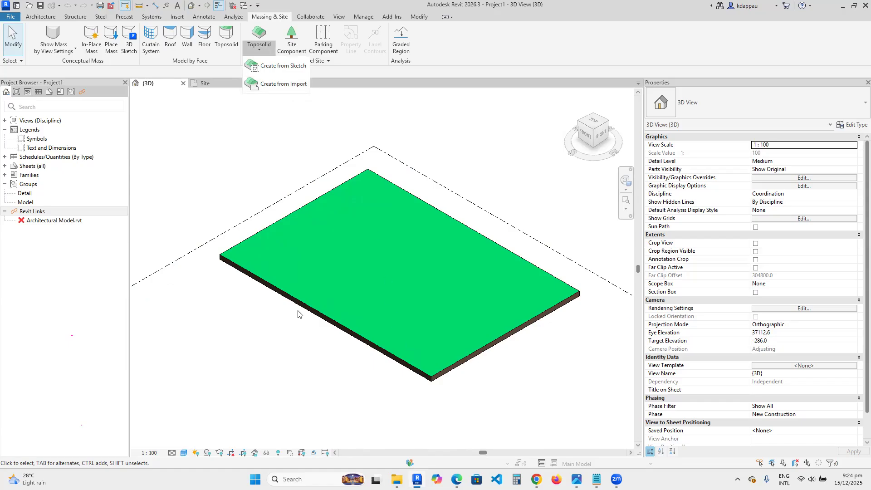
scroll(335, 313, down, 2)
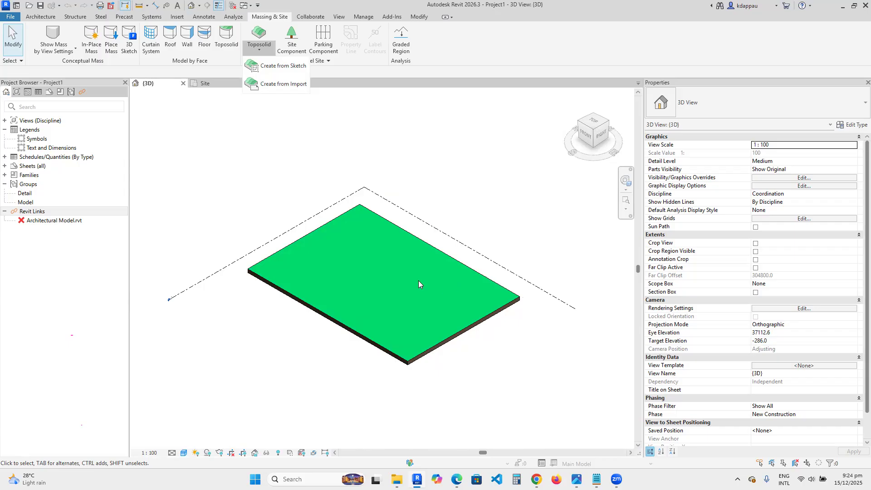
click(307, 352)
scroll(315, 318, down, 2)
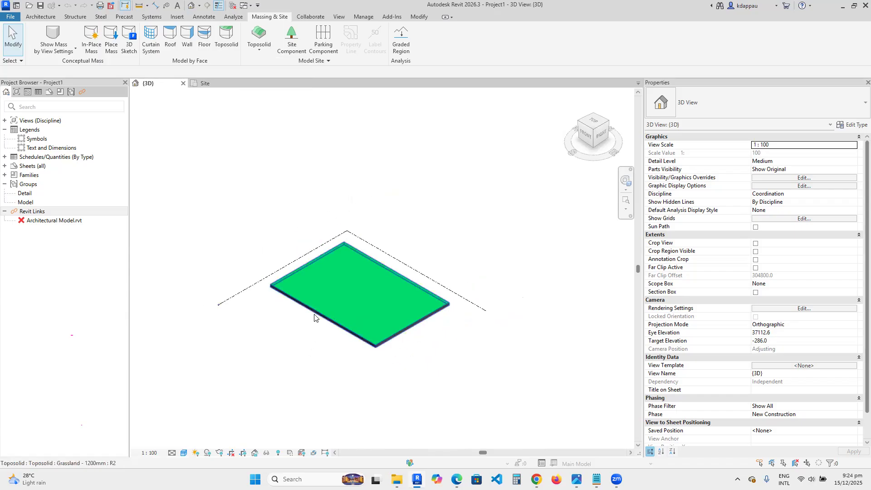
scroll(354, 304, up, 1)
scroll(353, 304, down, 1)
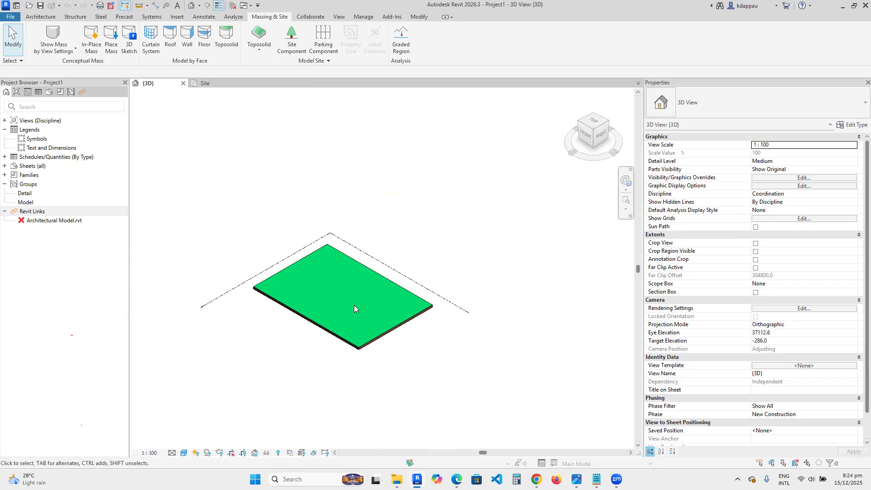
scroll(318, 270, up, 2)
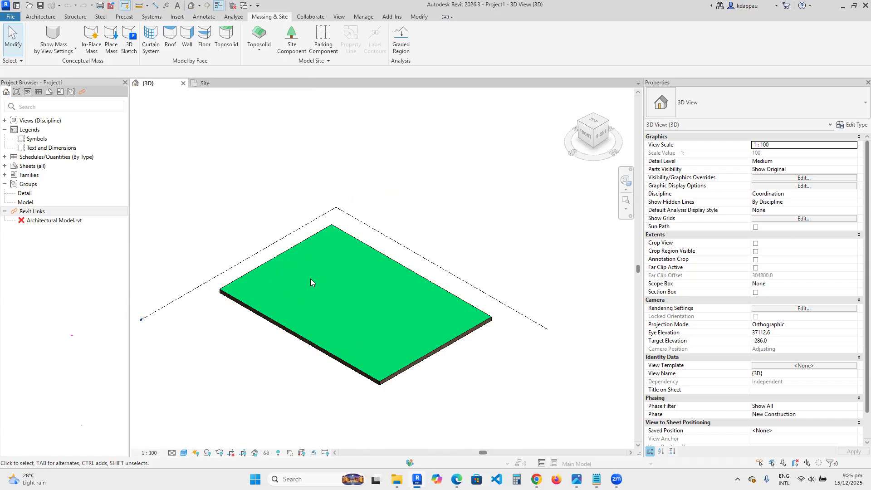
scroll(336, 286, down, 2)
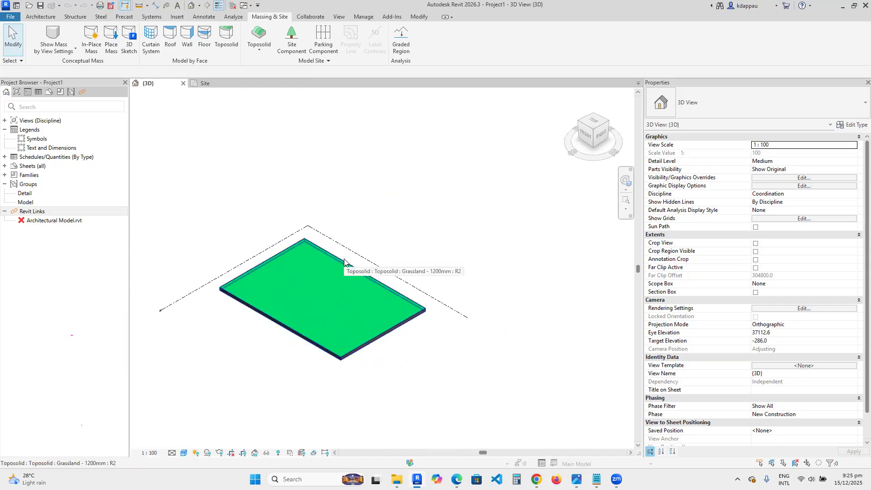
scroll(249, 291, up, 2)
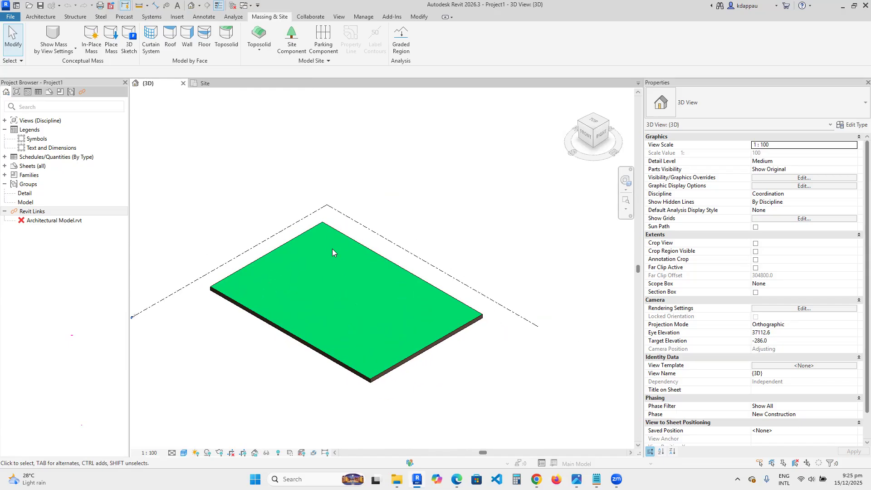
scroll(290, 218, down, 2)
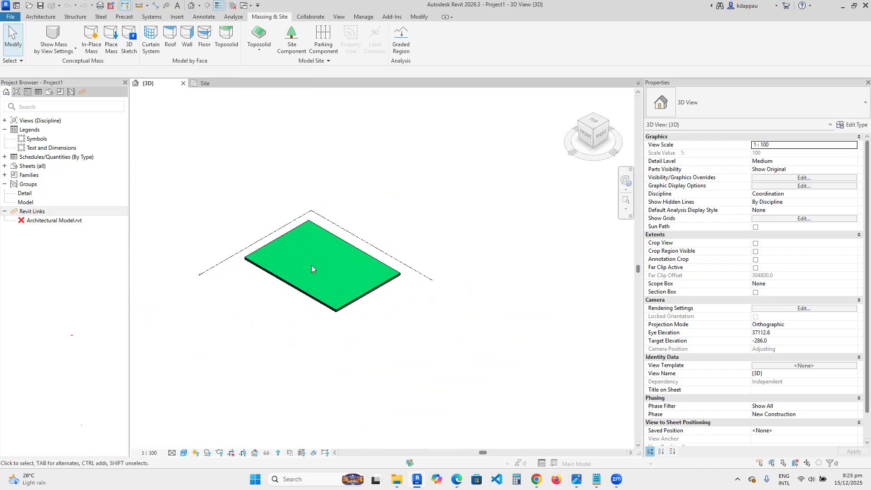
scroll(311, 264, up, 2)
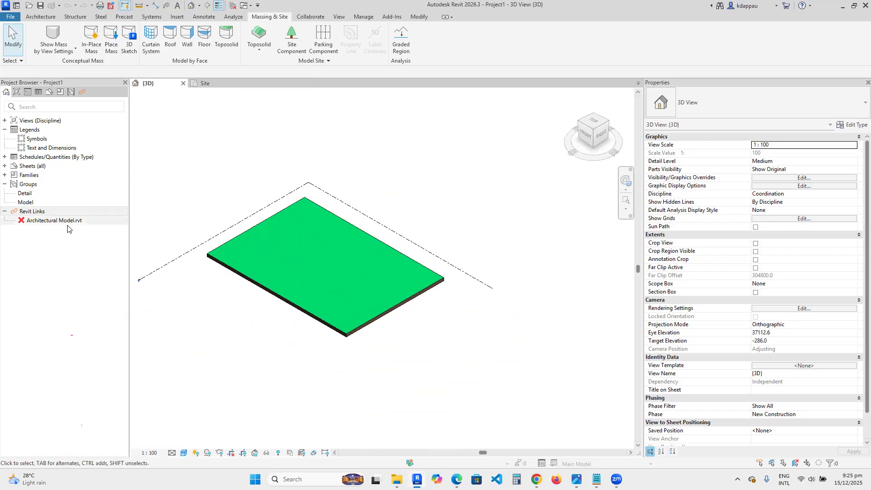
- Reload the Architectural Model.rvt link and select it to inspect the house on the toposolid
right_click(47, 222)
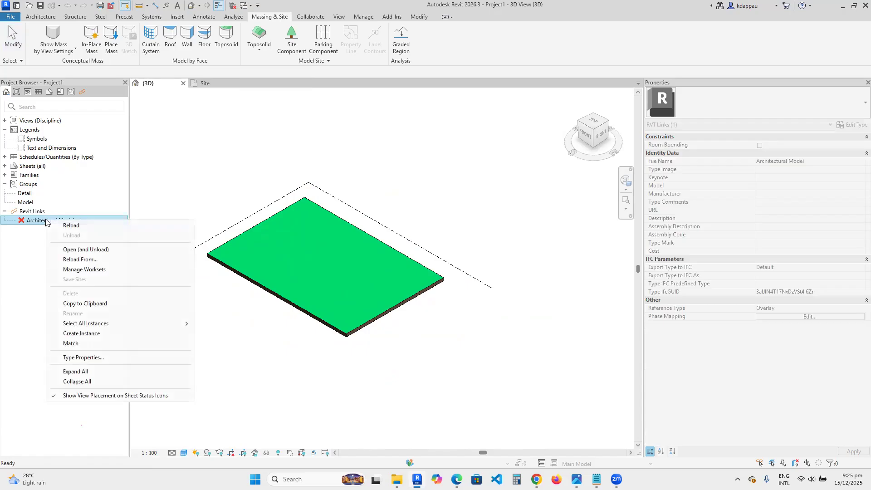
click(71, 225)
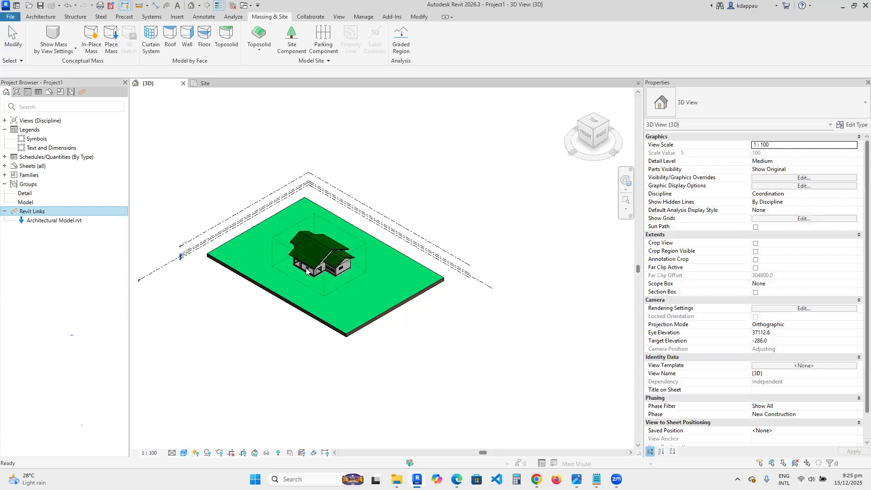
scroll(309, 270, up, 2)
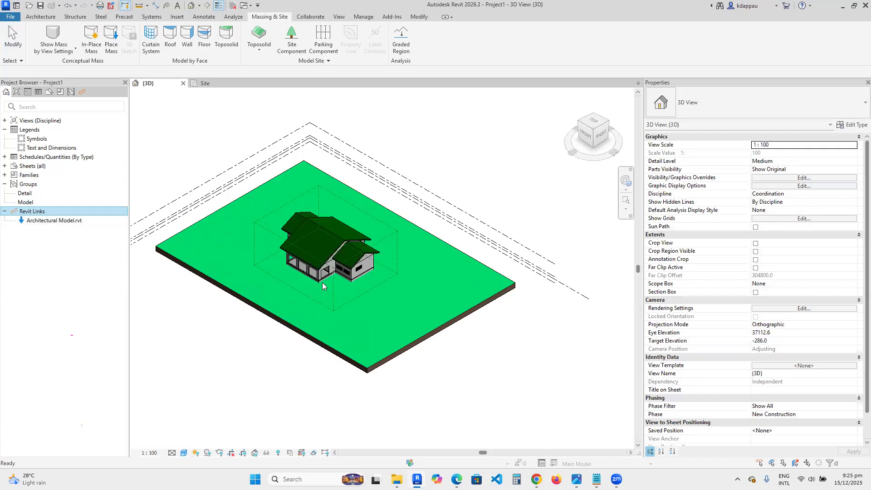
click(232, 182)
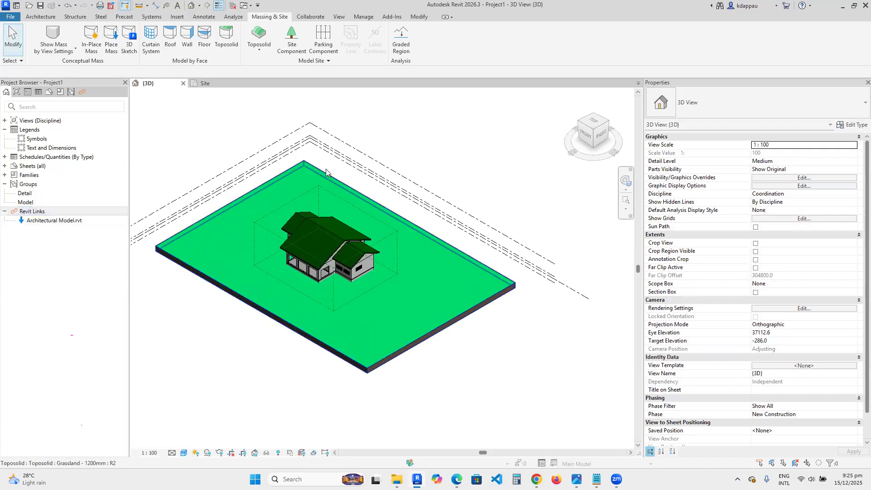
scroll(327, 167, down, 2)
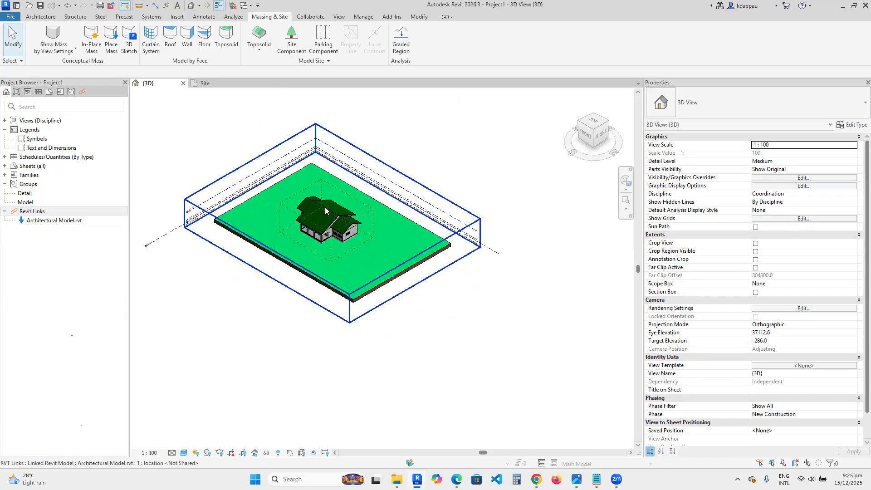
- Place a Scarlet Oak - 12.5 Meters tree site component near the toposolid's left corner
click(292, 40)
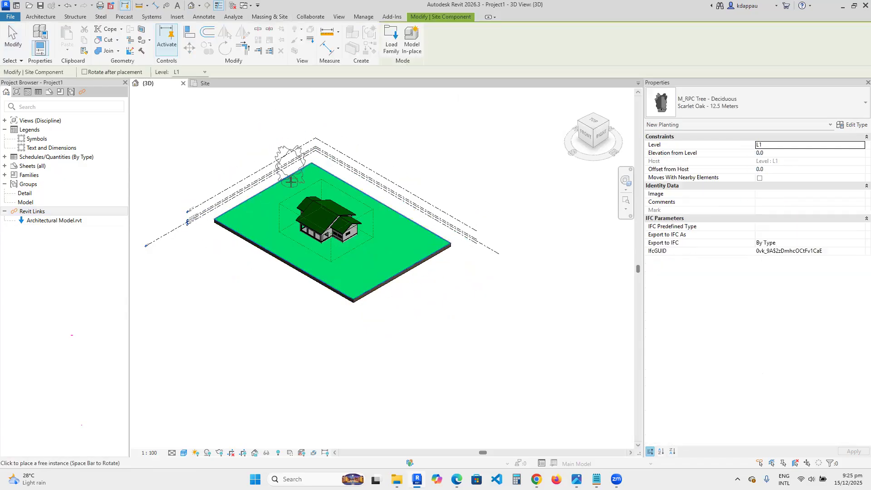
scroll(252, 233, up, 3)
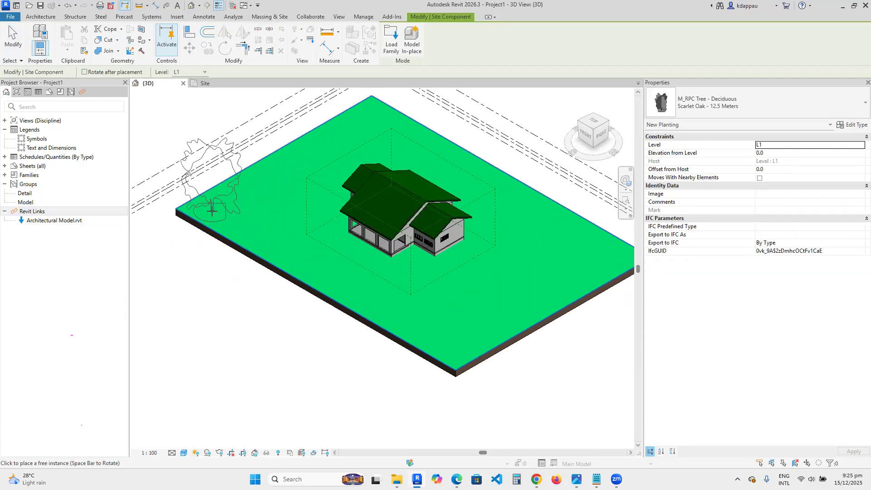
click(212, 209)
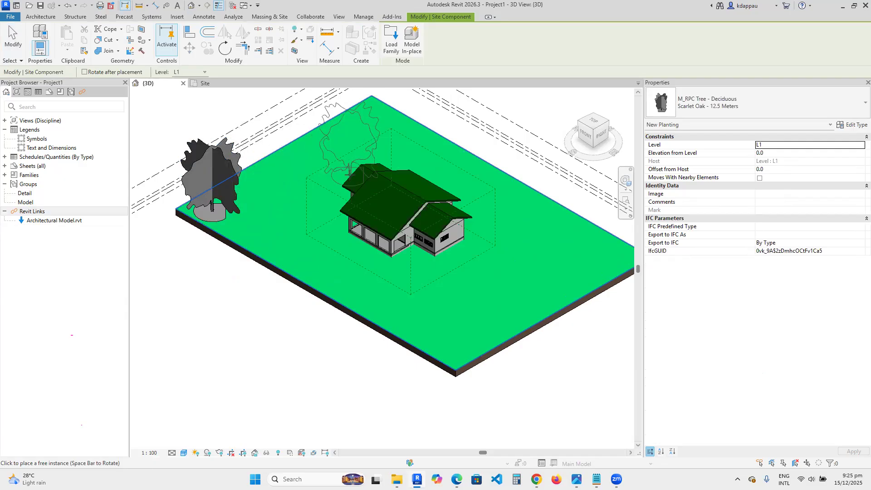
- Browse the available tree types and the Site family library folders, opening the Accessories folder
click(746, 106)
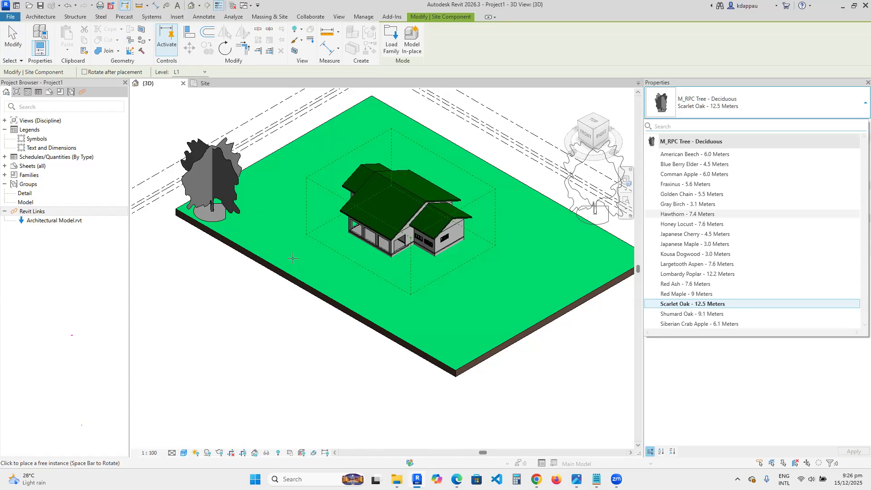
click(393, 47)
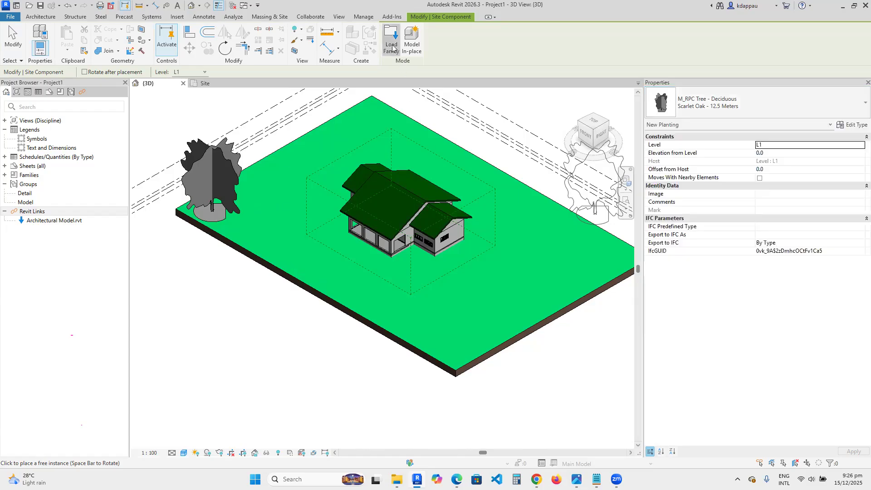
scroll(316, 214, down, 3)
scroll(317, 214, down, 5)
double_click(317, 177)
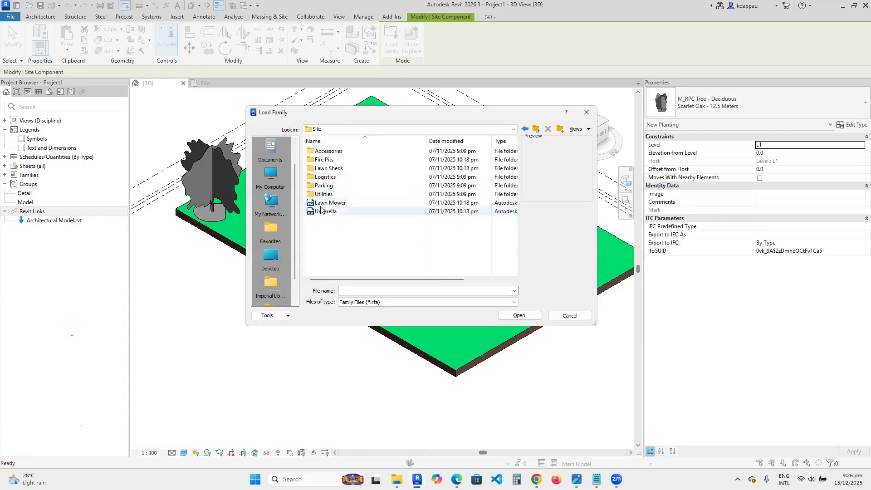
click(321, 194)
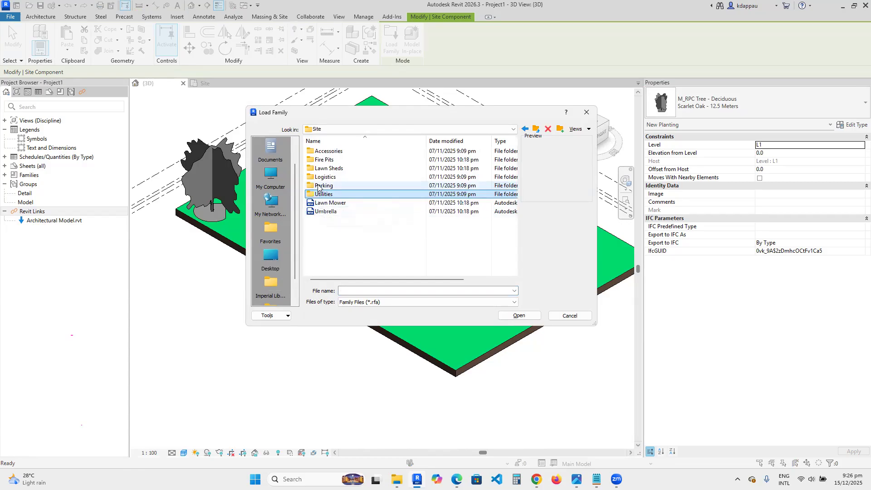
click(318, 186)
click(320, 177)
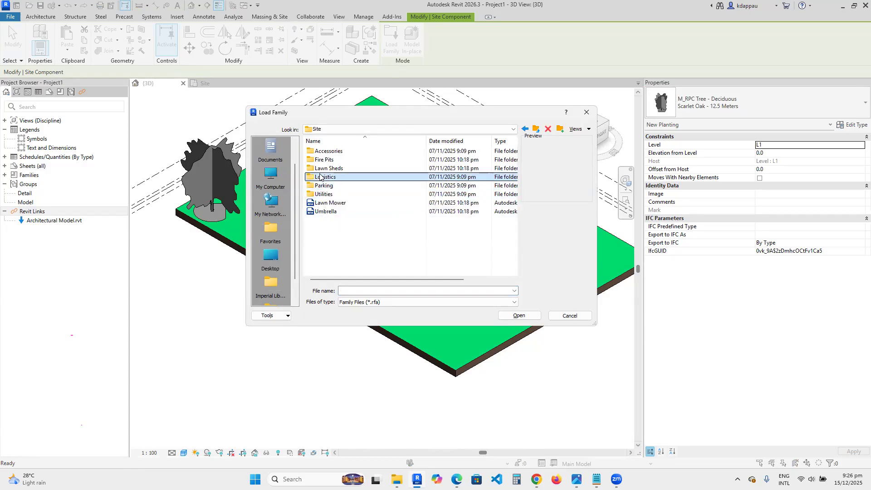
click(322, 170)
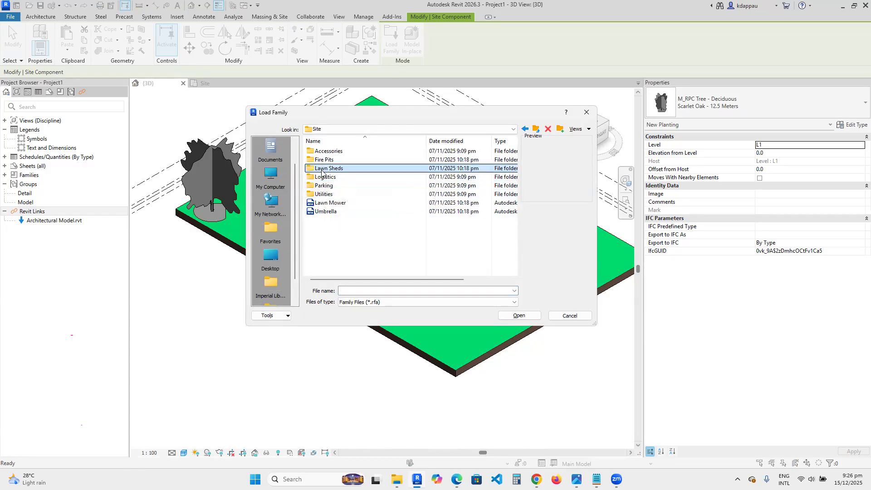
click(323, 160)
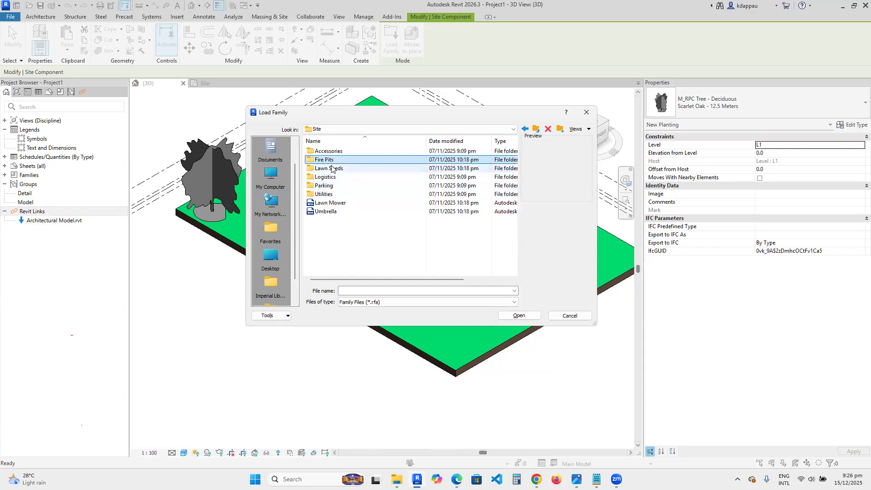
click(324, 152)
double_click(325, 151)
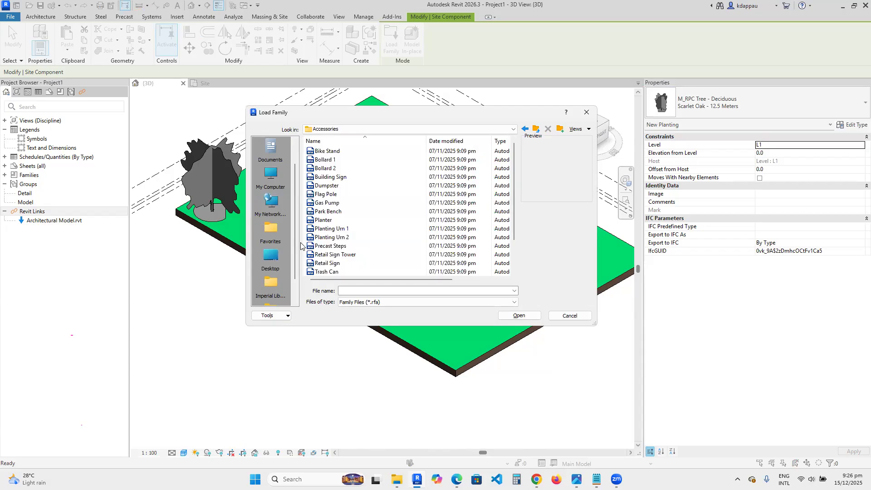
- Try to load the Building Sign family as a site component, then cancel the dialog and the placement command
click(319, 153)
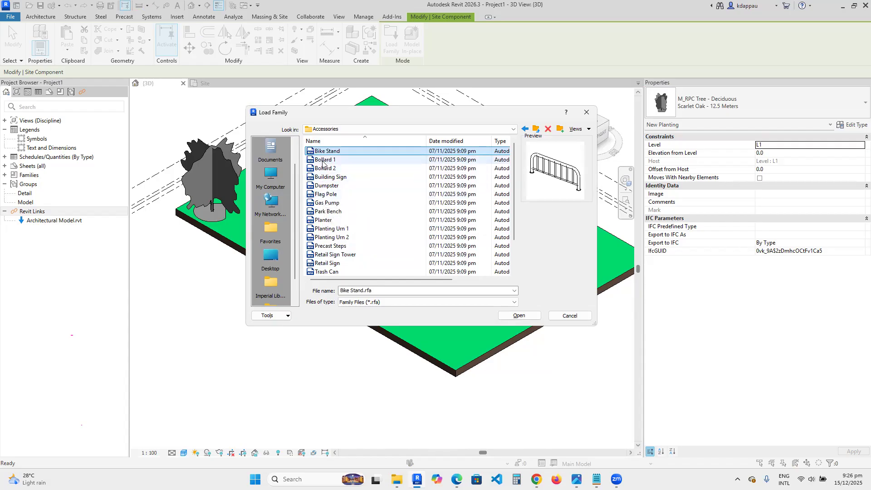
click(324, 161)
click(325, 169)
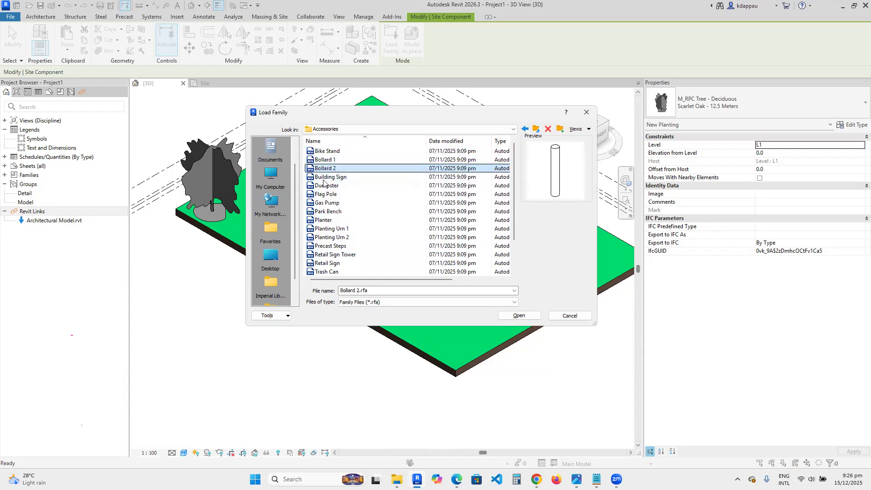
click(324, 178)
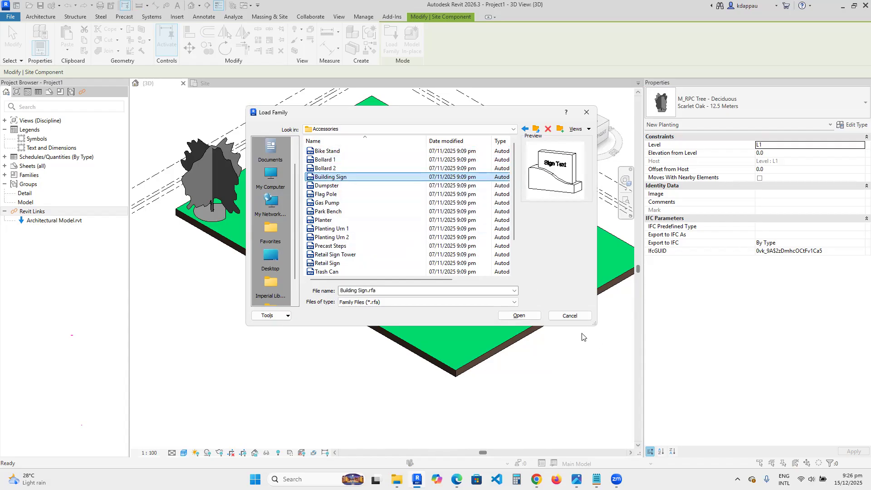
click(517, 316)
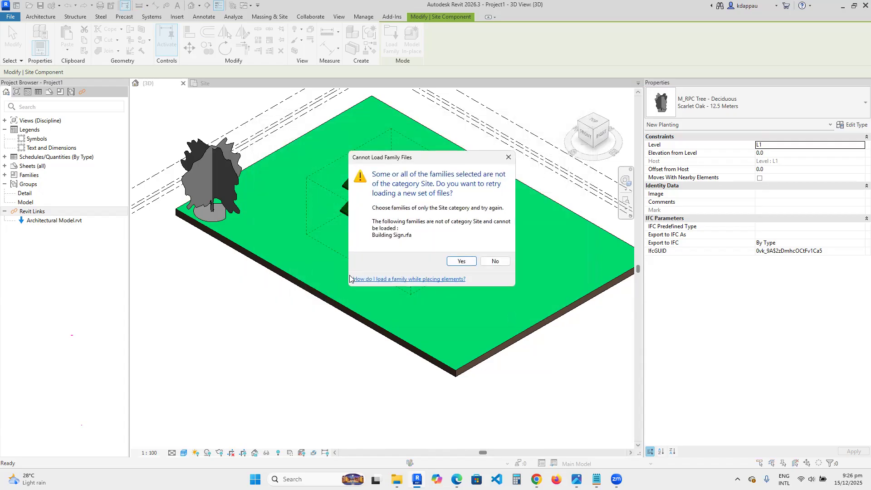
click(453, 260)
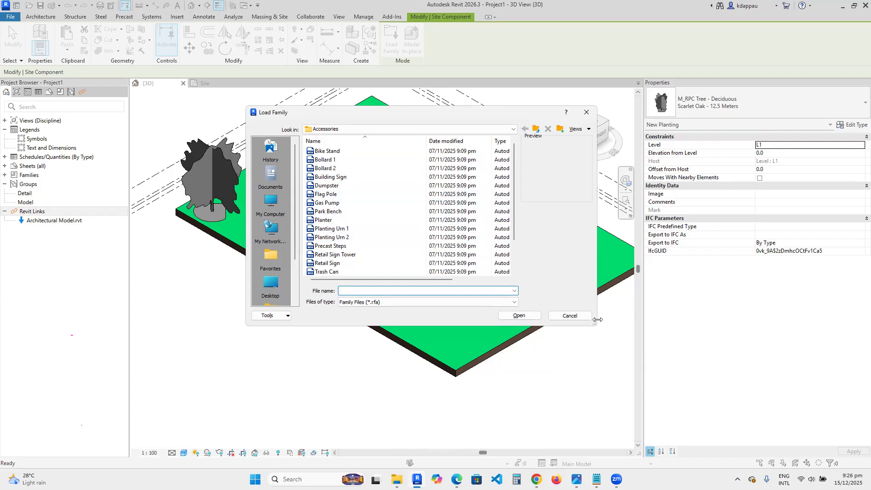
click(566, 316)
right_click(280, 197)
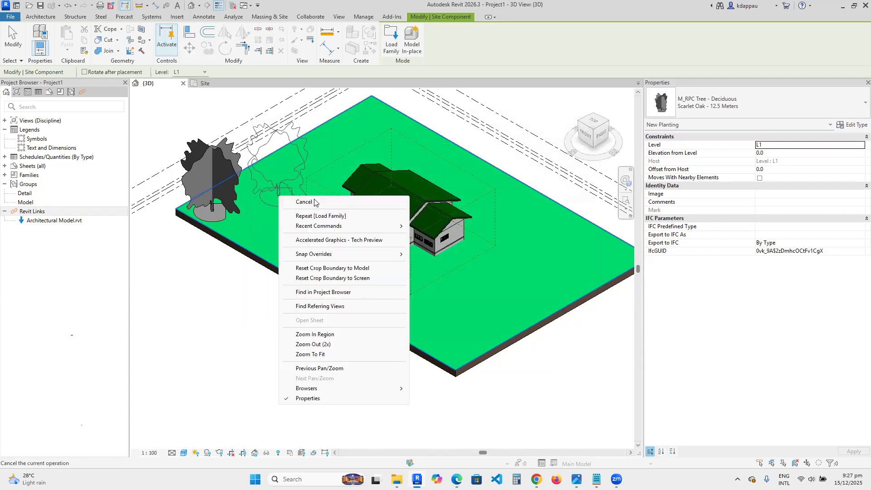
click(314, 202)
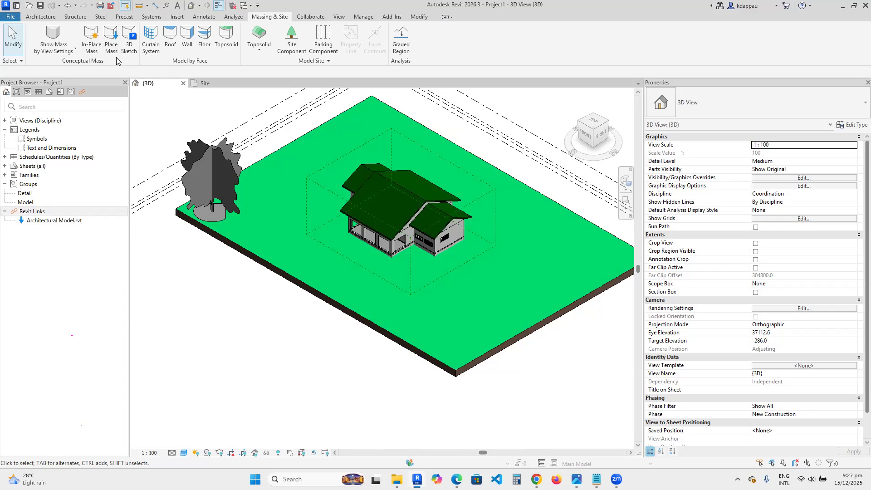
- Start a new Site Component and load the Planter family from the Accessories folder
click(256, 50)
click(293, 42)
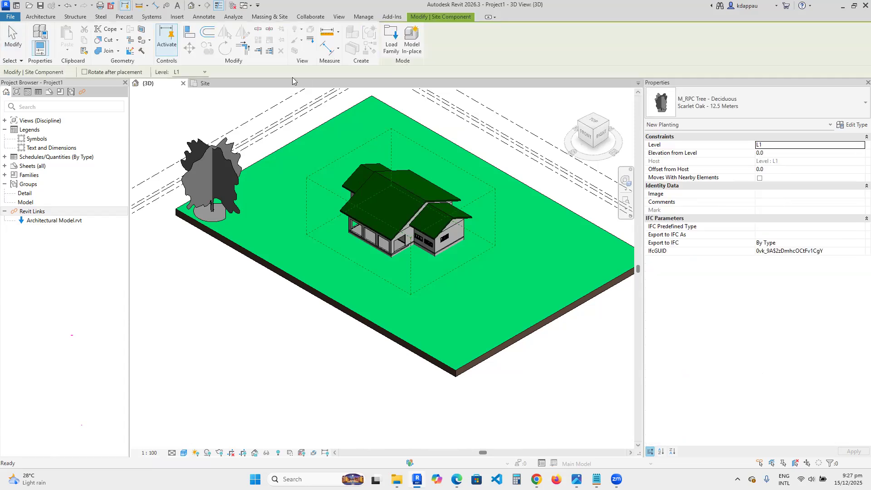
click(391, 44)
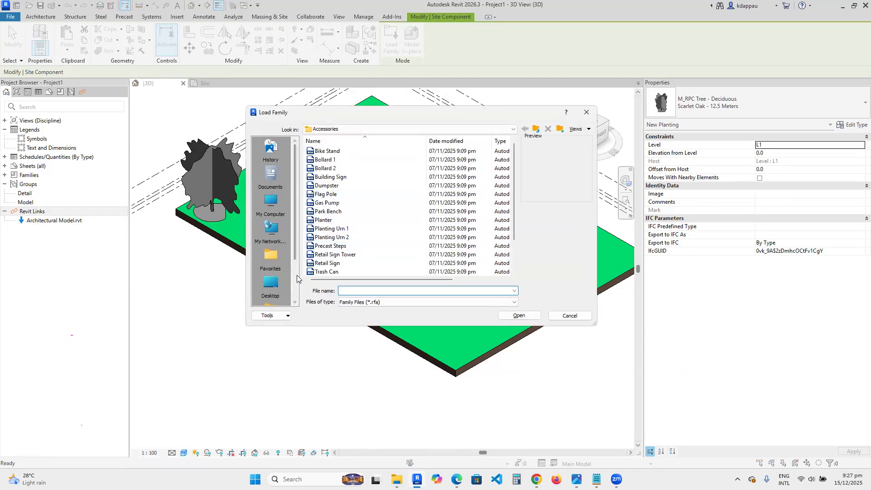
click(328, 195)
click(320, 220)
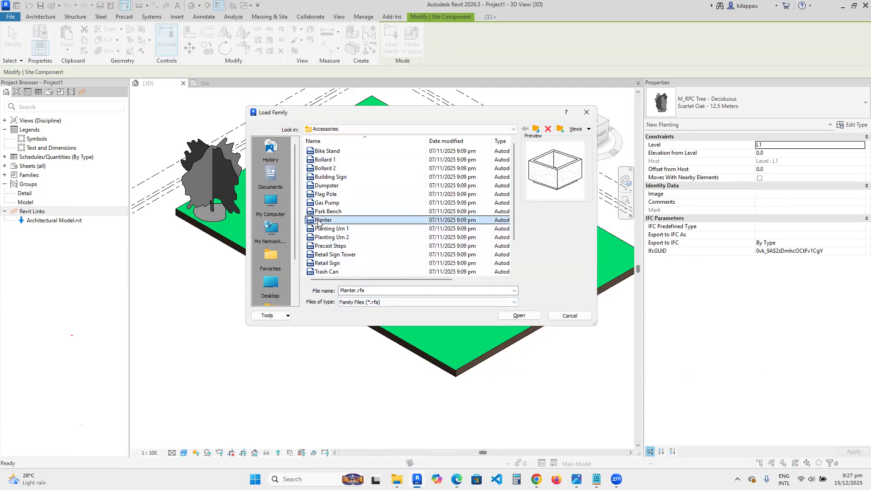
click(519, 315)
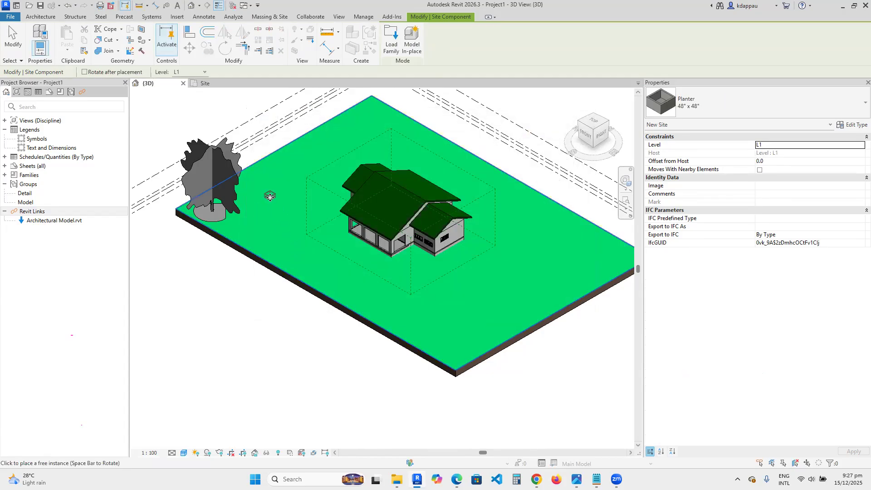
- Try to load the Building Sign family as a site component again, and retry choosing another file
scroll(270, 197, up, 8)
click(383, 45)
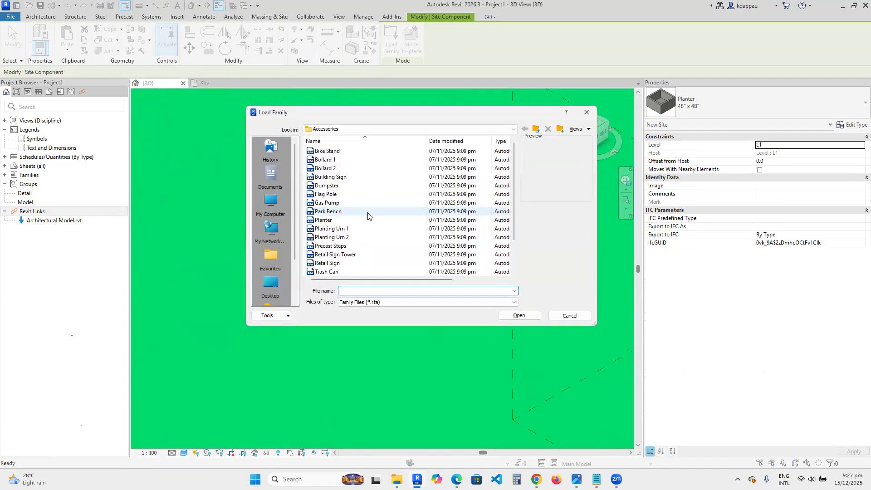
scroll(363, 224, down, 2)
scroll(358, 225, up, 2)
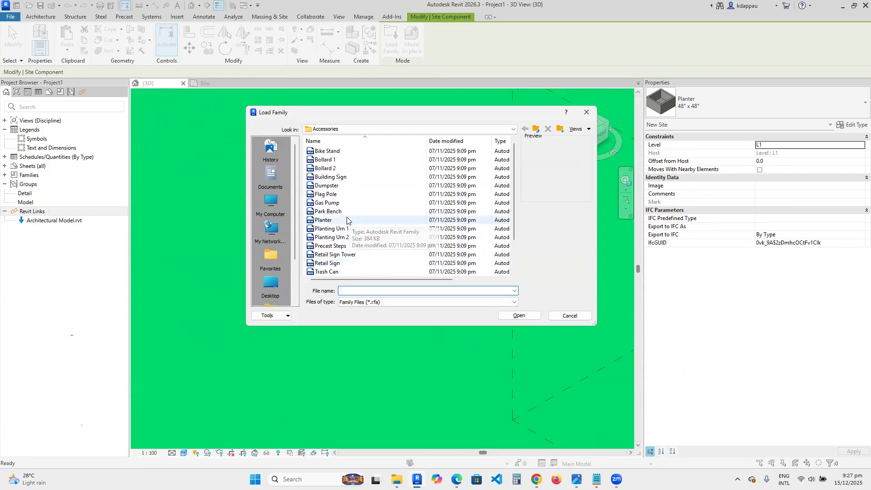
click(325, 178)
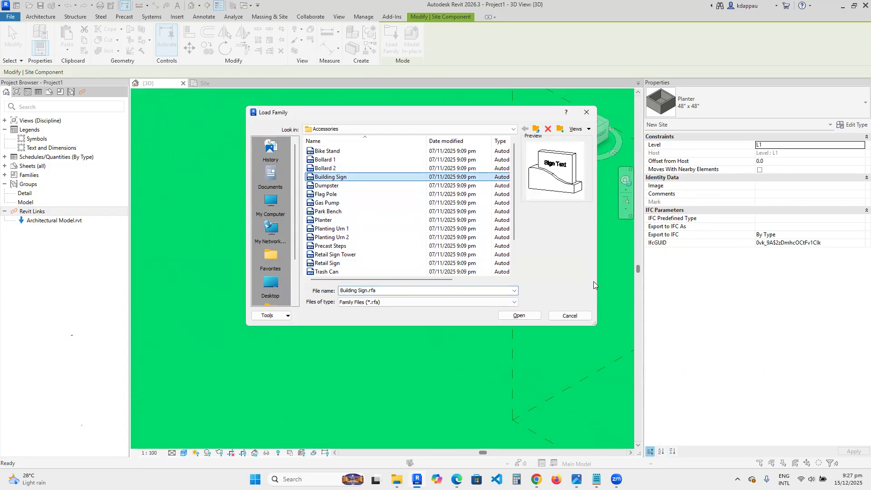
click(520, 316)
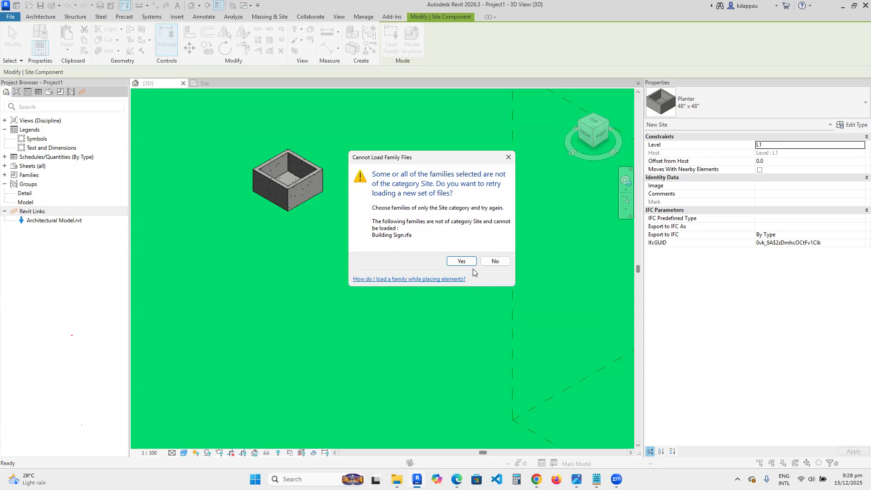
click(463, 260)
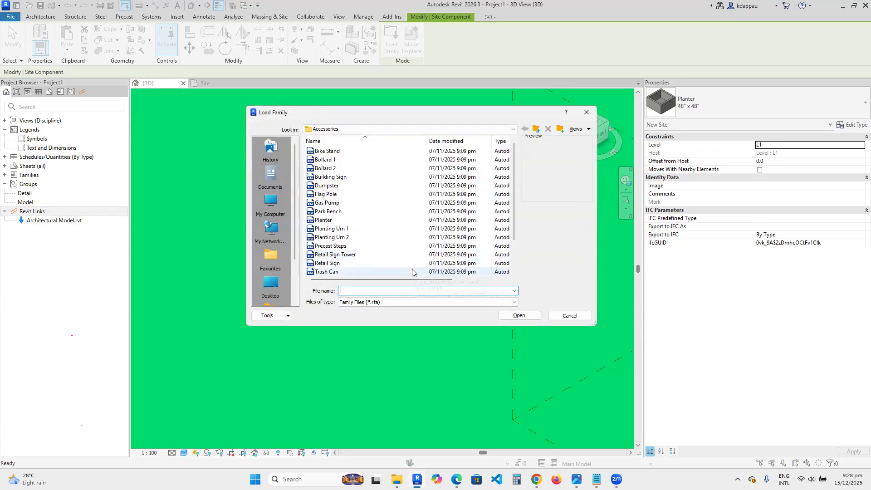
- Load the Precast Steps family from the Accessories folder and place it beside the planter
click(320, 229)
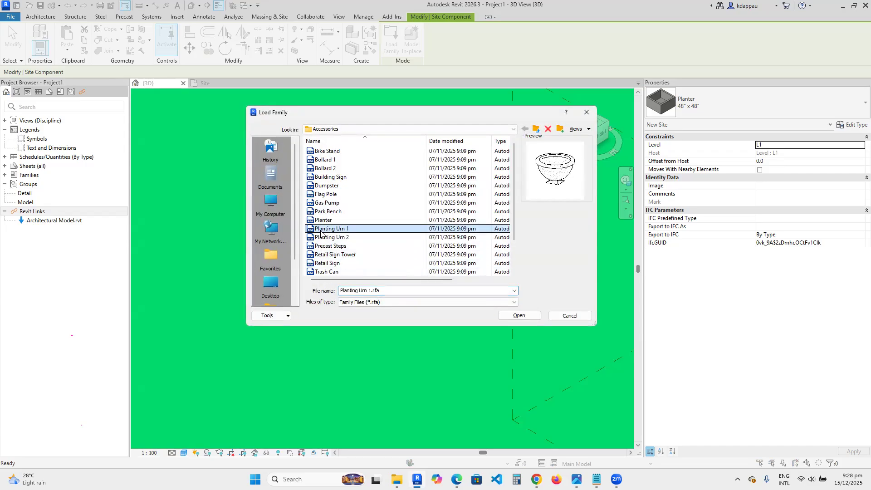
click(323, 237)
click(326, 247)
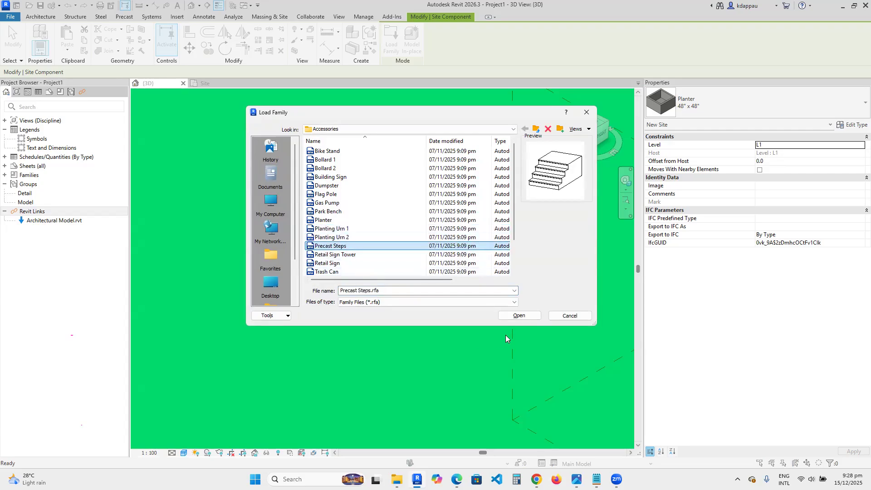
click(520, 315)
scroll(350, 256, up, 3)
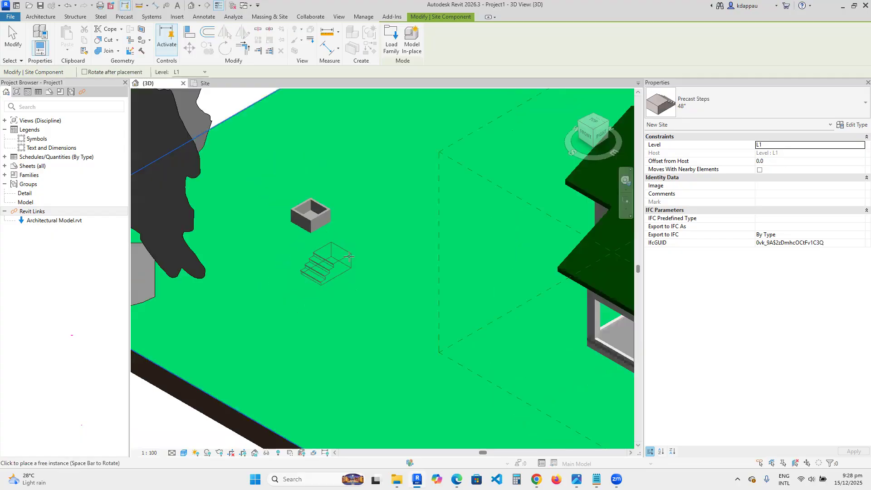
click(376, 231)
- Load the Tree Grate-Circle family and place a tree grate in front of the precast steps, then exit the command
scroll(339, 263, up, 2)
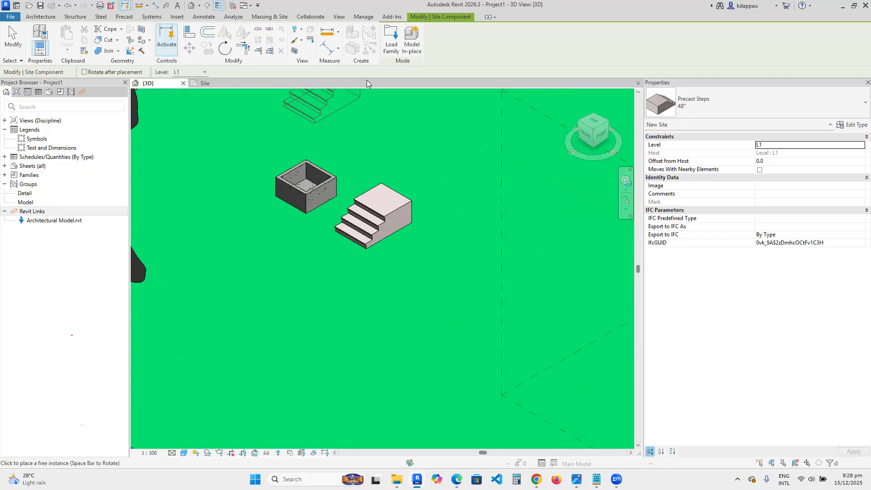
click(391, 41)
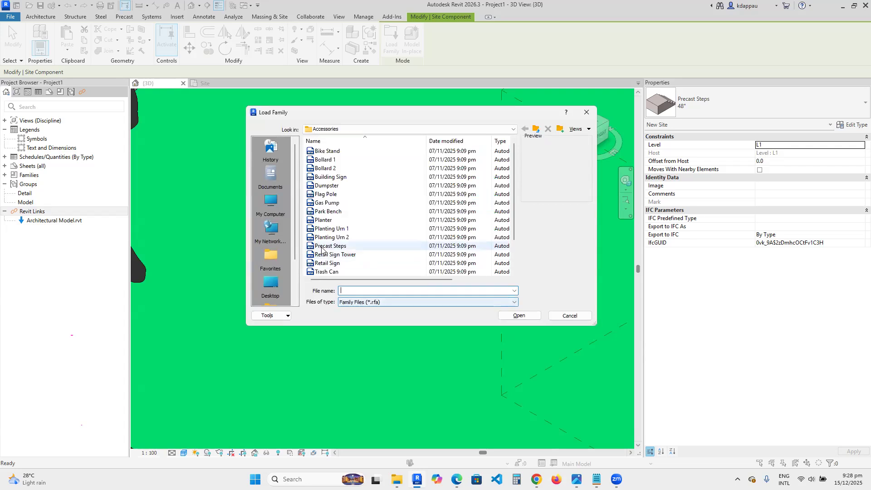
scroll(325, 244, down, 2)
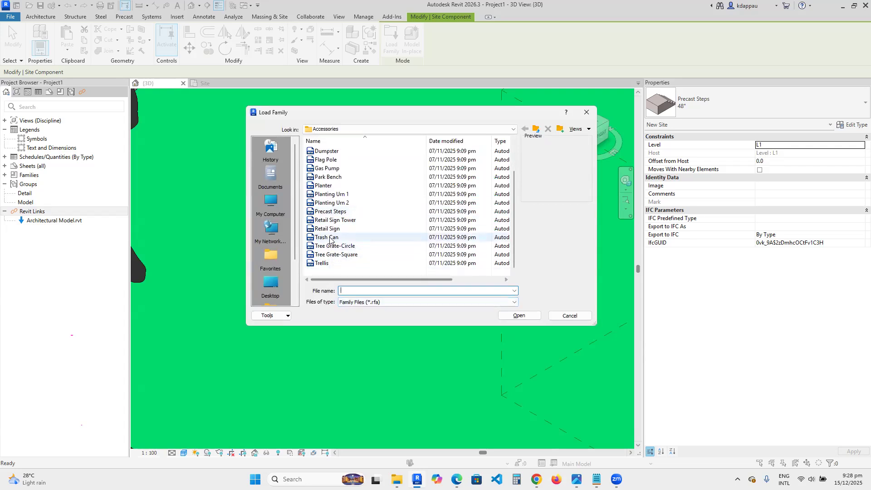
click(336, 246)
click(519, 315)
scroll(344, 259, down, 2)
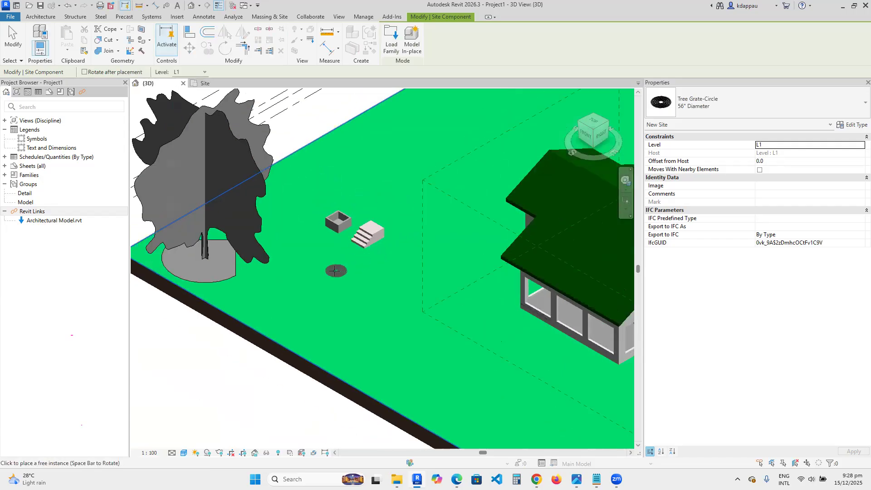
scroll(336, 271, up, 4)
click(305, 234)
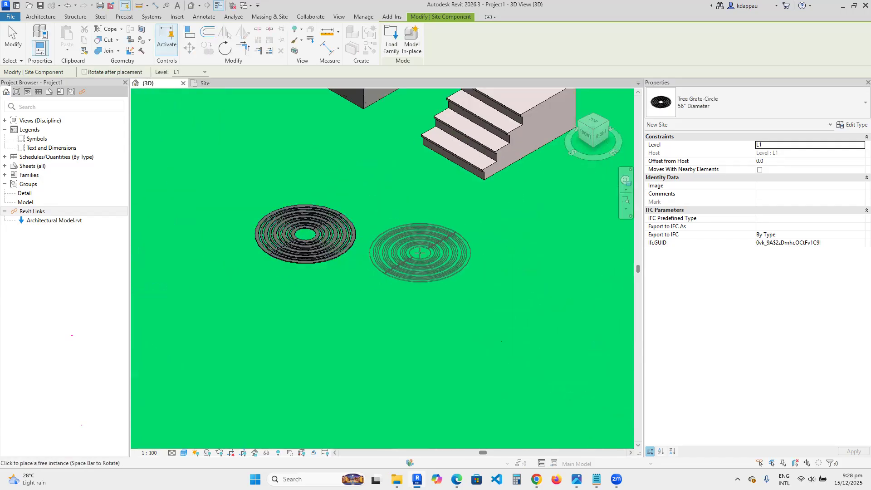
key(Escape)
key(Escape)
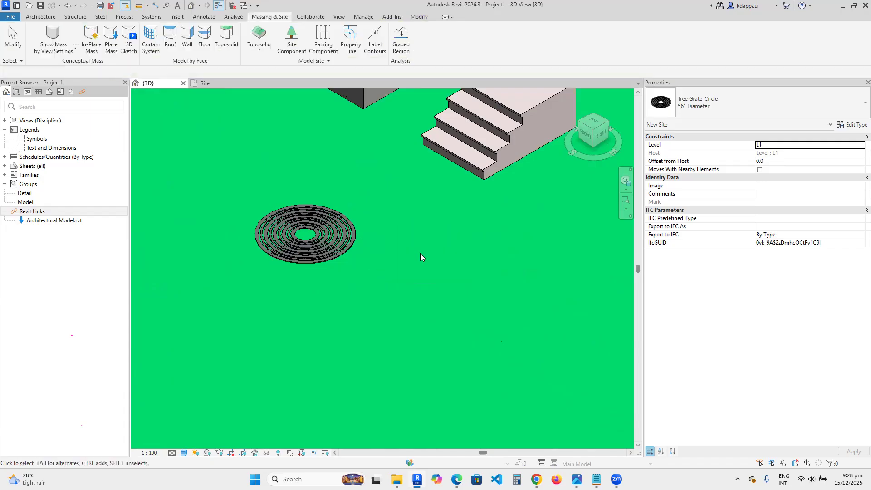
- Start a new Site Component and browse the Site library's Lawn Sheds folder and its Nested Components
scroll(382, 296, down, 2)
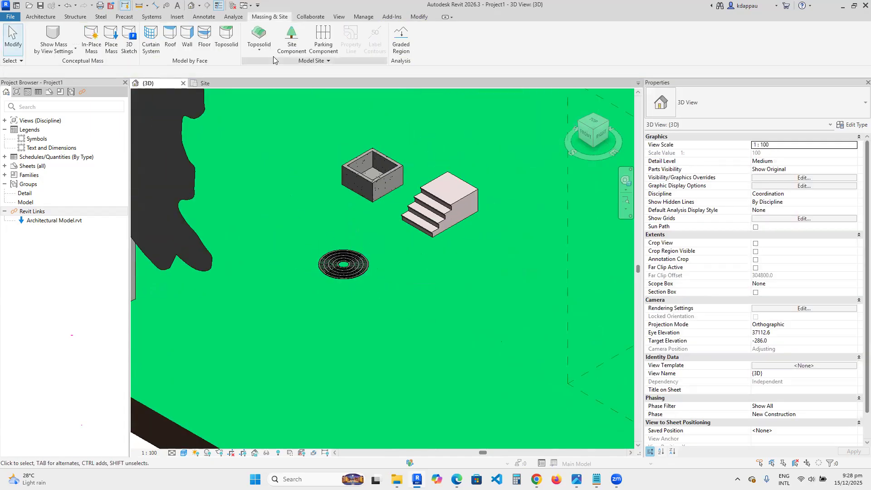
click(291, 41)
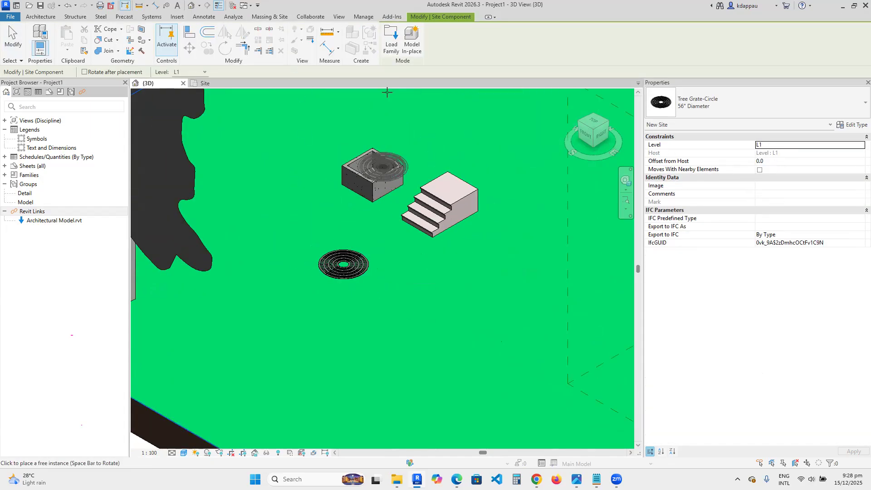
click(391, 37)
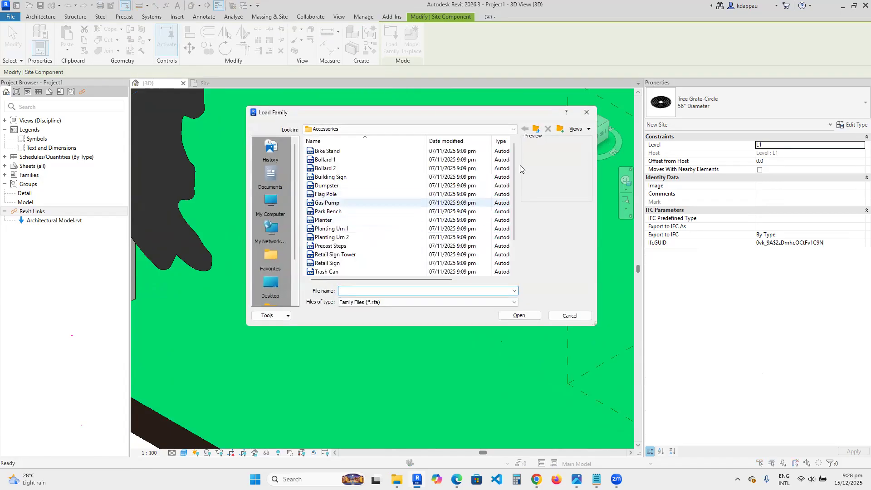
click(536, 129)
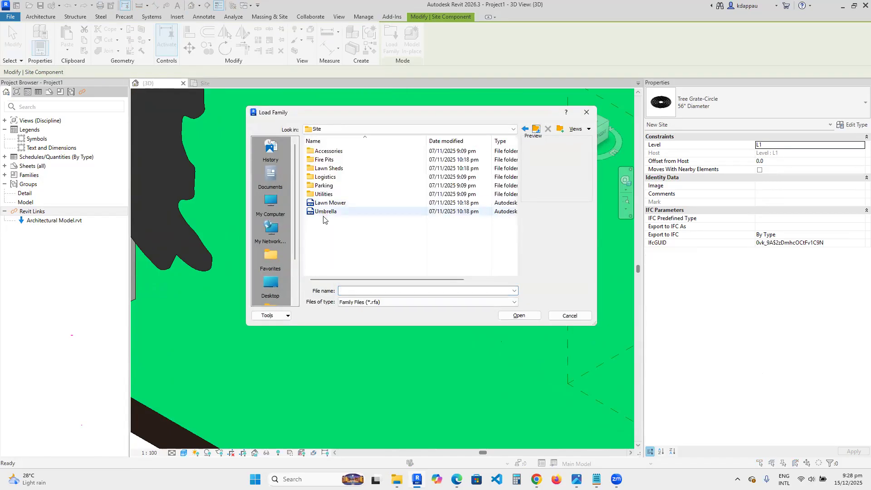
click(326, 169)
double_click(326, 169)
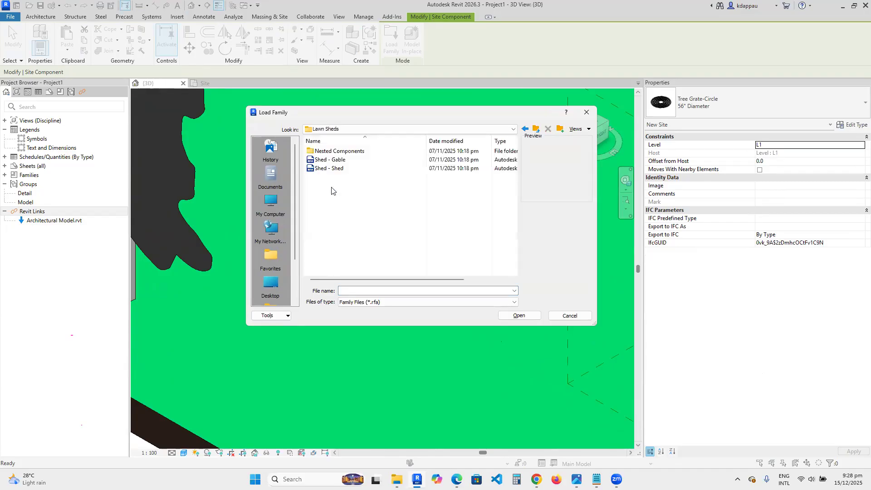
click(327, 161)
click(328, 168)
double_click(326, 153)
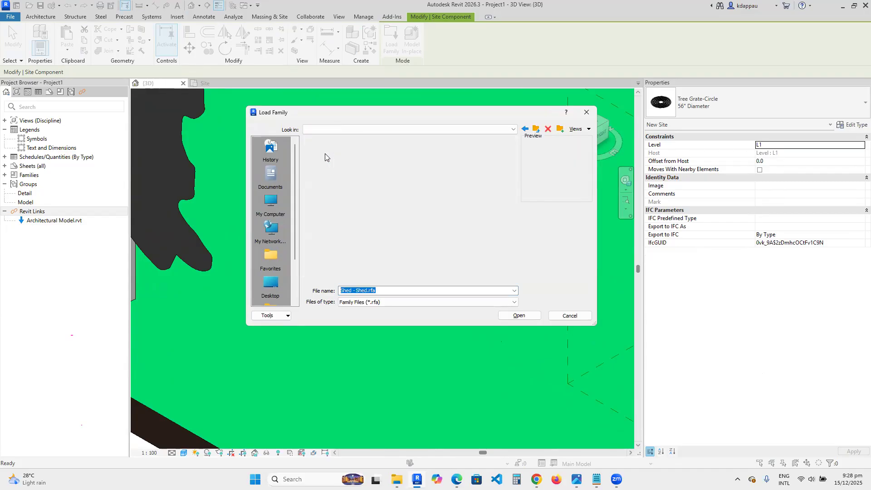
click(326, 151)
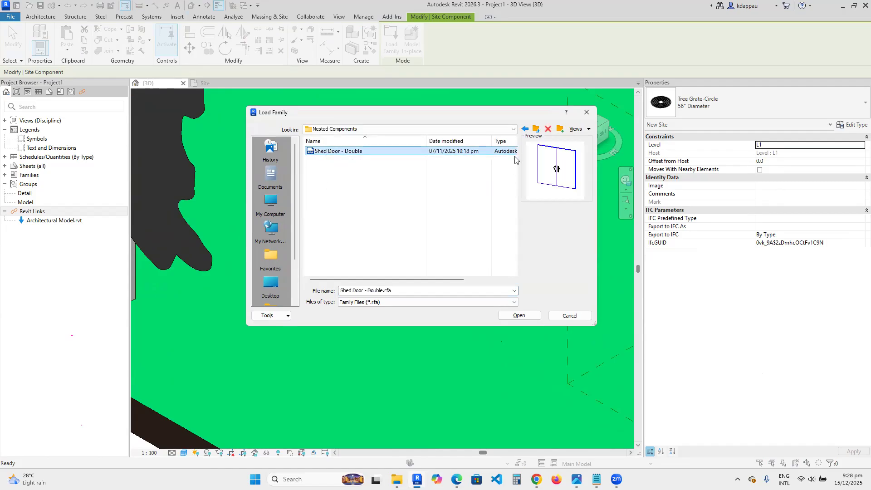
click(535, 129)
click(536, 129)
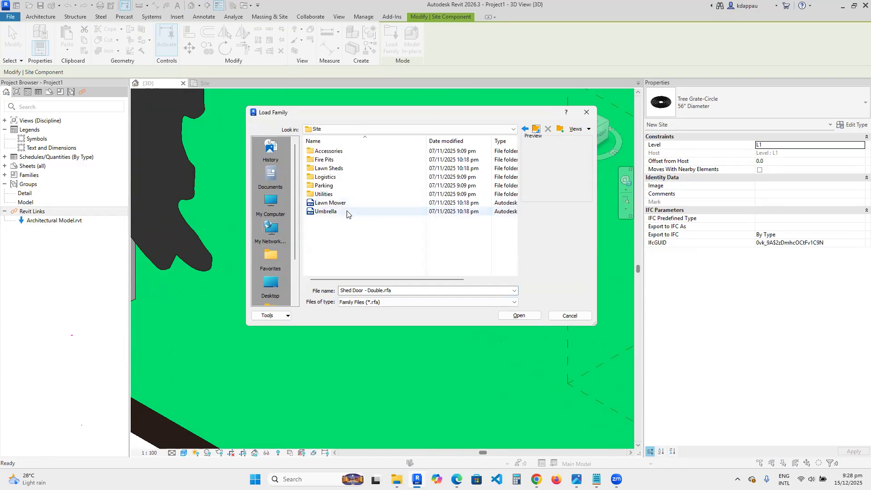
- Open the Site library's Utilities folder and load the Fire Hydrant family
double_click(320, 195)
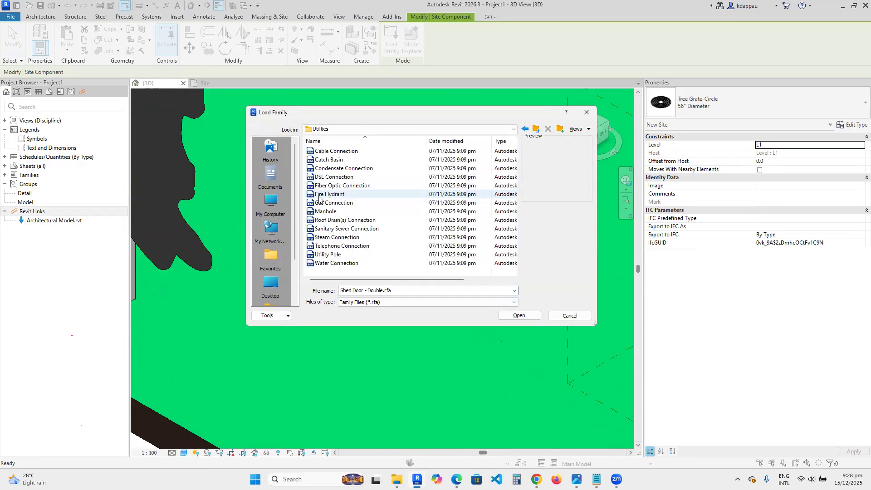
click(319, 151)
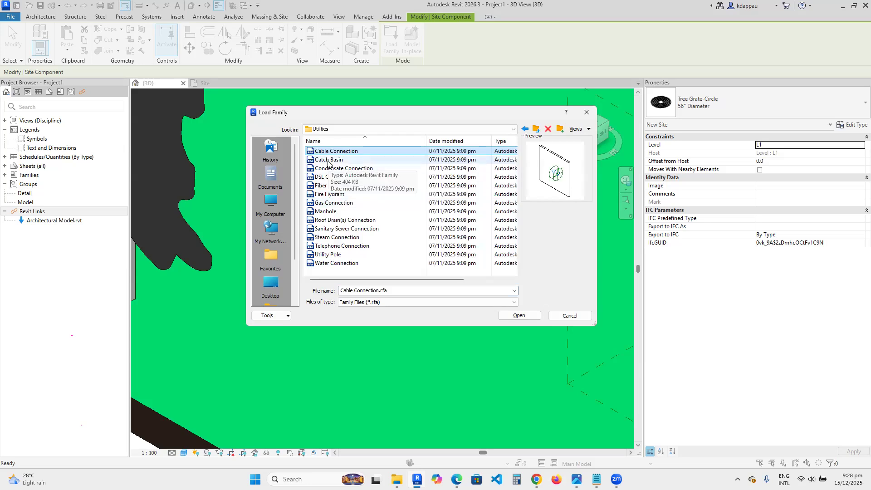
click(328, 160)
click(331, 169)
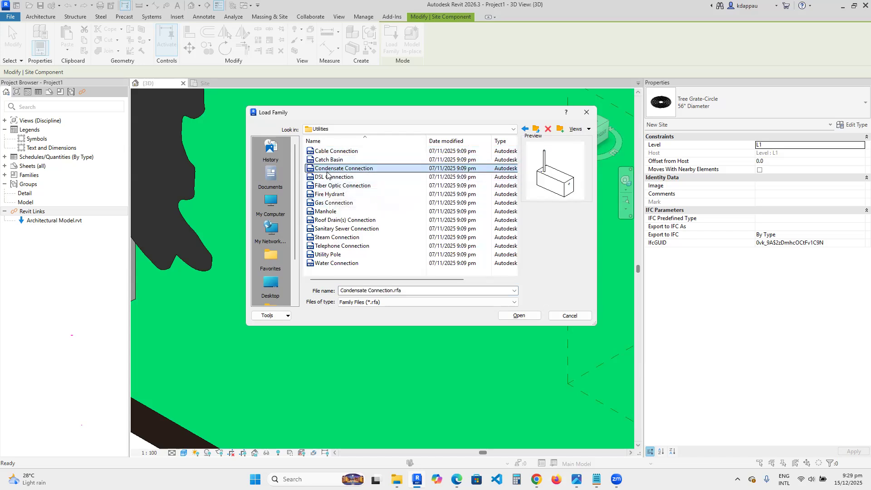
key(Down)
key(Down)
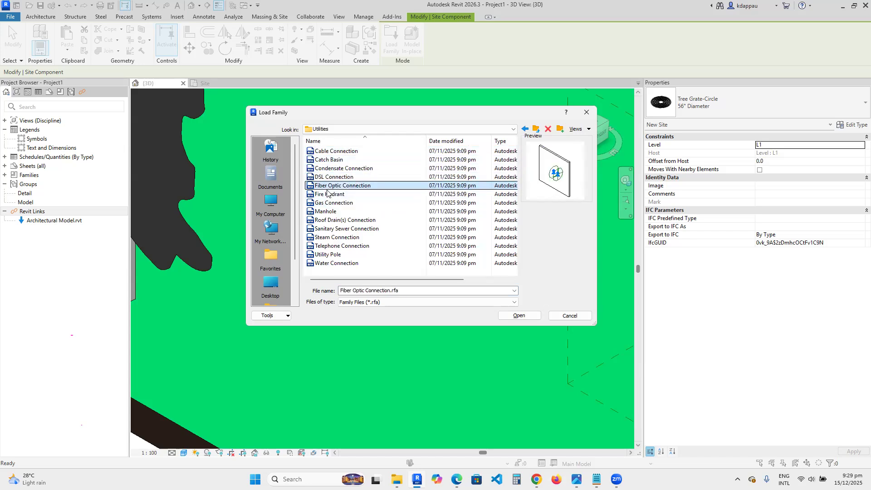
key(Down)
key(Down)
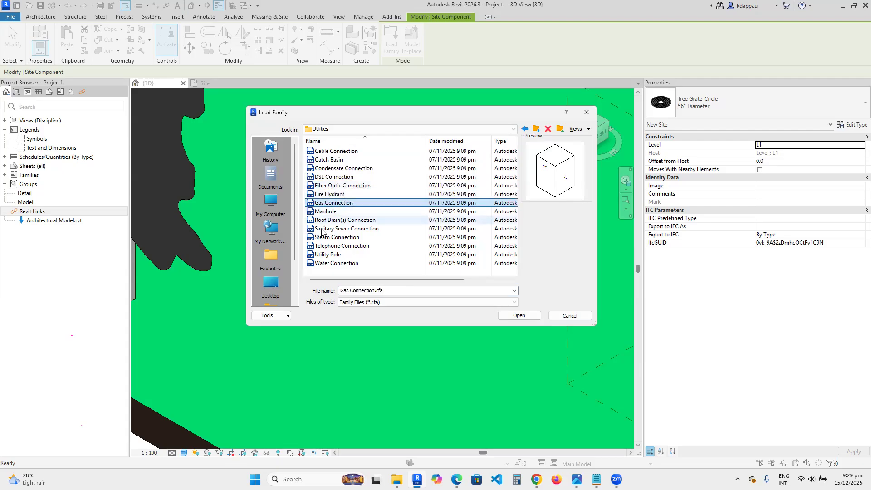
key(Up)
click(514, 317)
- Place a fire hydrant on the toposolid near the tree grate and planter
scroll(410, 257, down, 1)
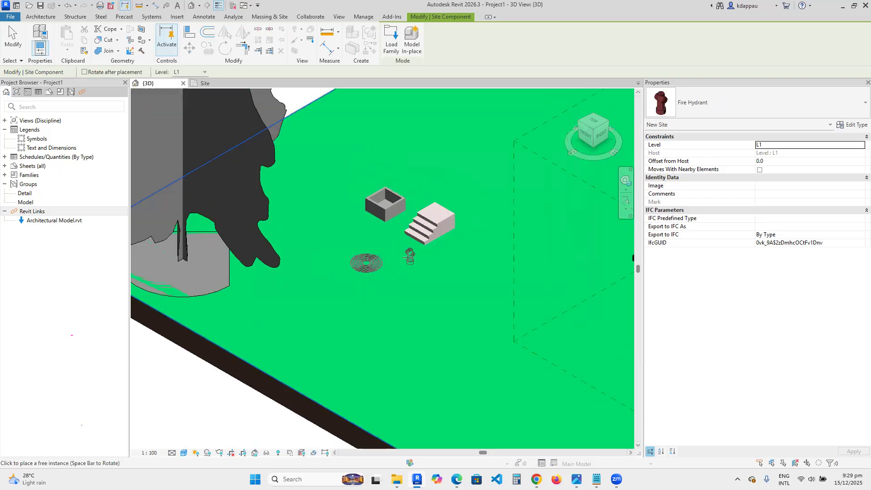
scroll(410, 258, up, 3)
click(315, 227)
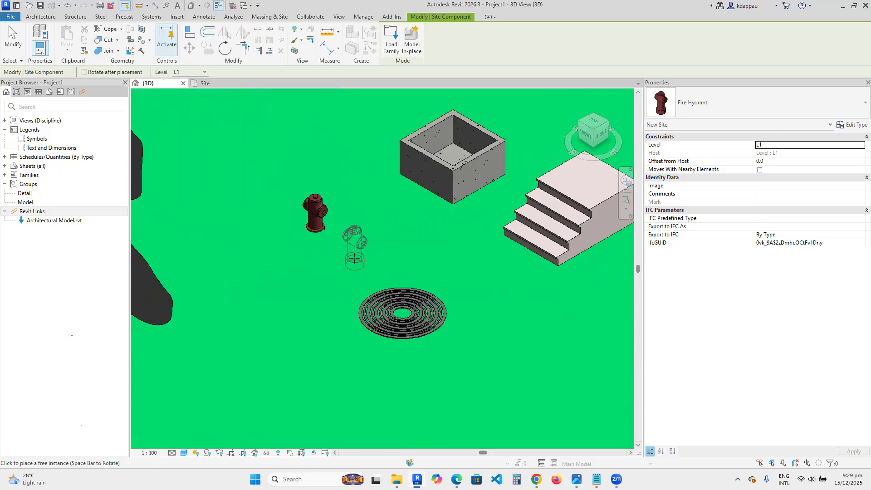
scroll(344, 241, up, 2)
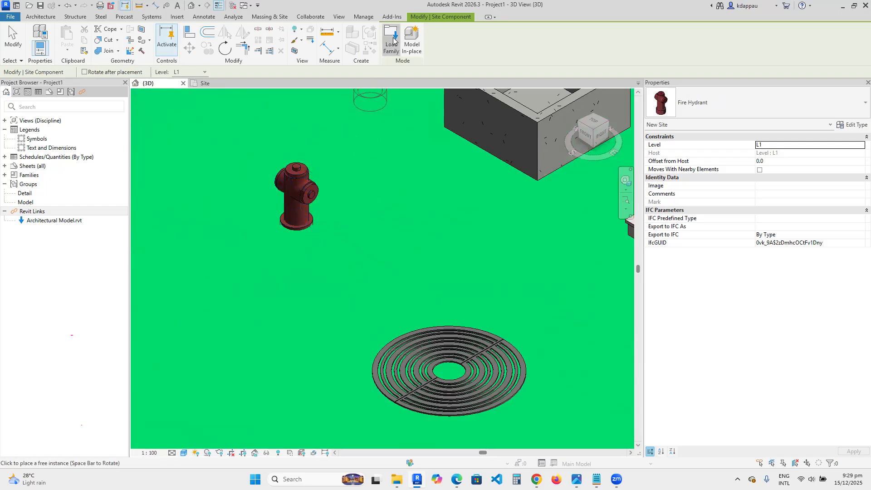
key(Escape)
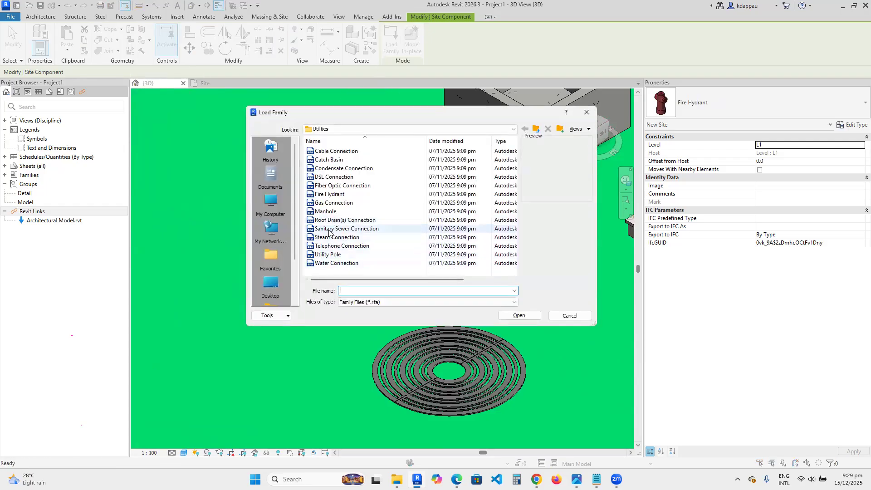
- Preview the remaining Utilities families and open the Site library's Parking folder
click(329, 229)
click(329, 237)
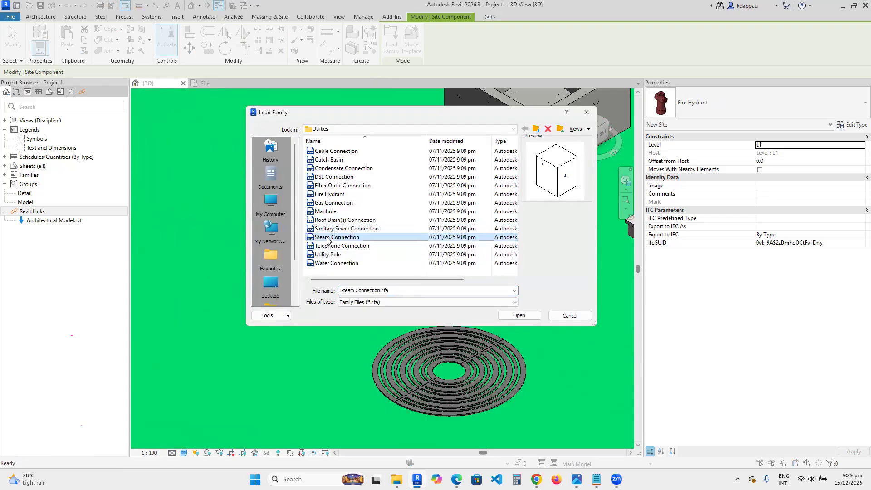
click(325, 247)
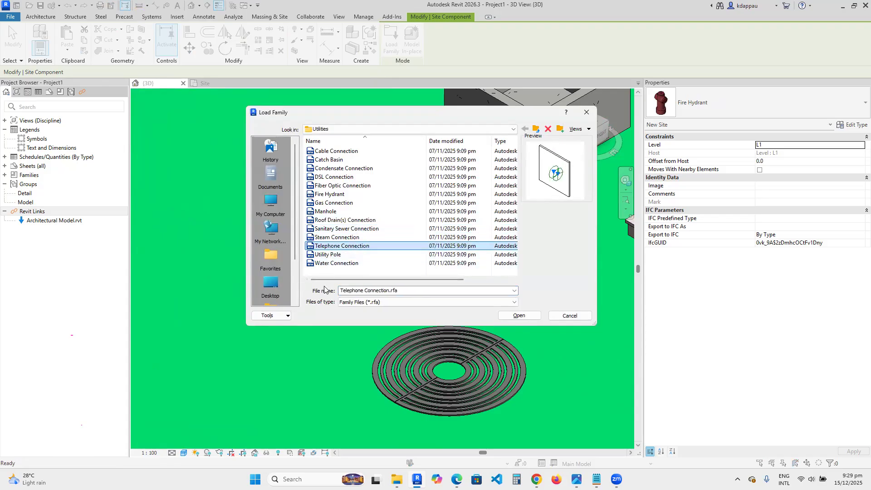
click(325, 255)
click(321, 265)
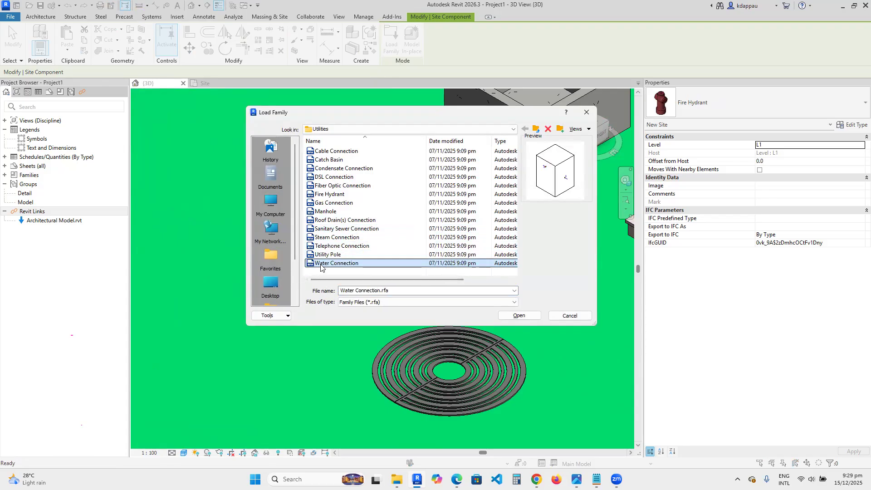
click(535, 129)
double_click(318, 186)
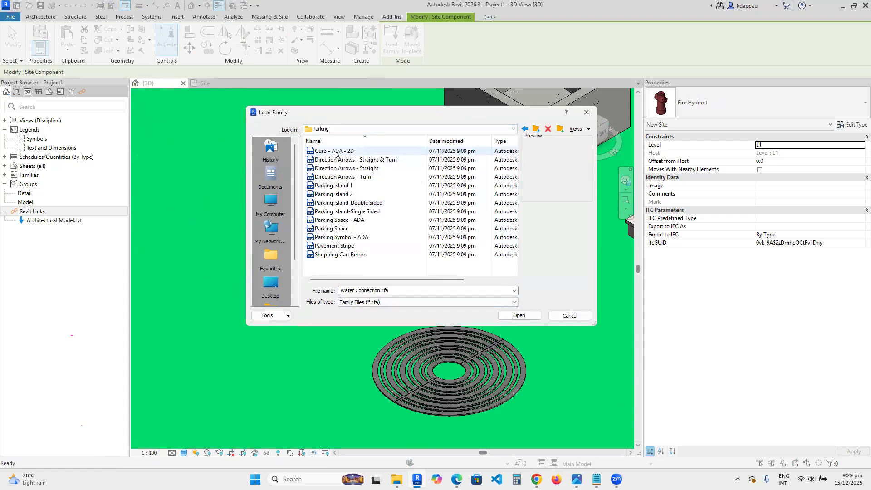
- Load the Direction Arrows - Straight & Turn family and place an arrow on the toposolid beside the fire hydrant
click(335, 152)
click(329, 161)
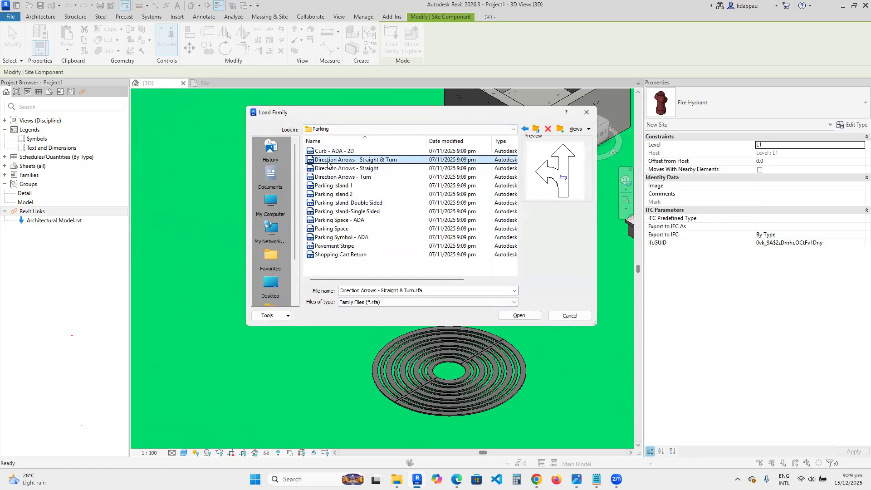
click(520, 315)
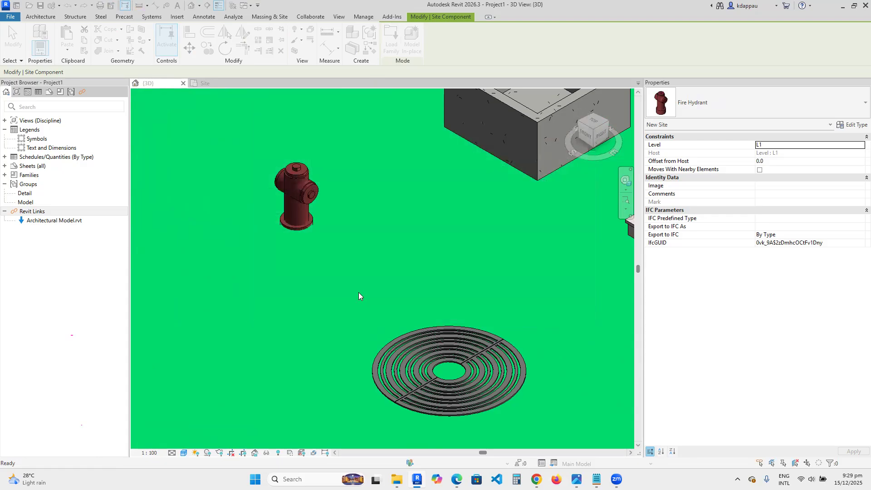
scroll(375, 276, up, 3)
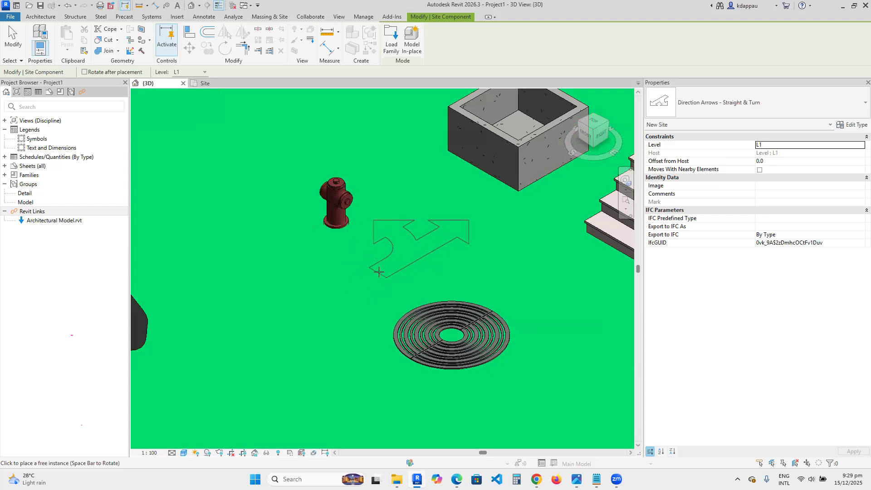
click(376, 272)
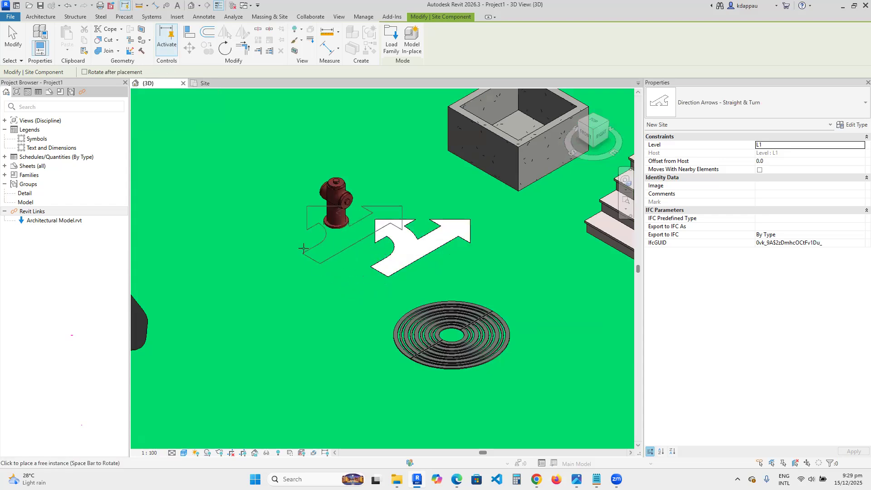
- Load the Parking Island 2 family and place a parking island in front of the tree grate, then exit the command
click(391, 41)
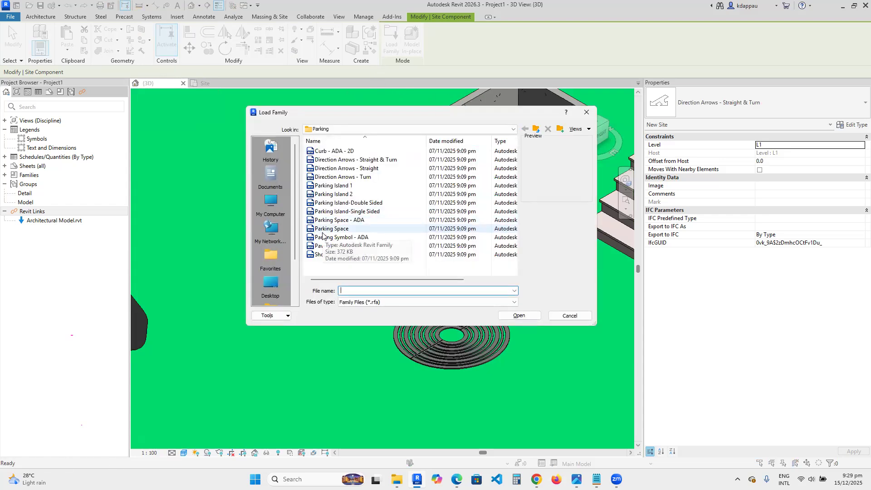
click(323, 186)
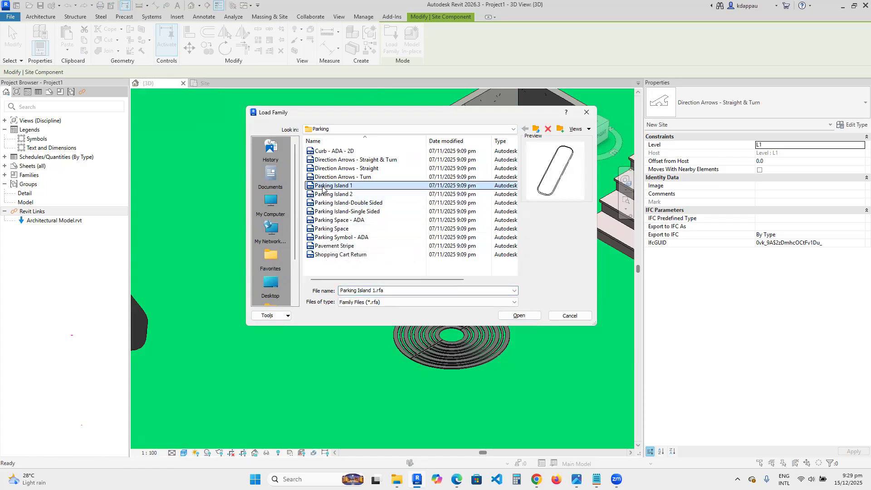
click(328, 194)
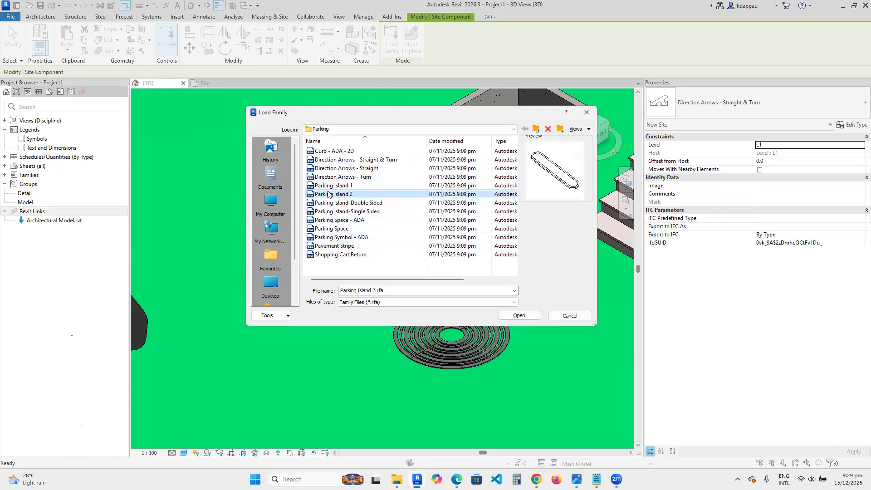
click(518, 315)
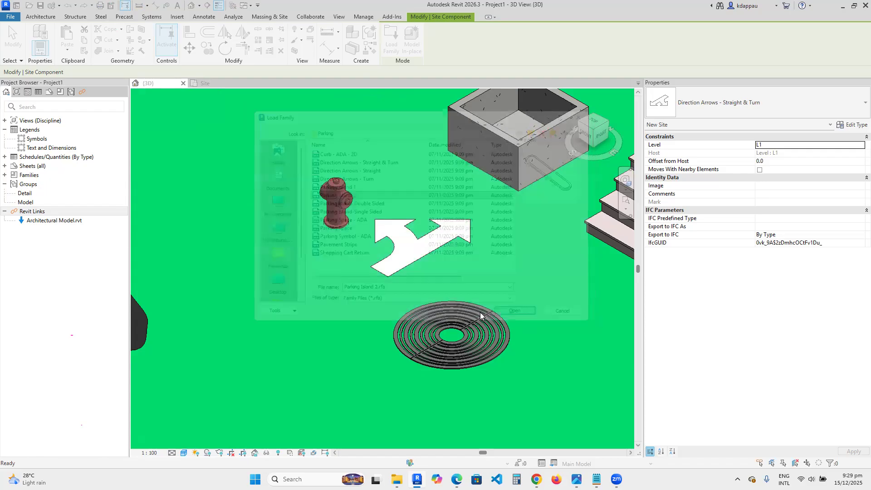
scroll(360, 283, down, 6)
scroll(442, 293, up, 2)
scroll(441, 293, up, 2)
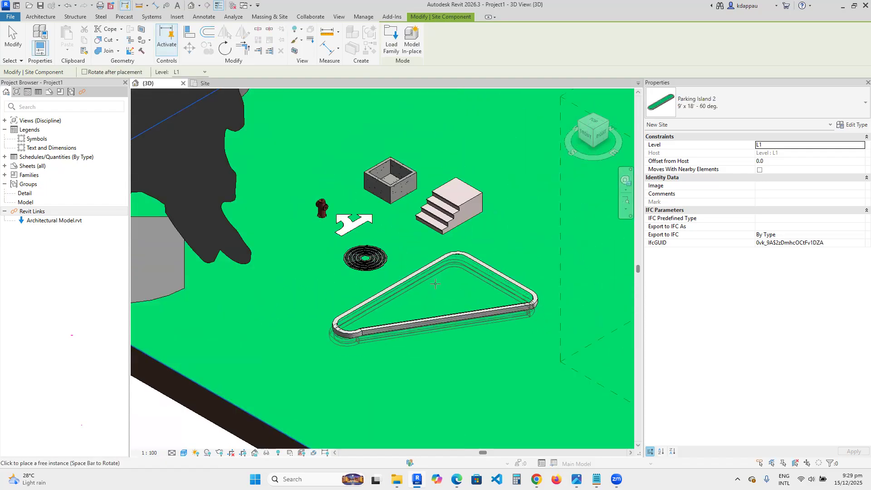
click(435, 283)
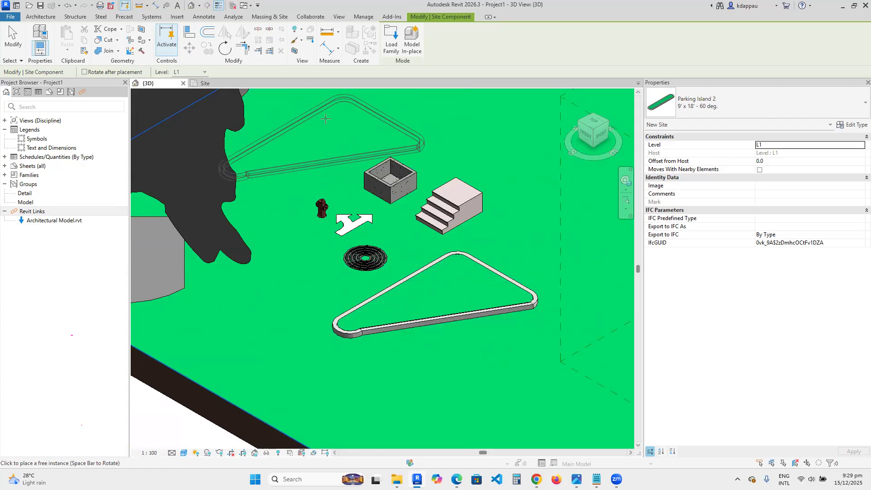
key(Escape)
key(Escape)
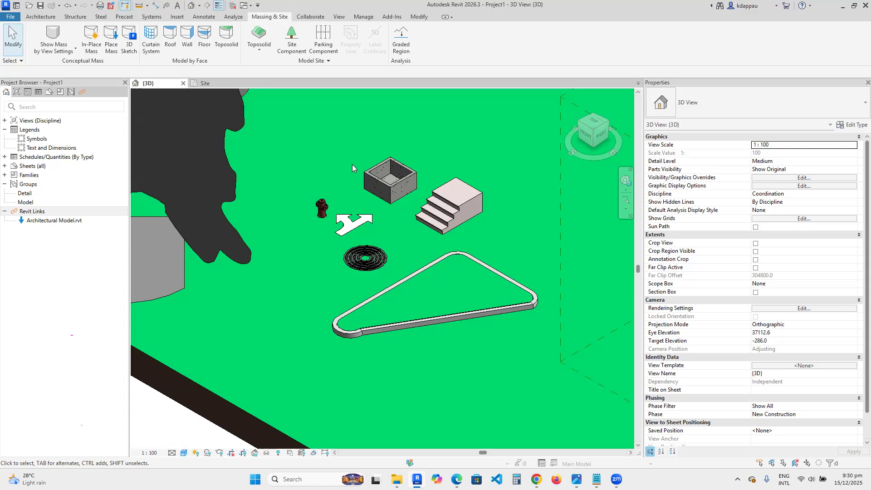
- Review the site components placed around the house
scroll(422, 300, down, 5)
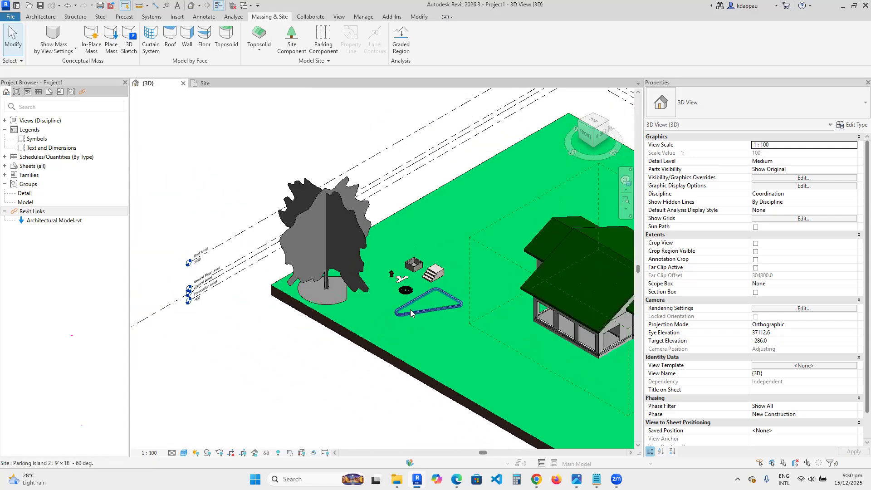
scroll(410, 309, up, 3)
scroll(363, 311, down, 3)
scroll(404, 311, up, 3)
scroll(290, 277, down, 3)
scroll(308, 286, up, 3)
scroll(254, 282, down, 1)
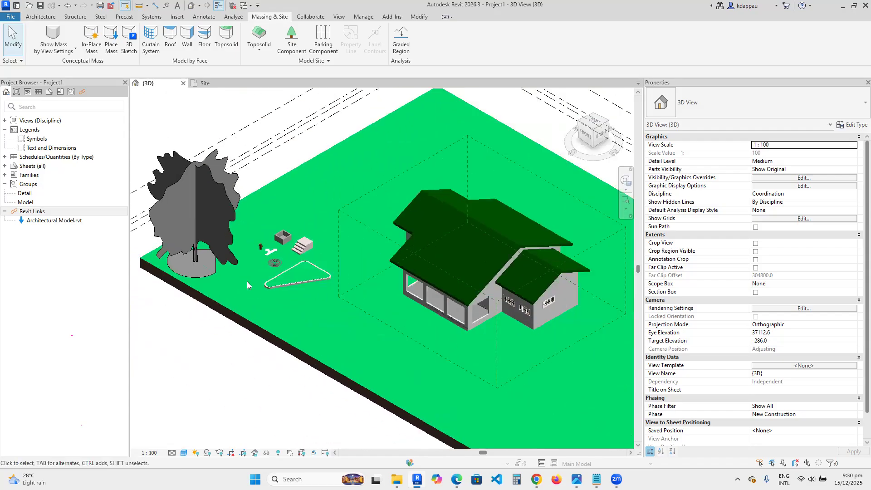
scroll(296, 278, up, 4)
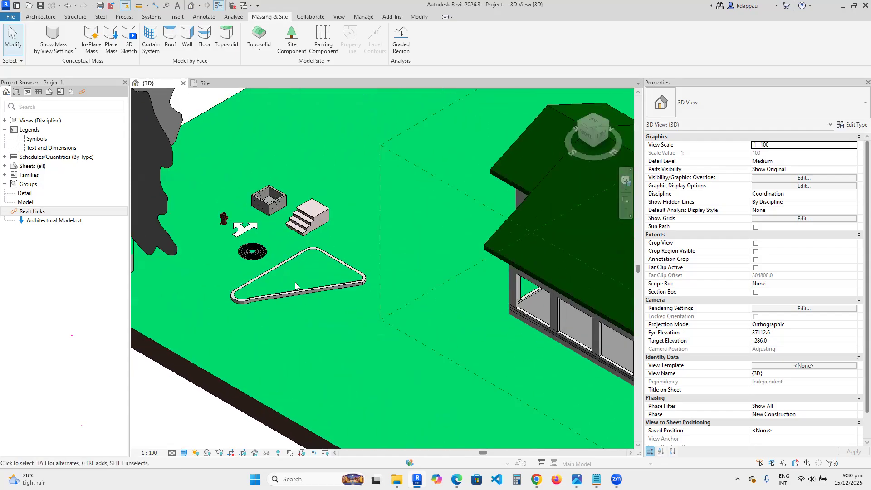
scroll(295, 286, down, 4)
scroll(253, 269, up, 1)
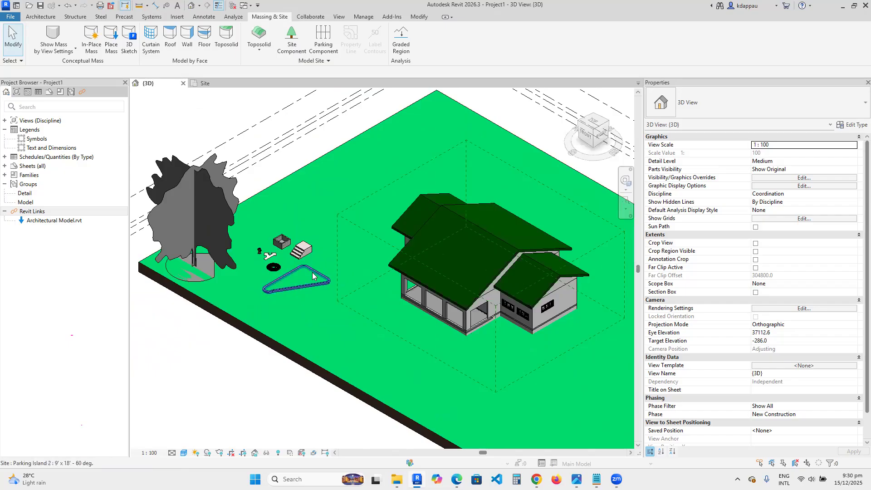
scroll(312, 275, down, 3)
- Draw a closed rectangle of Generic - 200mm architectural walls, about 38 m by 27 m, enclosing the house and site components
click(48, 18)
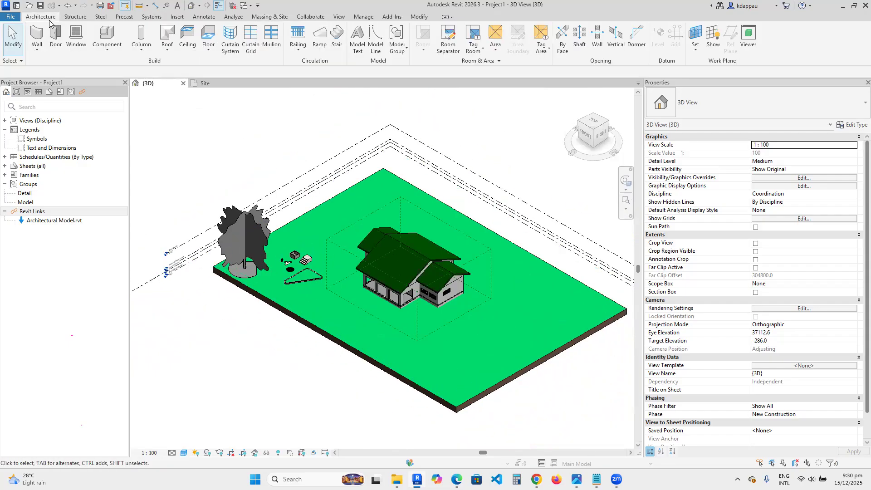
click(38, 48)
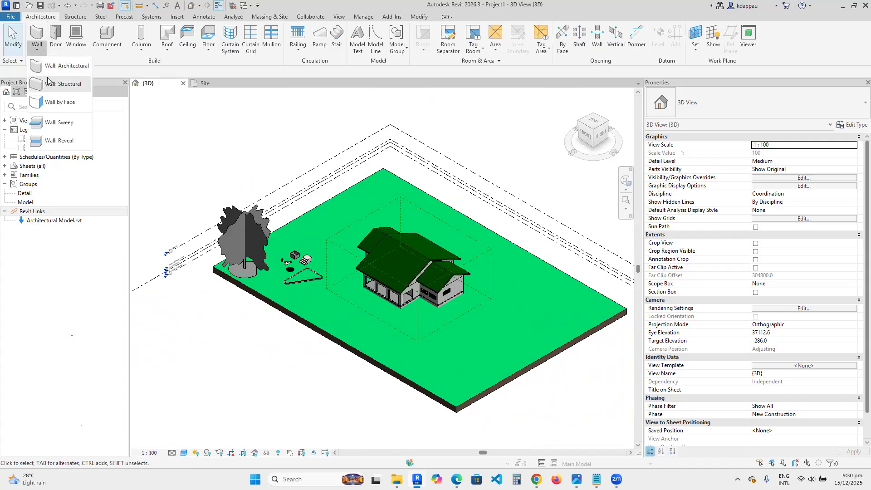
click(53, 66)
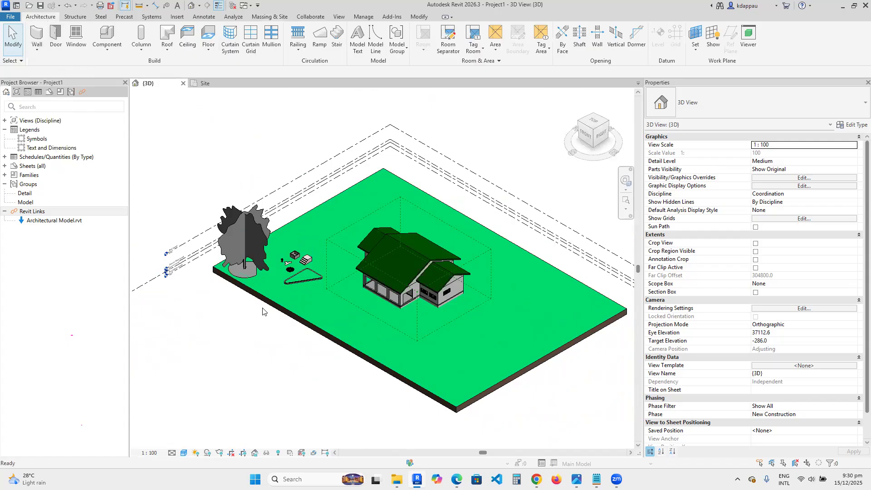
click(388, 202)
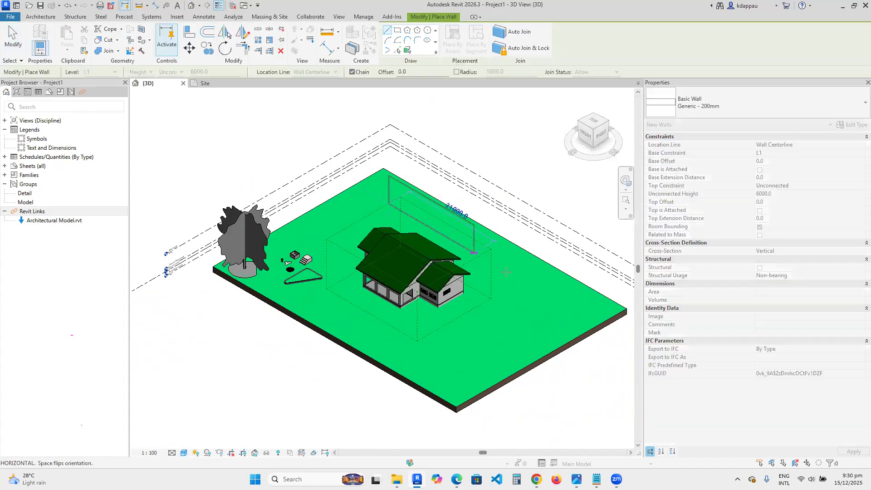
click(541, 299)
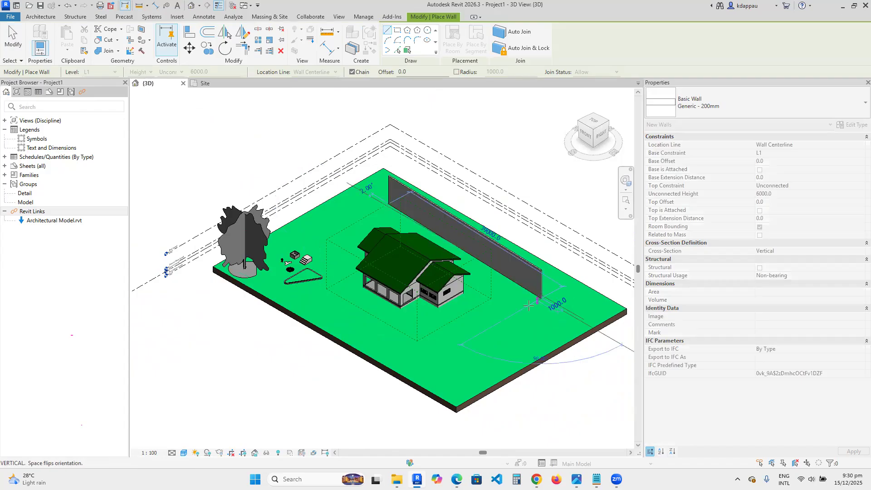
click(432, 363)
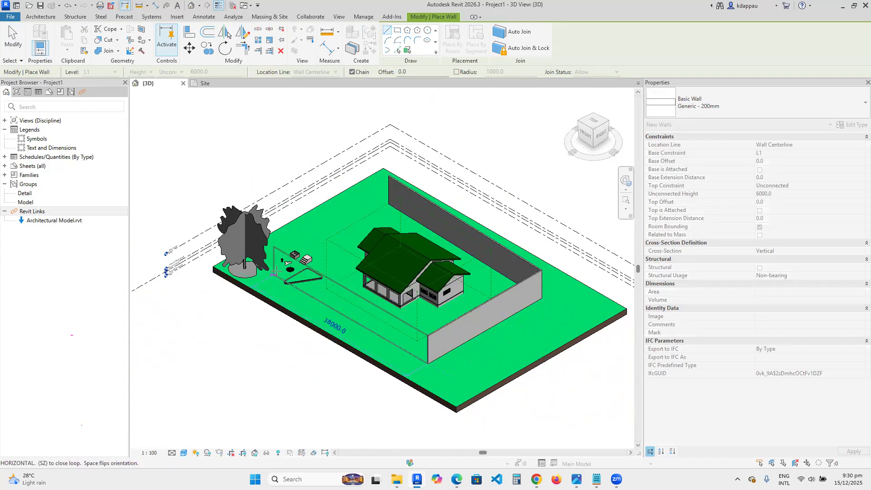
click(271, 239)
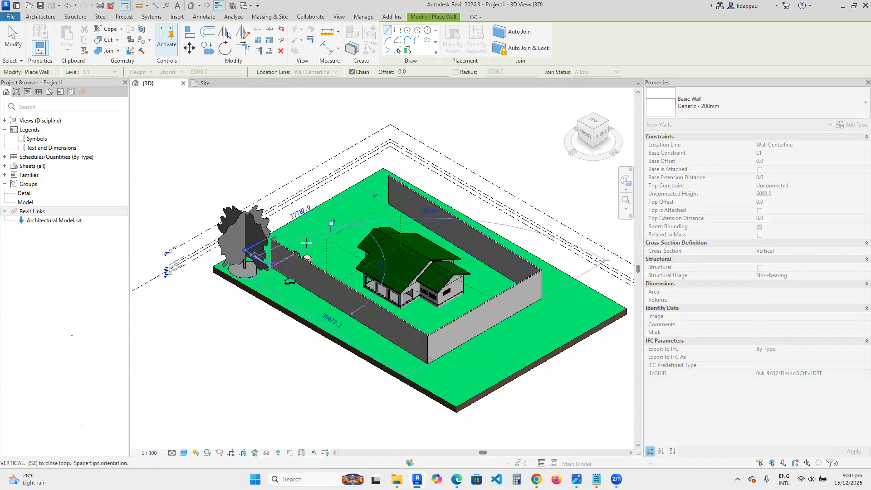
click(387, 201)
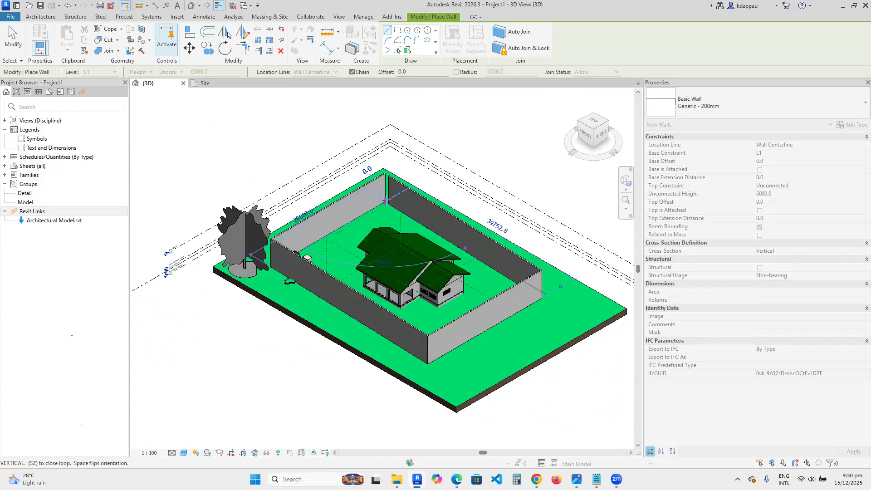
key(Escape)
key(Escape)
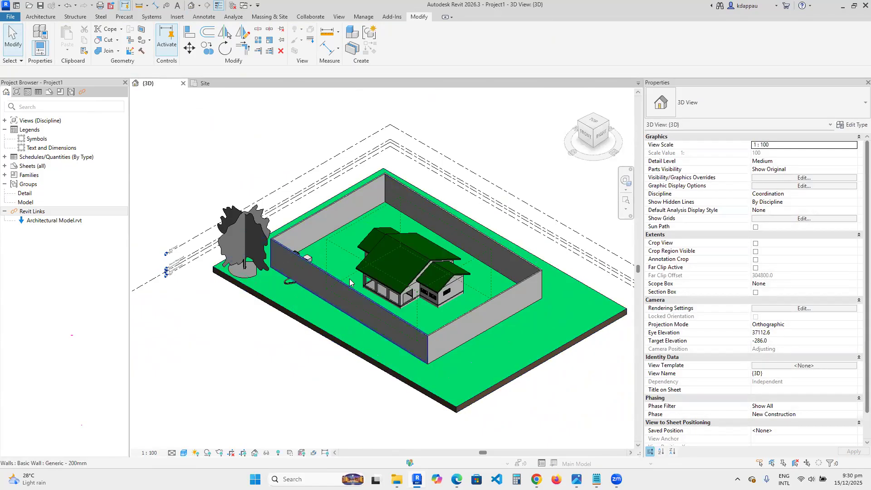
- Select the whole chain of boundary walls and set their unconnected height to 1800 mm
key(Tab)
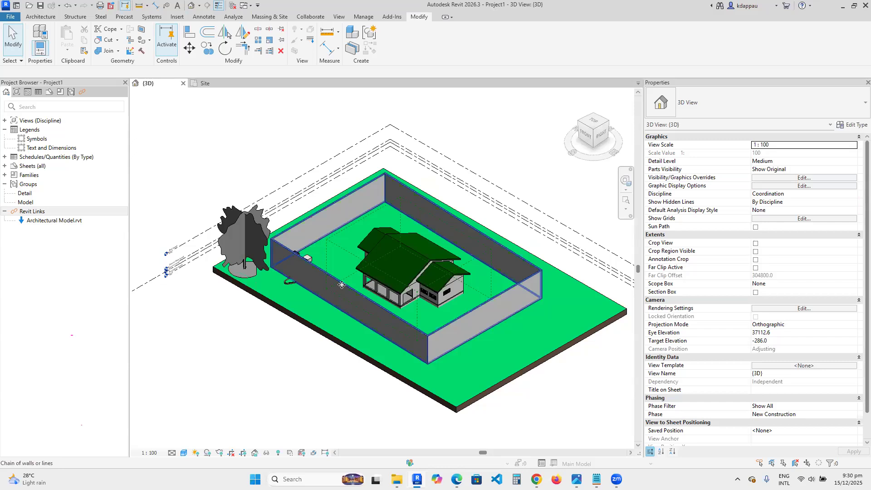
click(342, 284)
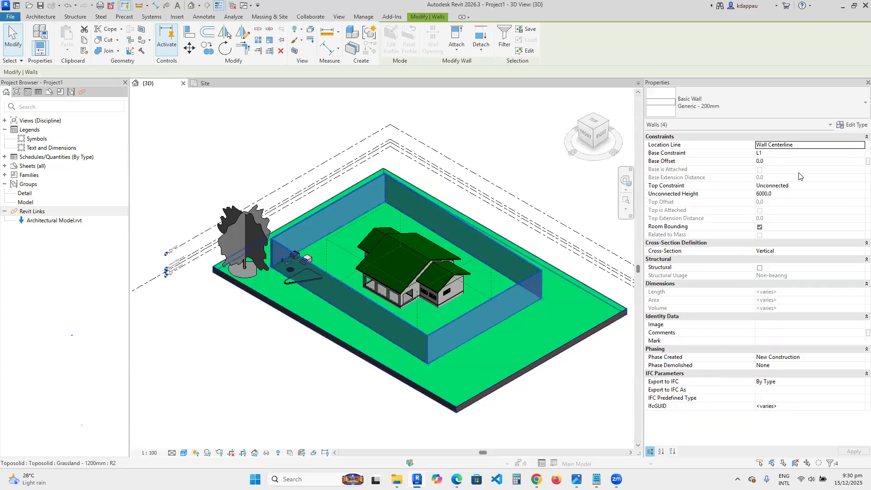
click(806, 186)
click(861, 185)
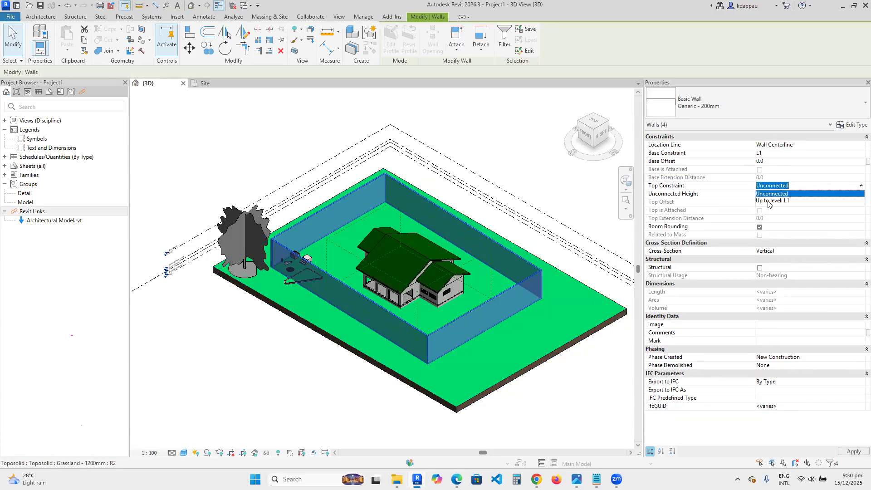
click(770, 194)
click(784, 194)
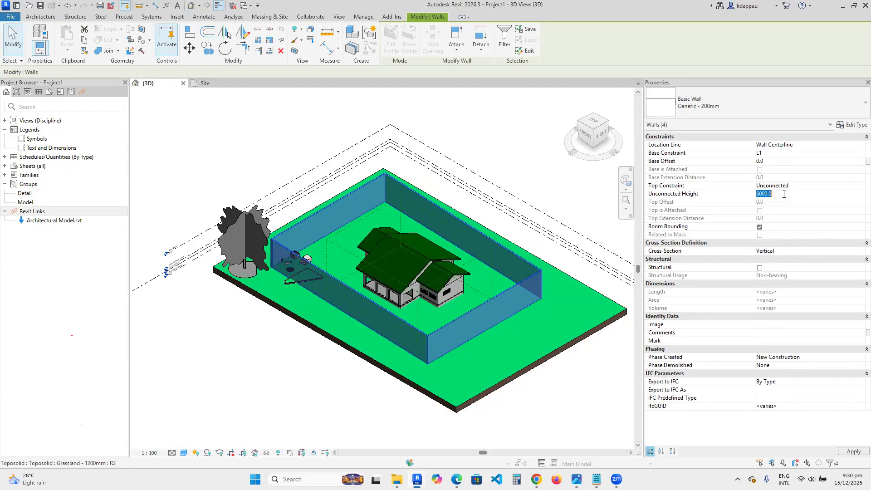
text(1800.0)
key(Escape)
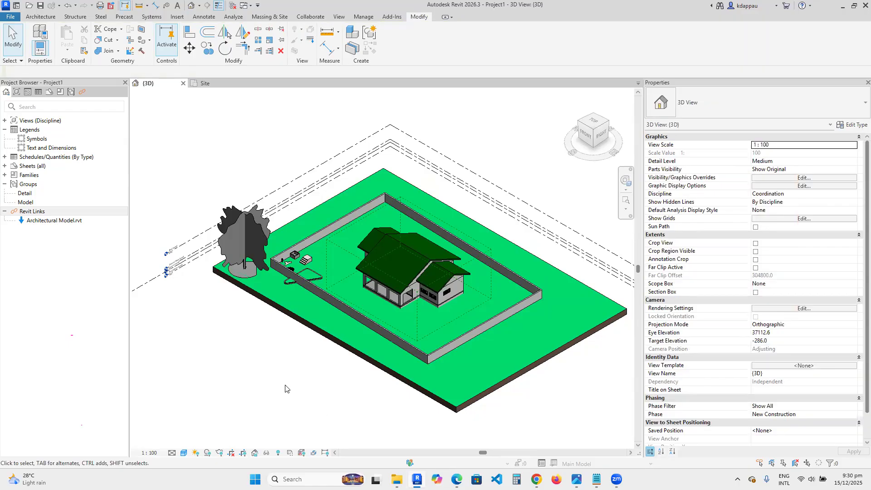
scroll(312, 250, up, 5)
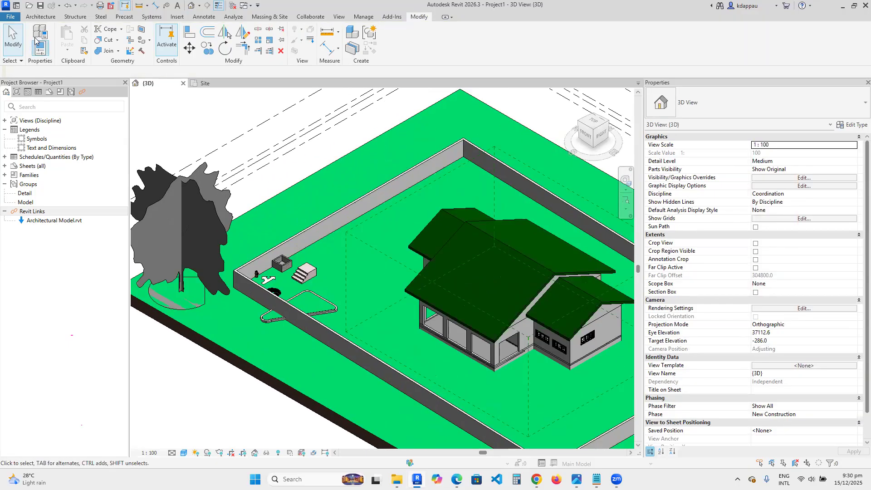
click(45, 18)
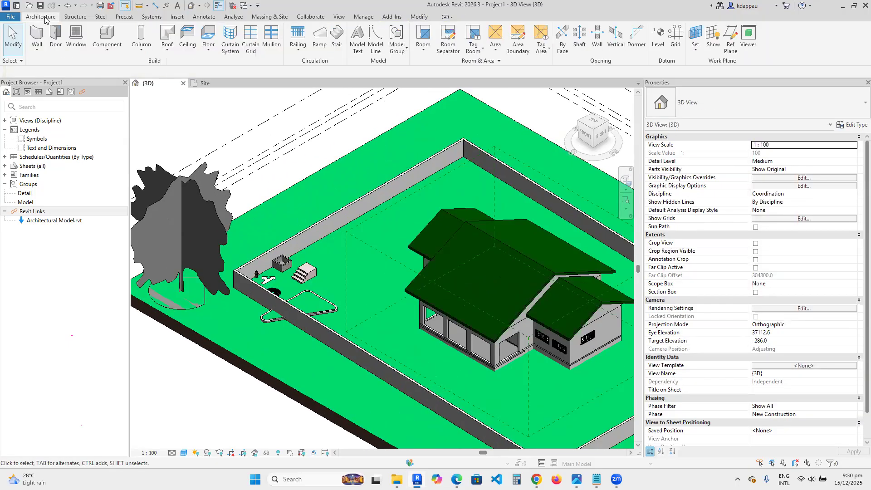
- Place HSS152X152X7.9 structural columns at intervals along the top of the rear boundary wall, then exit the command
click(141, 46)
click(164, 66)
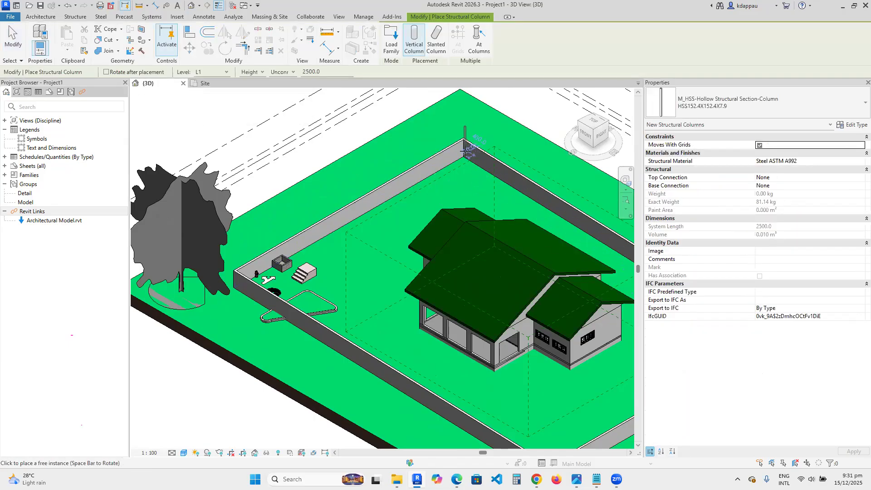
click(464, 156)
click(439, 170)
click(399, 190)
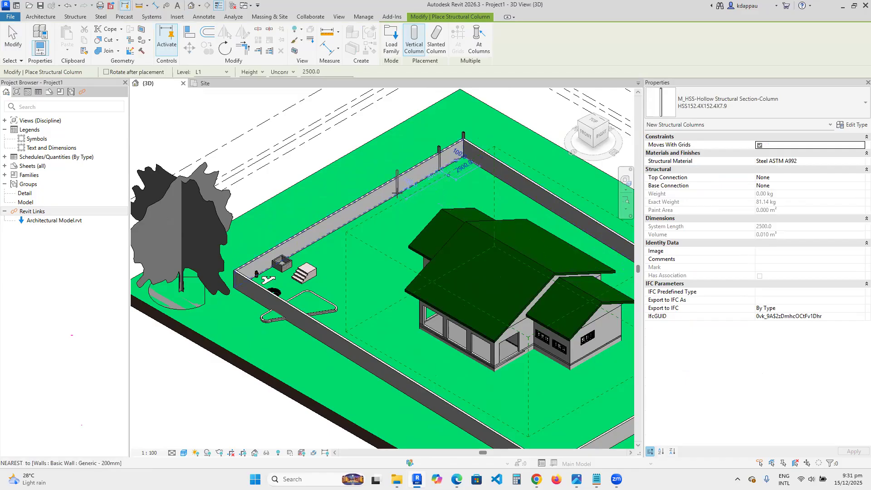
click(366, 212)
click(330, 234)
click(301, 251)
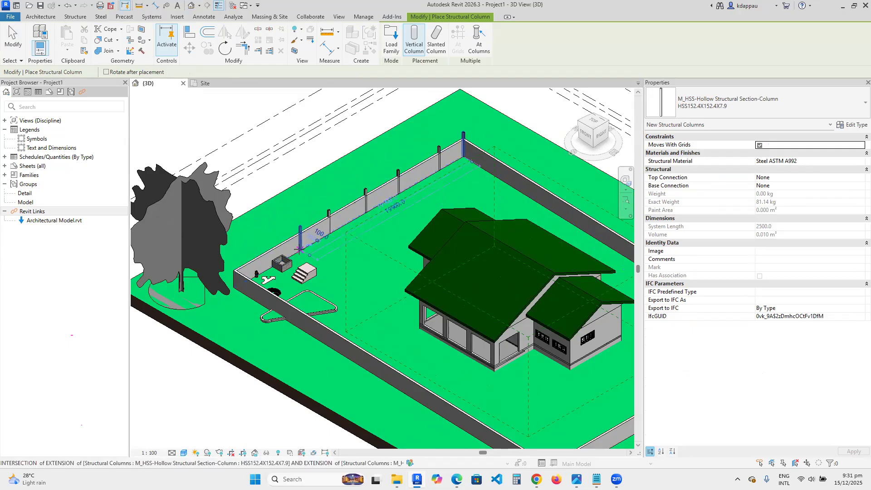
key(Escape)
key(Escape)
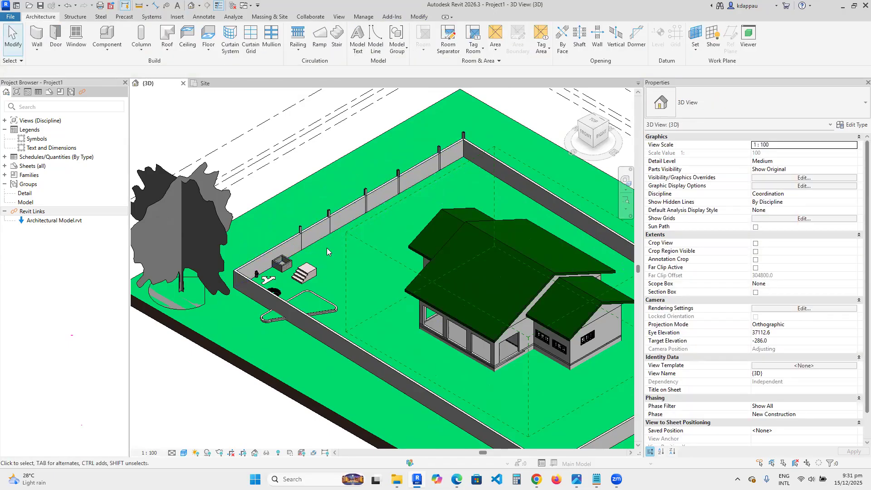
- Examine the boundary wall, columns and site components from different angles in the 3D view
scroll(326, 247, down, 4)
scroll(344, 268, up, 1)
scroll(342, 251, down, 2)
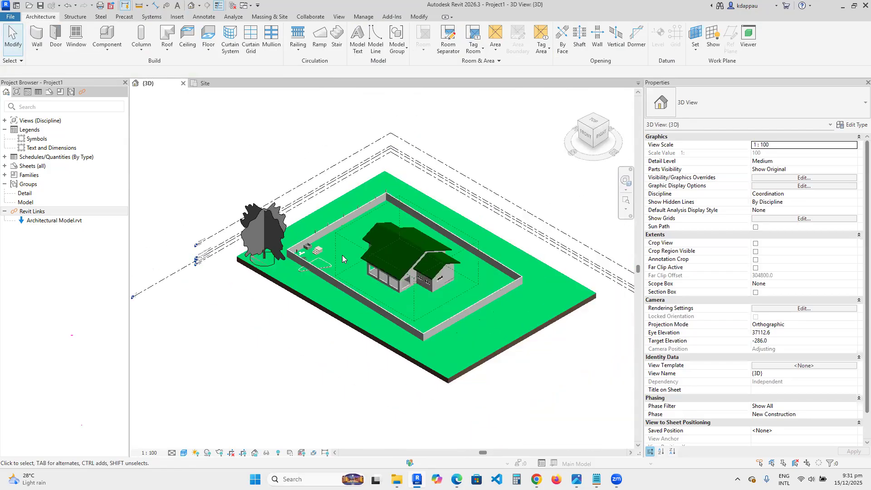
scroll(344, 263, up, 2)
scroll(303, 271, up, 3)
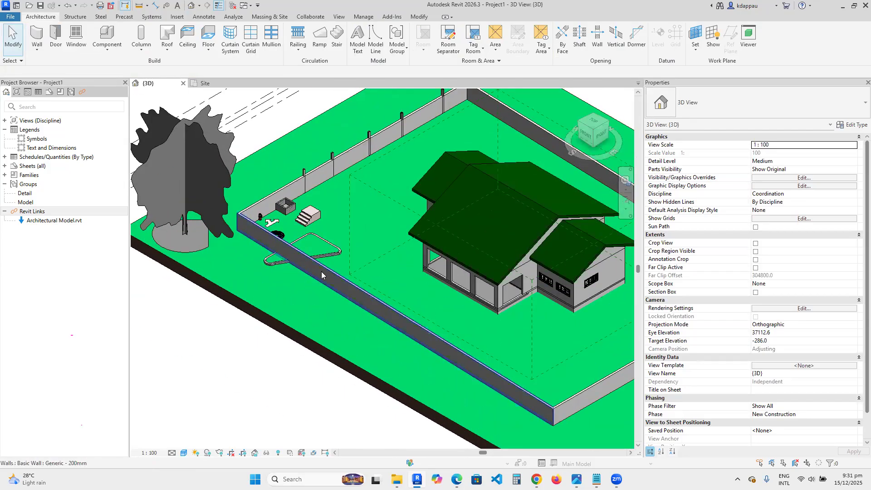
scroll(318, 273, down, 2)
scroll(318, 273, up, 1)
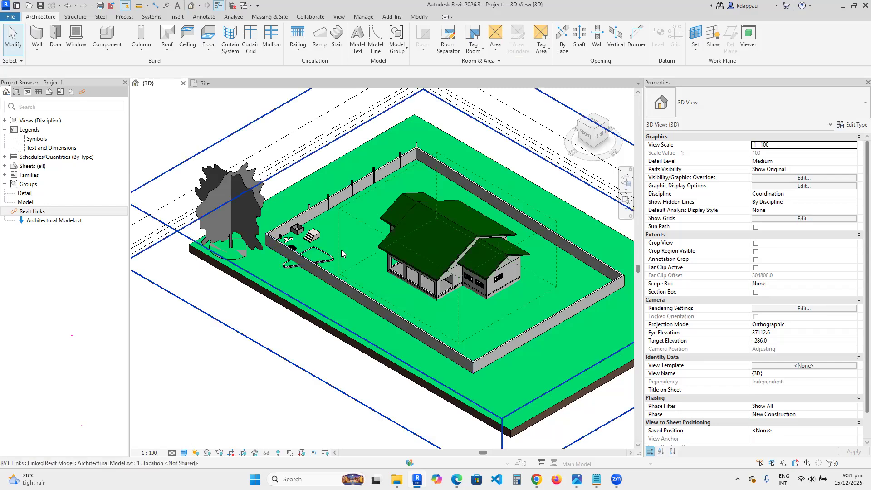
scroll(374, 312, down, 3)
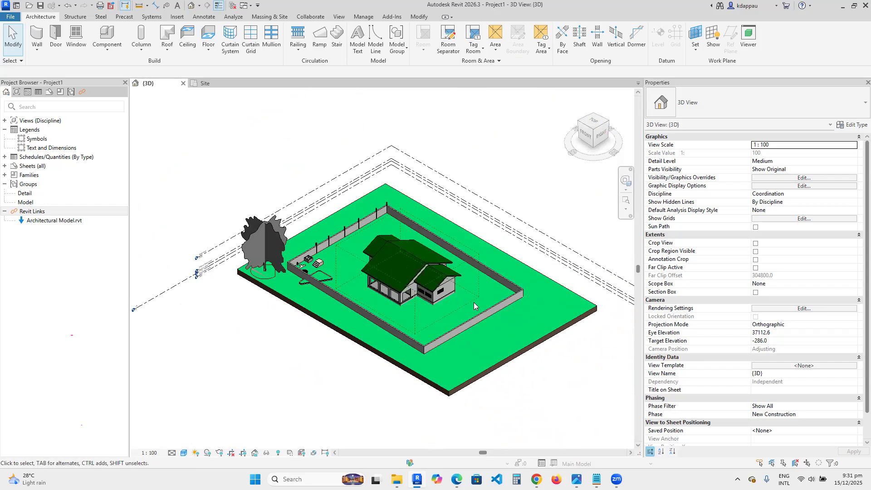
scroll(313, 284, up, 3)
scroll(301, 270, up, 3)
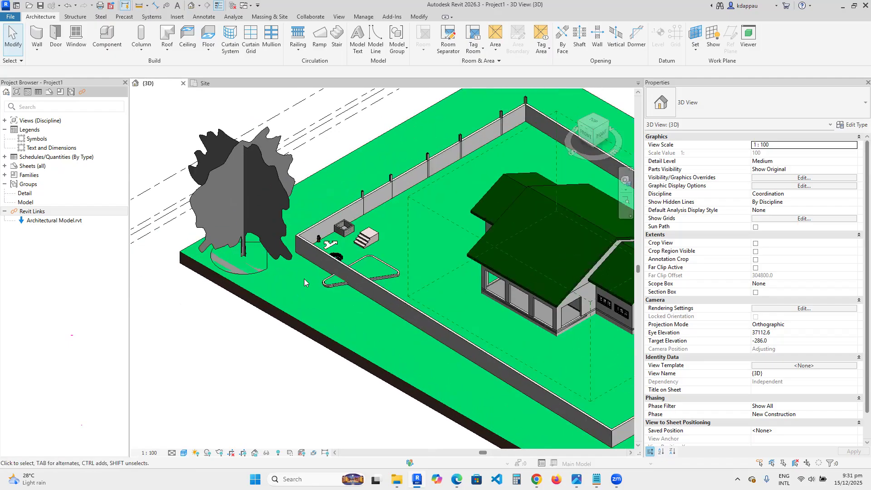
scroll(328, 253, down, 4)
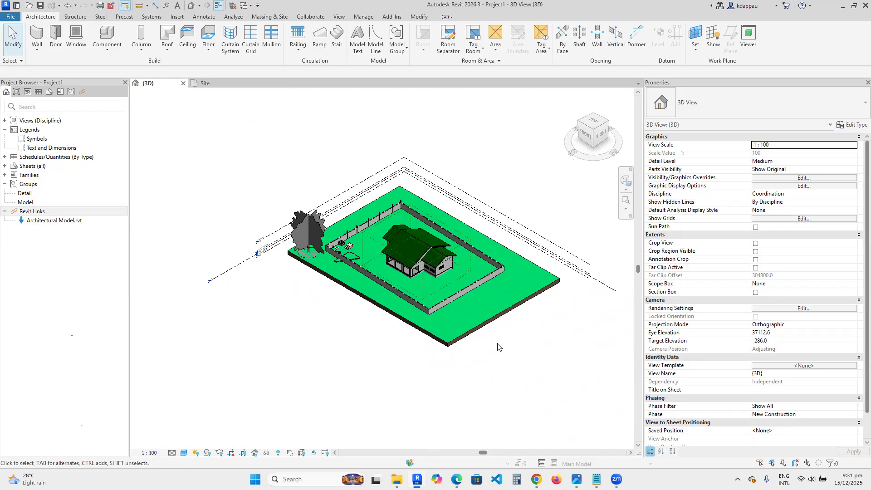
scroll(352, 210, up, 3)
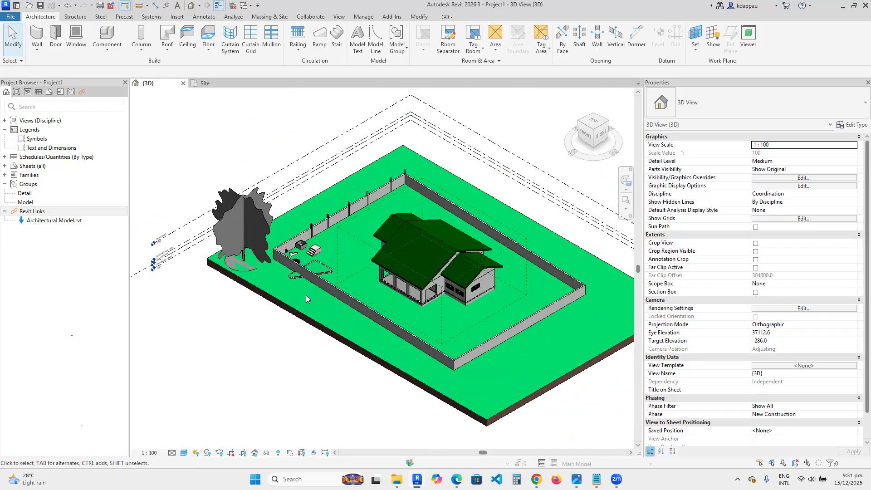
scroll(412, 267, up, 3)
scroll(358, 271, down, 4)
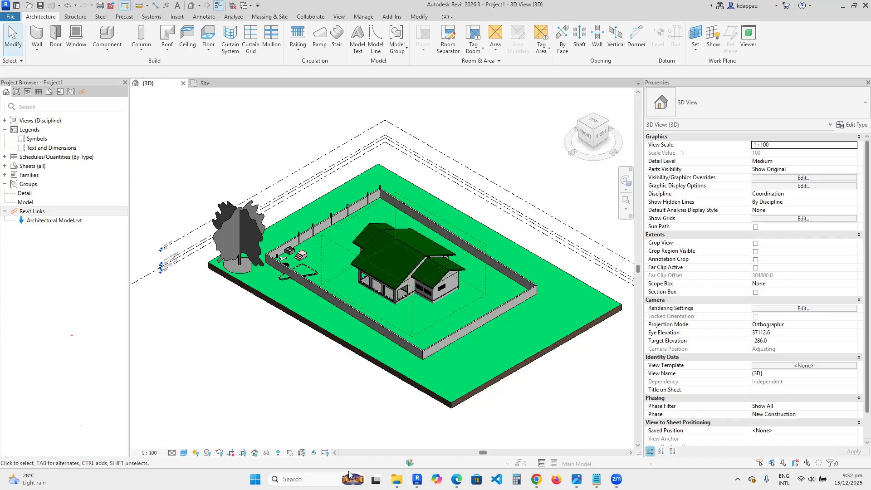
scroll(323, 270, up, 4)
scroll(311, 278, down, 3)
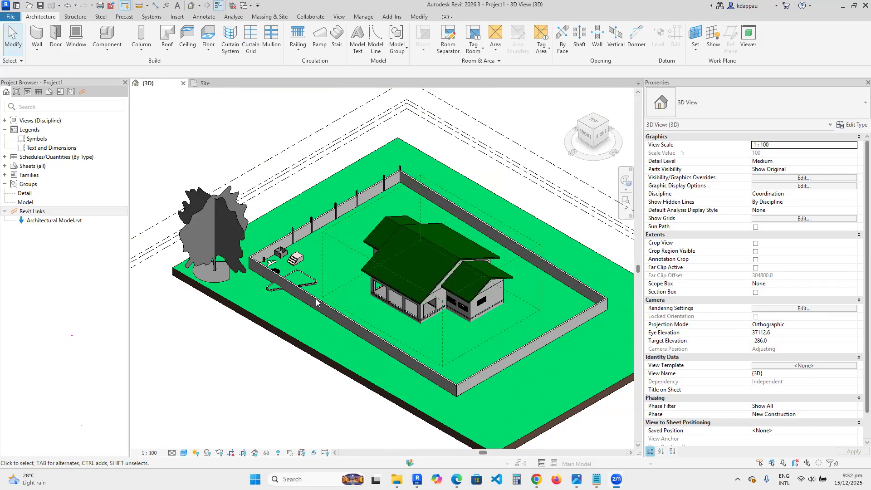
scroll(430, 331, up, 2)
scroll(355, 323, down, 2)
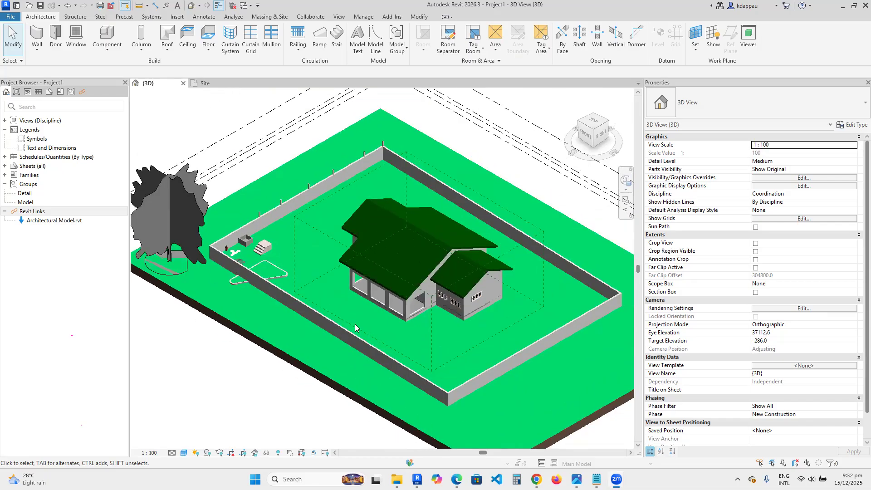
scroll(432, 329, down, 3)
scroll(419, 286, up, 4)
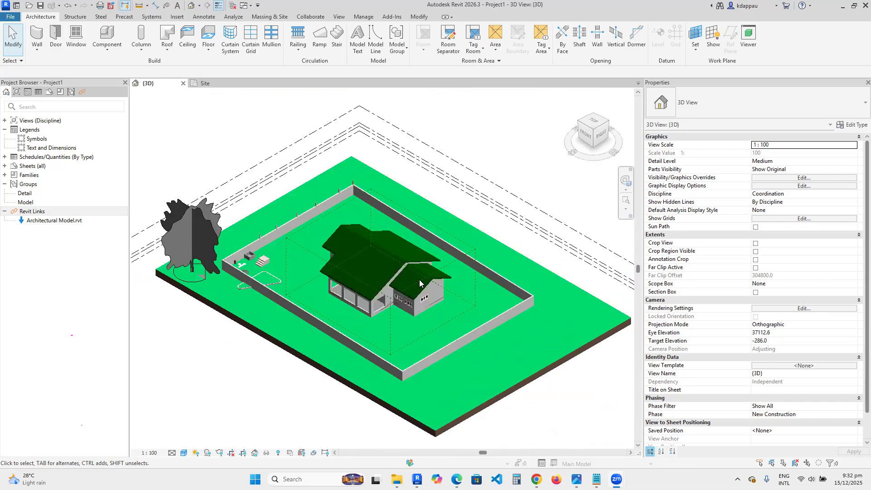
scroll(418, 279, down, 2)
scroll(398, 287, up, 2)
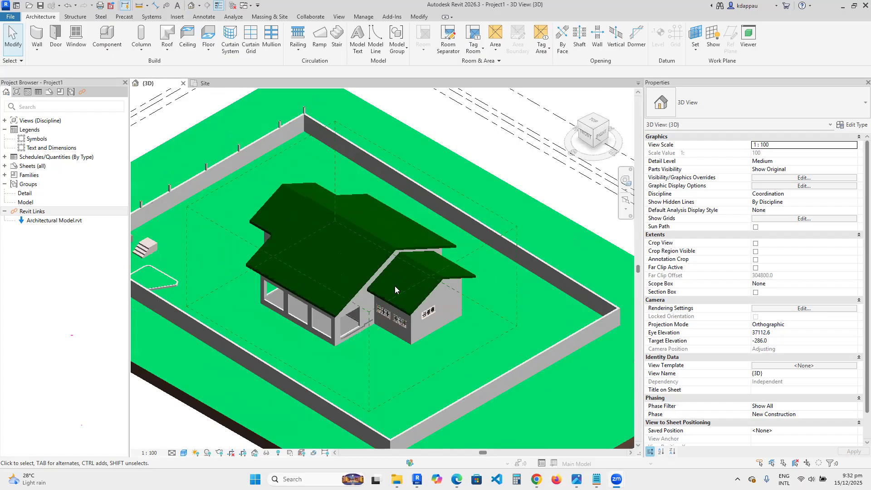
scroll(377, 301, down, 2)
scroll(381, 308, up, 4)
scroll(390, 313, down, 1)
scroll(388, 311, down, 3)
scroll(391, 309, up, 3)
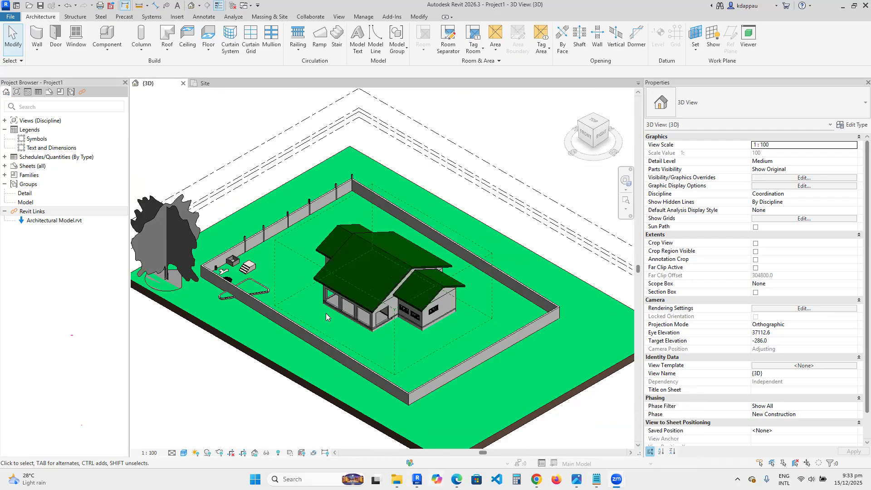
scroll(267, 320, up, 2)
scroll(267, 320, up, 2)
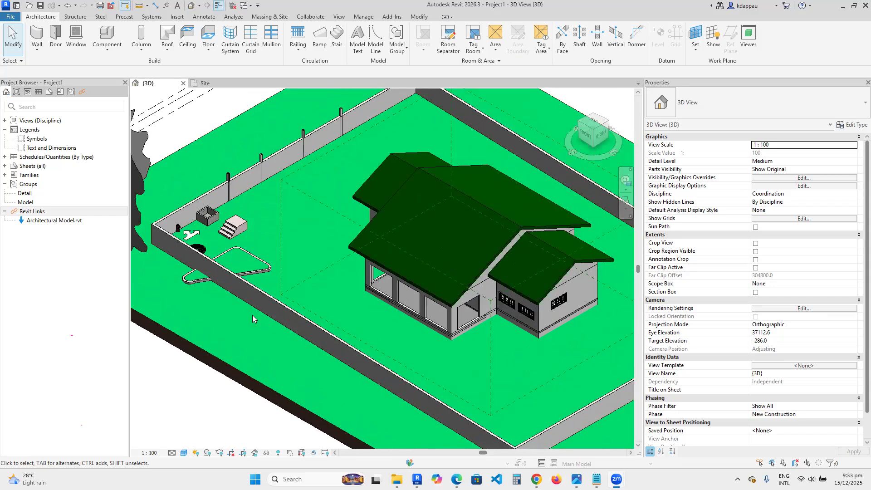
scroll(216, 237, down, 4)
scroll(311, 273, up, 2)
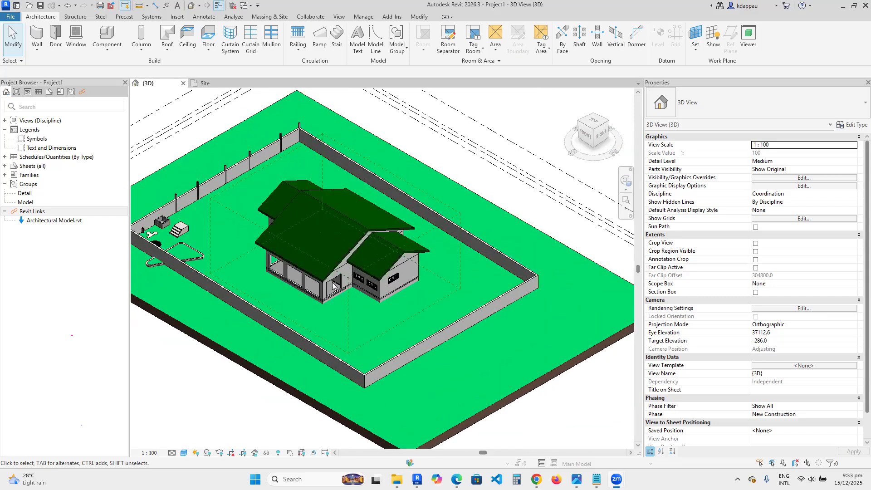
scroll(330, 289, up, 4)
scroll(329, 289, down, 4)
scroll(295, 251, up, 4)
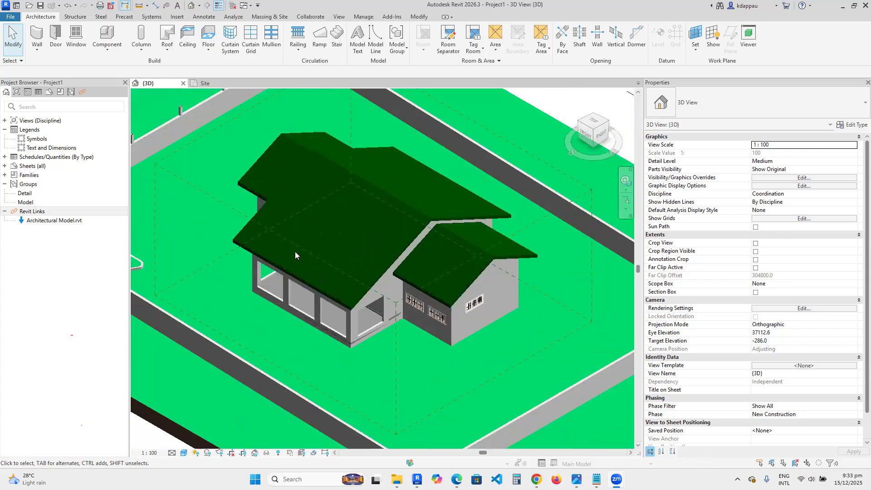
scroll(306, 254, down, 1)
scroll(306, 254, up, 2)
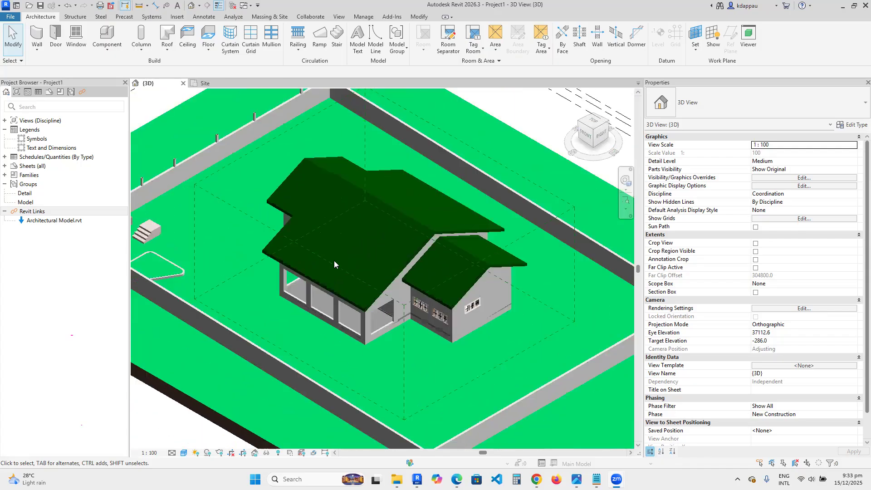
scroll(334, 261, down, 2)
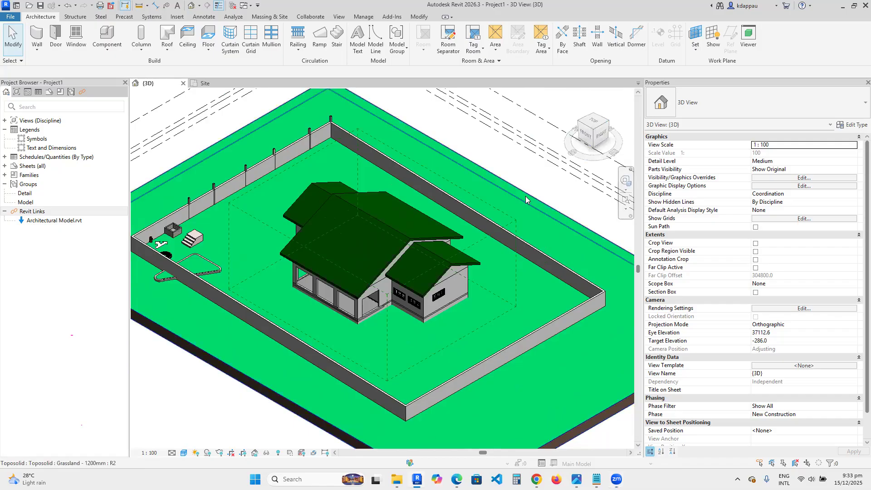
click(607, 122)
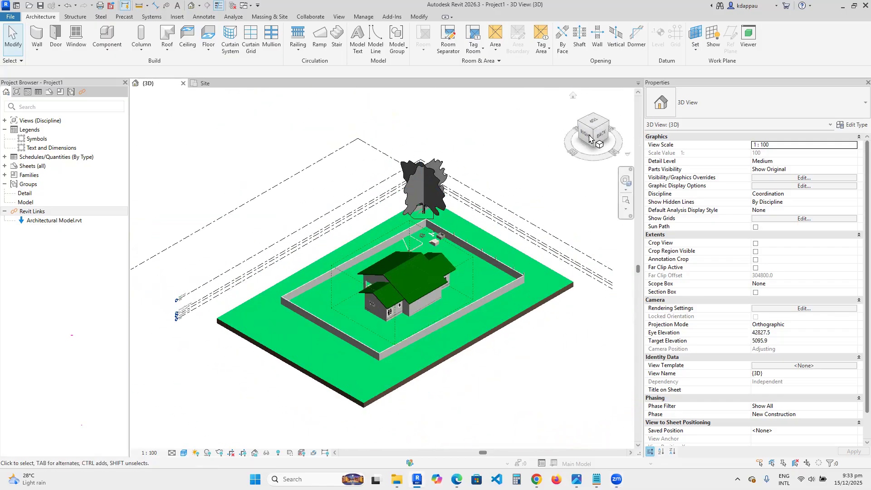
click(594, 113)
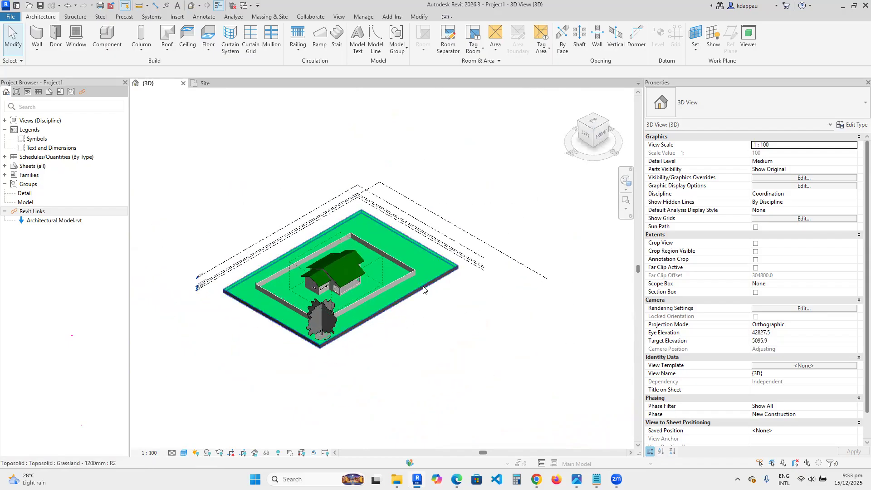
scroll(318, 324, up, 5)
scroll(353, 313, down, 3)
click(607, 122)
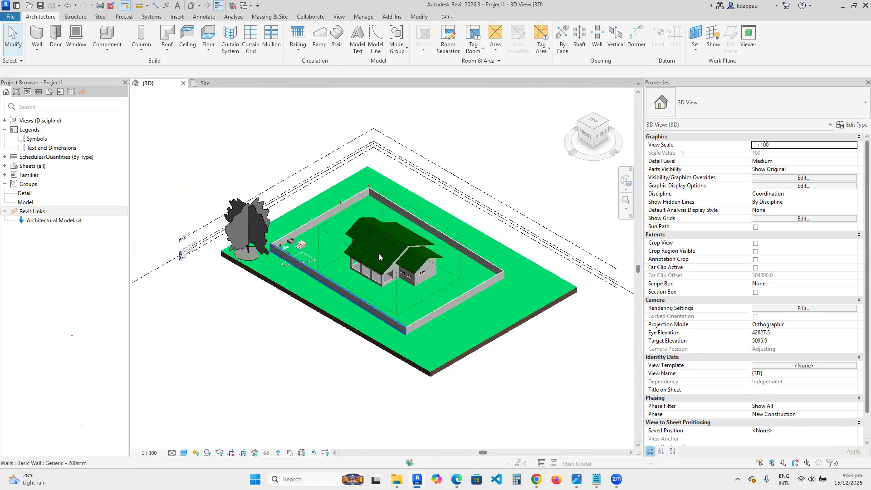
scroll(363, 247, up, 5)
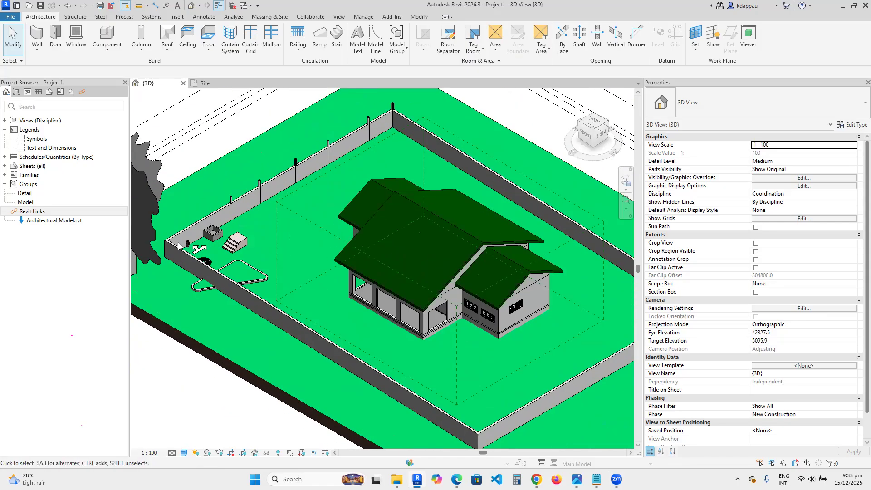
- In the Site plan, create walls similar to the boundary wall, forming a stepped enclosure about 5400 mm and 4200 mm wide near the lower boundary
click(4, 121)
click(46, 147)
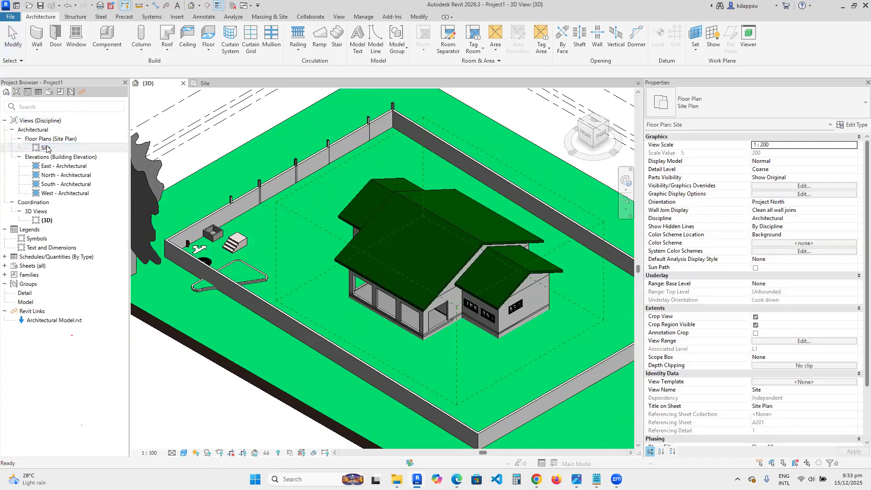
double_click(47, 148)
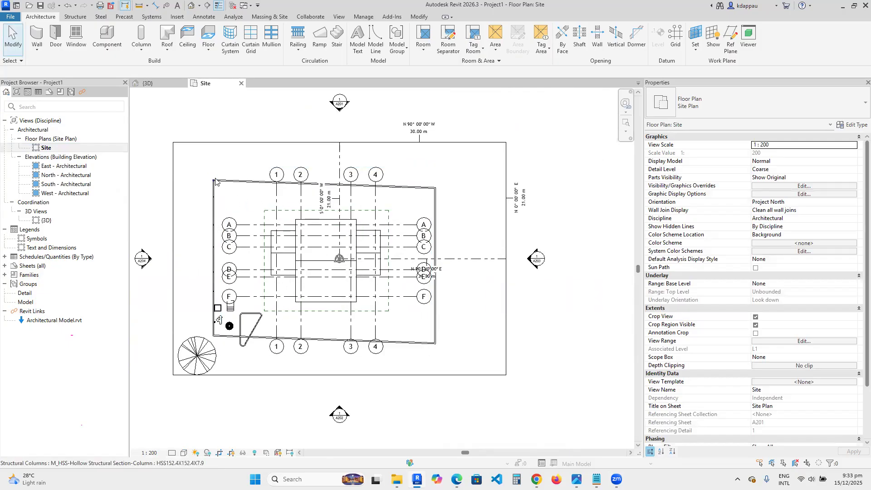
scroll(376, 322, up, 1)
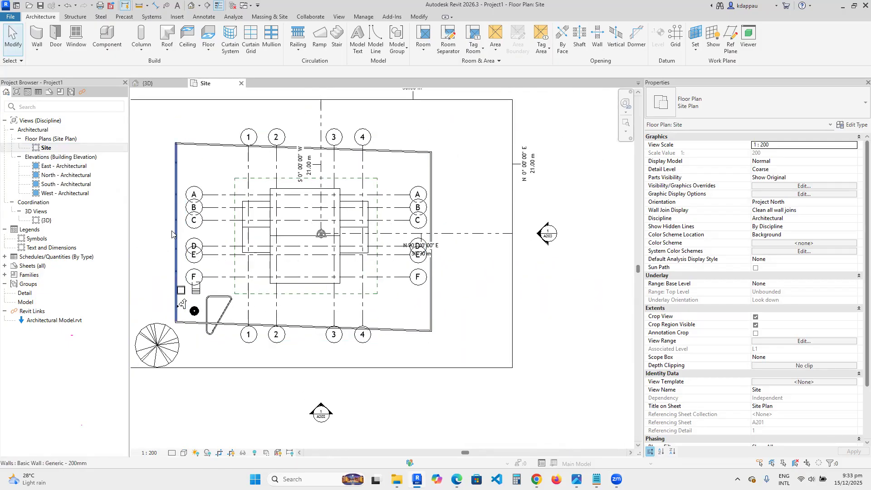
click(176, 235)
right_click(174, 212)
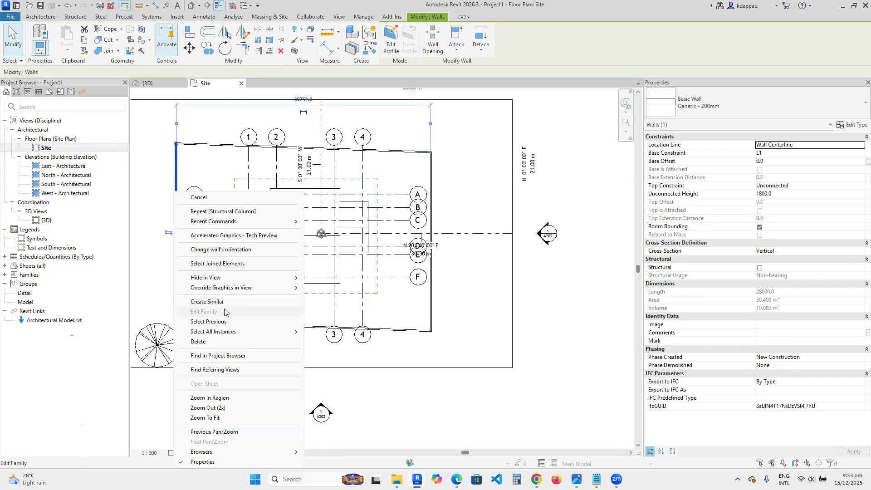
click(224, 303)
scroll(394, 330, up, 2)
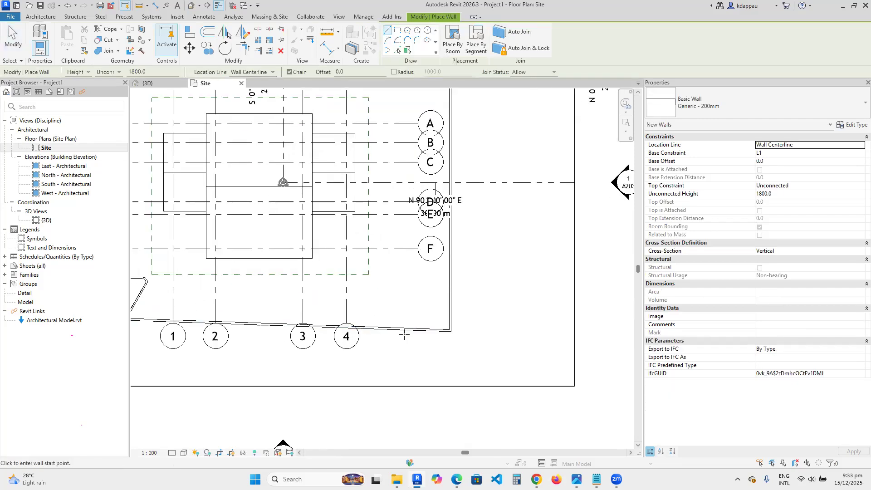
click(416, 330)
click(416, 233)
click(319, 233)
click(319, 294)
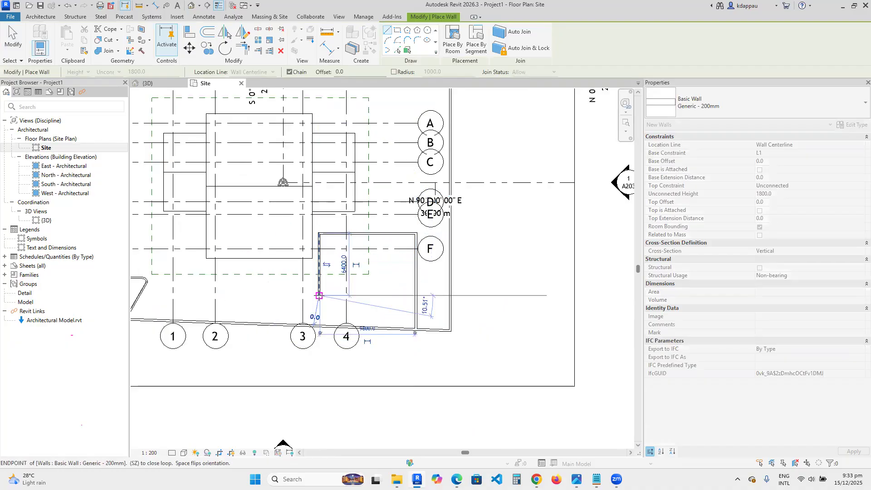
click(373, 295)
click(374, 327)
key(Escape)
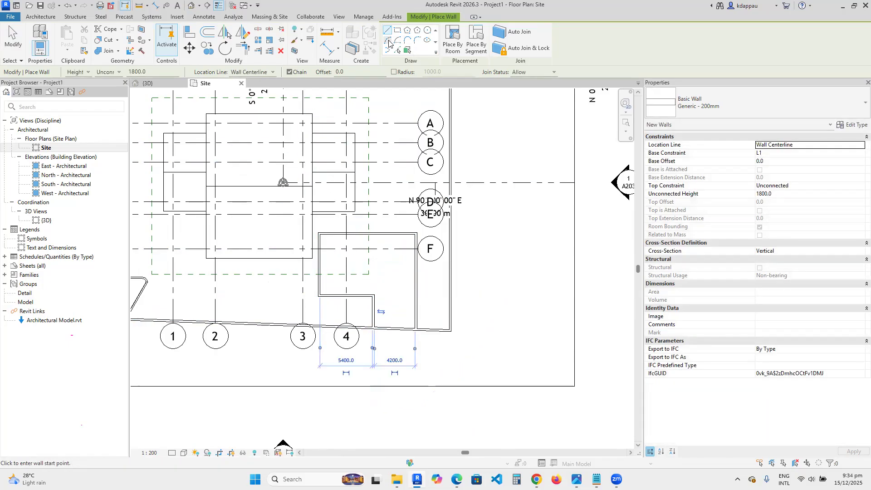
- Round the inner corner of the stepped enclosure walls with a fillet arc of about 1550 mm radius
click(415, 41)
scroll(370, 334, up, 3)
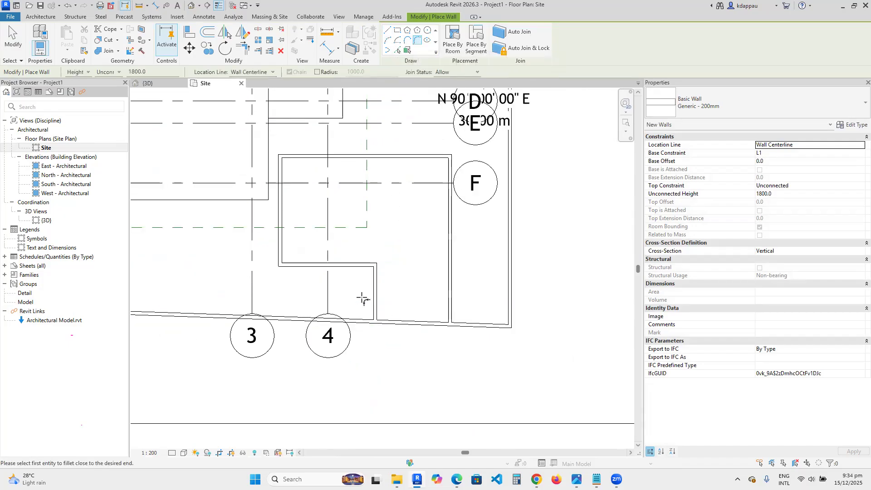
scroll(363, 299, up, 2)
click(383, 291)
click(363, 244)
scroll(364, 243, up, 2)
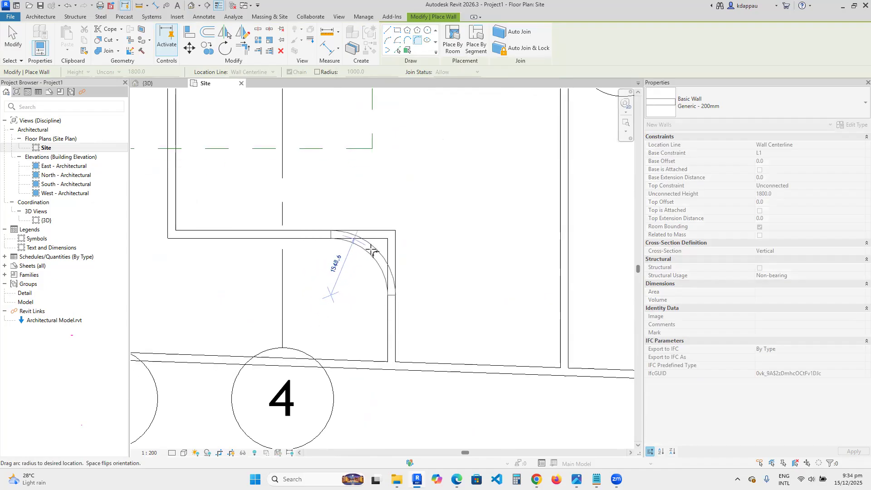
click(371, 250)
right_click(369, 218)
click(391, 224)
scroll(377, 282, down, 4)
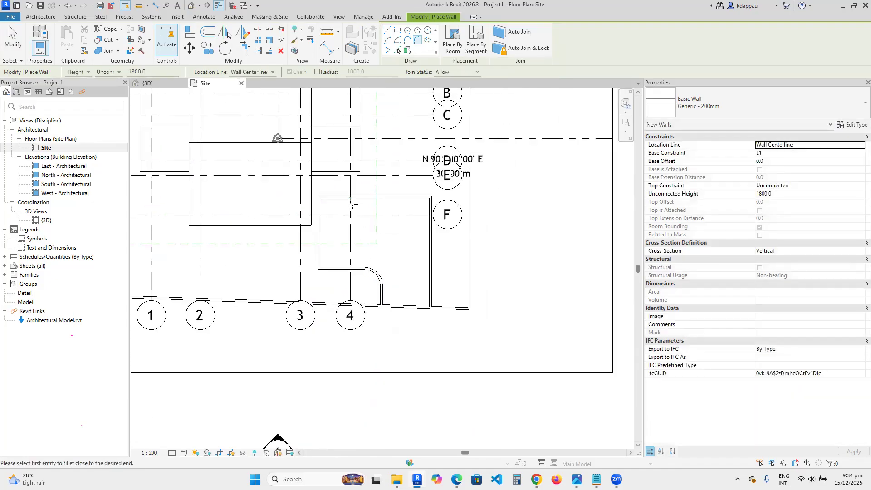
- Start an architectural floor in the Site plan and pick the enclosure walls as its boundary
click(40, 17)
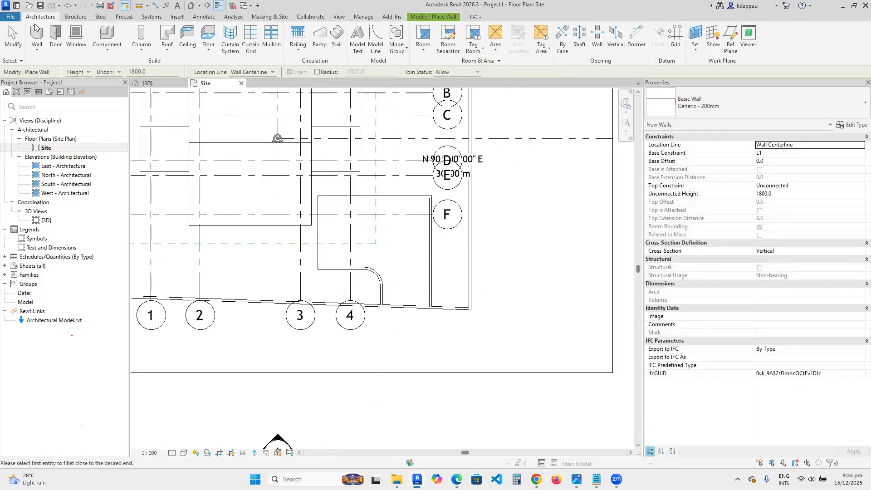
click(206, 50)
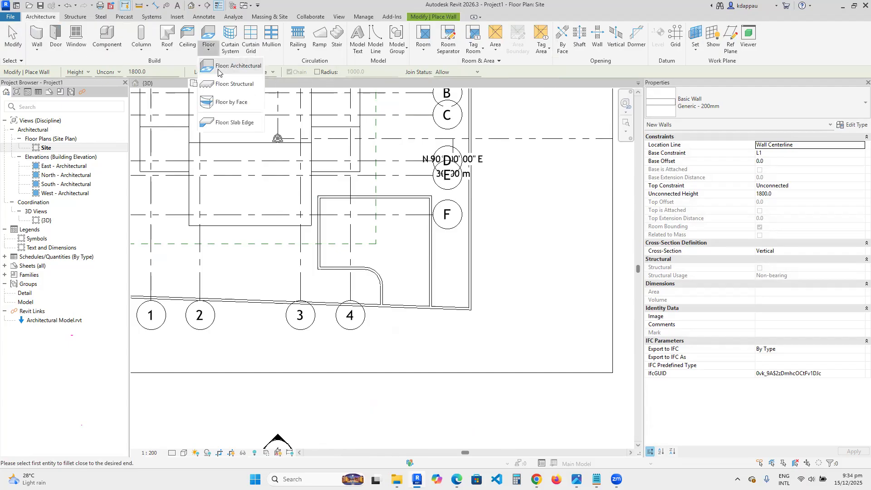
click(226, 66)
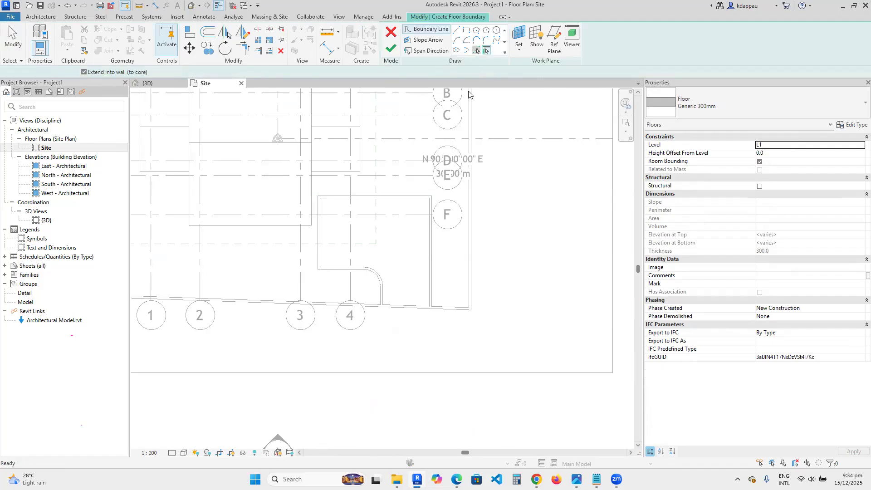
click(476, 50)
scroll(353, 231, up, 3)
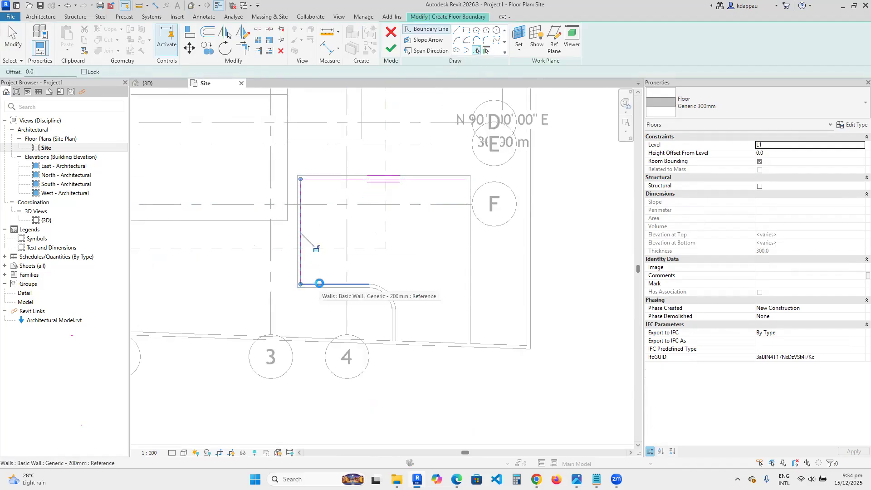
click(316, 249)
scroll(316, 249, up, 3)
click(394, 354)
click(429, 384)
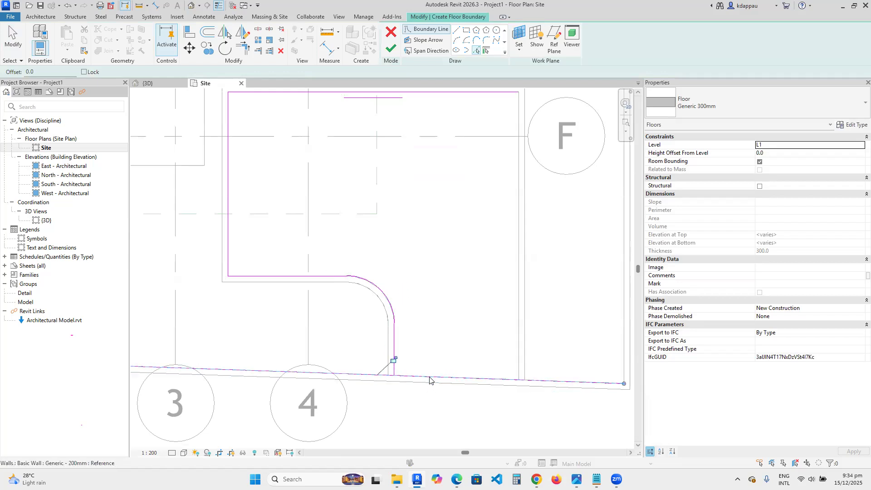
click(519, 355)
scroll(501, 249, down, 3)
scroll(503, 263, up, 1)
- Trim the floor's boundary lines into a closed loop at the lower edge and finish the floor
key(t)
key(r)
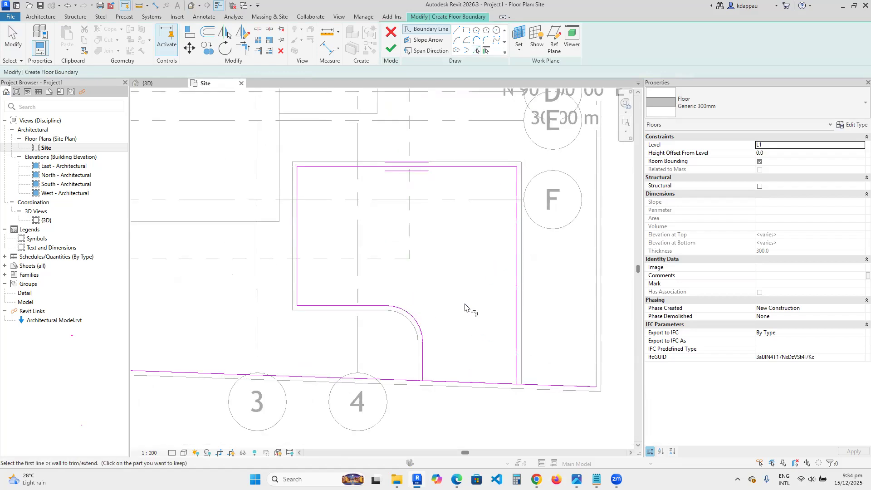
click(506, 384)
click(519, 379)
click(475, 383)
click(408, 312)
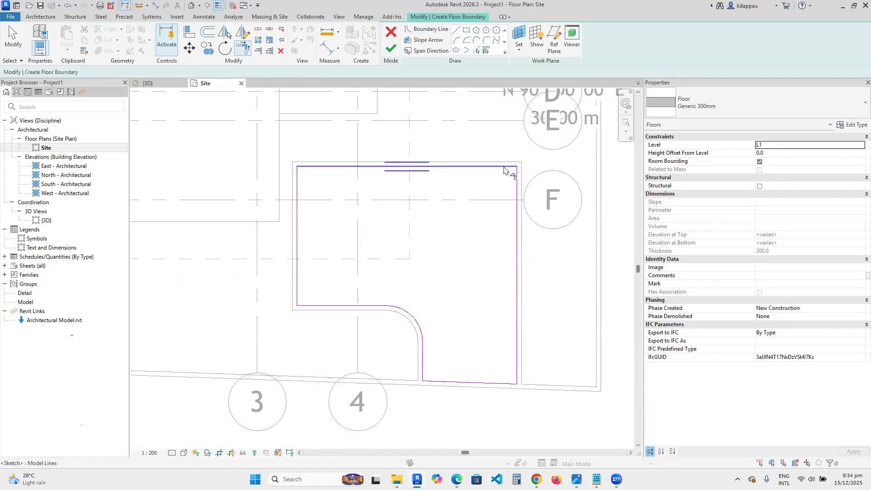
click(391, 51)
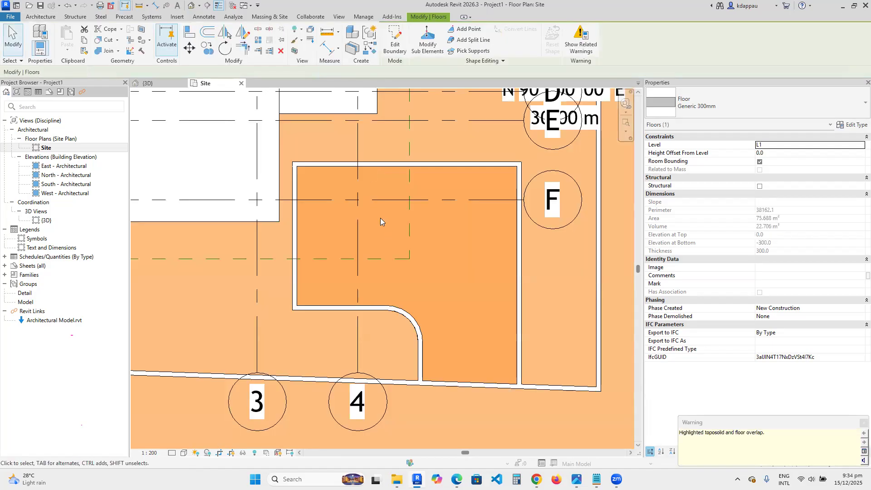
- Inspect the new floor inside the enclosure in the 3D view
click(442, 258)
click(191, 6)
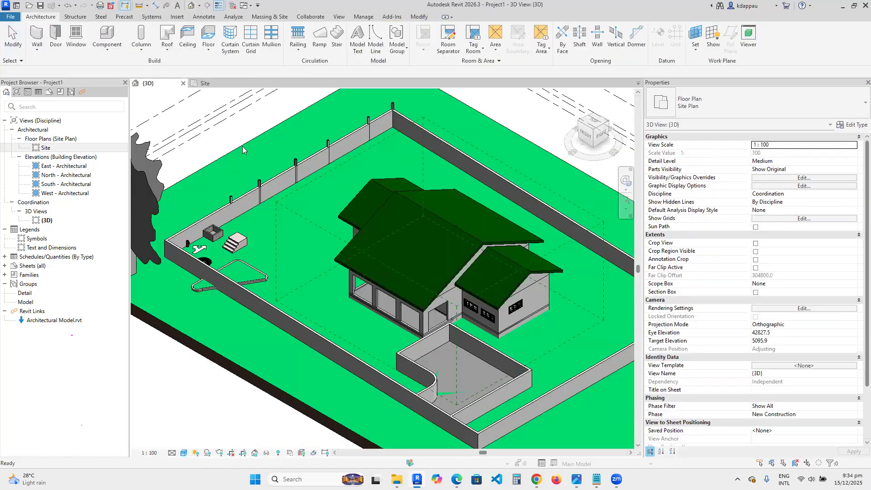
scroll(457, 393, down, 3)
scroll(430, 354, up, 5)
scroll(431, 354, up, 3)
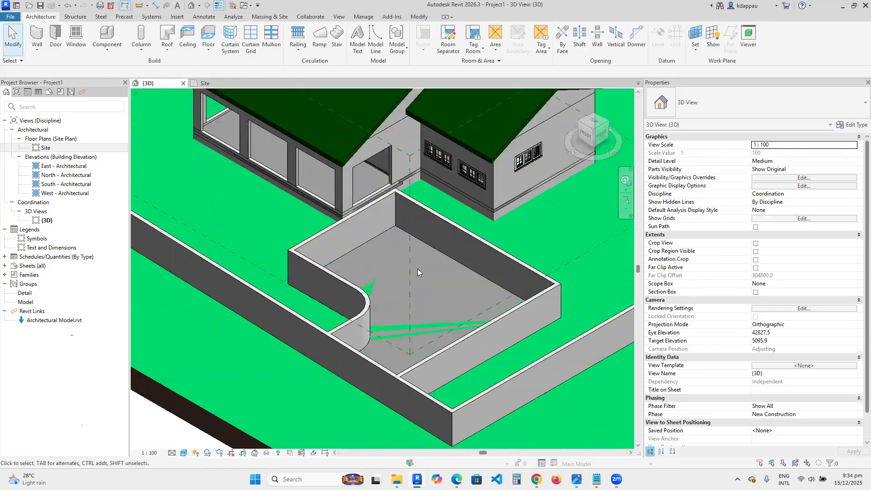
click(429, 245)
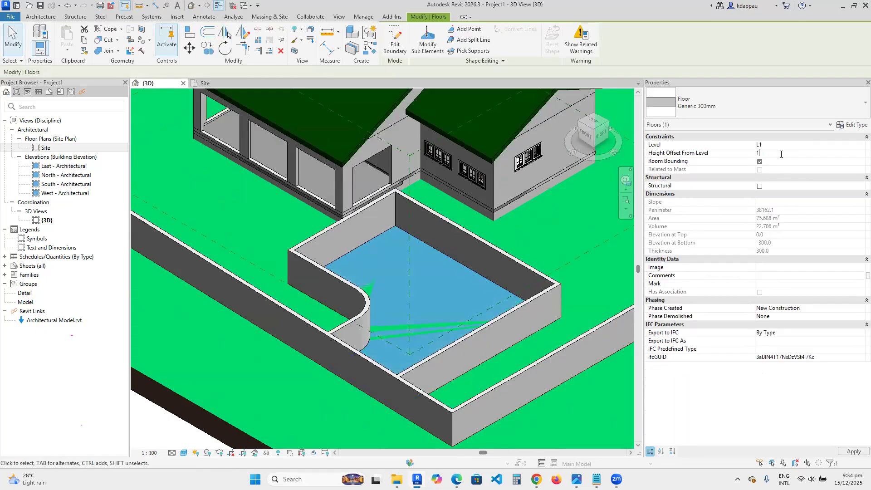
click(572, 241)
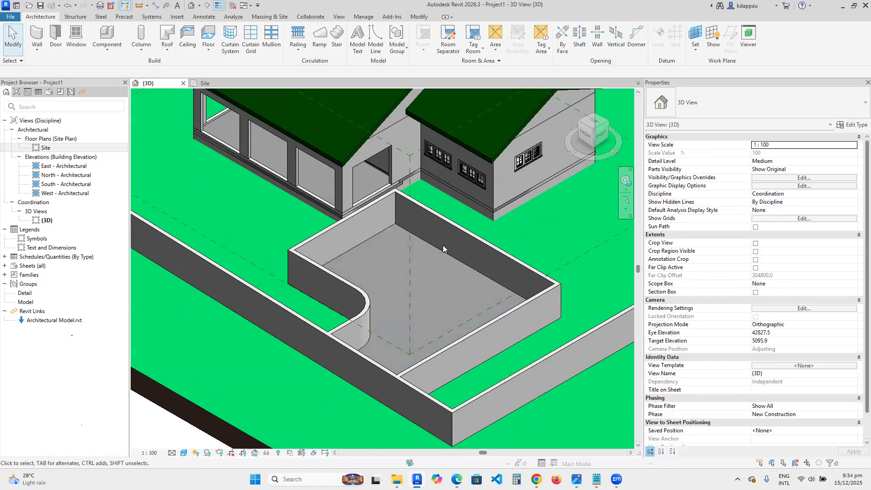
- Select the chain of enclosure walls and lower their unconnected height to a low curb
scroll(501, 247, down, 2)
scroll(304, 267, up, 3)
key(Tab)
click(393, 262)
click(790, 197)
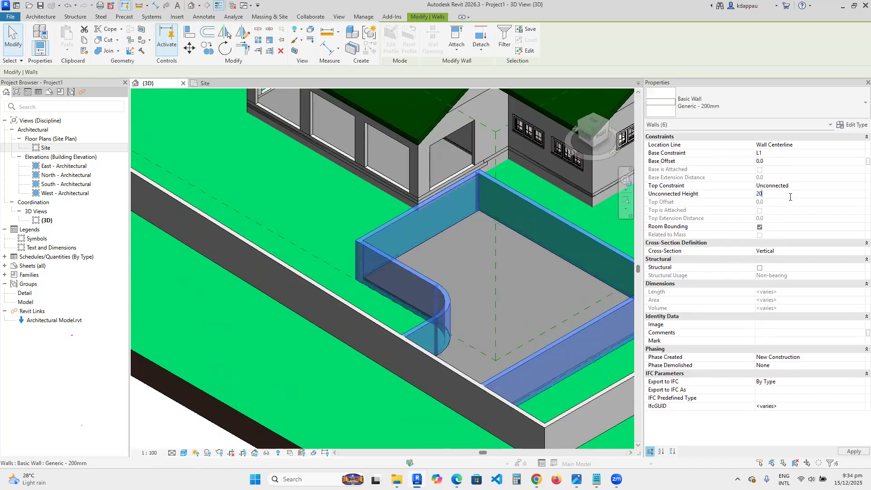
scroll(301, 223, down, 3)
click(301, 223)
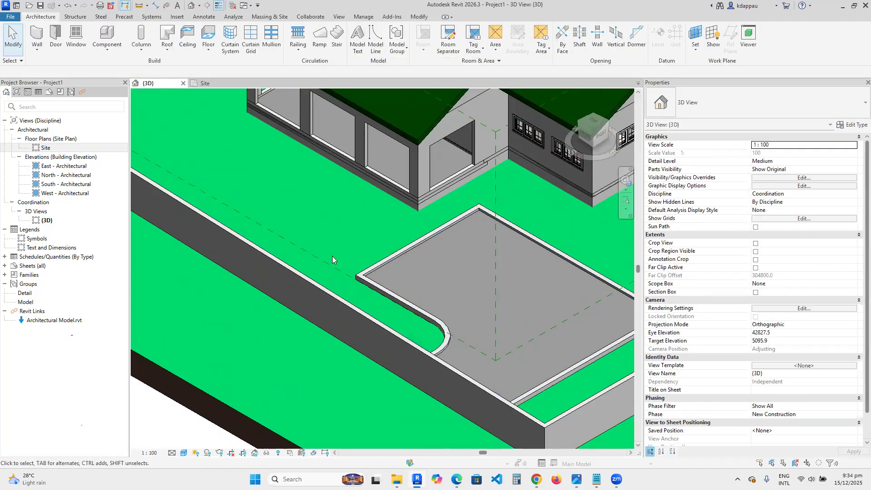
- Examine the lowered enclosure and floor at different zoom levels in the 3D view
scroll(318, 243, down, 2)
scroll(336, 258, up, 1)
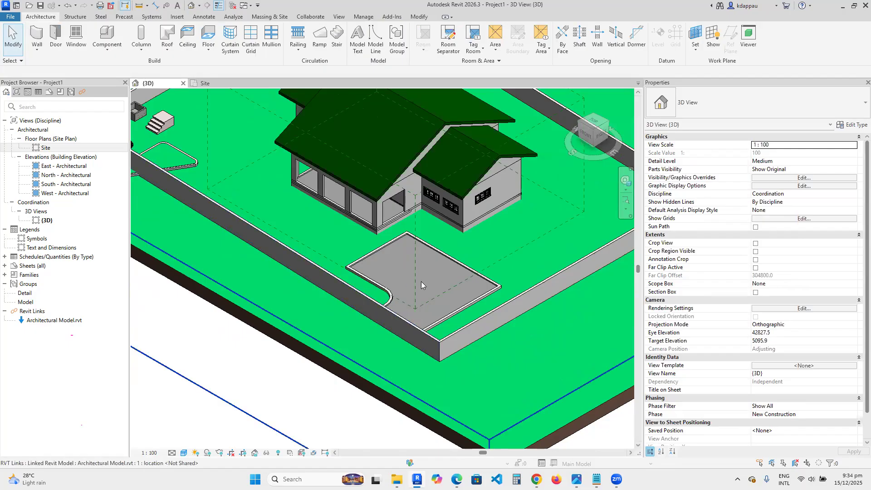
scroll(419, 281, down, 2)
scroll(397, 309, up, 1)
scroll(430, 261, up, 4)
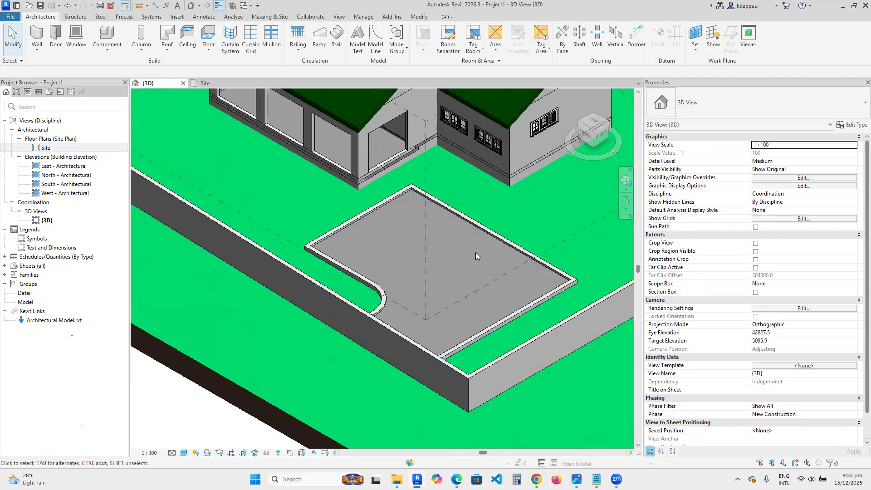
scroll(351, 276, down, 3)
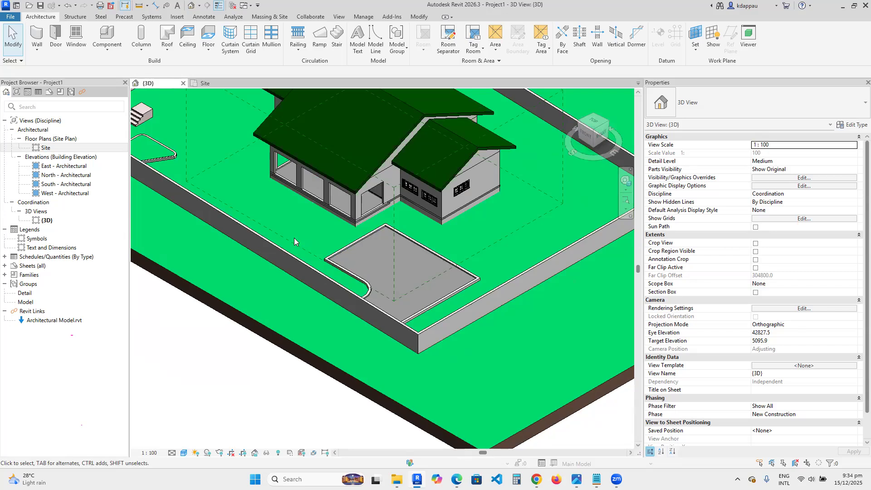
scroll(272, 230, down, 4)
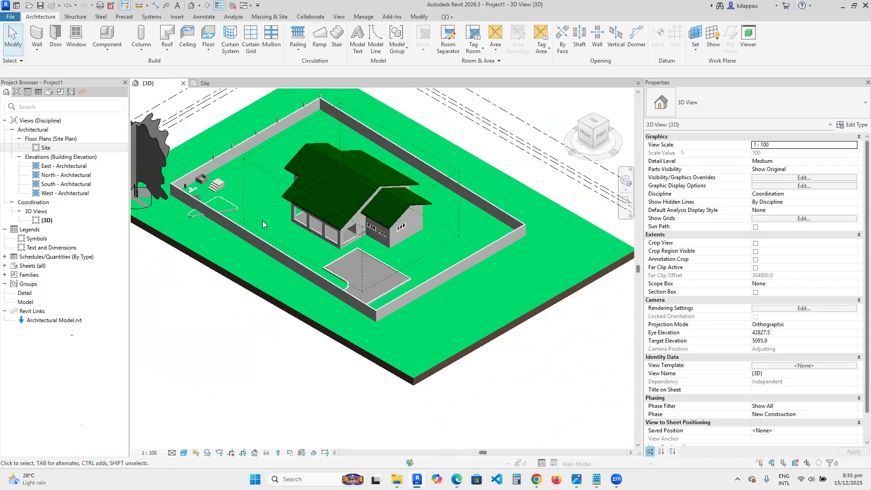
scroll(258, 217, up, 5)
scroll(327, 271, down, 3)
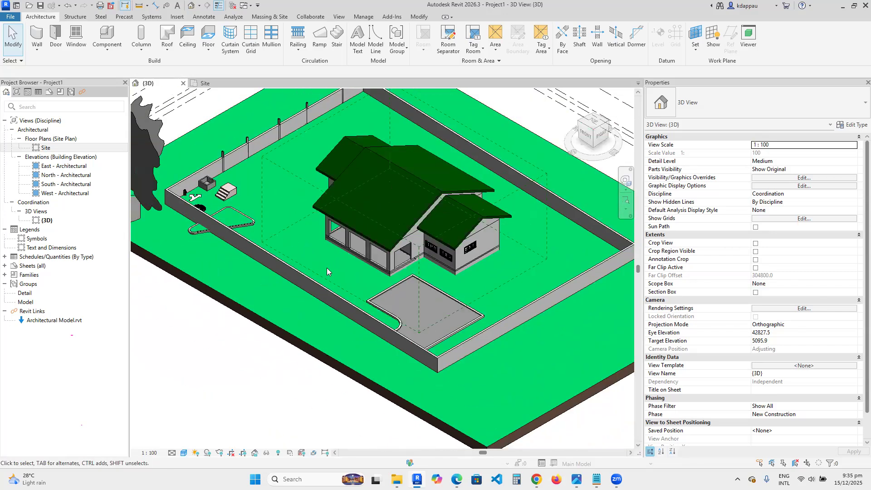
scroll(327, 272, down, 2)
scroll(390, 290, up, 2)
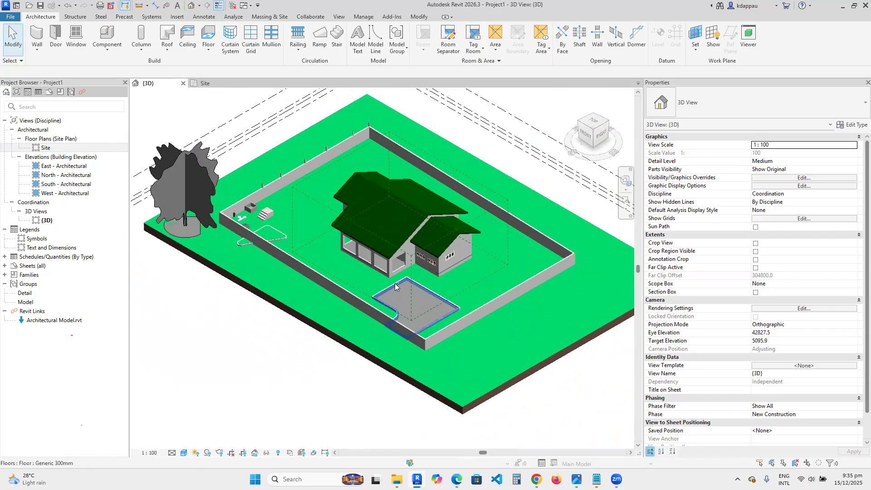
scroll(425, 306, down, 3)
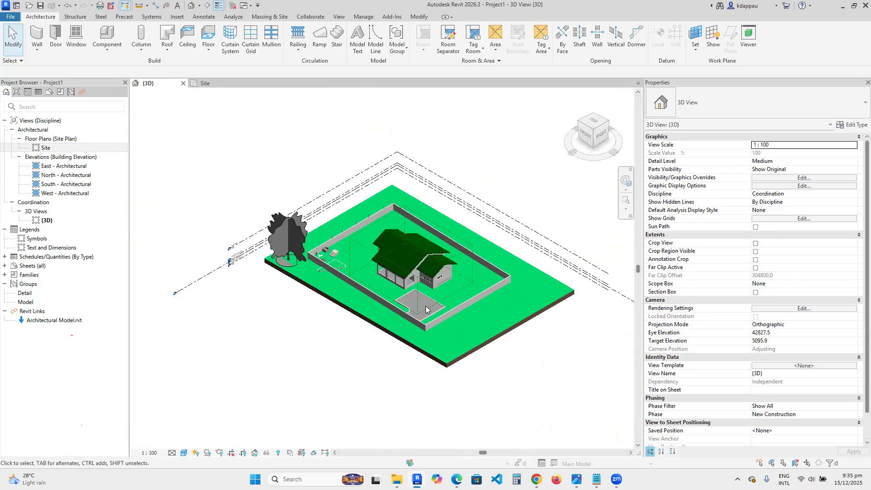
scroll(243, 234, up, 2)
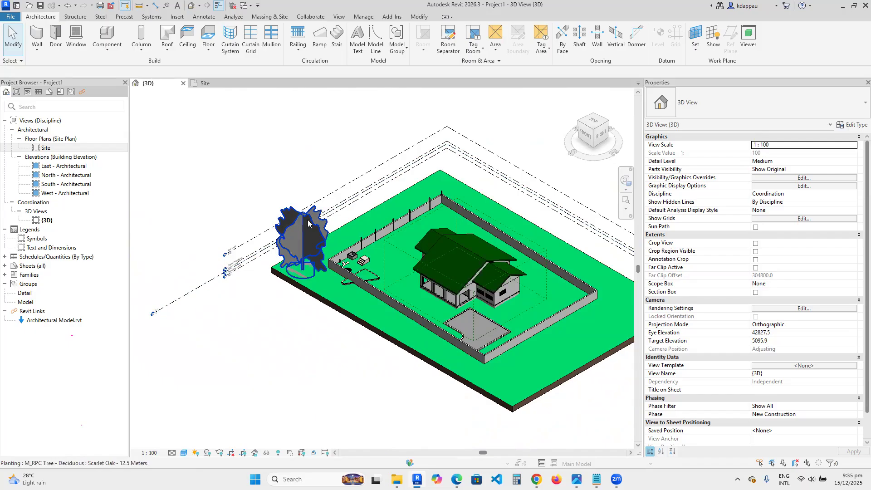
- Start a planting similar to the existing deciduous tree and load the RPC Shrub family from the library's Planting folder
click(310, 222)
right_click(283, 175)
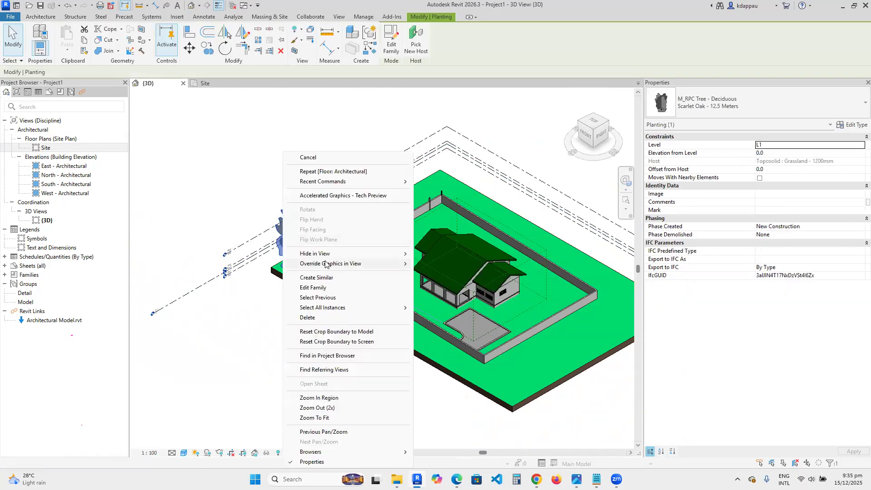
click(326, 278)
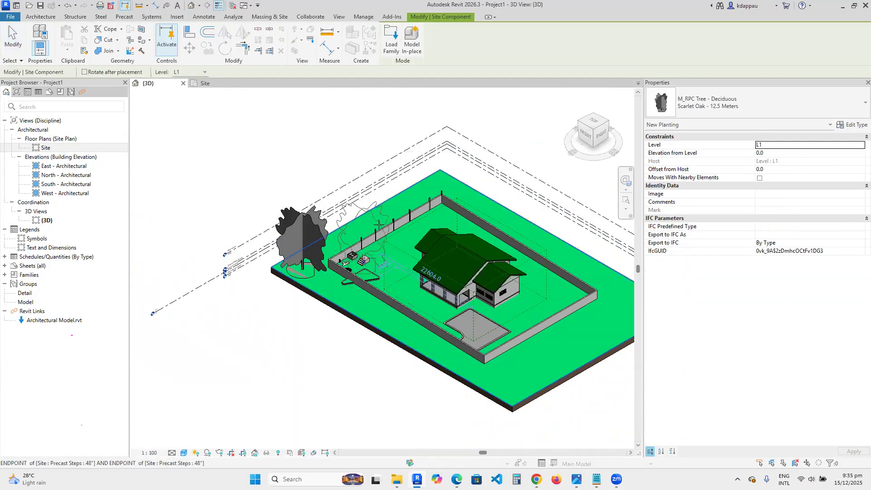
click(393, 45)
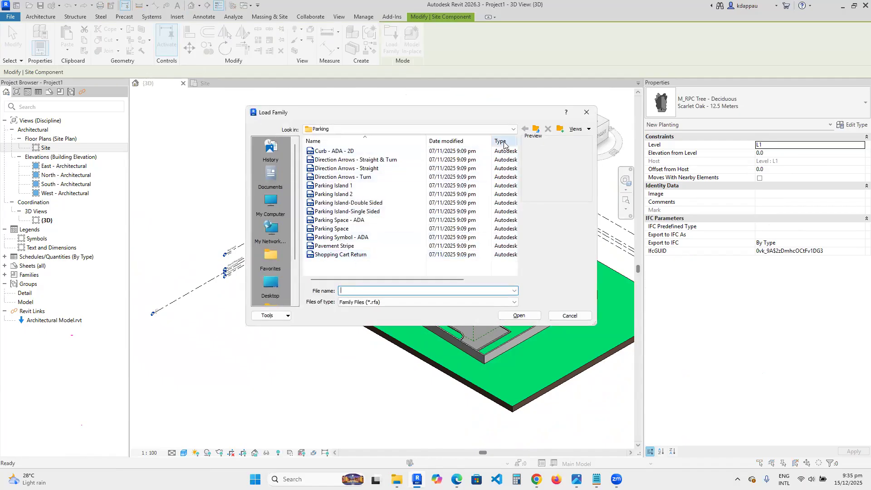
click(536, 130)
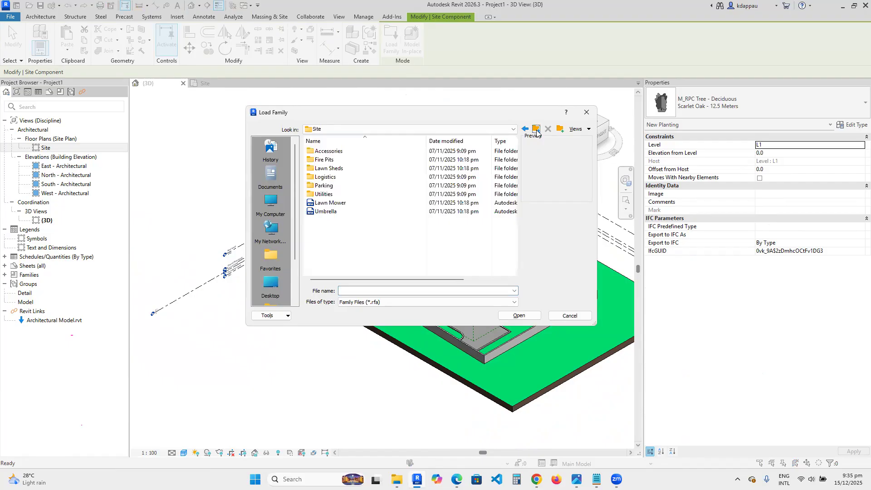
click(536, 130)
scroll(332, 211, down, 6)
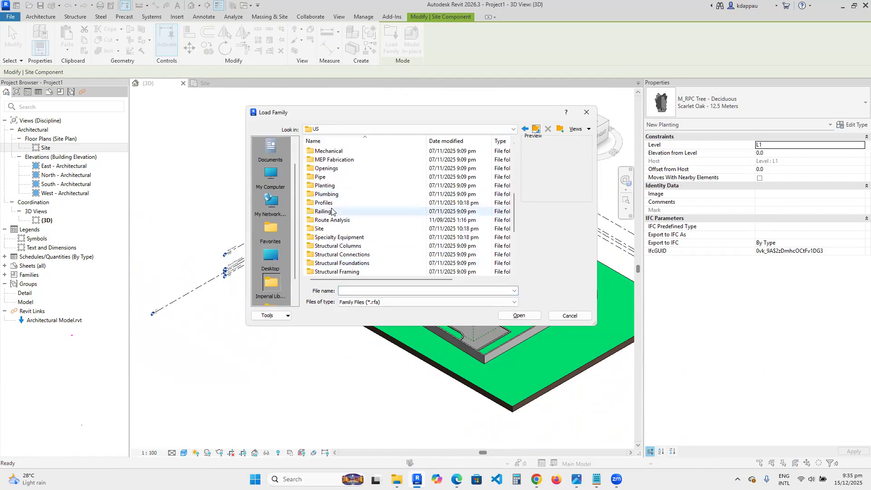
double_click(326, 186)
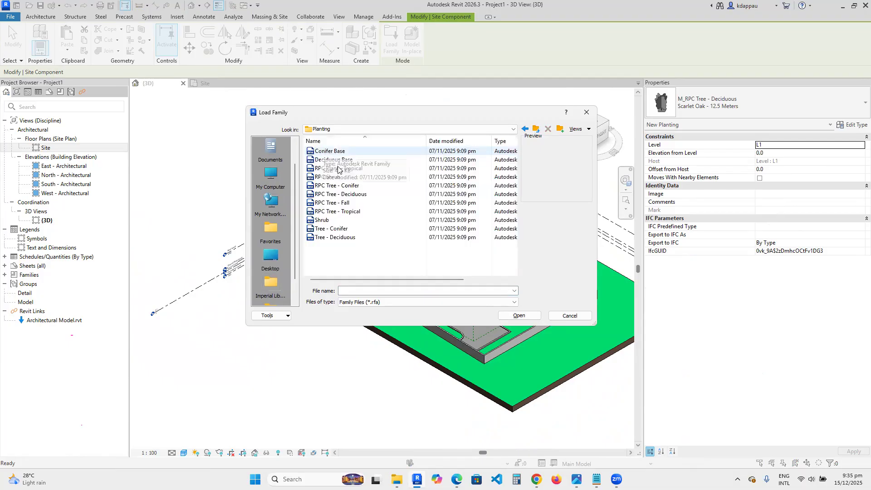
click(328, 152)
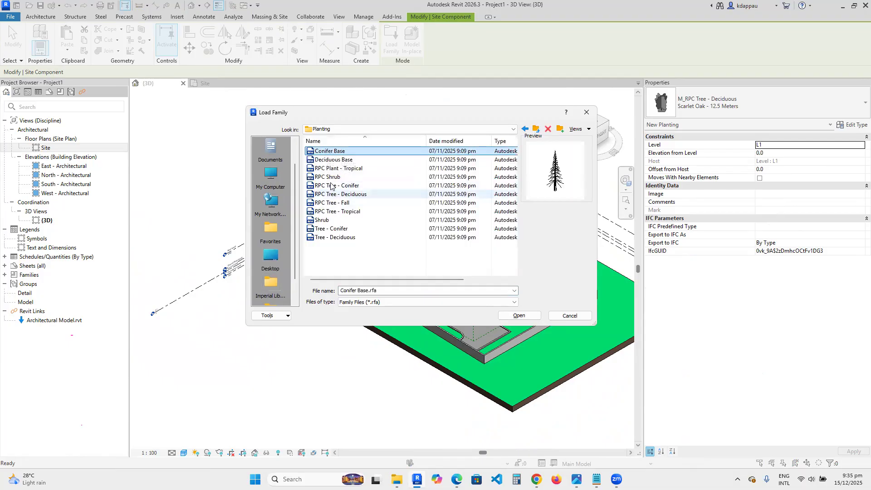
click(331, 161)
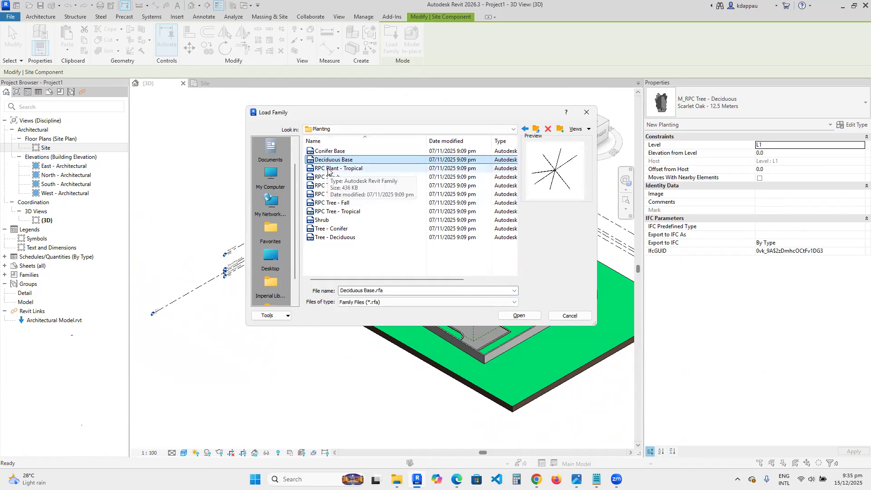
click(329, 169)
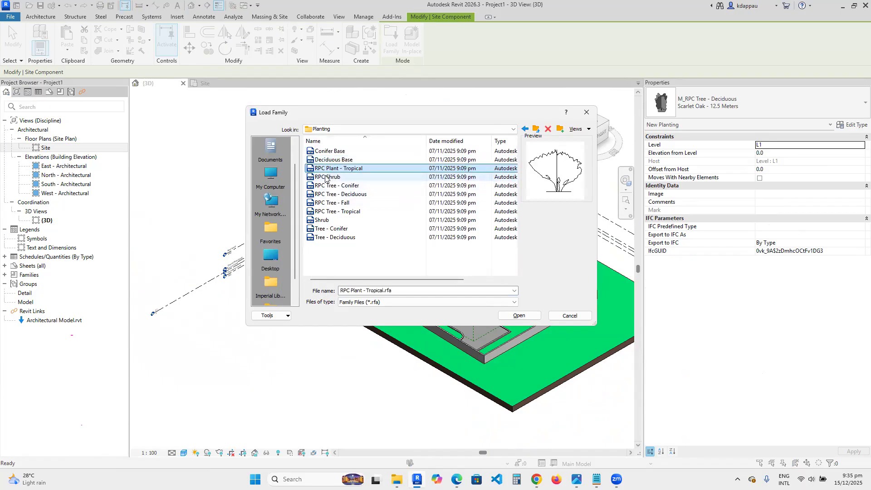
click(325, 178)
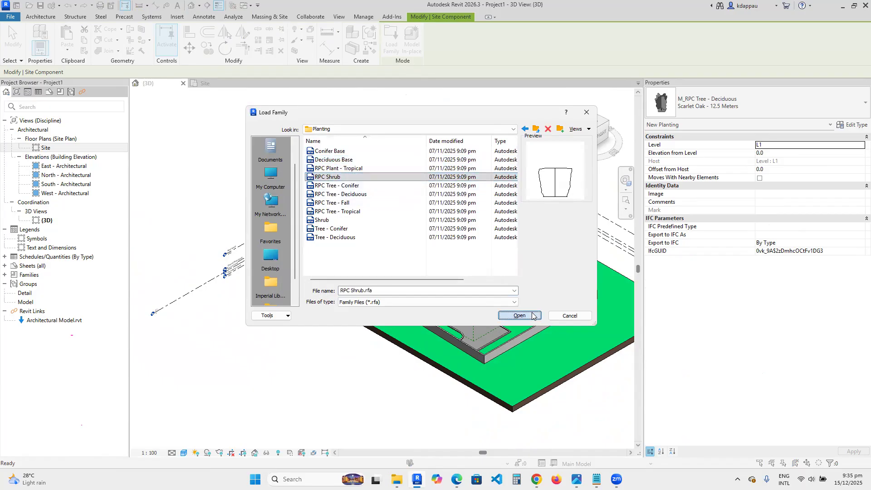
click(519, 316)
- Set the shrub type to Fan Palm 5'-6" and place it beside the large tree near the enclosure corner
scroll(329, 286, up, 3)
scroll(329, 287, up, 3)
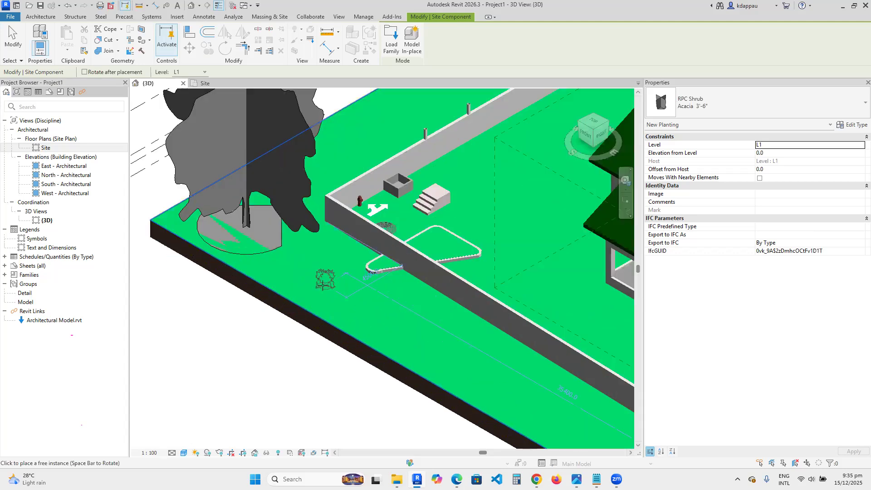
click(730, 107)
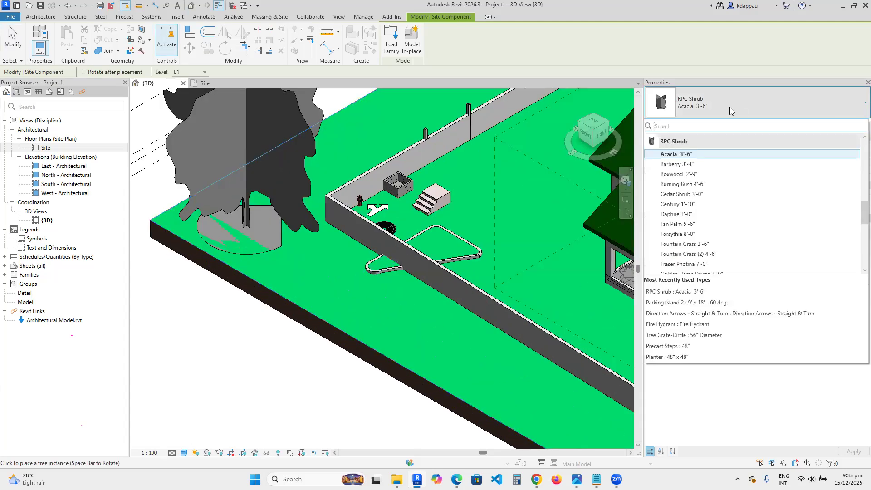
click(683, 224)
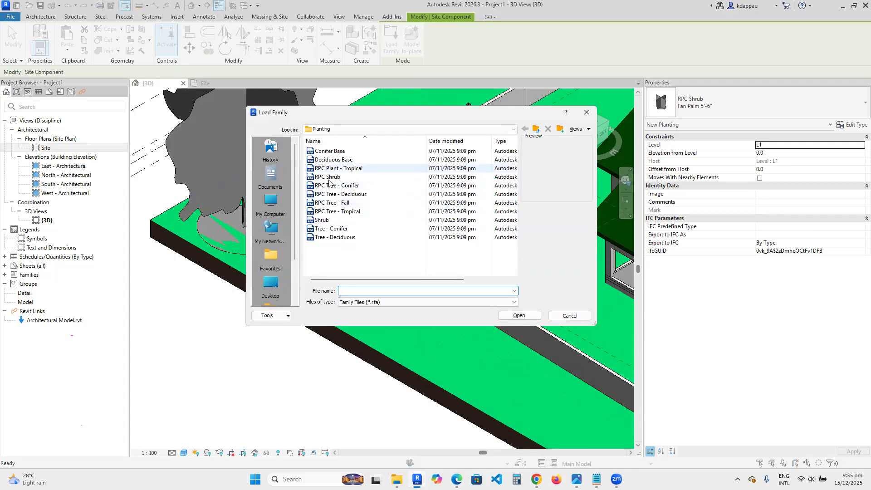
- Load the RPC Tree - Conifer family, pick the Norway Spruce - 15' type and place it next to the shrub
click(326, 186)
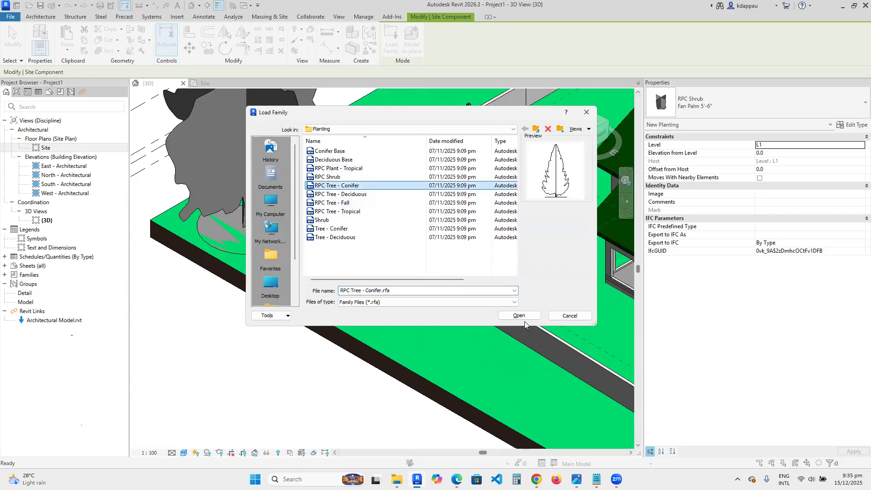
click(520, 316)
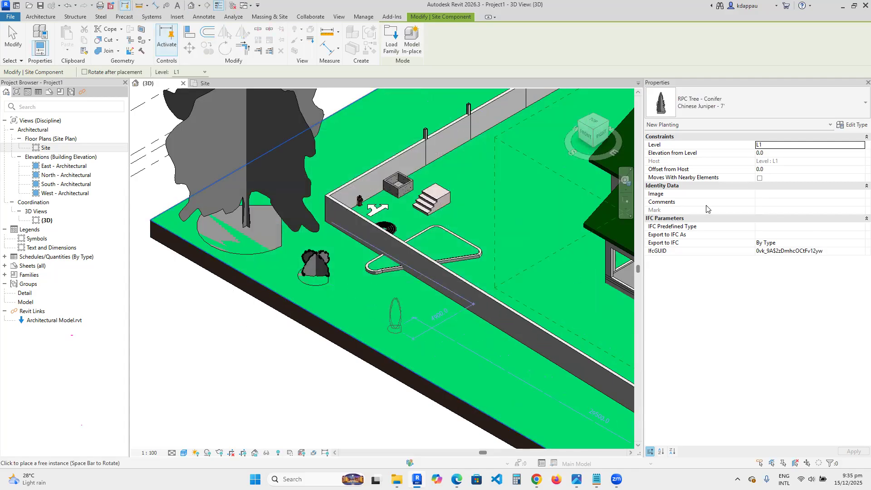
click(716, 108)
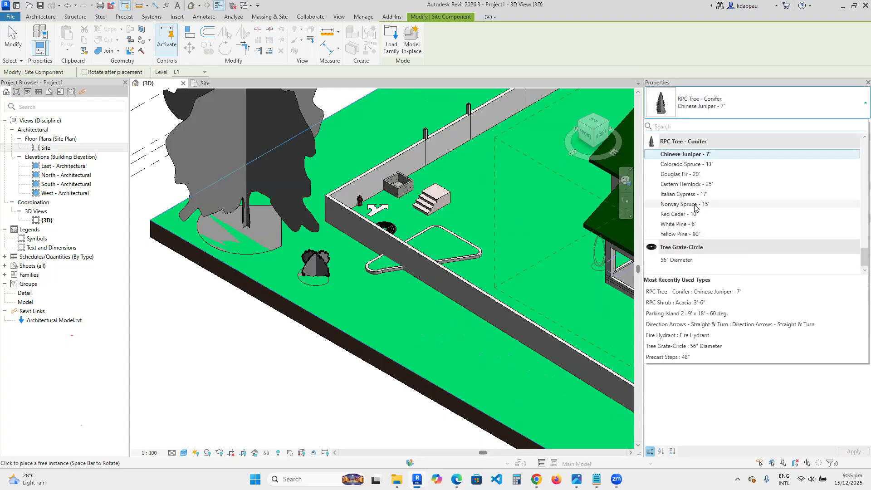
click(703, 203)
click(357, 303)
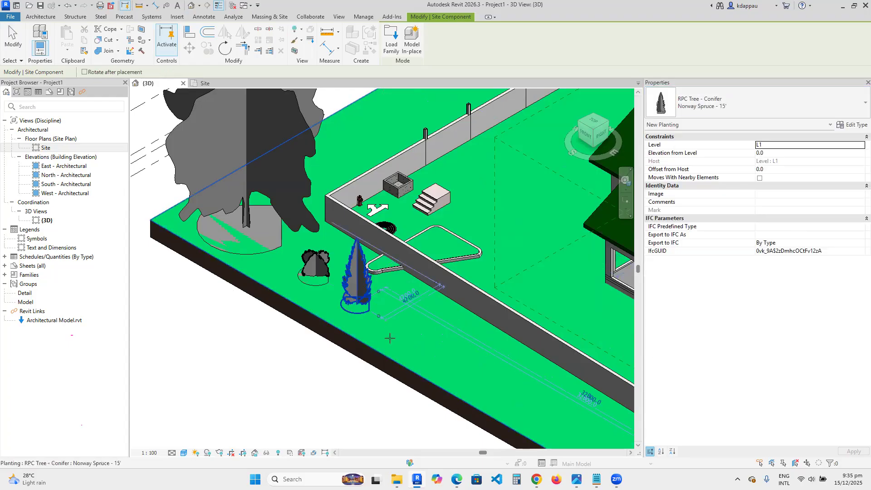
- Load the RPC Tree - Deciduous family, pick the Schumard Oak - 30' type and place it in front of the conifer
click(398, 49)
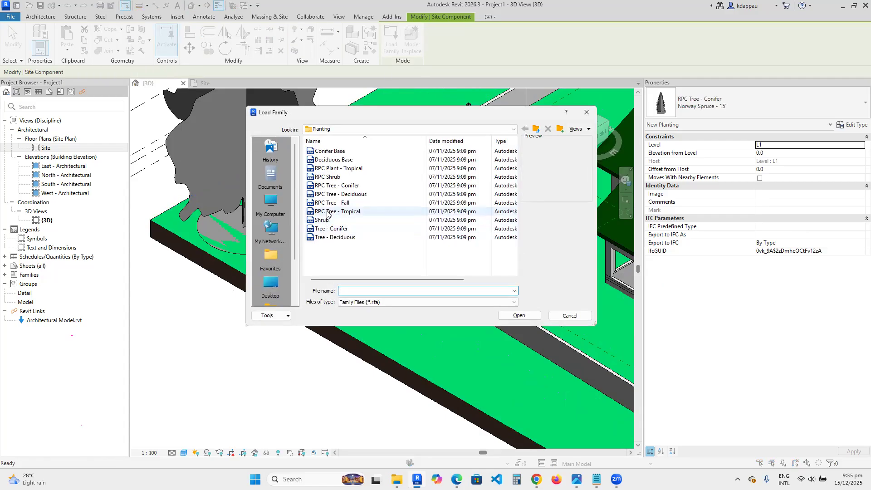
click(331, 195)
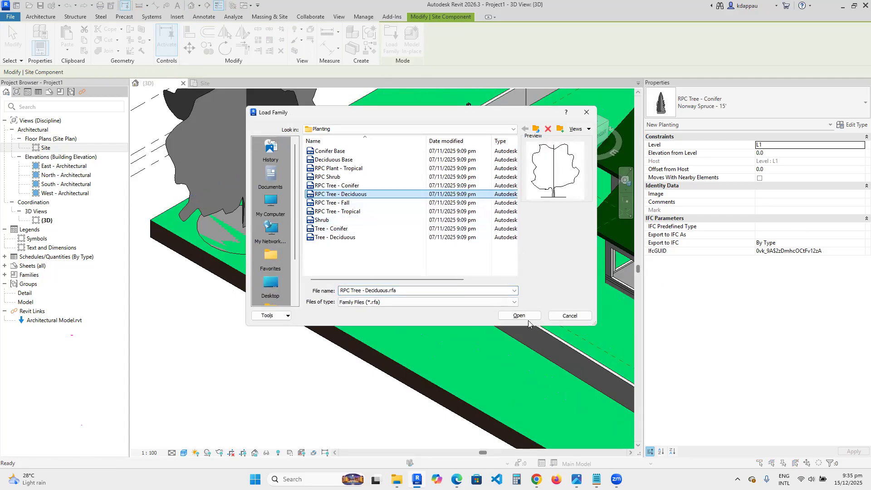
click(520, 316)
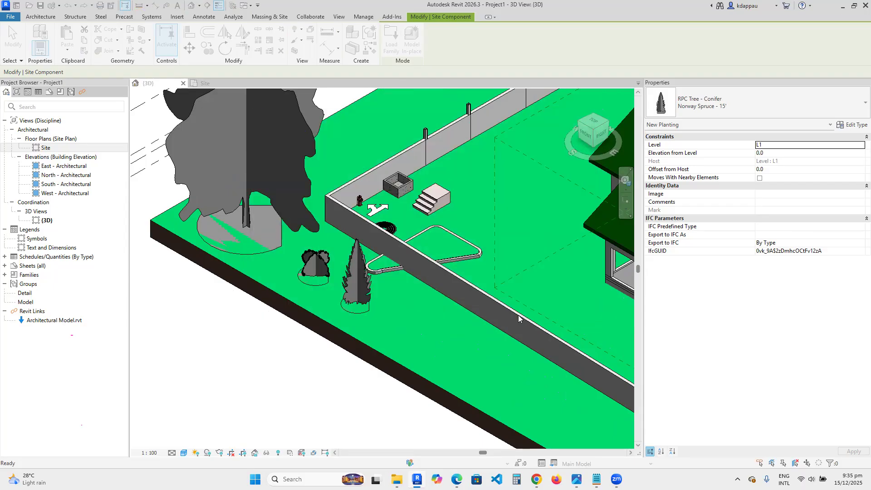
click(717, 108)
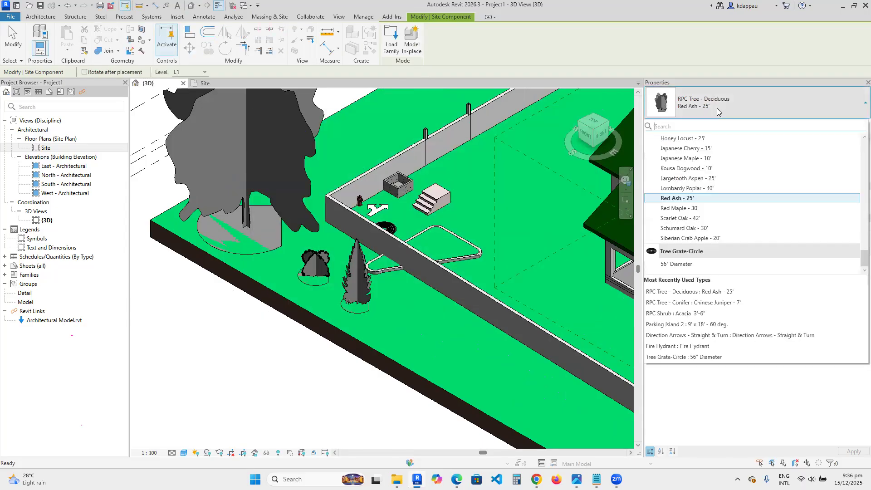
click(689, 228)
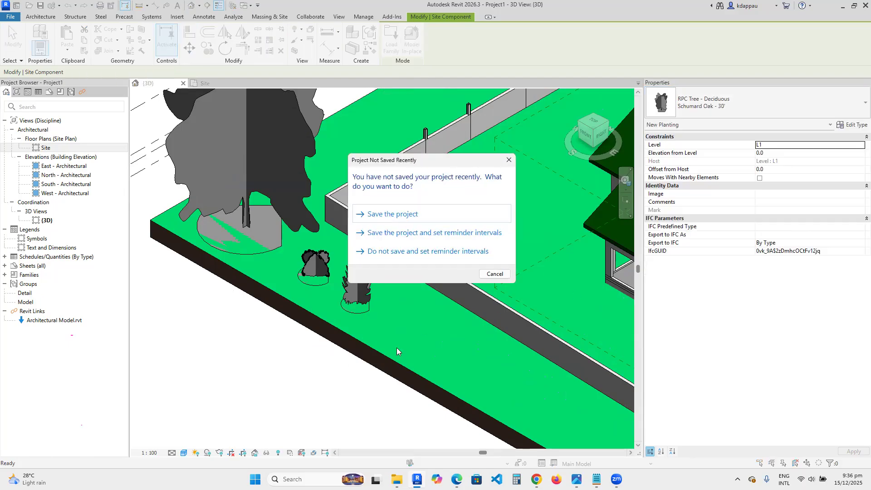
click(495, 274)
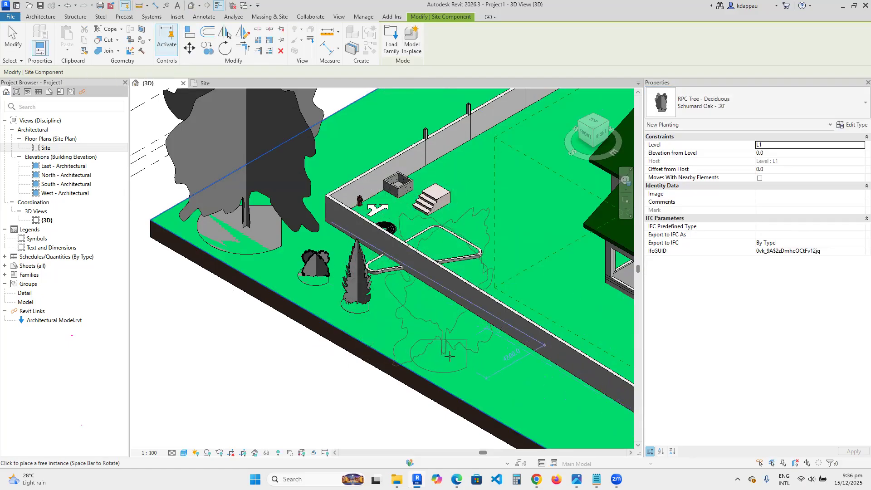
scroll(256, 313, down, 5)
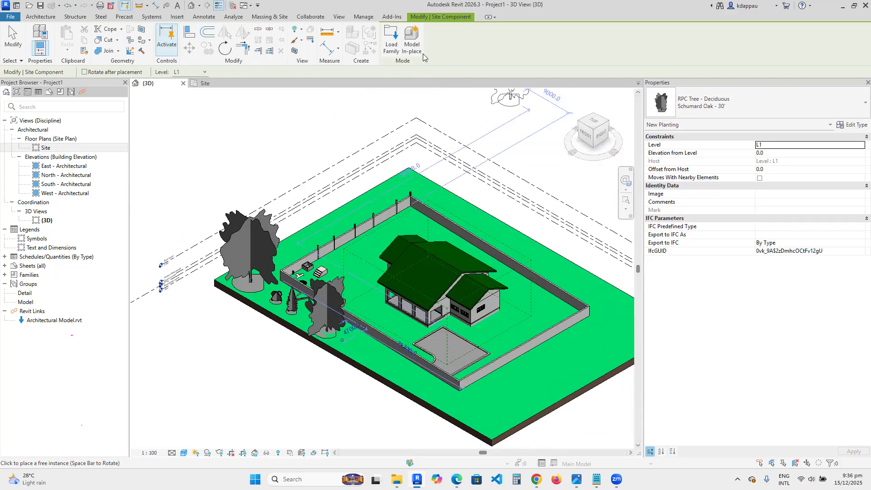
- Reopen the family loader and preview the remaining families in the Planting folder
click(393, 41)
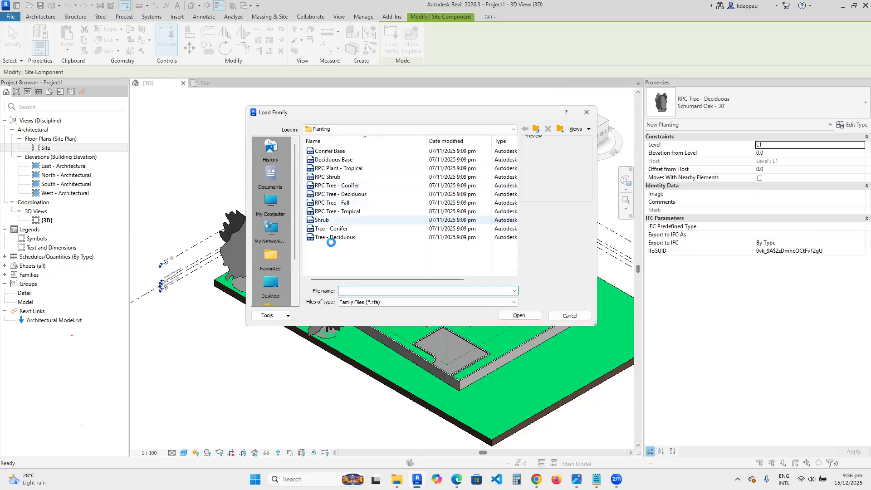
click(323, 220)
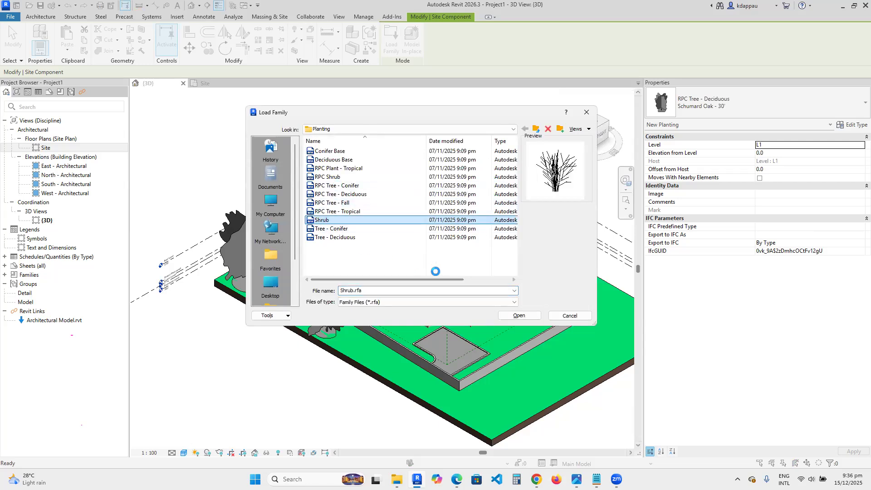
click(325, 230)
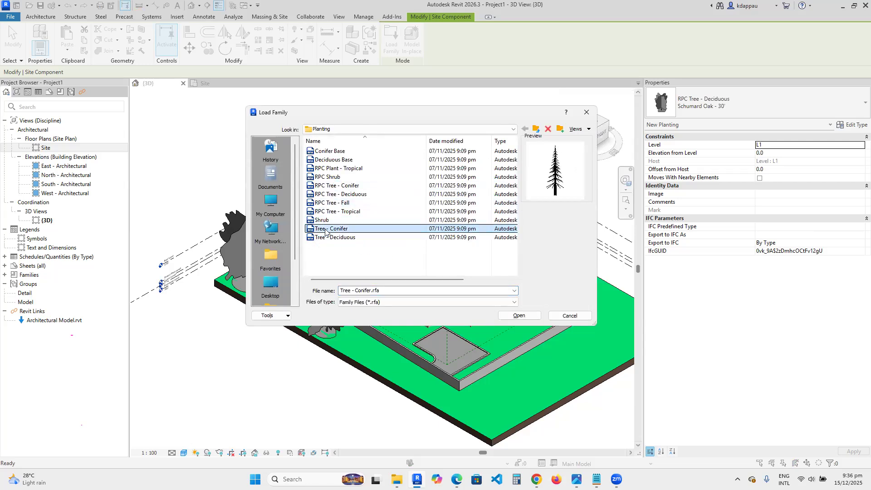
click(327, 238)
click(329, 212)
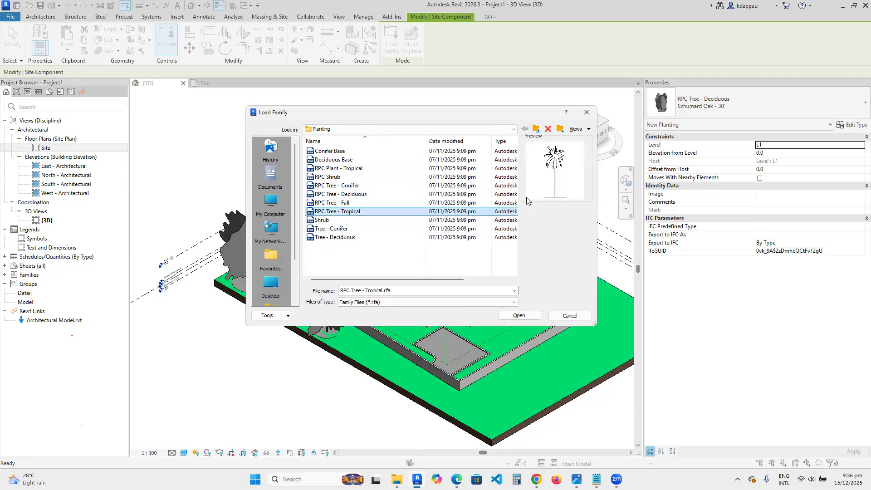
- Load the RPC Male family from the Entourage folder and place a figure on the grass in front of the oak tree
click(534, 130)
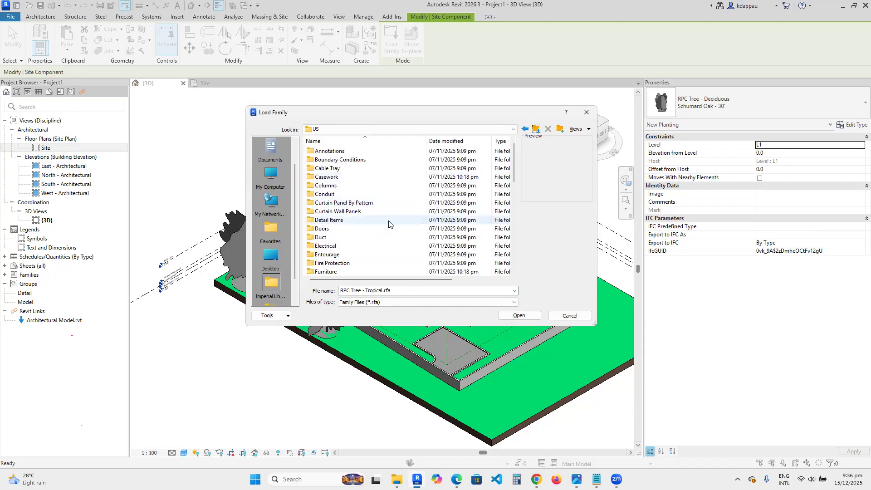
scroll(365, 244, down, 2)
scroll(364, 244, down, 3)
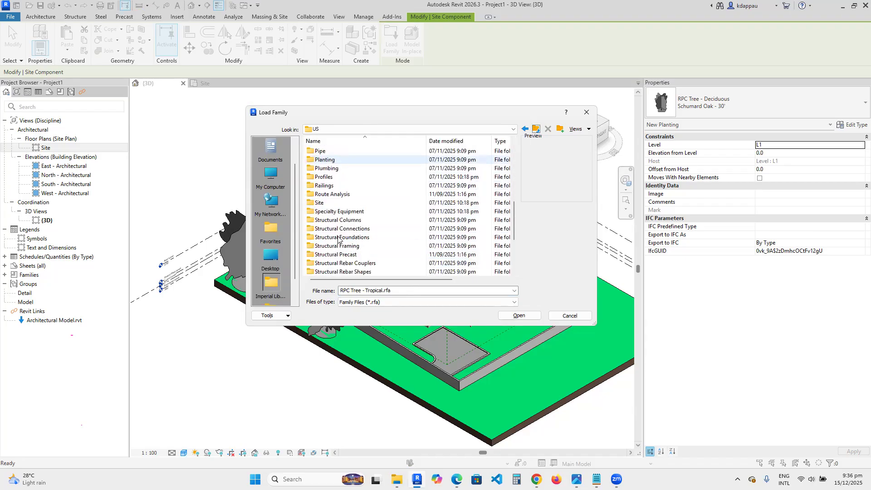
scroll(329, 236, up, 2)
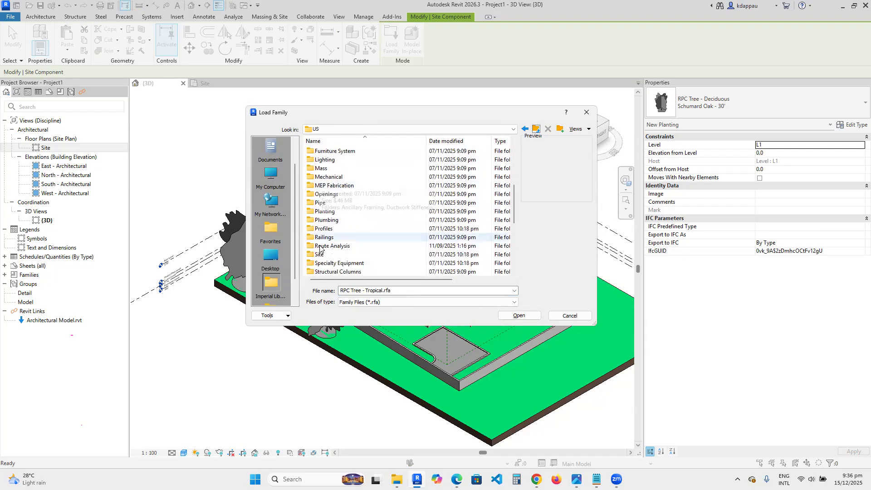
scroll(320, 237, up, 3)
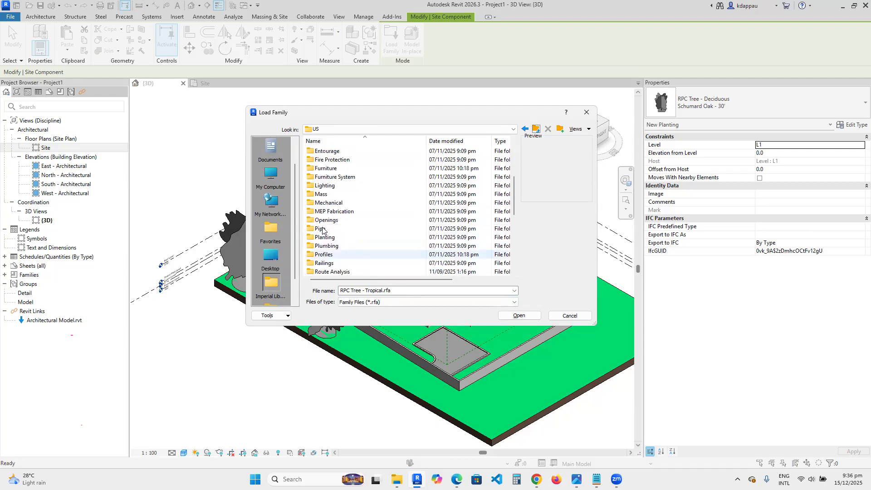
scroll(329, 230, up, 1)
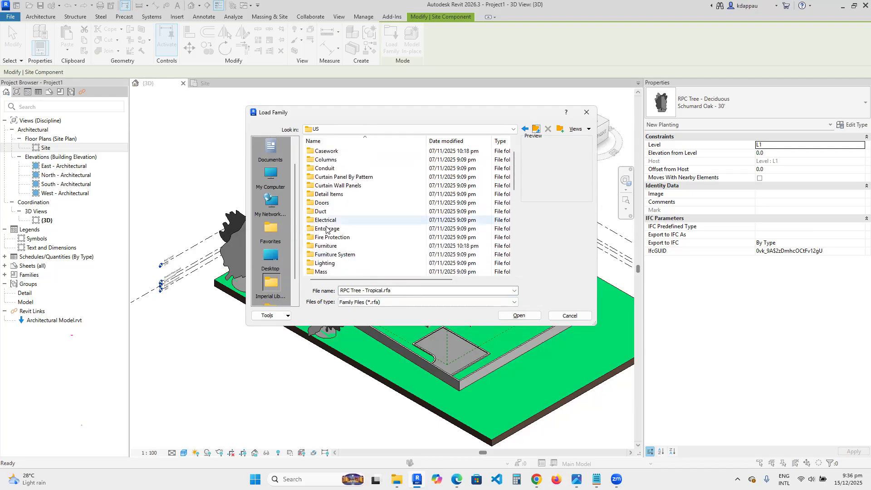
double_click(328, 229)
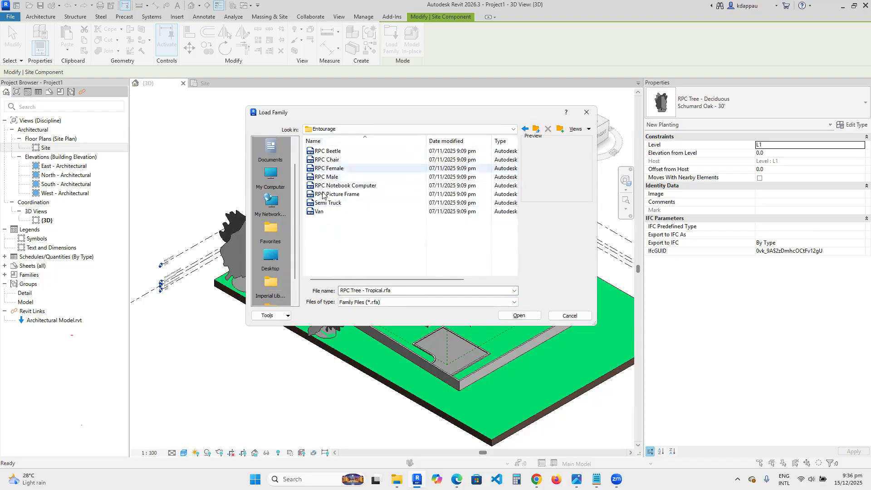
click(326, 178)
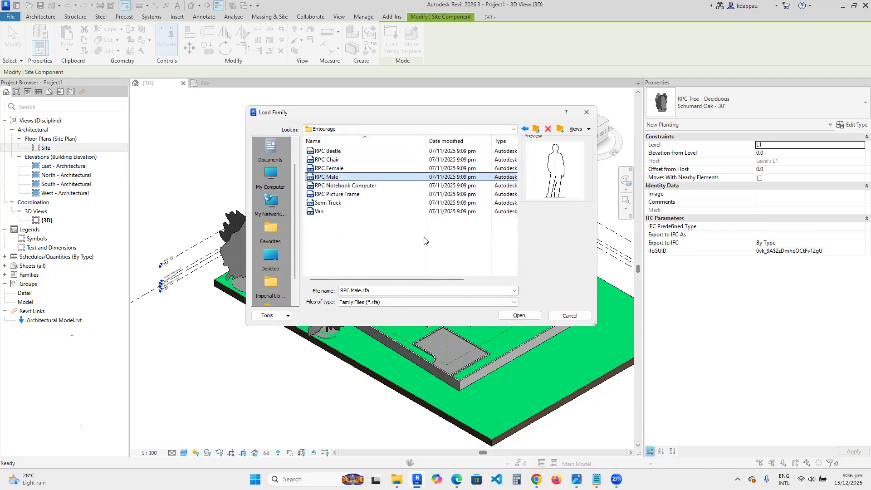
click(519, 316)
scroll(343, 338, up, 5)
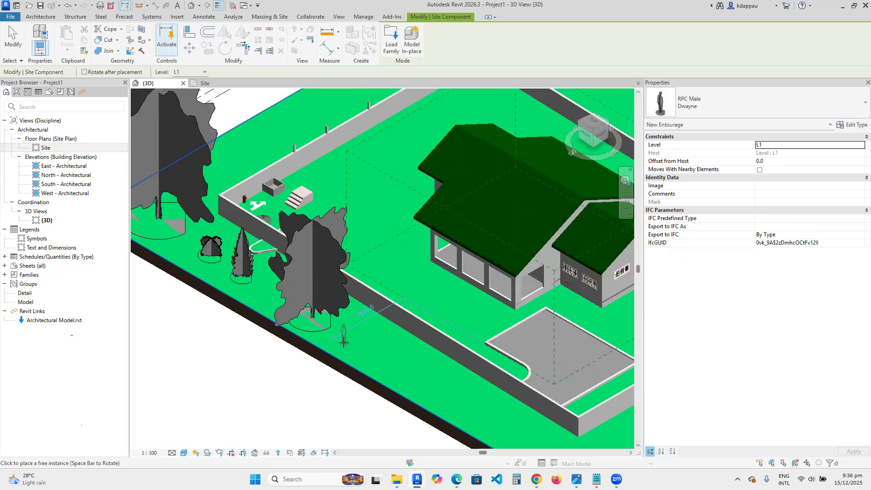
scroll(350, 342, up, 3)
click(349, 338)
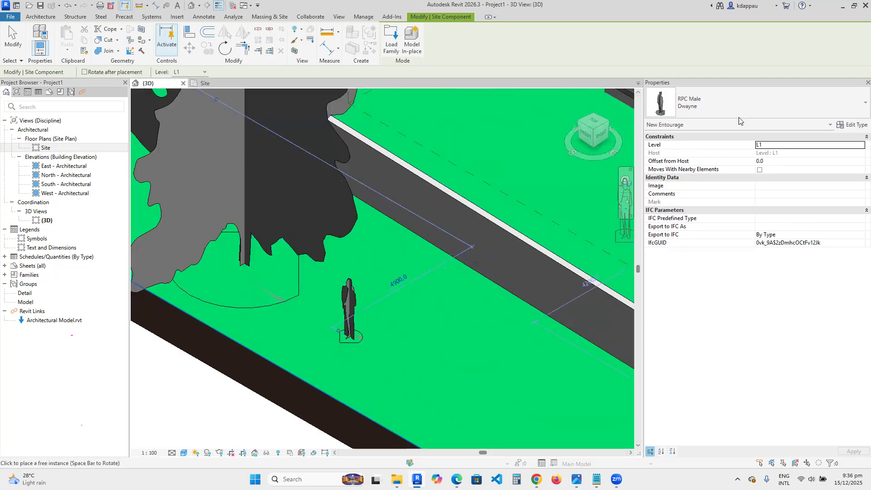
- Load the RPC Female family and place a second figure beside the male figure, then leave the command
click(708, 99)
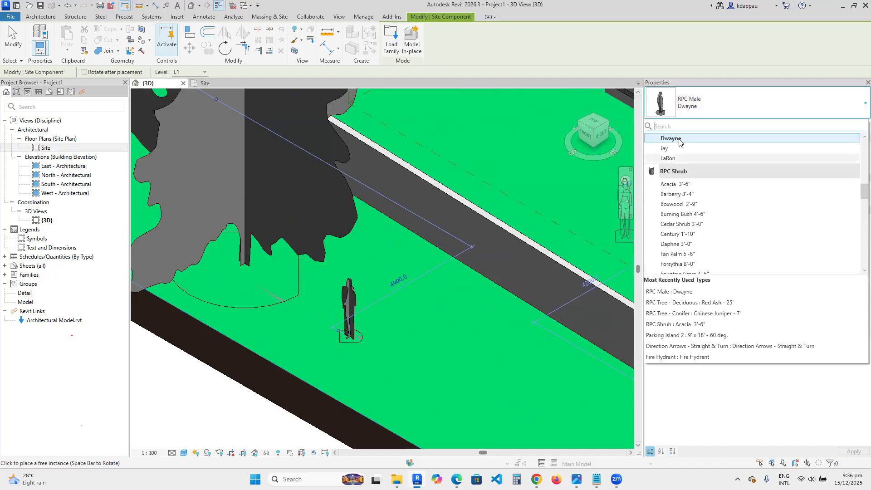
scroll(682, 200, up, 5)
scroll(681, 201, down, 1)
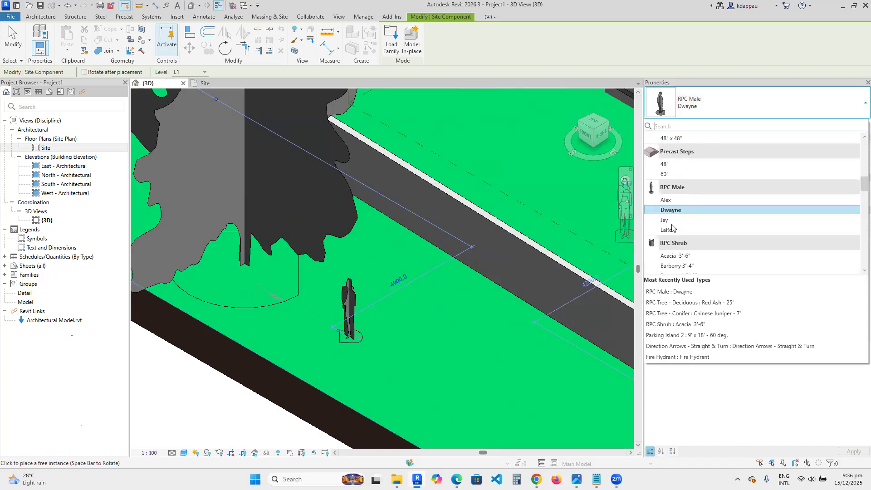
click(391, 48)
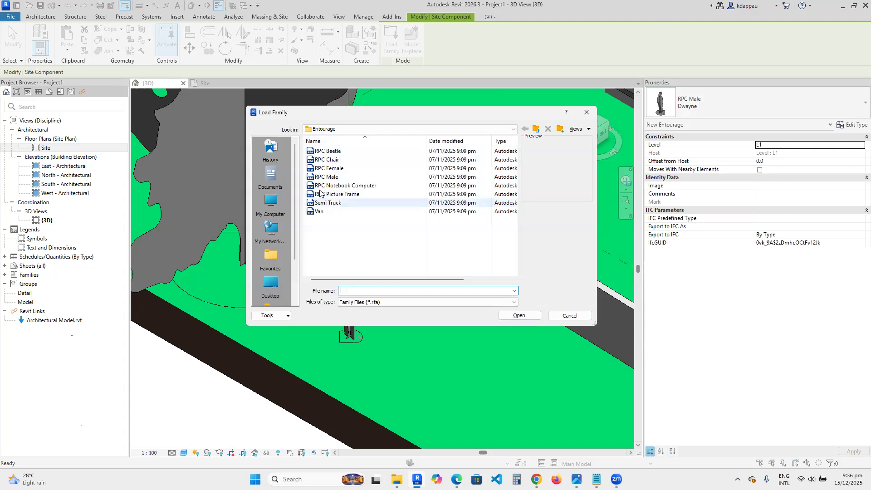
click(328, 168)
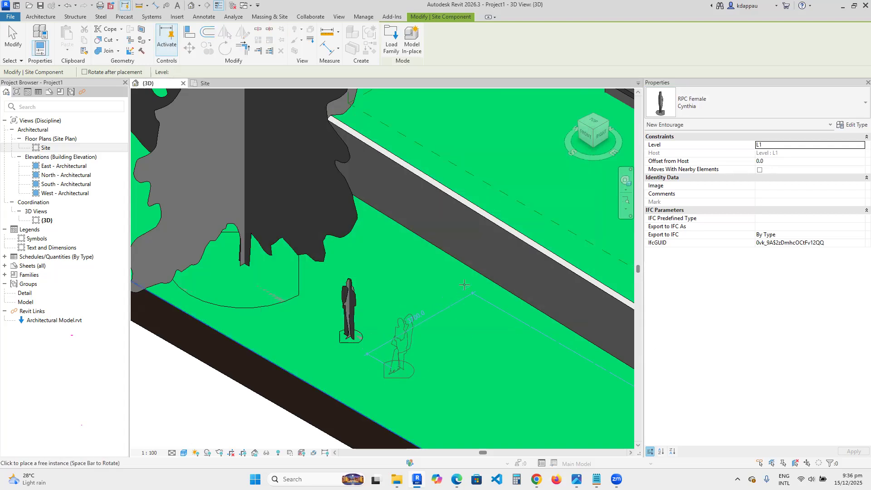
click(463, 294)
key(Escape)
key(Escape)
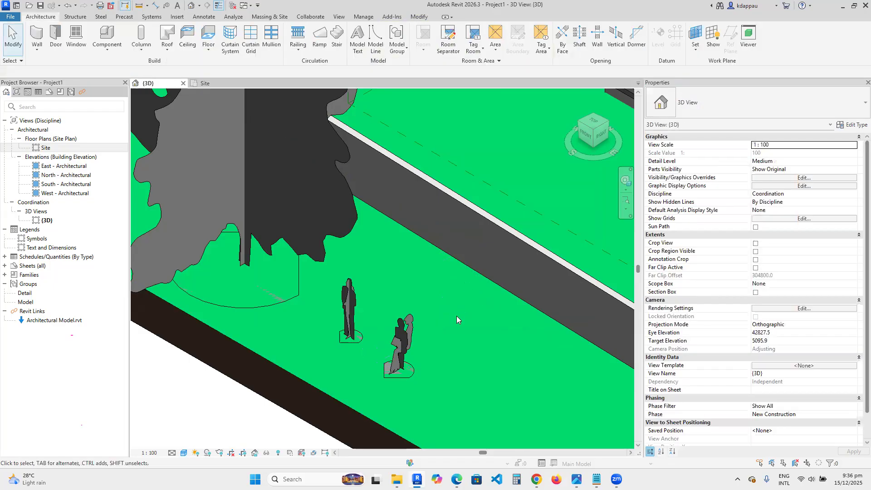
- Switch the 3D view's visual style to Realistic
scroll(457, 315, down, 4)
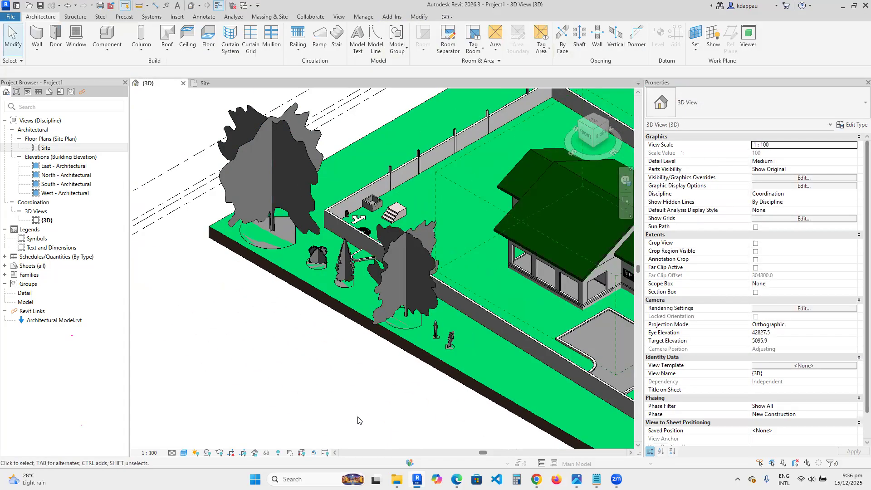
click(183, 454)
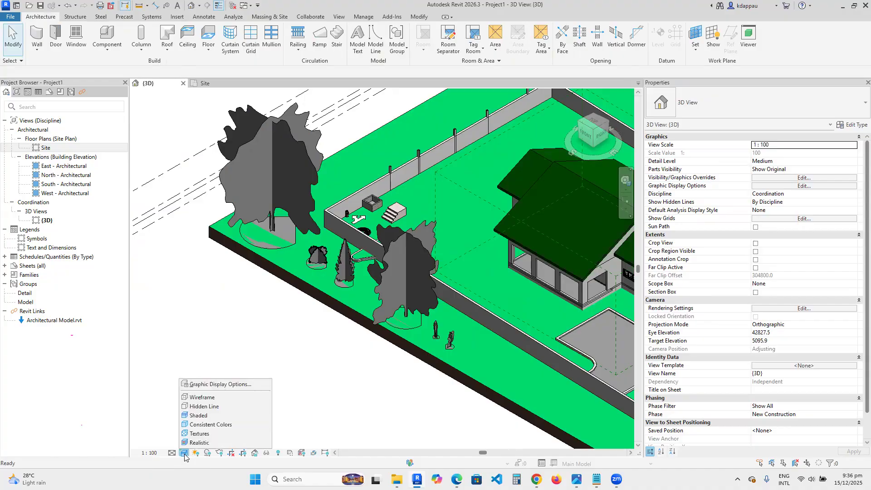
click(195, 442)
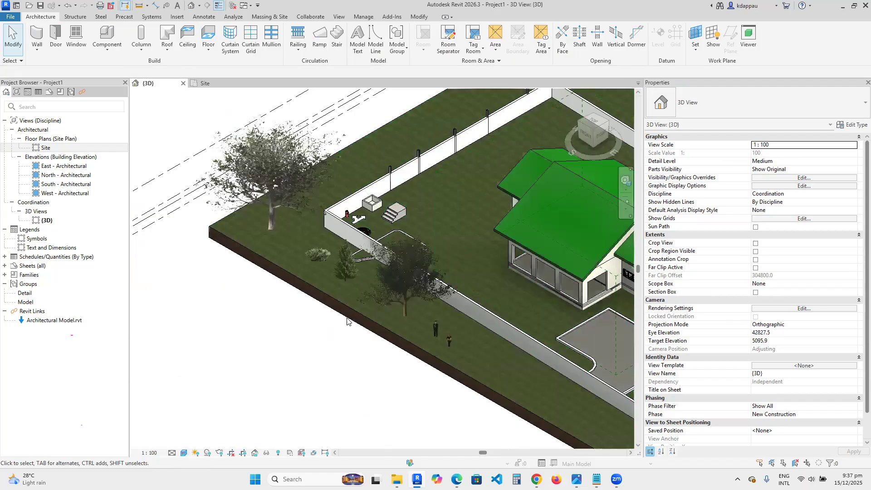
- Zoom around the site to examine the realistic trees, shrubs and entourage figures
scroll(426, 315, up, 8)
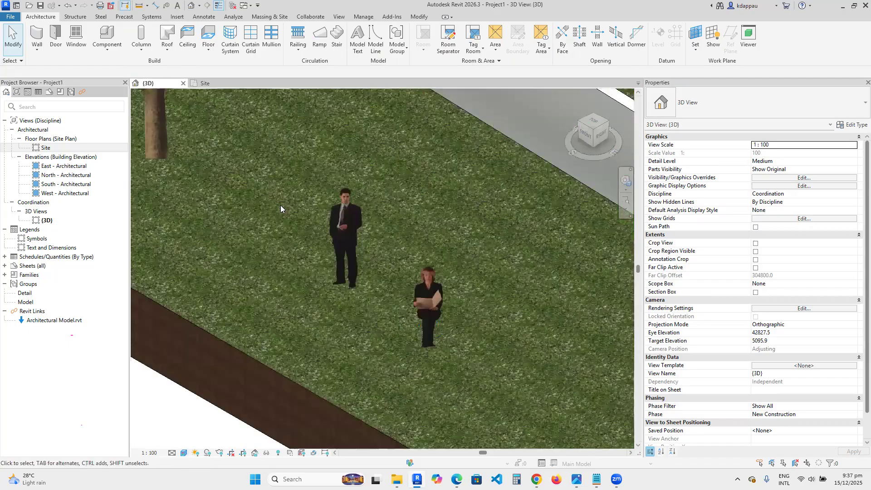
scroll(417, 292, down, 3)
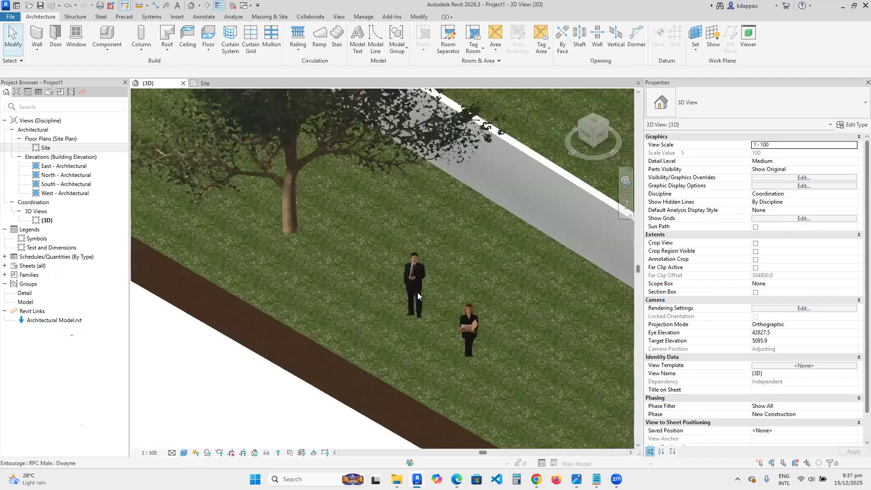
scroll(387, 248, up, 4)
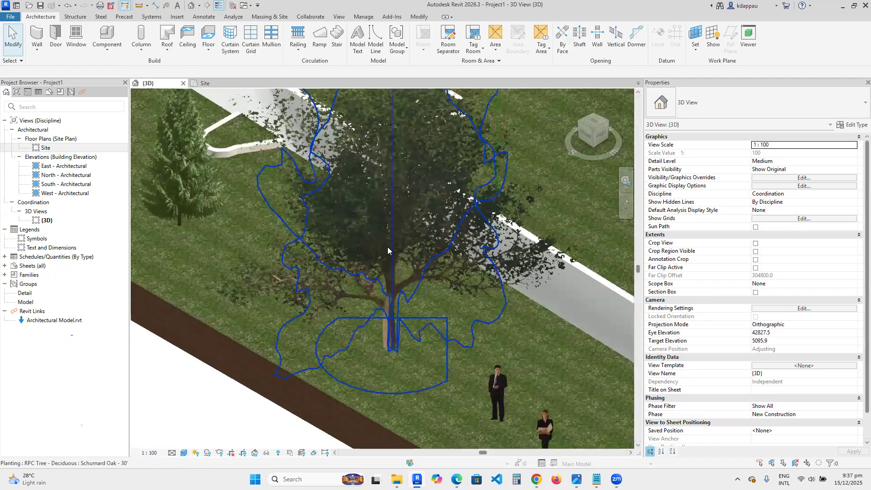
scroll(387, 248, down, 3)
scroll(346, 269, up, 3)
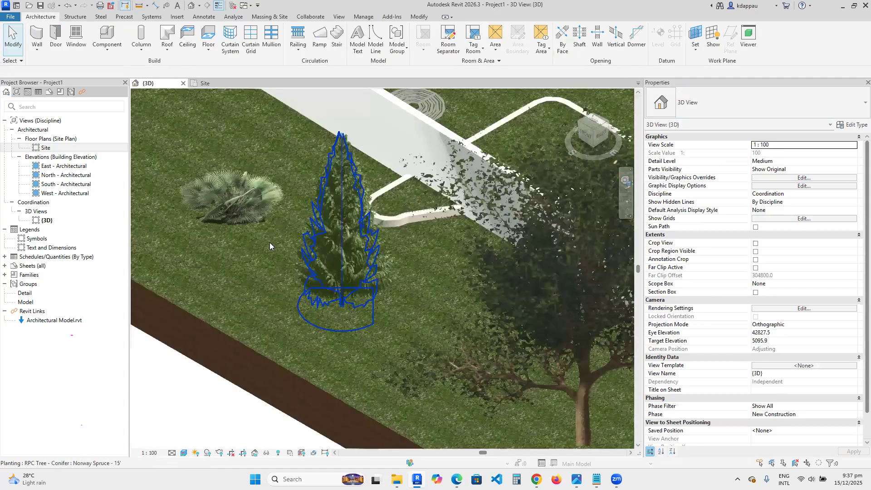
scroll(270, 242, down, 3)
scroll(270, 243, up, 3)
scroll(270, 243, down, 3)
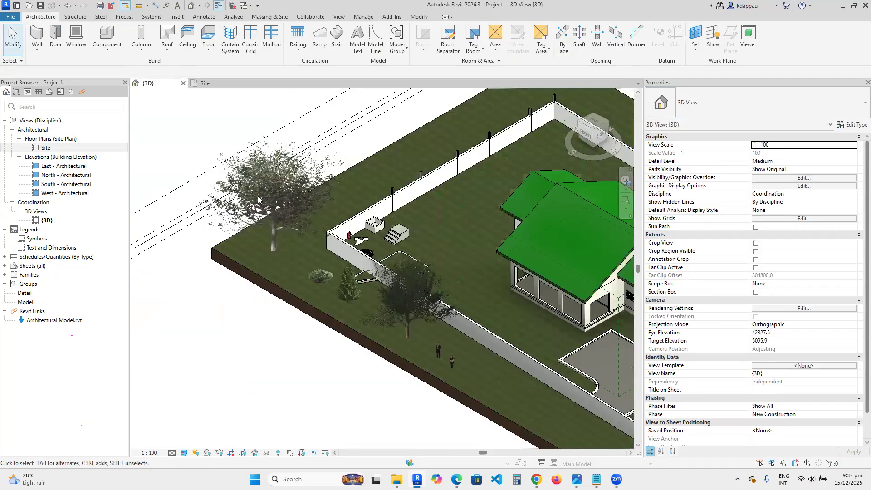
scroll(273, 224, up, 3)
scroll(304, 302, down, 3)
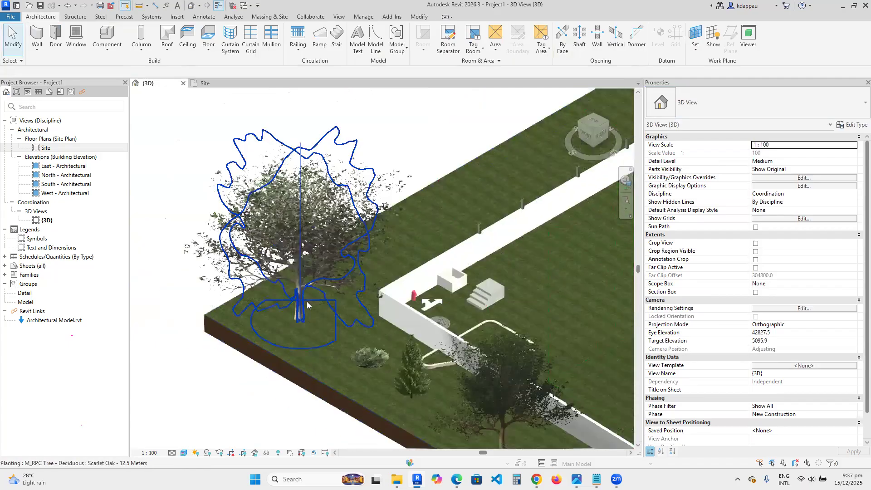
scroll(366, 336, down, 3)
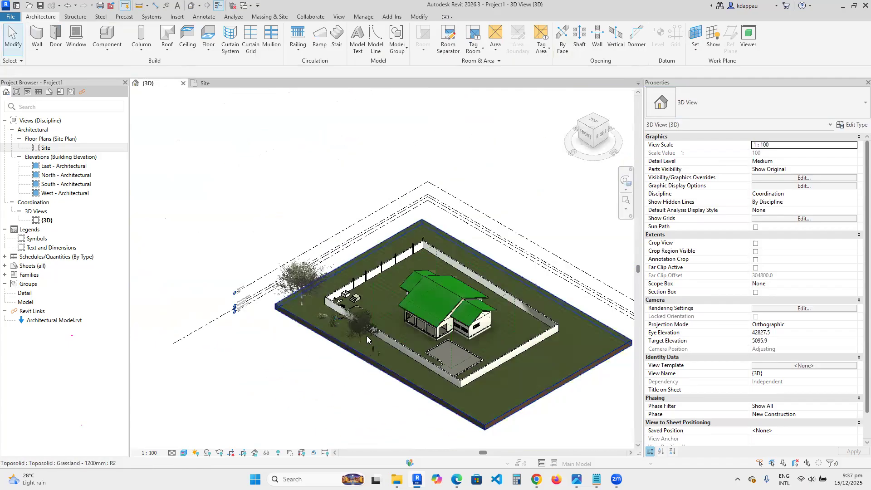
scroll(367, 335, up, 2)
scroll(331, 324, down, 3)
scroll(364, 336, up, 4)
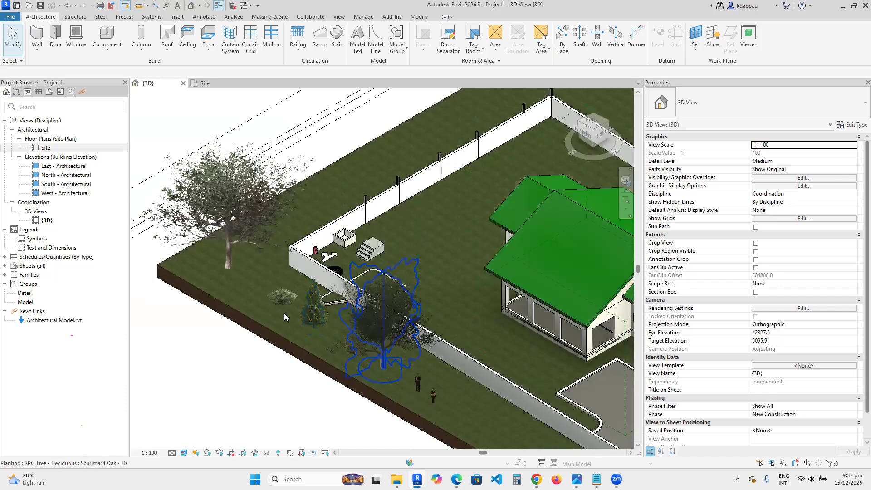
scroll(312, 317, down, 4)
scroll(312, 318, up, 3)
scroll(274, 289, up, 2)
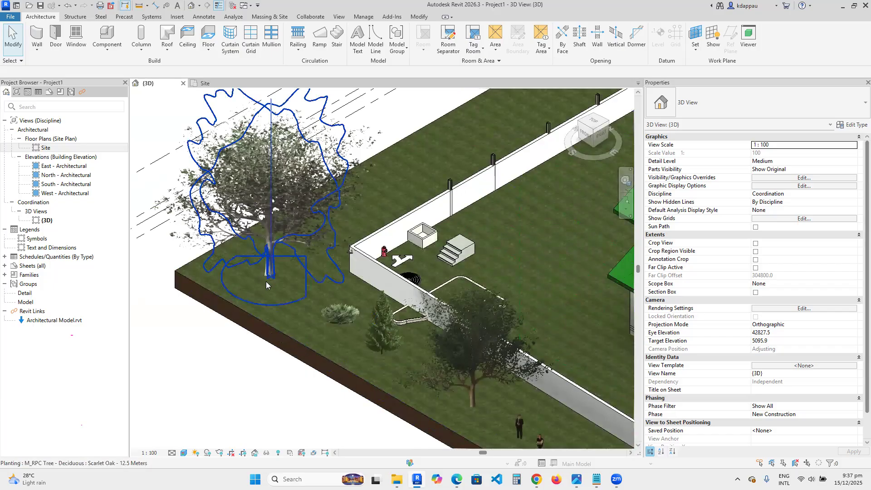
scroll(268, 287, down, 2)
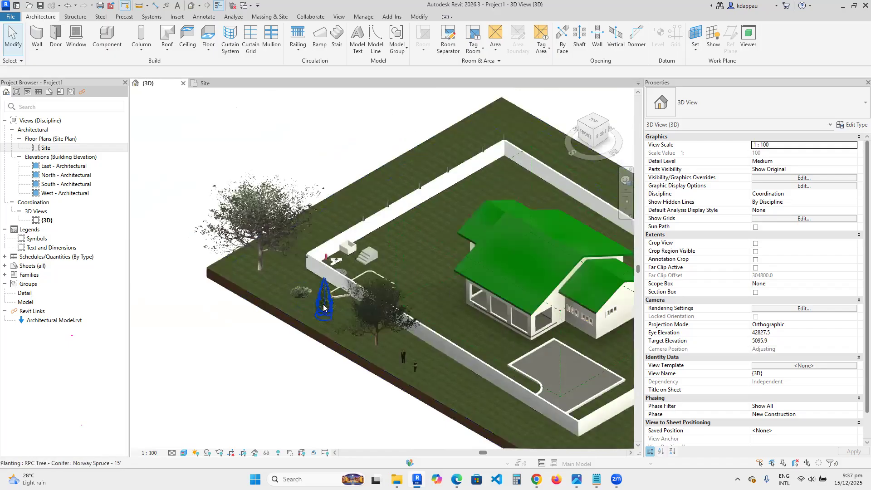
scroll(320, 304, up, 4)
scroll(317, 303, down, 5)
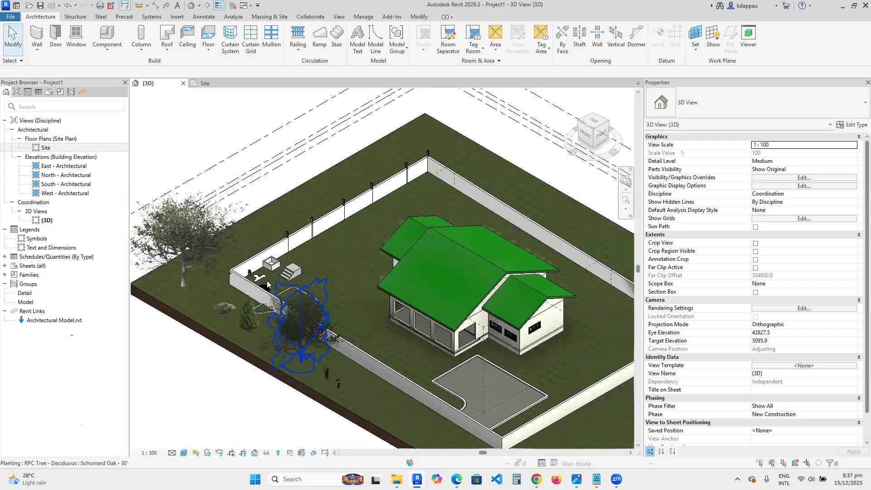
scroll(311, 308, down, 1)
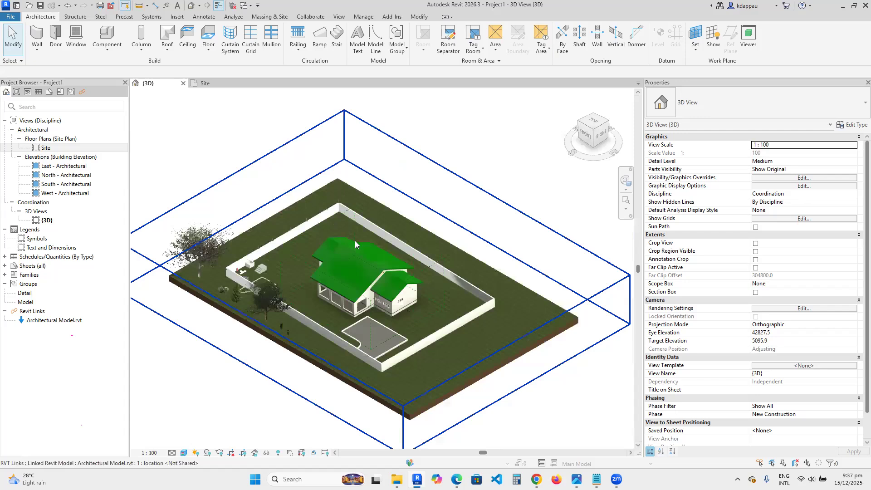
scroll(355, 240, down, 3)
scroll(373, 252, up, 3)
- Select the linked architectural model and copy it with Multiple to three more positions across the site
click(372, 253)
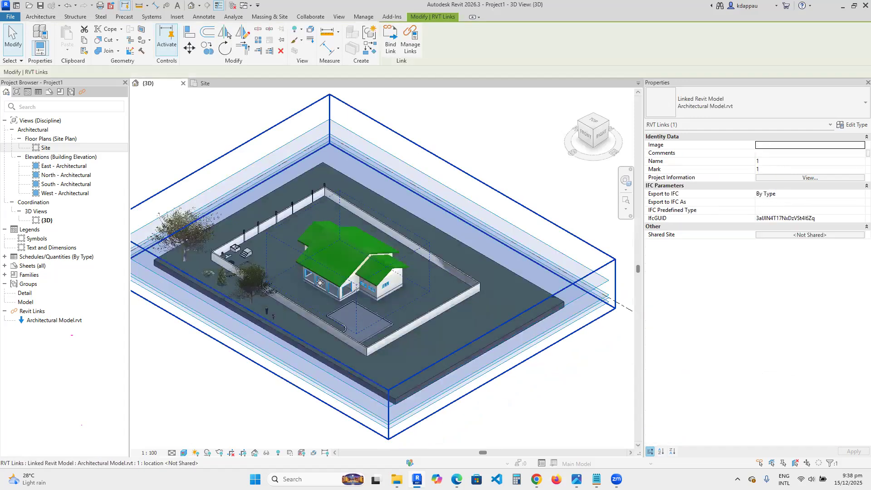
key(Escape)
click(379, 267)
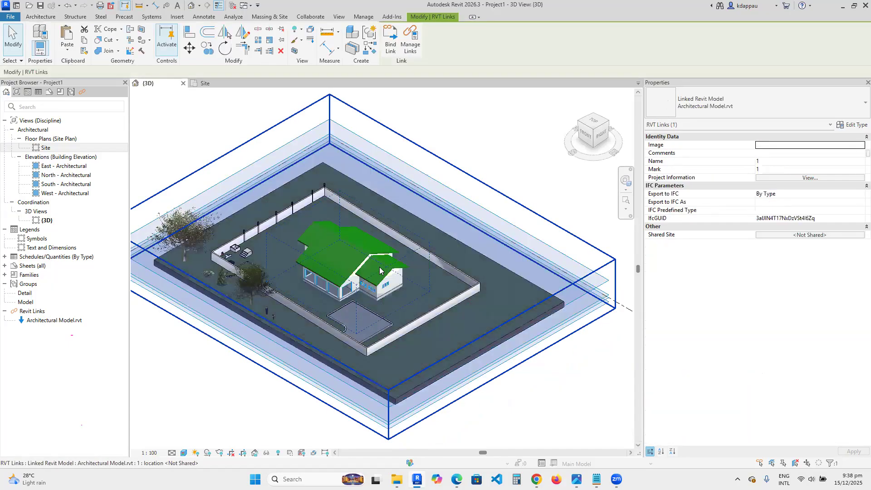
key(c)
key(o)
click(334, 268)
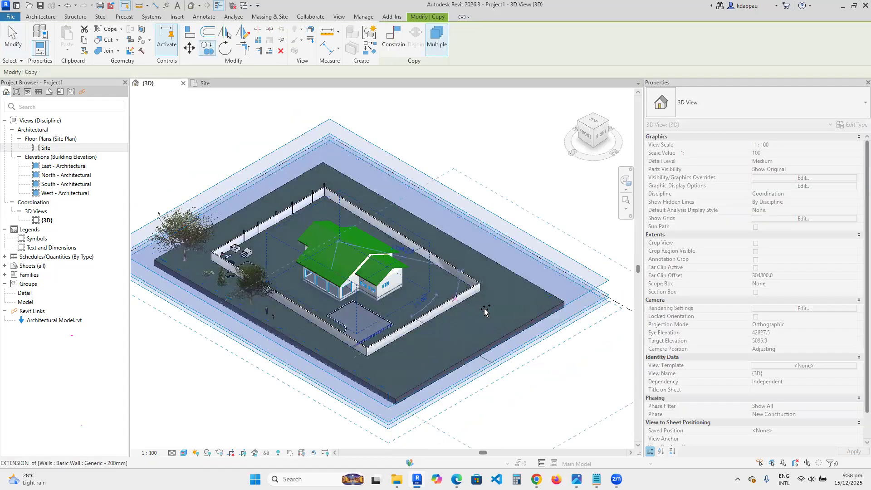
click(488, 311)
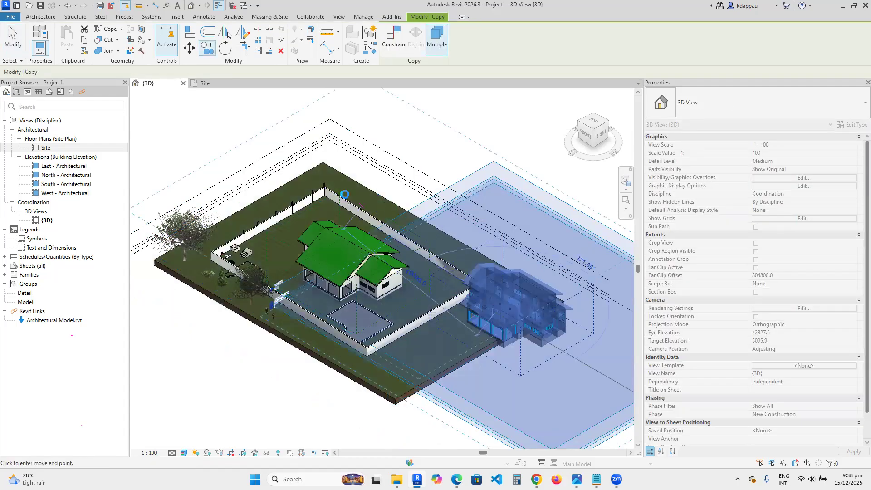
click(236, 241)
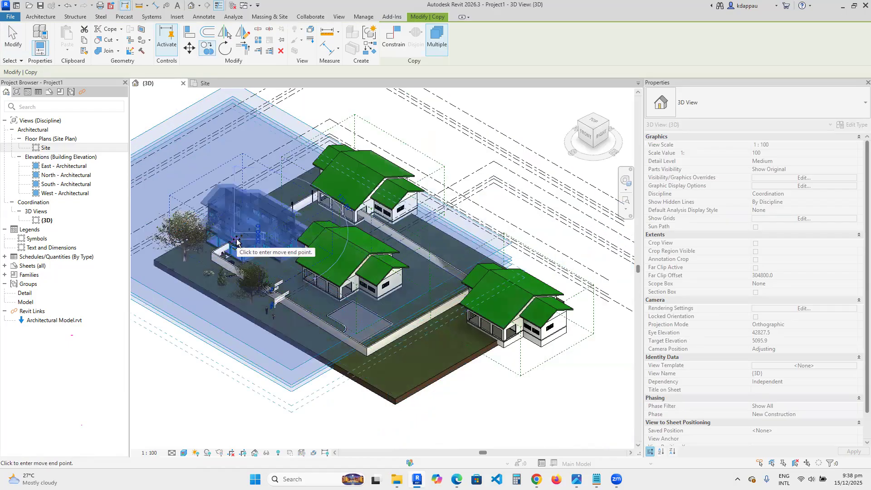
click(237, 241)
key(Escape)
key(Escape)
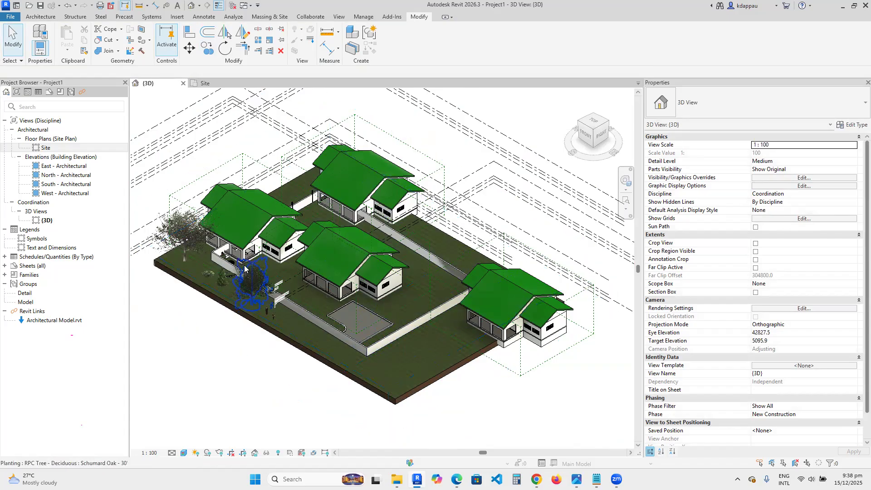
- Examine the copied linked houses in the 3D view, selecting the Architectural Model link in the project browser
scroll(223, 250, up, 3)
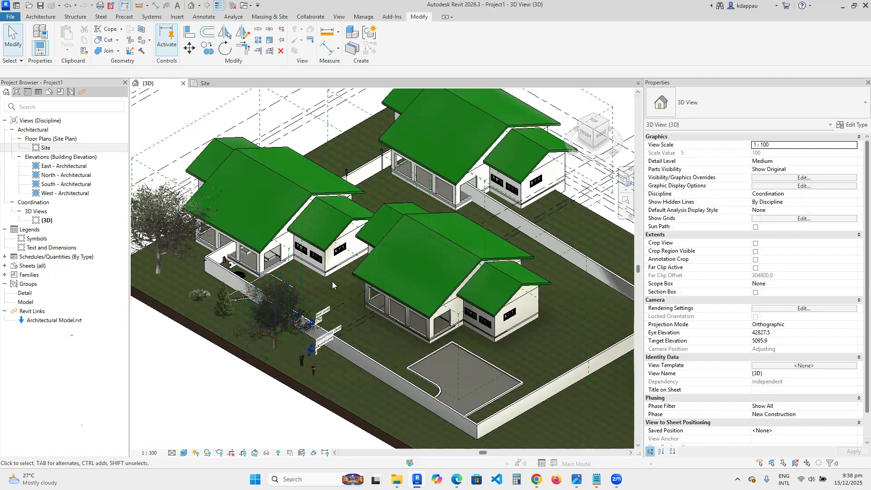
click(57, 322)
click(56, 323)
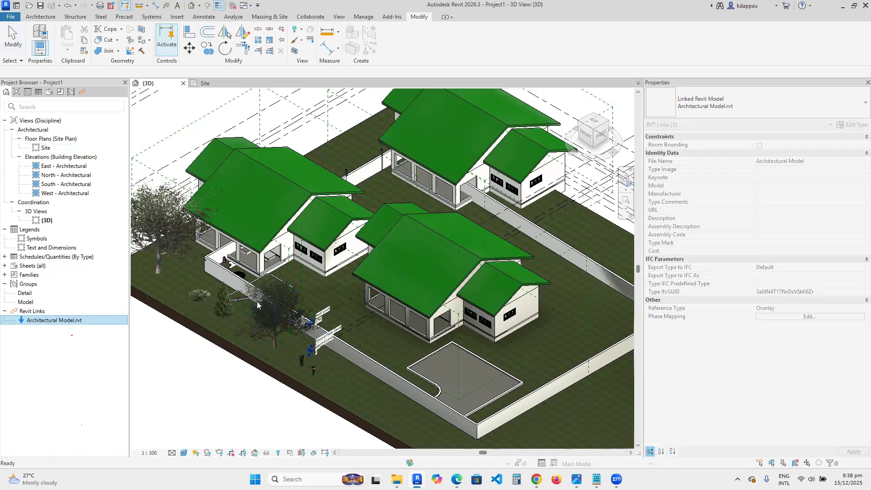
scroll(297, 247, down, 4)
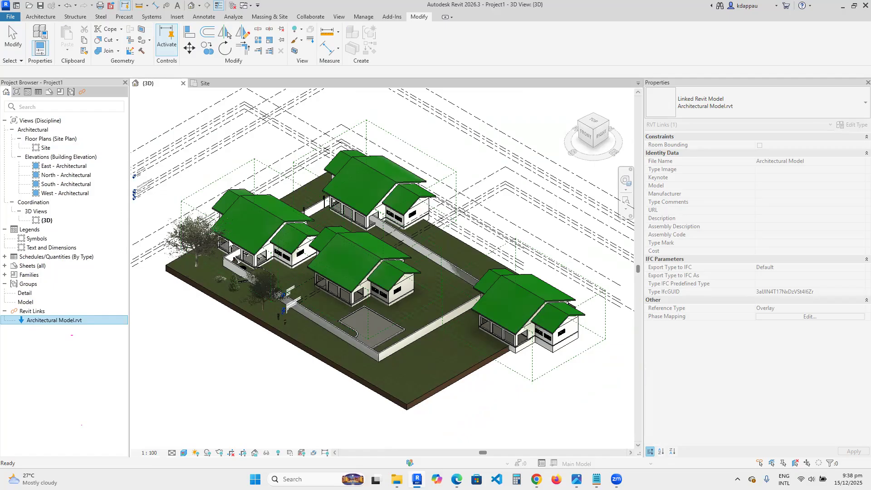
scroll(224, 213, up, 3)
scroll(347, 293, down, 3)
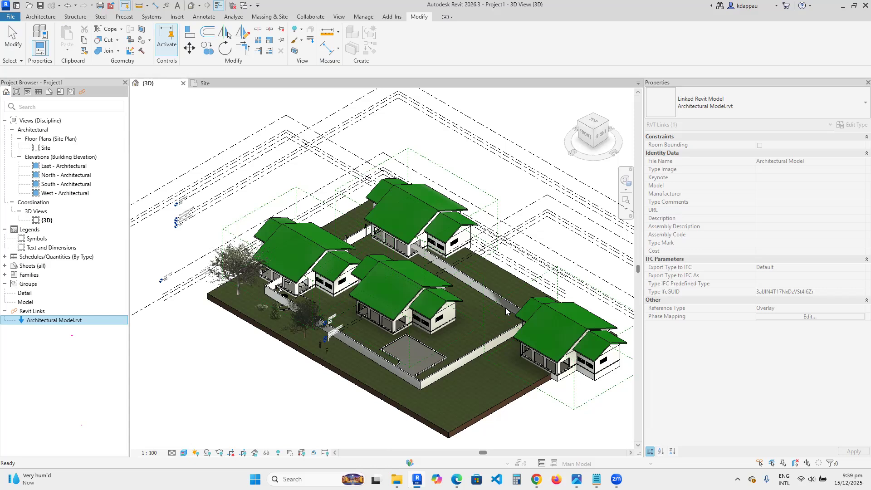
scroll(424, 323, down, 3)
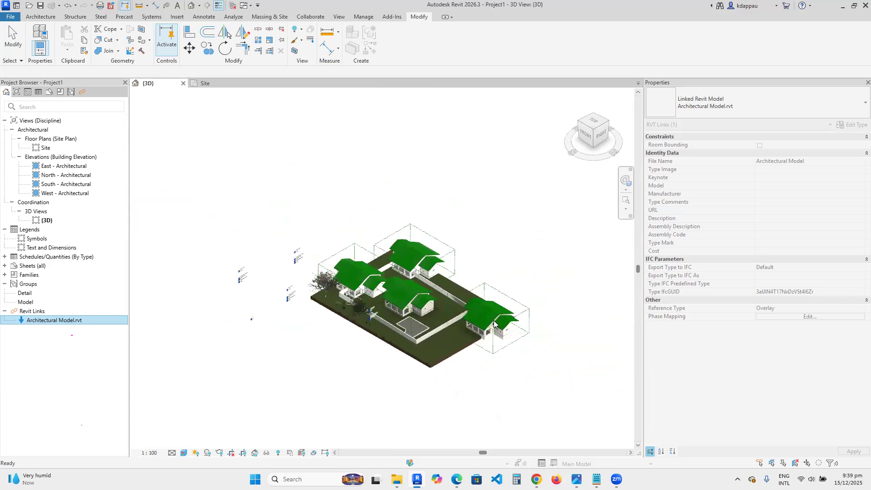
scroll(353, 278, up, 5)
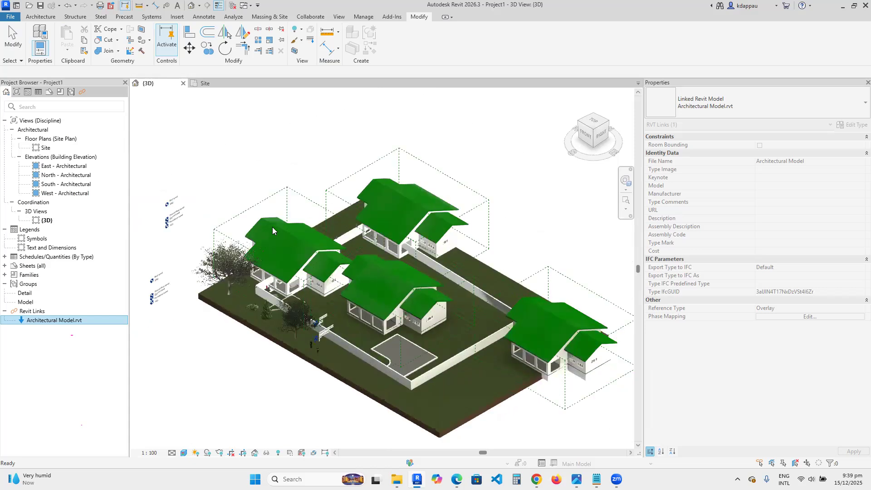
- Select one linked house copy in the 3D view and open the Site floor plan to review the layout
key(Escape)
click(264, 224)
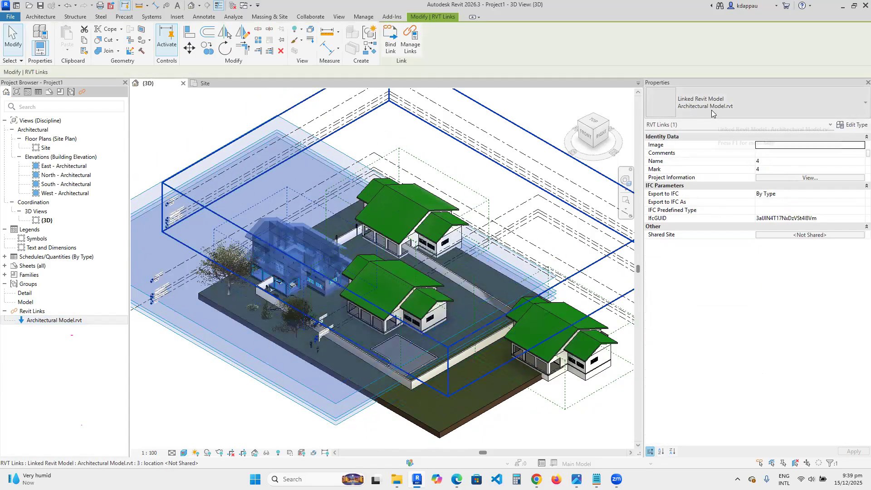
scroll(381, 272, down, 3)
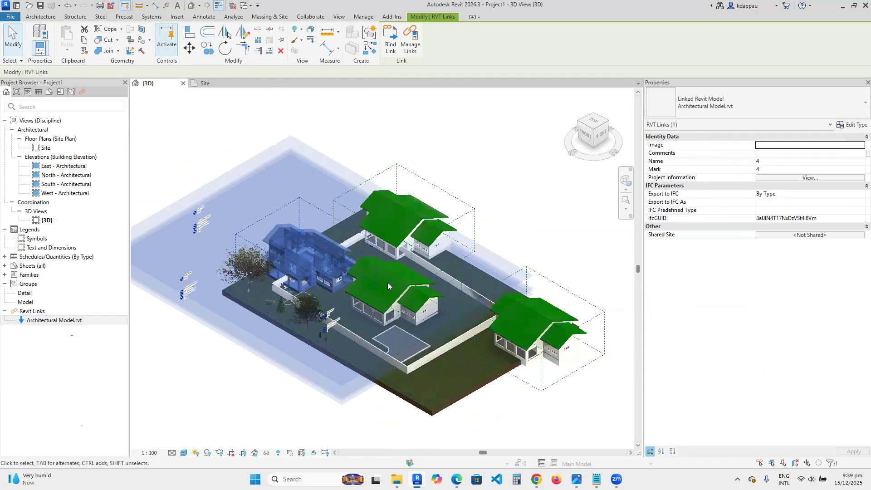
scroll(385, 307, up, 3)
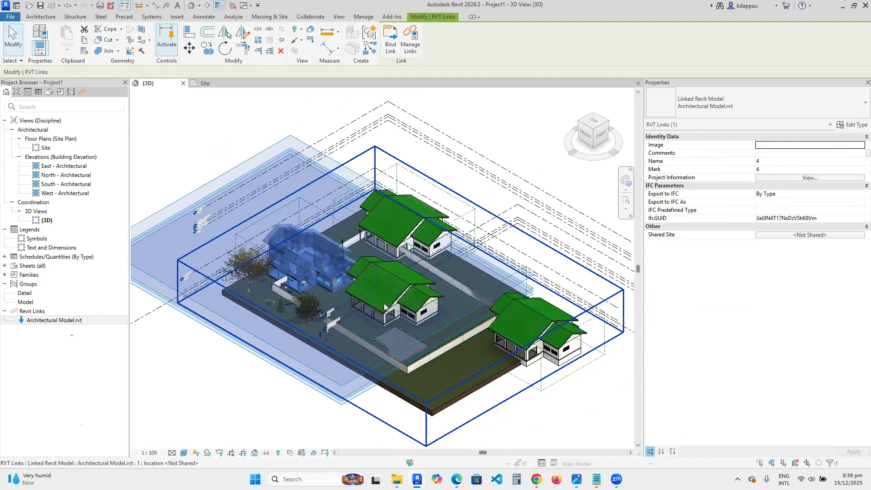
double_click(45, 148)
scroll(363, 272, down, 5)
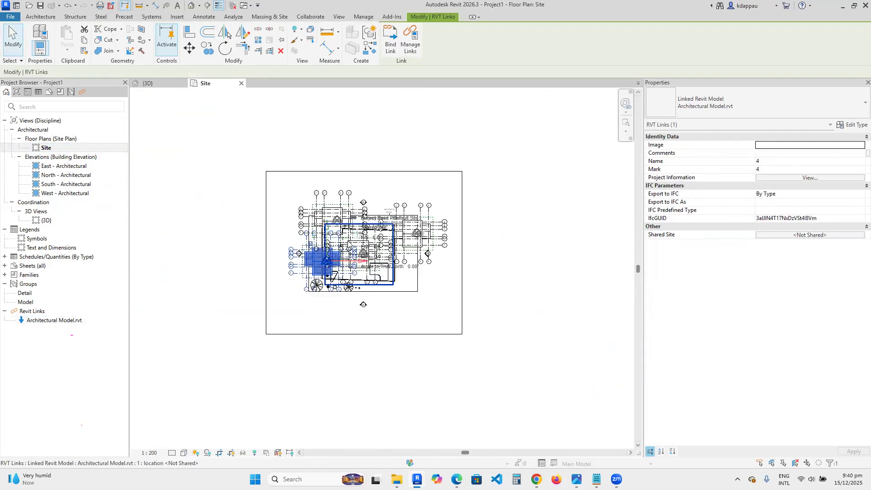
key(Escape)
scroll(315, 223, up, 3)
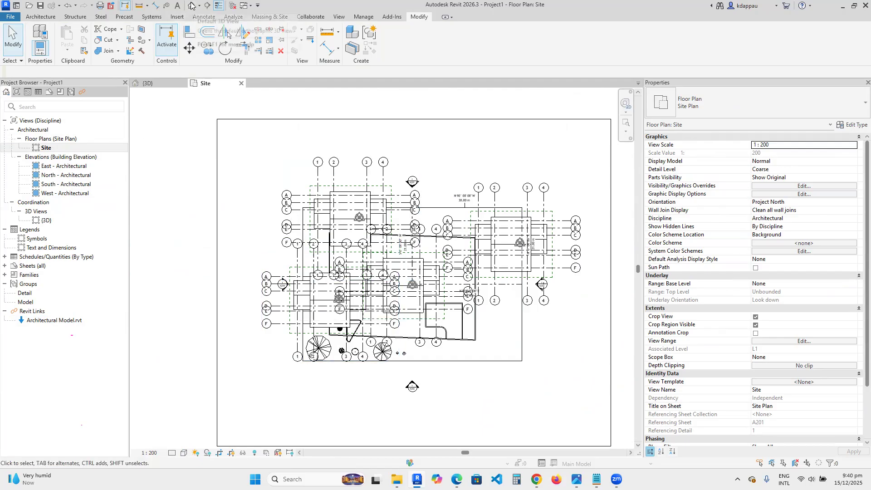
- Return to the Site floor plan and switch its visual style to Shaded
click(192, 5)
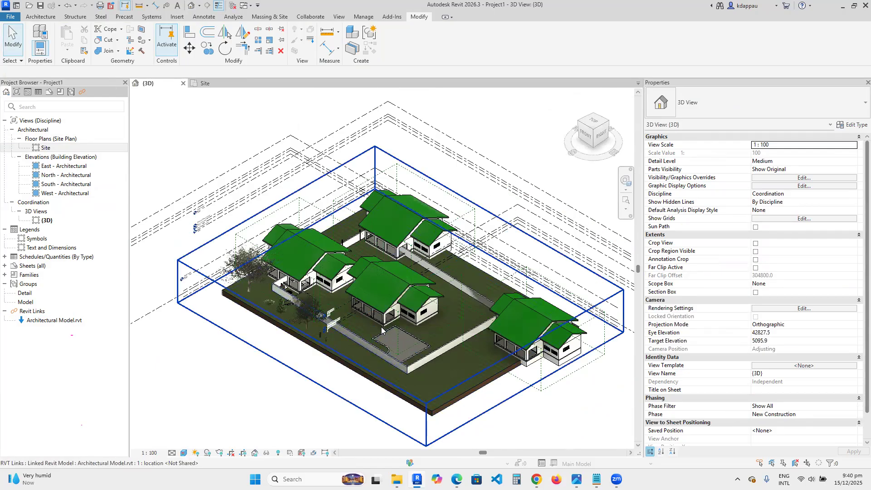
scroll(374, 338, up, 3)
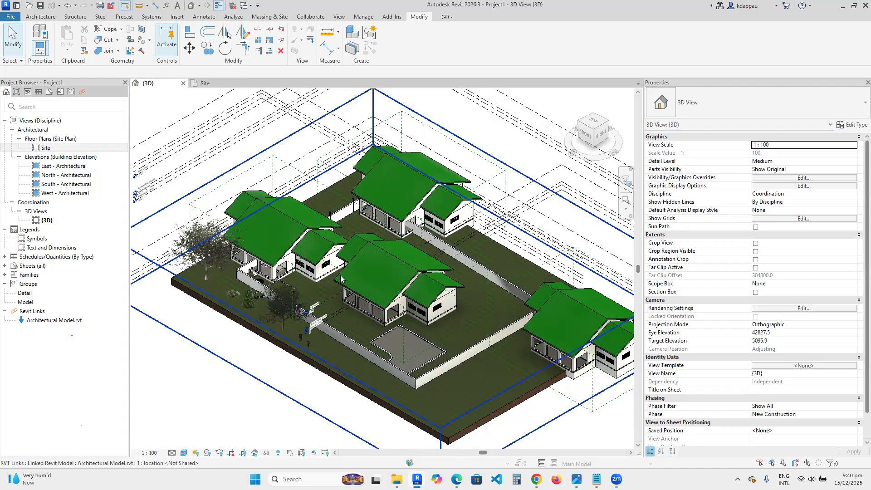
double_click(46, 148)
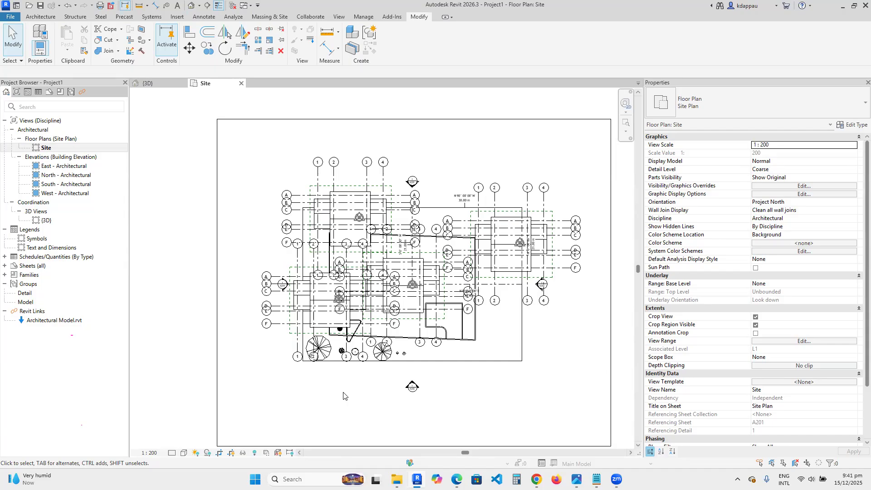
click(183, 453)
click(200, 416)
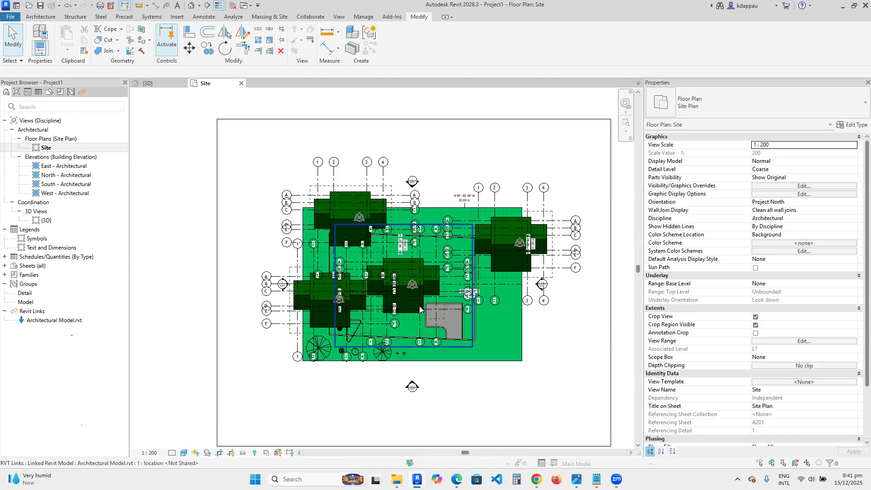
- Move the upper-left linked house slightly to the left and nudge it into position
scroll(371, 284, down, 1)
scroll(372, 281, up, 5)
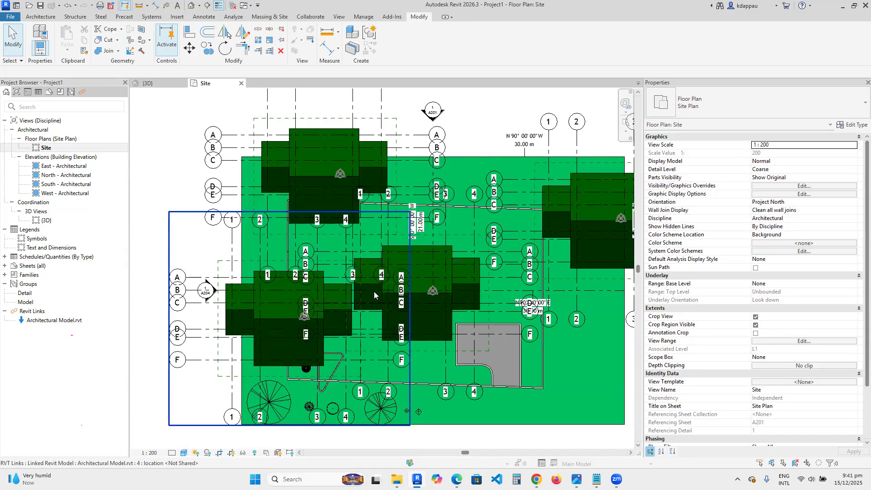
scroll(374, 291, down, 4)
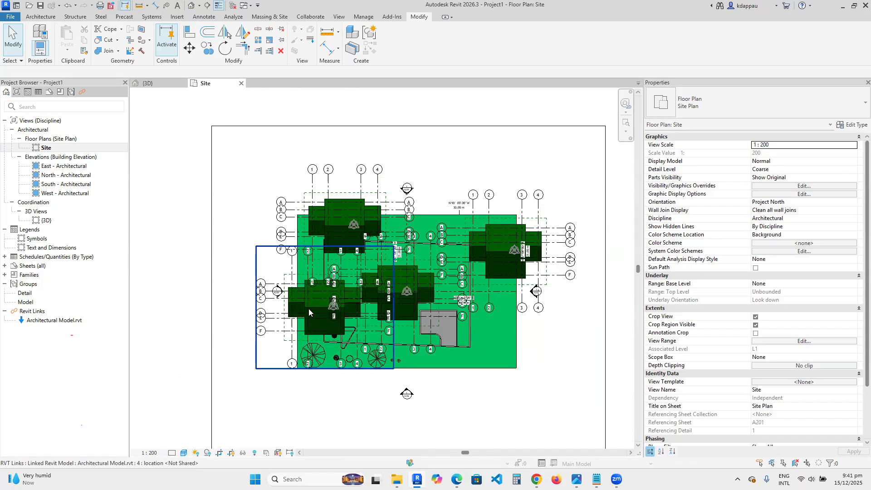
click(309, 308)
click(325, 230)
drag(309, 226, 275, 223)
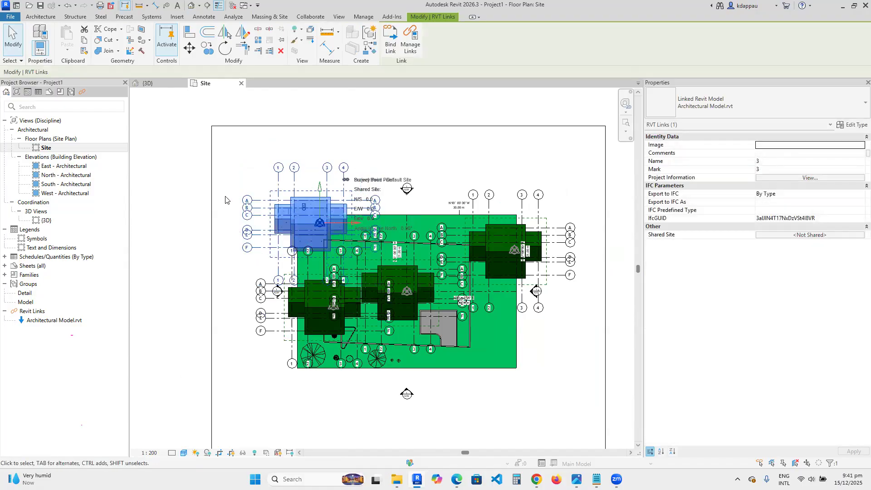
key(Right)
key(Right)
key(Right)
key(Right)
key(Right)
key(Right)
key(Right)
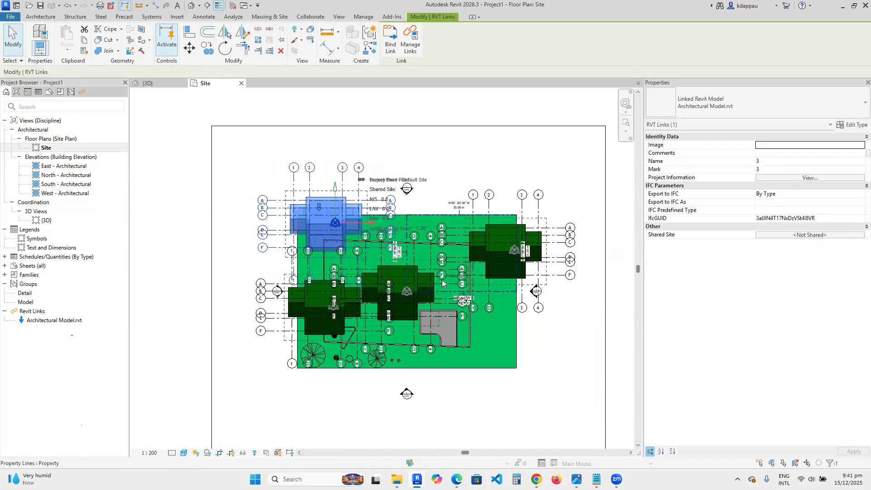
- Select the central linked house and nudge it down and to the right toward the lower-right of the site
click(467, 290)
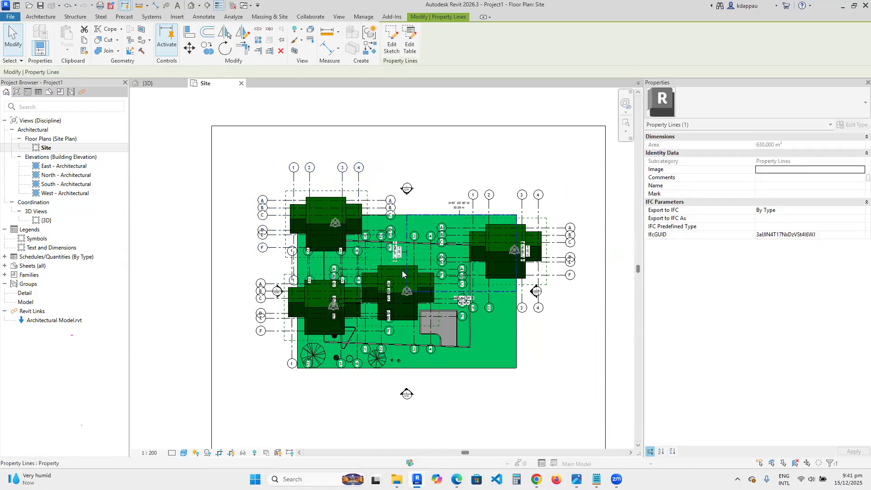
click(408, 306)
key(Down)
key(Down)
key(Down)
key(Down)
key(Down)
key(Down)
key(Down)
key(Right)
key(Right)
key(Right)
key(Right)
key(Right)
key(Right)
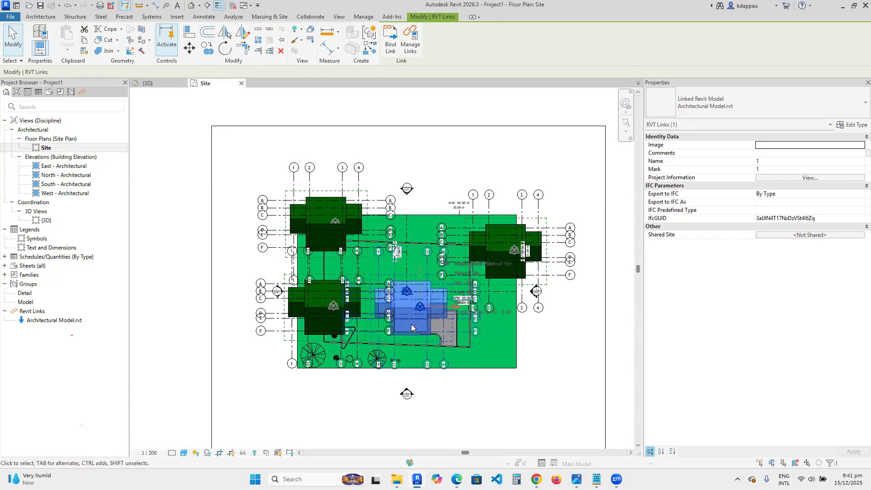
scroll(411, 324, up, 3)
key(Down)
key(Right)
key(Right)
key(Right)
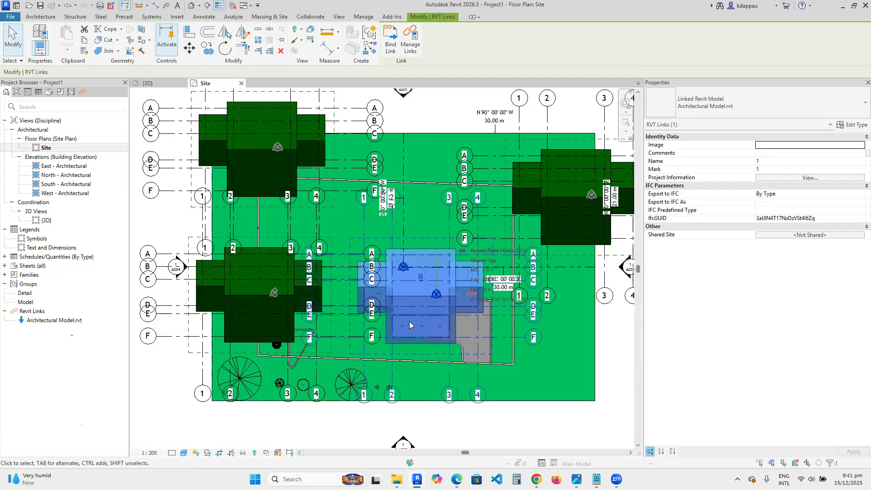
- Move the right-hand linked house up and left into the upper-right corner of the site
scroll(409, 321, down, 3)
click(508, 233)
drag(508, 236, 411, 197)
scroll(411, 197, up, 1)
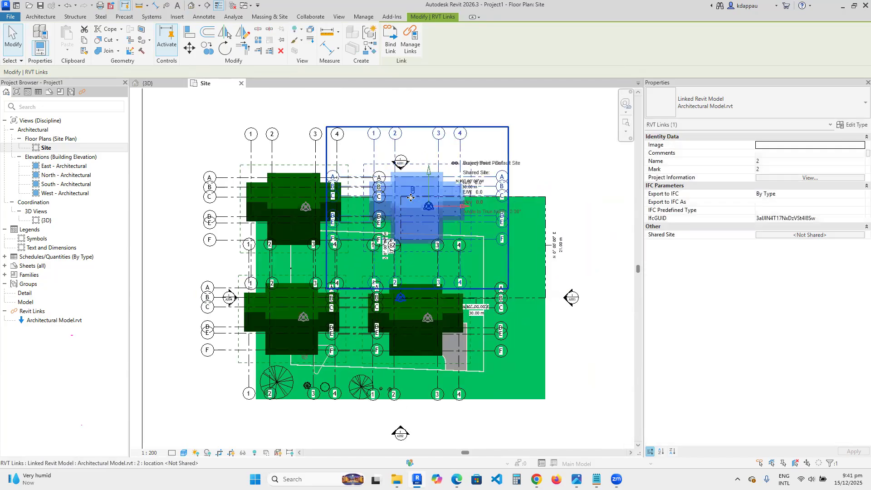
scroll(408, 196, up, 2)
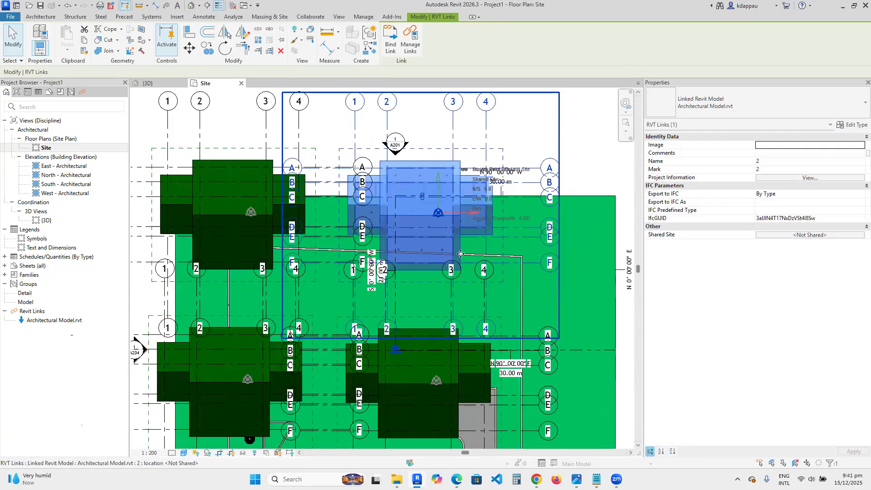
scroll(461, 254, down, 3)
key(Escape)
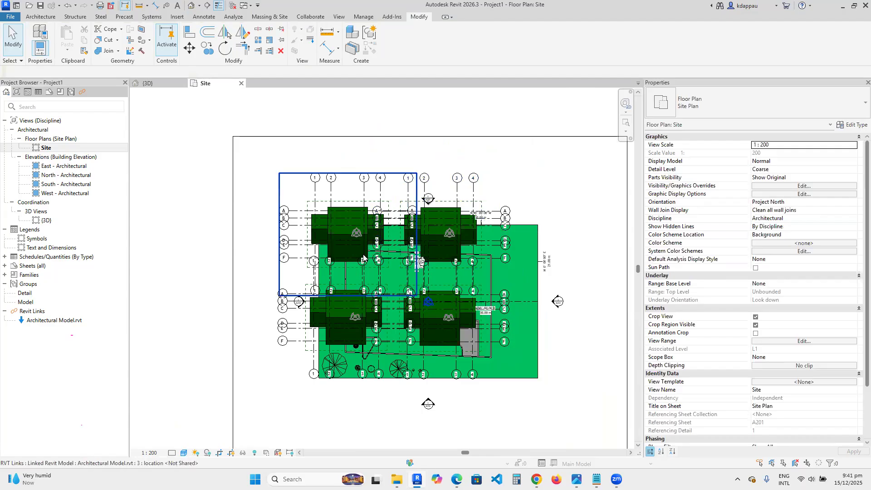
- Select all linked house instances in the view and nudge them together to the right and slightly down
scroll(417, 283, up, 2)
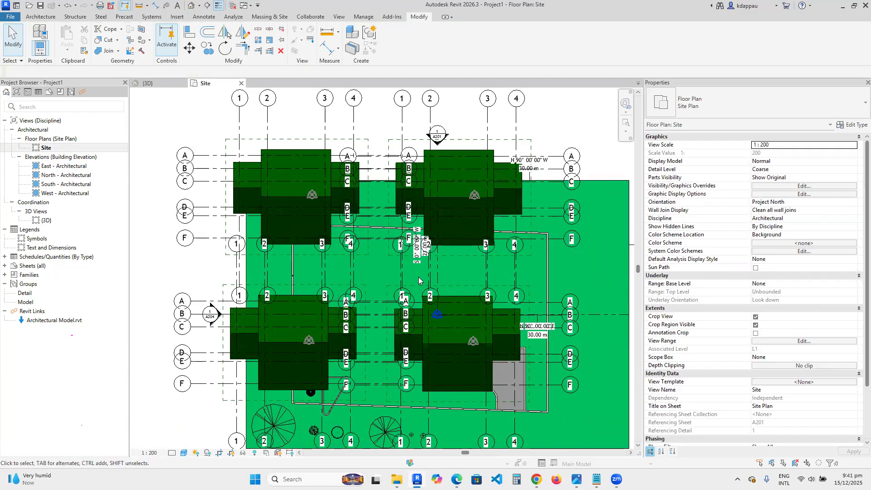
scroll(357, 274, down, 3)
scroll(355, 277, up, 2)
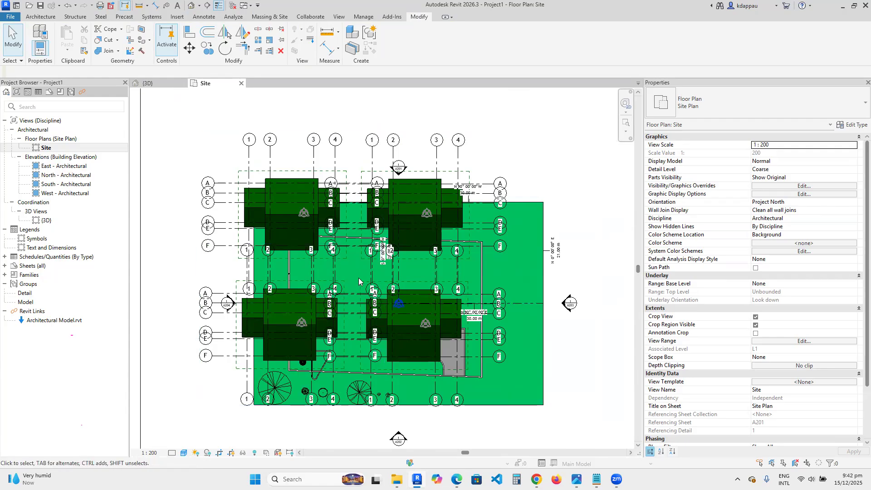
scroll(408, 270, down, 2)
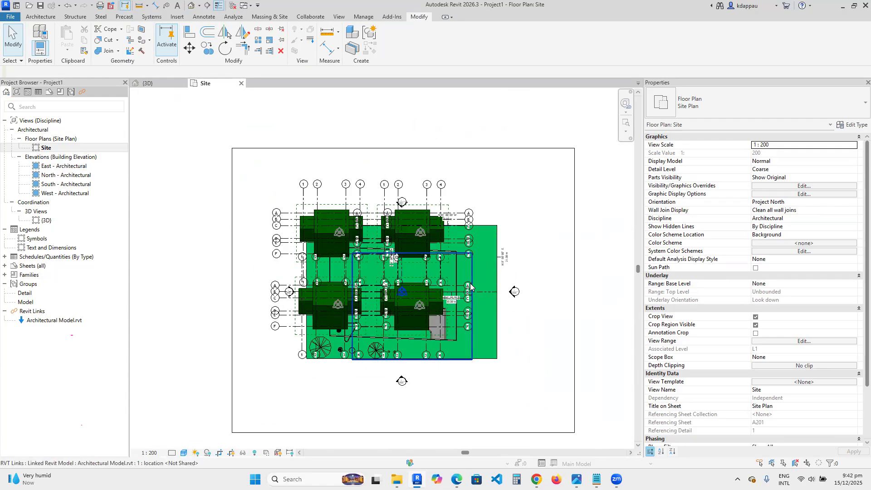
scroll(437, 254, up, 2)
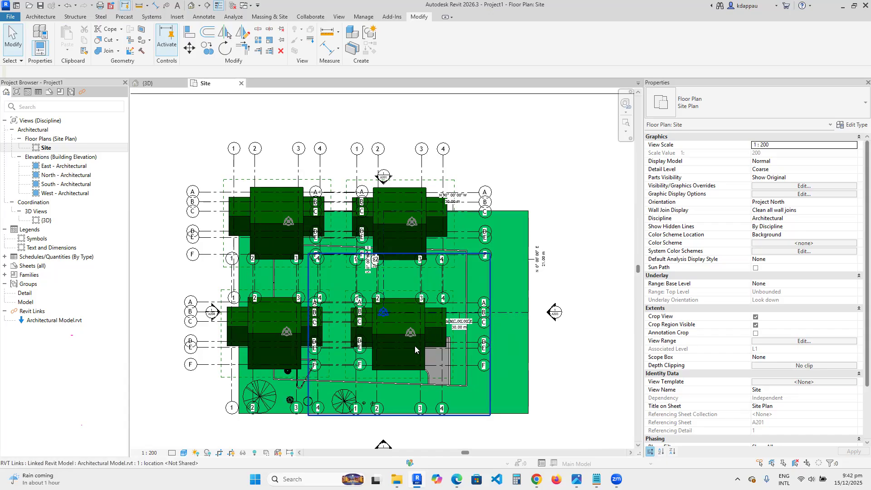
click(390, 219)
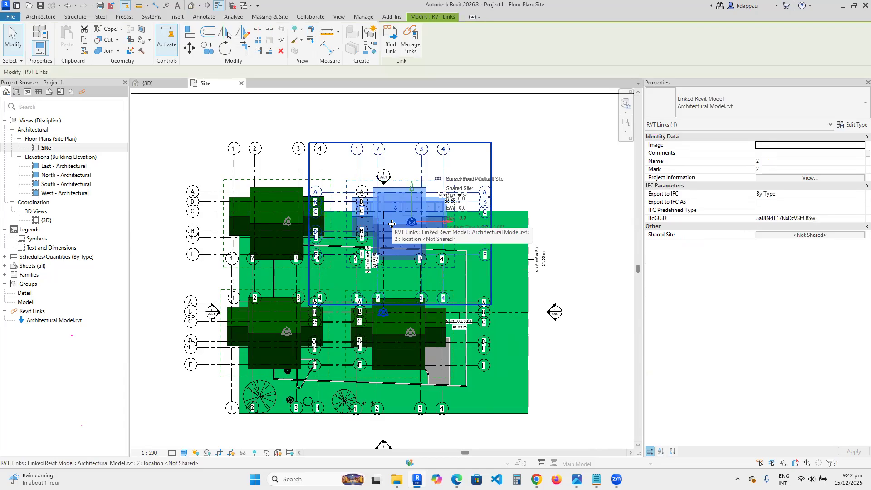
click(285, 235)
right_click(284, 237)
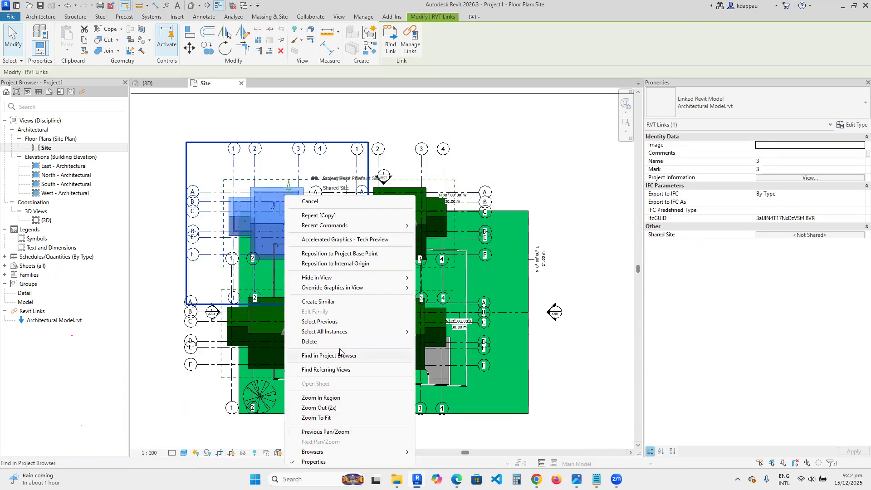
click(427, 333)
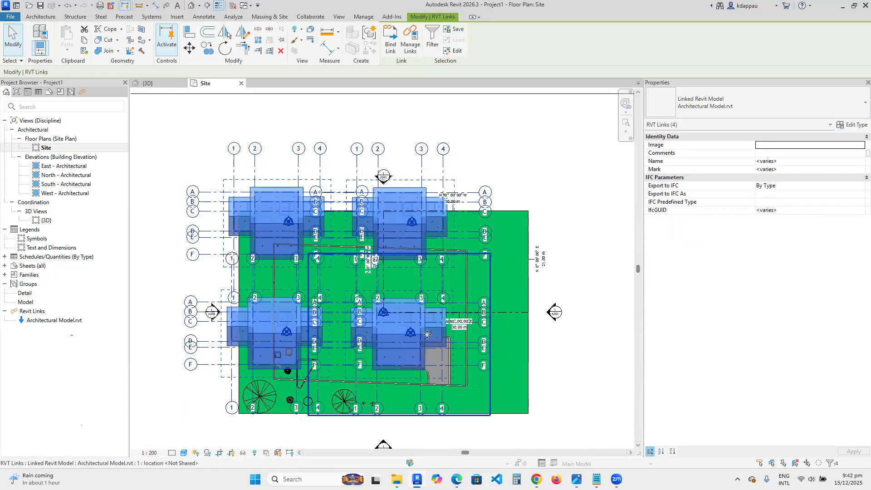
key(Right)
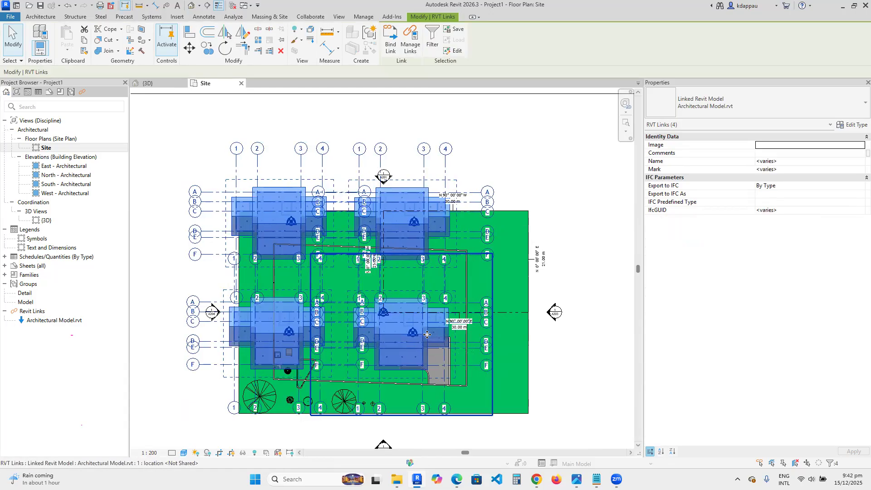
key(Right)
key(Right)
key(Right)
key(Right)
key(Right)
key(Right)
key(Right)
key(Right)
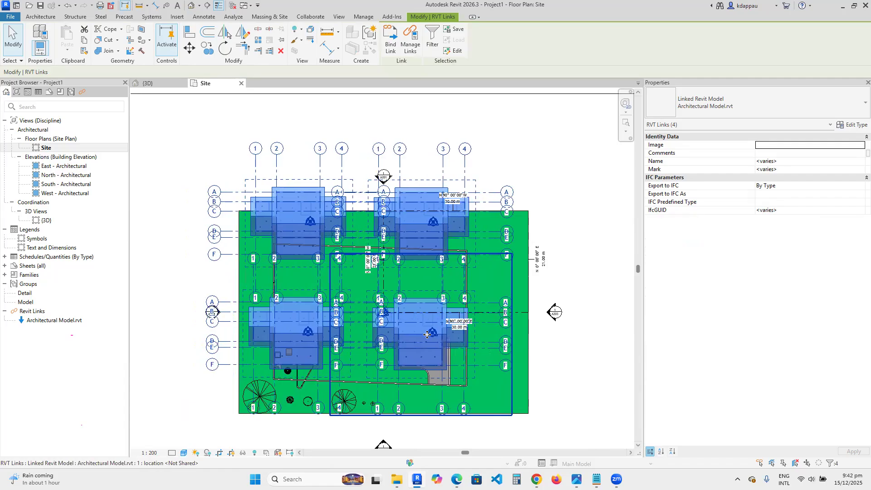
key(Right)
key(Right)
key(Right)
key(Right)
key(Down)
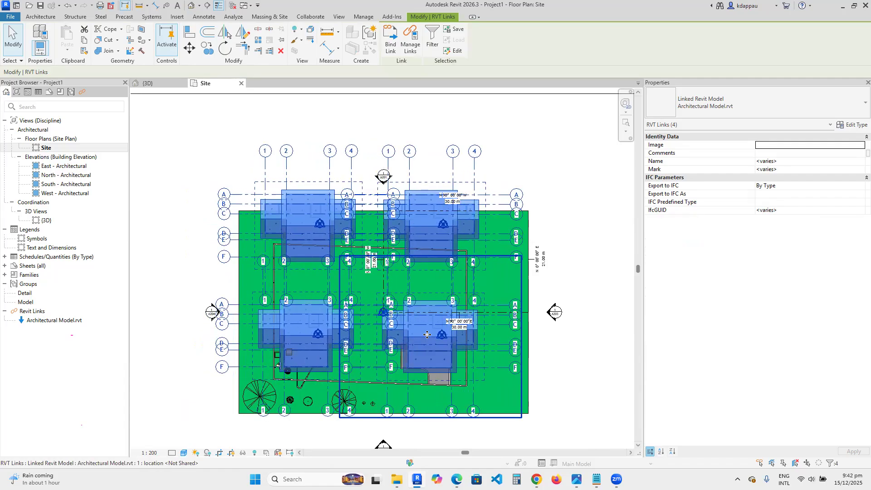
- Nudge the four selected linked houses further down and to the right until they sit centred on the toposolid, then deselect them
key(Down)
key(Down)
key(Down)
key(Down)
key(Down)
key(Down)
key(Down)
key(Down)
key(Down)
key(Down)
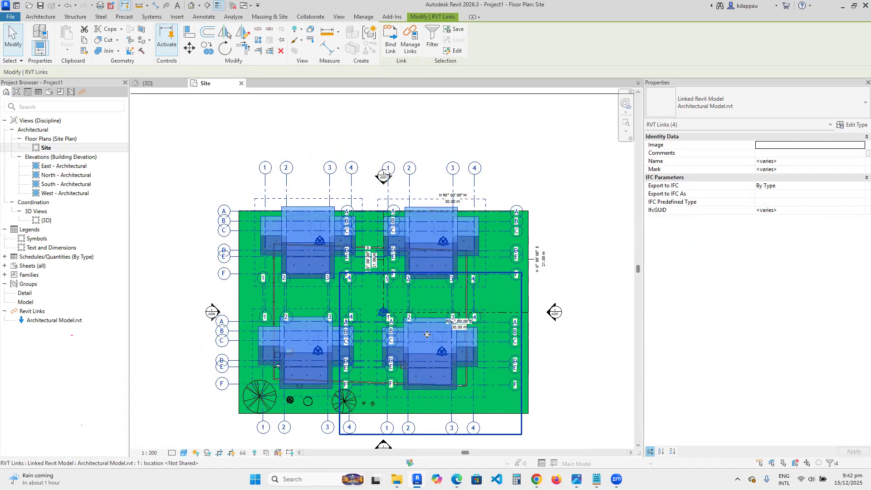
key(Down)
key(Right)
key(Right)
key(Down)
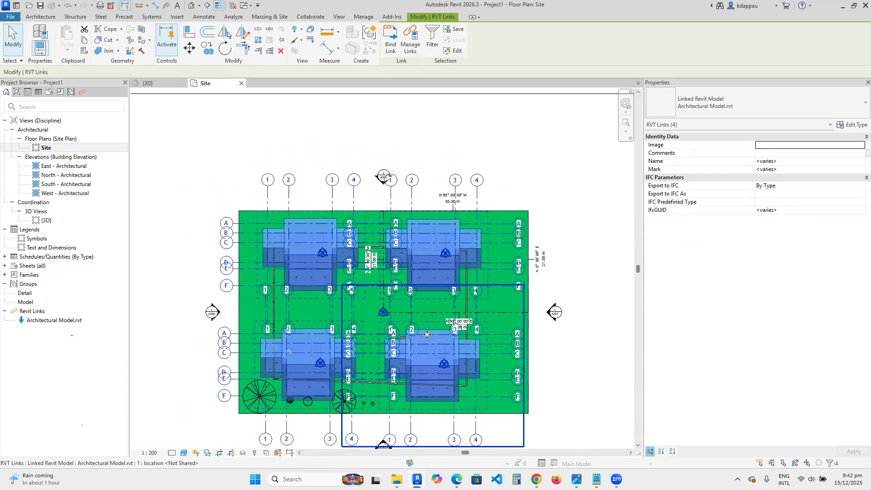
key(Right)
key(Right)
key(Right)
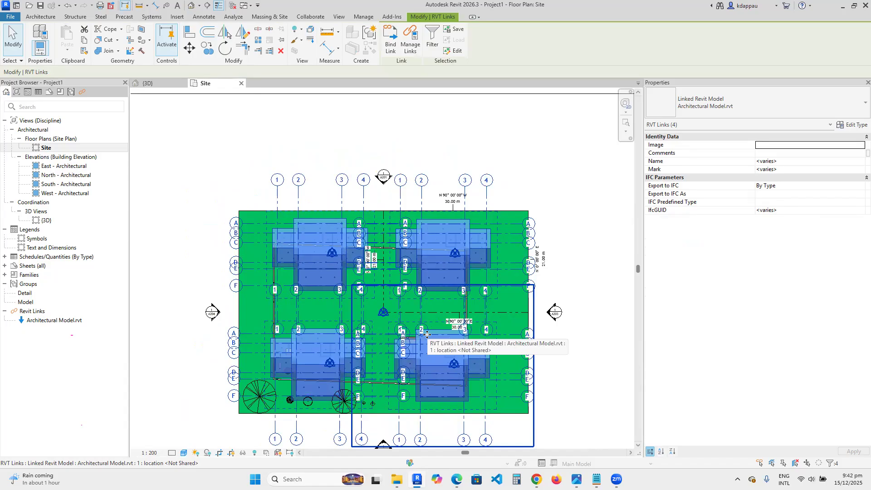
click(376, 146)
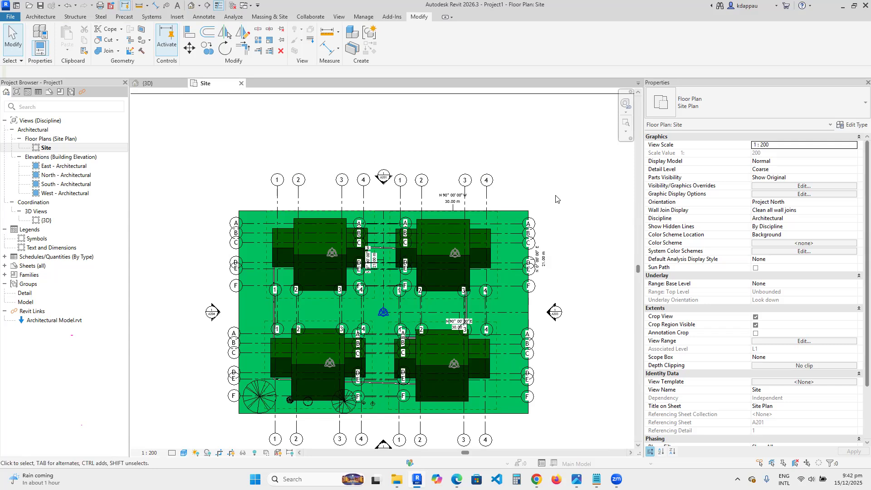
scroll(285, 287, down, 1)
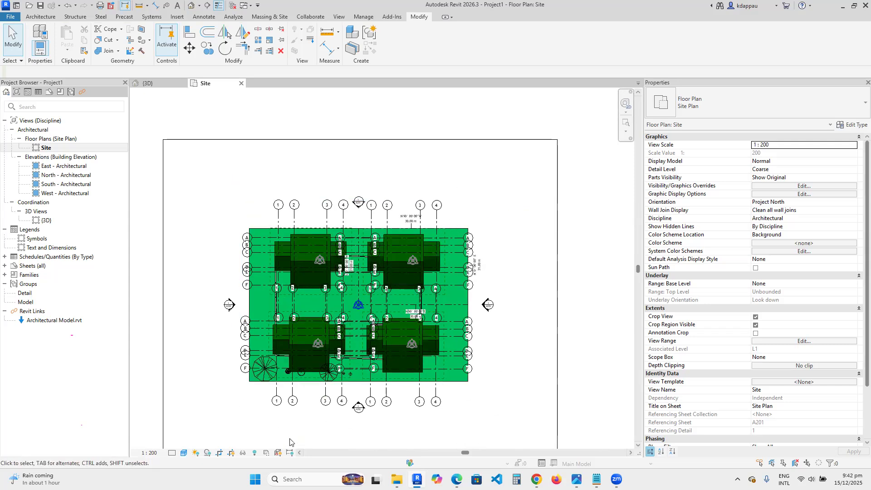
scroll(262, 410, down, 1)
scroll(263, 409, up, 1)
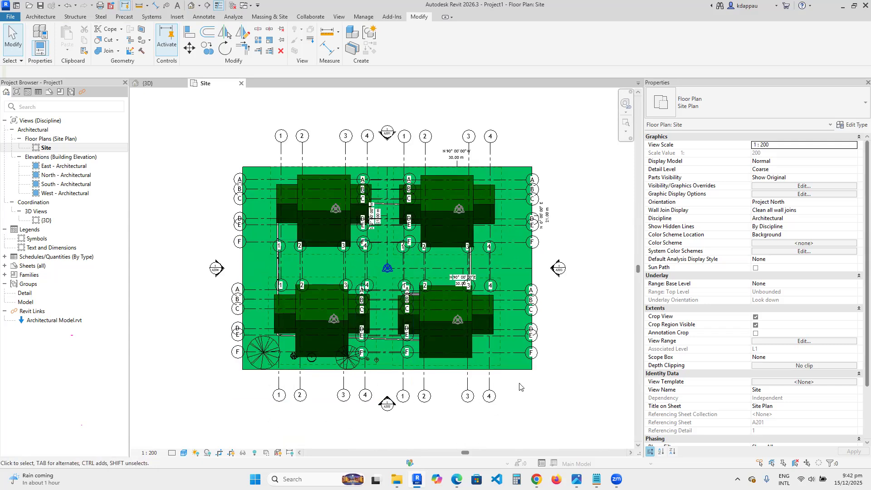
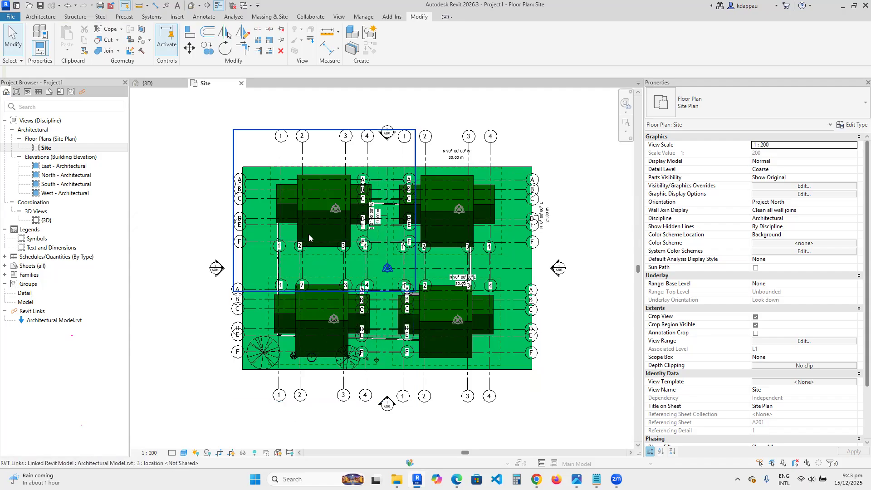
- Open the South - Architectural elevation from its marker on the site plan
scroll(310, 217, up, 3)
scroll(312, 279, down, 5)
scroll(338, 277, up, 2)
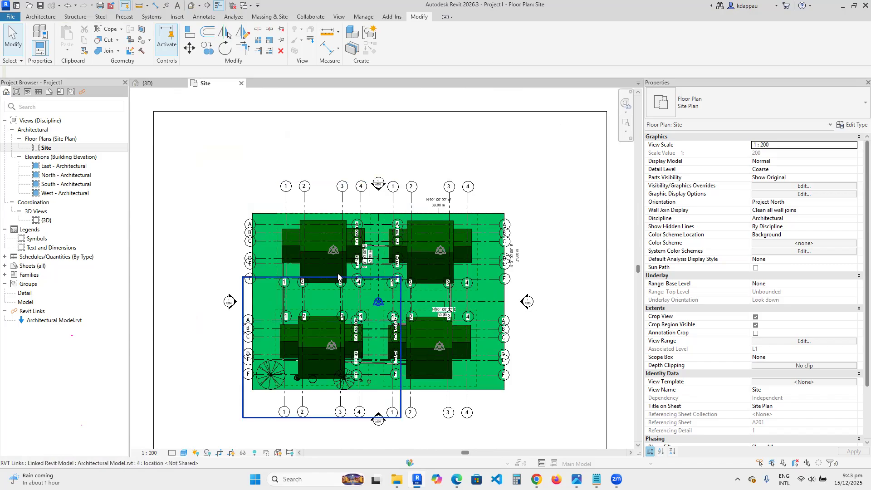
scroll(338, 276, up, 2)
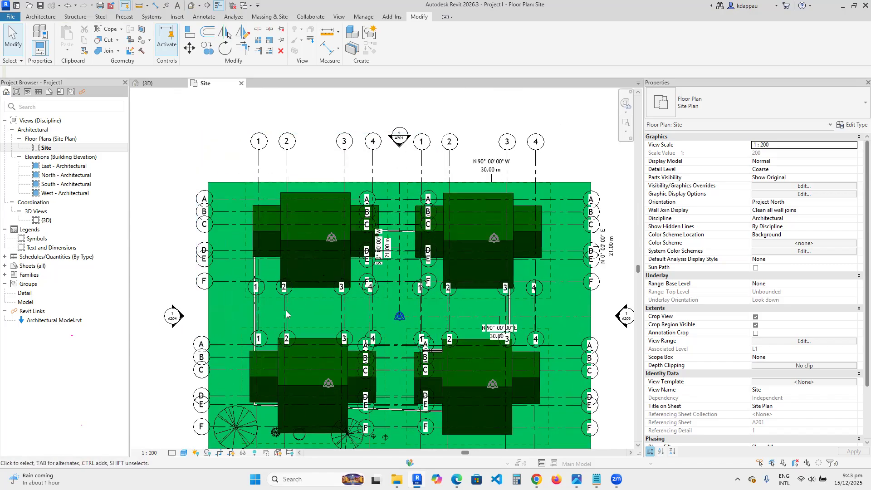
scroll(217, 310, down, 1)
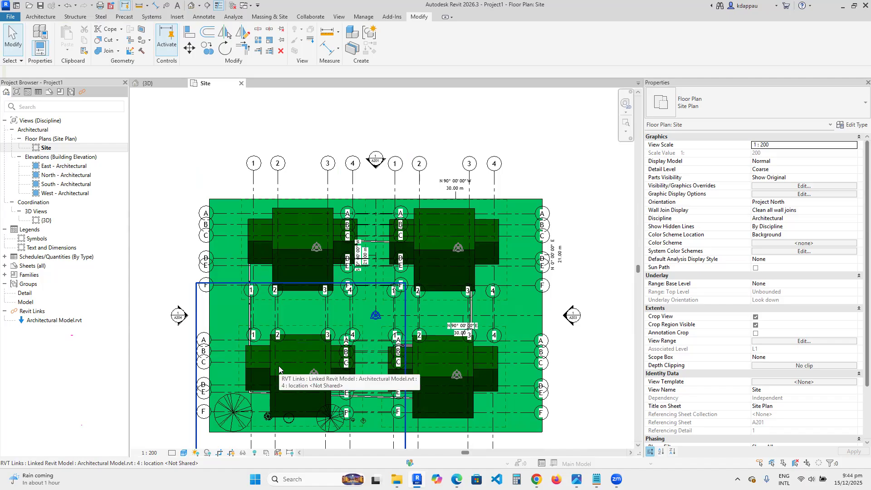
scroll(389, 262, down, 3)
scroll(399, 371, up, 5)
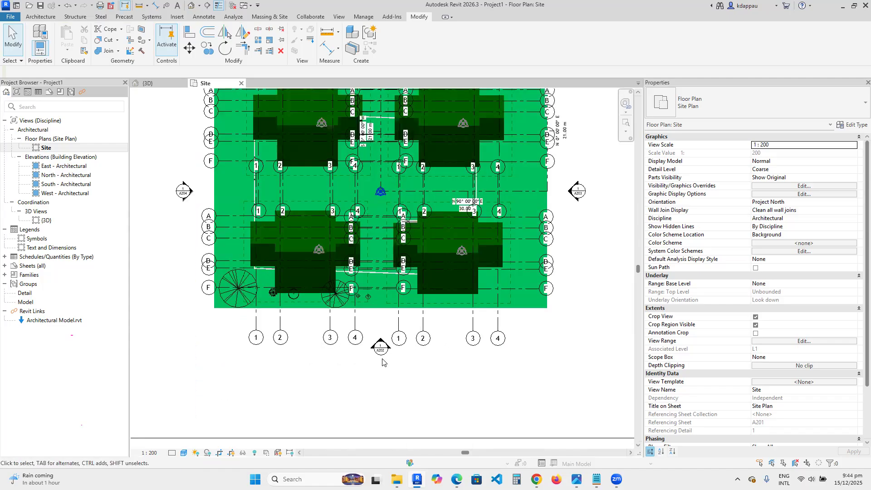
double_click(382, 335)
scroll(359, 352, up, 3)
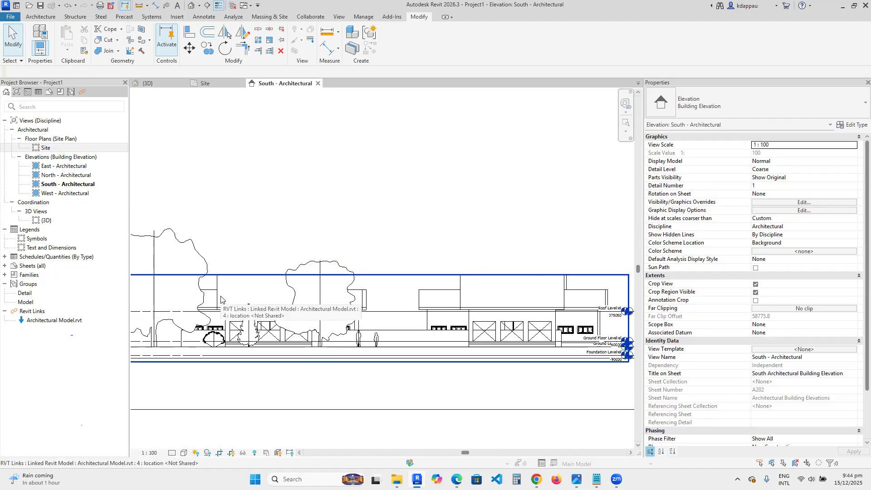
scroll(224, 308, down, 2)
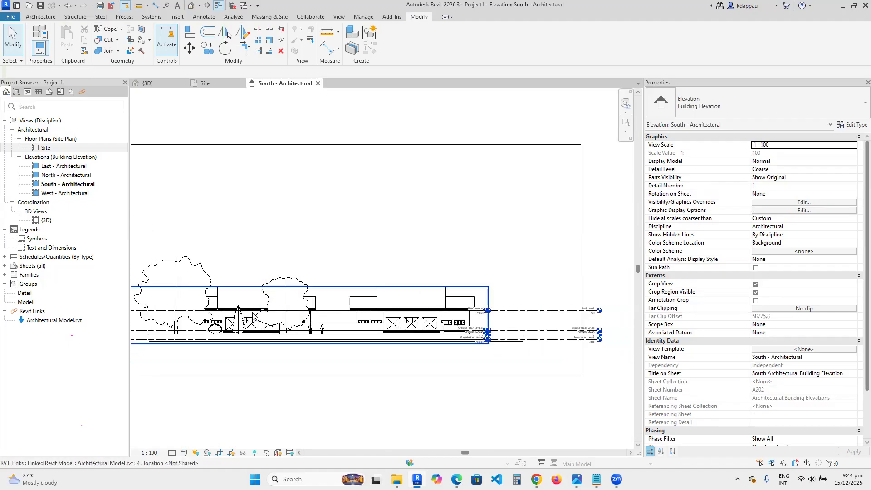
- Select one linked architectural model instance in the South elevation and nudge it upward several increments
click(409, 316)
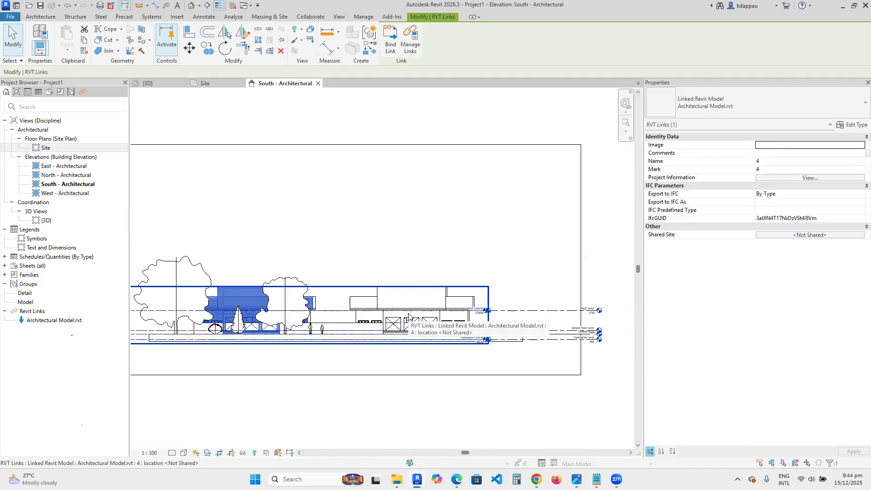
key(Escape)
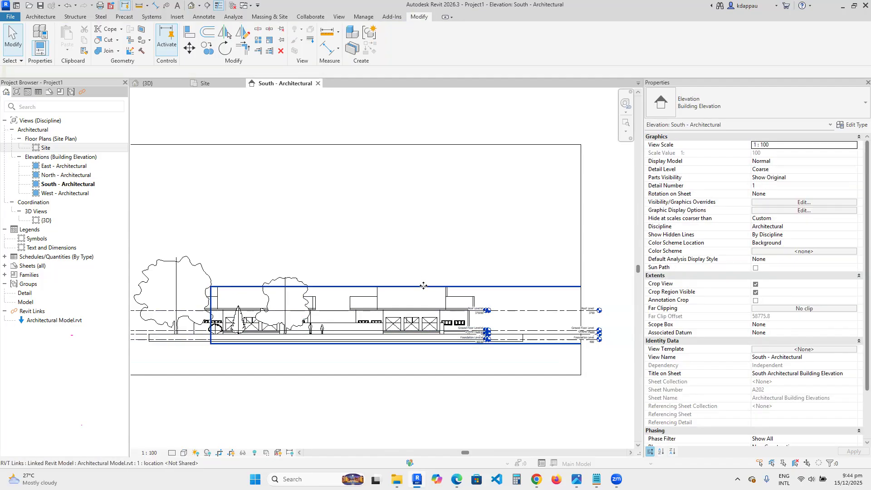
click(424, 284)
key(Up)
key(Up)
key(Up)
key(Up)
key(Up)
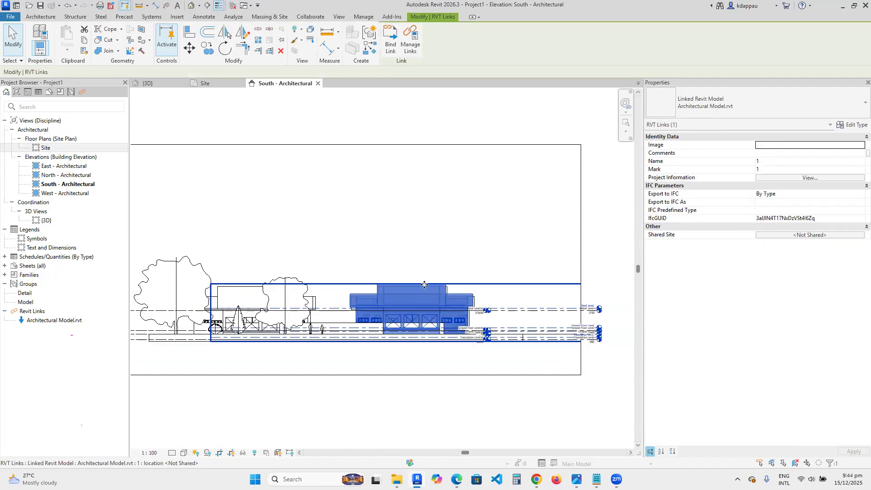
key(Up)
key(Up)
key(Up)
key(Up)
key(Up)
key(Up)
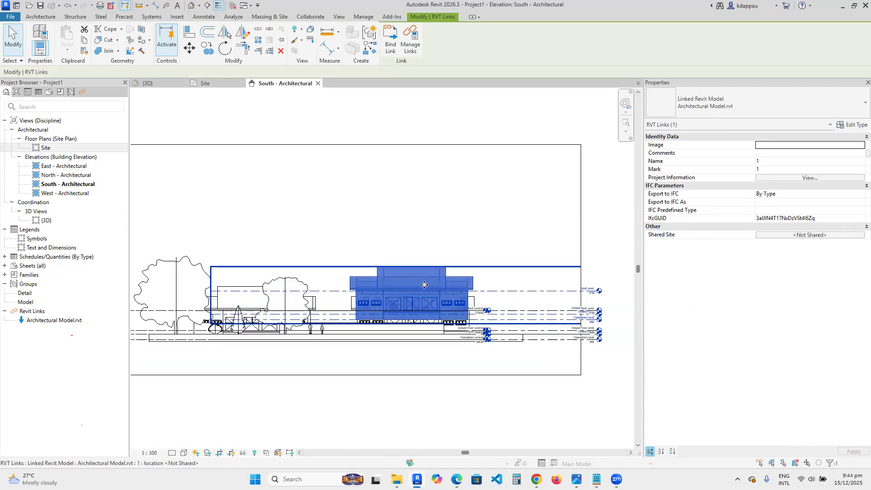
key(Up)
key(Up)
key(Up)
key(Up)
key(Up)
key(Up)
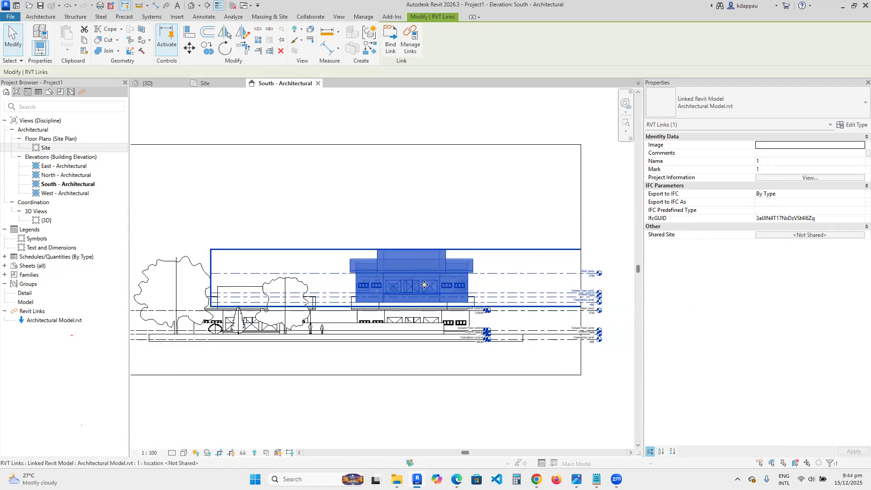
key(Up)
key(Up)
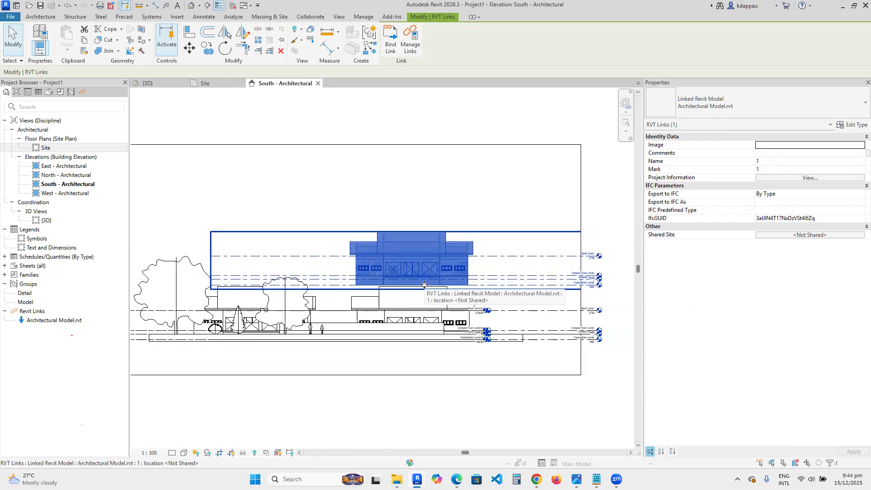
- Nudge the selected linked model back down several increments, then deselect it
key(Down)
key(Down)
key(Down)
key(Down)
key(Down)
key(Down)
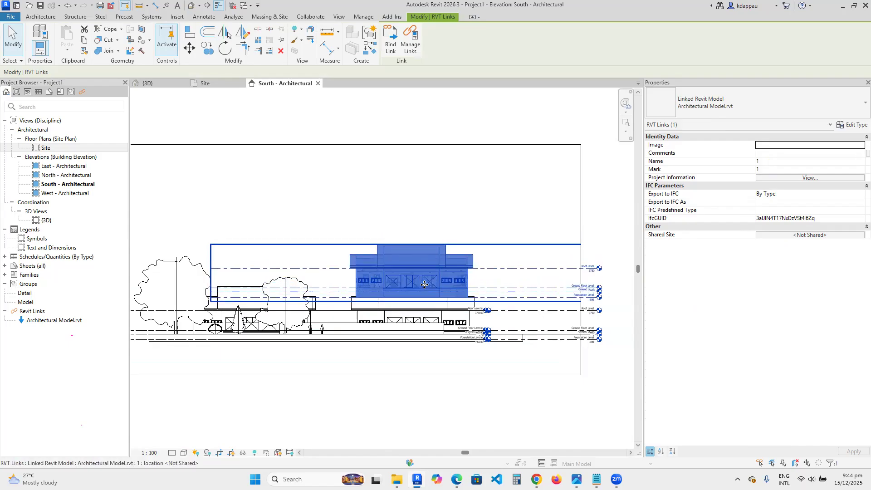
key(Down)
key(Down)
key(Down)
key(Down)
key(Down)
key(Down)
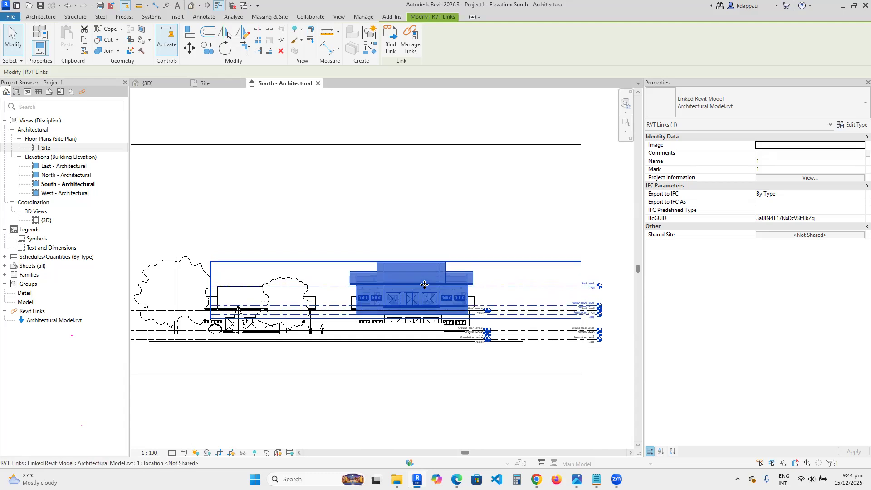
key(Down)
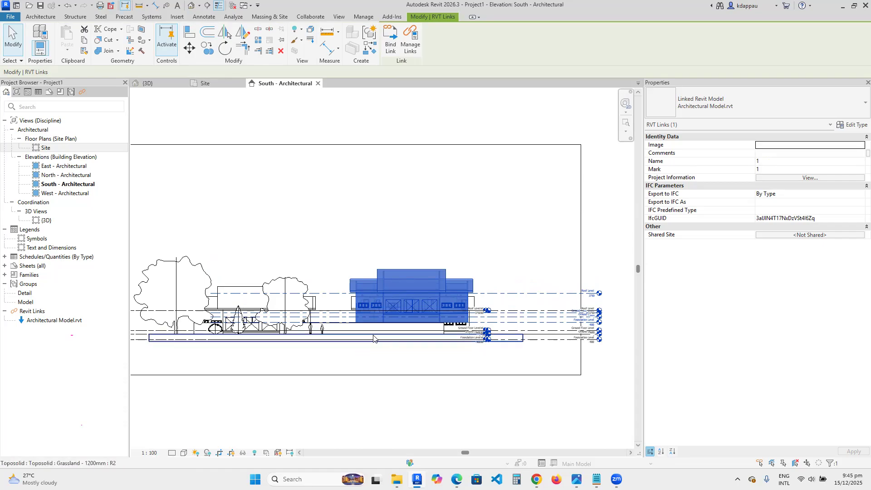
scroll(342, 230, down, 2)
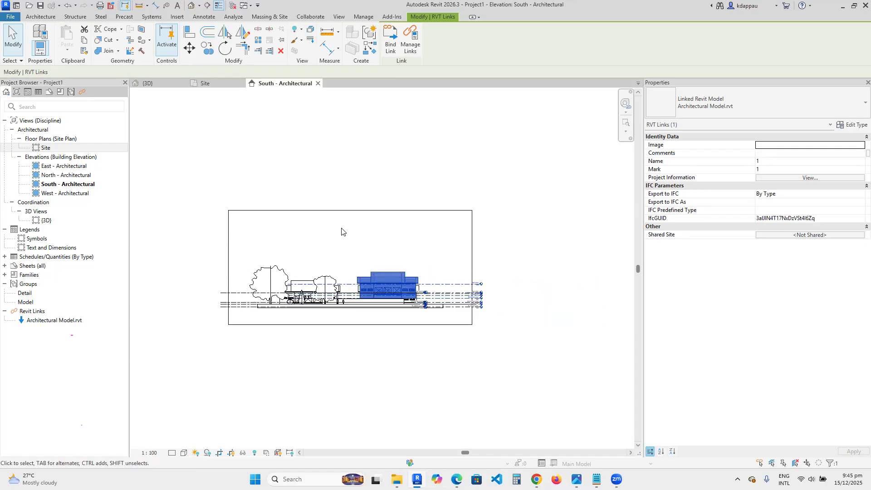
click(342, 232)
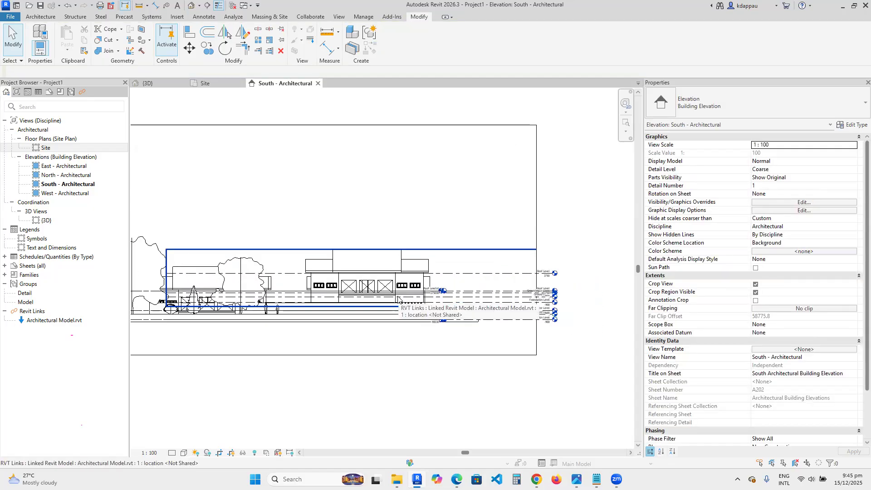
- Open the default 3D view and inspect the linked houses on the site from several zoom levels
scroll(409, 299, up, 2)
scroll(329, 313, up, 2)
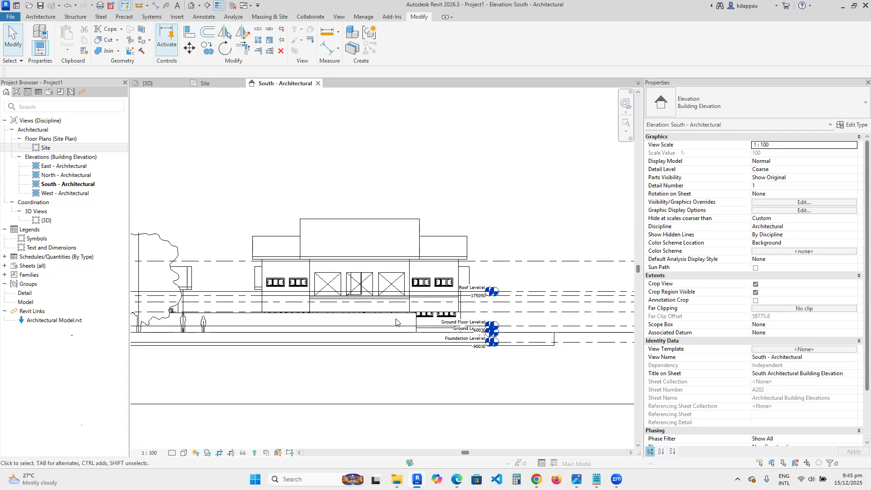
scroll(398, 322, down, 2)
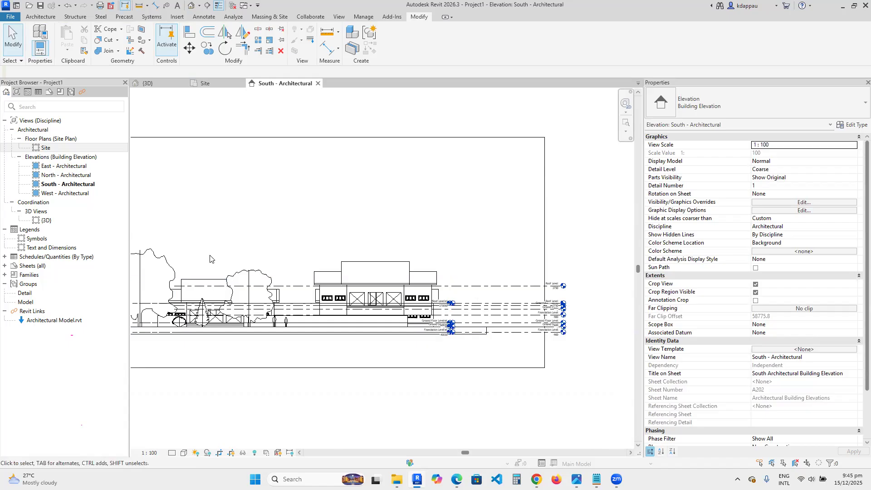
click(190, 6)
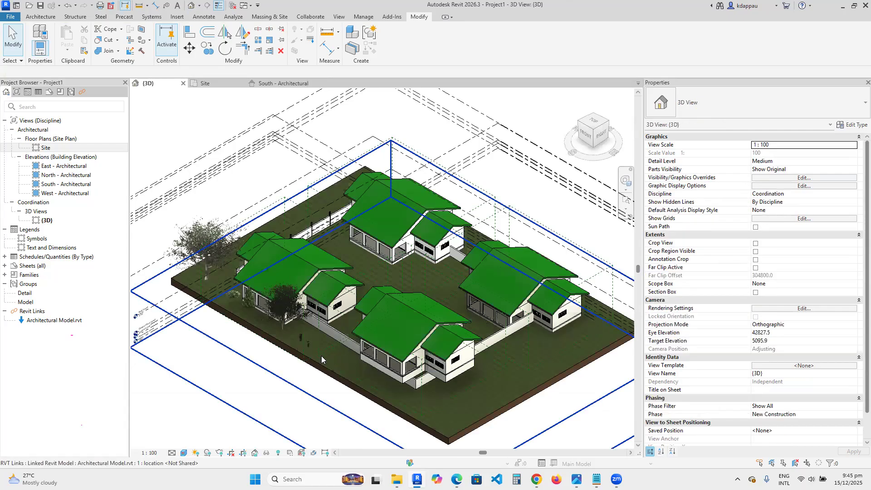
scroll(302, 344, down, 5)
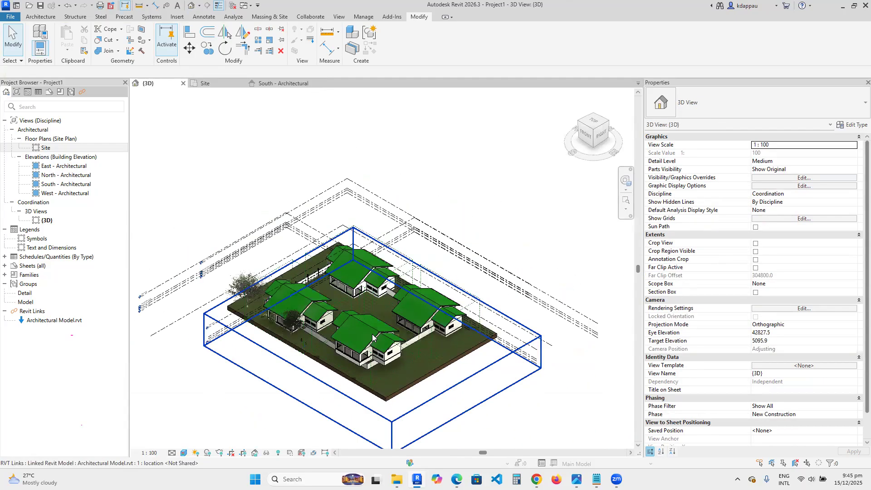
scroll(353, 337, up, 4)
scroll(358, 338, up, 3)
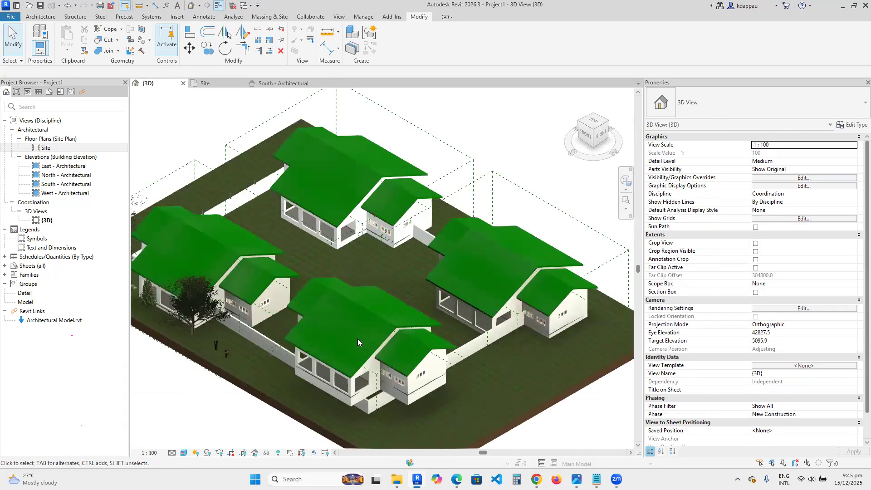
scroll(358, 339, down, 5)
scroll(356, 336, up, 4)
scroll(356, 336, down, 5)
scroll(391, 343, up, 5)
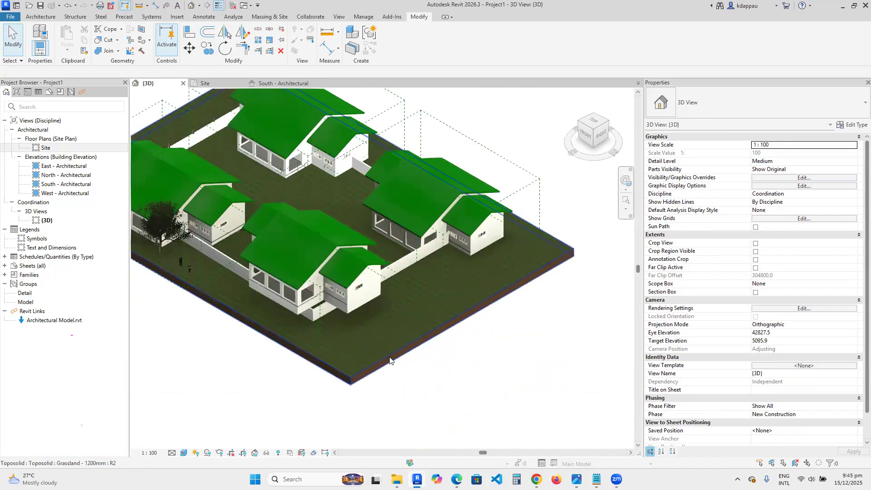
scroll(393, 351, down, 4)
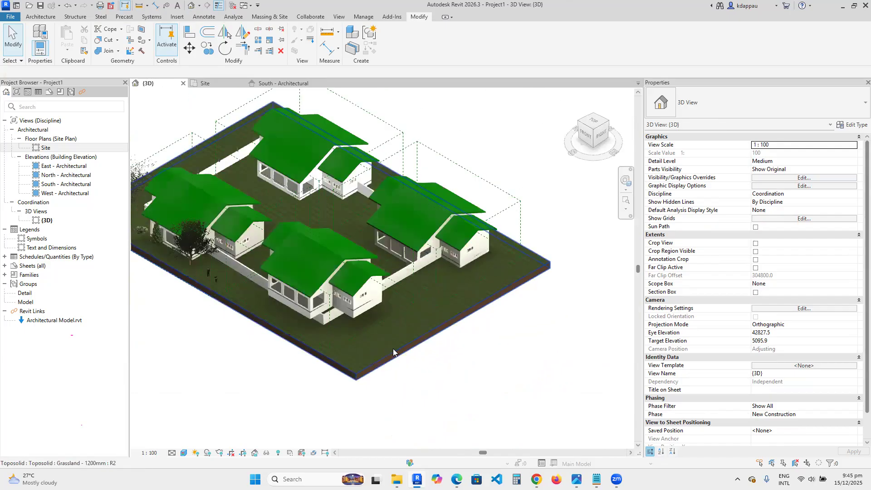
scroll(364, 346, up, 2)
scroll(373, 360, up, 2)
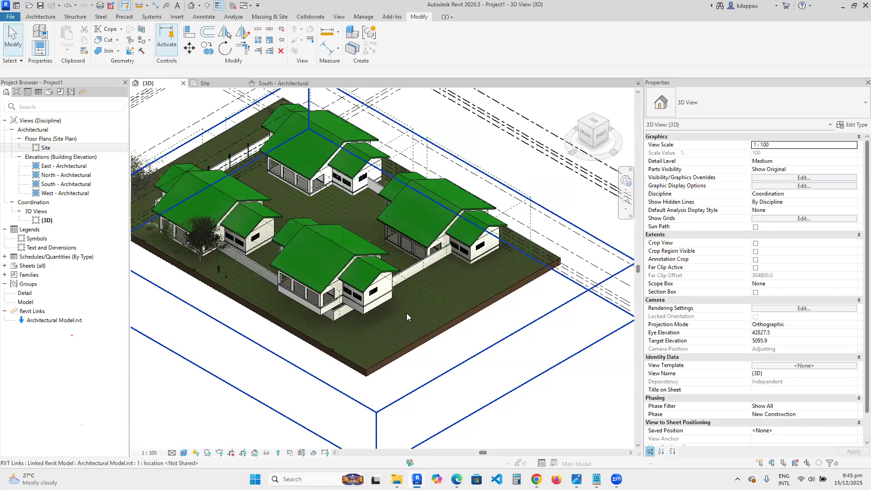
scroll(406, 313, down, 1)
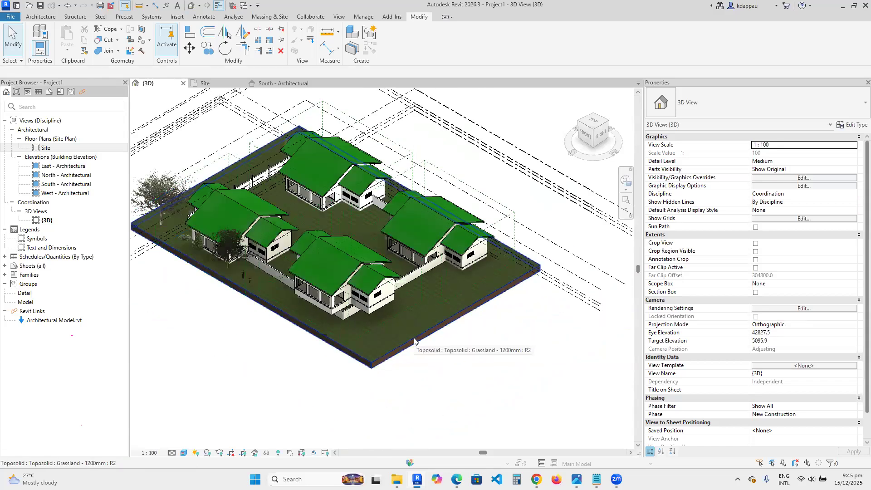
scroll(401, 337, down, 3)
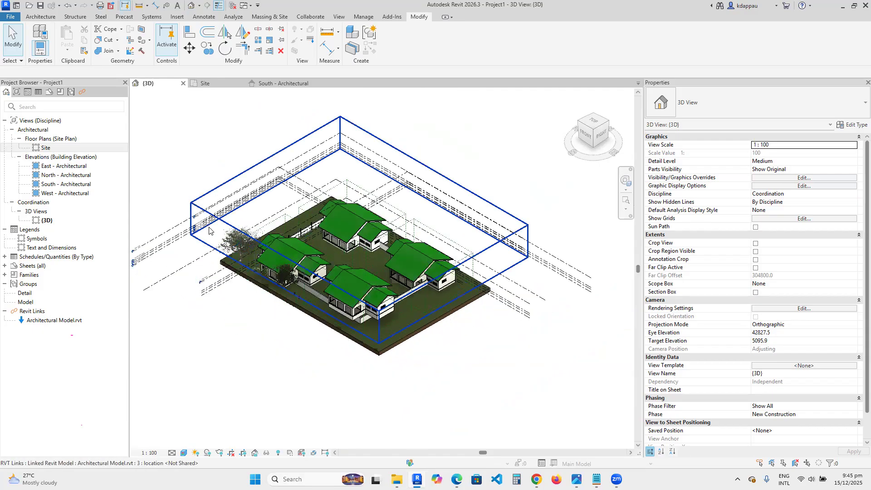
scroll(276, 234, up, 2)
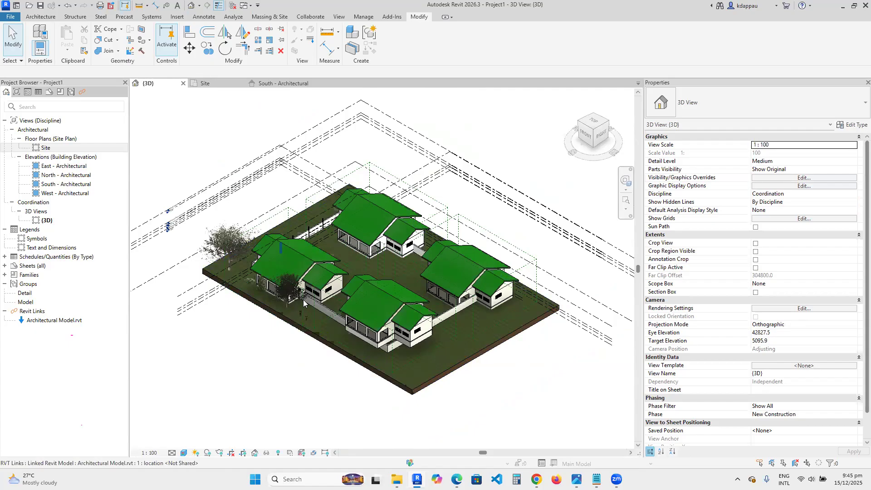
scroll(299, 293, down, 2)
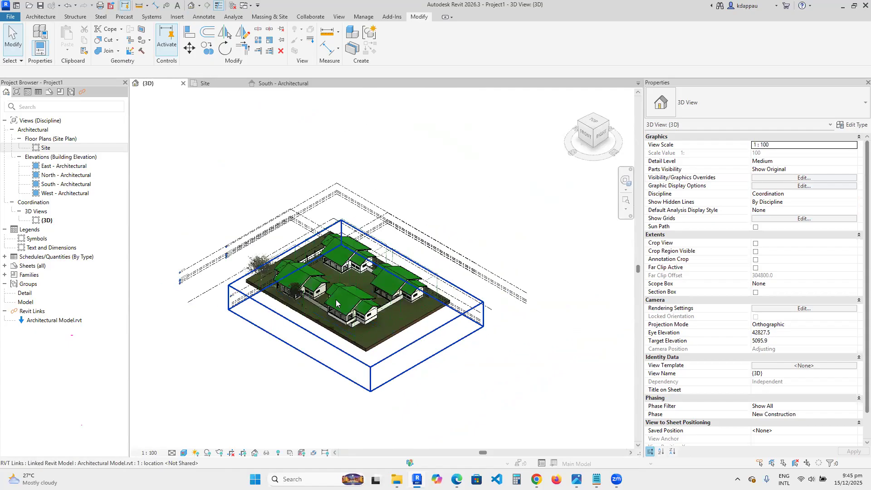
scroll(317, 291, up, 2)
scroll(368, 301, up, 1)
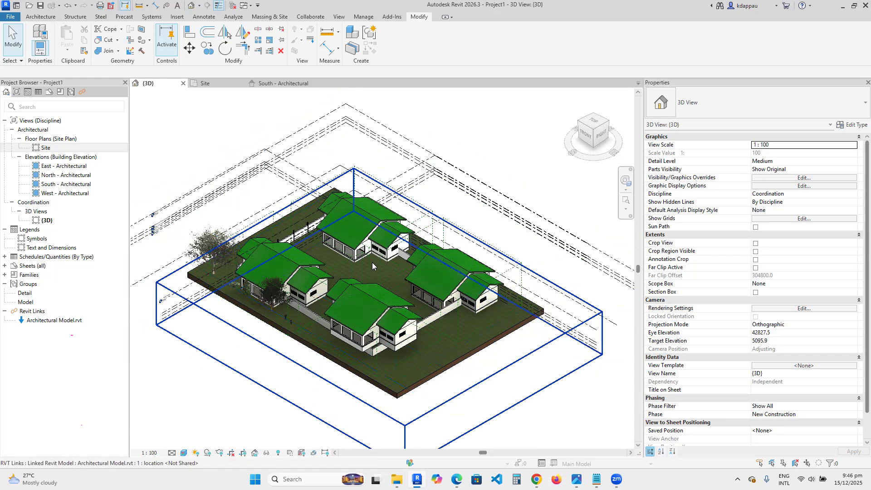
scroll(372, 262, up, 4)
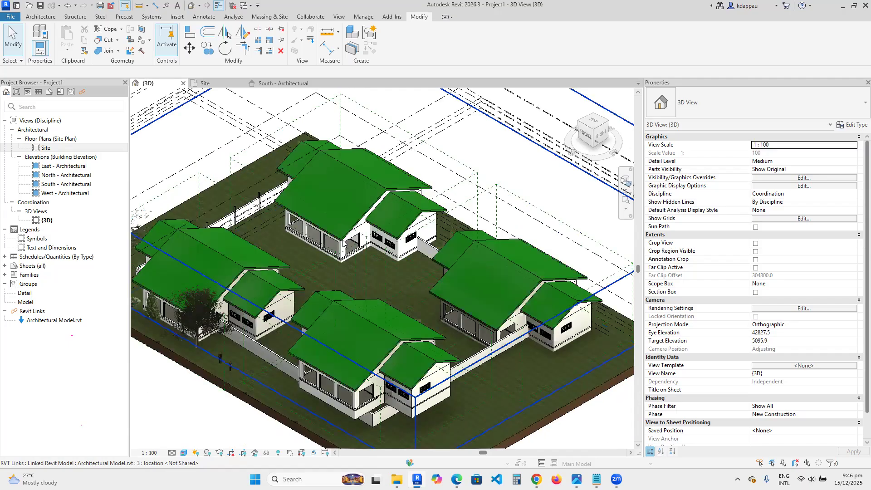
scroll(342, 243, down, 4)
scroll(342, 243, up, 2)
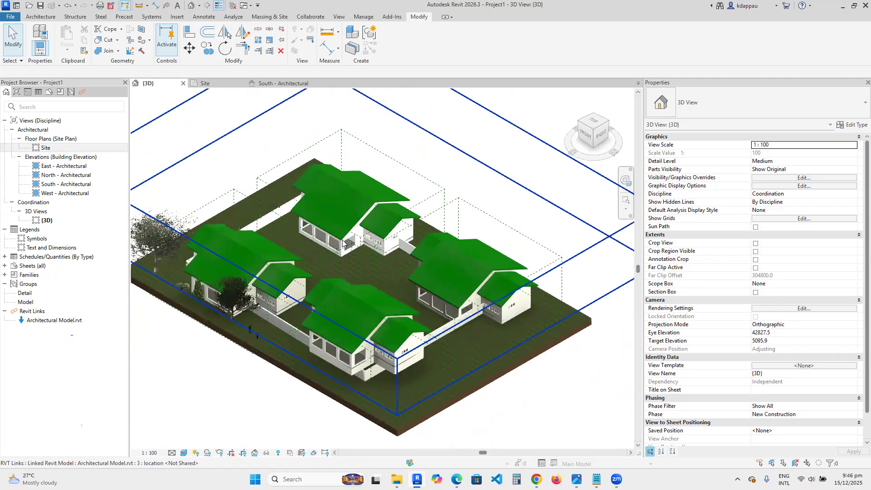
scroll(343, 244, down, 1)
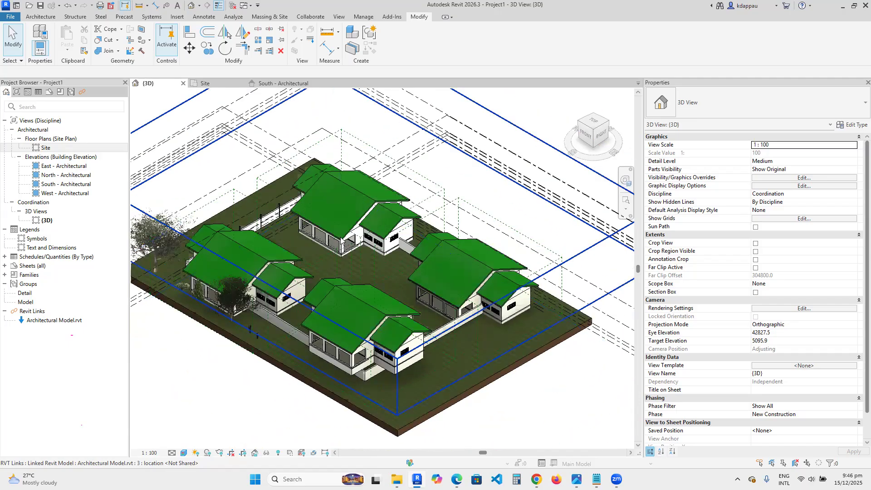
scroll(342, 241, down, 1)
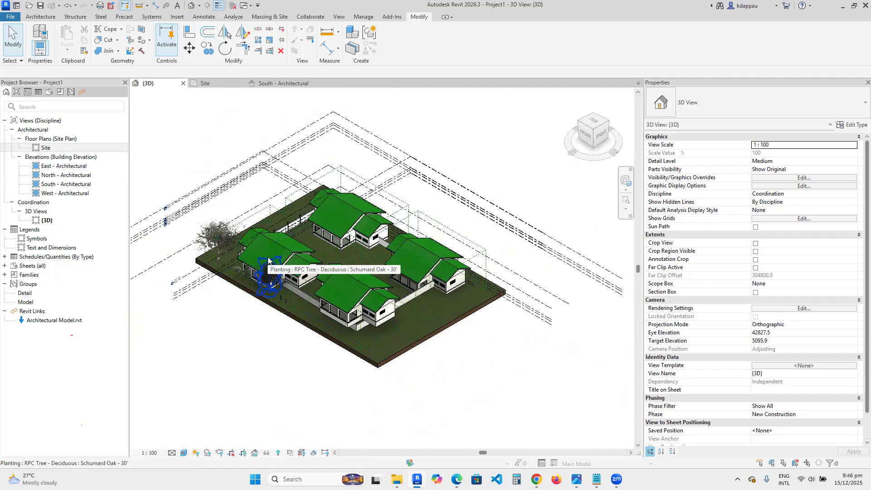
scroll(351, 254, up, 2)
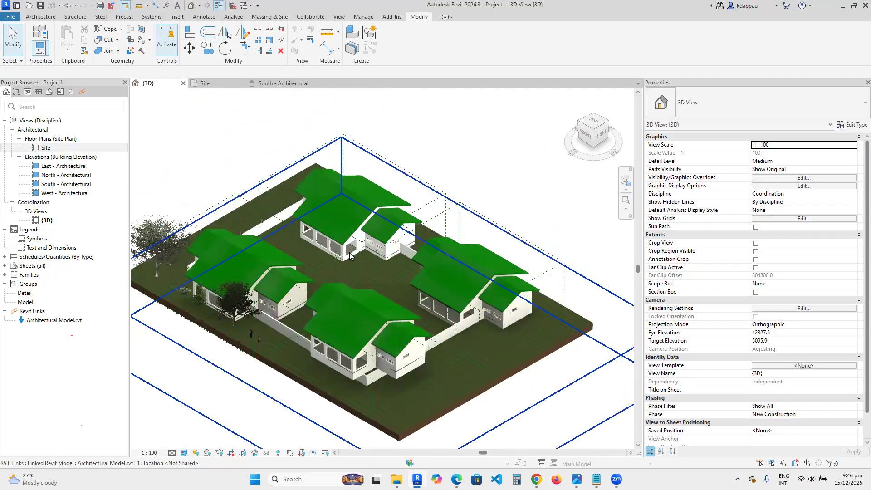
- Zoom in and out of the 3D view to examine how the linked houses sit on the site from different distances
scroll(351, 255, down, 4)
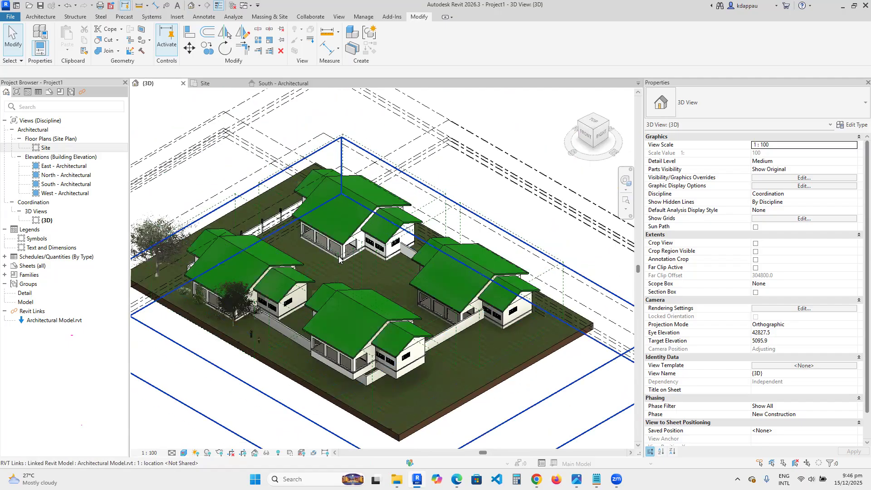
scroll(339, 270, up, 2)
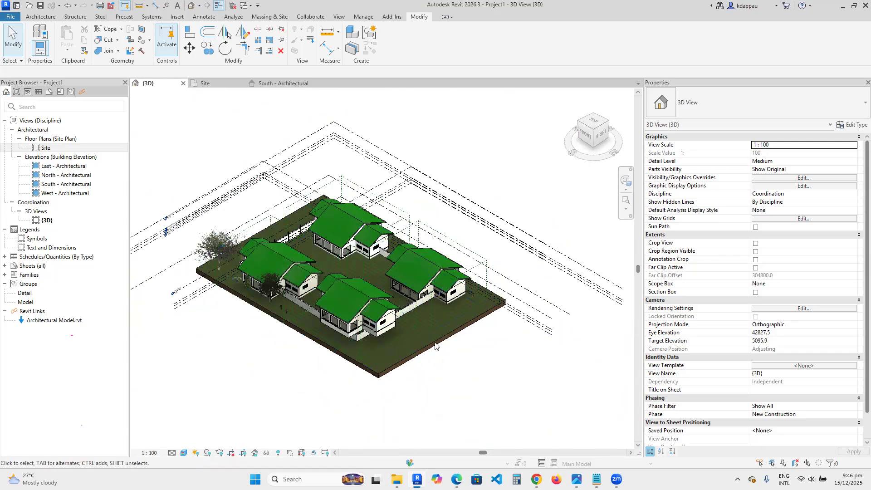
scroll(400, 335, up, 1)
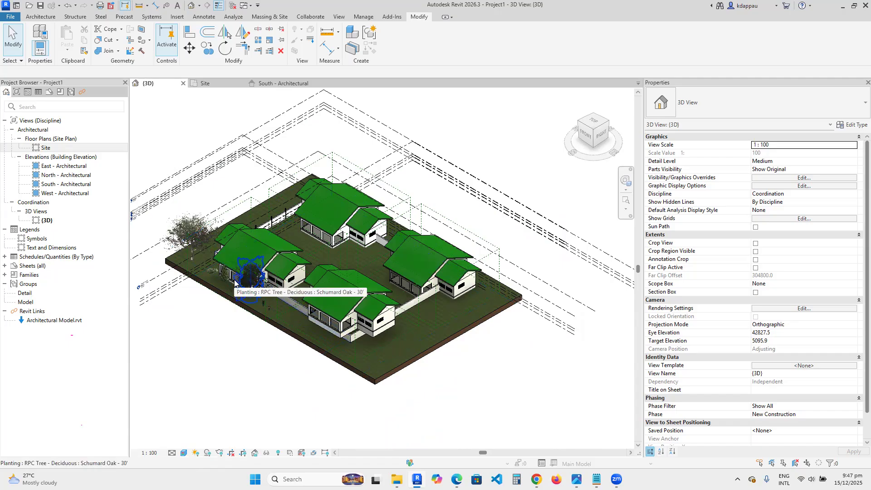
scroll(236, 287, up, 3)
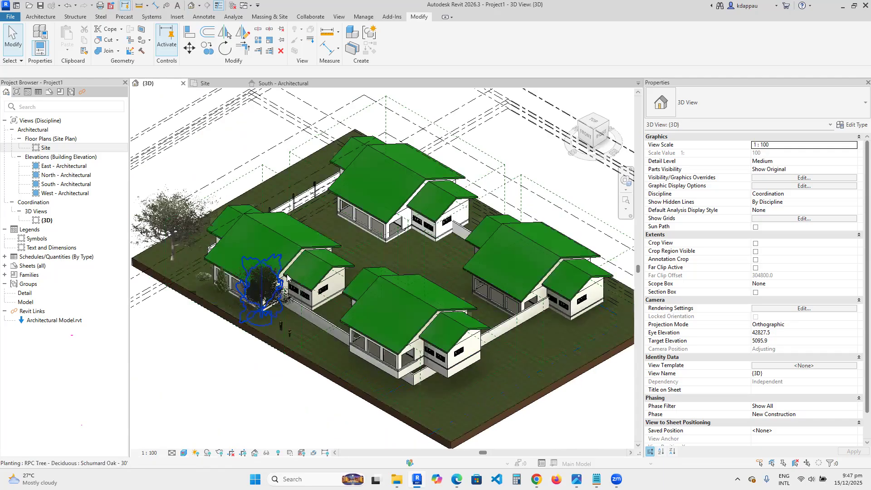
scroll(287, 277, down, 4)
scroll(287, 279, up, 2)
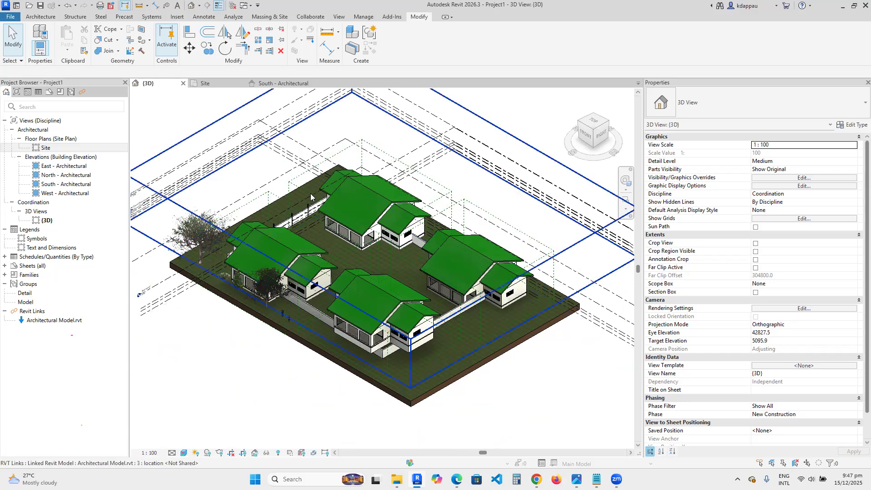
scroll(386, 281, down, 1)
scroll(386, 282, down, 2)
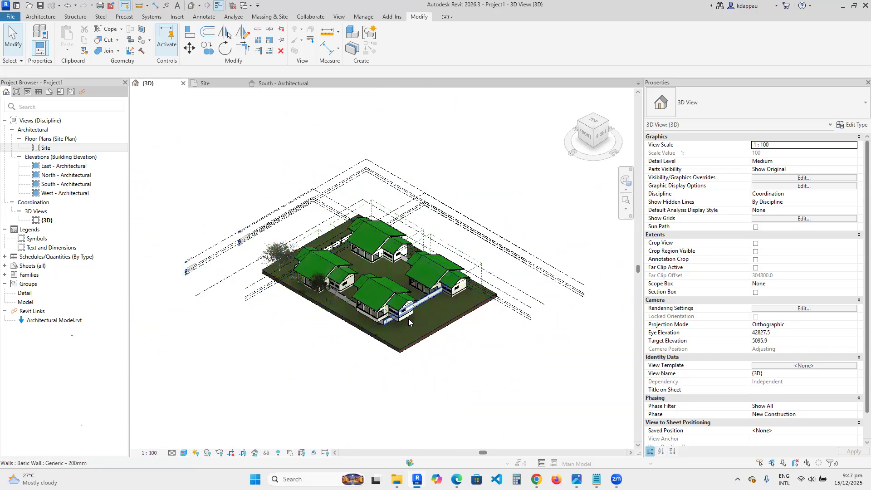
scroll(376, 336, up, 2)
scroll(478, 289, up, 2)
scroll(361, 342, down, 2)
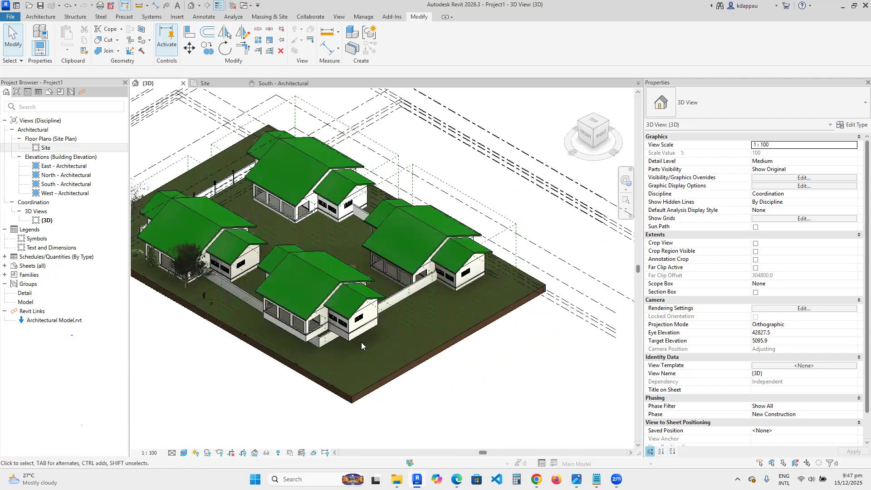
scroll(205, 277, up, 3)
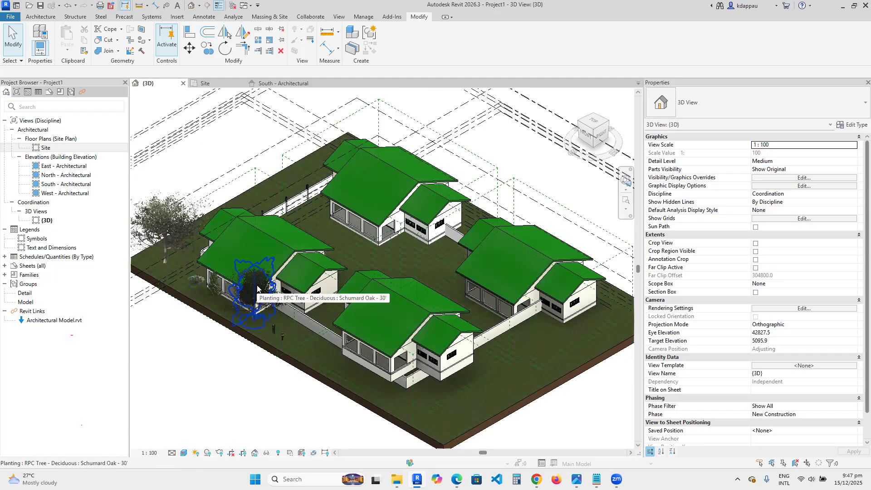
scroll(432, 349, down, 5)
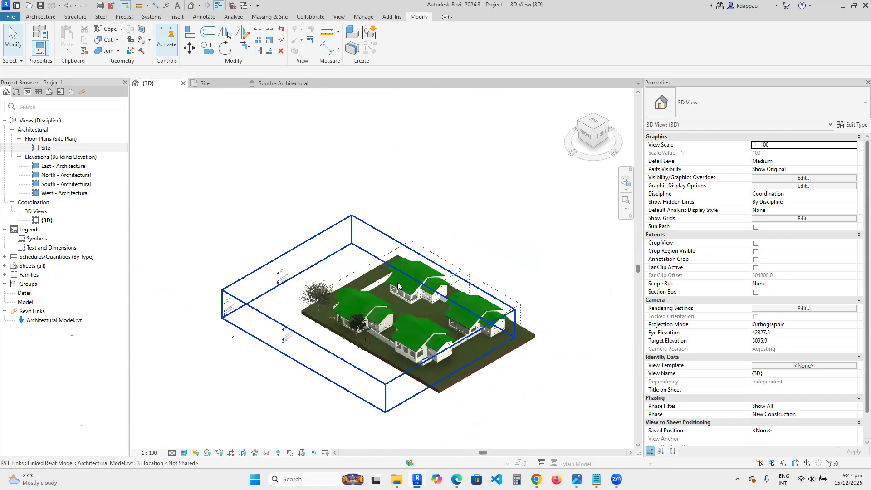
scroll(486, 342, up, 5)
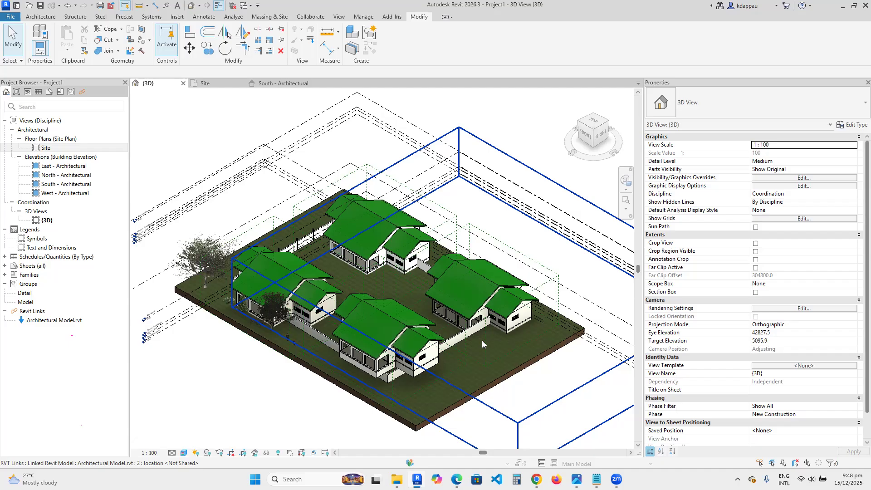
key(Escape)
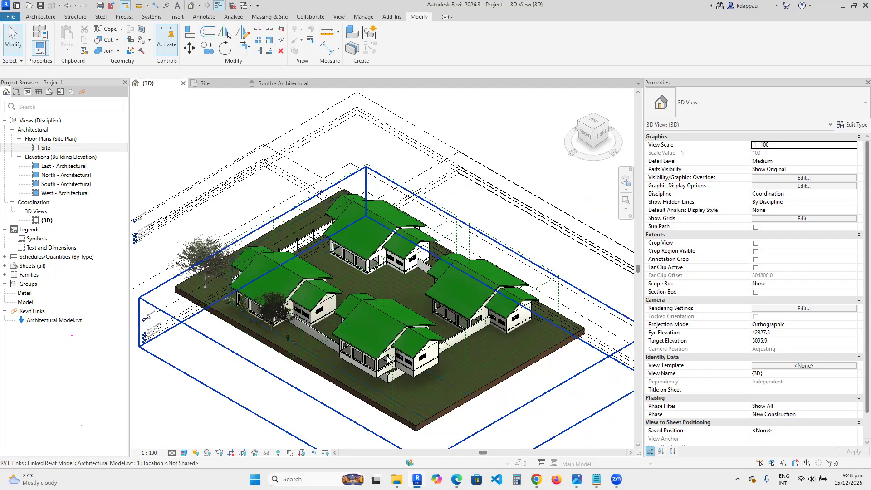
click(359, 309)
scroll(359, 304, down, 5)
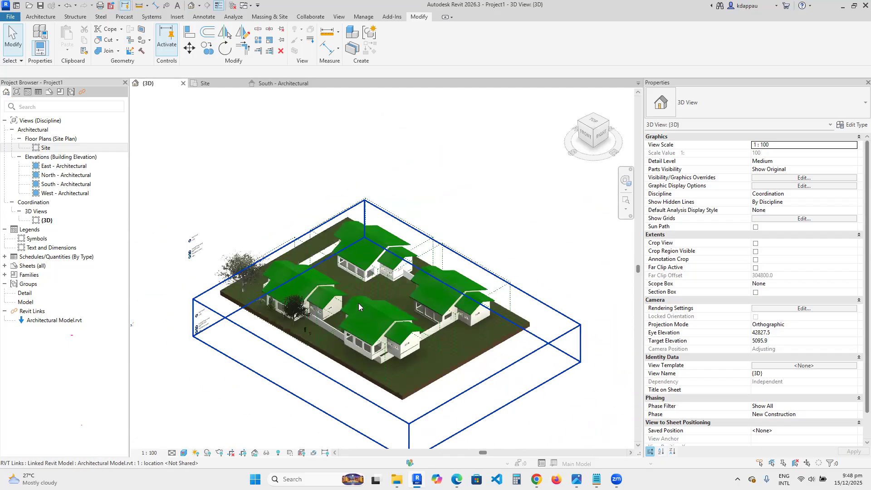
scroll(379, 361, up, 5)
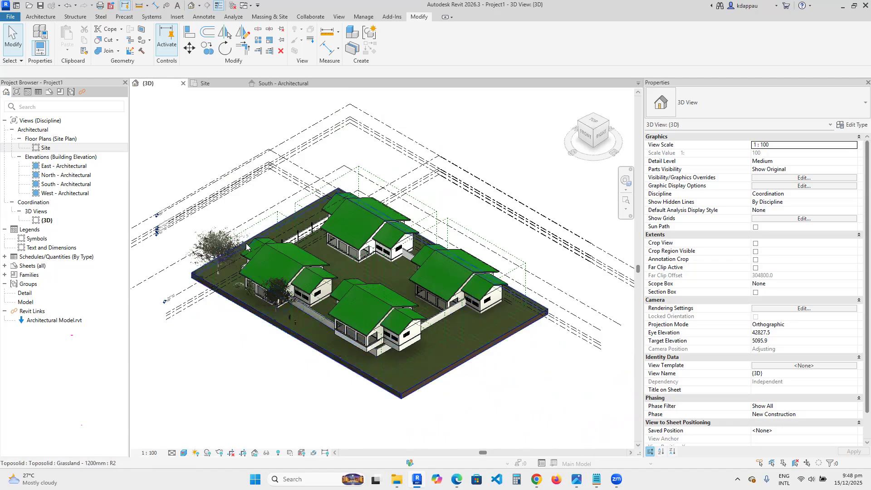
- Start opening a project file and browse the GEOLO (E:) drive through BUILT CULTURES, INNO_CRAFT and I_PROJECTS into the 2019 folder
click(29, 6)
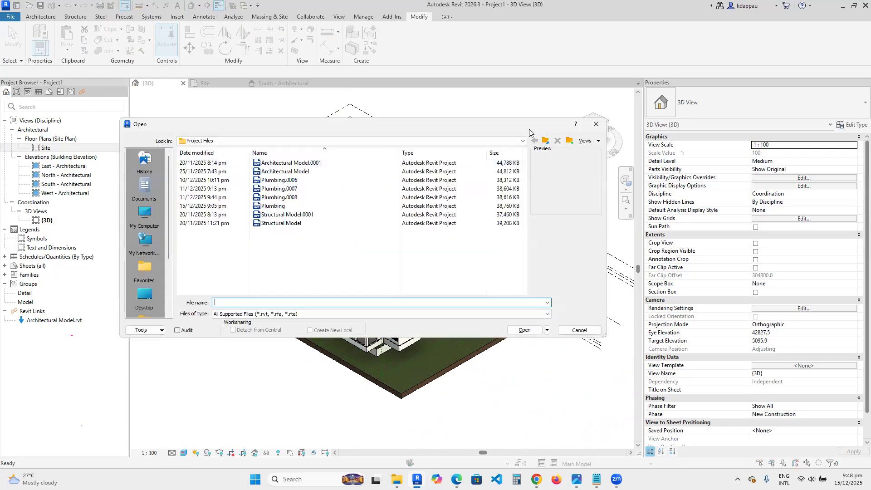
click(545, 141)
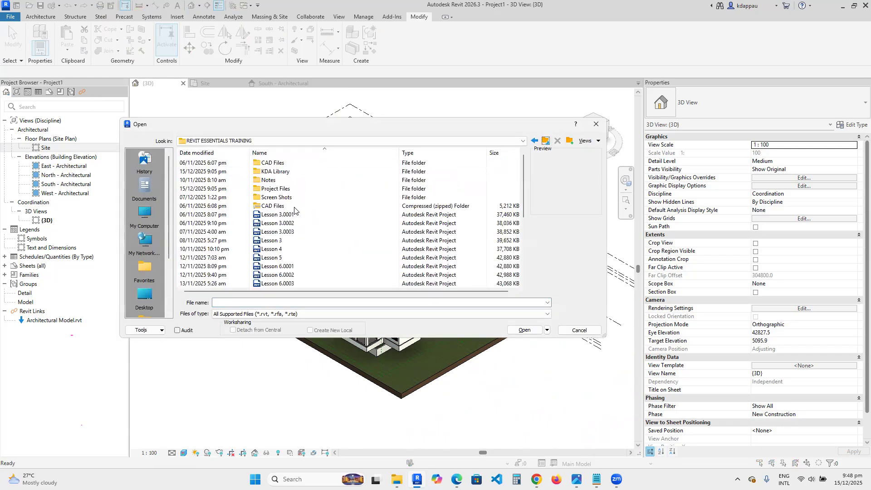
click(545, 141)
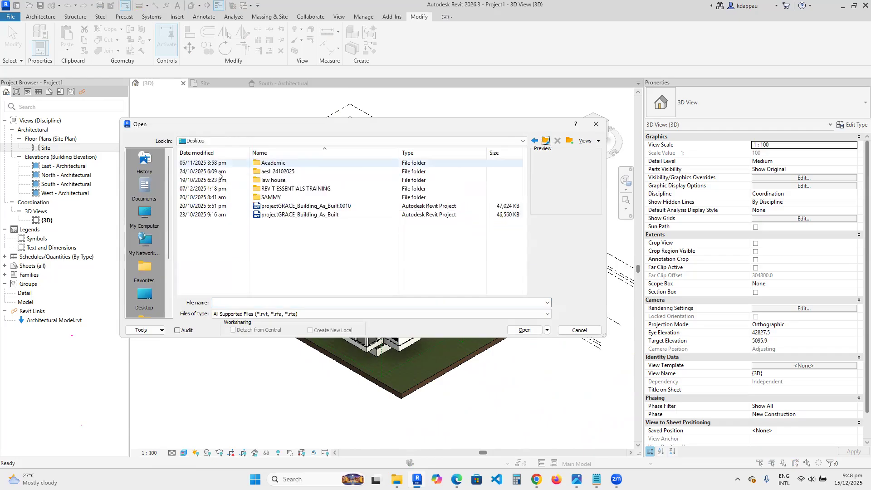
click(142, 214)
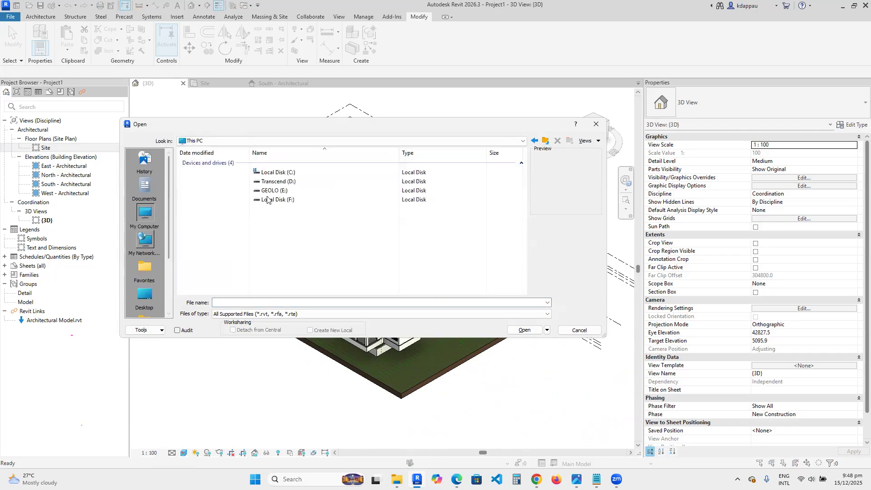
double_click(269, 190)
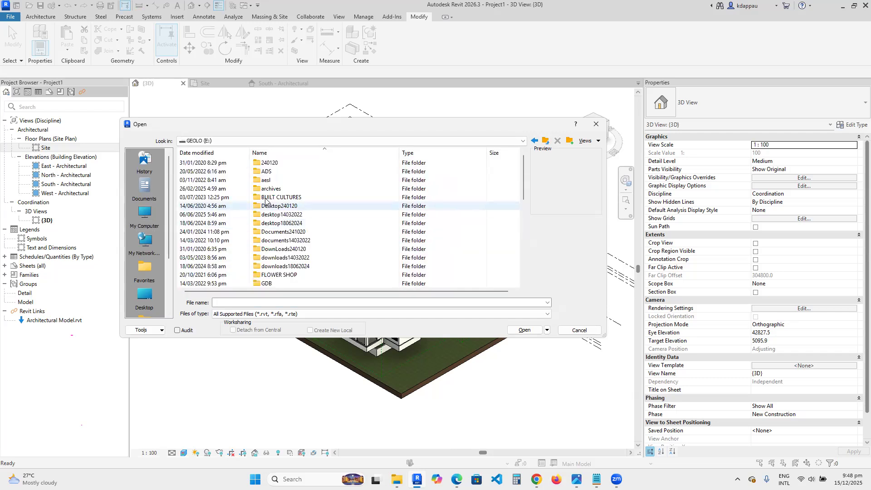
scroll(269, 206, down, 1)
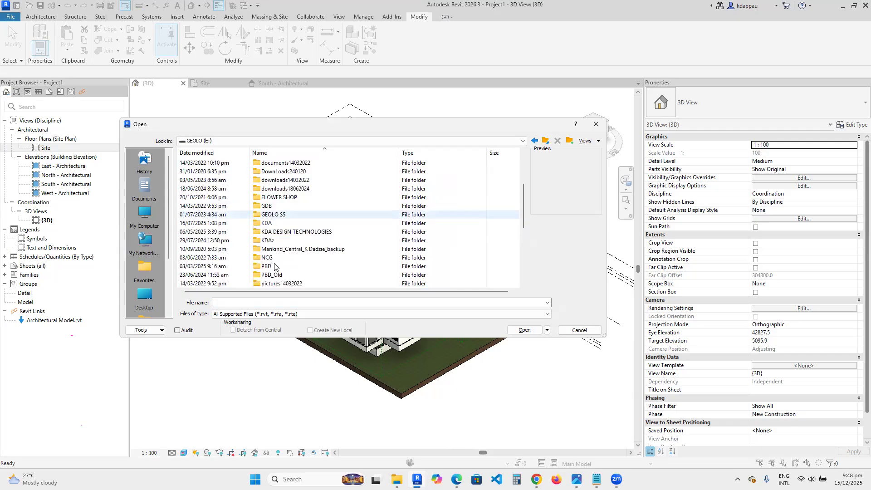
double_click(277, 229)
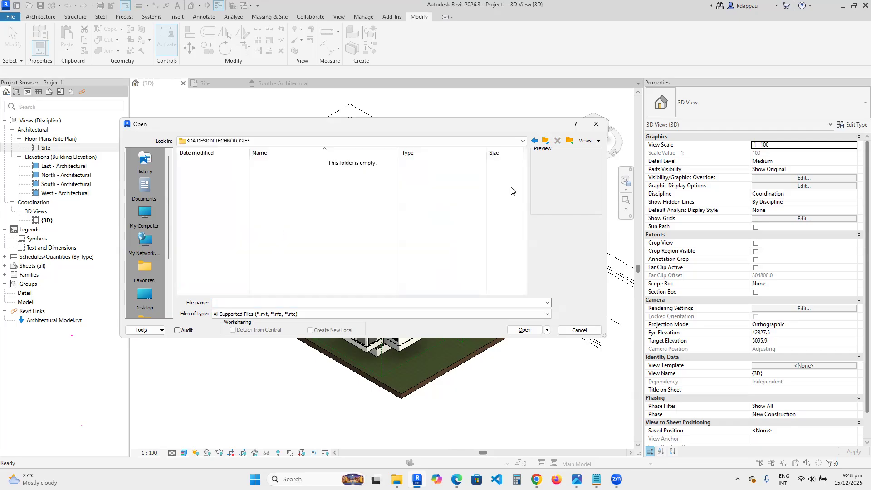
click(546, 141)
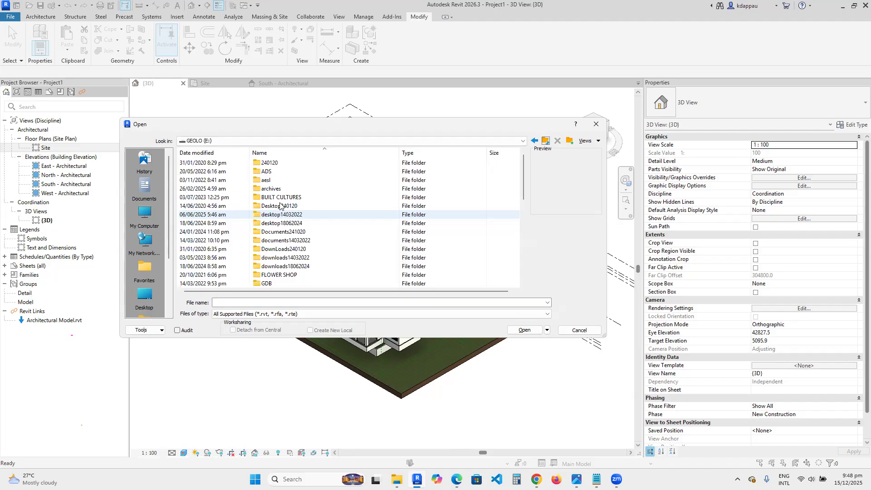
double_click(276, 200)
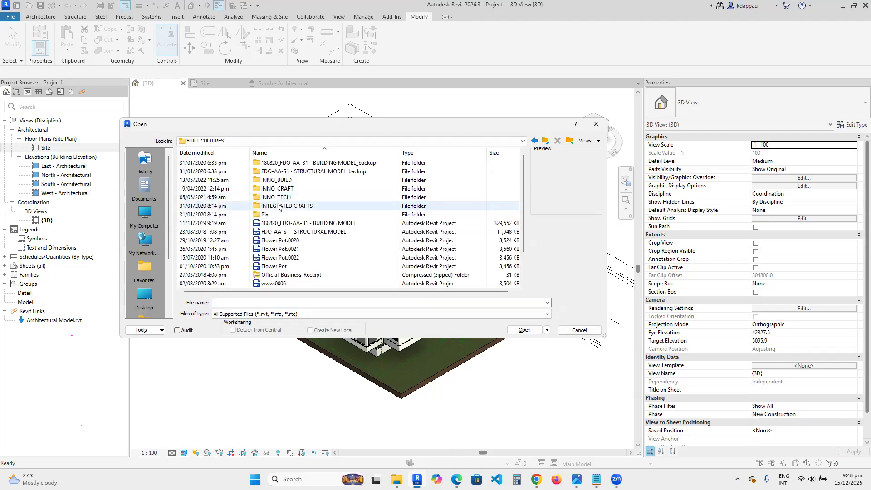
double_click(275, 188)
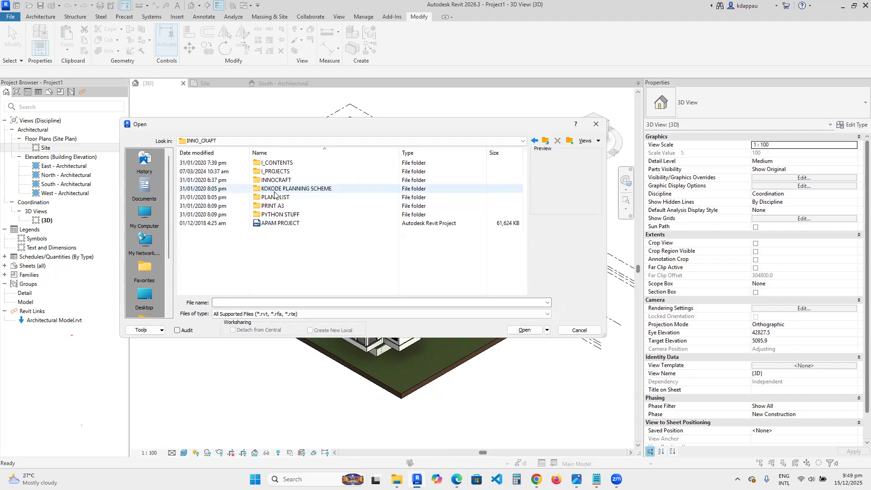
double_click(271, 172)
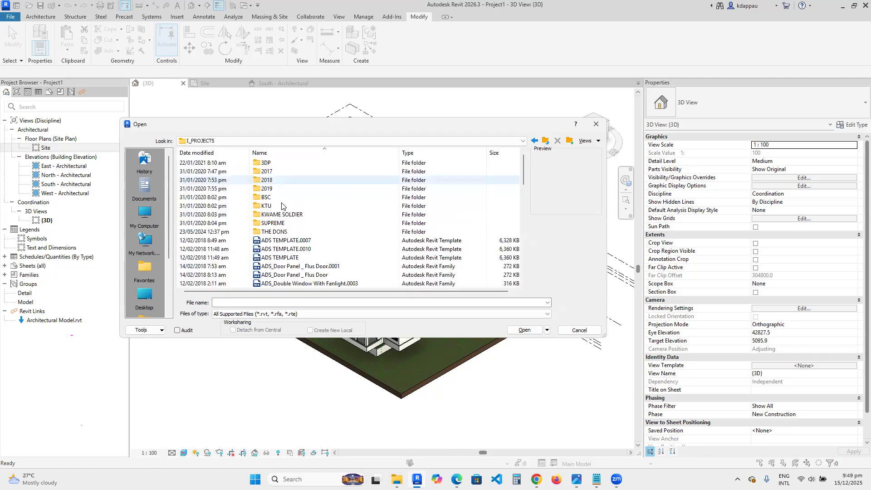
click(264, 189)
double_click(264, 189)
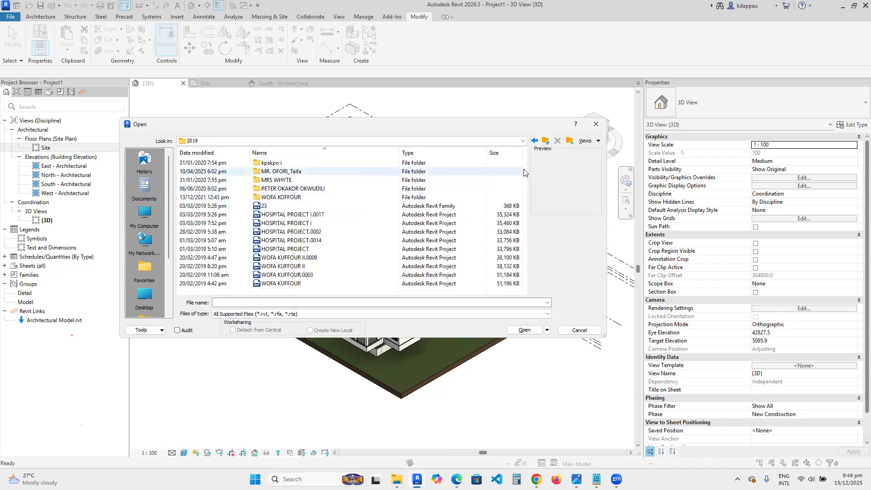
- Browse up from the 2019 folder through I_PROJECTS, INNO_CRAFT and BUILT CULTURES back to the GEOLO (E:) drive root
click(547, 141)
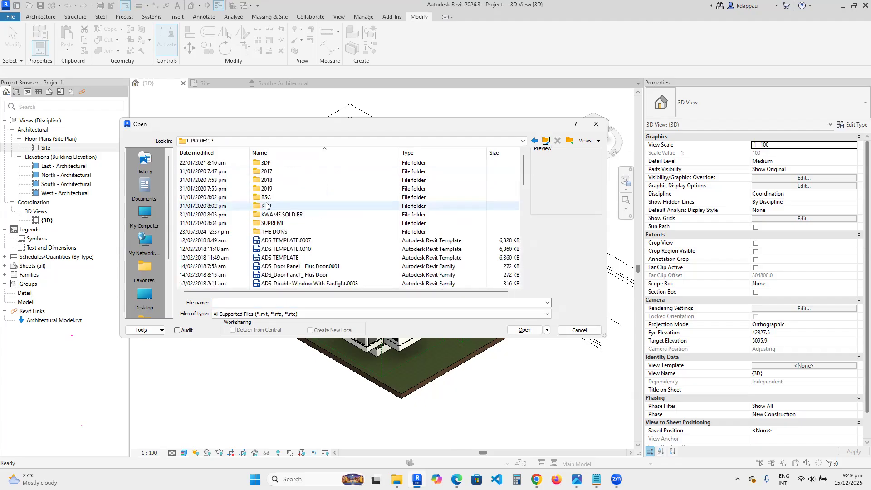
click(275, 223)
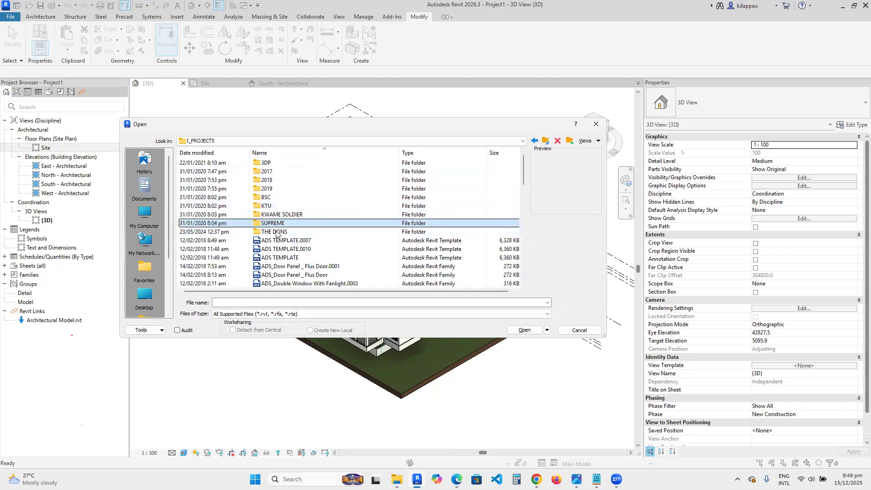
scroll(276, 233, down, 2)
scroll(277, 234, down, 1)
scroll(278, 235, up, 3)
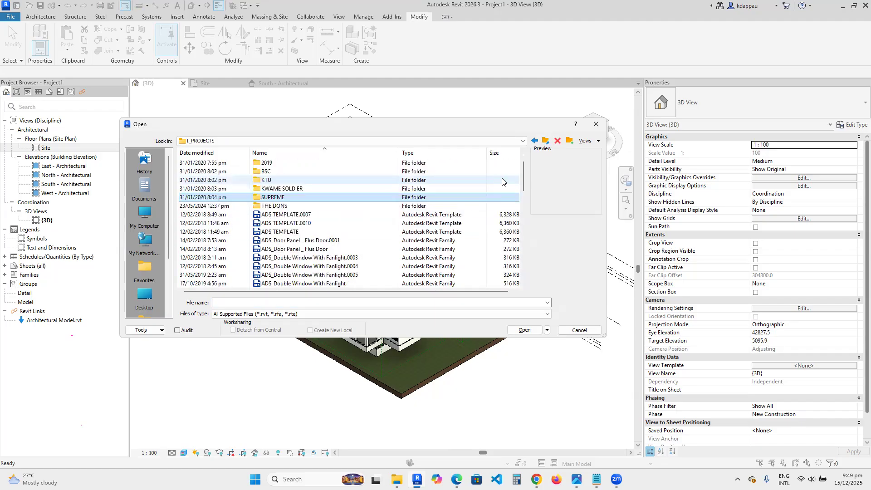
click(547, 142)
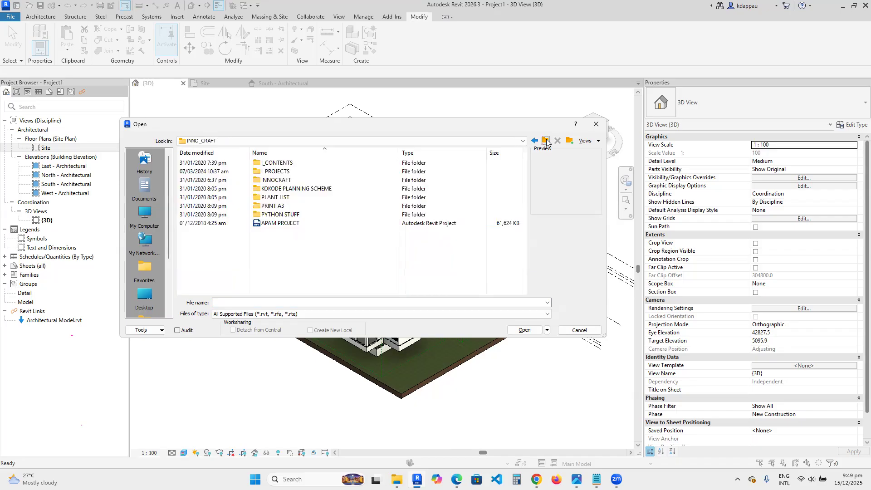
click(546, 142)
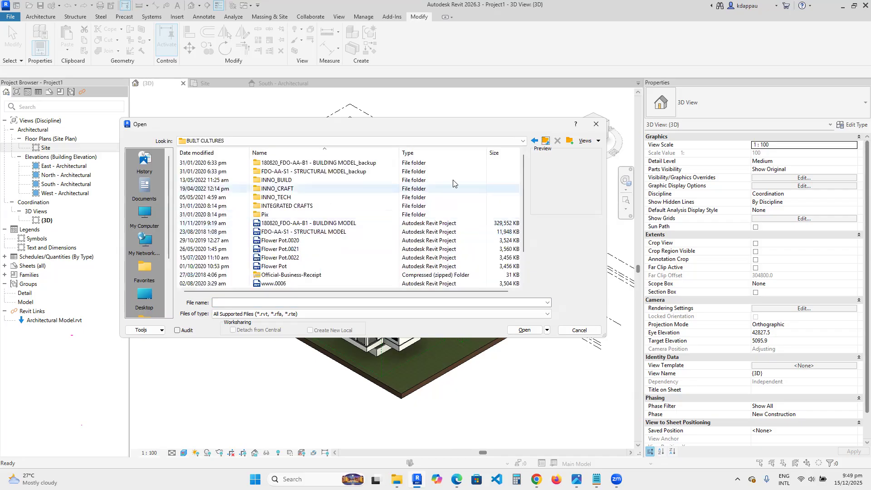
click(548, 142)
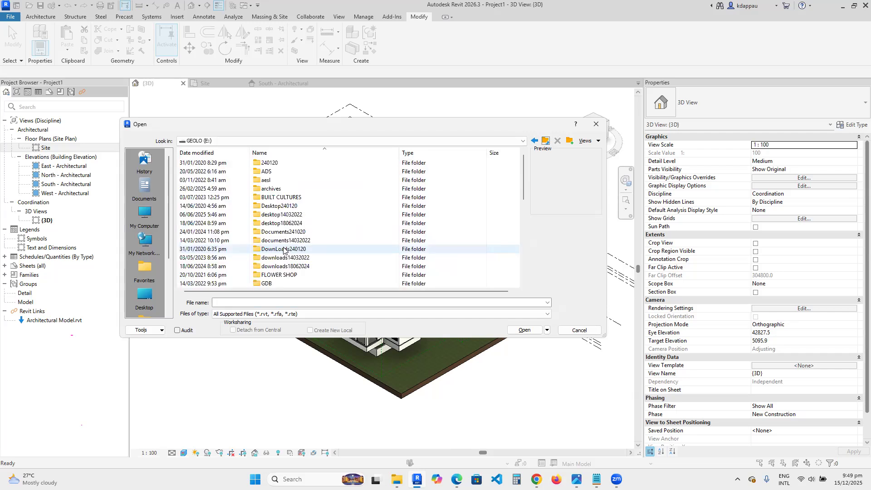
scroll(281, 262, down, 3)
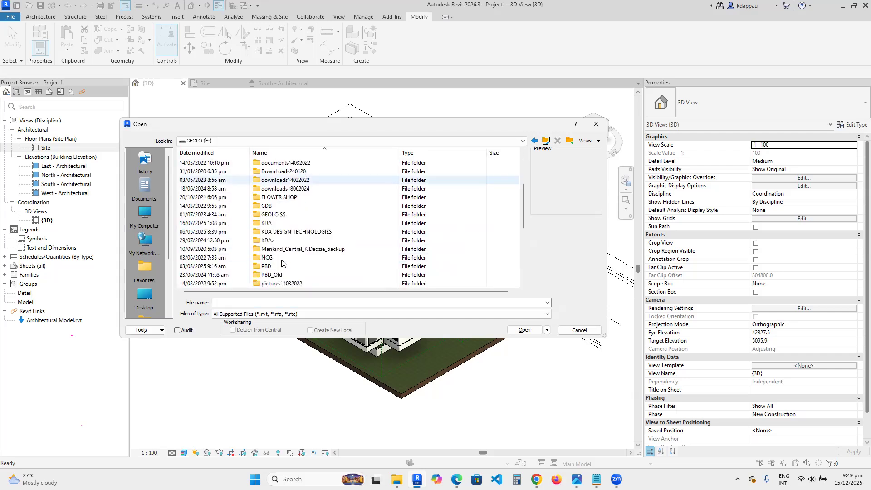
scroll(281, 261, down, 1)
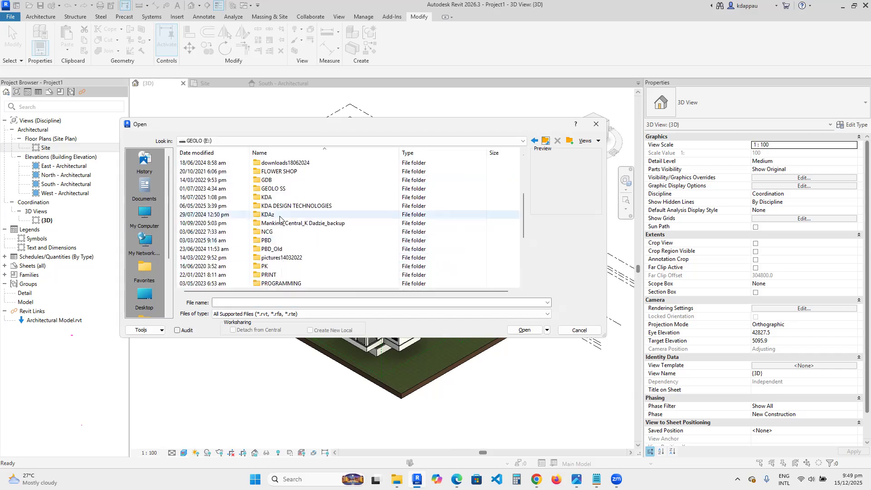
scroll(280, 216, down, 1)
double_click(274, 171)
click(275, 164)
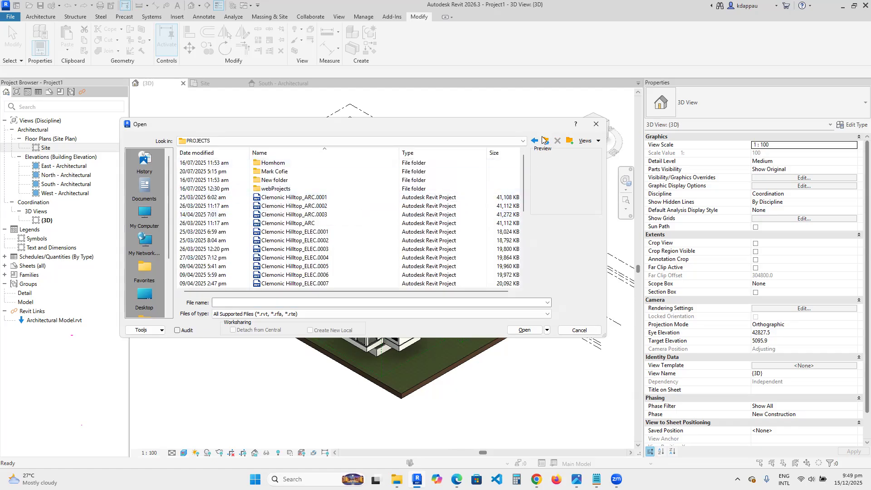
double_click(281, 172)
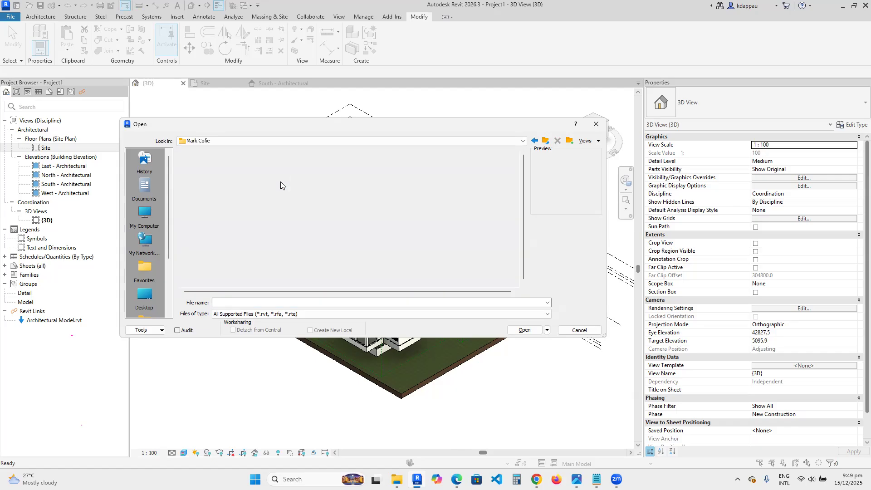
scroll(281, 195, down, 5)
scroll(282, 206, up, 3)
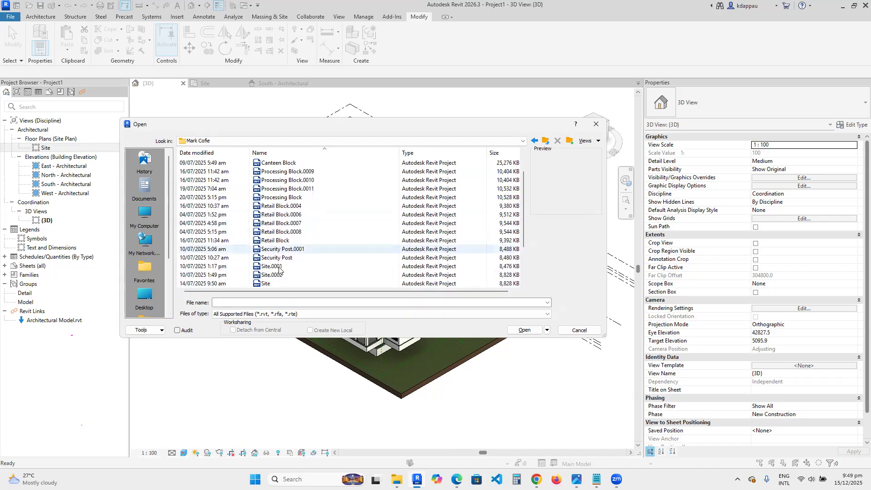
scroll(273, 243, down, 3)
click(268, 233)
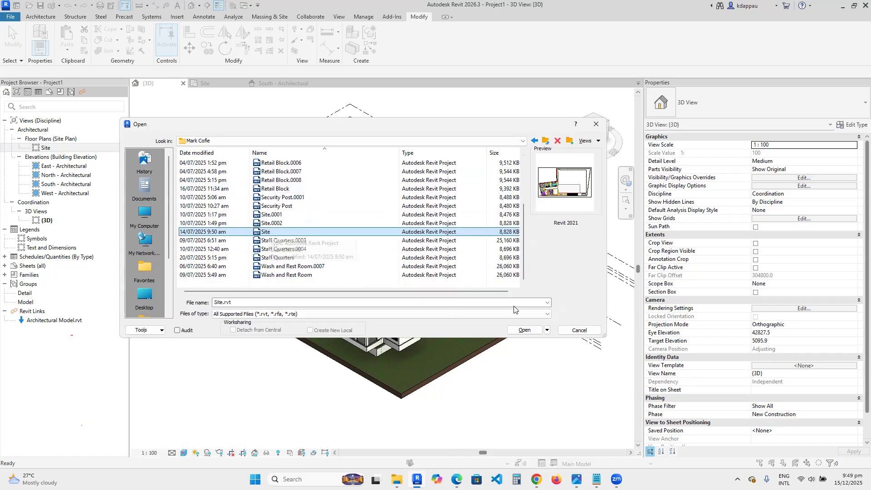
click(524, 329)
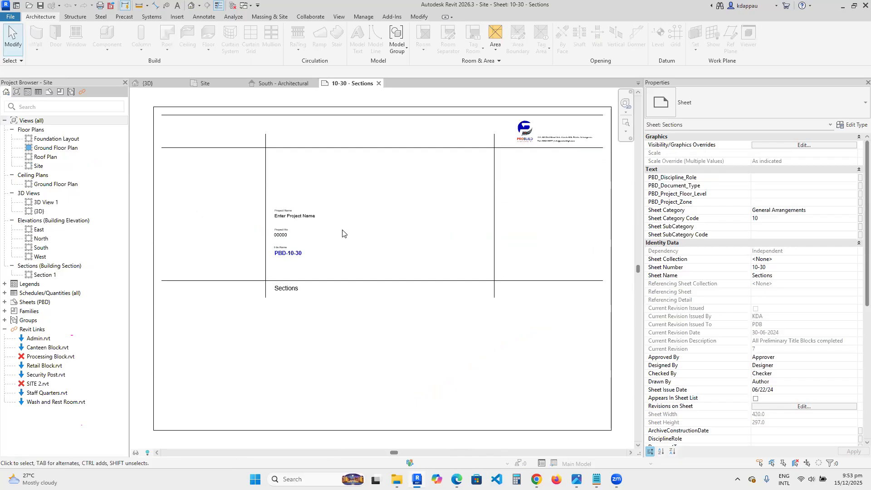
- Open the default 3D view, reorient it with the view cube, and zoom around the linked buildings on the site
click(191, 6)
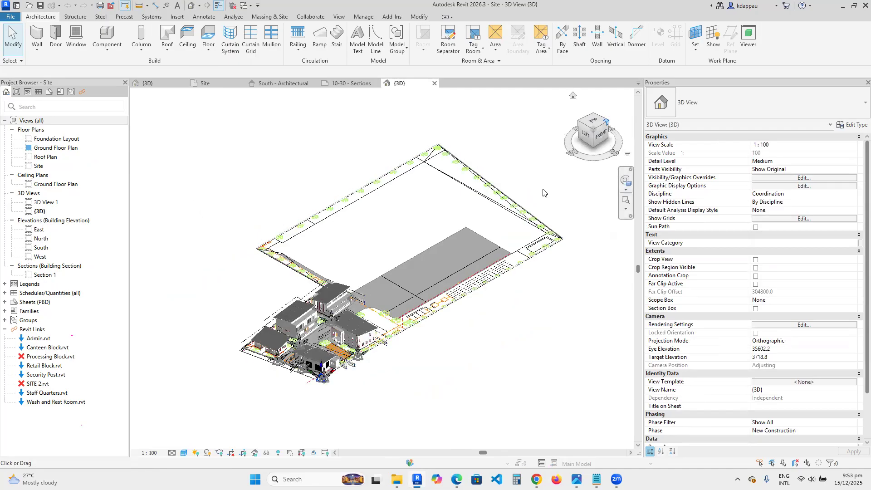
click(607, 121)
scroll(248, 239, up, 2)
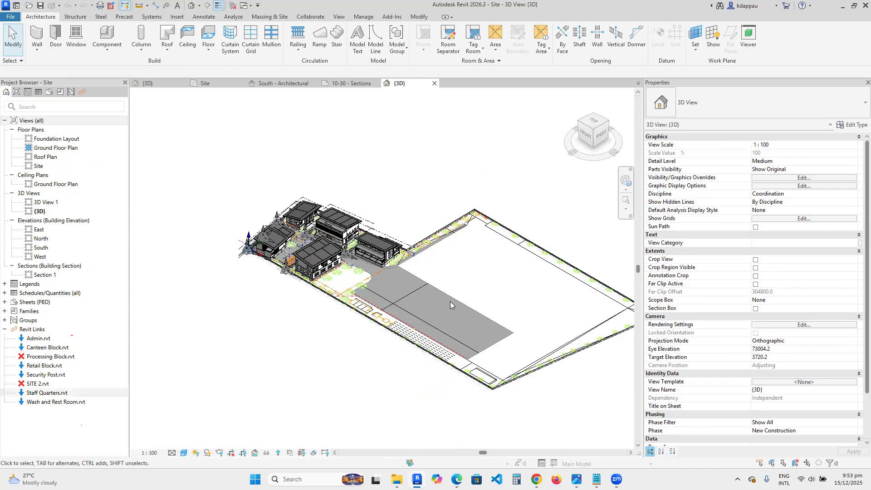
scroll(279, 228, up, 4)
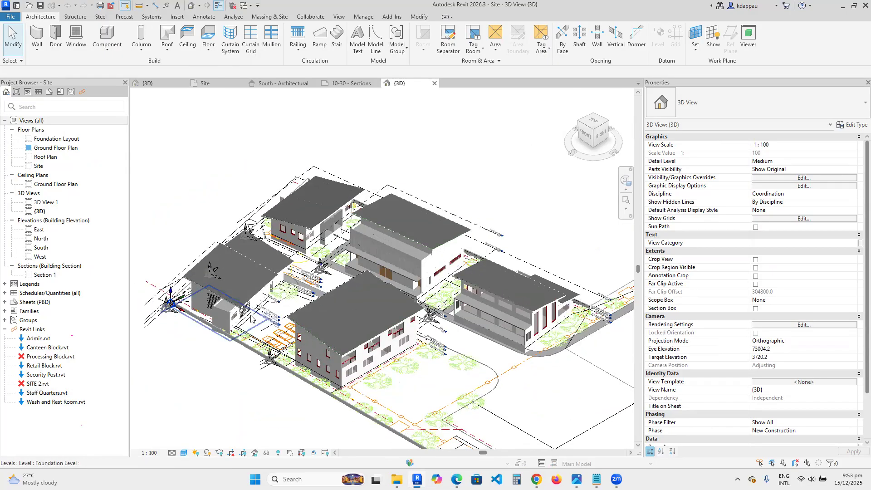
scroll(255, 319, up, 3)
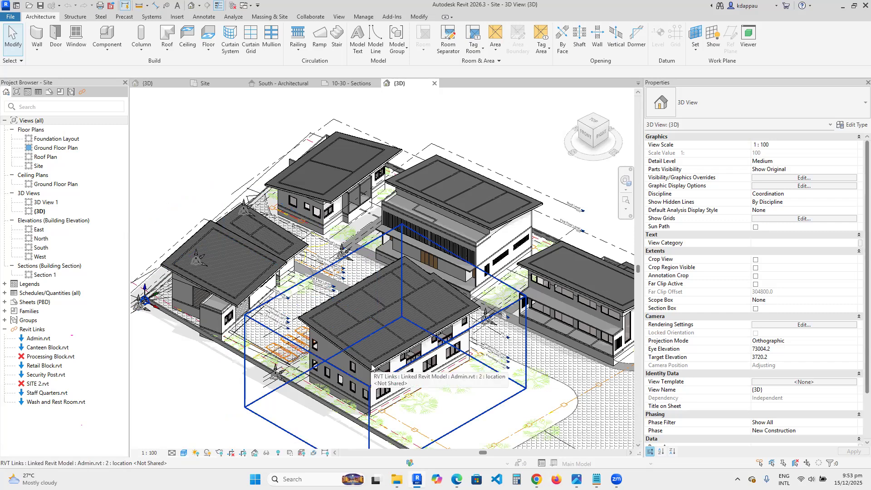
scroll(357, 272, up, 2)
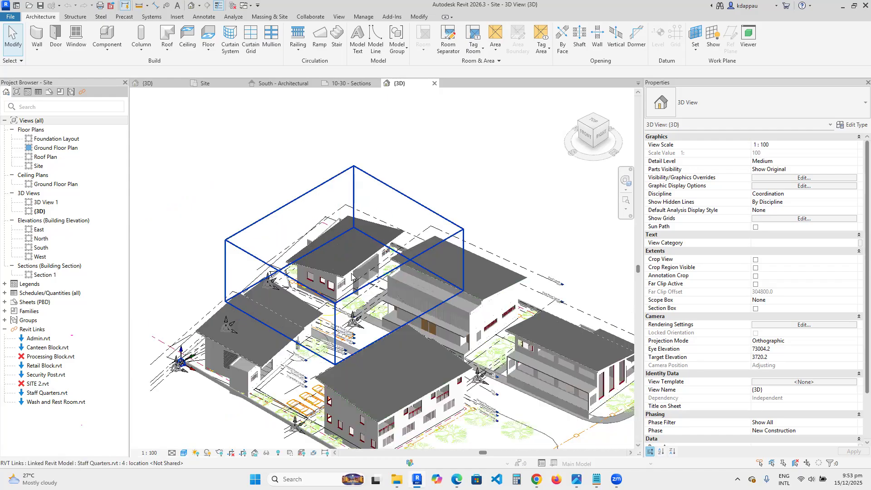
scroll(317, 275, down, 1)
scroll(486, 319, up, 2)
scroll(358, 258, down, 4)
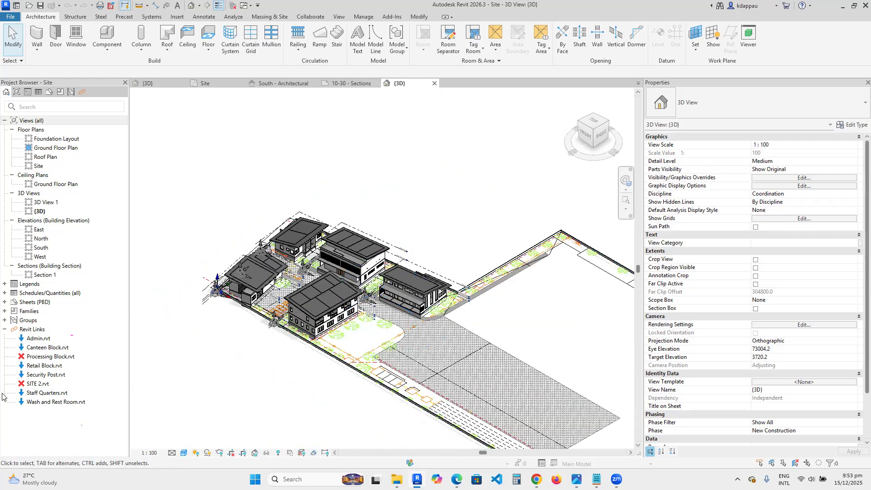
- Try to reload the unloaded Processing Block.rvt link and dismiss the missing-file message
right_click(51, 357)
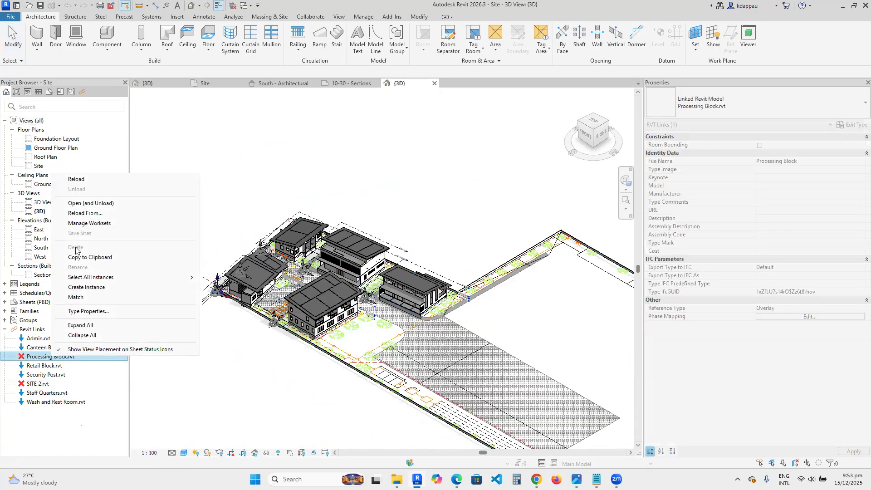
click(77, 179)
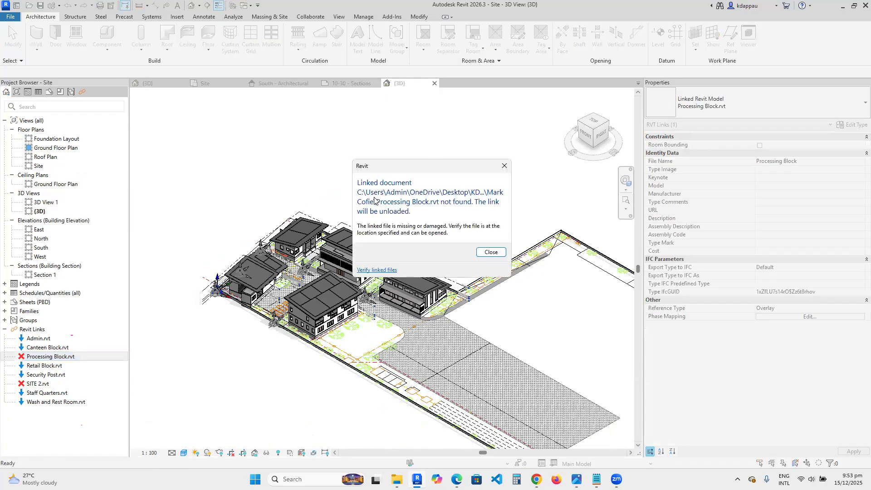
click(489, 252)
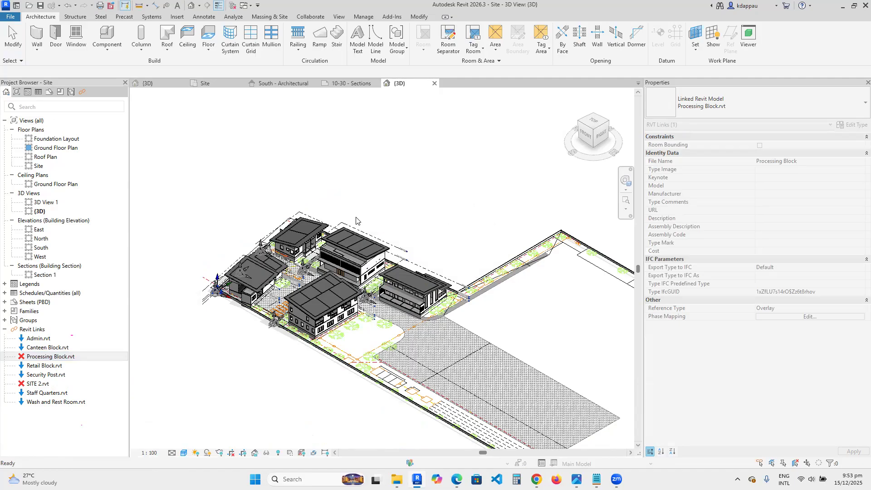
right_click(50, 357)
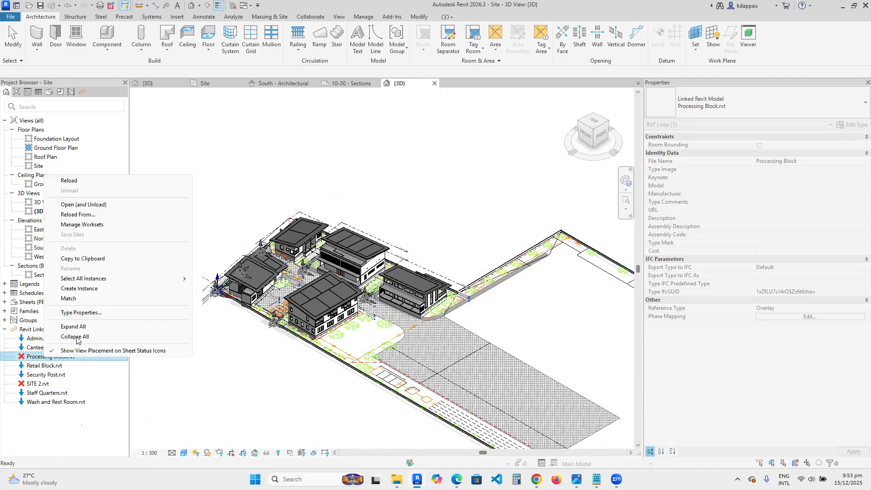
click(76, 215)
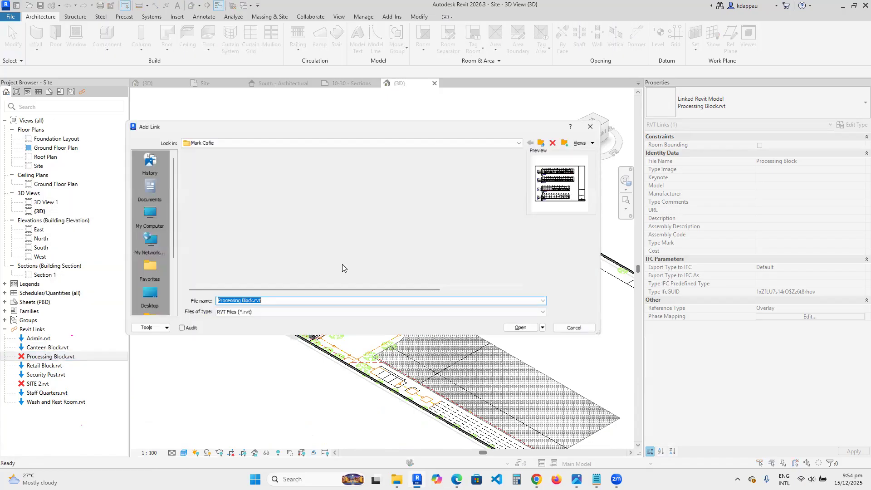
scroll(303, 222, down, 2)
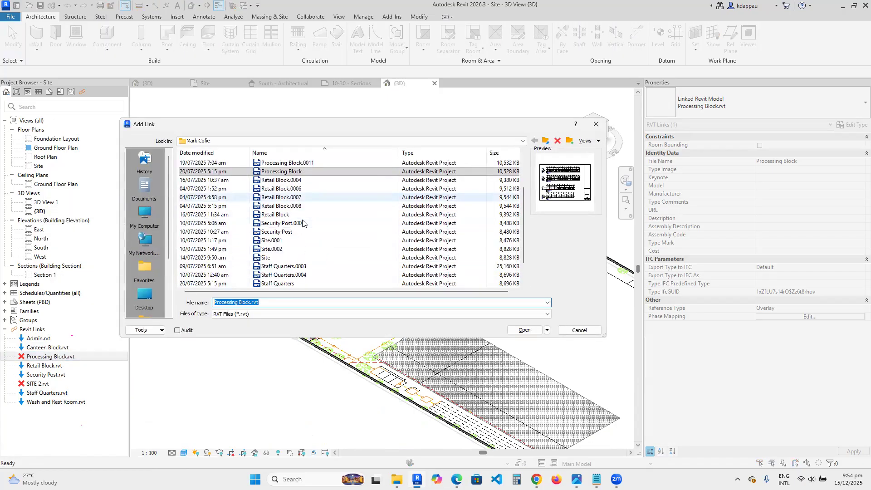
scroll(281, 254, down, 1)
scroll(274, 260, up, 2)
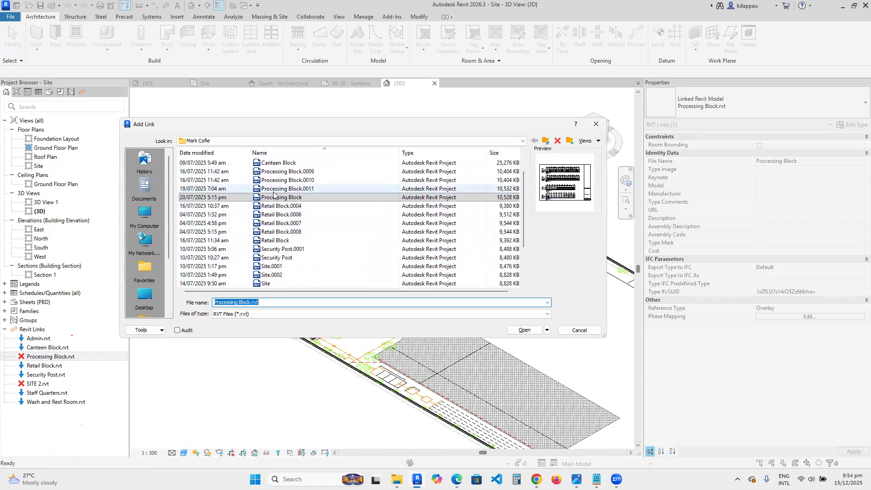
click(274, 196)
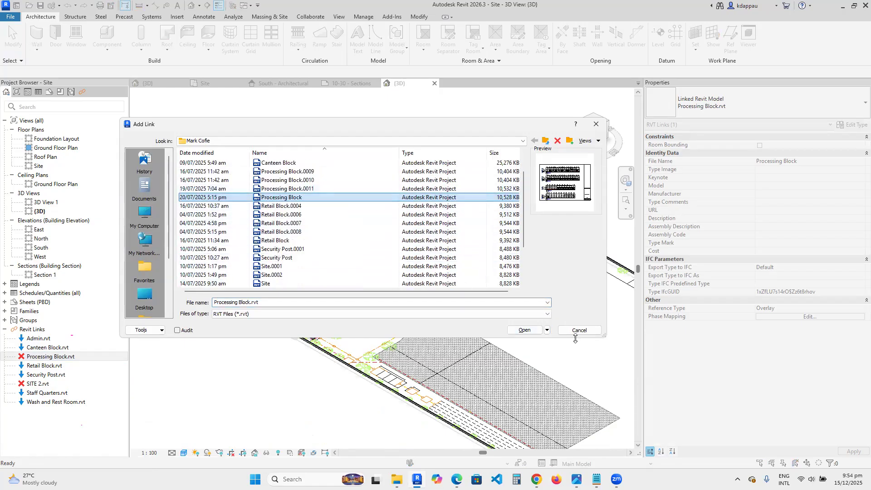
click(524, 331)
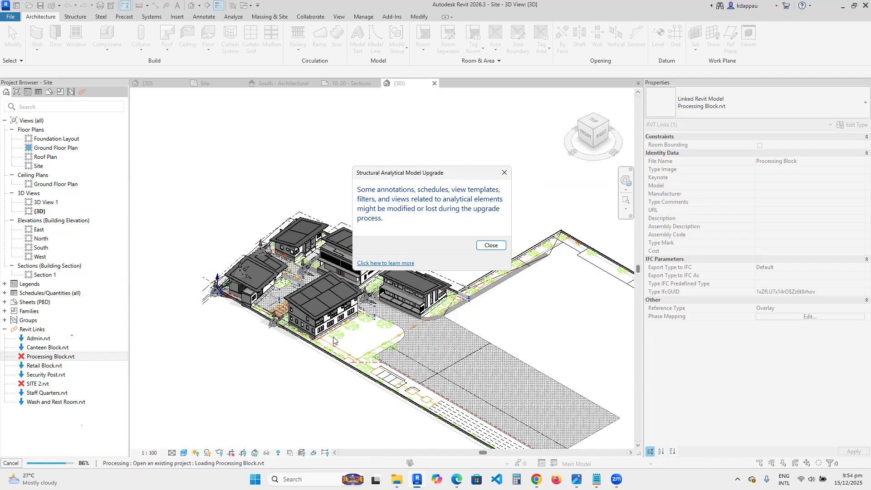
click(489, 245)
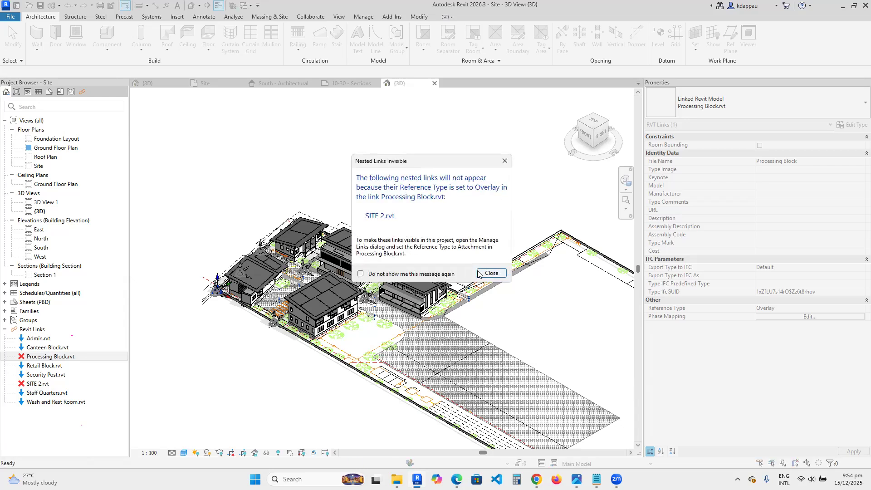
click(491, 273)
- Reorient and zoom the 3D view to inspect the reloaded Processing Block on the site
scroll(202, 246, down, 3)
scroll(419, 331, up, 3)
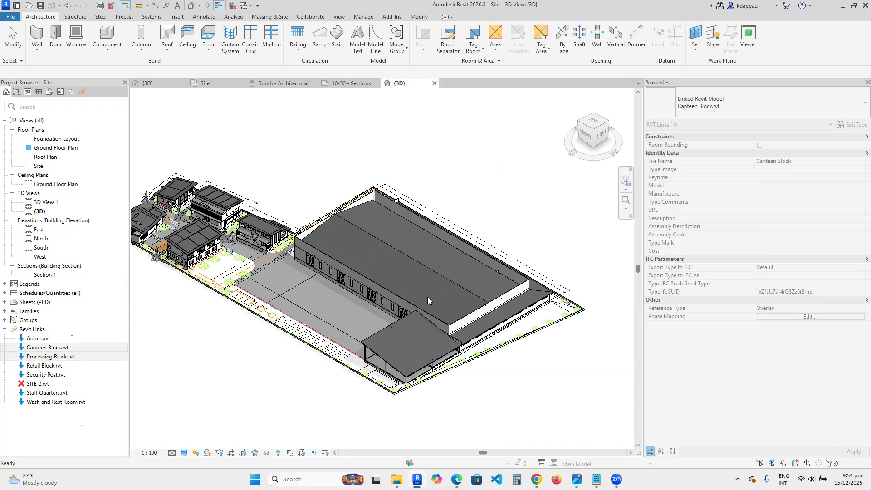
click(572, 120)
click(579, 127)
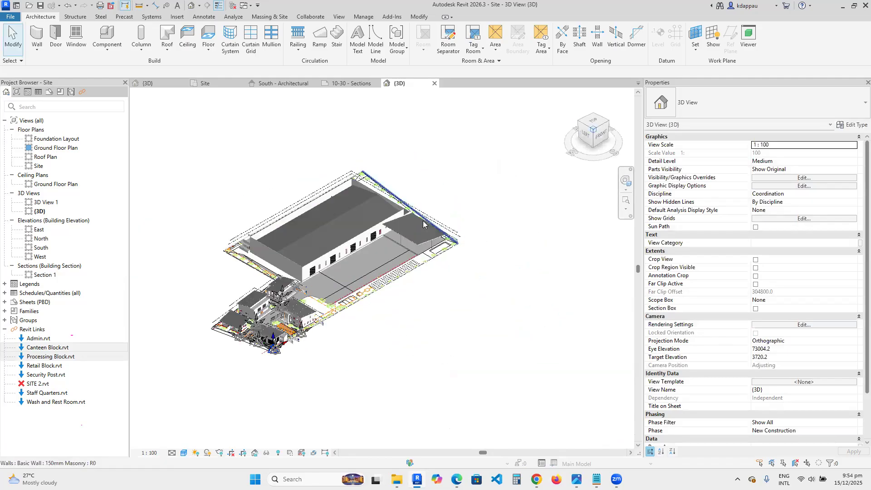
scroll(345, 280, up, 2)
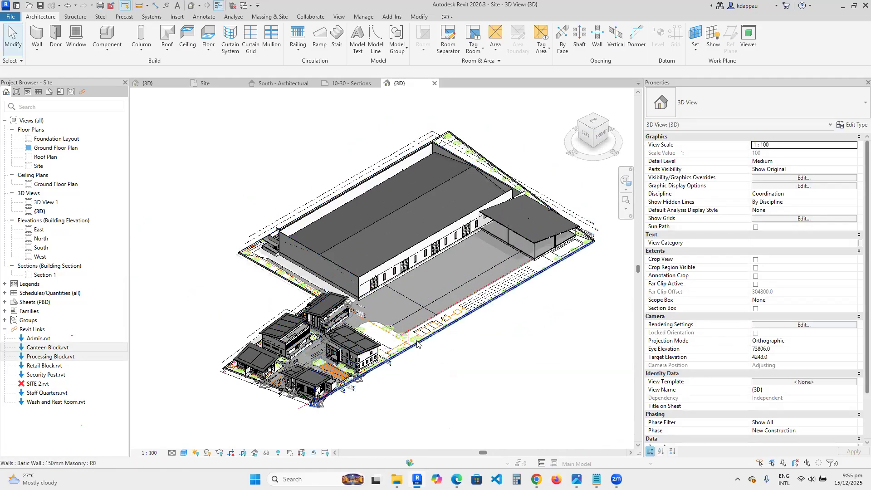
scroll(394, 350, up, 2)
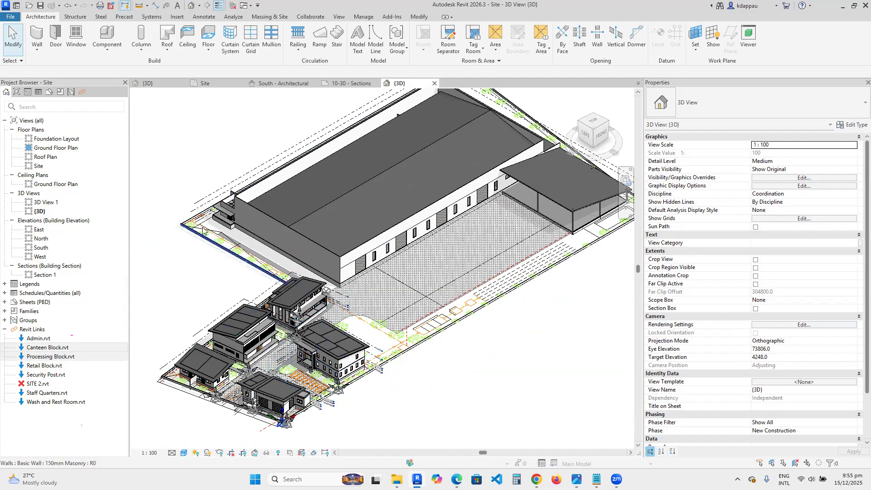
scroll(380, 322, down, 3)
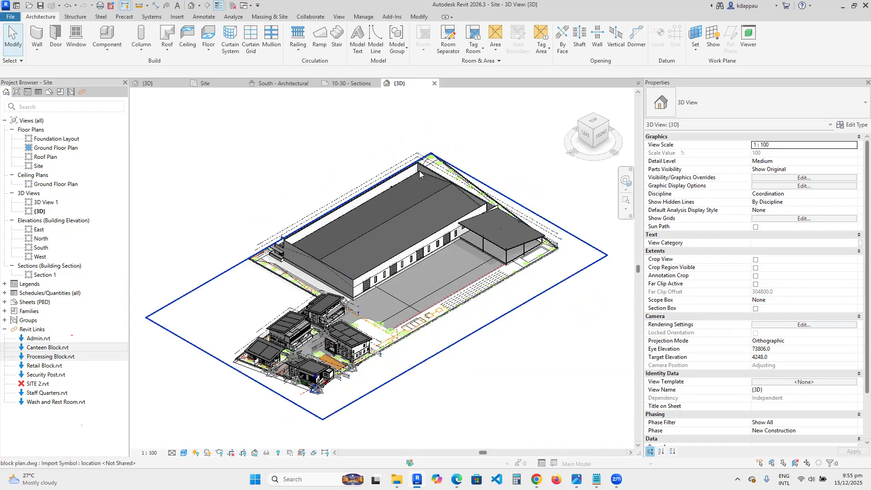
scroll(425, 235, up, 2)
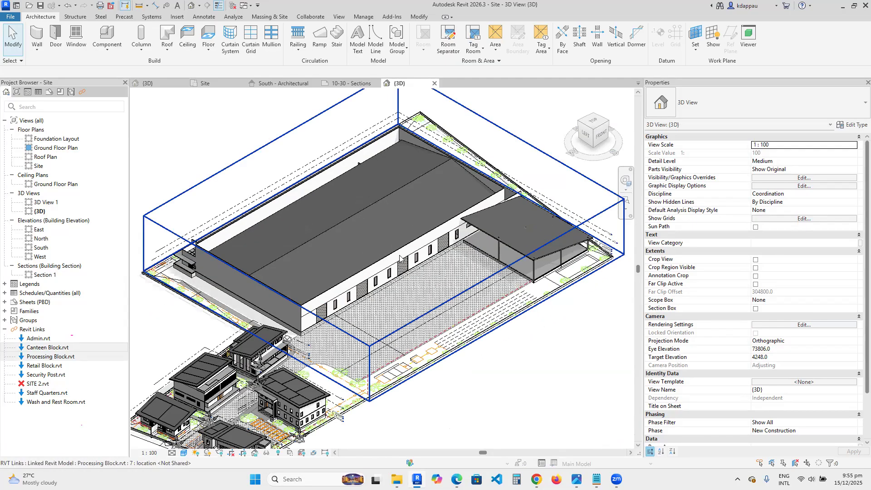
- Zoom in and out on the cluster of smaller linked buildings beside the Processing Block in the 3D view
scroll(400, 258, down, 3)
scroll(362, 292, up, 4)
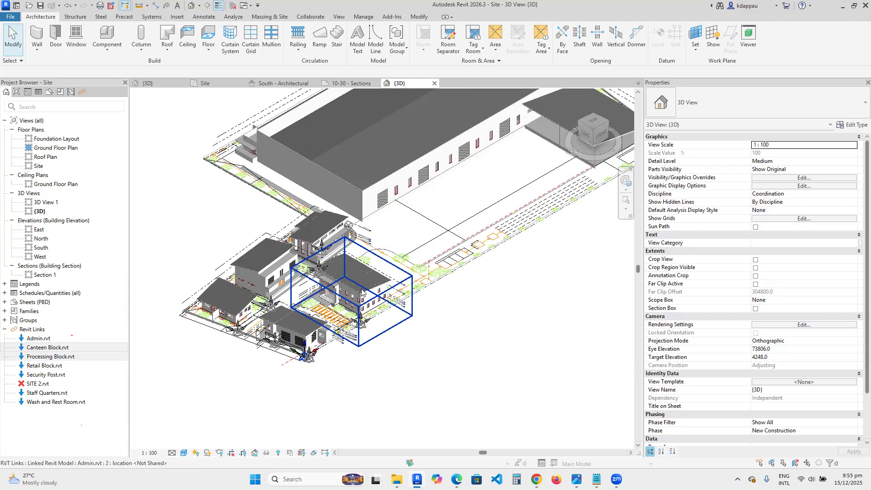
scroll(361, 292, up, 2)
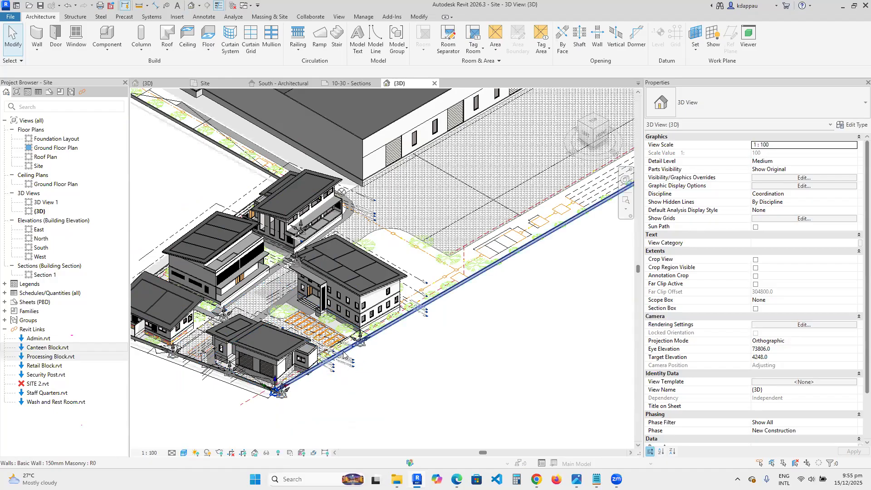
scroll(344, 356, down, 2)
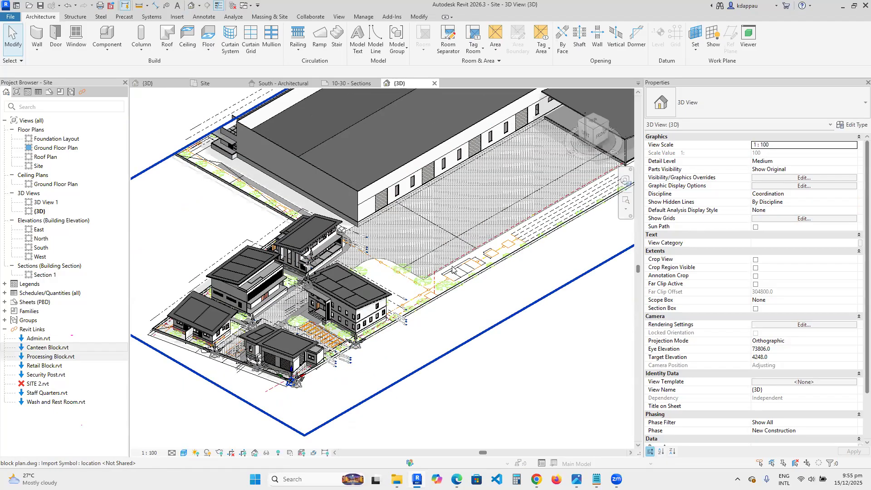
- Expand the project's sheets and open the 10-10.01 - Floor Plan sheet, zooming in and out to review it
click(4, 302)
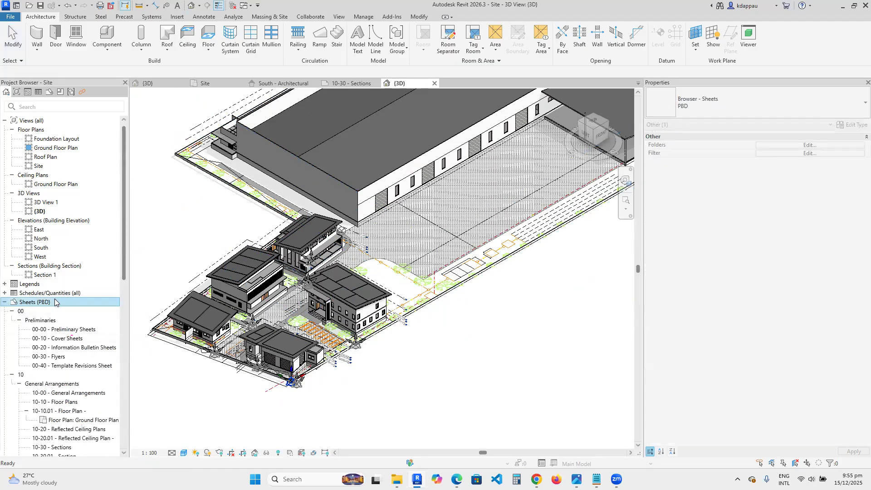
scroll(45, 375, down, 1)
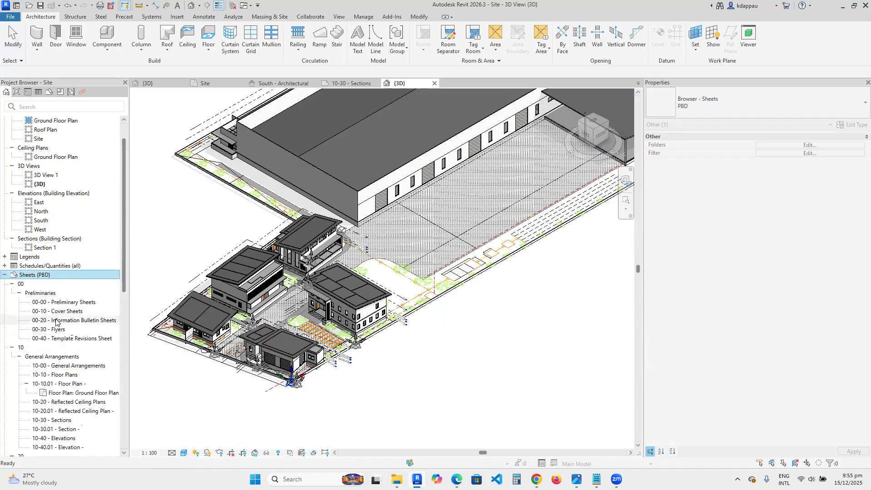
scroll(55, 386, down, 1)
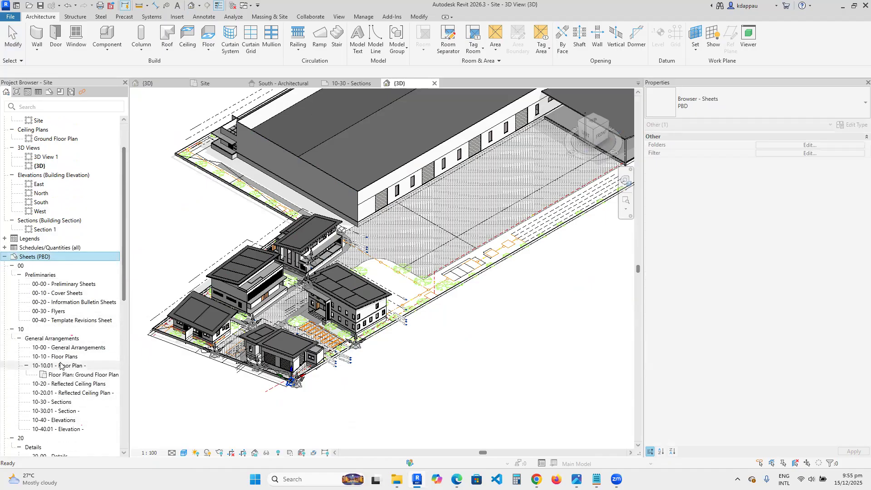
click(60, 366)
double_click(62, 375)
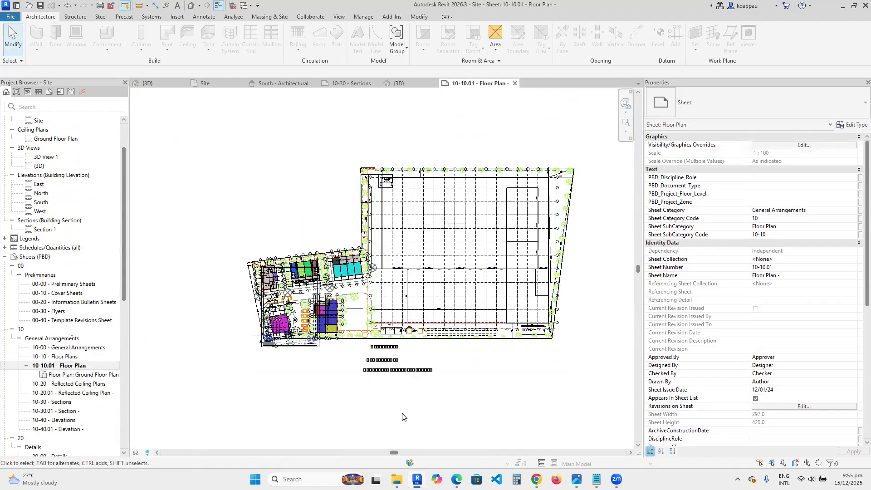
scroll(285, 321, up, 2)
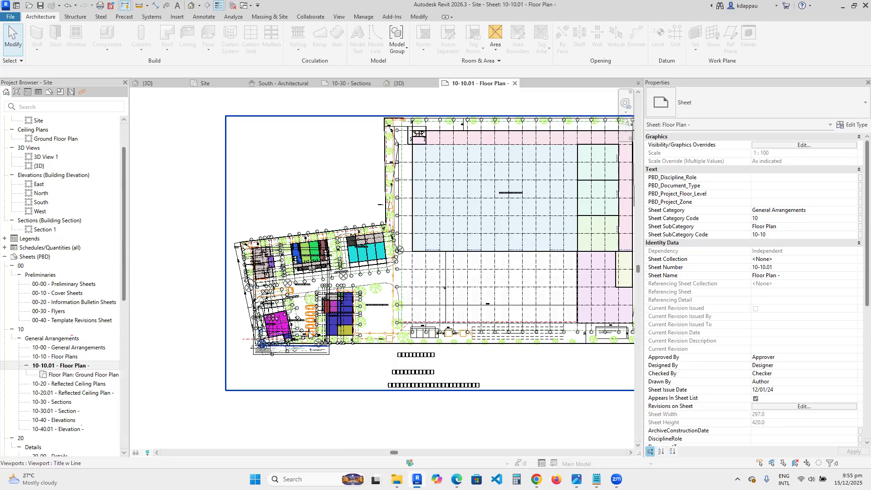
scroll(277, 347, down, 3)
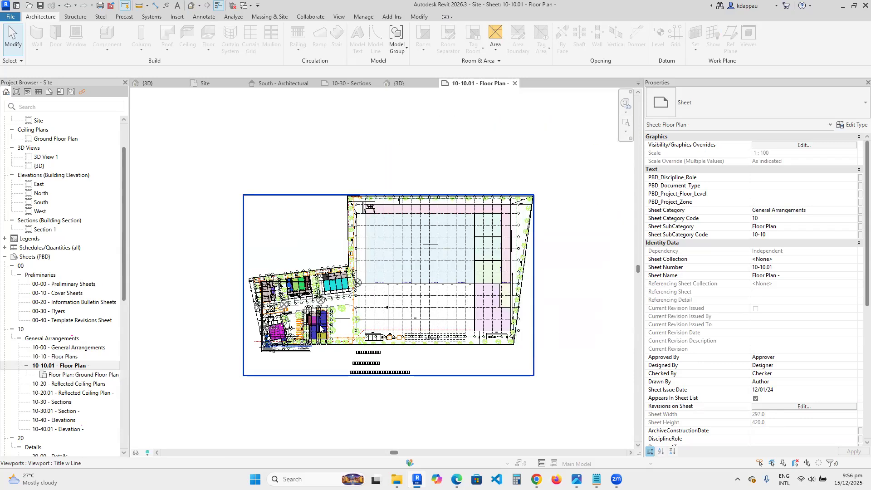
scroll(411, 324, up, 1)
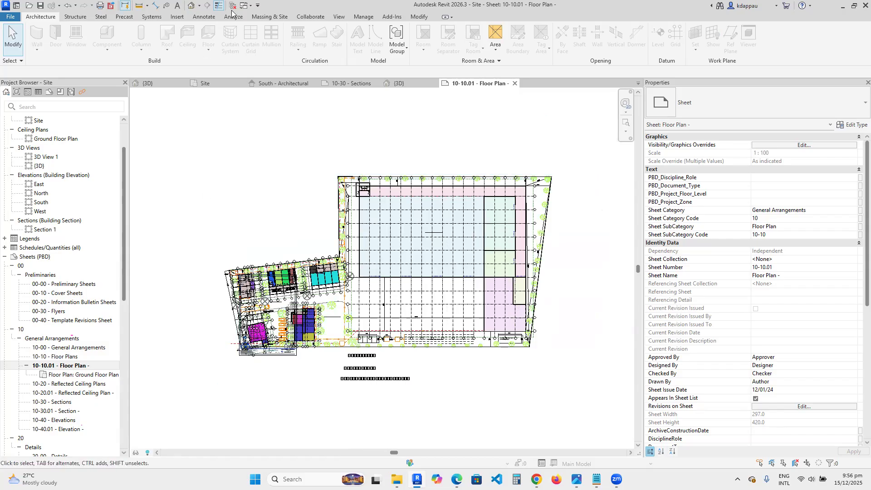
- Return to the default 3D view and zoom around the linked buildings across the site
click(191, 6)
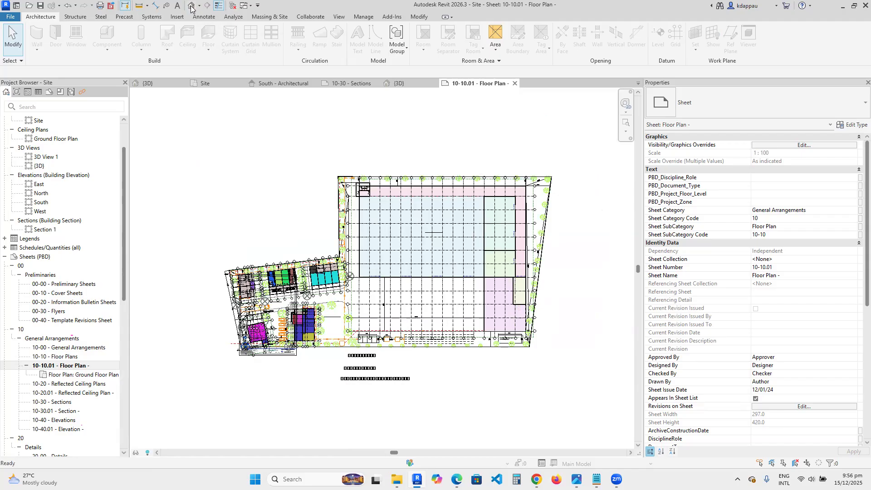
scroll(281, 222, down, 2)
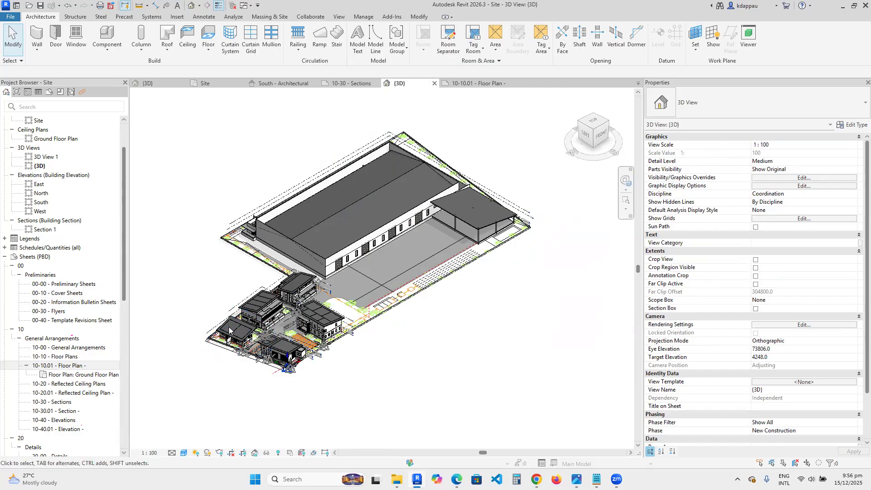
scroll(272, 335, up, 2)
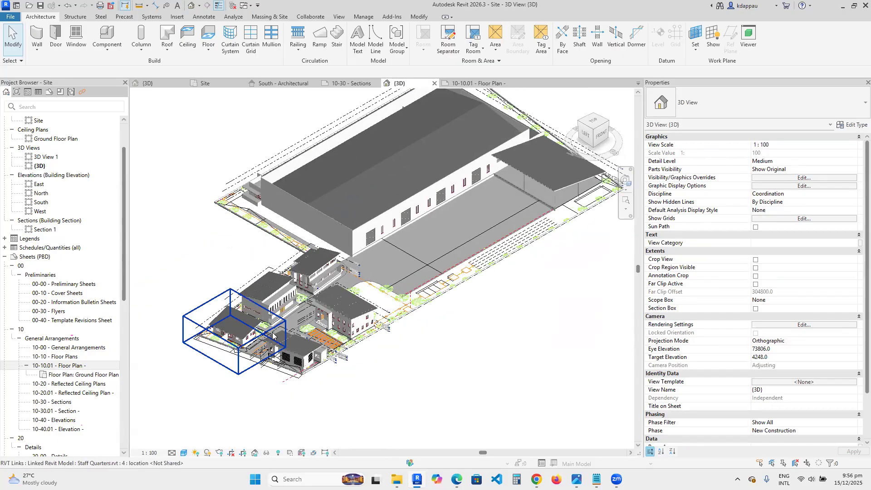
scroll(272, 335, up, 3)
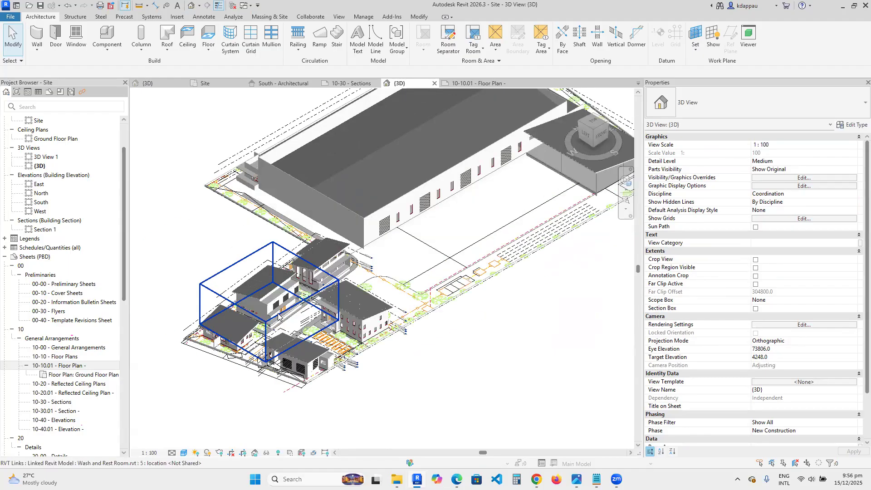
scroll(298, 335, down, 5)
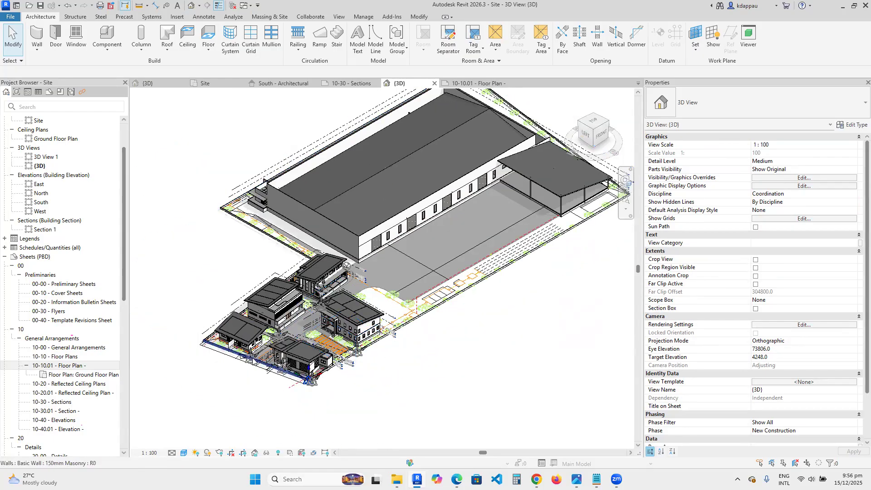
scroll(321, 343, down, 1)
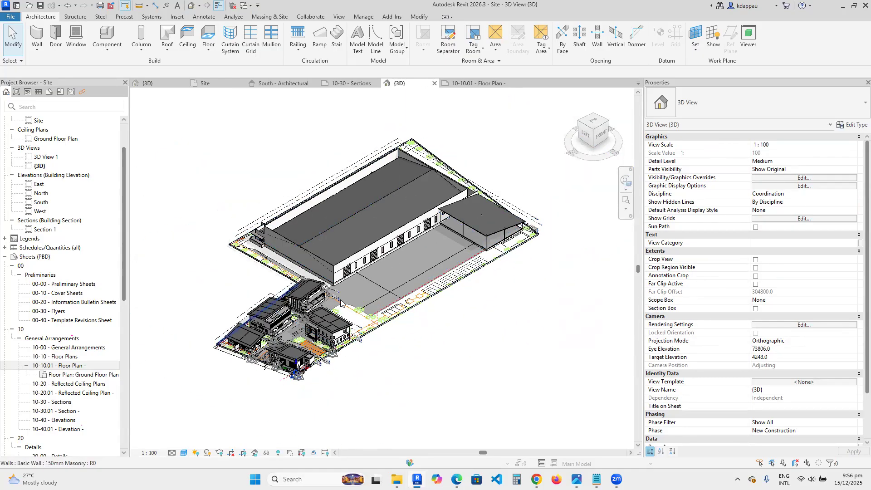
scroll(327, 266, up, 1)
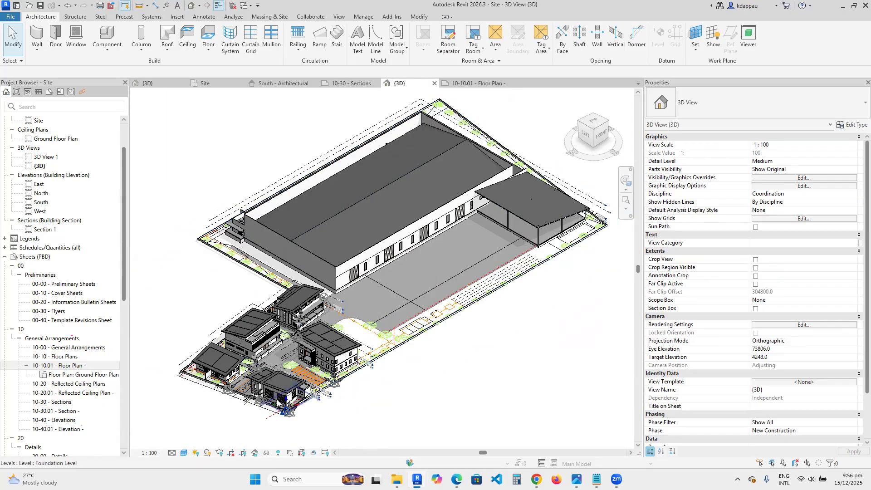
scroll(279, 396, up, 2)
scroll(279, 396, up, 3)
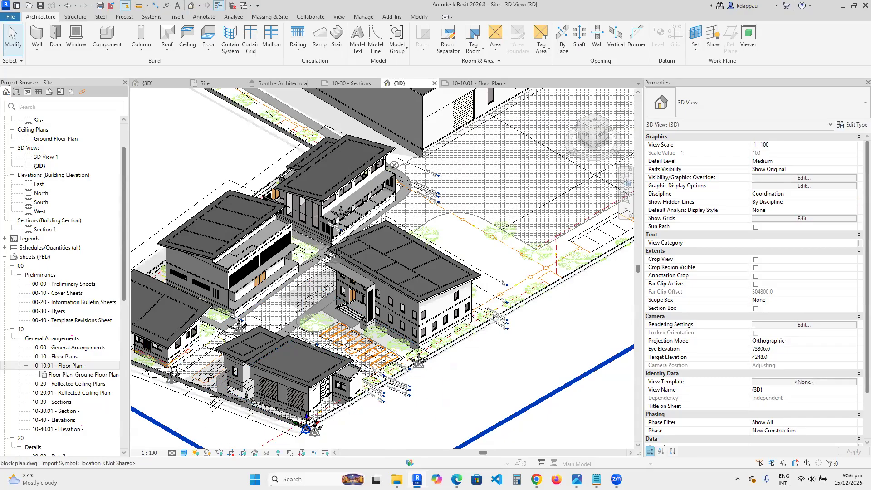
scroll(343, 340, down, 3)
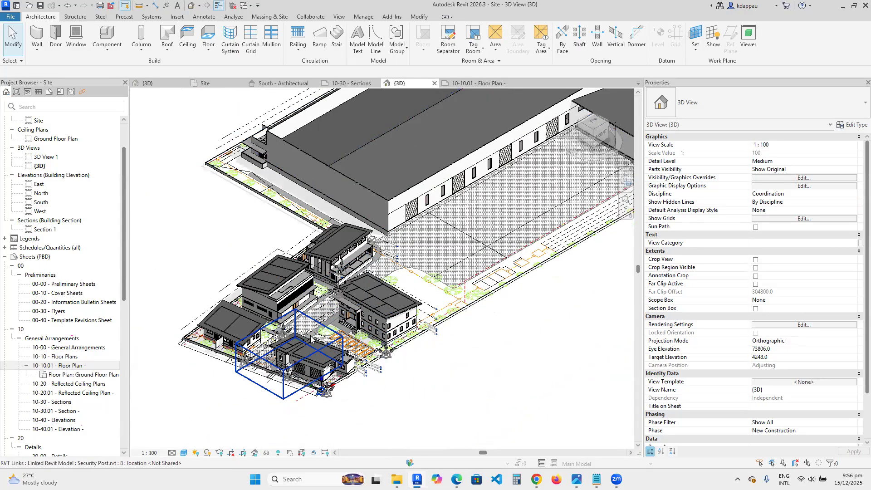
scroll(297, 346, down, 3)
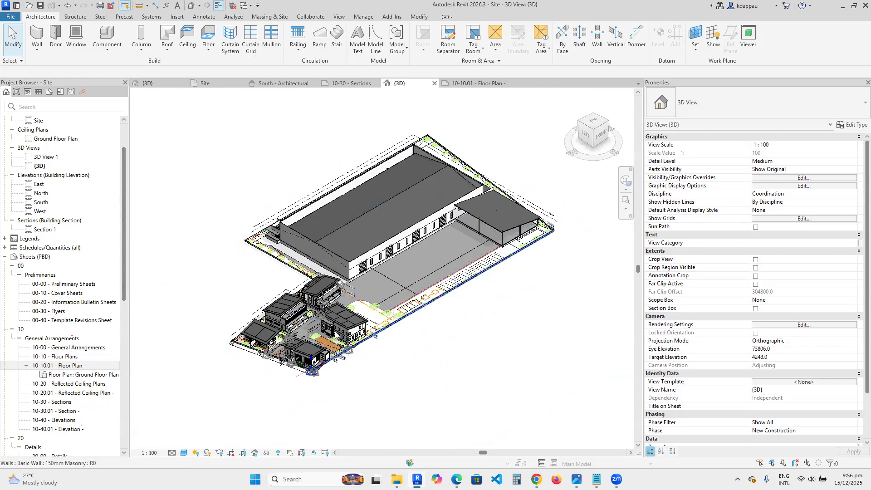
scroll(261, 345, up, 3)
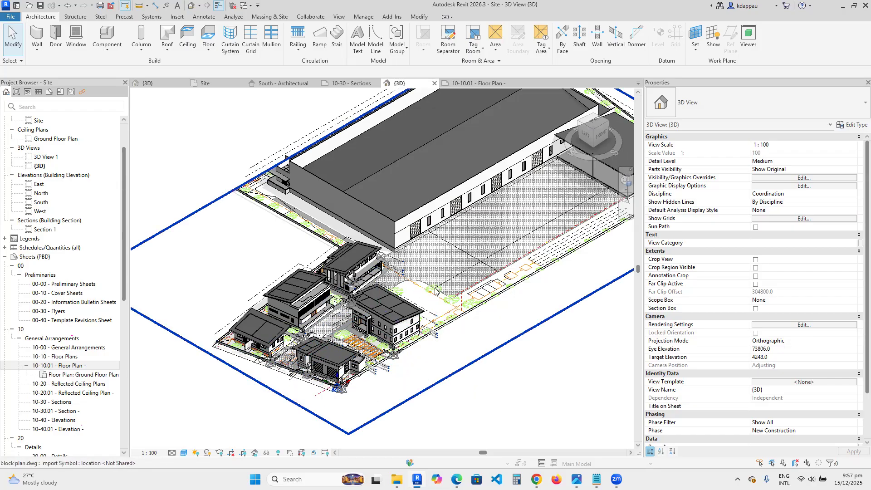
- Select the imported block plan.dwg underlay in the 3D view, deselect it, and zoom out over the site
click(474, 282)
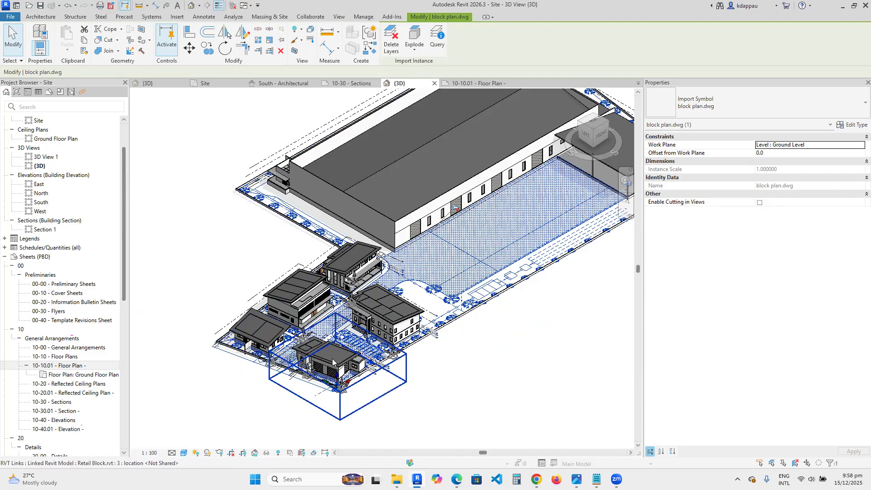
click(440, 371)
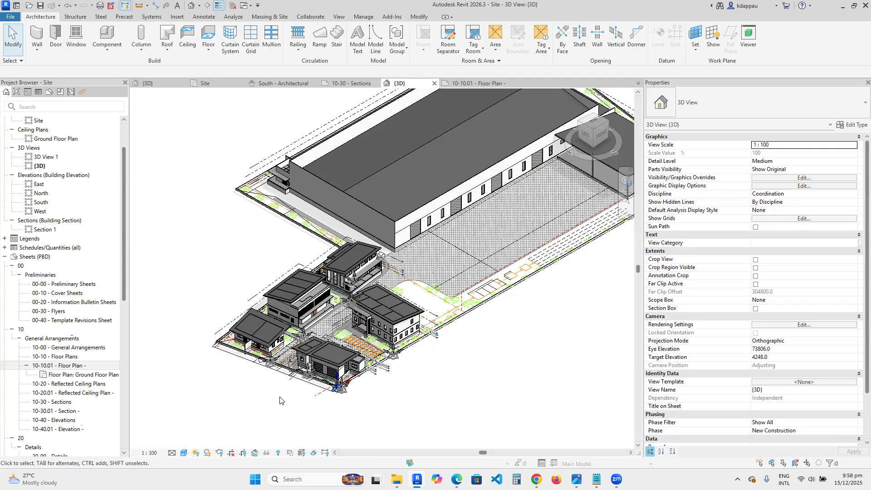
scroll(280, 401, down, 1)
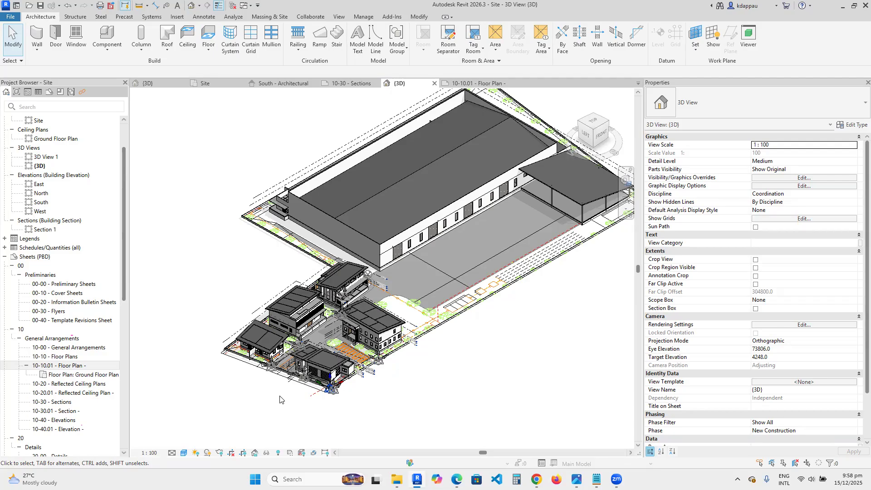
scroll(279, 399, down, 3)
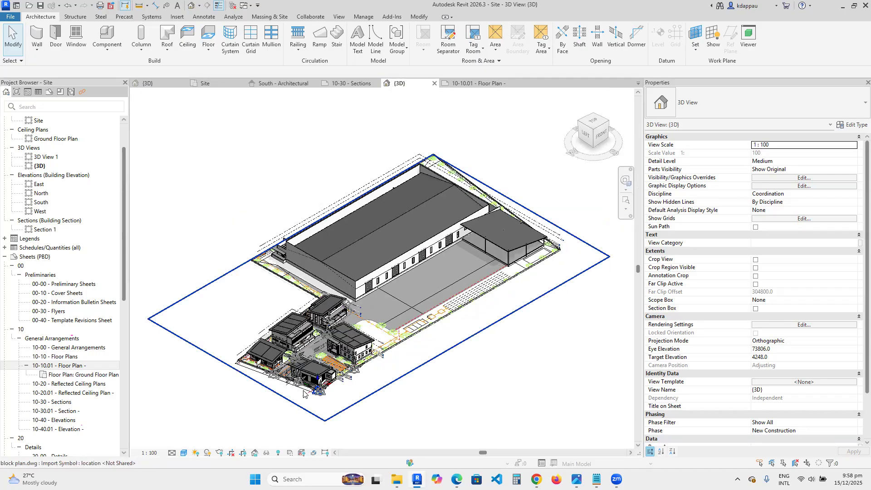
scroll(303, 393, up, 2)
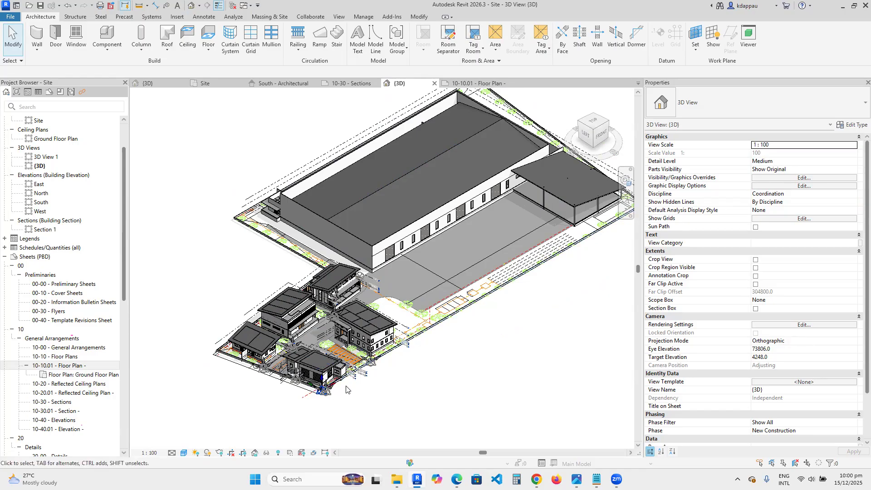
- Reorient the 3D view with the view cube to see the site from the opposite side and zoom into the smaller buildings
click(610, 122)
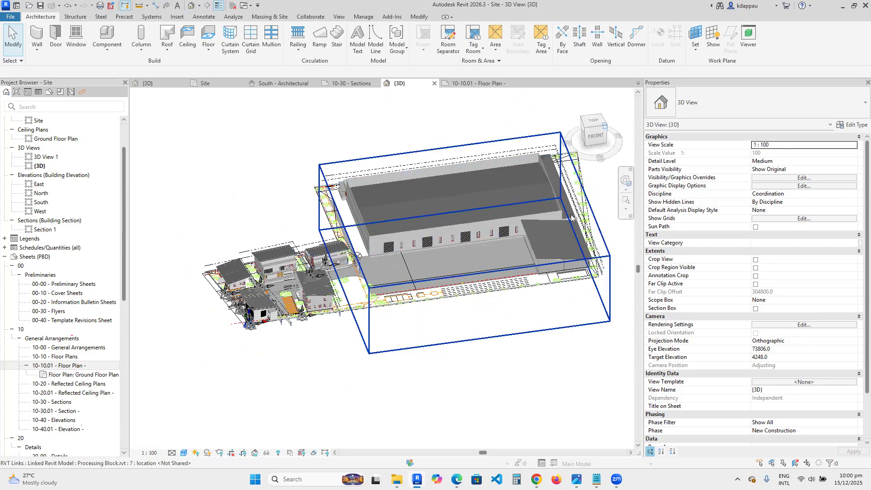
scroll(268, 245, up, 4)
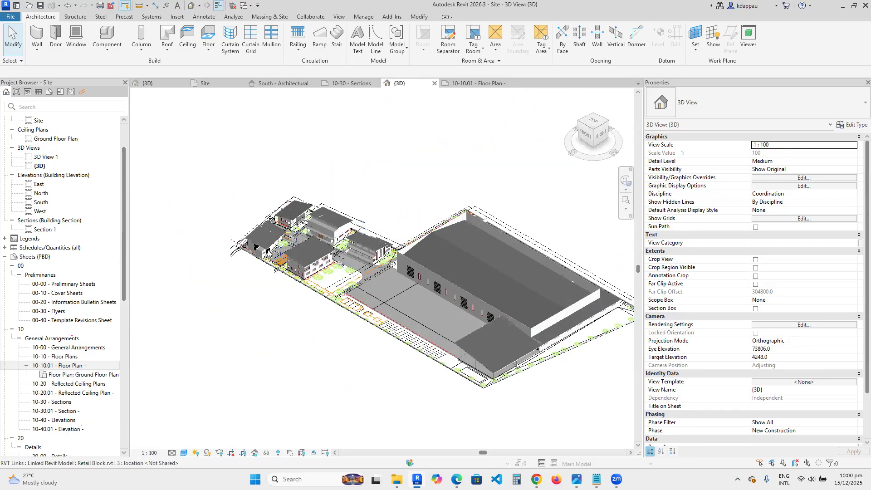
scroll(269, 248, up, 3)
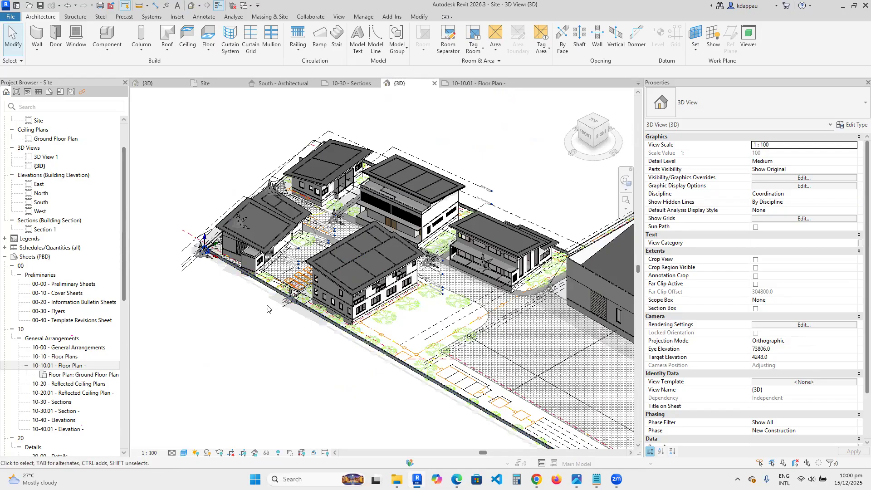
scroll(318, 322, down, 6)
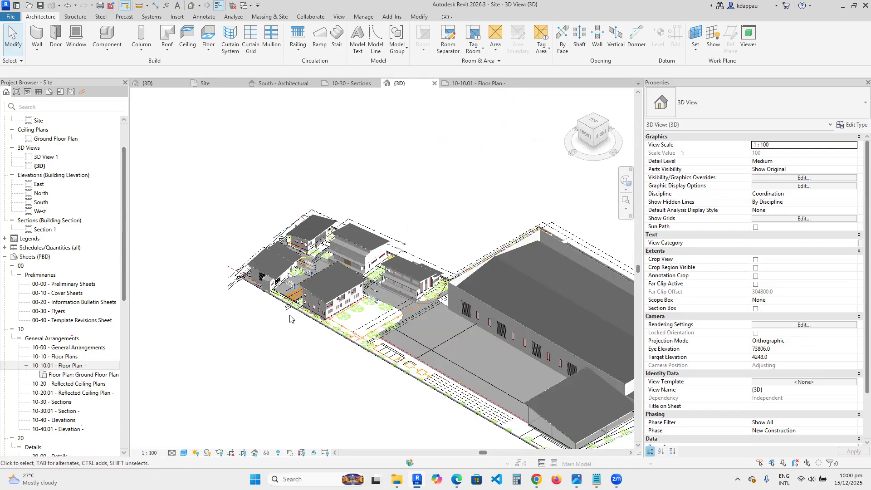
scroll(469, 360, up, 4)
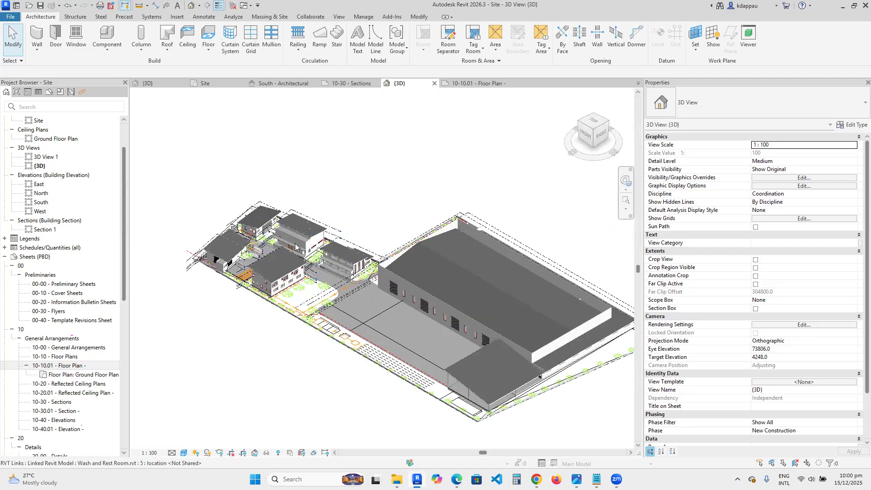
scroll(361, 272, up, 4)
scroll(370, 321, up, 4)
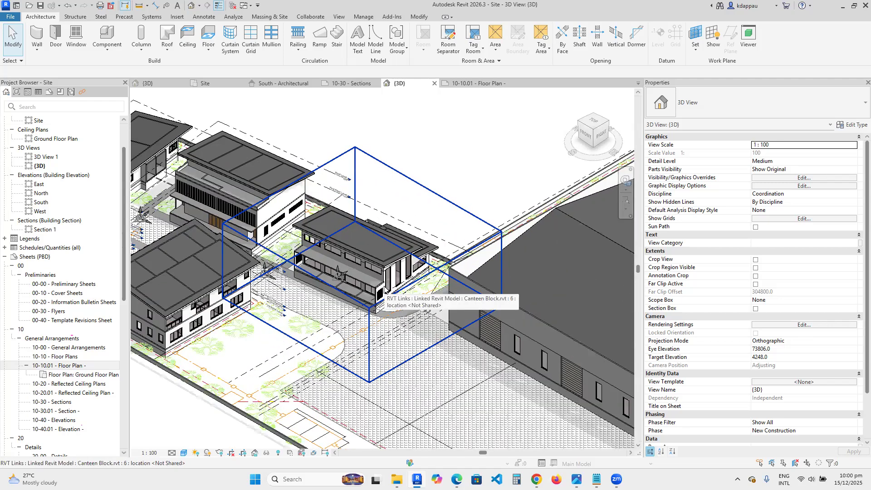
scroll(371, 324, down, 8)
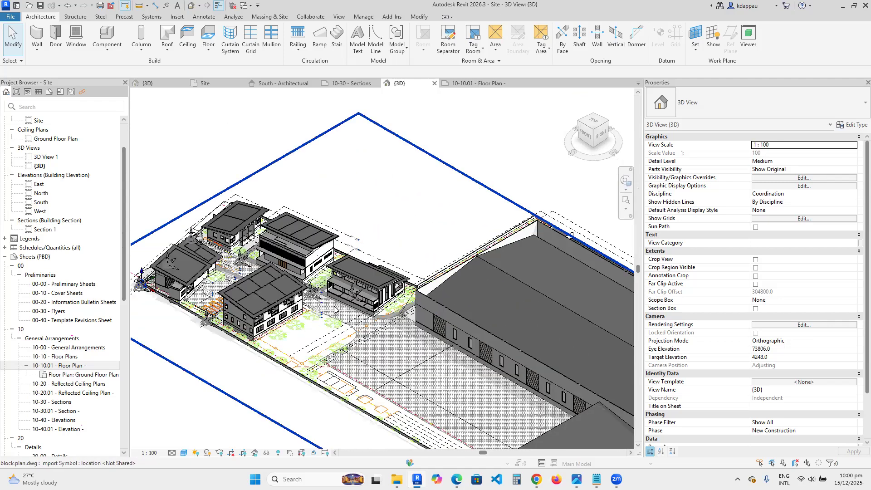
scroll(257, 288, up, 4)
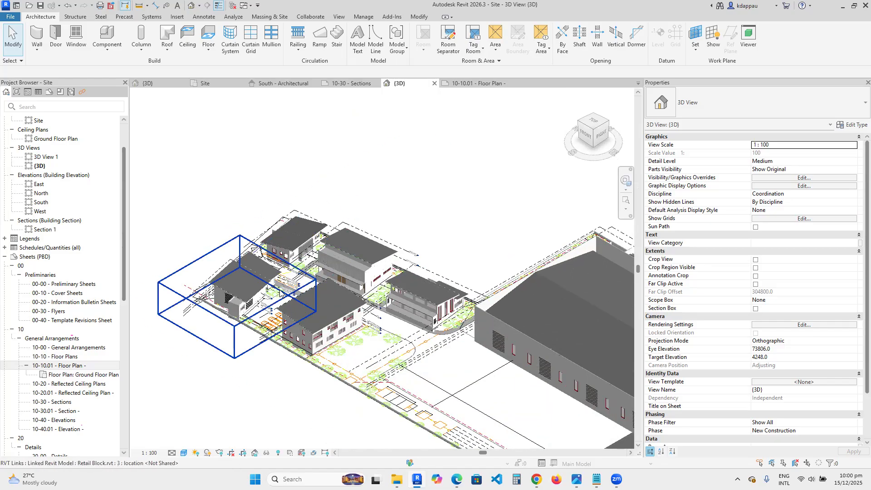
scroll(262, 320, up, 3)
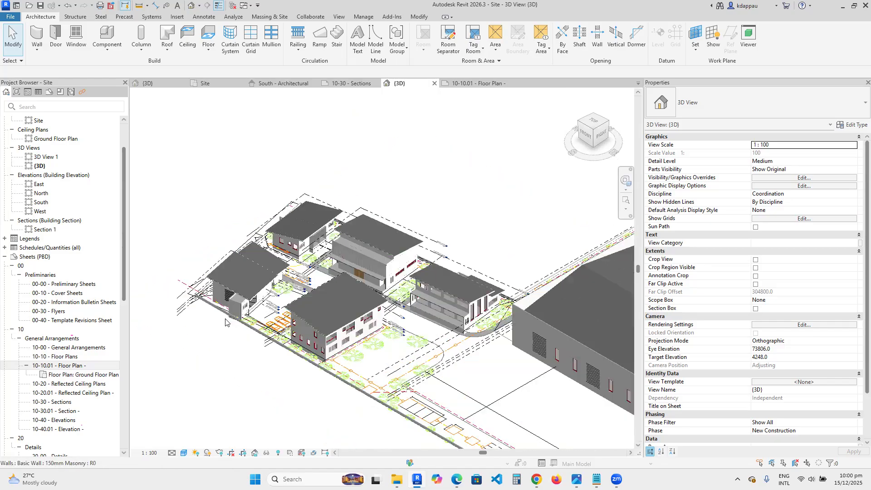
- Zoom in and out across the 3D site to inspect the linked buildings and the large processing block
scroll(267, 326, down, 4)
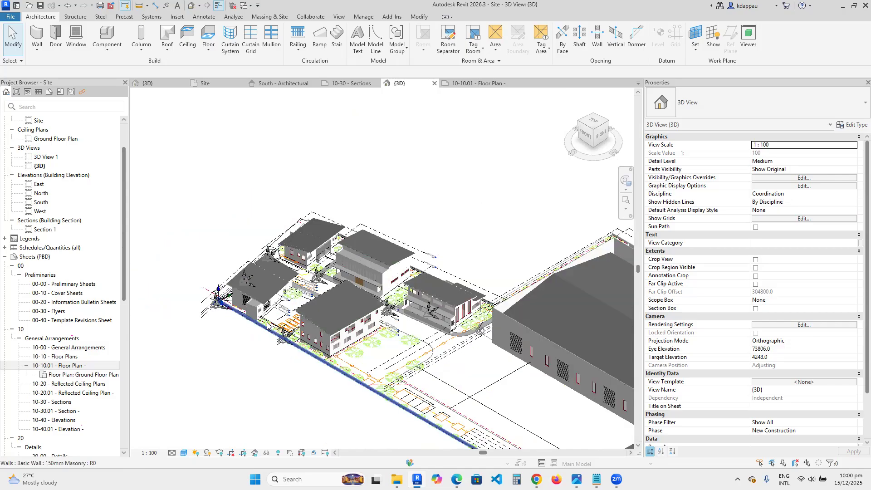
scroll(290, 327, down, 2)
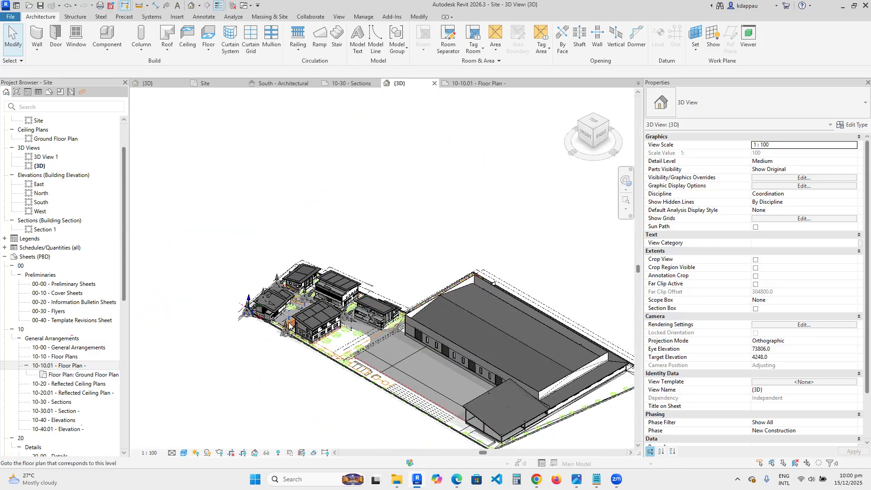
scroll(254, 322, up, 4)
scroll(285, 327, down, 2)
scroll(286, 326, down, 2)
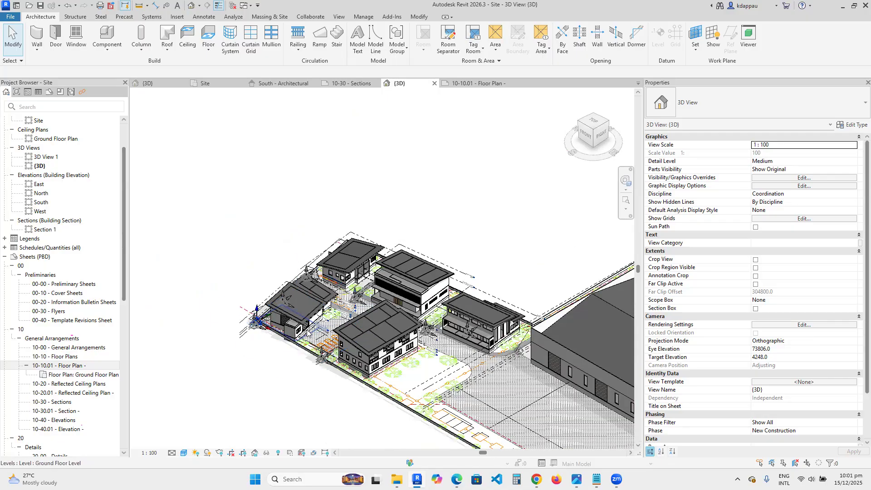
scroll(262, 300, down, 2)
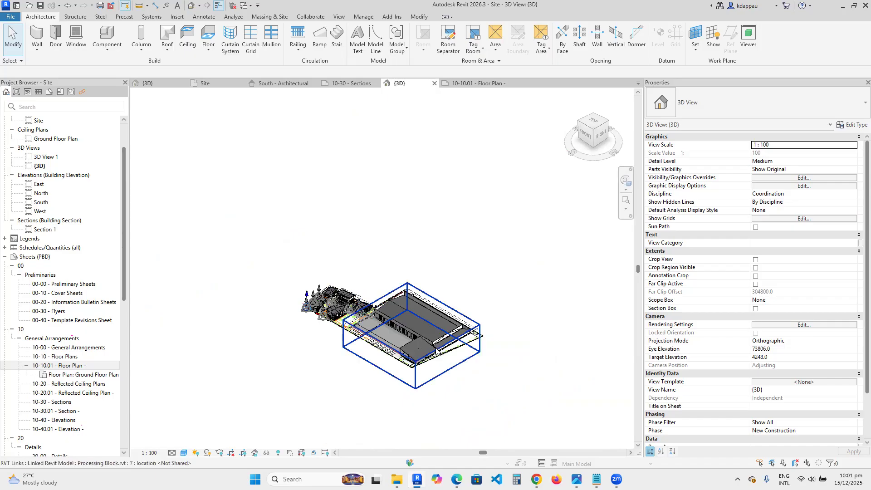
scroll(437, 351, up, 3)
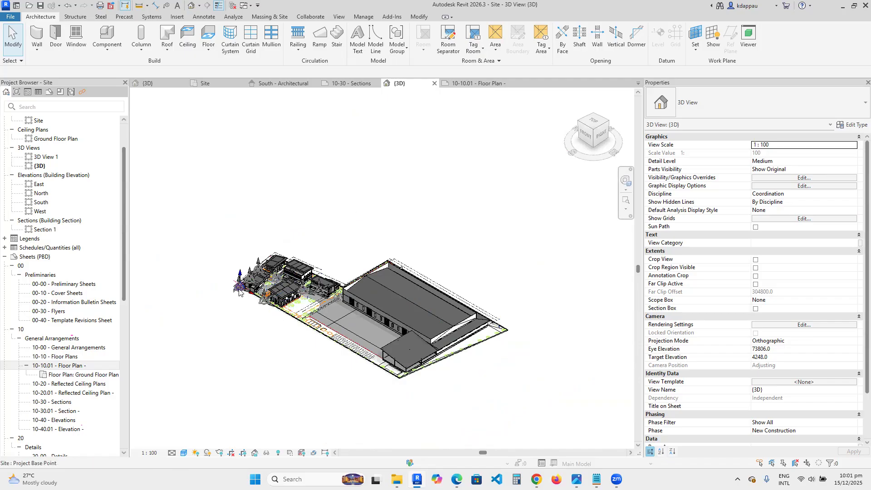
scroll(239, 291, up, 2)
scroll(239, 291, up, 3)
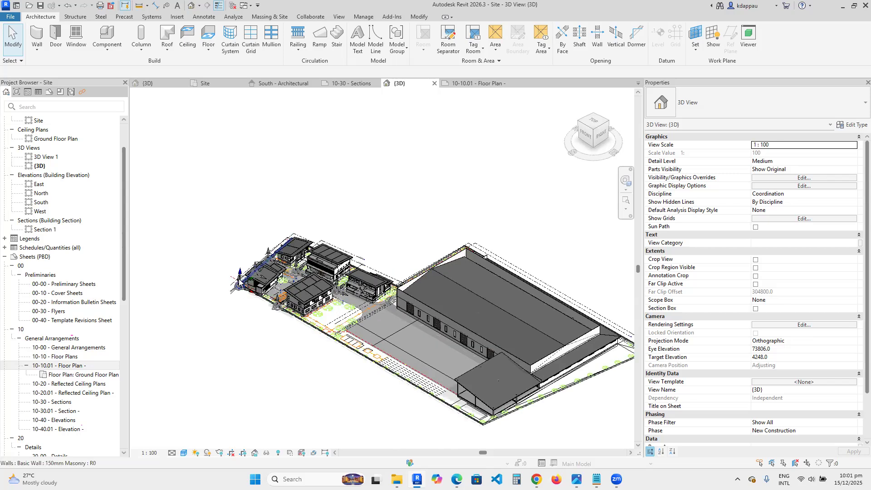
scroll(258, 287, up, 3)
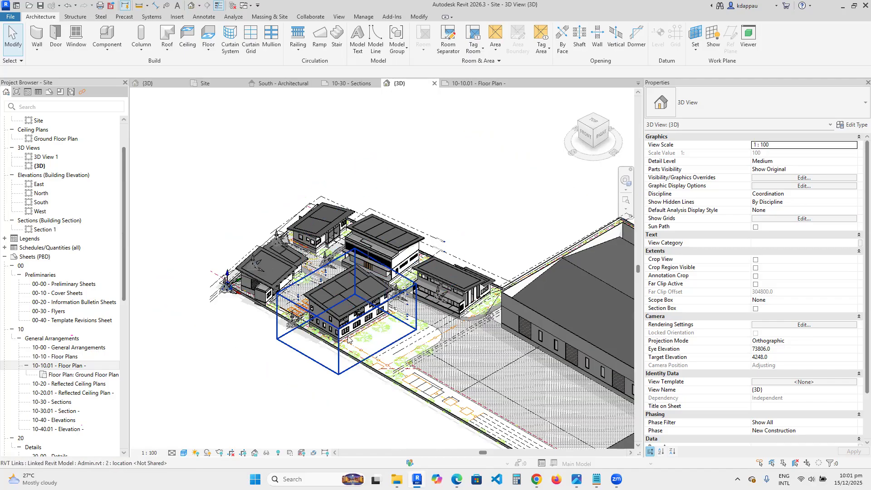
scroll(431, 344, down, 2)
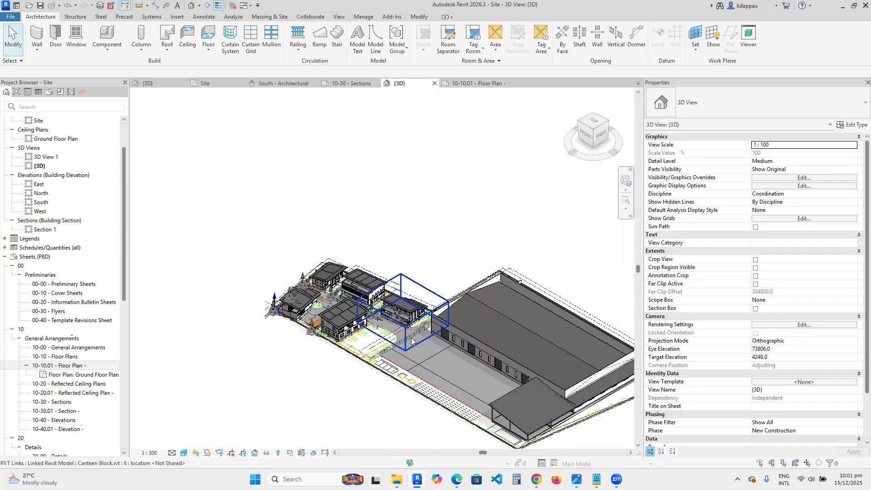
scroll(411, 340, up, 2)
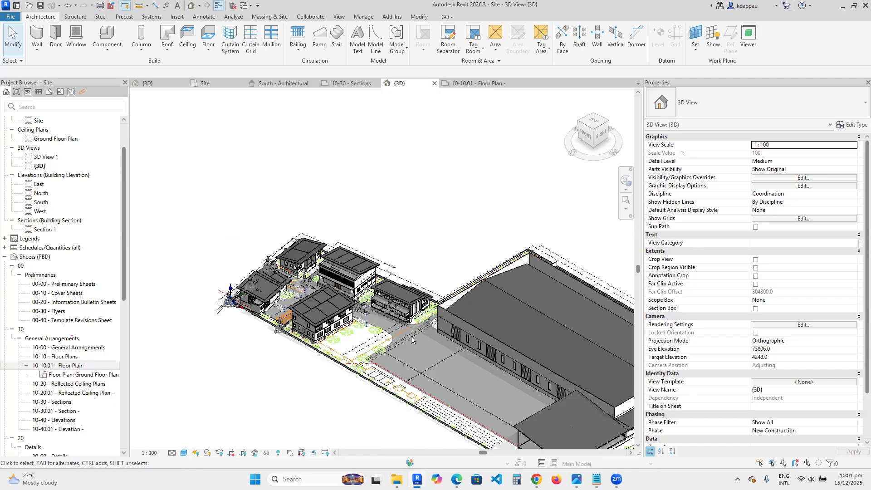
scroll(336, 344, down, 2)
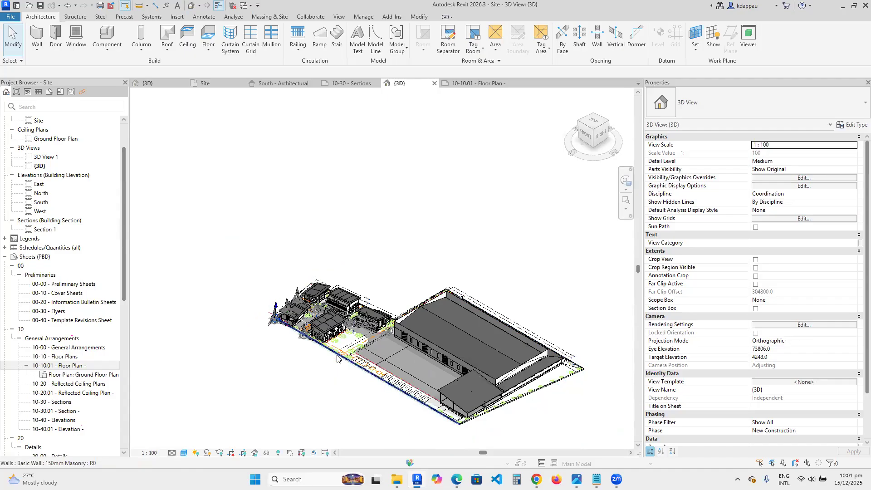
scroll(381, 392, down, 1)
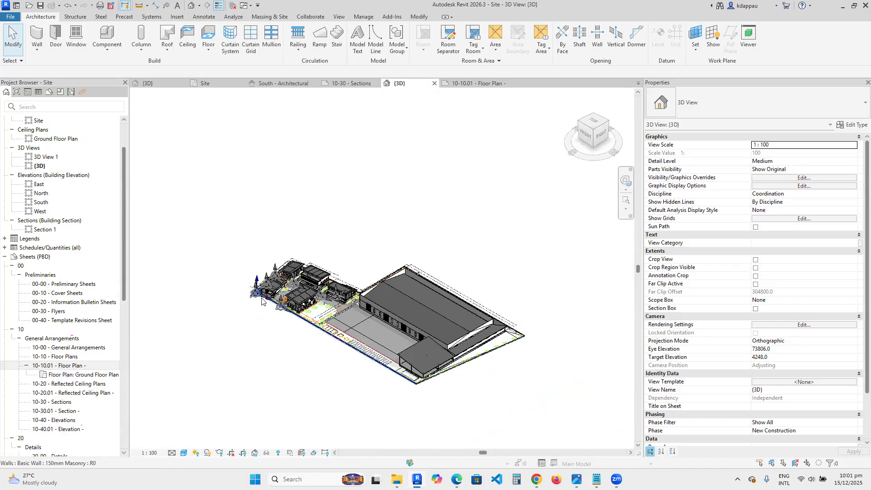
scroll(263, 300, up, 2)
scroll(338, 286, up, 2)
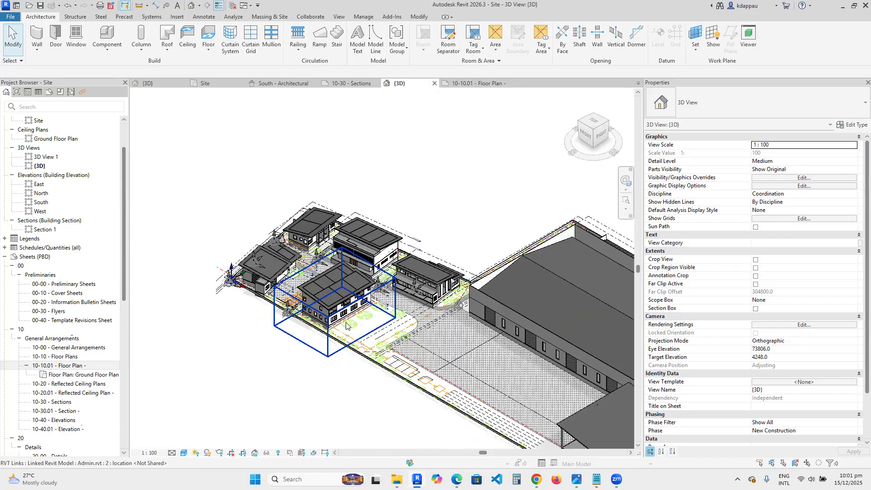
scroll(337, 285, up, 1)
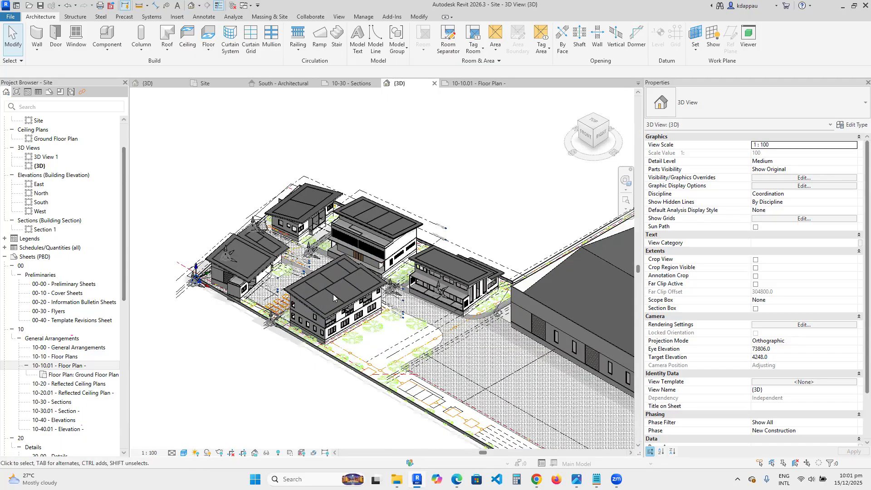
scroll(333, 317, up, 1)
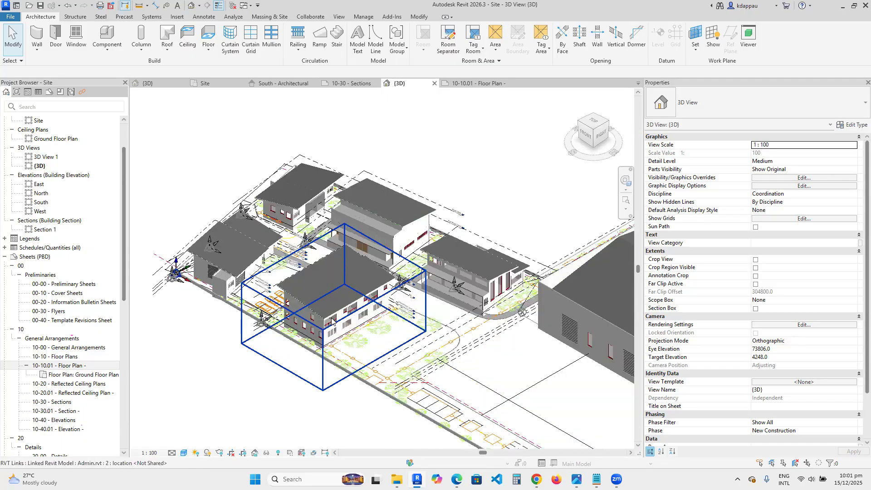
scroll(317, 286, up, 2)
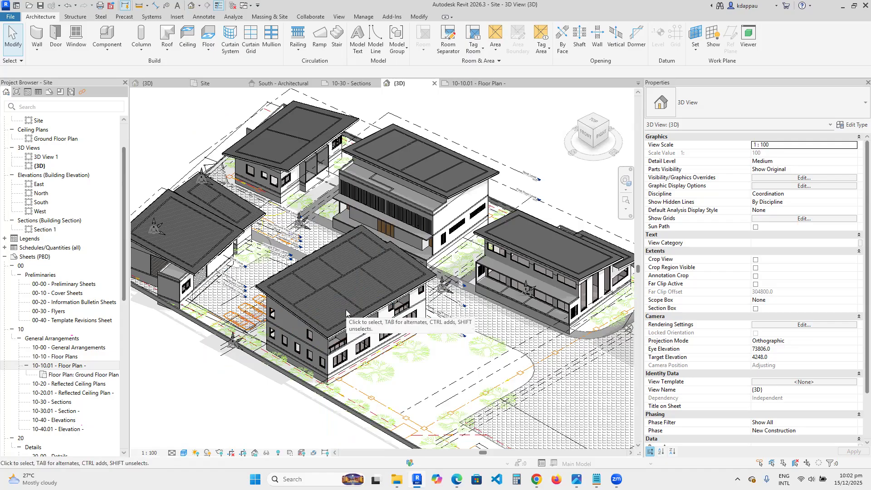
- Zoom closely around the smaller buildings and the level markers to check how the linked models sit on the site
scroll(346, 309, down, 2)
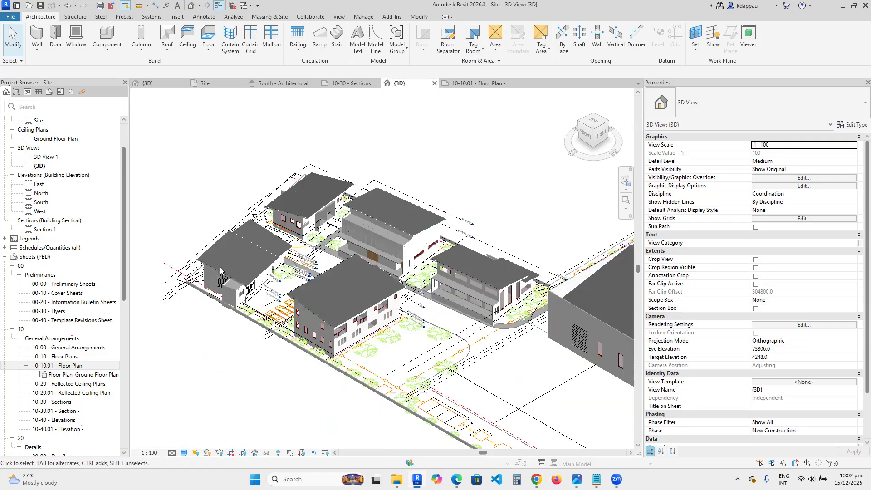
scroll(218, 269, up, 3)
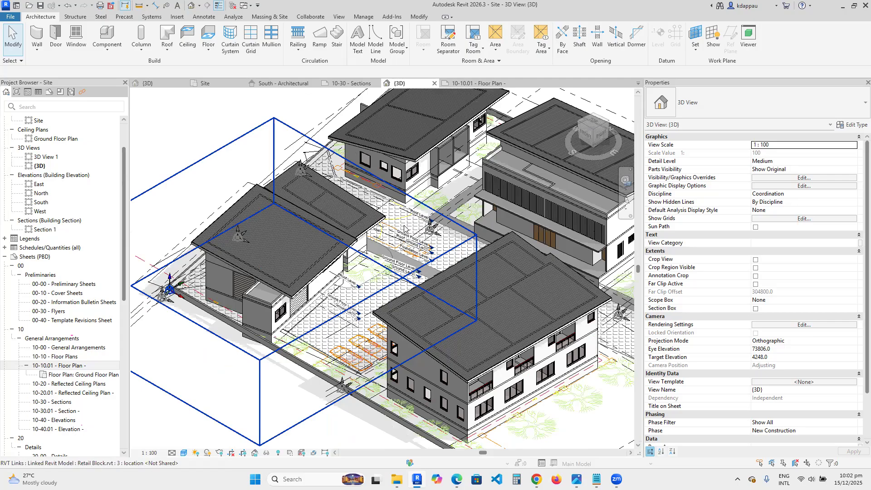
scroll(445, 265, down, 5)
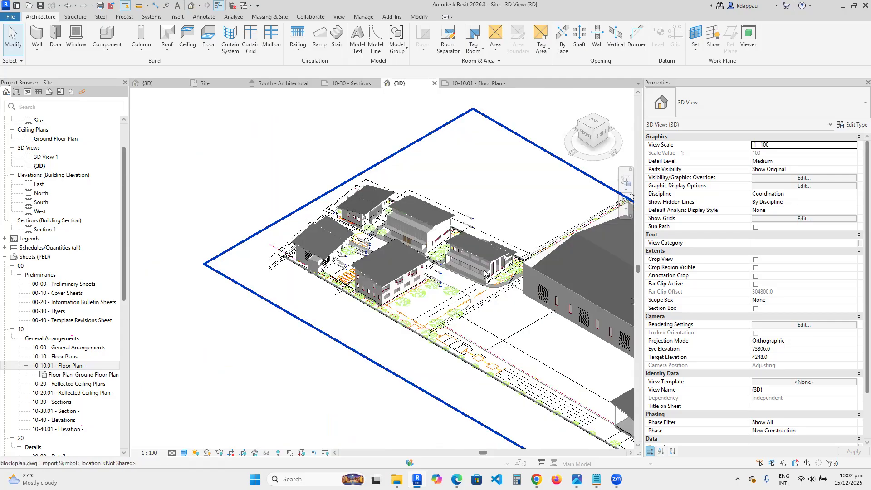
scroll(429, 269, up, 3)
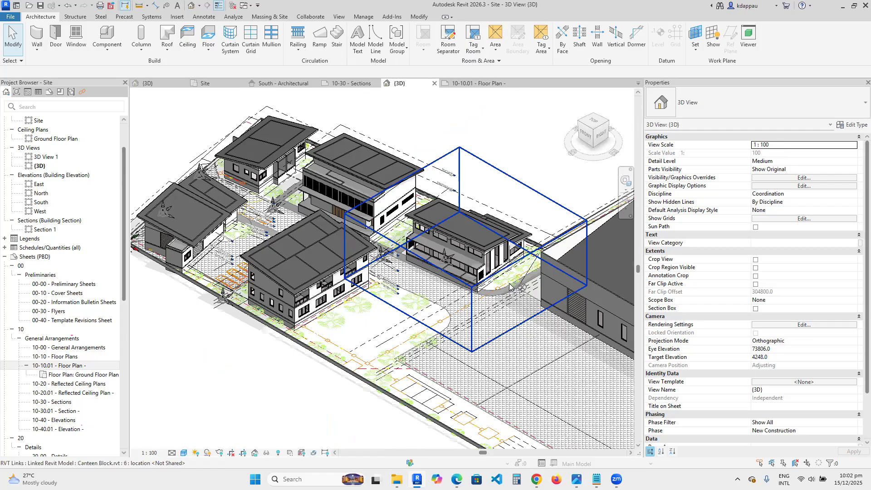
scroll(332, 269, down, 5)
scroll(337, 284, up, 4)
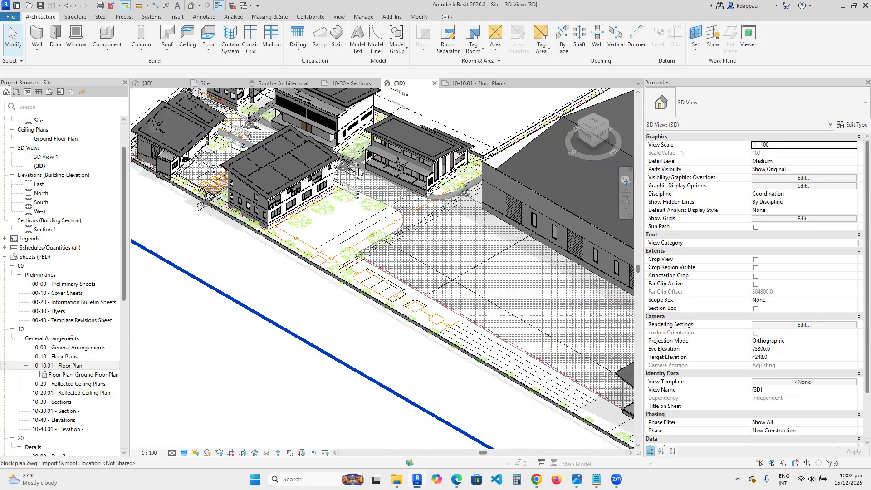
scroll(363, 182, up, 2)
scroll(370, 208, down, 2)
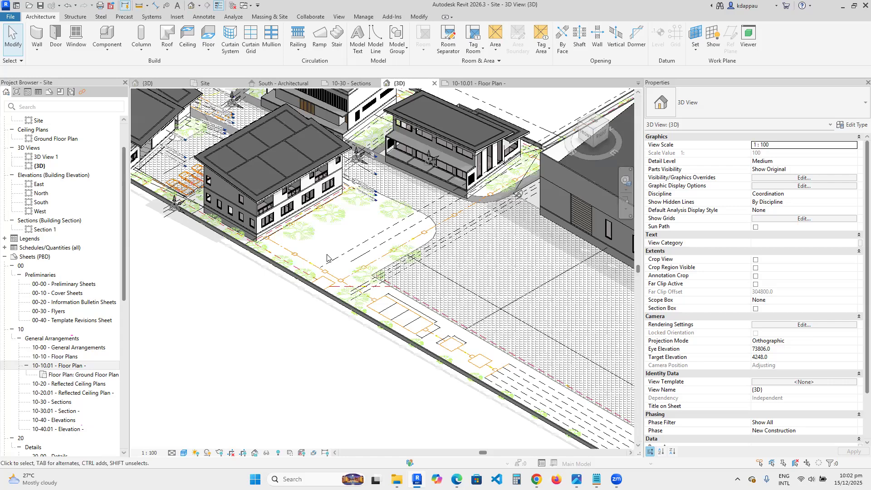
scroll(306, 271, down, 1)
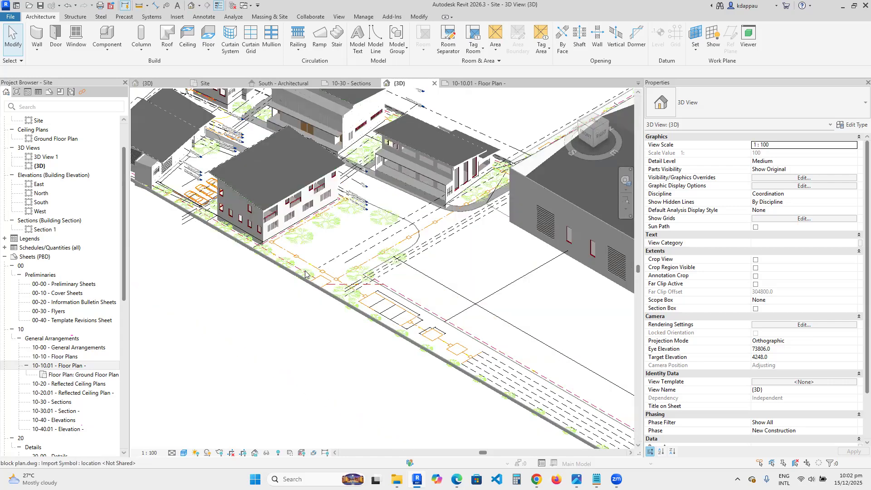
scroll(305, 273, down, 3)
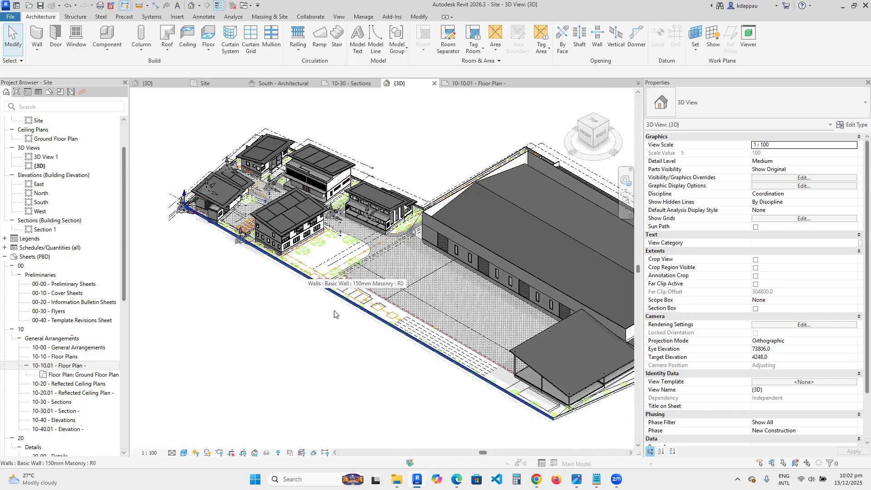
scroll(495, 297, down, 2)
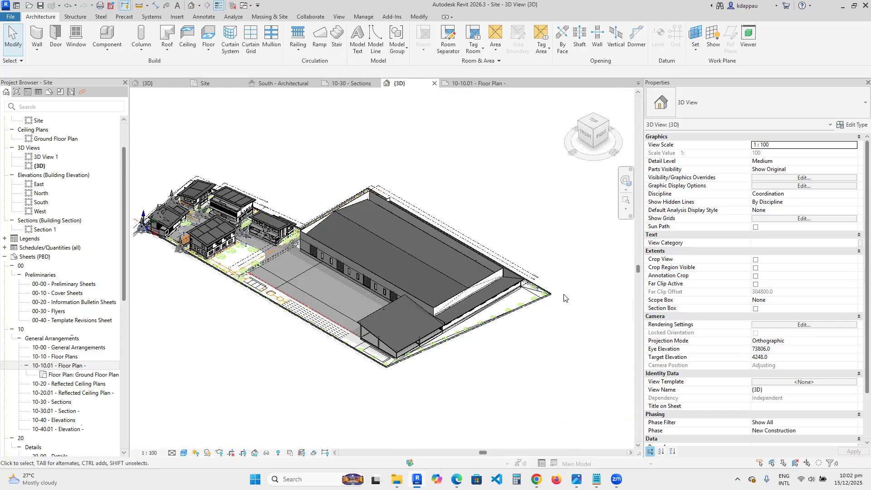
scroll(576, 301, up, 5)
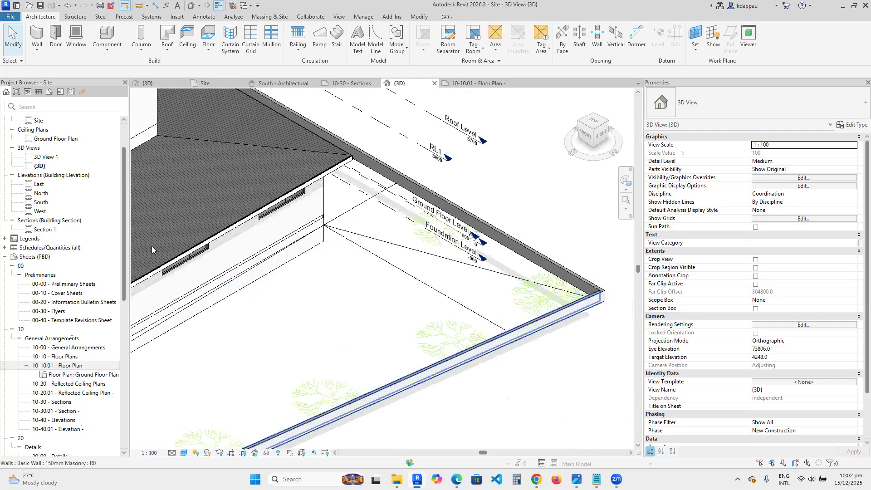
scroll(152, 246, down, 5)
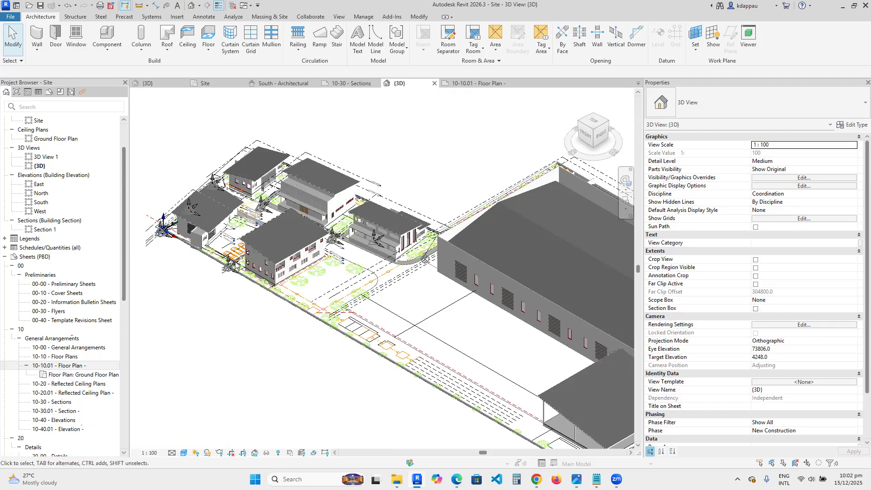
scroll(438, 378, down, 5)
drag(512, 389, 512, 386)
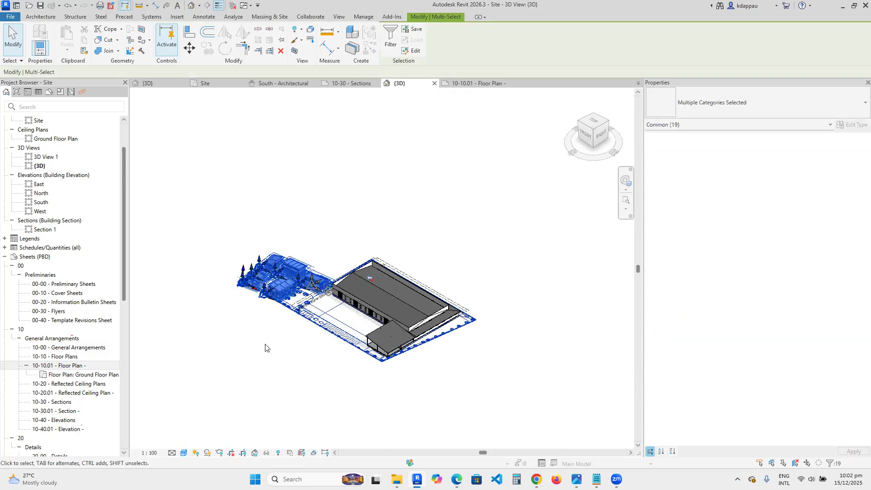
shift+middle_drag(265, 347, 265, 348)
key(Escape)
- Zoom back into the linked buildings and pan the 3D view across the site towards the processing block
scroll(265, 347, up, 2)
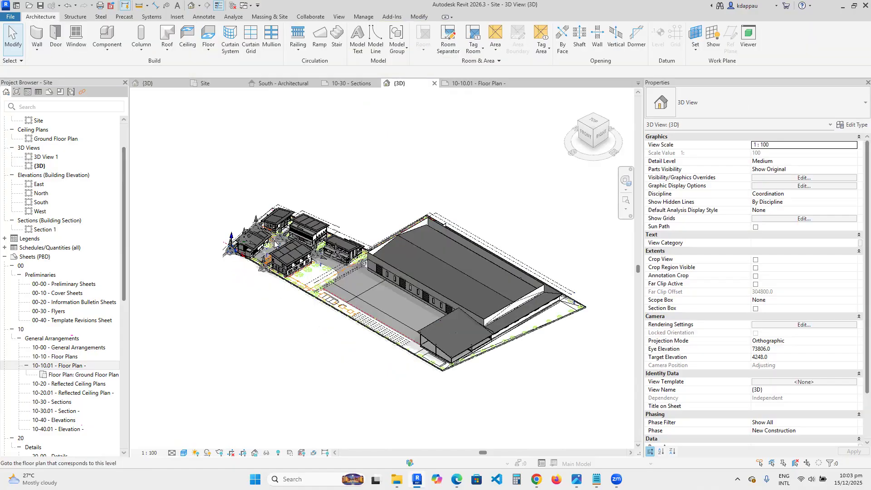
scroll(269, 275, up, 5)
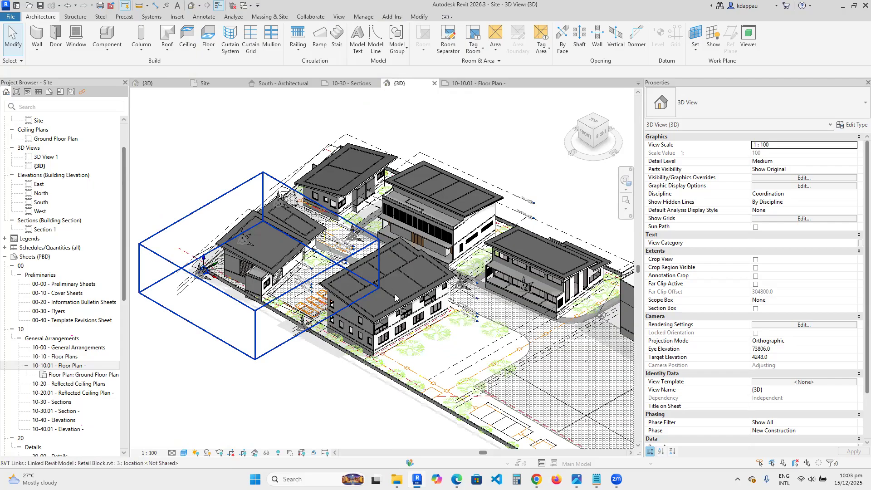
scroll(442, 338, down, 10)
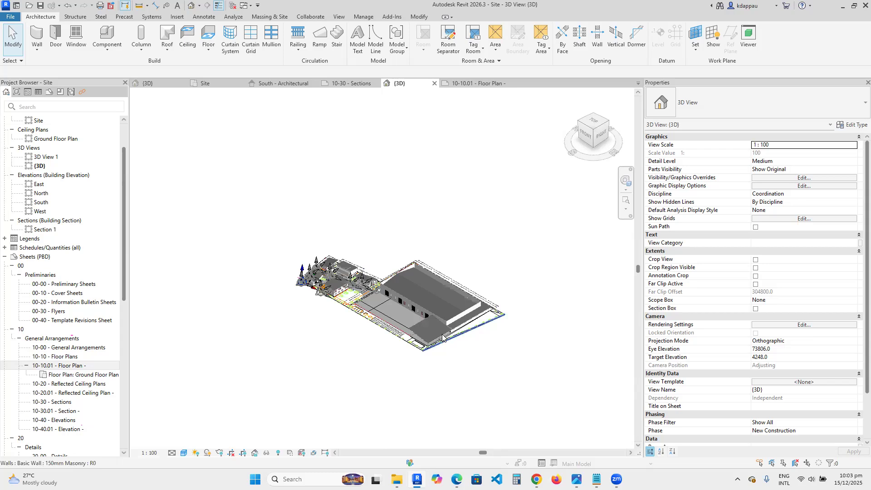
scroll(313, 286, up, 3)
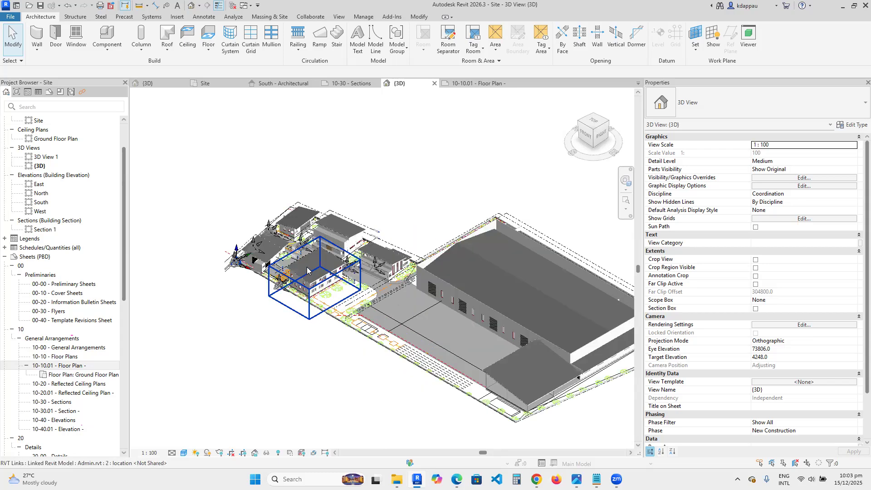
scroll(307, 270, up, 3)
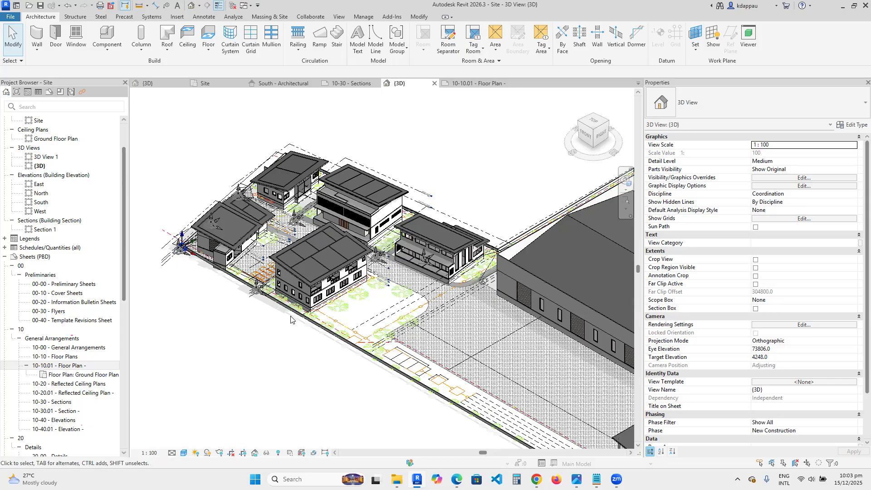
scroll(292, 322, up, 1)
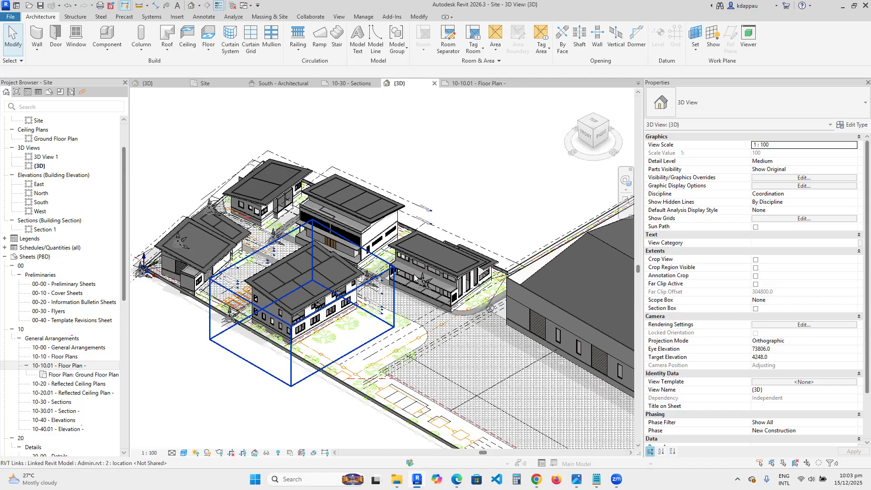
scroll(331, 264, down, 3)
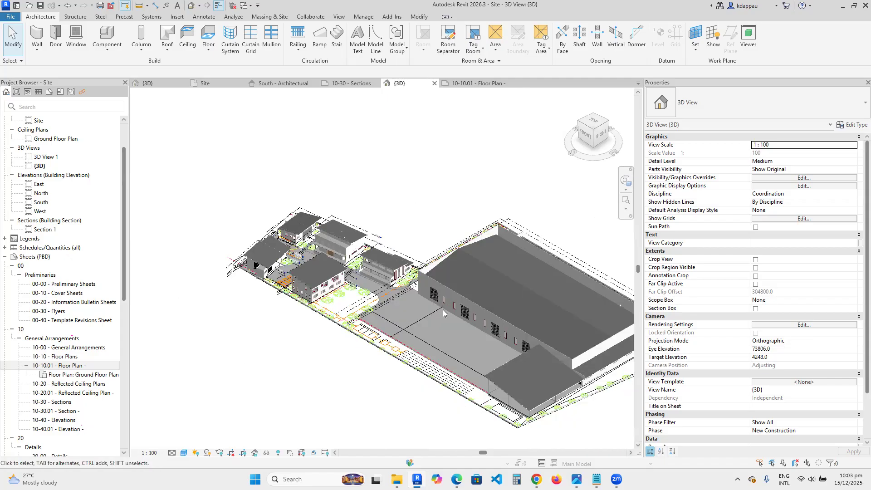
middle_drag(529, 341, 445, 313)
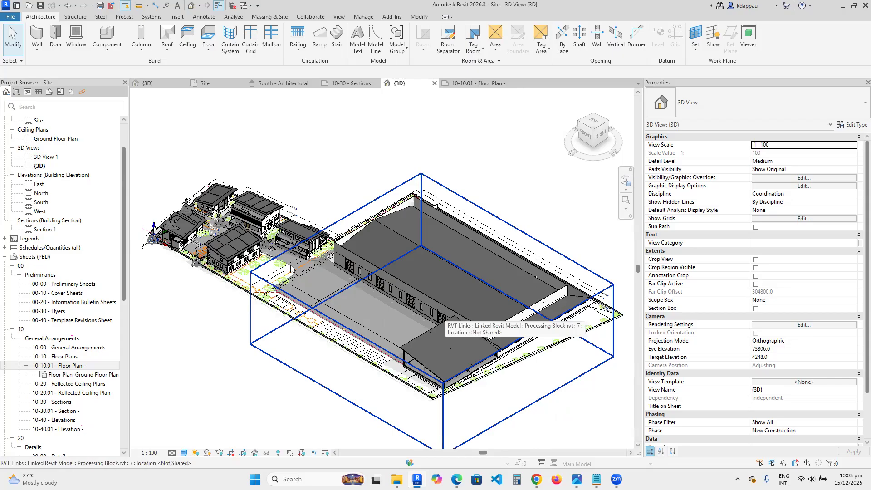
- Zoom in and out on the linked buildings, then rotate the 3D view with the view cube to see the site from another corner
scroll(293, 296, up, 3)
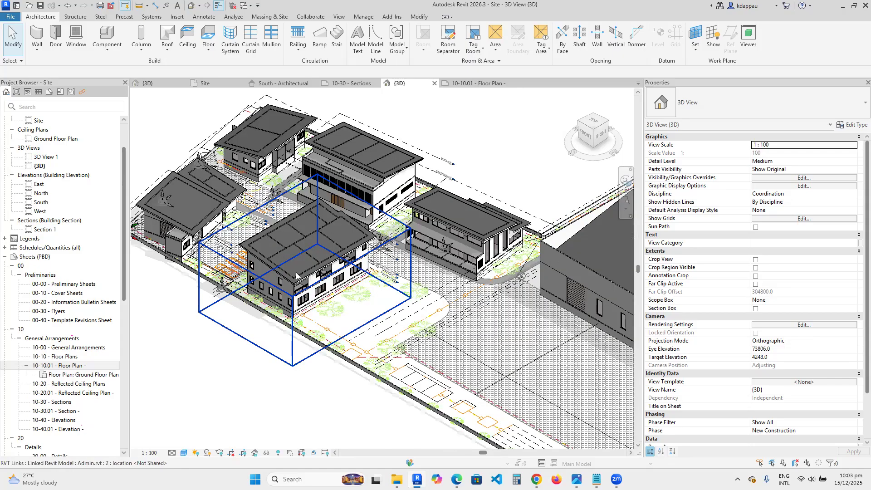
scroll(209, 210, down, 3)
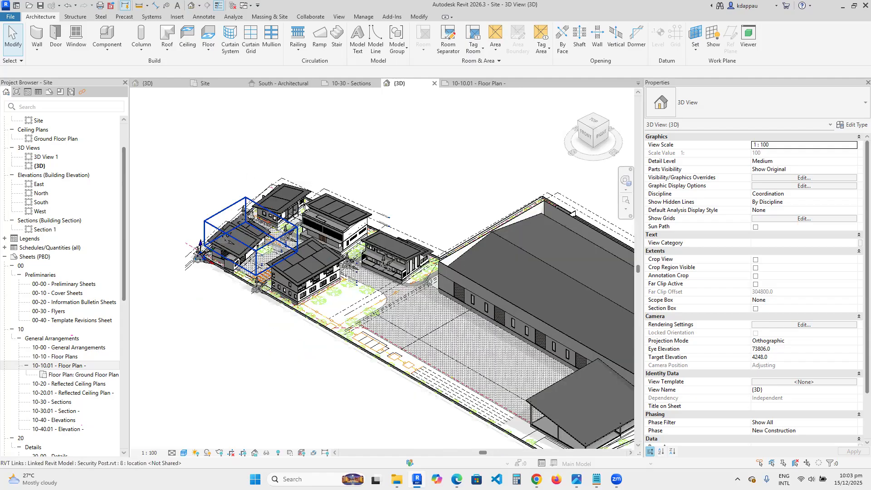
scroll(255, 291, down, 2)
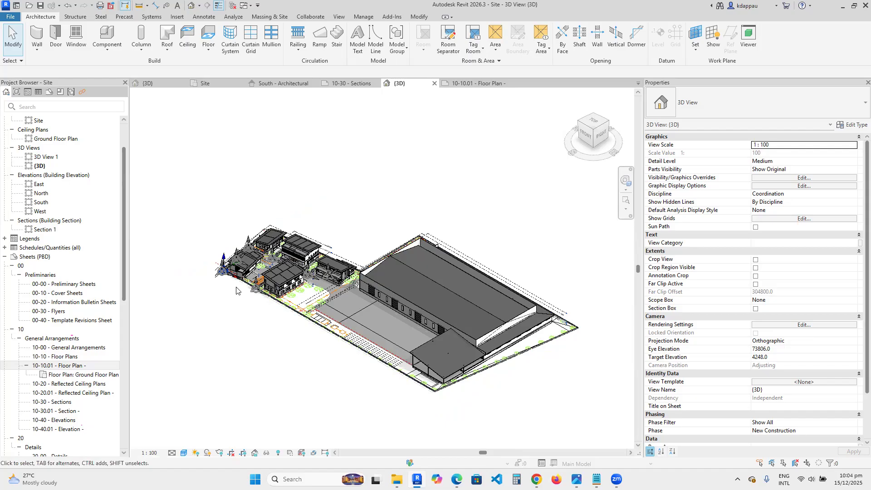
scroll(231, 272, up, 2)
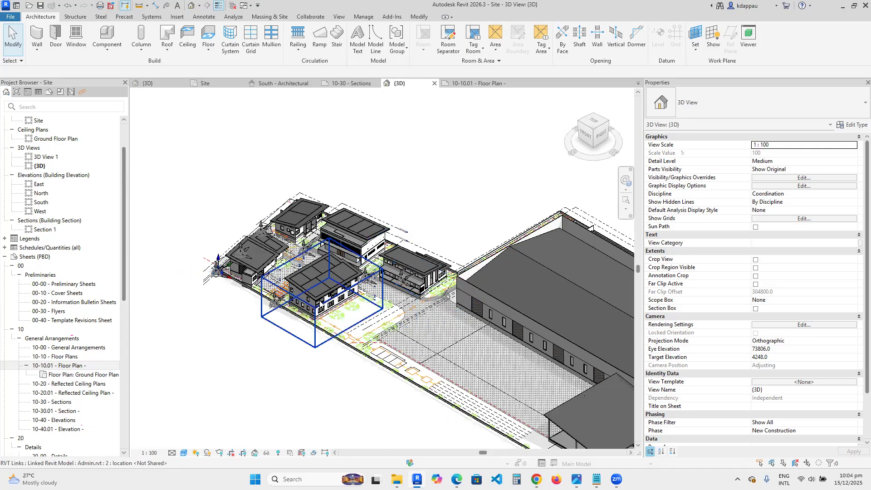
scroll(307, 298, down, 2)
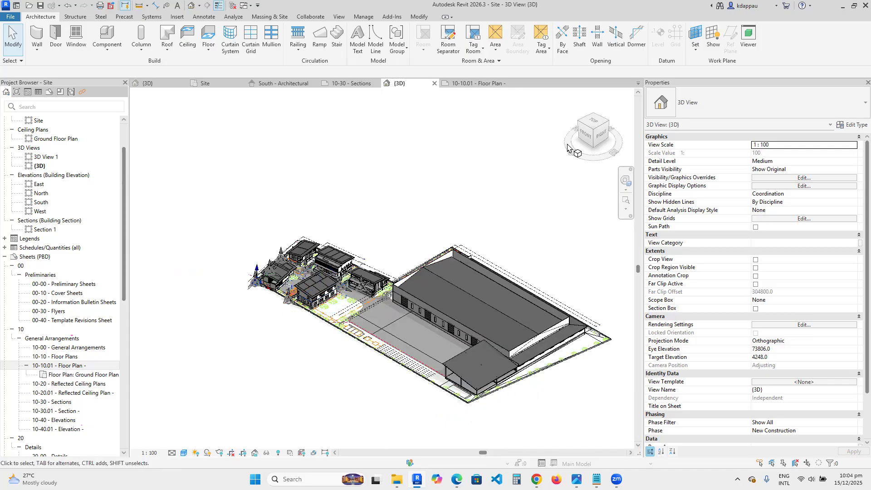
click(594, 116)
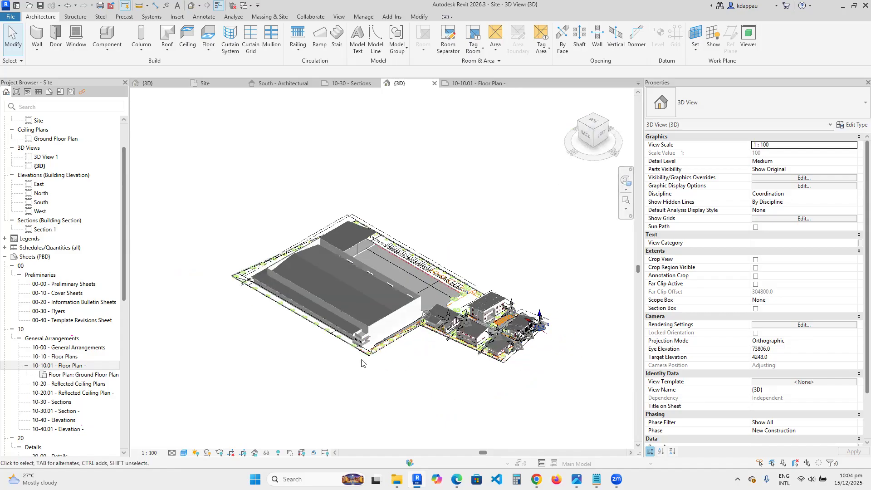
click(610, 122)
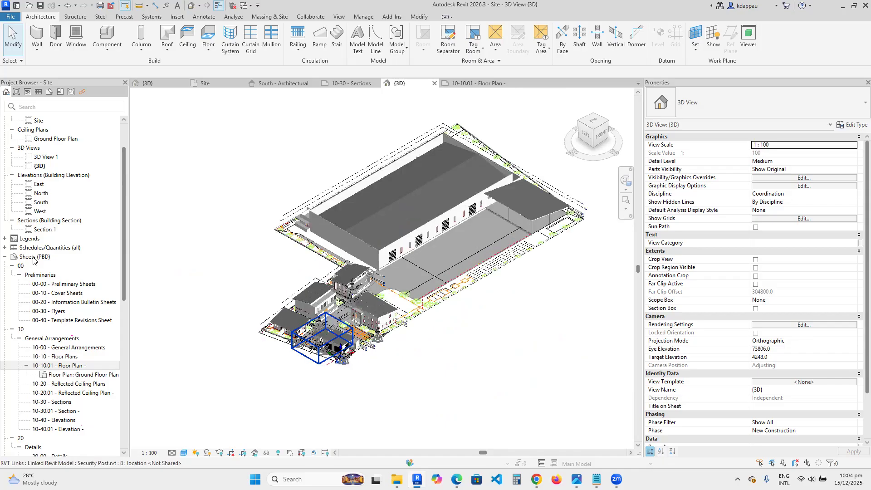
- Open the Site floor plan and place a camera in the yard, aimed west towards the smaller linked buildings
scroll(49, 191, up, 2)
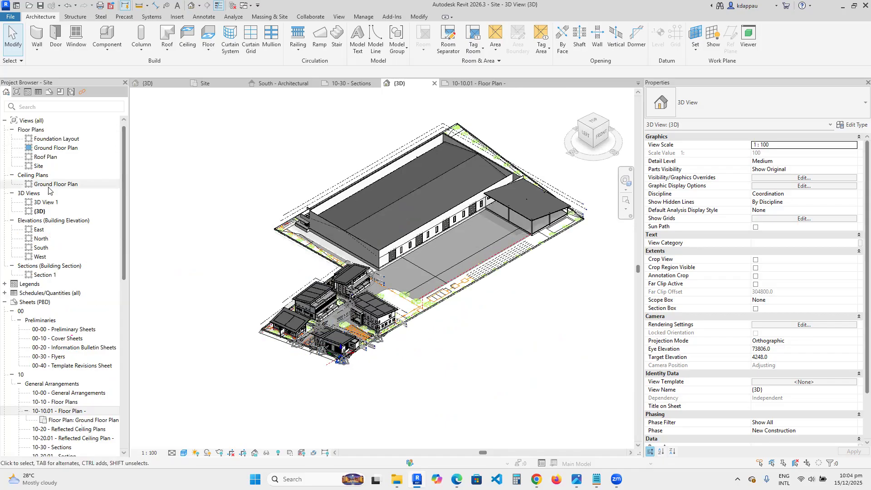
double_click(39, 166)
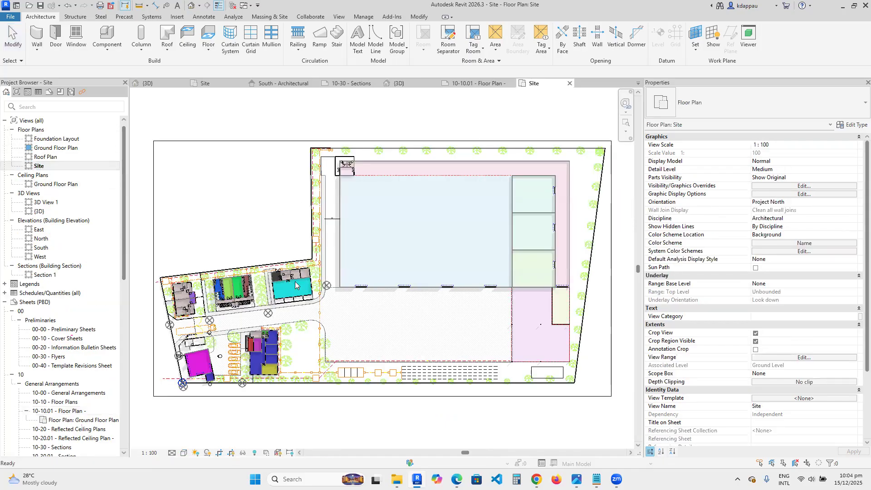
scroll(367, 229, down, 3)
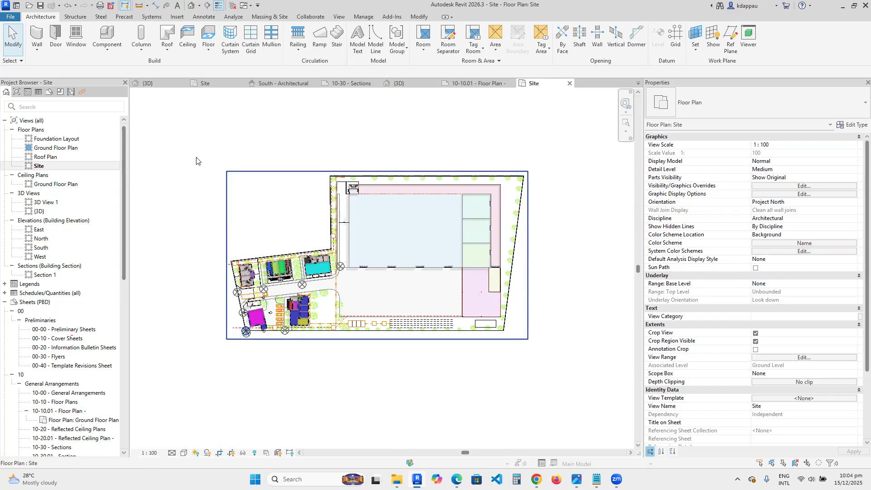
click(200, 6)
click(213, 30)
click(383, 307)
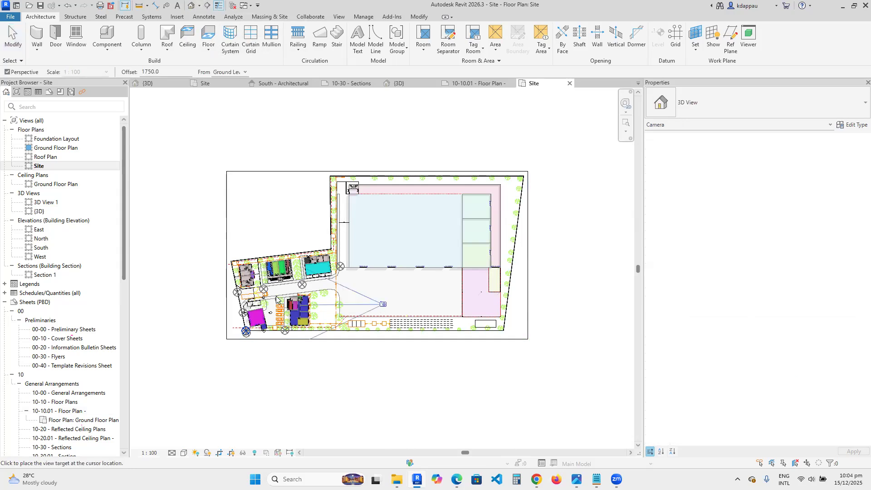
click(177, 257)
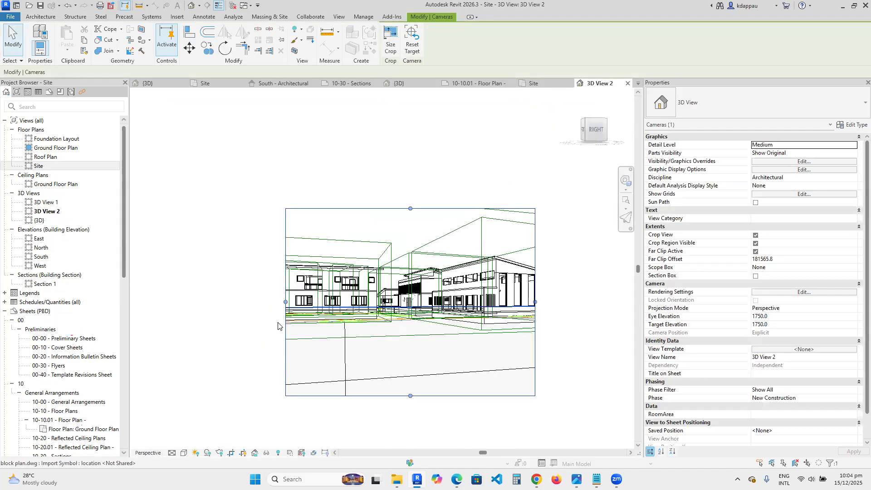
- Widen the camera view's crop region on both sides and set its visual style to Shaded
drag(286, 302, 228, 296)
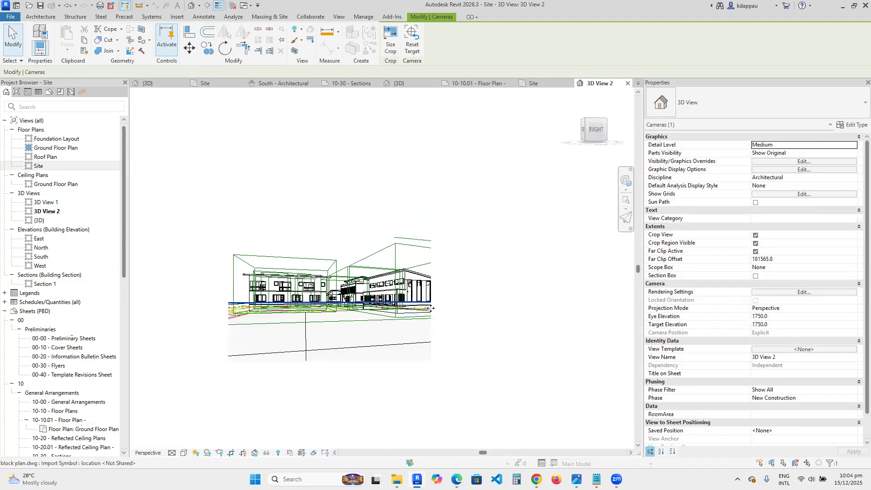
drag(430, 312, 476, 304)
click(203, 427)
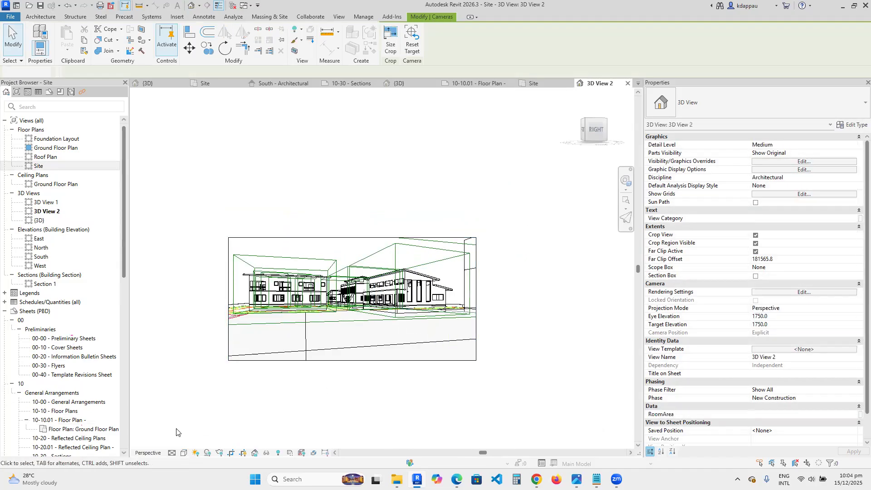
click(184, 452)
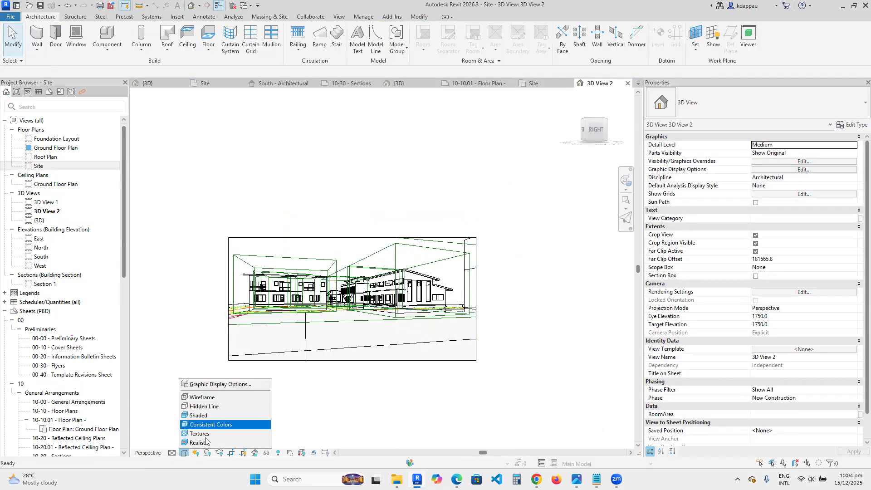
click(193, 416)
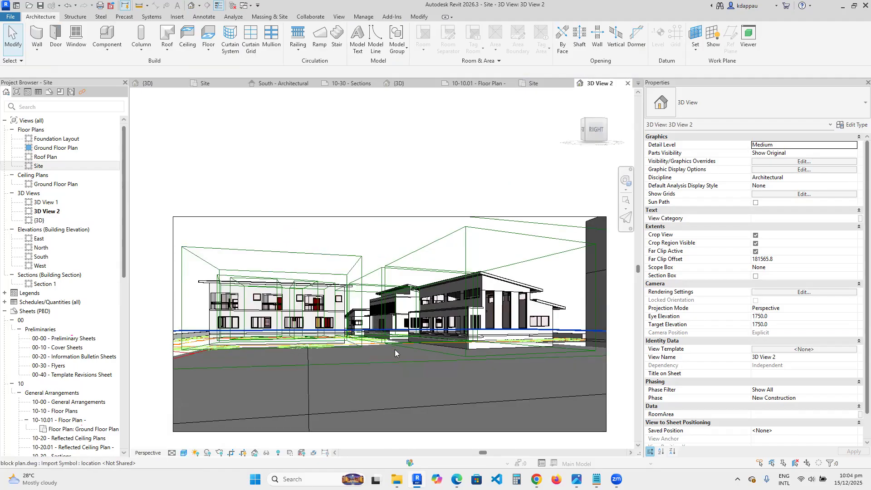
- Zoom in and out of the new camera view to inspect the linked buildings
scroll(353, 294, up, 4)
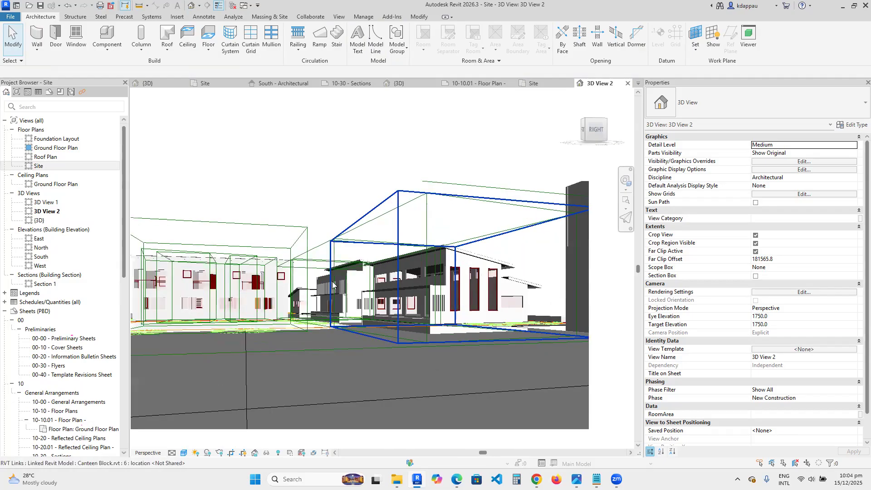
scroll(371, 307, down, 4)
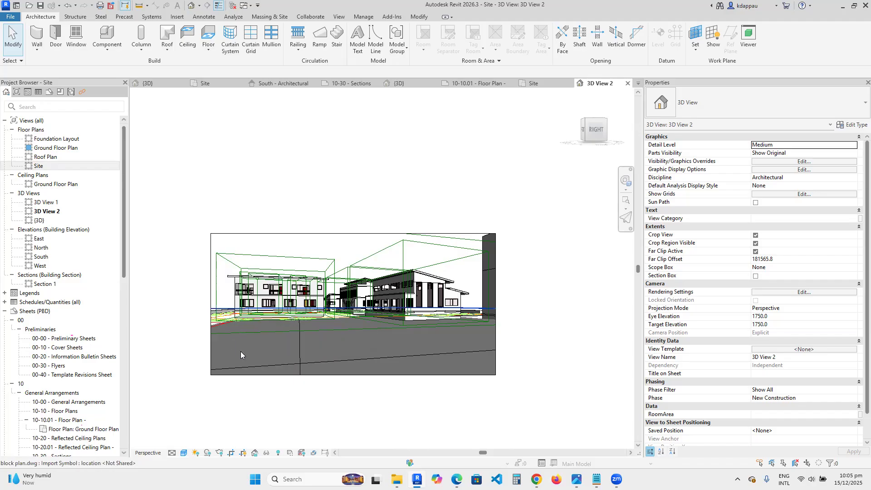
scroll(247, 359, up, 1)
scroll(247, 365, up, 1)
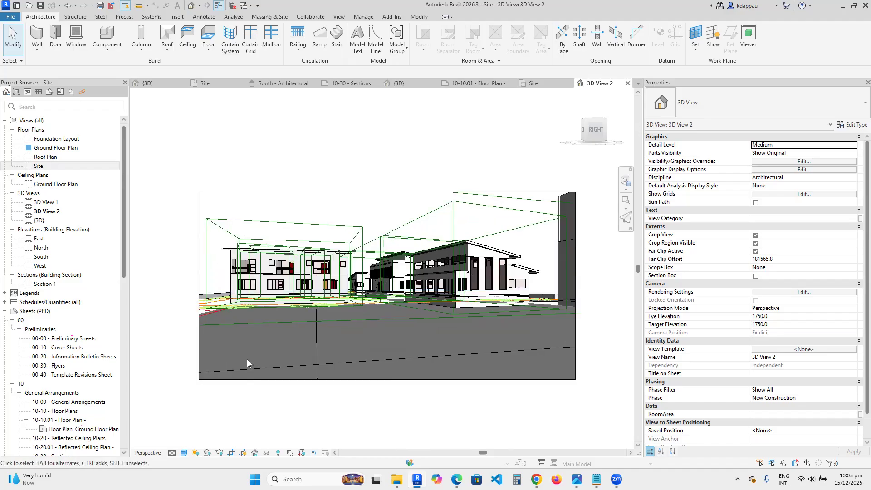
scroll(247, 359, down, 1)
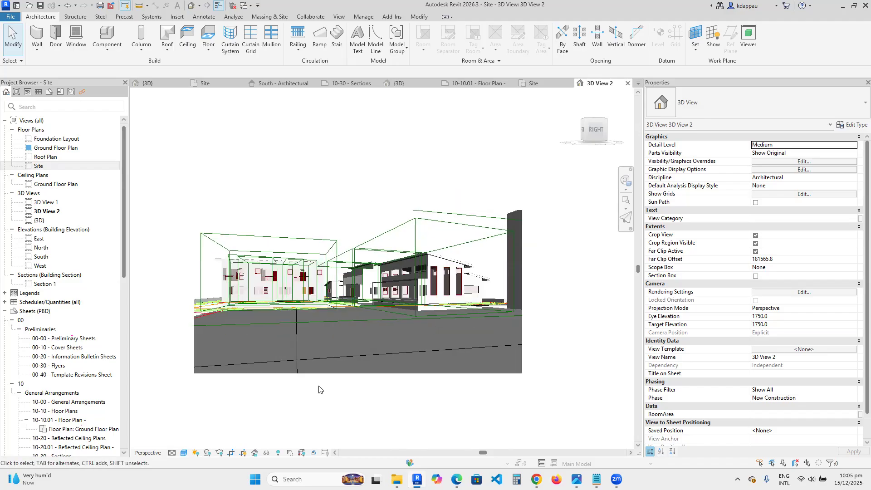
scroll(319, 389, up, 1)
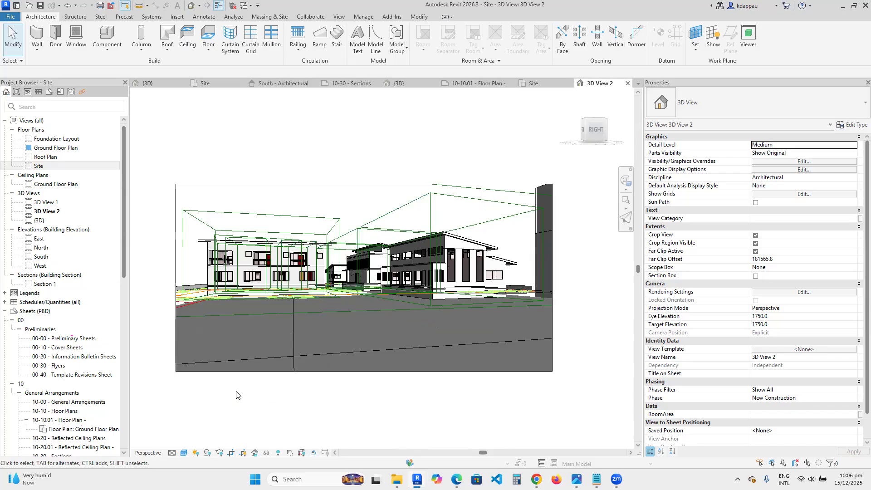
scroll(233, 401, up, 1)
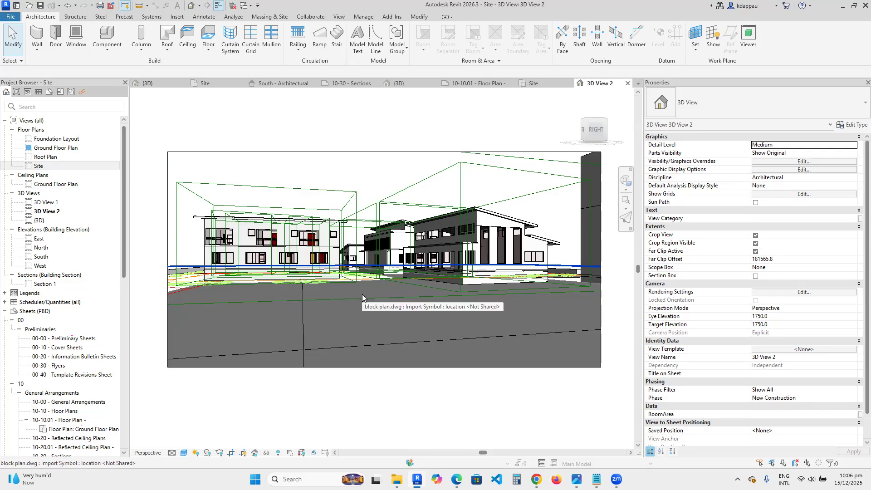
- Open the project's Save As dialog and its file save options, then cancel both without saving
click(5, 5)
click(216, 121)
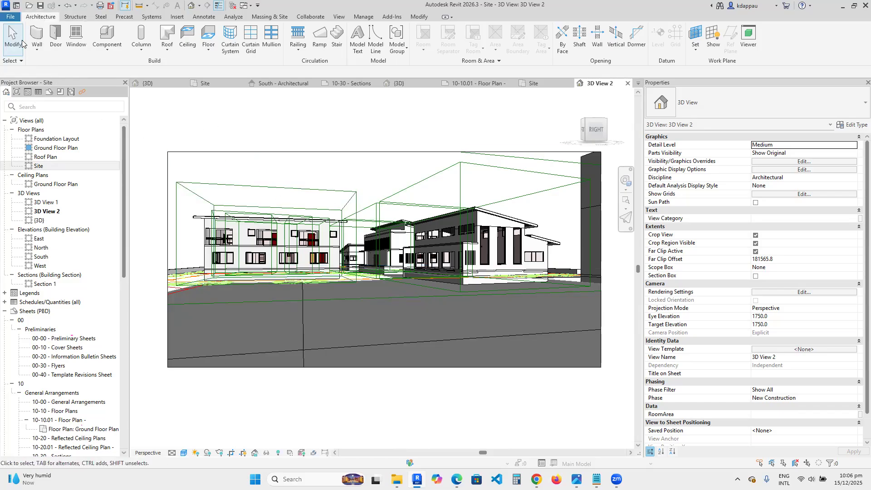
click(11, 17)
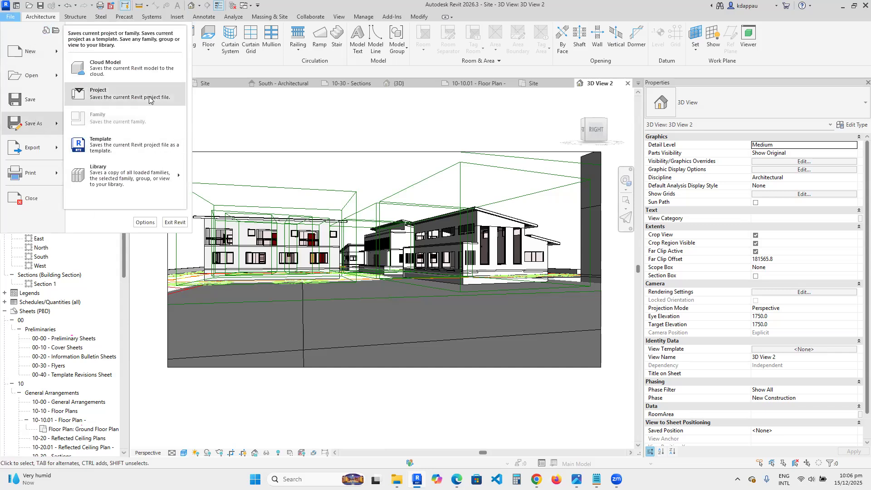
click(293, 245)
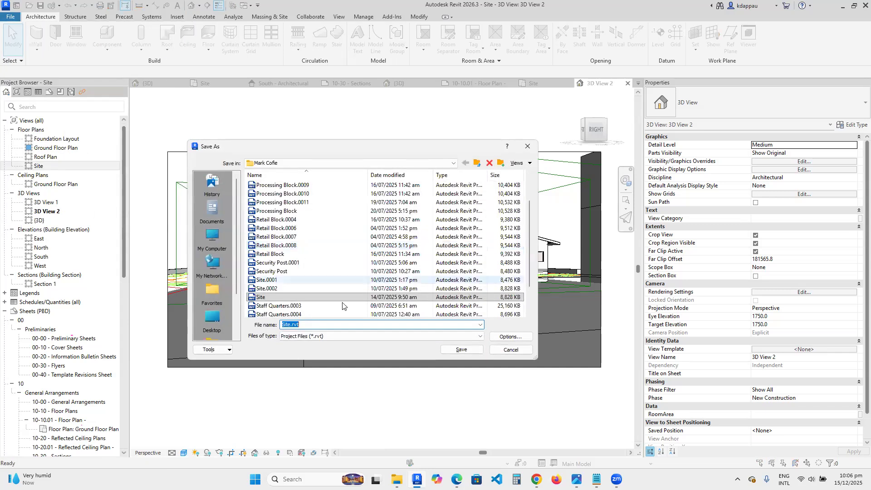
click(500, 337)
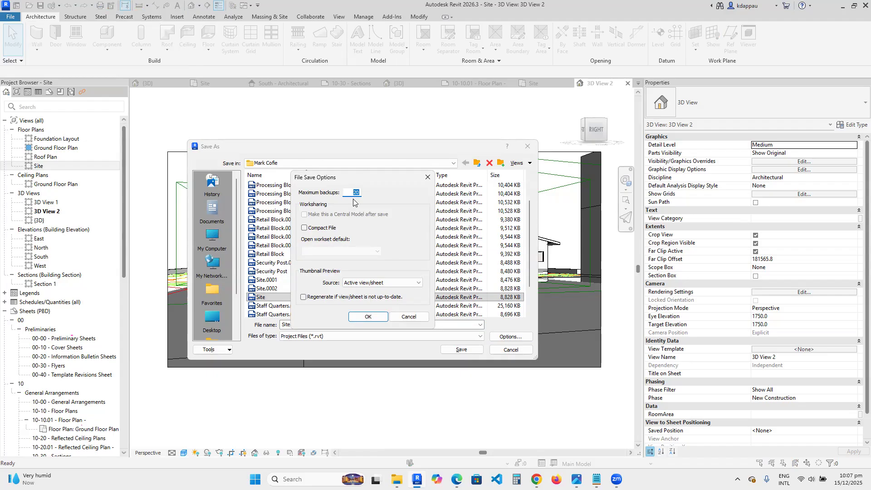
drag(348, 174, 440, 252)
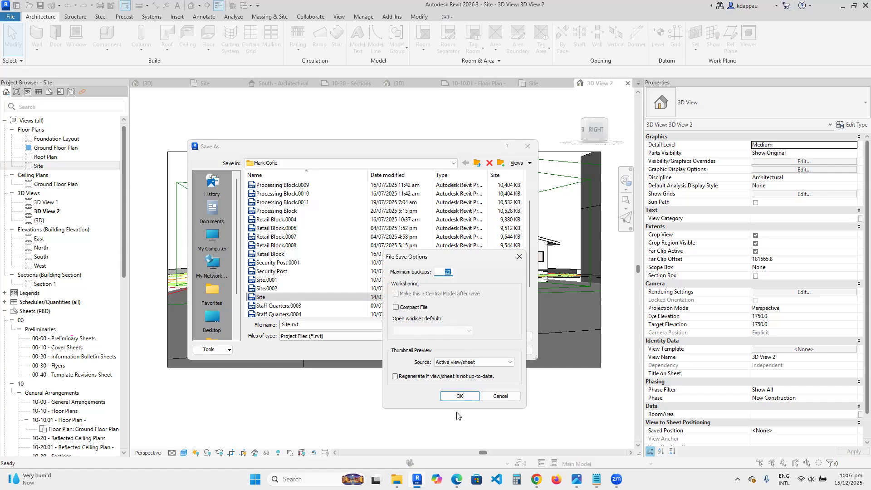
click(500, 395)
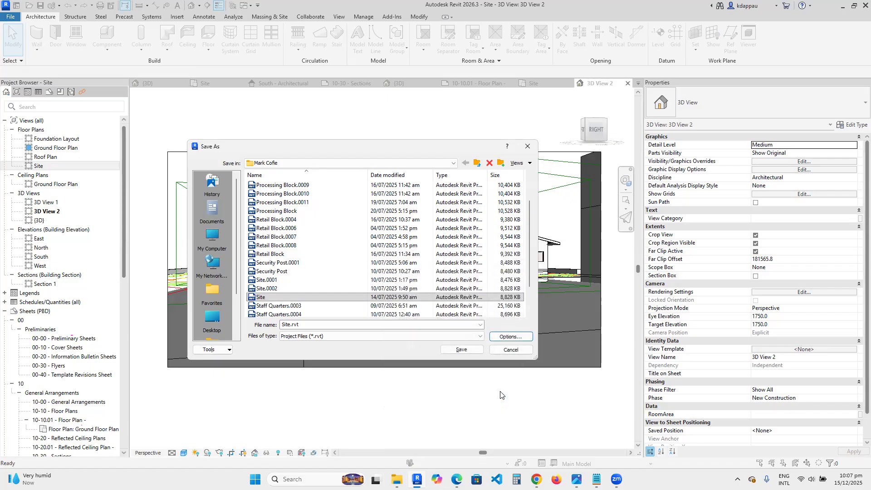
click(503, 353)
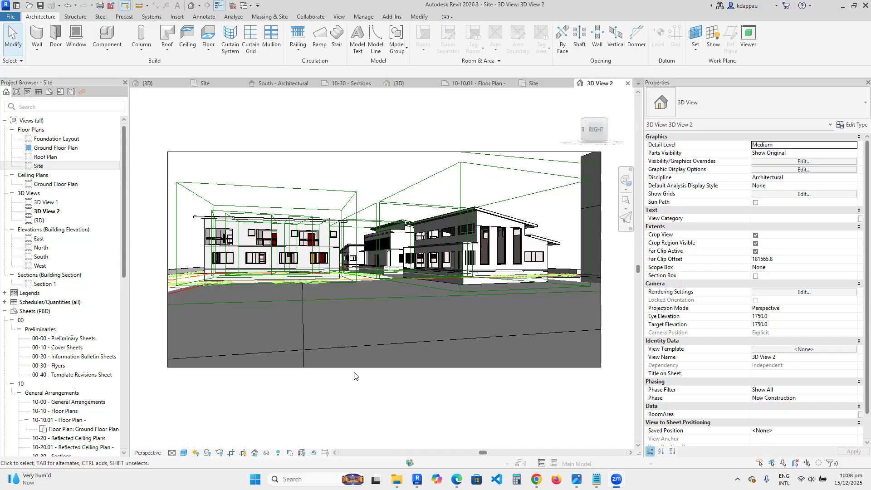
mouse_move(417, 479)
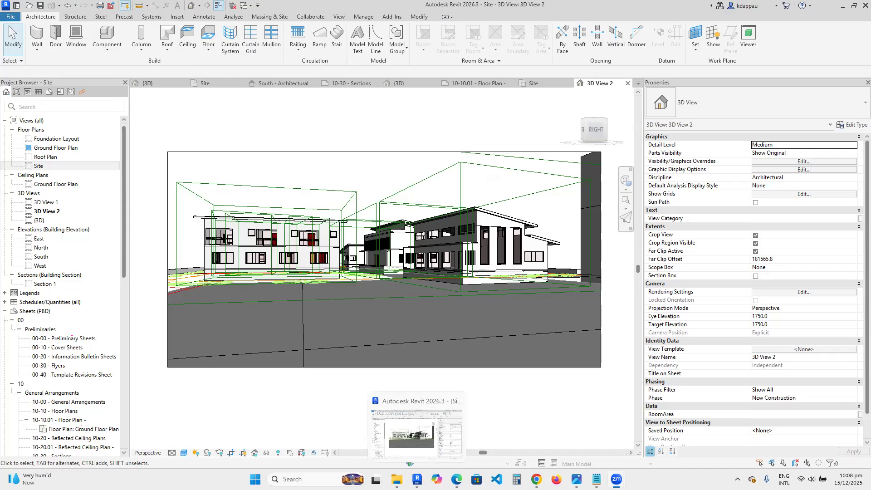